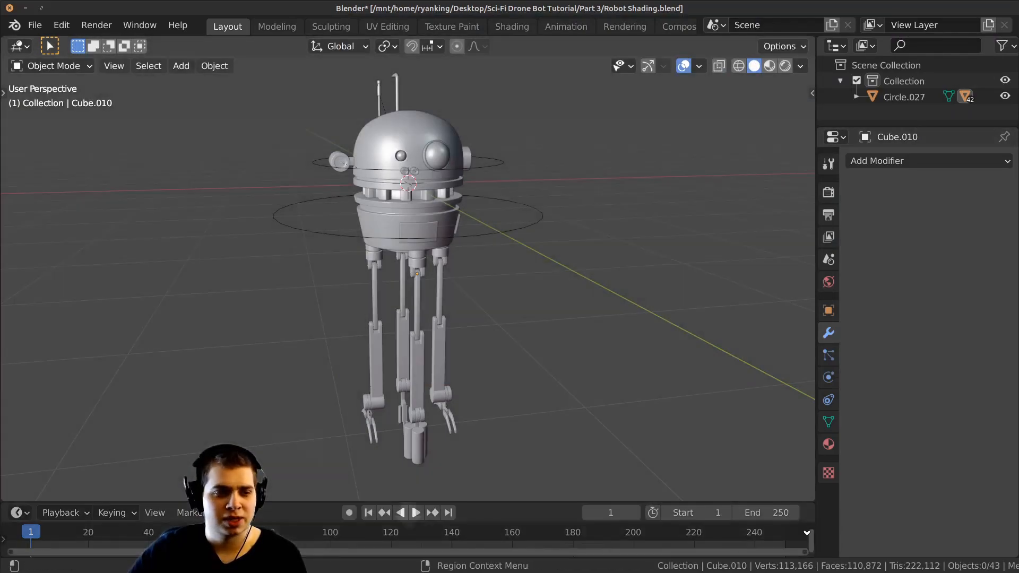
# Step: Collapse the timeline area, start the Shortcut VUr key display, and hide the viewport sidebar
pyautogui.moveTo(807, 533); pyautogui.dragTo(807, 534)
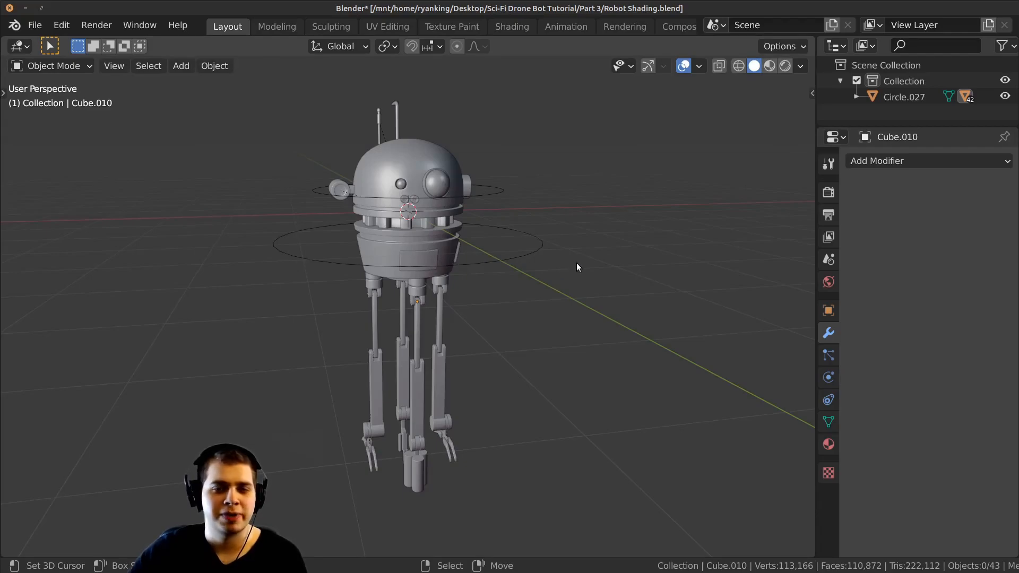
pyautogui.scroll(2, 567, 260)
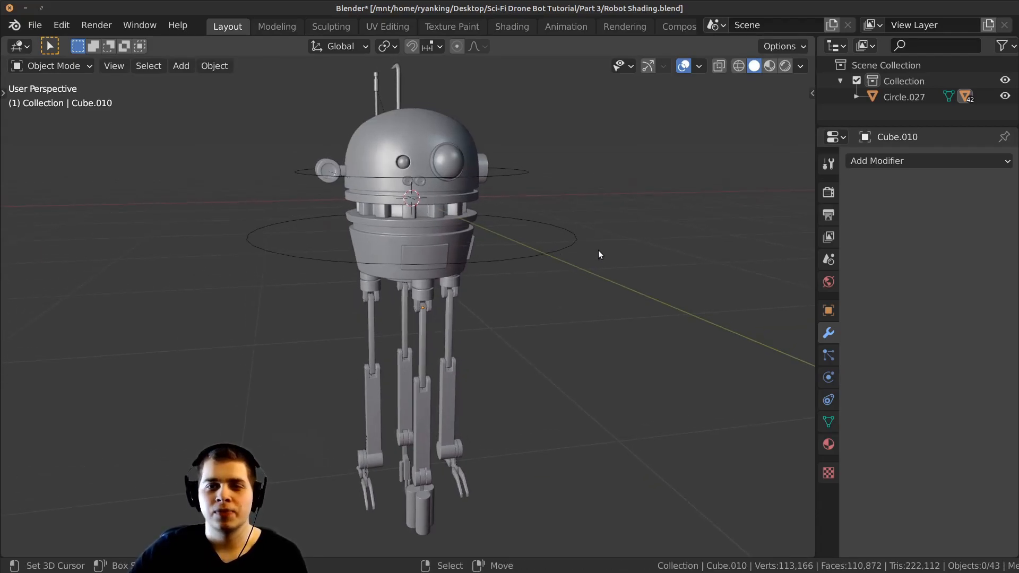
pyautogui.moveTo(644, 219); pyautogui.dragTo(644, 219)
pyautogui.click(807, 226)
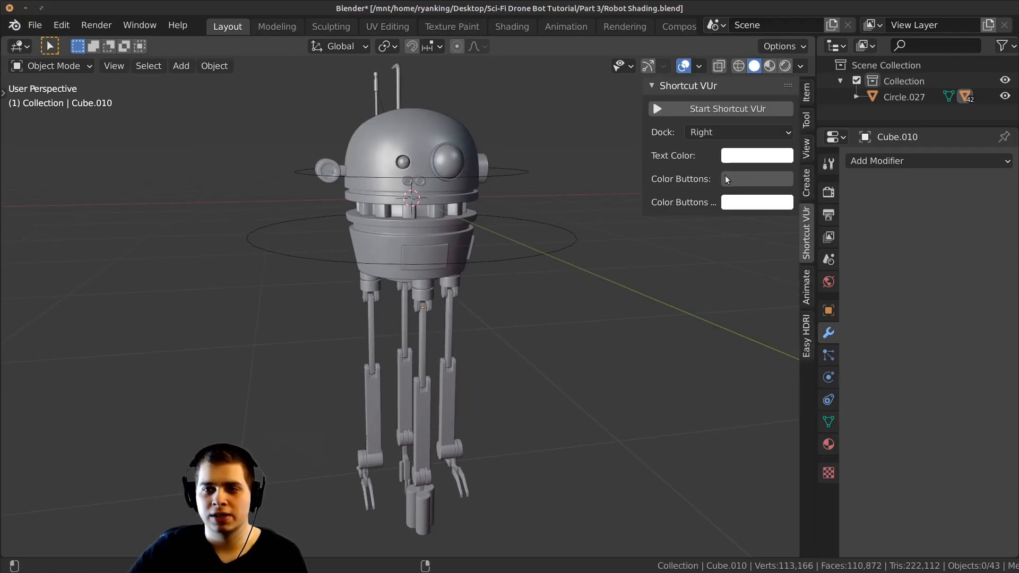
pyautogui.click(711, 109)
pyautogui.press('n')
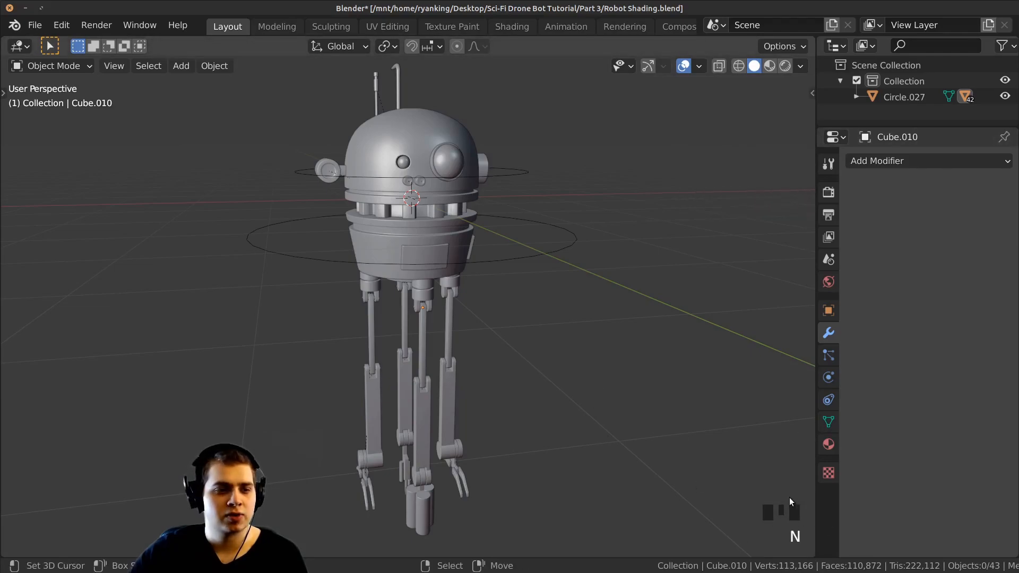
pyautogui.keyDown('shift'); pyautogui.moveTo(737, 441); pyautogui.dragTo(701, 443, button='middle'); pyautogui.keyUp('shift')
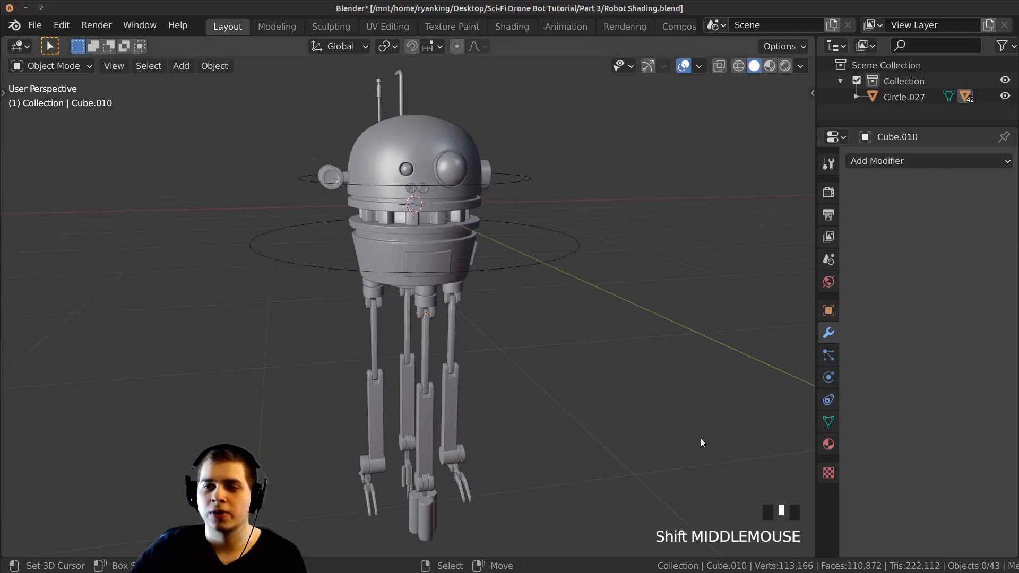
# Step: Assign an Environment Texture to the world color and load the studio_small_06 1K HDRI from the HDRI Haven folder
pyautogui.click(830, 284)
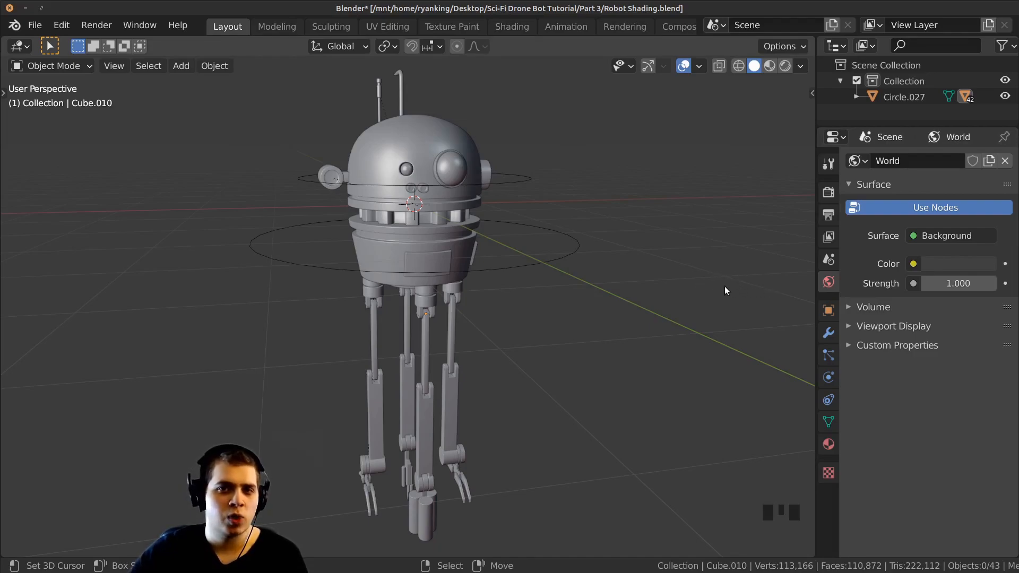
pyautogui.click(914, 264)
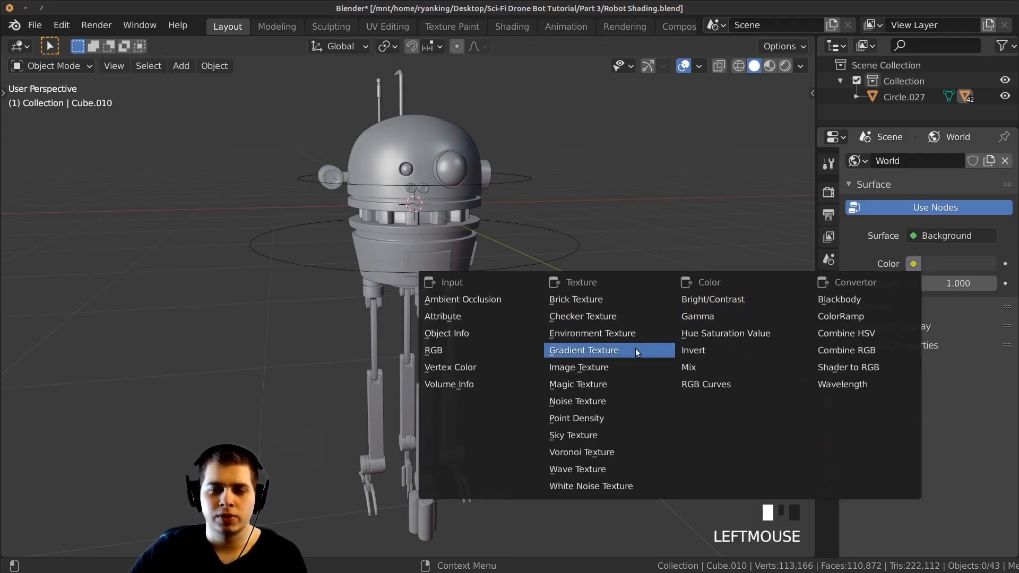
pyautogui.click(567, 333)
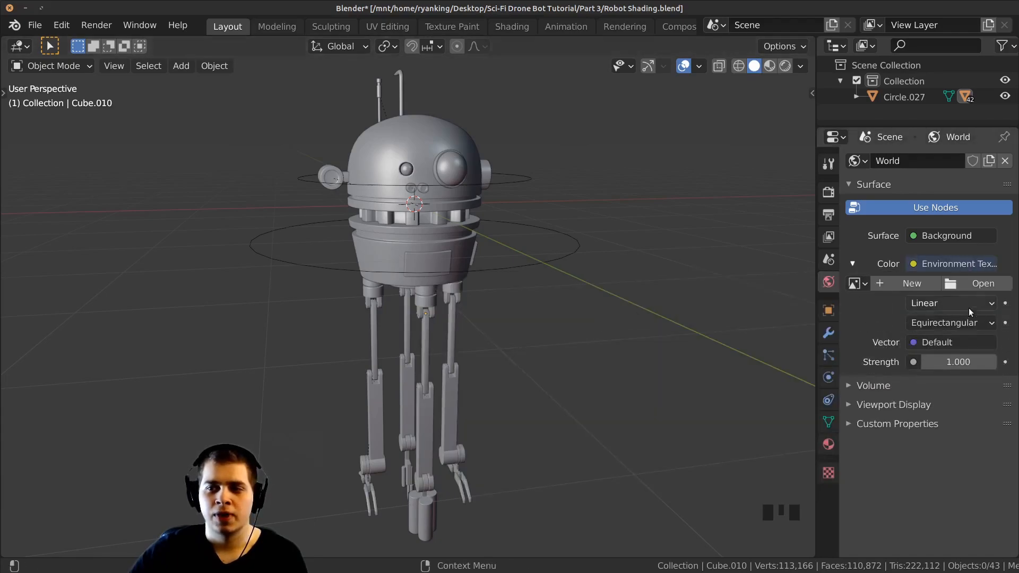
pyautogui.click(984, 284)
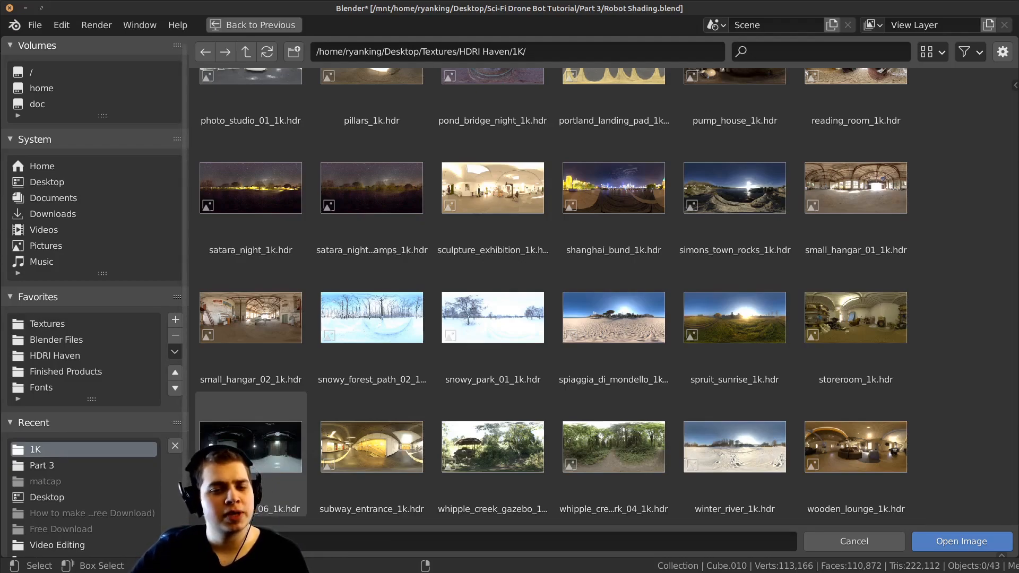
pyautogui.click(253, 438)
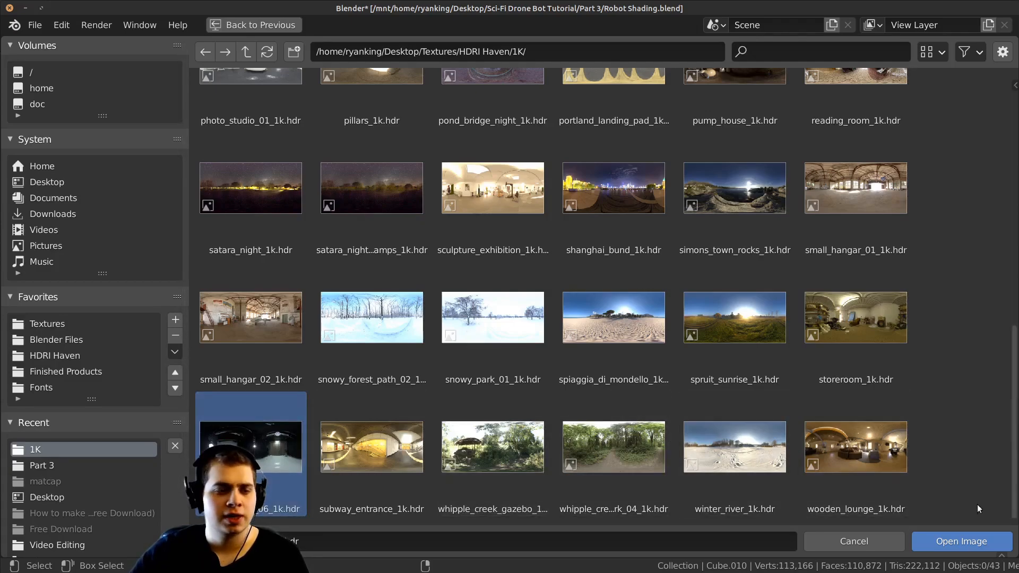
pyautogui.click(938, 537)
# Step: Switch the viewport to rendered shading and check the render engine choices, keeping Eevee
pyautogui.moveTo(605, 262); pyautogui.dragTo(533, 316, button='middle')
pyautogui.press('z')
pyautogui.click(520, 175)
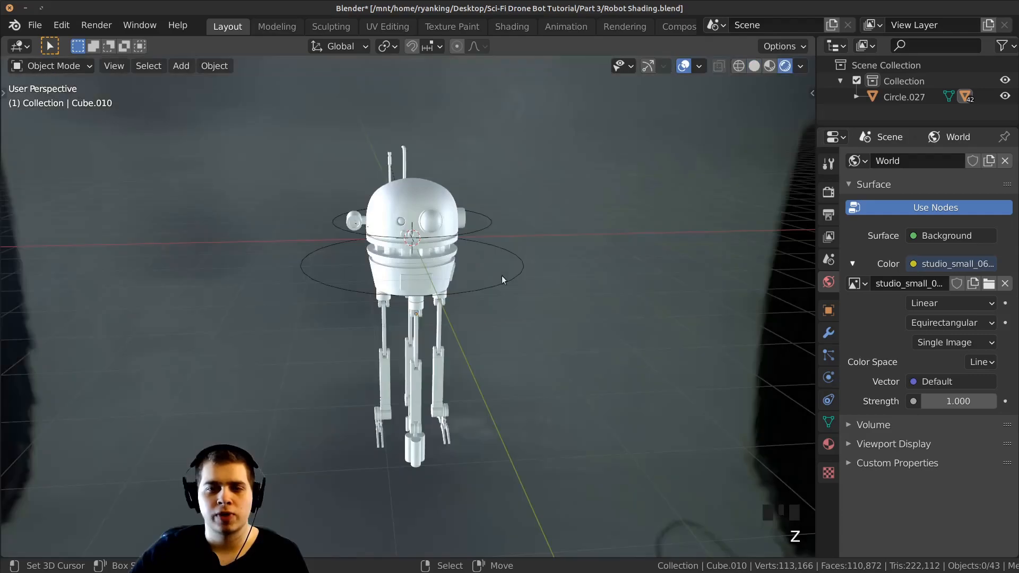
pyautogui.click(829, 165)
pyautogui.click(828, 192)
pyautogui.click(934, 164)
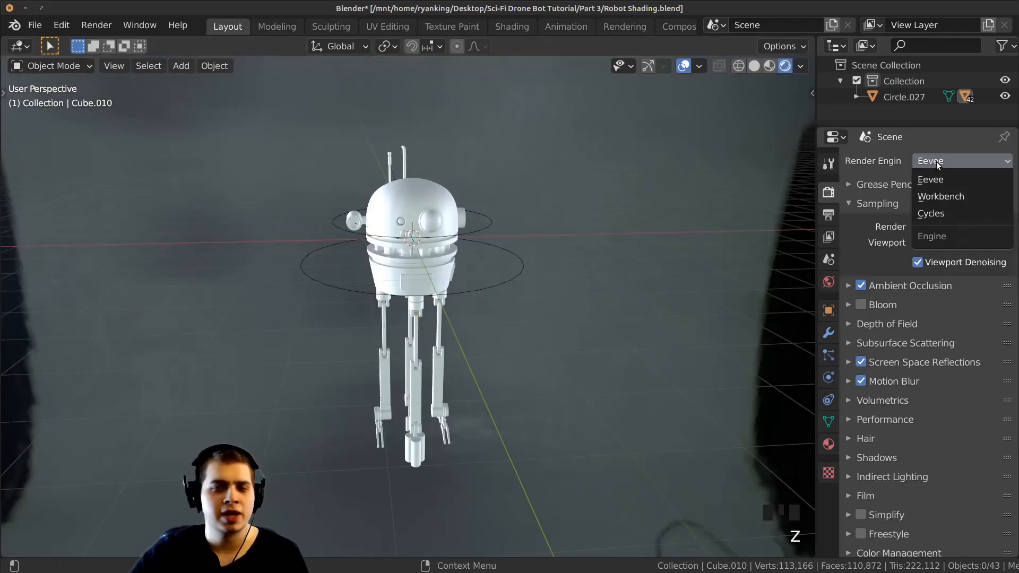
# Step: Enable Bloom in the Eevee render settings and view its effect around the robot
pyautogui.moveTo(687, 265); pyautogui.dragTo(535, 314, button='middle')
pyautogui.scroll(-3, 634, 224)
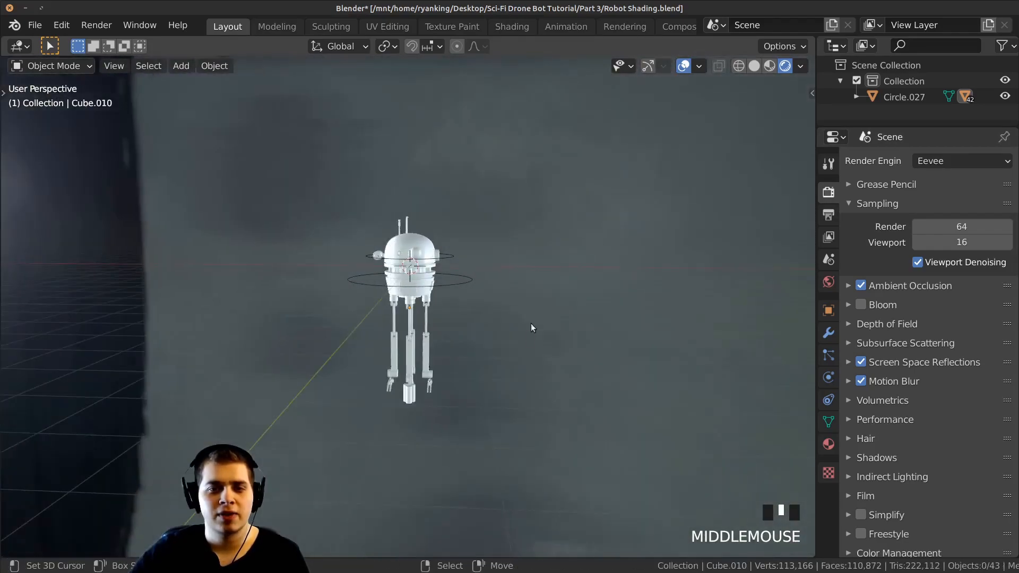
pyautogui.press('z')
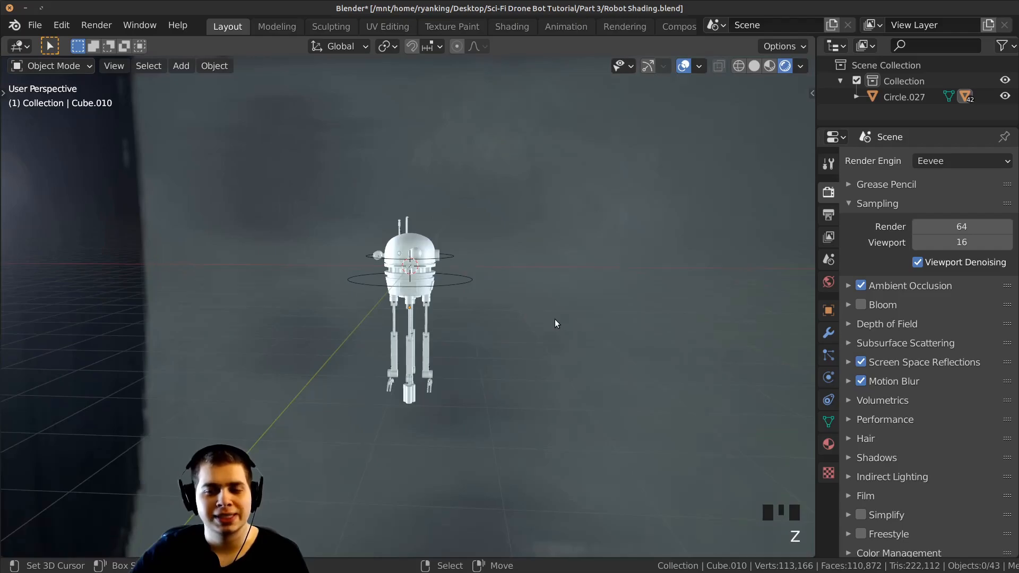
pyautogui.press('z')
pyautogui.click(553, 228)
pyautogui.moveTo(555, 291)
pyautogui.mouseDown(button='middle')
pyautogui.moveTo(604, 272)
pyautogui.moveTo(125, 289)
pyautogui.moveTo(93, 351)
pyautogui.moveTo(609, 336)
pyautogui.moveTo(610, 297)
pyautogui.mouseUp(button='middle')
pyautogui.scroll(2, 609, 337)
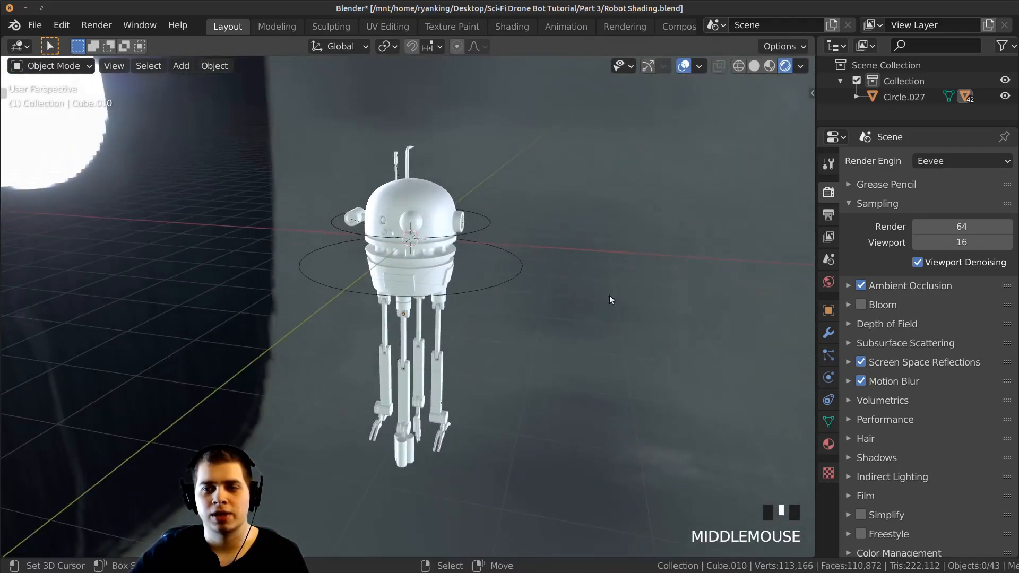
pyautogui.click(861, 305)
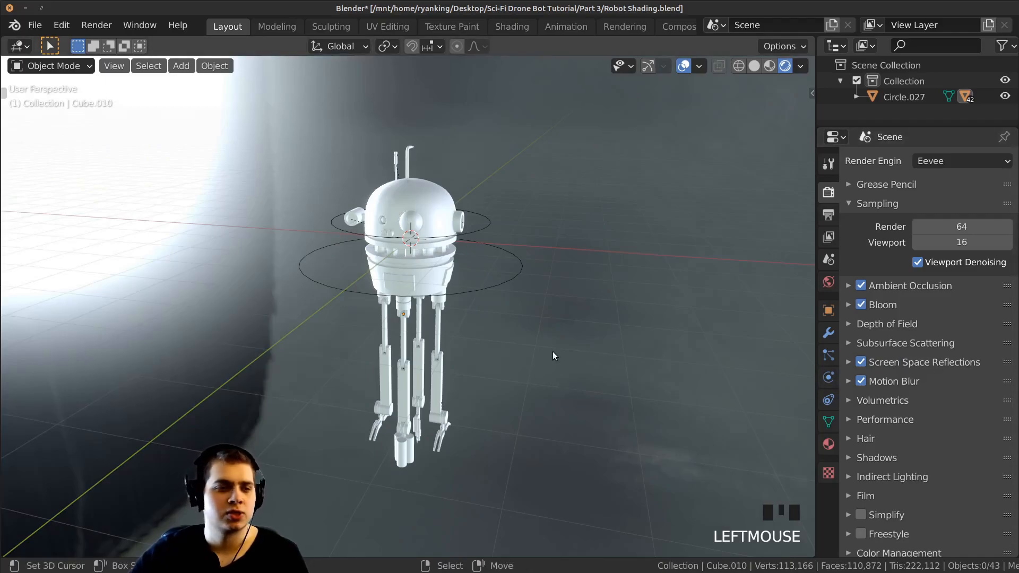
pyautogui.moveTo(453, 371); pyautogui.dragTo(558, 431, button='middle')
pyautogui.scroll(-2, 524, 358)
pyautogui.moveTo(523, 359)
pyautogui.mouseDown(button='middle')
pyautogui.moveTo(337, 377)
pyautogui.moveTo(426, 368)
pyautogui.moveTo(413, 325)
pyautogui.moveTo(371, 365)
pyautogui.moveTo(425, 364)
pyautogui.moveTo(387, 337)
pyautogui.moveTo(404, 344)
pyautogui.moveTo(408, 321)
pyautogui.moveTo(409, 348)
pyautogui.moveTo(509, 351)
pyautogui.mouseUp(button='middle')
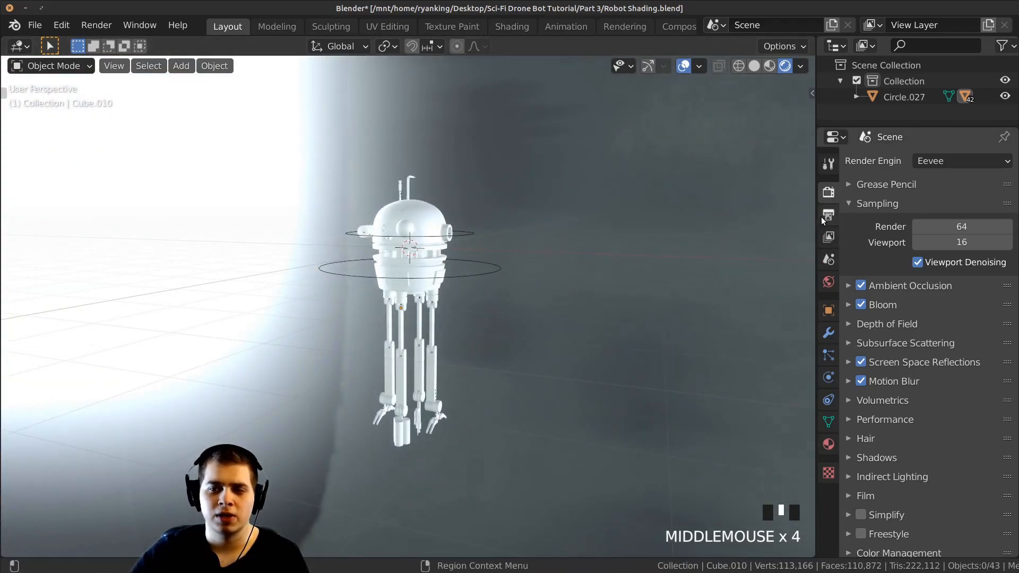
# Step: Make the render background transparent in the Film settings
pyautogui.click(858, 496)
pyautogui.scroll(-3, 870, 466)
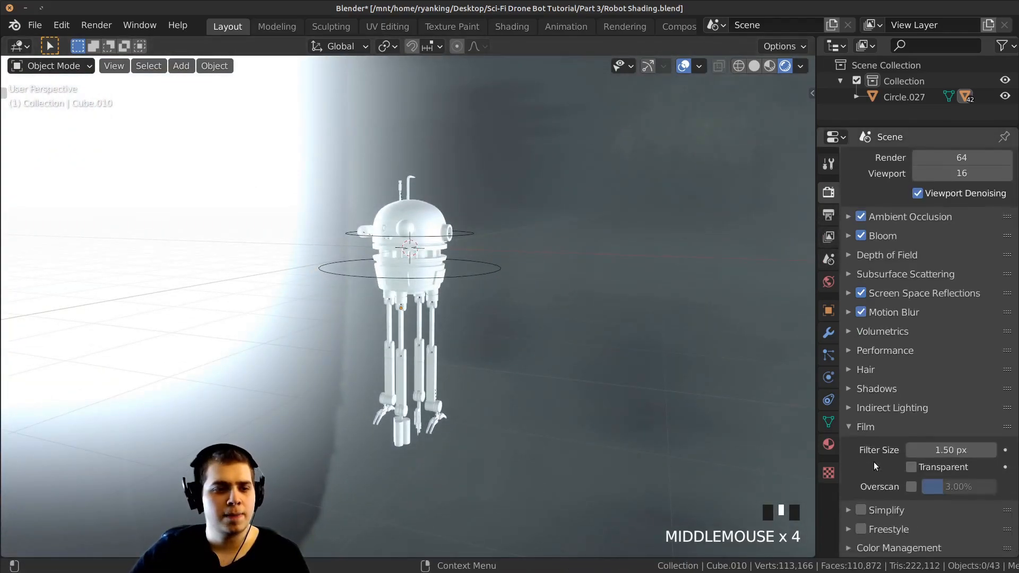
pyautogui.click(911, 467)
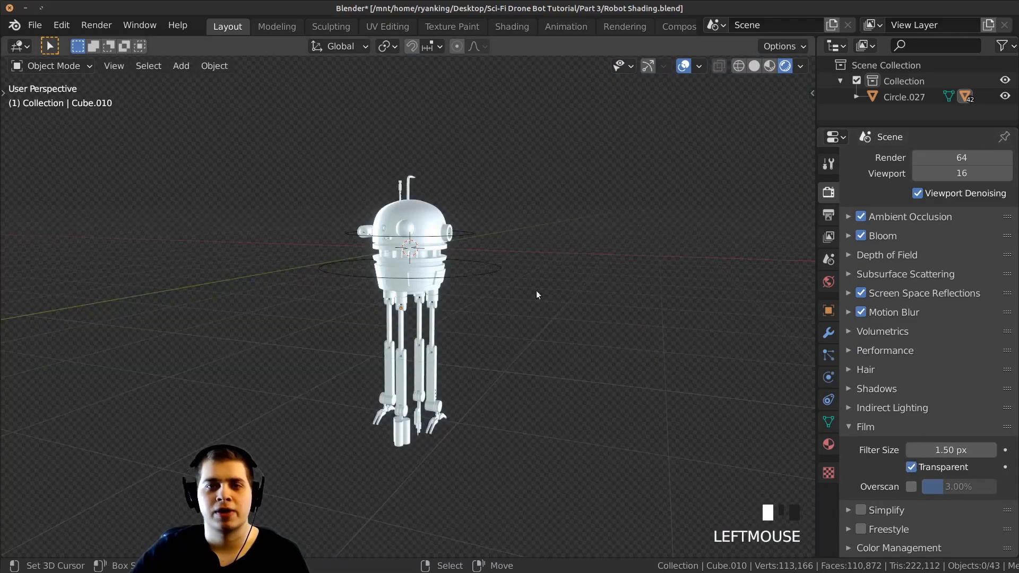
pyautogui.moveTo(563, 313); pyautogui.dragTo(546, 295, button='middle')
pyautogui.scroll(2, 547, 296)
pyautogui.moveTo(521, 245); pyautogui.dragTo(518, 296, button='middle')
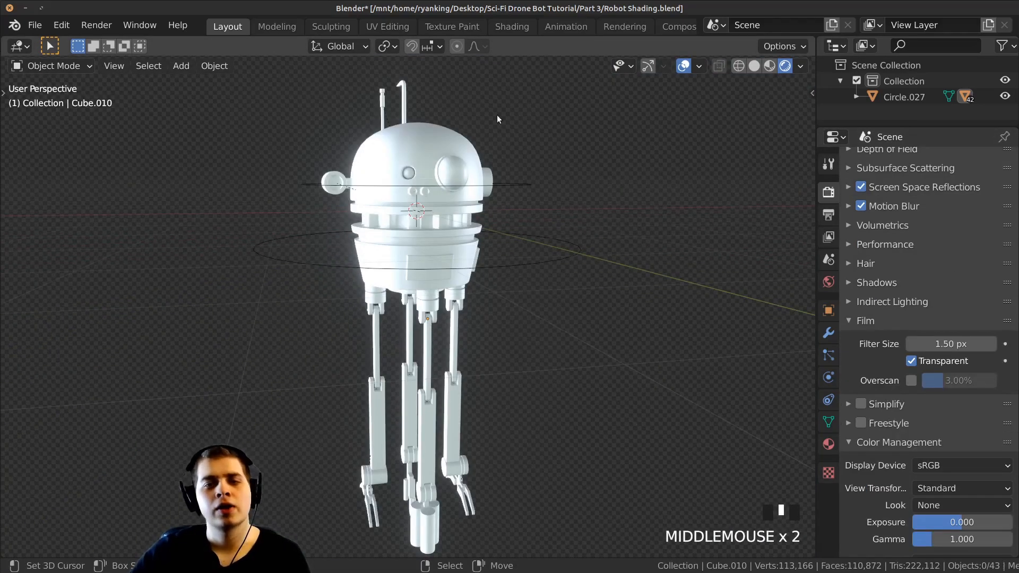
# Step: Select the robot's head dome and give it a material named Metal
pyautogui.keyDown('shift'); pyautogui.moveTo(497, 115); pyautogui.dragTo(457, 178, button='middle'); pyautogui.keyUp('shift')
pyautogui.keyDown('shift'); pyautogui.moveTo(456, 178); pyautogui.dragTo(479, 189, button='middle'); pyautogui.keyUp('shift')
pyautogui.scroll(3, 520, 282)
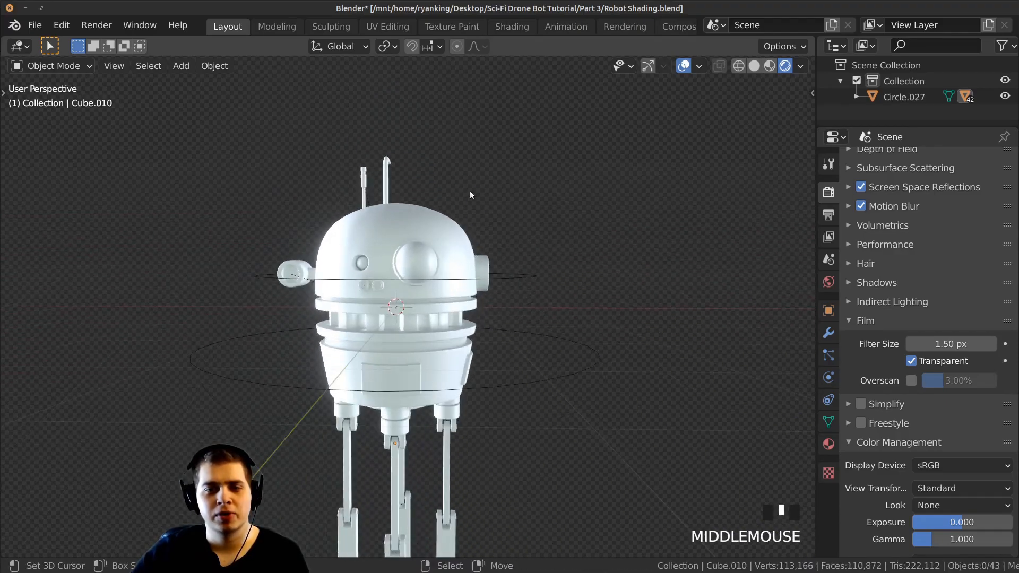
pyautogui.rightClick(452, 232)
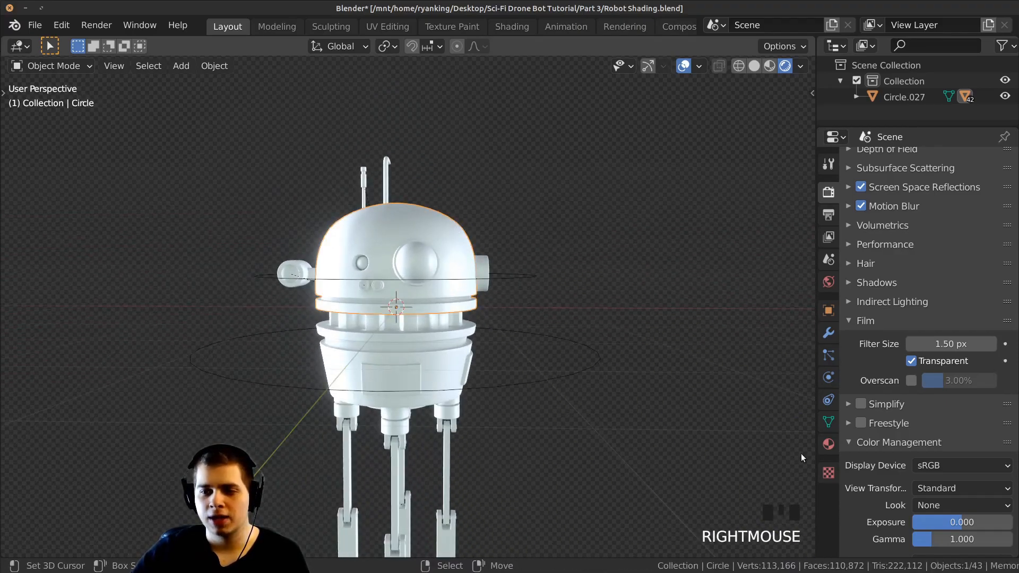
pyautogui.click(828, 446)
pyautogui.doubleClick(906, 231)
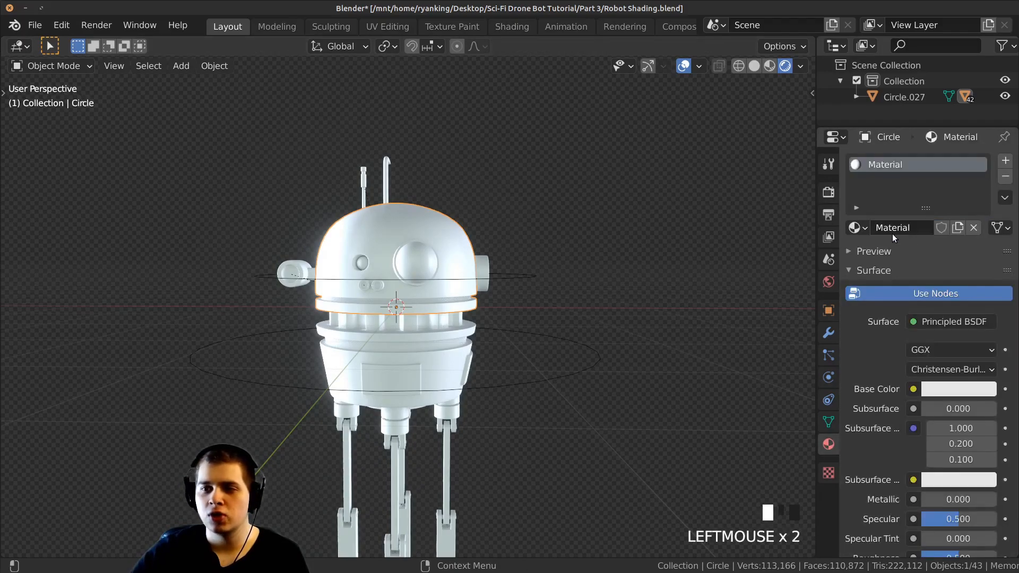
pyautogui.write('Metal')
pyautogui.click(930, 230)
# Step: Darken the Metal material's base color to near black and set Metallic to 1.000
pyautogui.scroll(-3, 919, 340)
pyautogui.click(934, 326)
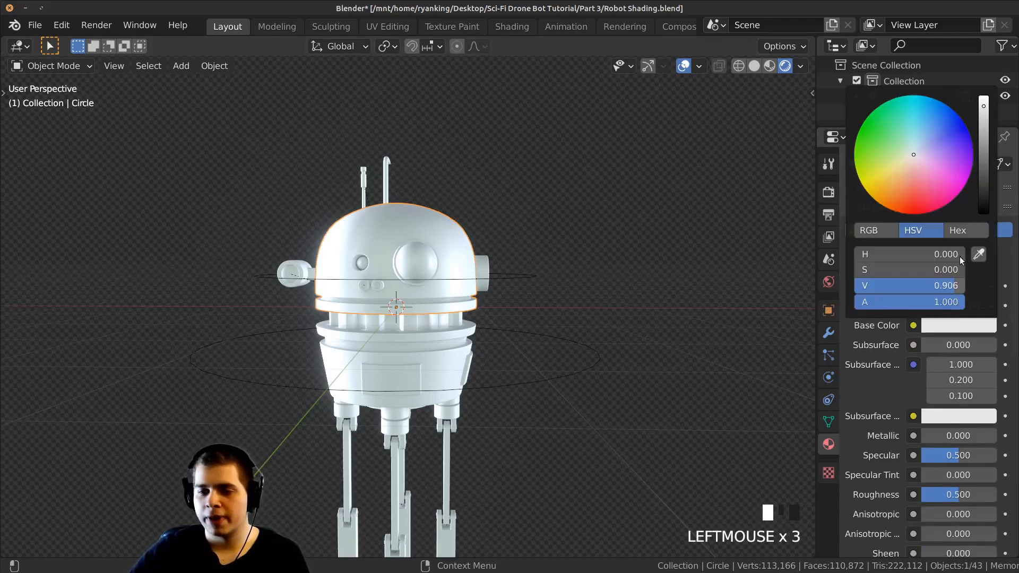
pyautogui.moveTo(934, 286); pyautogui.dragTo(902, 285)
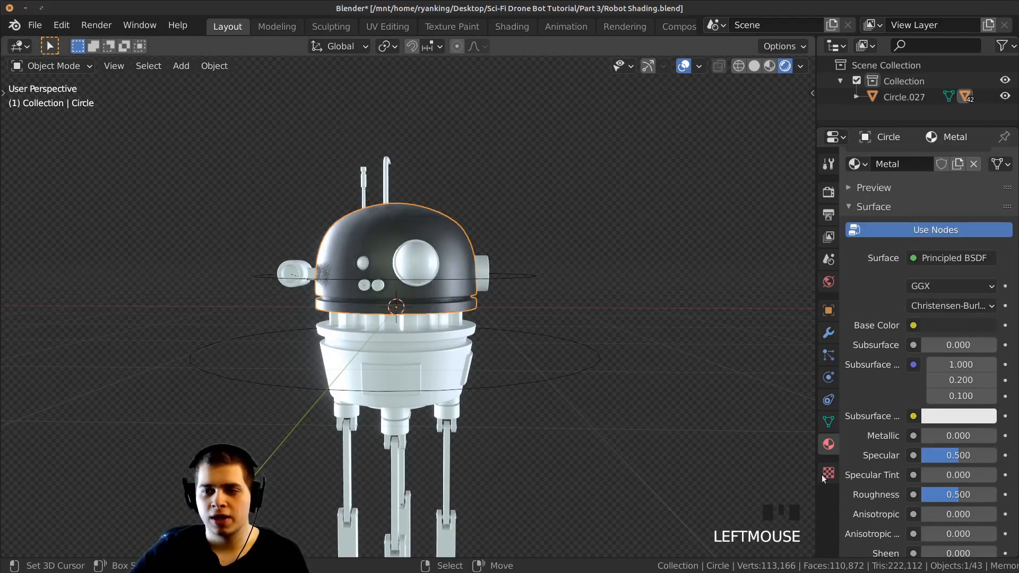
pyautogui.moveTo(924, 438); pyautogui.dragTo(993, 436)
pyautogui.moveTo(584, 366); pyautogui.dragTo(523, 237, button='middle')
pyautogui.scroll(5, 524, 237)
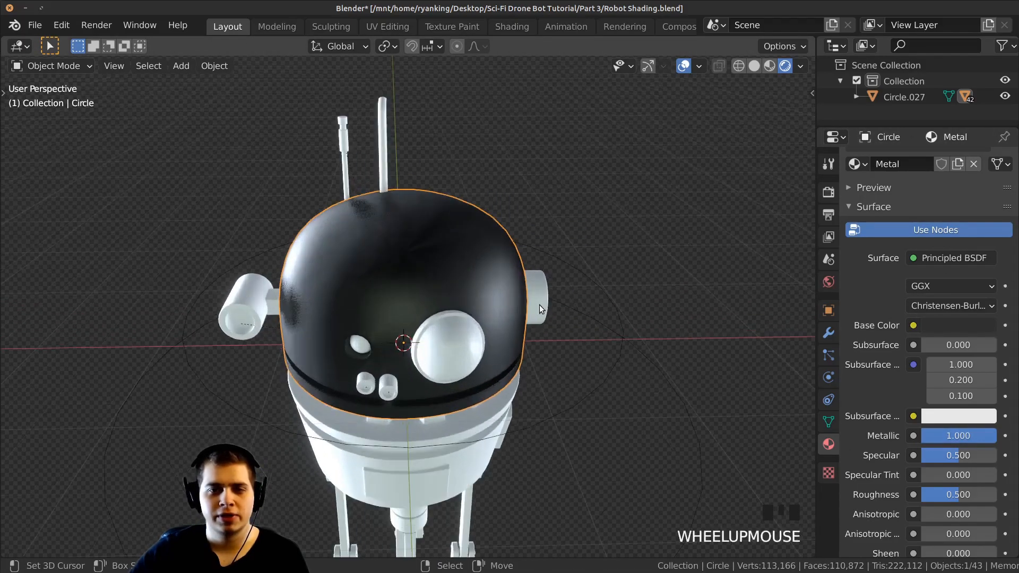
# Step: Set the Metal material's roughness to 0.448 and check the reflections on the dome
pyautogui.keyDown('shift'); pyautogui.moveTo(960, 494); pyautogui.dragTo(949, 493); pyautogui.keyUp('shift')
pyautogui.moveTo(516, 365); pyautogui.dragTo(518, 338, button='middle')
pyautogui.scroll(-2, 531, 336)
pyautogui.scroll(-2, 456, 169)
pyautogui.moveTo(455, 168); pyautogui.dragTo(587, 252, button='middle')
pyautogui.moveTo(586, 346)
pyautogui.mouseDown(button='middle')
pyautogui.moveTo(572, 387)
pyautogui.moveTo(525, 408)
pyautogui.moveTo(542, 391)
pyautogui.moveTo(511, 319)
pyautogui.mouseUp(button='middle')
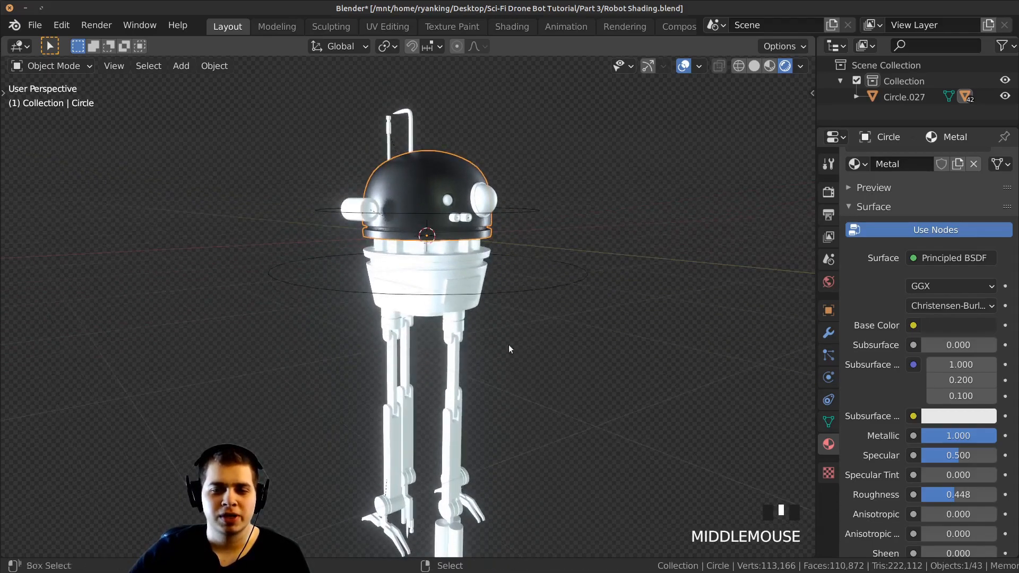
# Step: Clear the selection and box-select the robot's hanging limbs and claws
pyautogui.keyDown('shift'); pyautogui.moveTo(508, 362); pyautogui.dragTo(512, 308, button='middle'); pyautogui.keyUp('shift')
pyautogui.press('a')
pyautogui.press('b')
pyautogui.moveTo(562, 318); pyautogui.dragTo(365, 508)
pyautogui.keyDown('shift'); pyautogui.moveTo(469, 350); pyautogui.dragTo(469, 433, button='middle'); pyautogui.keyUp('shift')
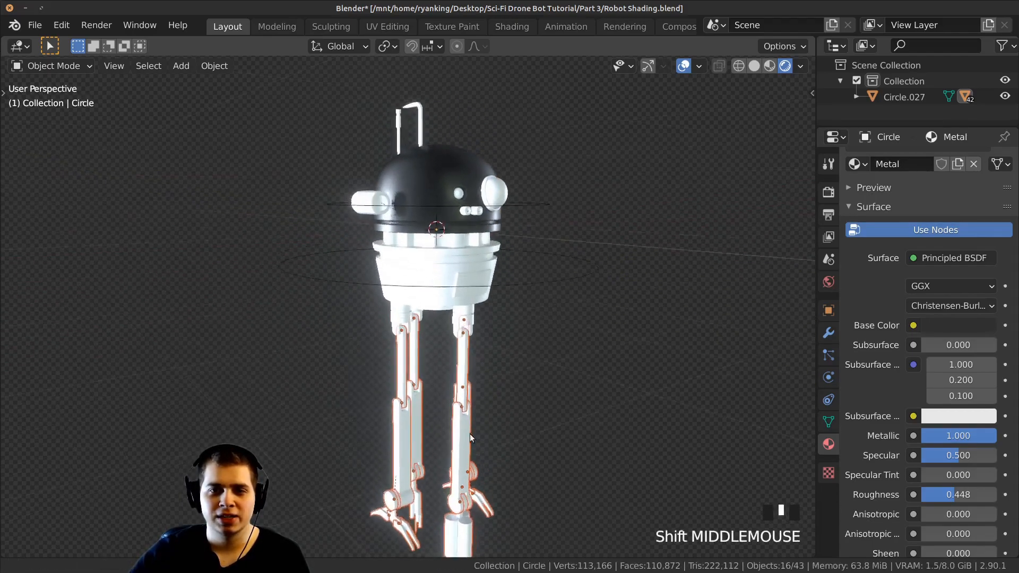
pyautogui.scroll(3, 469, 432)
# Step: Add the body parts to the selection, trial-moving it and cancelling to find parts still missing
pyautogui.keyDown('shift'); pyautogui.moveTo(458, 239); pyautogui.dragTo(428, 287, button='middle'); pyautogui.keyUp('shift')
pyautogui.keyDown('shift'); pyautogui.rightClick(459, 296); pyautogui.keyUp('shift')
pyautogui.scroll(-1, 477, 310)
pyautogui.keyDown('shift'); pyautogui.rightClick(481, 314); pyautogui.keyUp('shift')
pyautogui.press('g')
pyautogui.rightClick(495, 275)
pyautogui.scroll(-4, 478, 272)
pyautogui.press('g')
pyautogui.rightClick(503, 190)
pyautogui.scroll(2, 504, 212)
# Step: Extend the selection to the remaining body and head parts, with the head dome as the active object
pyautogui.press('b')
pyautogui.rightClick(499, 265)
pyautogui.moveTo(403, 234); pyautogui.dragTo(400, 250, button='middle')
pyautogui.keyDown('shift'); pyautogui.rightClick(364, 218); pyautogui.keyUp('shift')
pyautogui.moveTo(364, 219); pyautogui.dragTo(327, 275, button='middle')
pyautogui.keyDown('shift'); pyautogui.rightClick(511, 288); pyautogui.keyUp('shift')
pyautogui.moveTo(576, 288); pyautogui.dragTo(452, 215, button='middle')
pyautogui.keyDown('shift'); pyautogui.rightClick(552, 269); pyautogui.keyUp('shift')
pyautogui.moveTo(368, 332); pyautogui.dragTo(414, 320, button='middle')
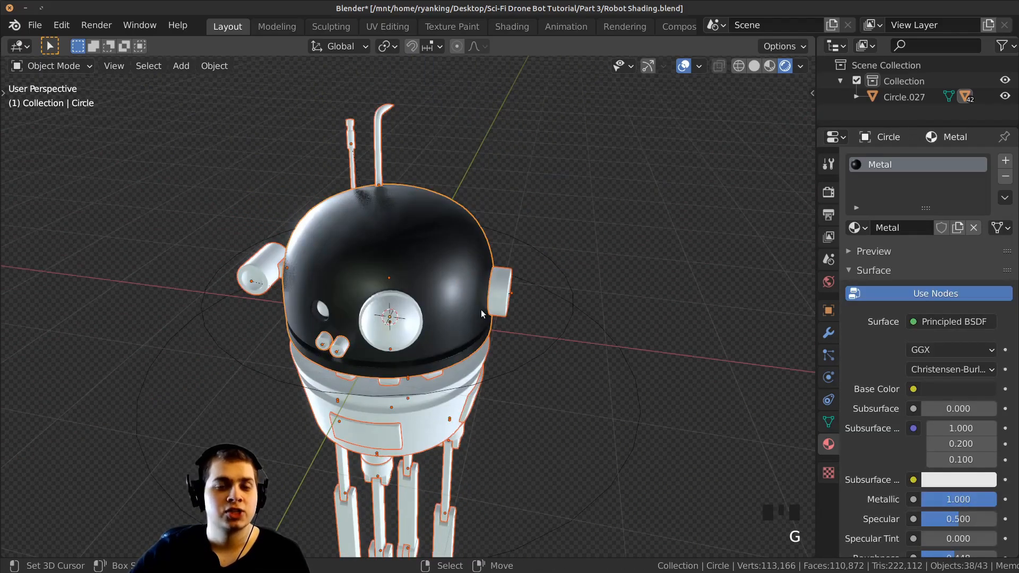
# Step: Check the selection for missed parts by trial-moving it and cancelling the move
pyautogui.moveTo(481, 310); pyautogui.dragTo(485, 292, button='middle')
pyautogui.scroll(1, 485, 292)
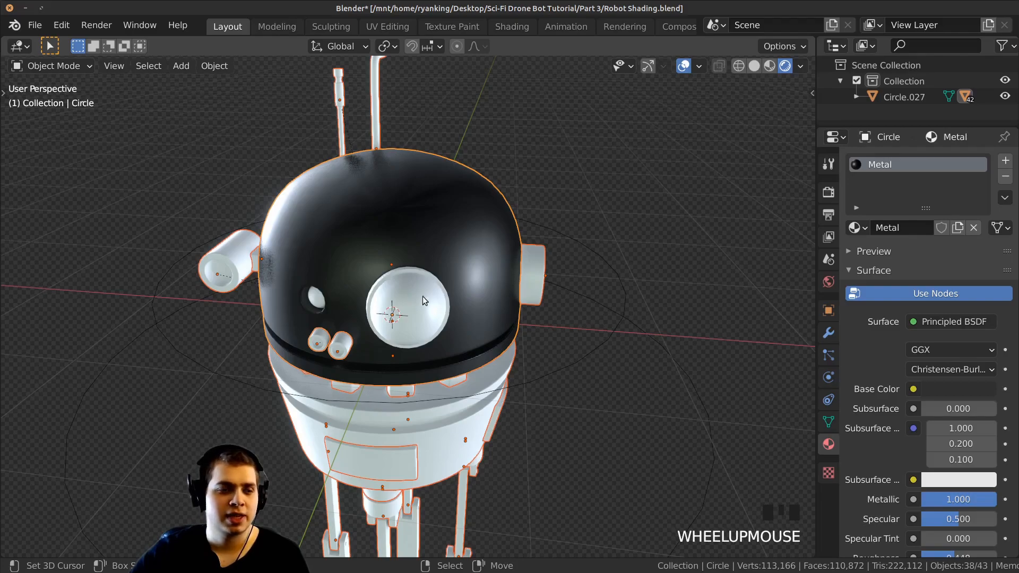
pyautogui.moveTo(421, 300); pyautogui.dragTo(422, 300, button='middle')
pyautogui.press('g')
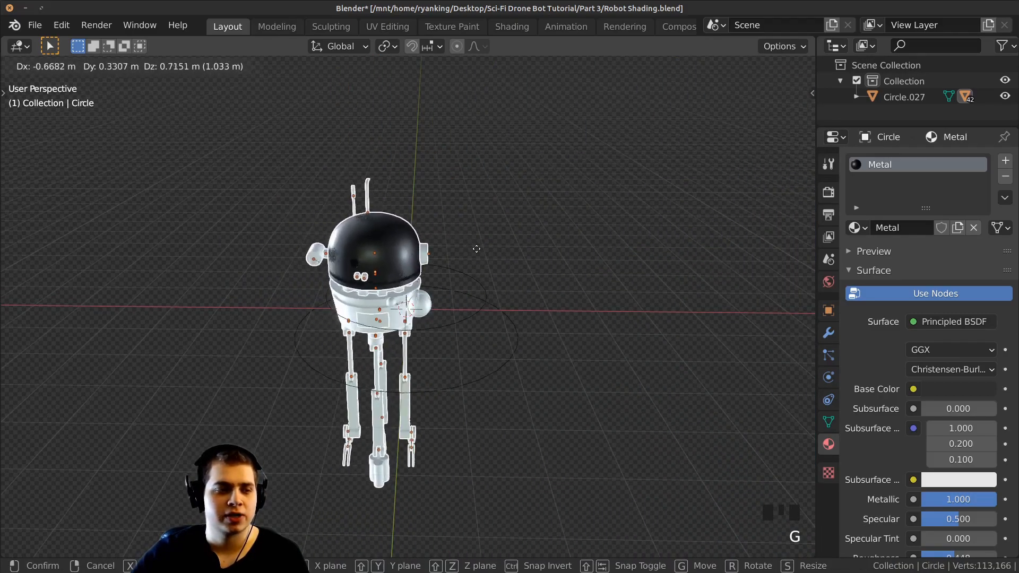
pyautogui.rightClick(456, 270)
pyautogui.scroll(2, 451, 269)
pyautogui.moveTo(447, 267); pyautogui.dragTo(517, 269, button='middle')
pyautogui.scroll(1, 408, 202)
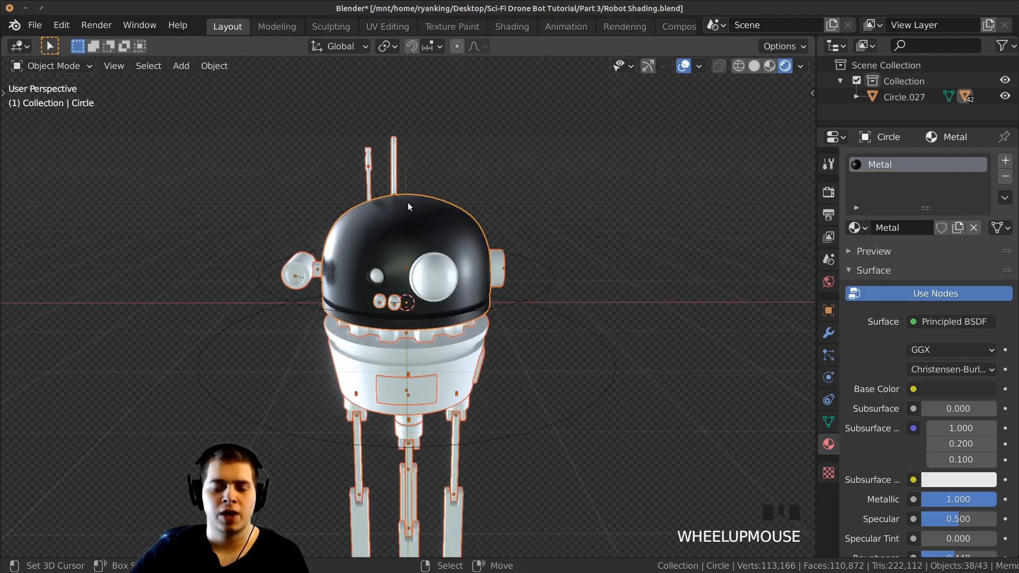
# Step: Link the head dome's Metal material to all selected robot parts, clear the selection and save the file
pyautogui.keyDown('shift'); pyautogui.rightClick(421, 213); pyautogui.keyUp('shift')
pyautogui.keyDown('shift'); pyautogui.rightClick(420, 213); pyautogui.keyUp('shift')
pyautogui.keyDown('shift'); pyautogui.rightClick(446, 215); pyautogui.keyUp('shift')
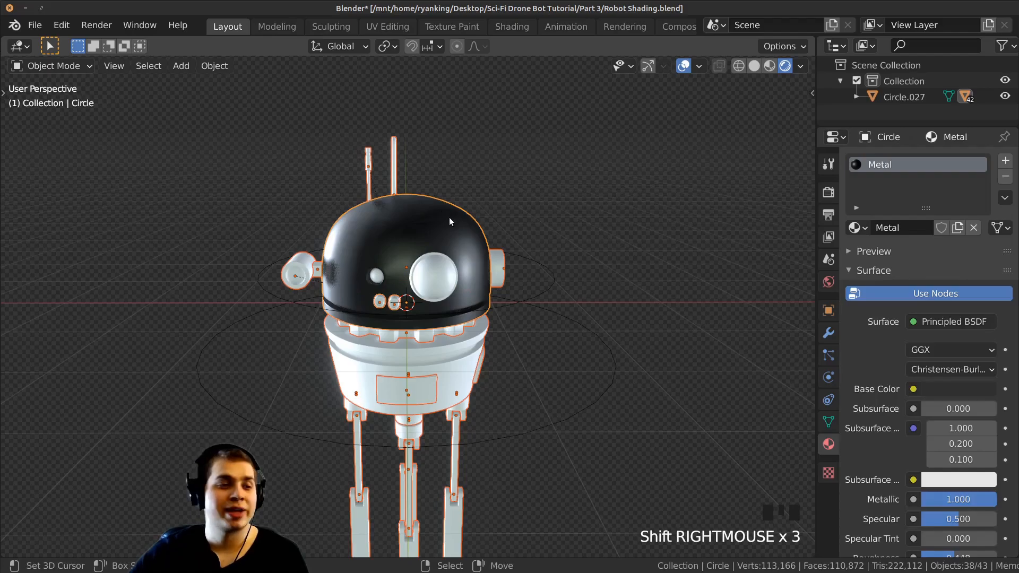
pyautogui.moveTo(449, 218); pyautogui.dragTo(430, 265, button='middle')
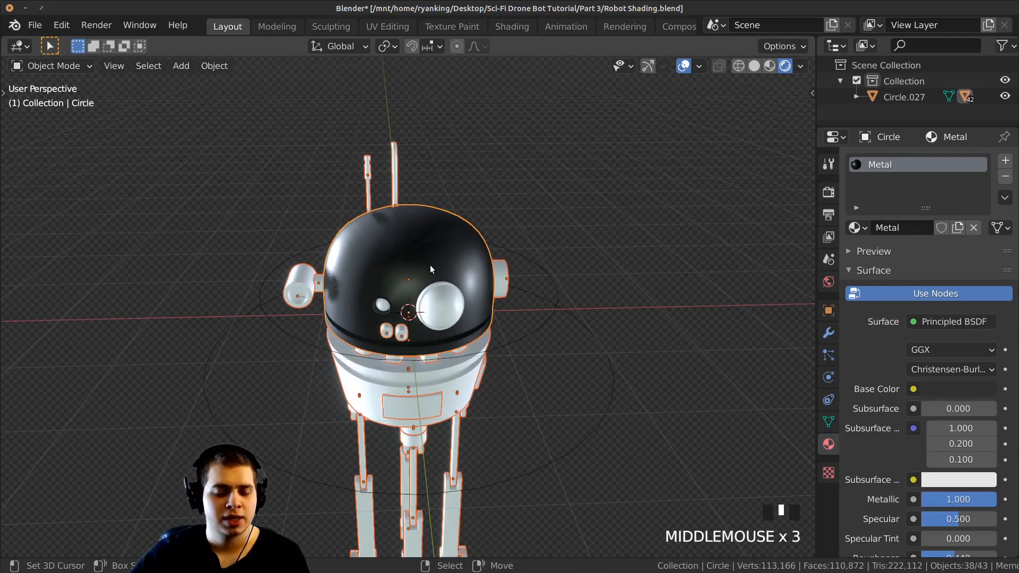
pyautogui.hotkey('ctrl', 'l')
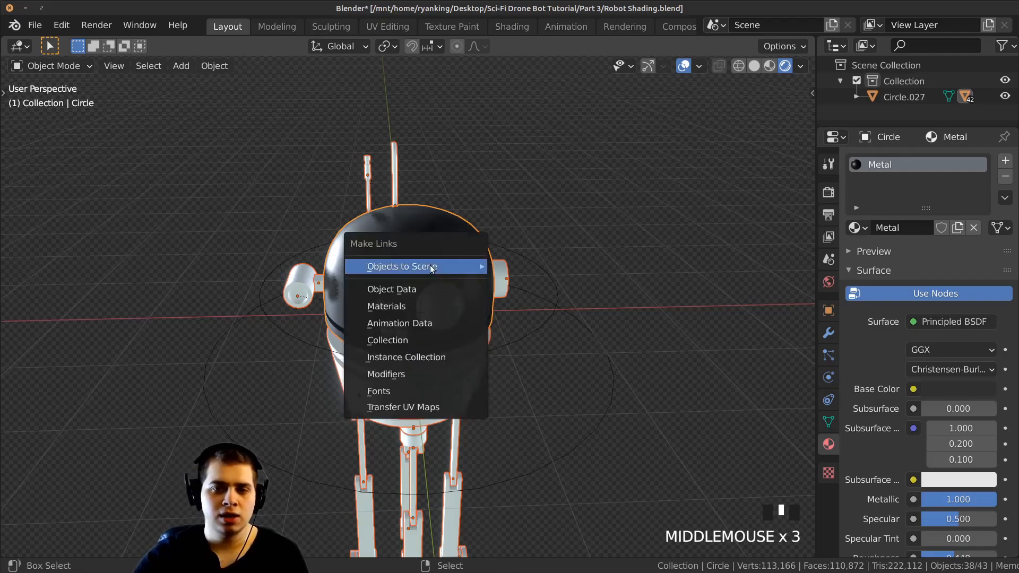
pyautogui.click(390, 309)
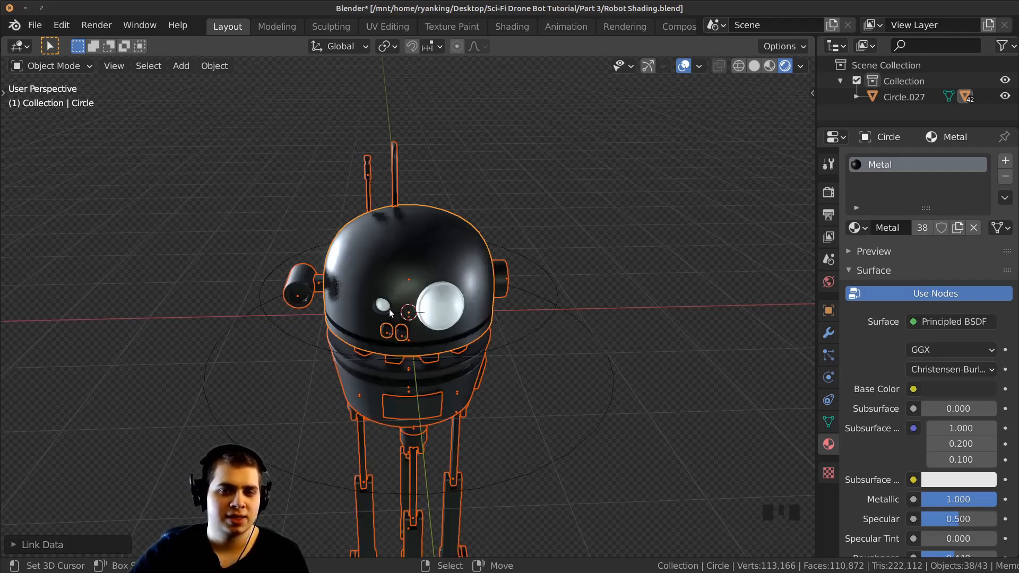
pyautogui.keyDown('shift'); pyautogui.moveTo(389, 313); pyautogui.dragTo(527, 298, button='middle'); pyautogui.keyUp('shift')
pyautogui.scroll(3, 432, 301)
pyautogui.scroll(2, 448, 228)
pyautogui.scroll(2, 459, 251)
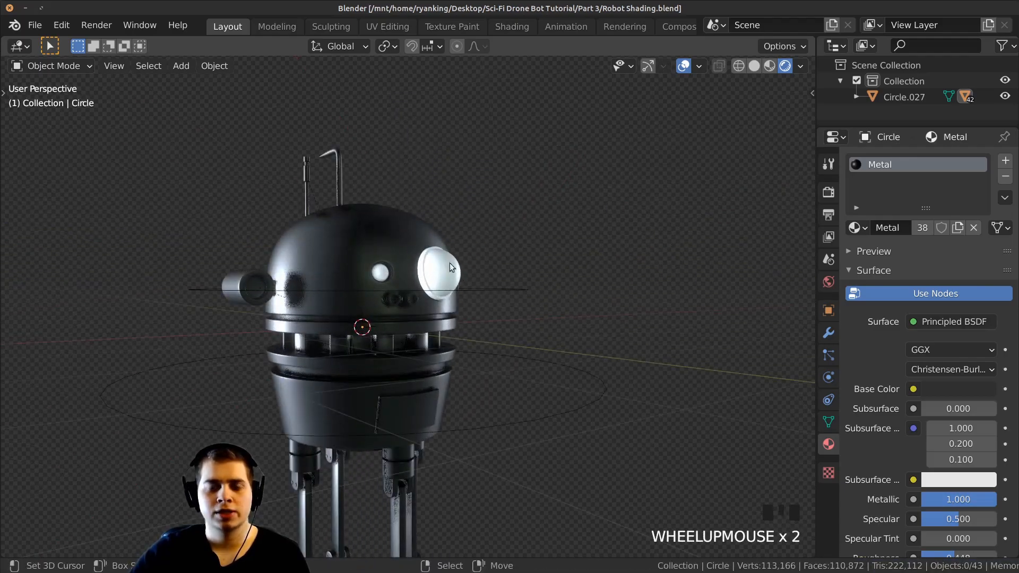
pyautogui.scroll(2, 400, 297)
pyautogui.hotkey('ctrl', 's')
# Step: Give the small eye on the head dome a new material named "Red Light"
pyautogui.keyDown('shift'); pyautogui.moveTo(401, 297); pyautogui.dragTo(395, 314, button='middle'); pyautogui.keyUp('shift')
pyautogui.scroll(-3, 395, 318)
pyautogui.moveTo(450, 284); pyautogui.dragTo(385, 316, button='middle')
pyautogui.click(345, 289)
pyautogui.click(921, 229)
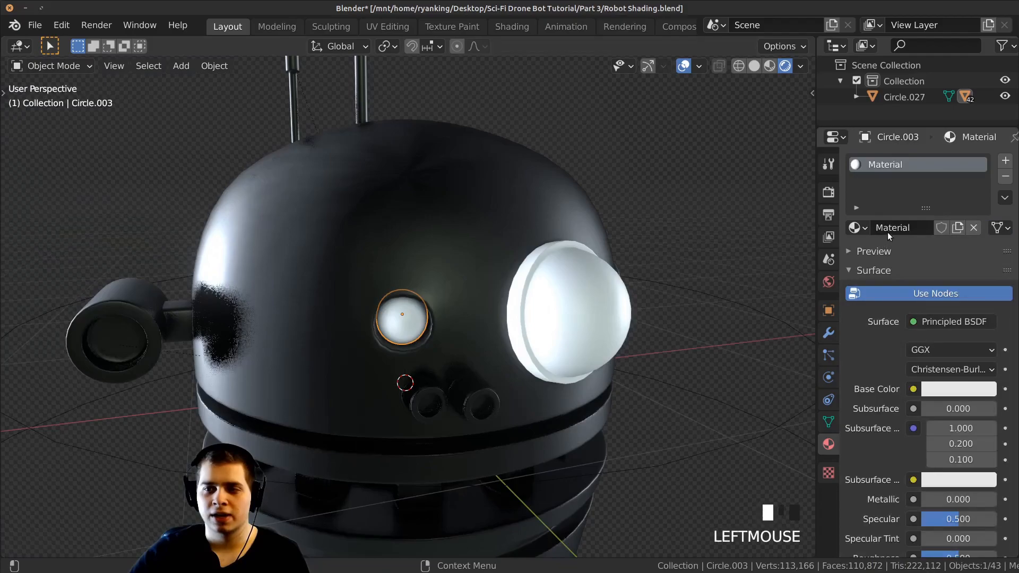
pyautogui.write('Red L')
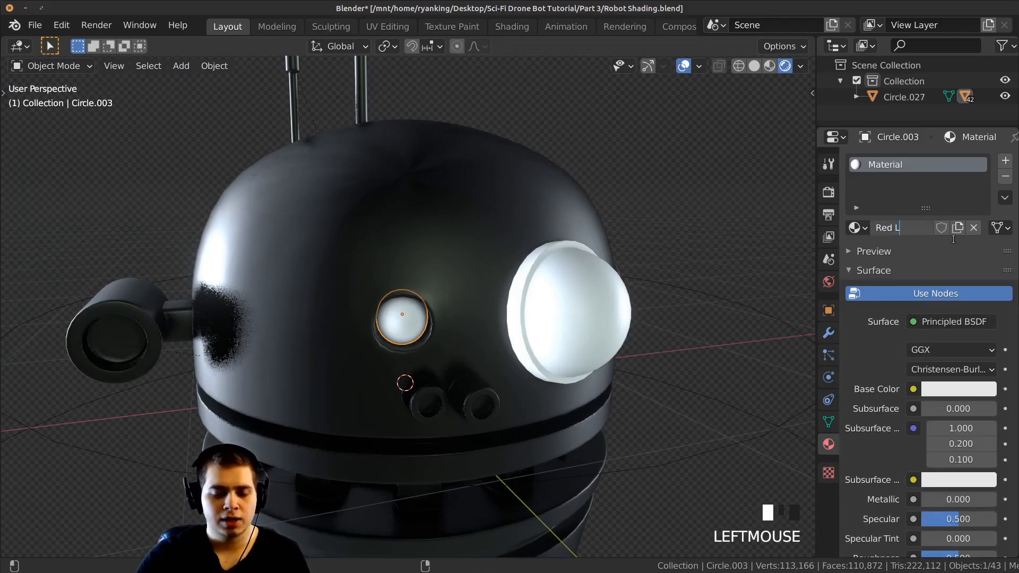
pyautogui.write('ight')
pyautogui.click(953, 239)
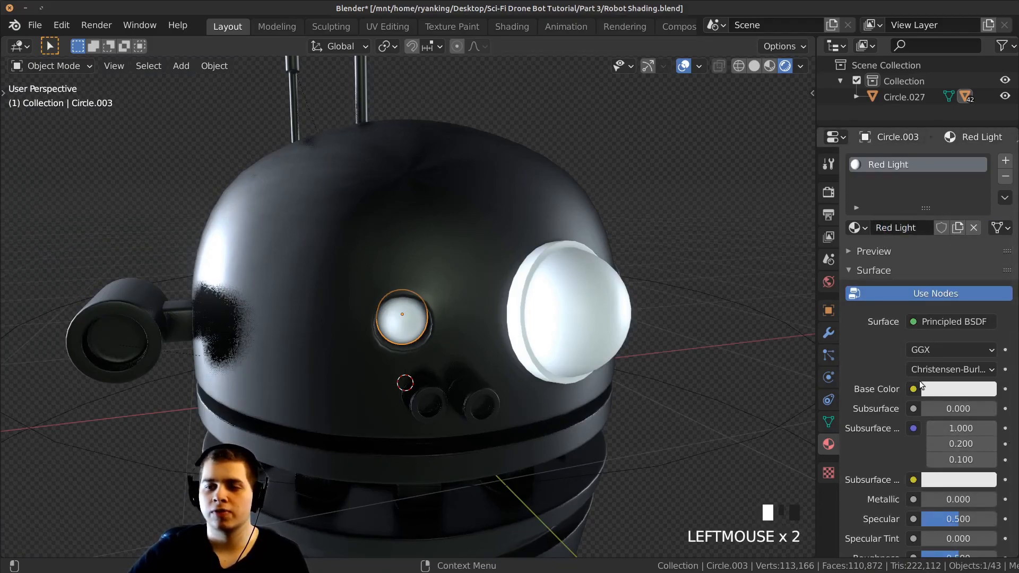
# Step: Change the Red Light material's surface shader to Emission
pyautogui.click(940, 322)
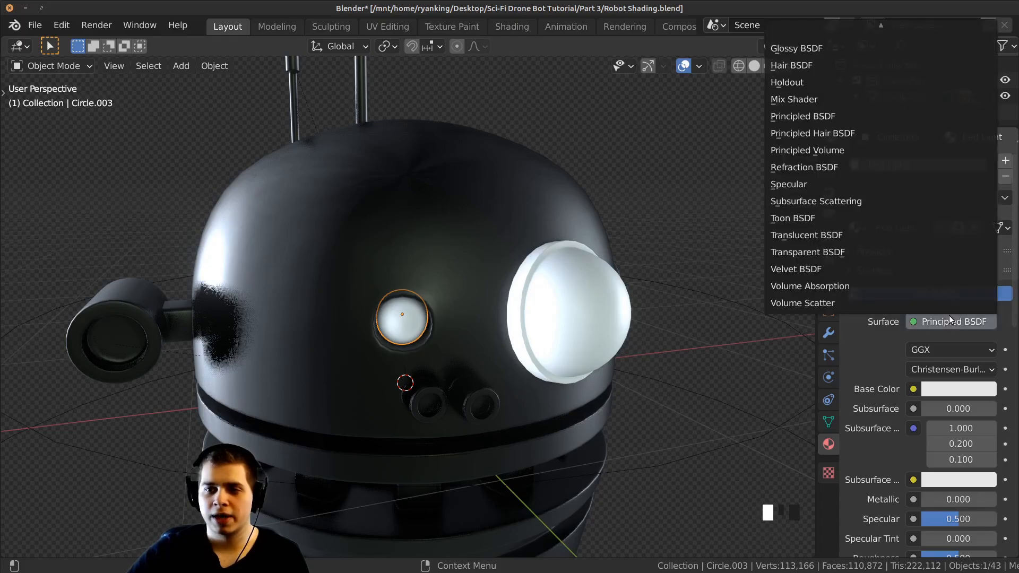
pyautogui.click(949, 317)
pyautogui.click(955, 324)
pyautogui.click(955, 324)
pyautogui.click(956, 324)
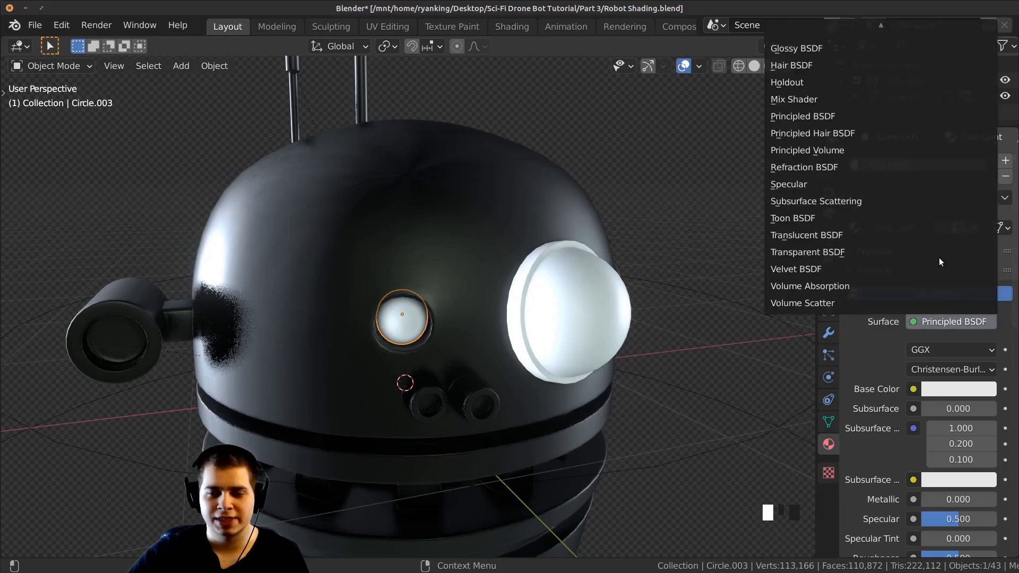
pyautogui.press('e')
pyautogui.click(938, 320)
pyautogui.press('Escape')
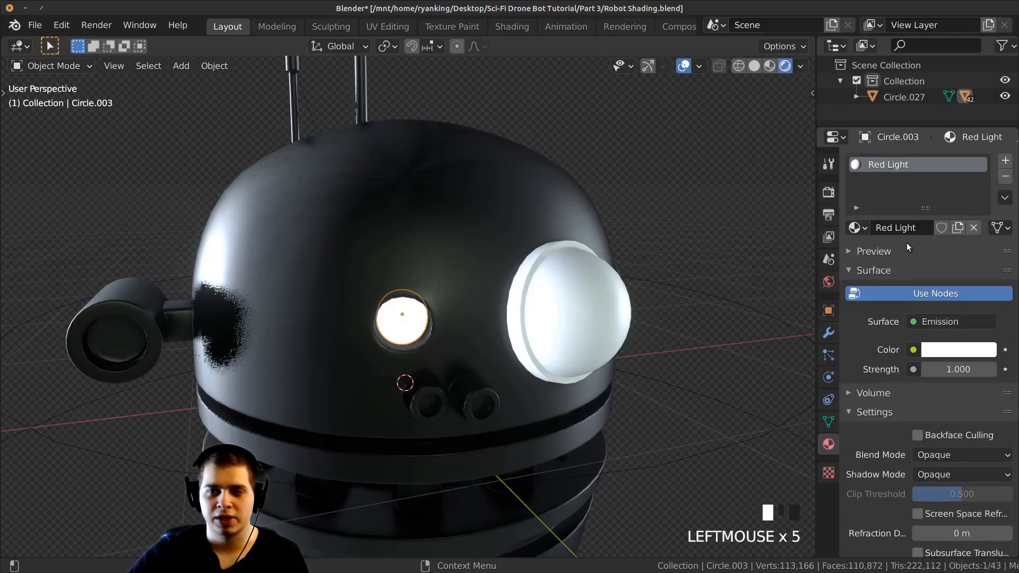
pyautogui.click(942, 323)
pyautogui.scroll(2, 817, 160)
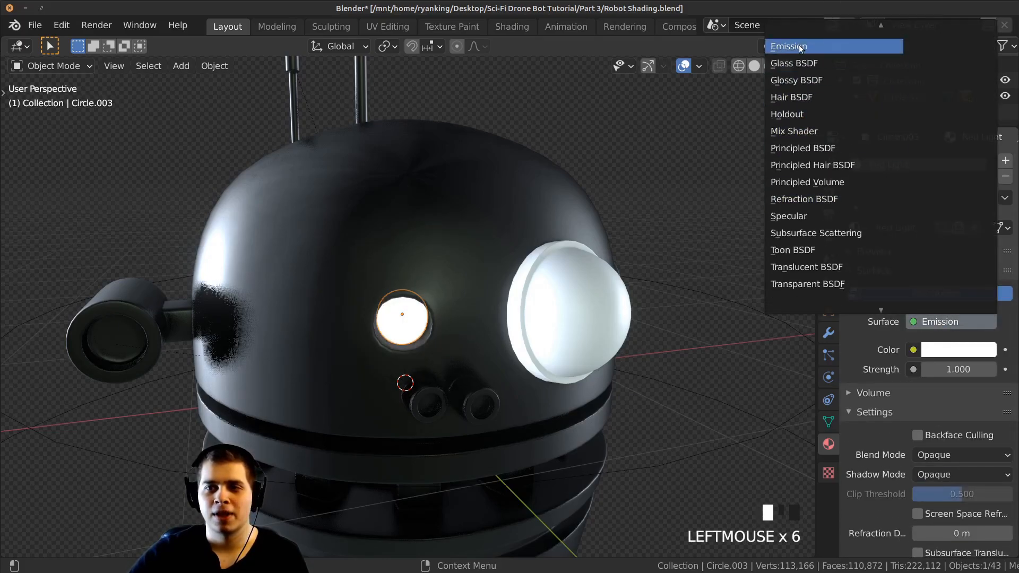
# Step: Raise the Red Light emission strength to about 23.7
pyautogui.moveTo(948, 369); pyautogui.dragTo(992, 370)
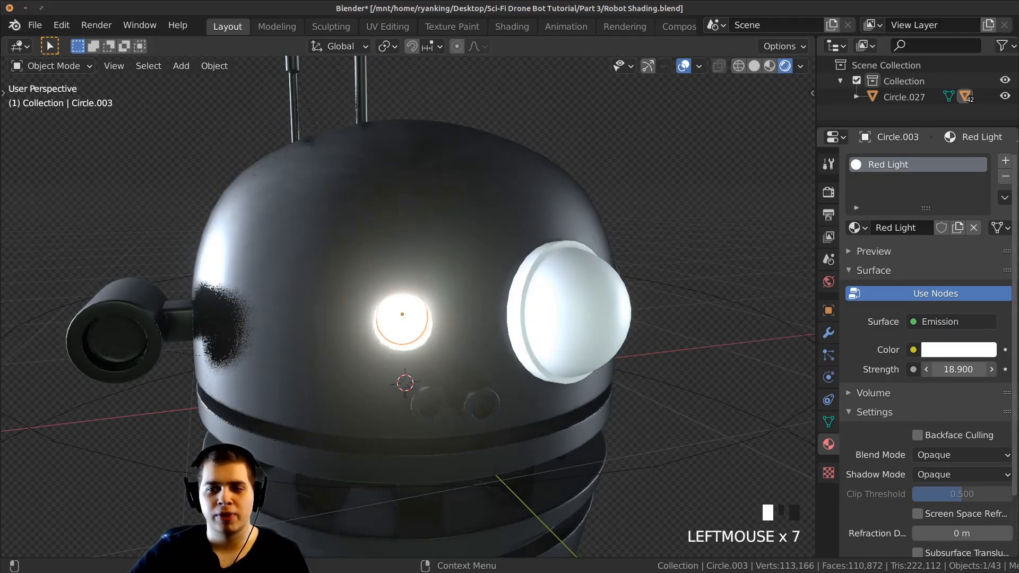
pyautogui.moveTo(958, 369); pyautogui.dragTo(965, 369)
pyautogui.moveTo(594, 338); pyautogui.dragTo(629, 318, button='middle')
pyautogui.moveTo(514, 260); pyautogui.dragTo(536, 263, button='middle')
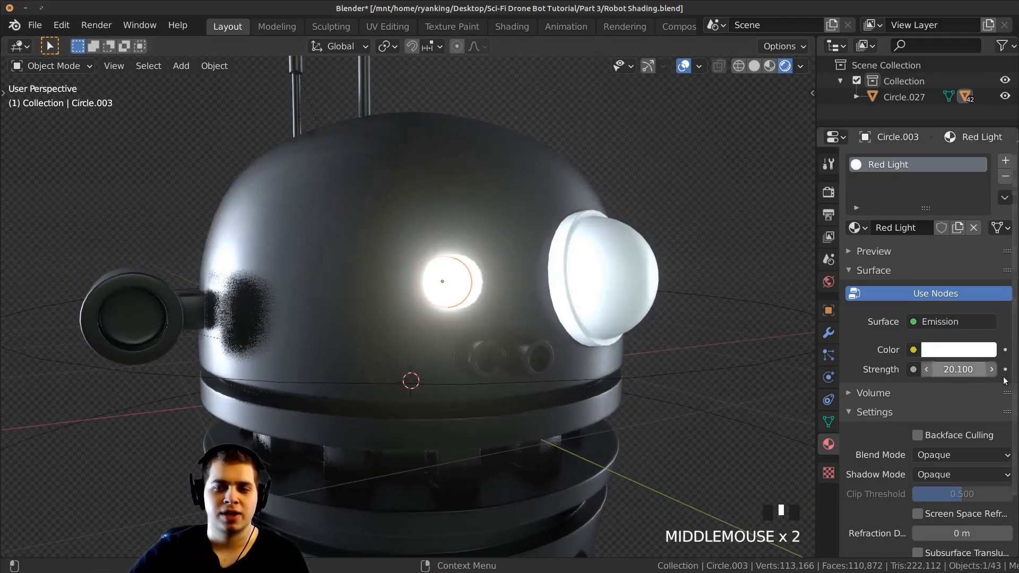
pyautogui.moveTo(958, 369); pyautogui.dragTo(976, 369)
# Step: Tint the Red Light emission a glowing reddish orange and raise its strength to 34
pyautogui.click(956, 349)
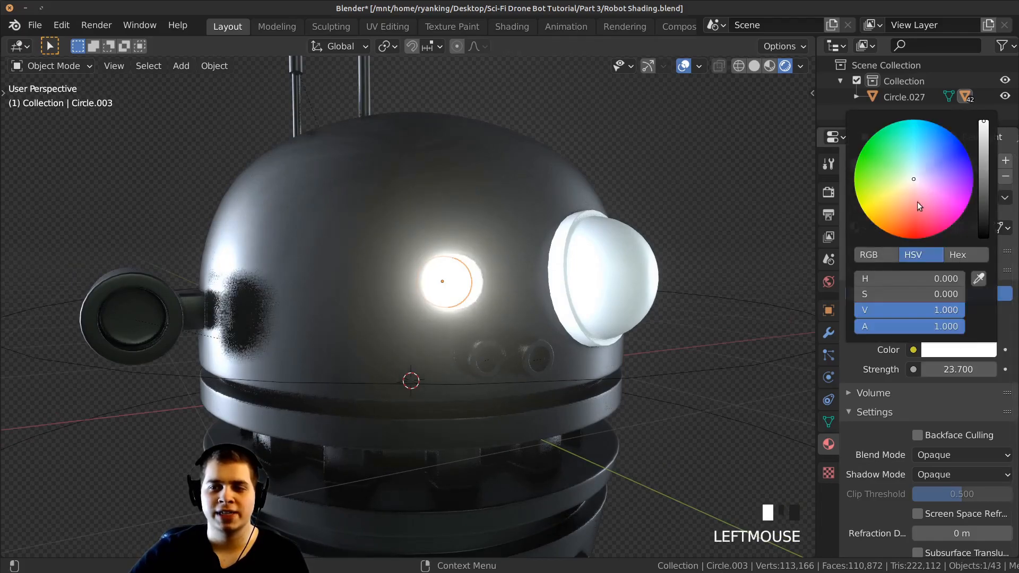
pyautogui.click(903, 237)
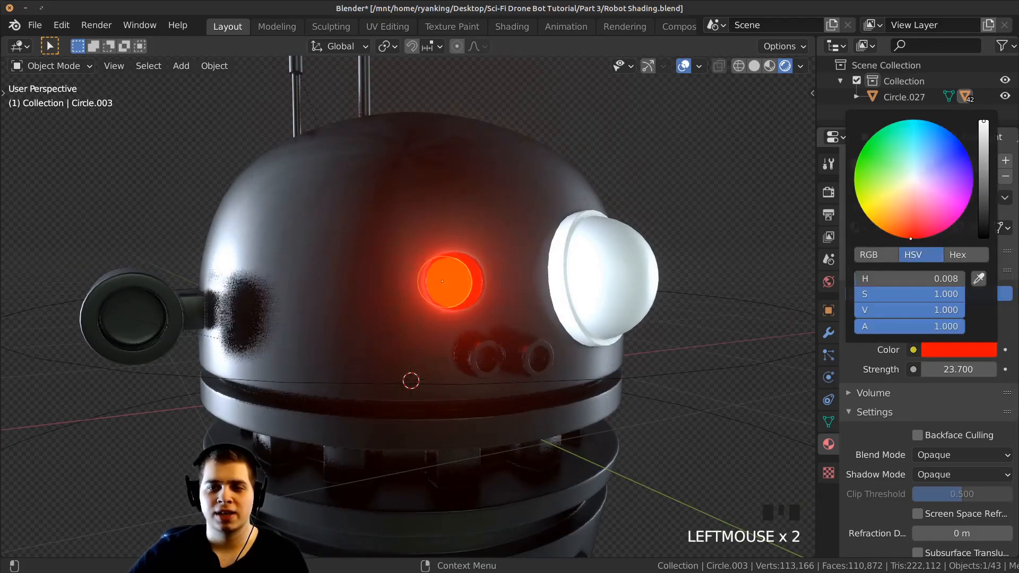
pyautogui.click(969, 350)
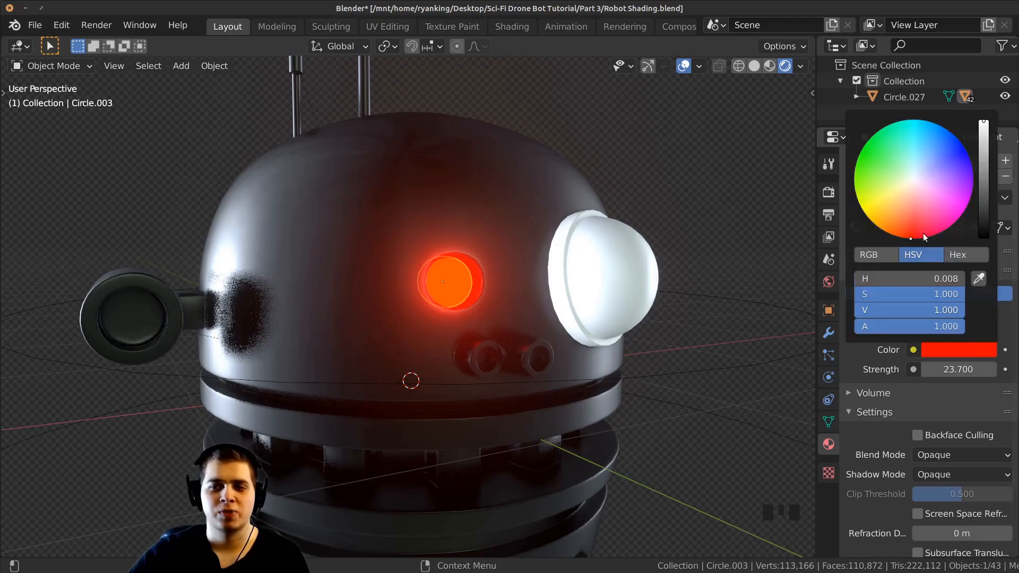
pyautogui.click(904, 236)
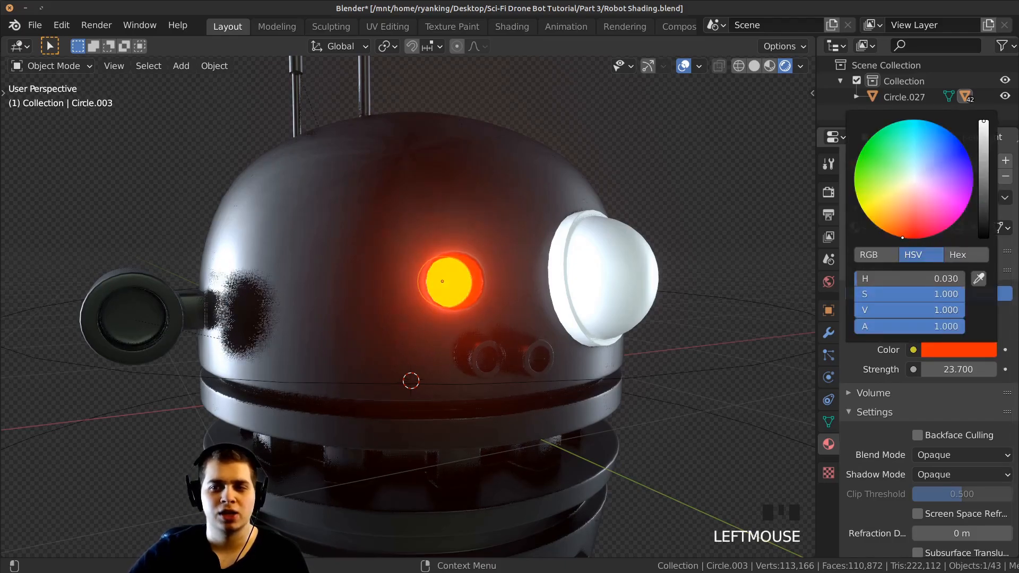
pyautogui.moveTo(903, 234); pyautogui.dragTo(903, 226)
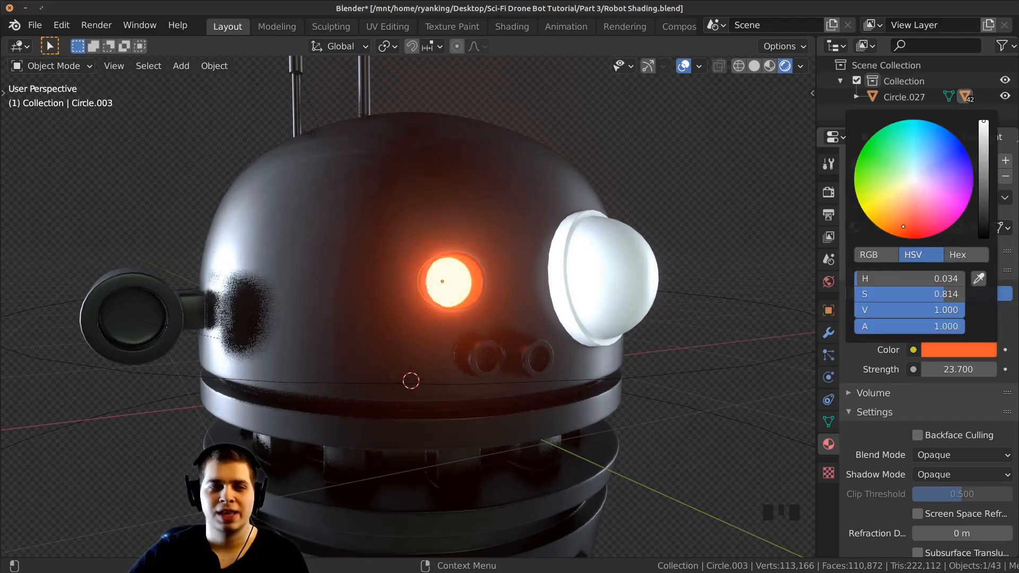
pyautogui.moveTo(637, 266); pyautogui.dragTo(467, 289, button='middle')
pyautogui.click(947, 346)
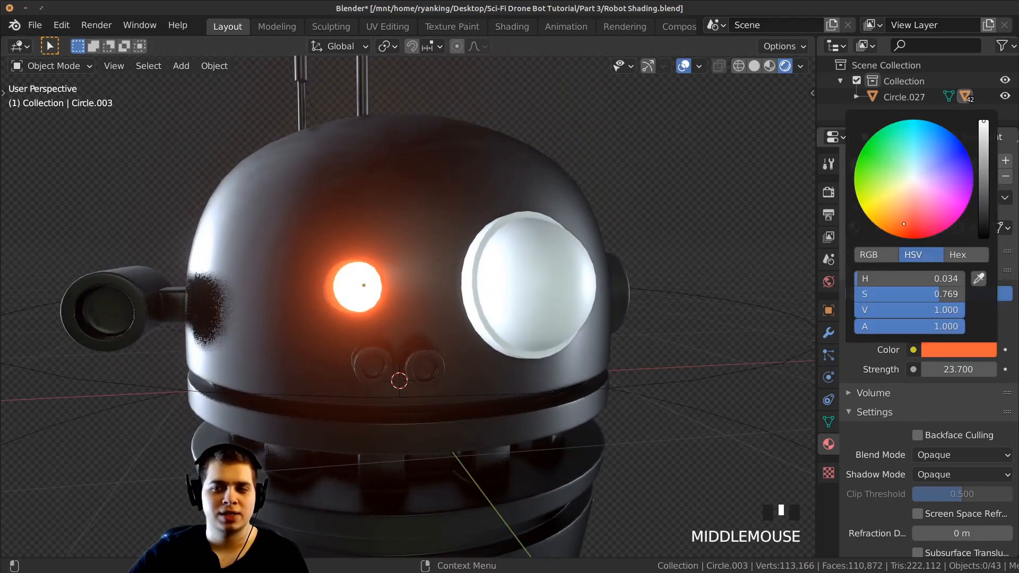
pyautogui.moveTo(900, 219); pyautogui.dragTo(902, 221)
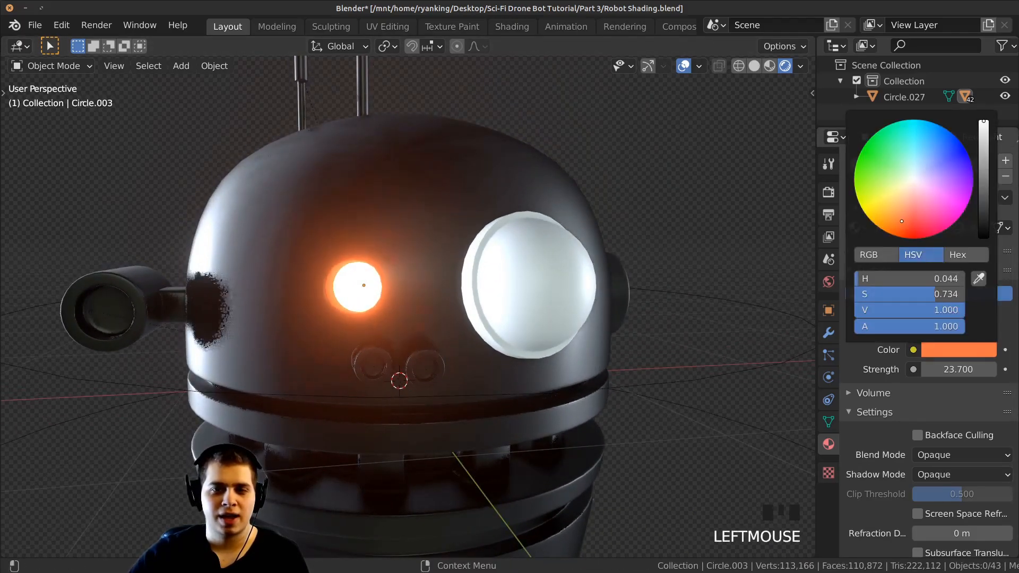
pyautogui.click(954, 351)
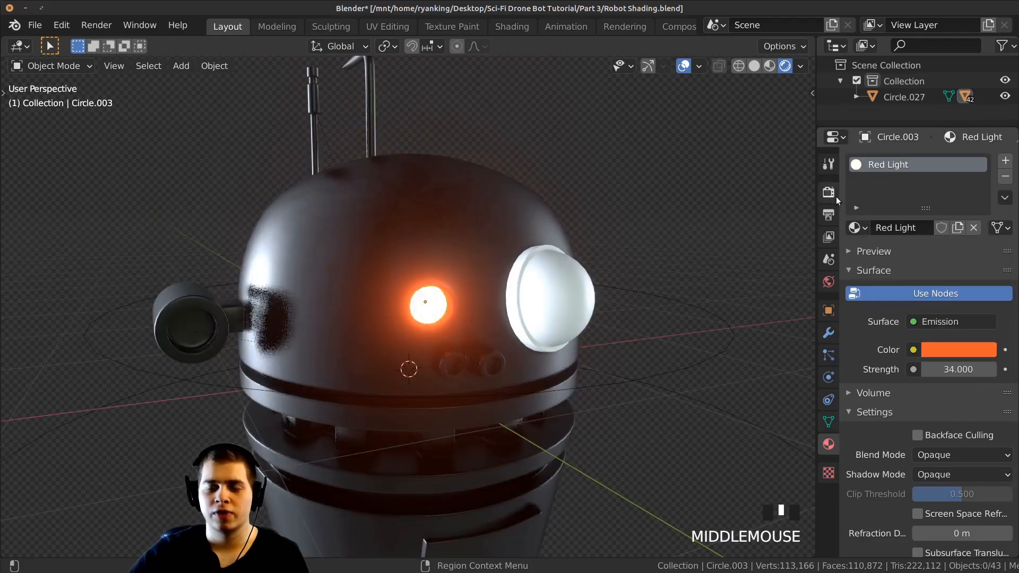
# Step: Expand the Eevee Bloom settings and increase the bloom intensity to 0.077
pyautogui.click(836, 196)
pyautogui.scroll(6, 897, 205)
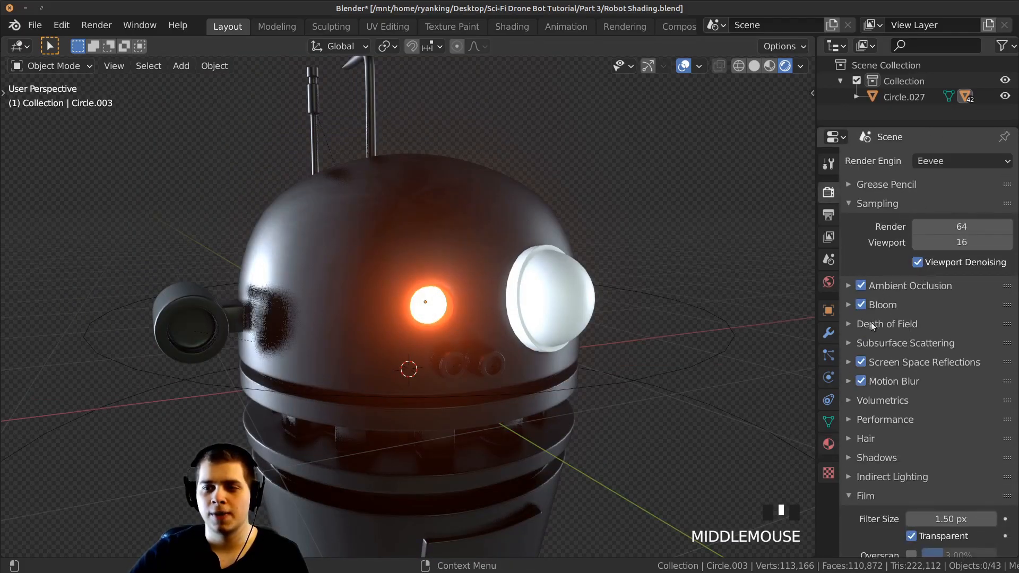
pyautogui.click(851, 306)
pyautogui.moveTo(952, 330); pyautogui.dragTo(941, 361)
pyautogui.rightClick(905, 331)
pyautogui.rightClick(965, 345)
pyautogui.rightClick(941, 360)
pyautogui.scroll(-3, 672, 350)
pyautogui.moveTo(672, 350); pyautogui.dragTo(656, 344, button='middle')
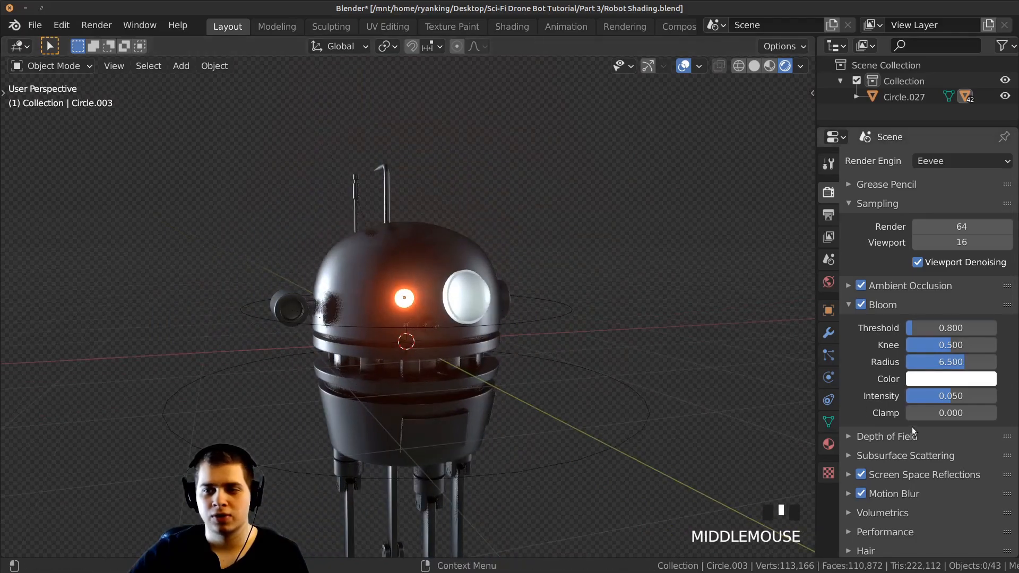
pyautogui.moveTo(950, 396); pyautogui.dragTo(974, 396)
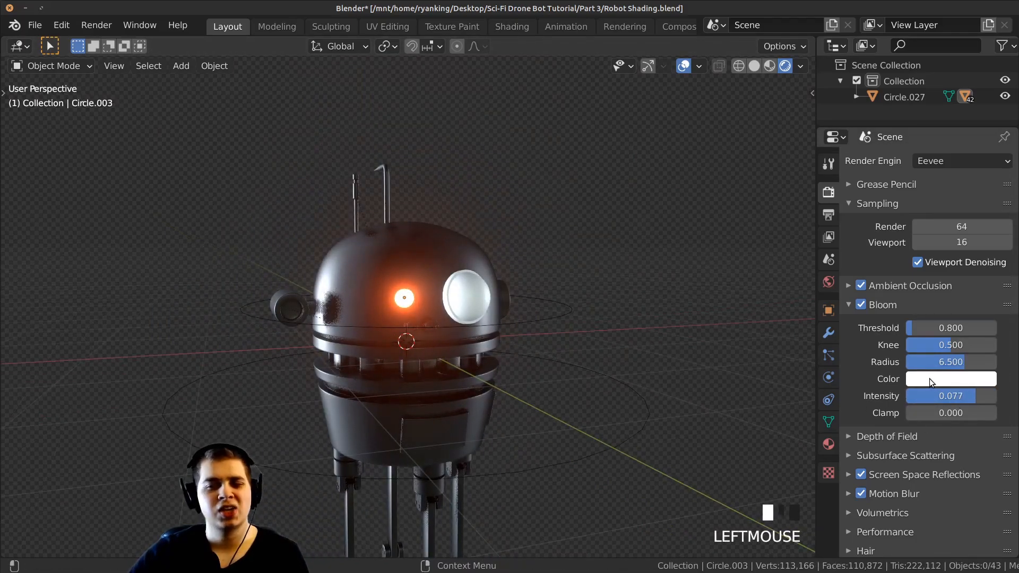
# Step: Tint the bloom colour a light salmon orange and check the glow around the small eye
pyautogui.click(932, 380)
pyautogui.moveTo(915, 247); pyautogui.dragTo(911, 244)
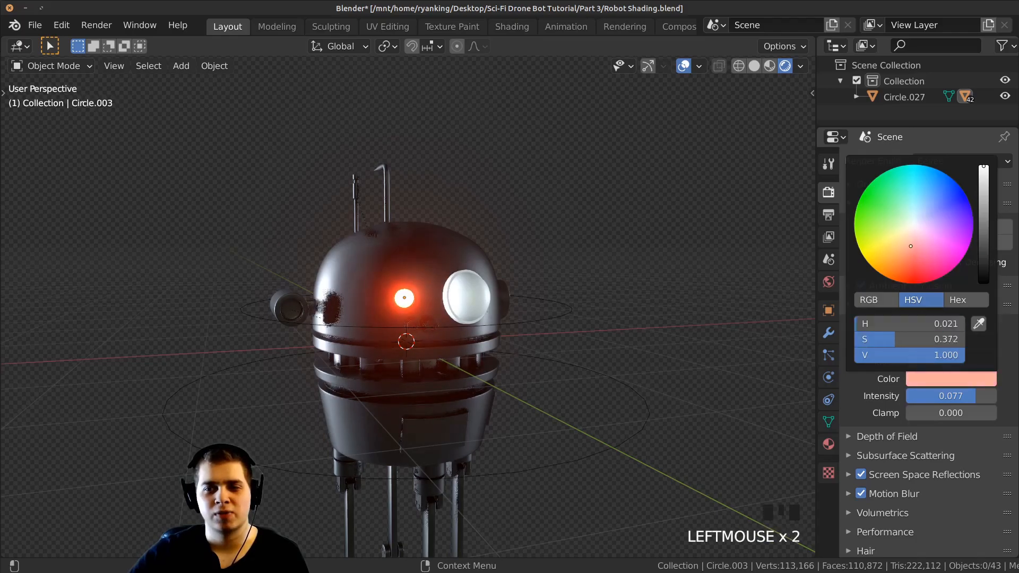
pyautogui.moveTo(557, 311); pyautogui.dragTo(579, 317, button='middle')
pyautogui.scroll(3, 621, 340)
pyautogui.moveTo(534, 367)
pyautogui.mouseDown(button='middle')
pyautogui.moveTo(508, 371)
pyautogui.moveTo(516, 369)
pyautogui.mouseUp(button='middle')
pyautogui.click(944, 382)
pyautogui.moveTo(904, 252); pyautogui.dragTo(904, 248)
pyautogui.moveTo(643, 282)
pyautogui.mouseDown(button='middle')
pyautogui.moveTo(687, 285)
pyautogui.moveTo(626, 270)
pyautogui.mouseUp(button='middle')
pyautogui.scroll(-2, 610, 266)
# Step: Select the rim around the large eye and give it a new material named "Light Metal"
pyautogui.keyDown('shift'); pyautogui.moveTo(504, 241); pyautogui.dragTo(428, 281, button='middle'); pyautogui.keyUp('shift')
pyautogui.scroll(1, 537, 342)
pyautogui.moveTo(473, 325); pyautogui.dragTo(507, 336, button='middle')
pyautogui.scroll(3, 482, 397)
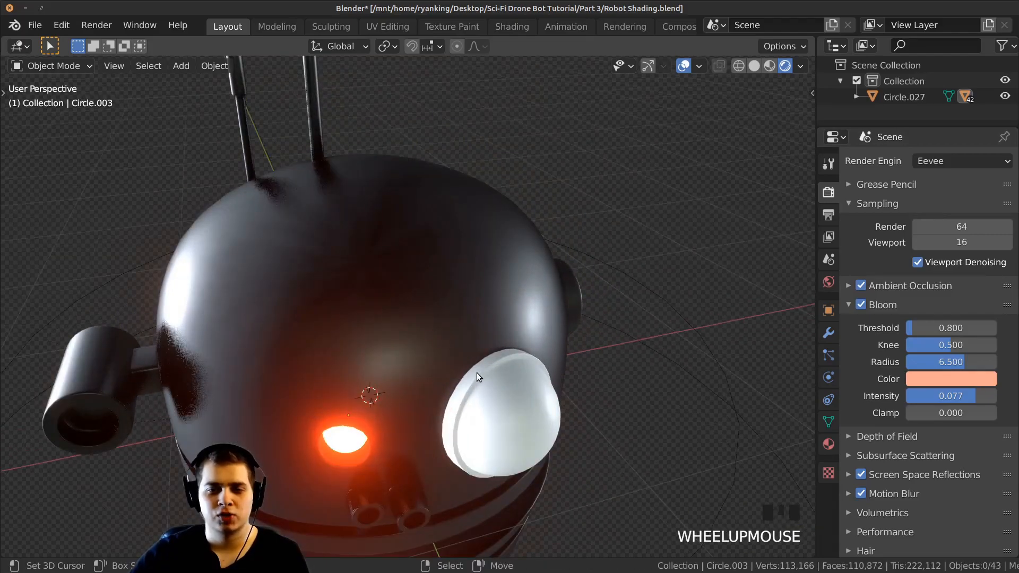
pyautogui.rightClick(511, 372)
pyautogui.press('KP_Decimal')
pyautogui.scroll(-3, 395, 325)
pyautogui.moveTo(395, 325); pyautogui.dragTo(583, 324, button='middle')
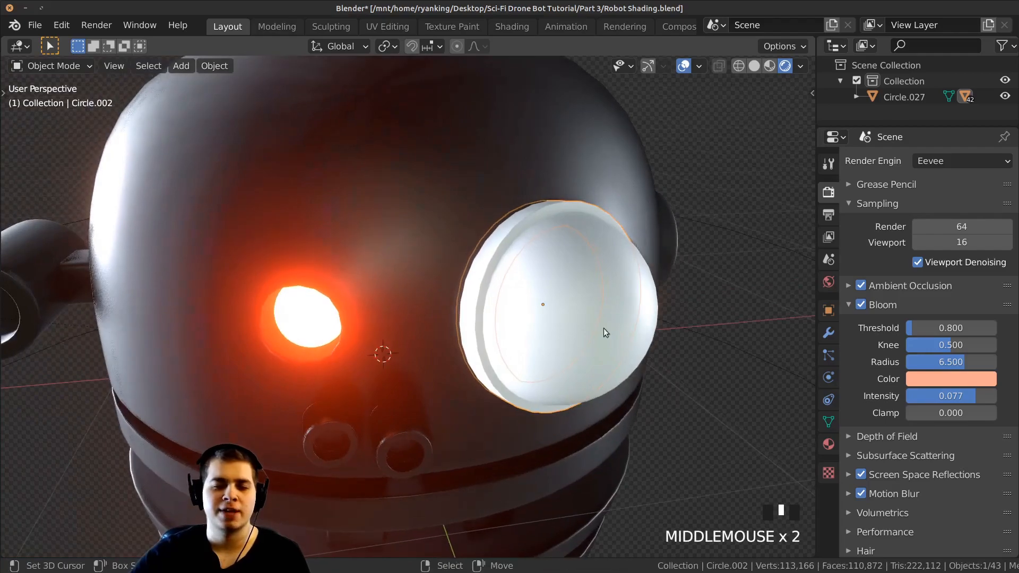
pyautogui.click(828, 445)
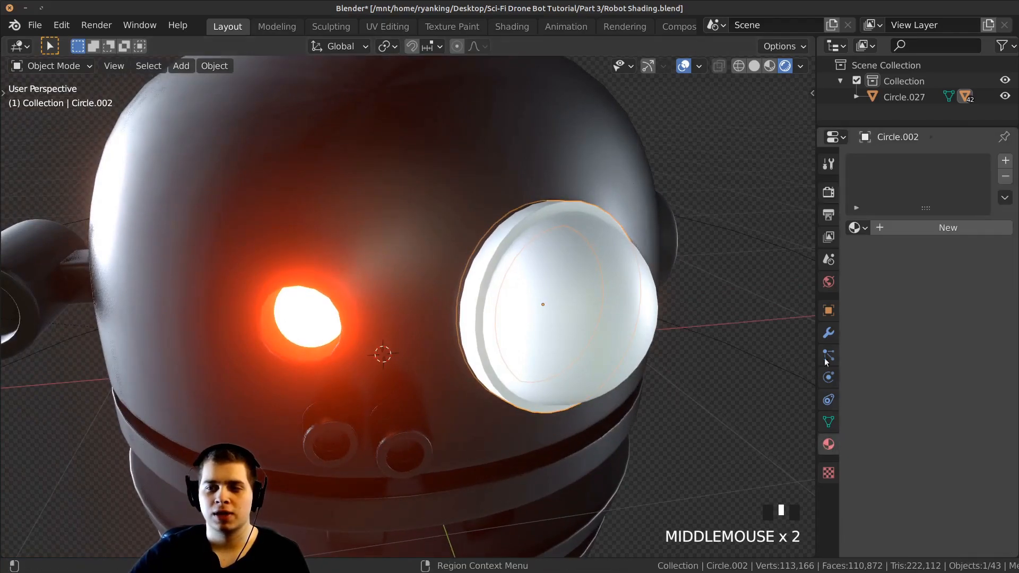
pyautogui.doubleClick(903, 231)
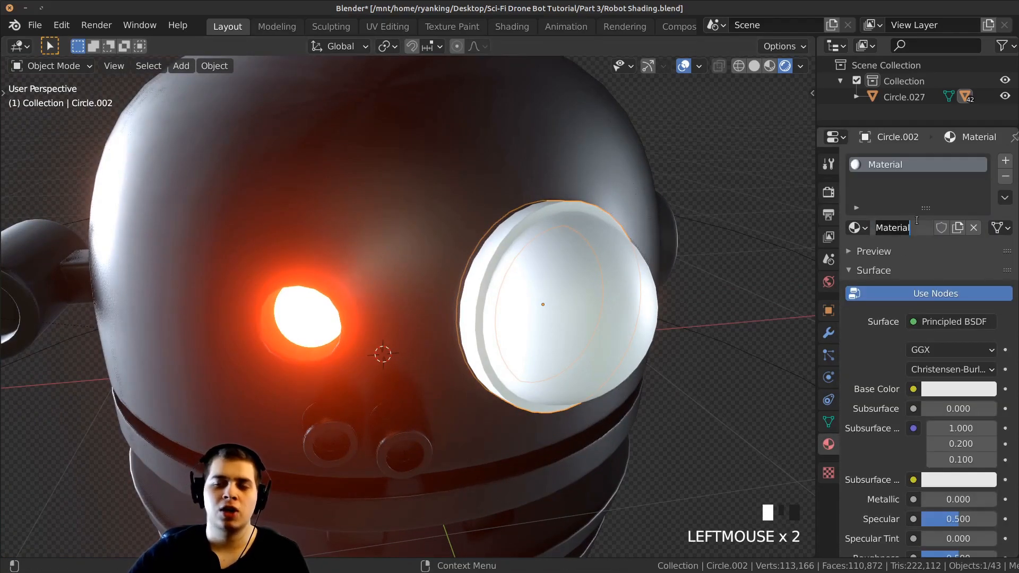
pyautogui.write('Light Metal')
pyautogui.press('Return')
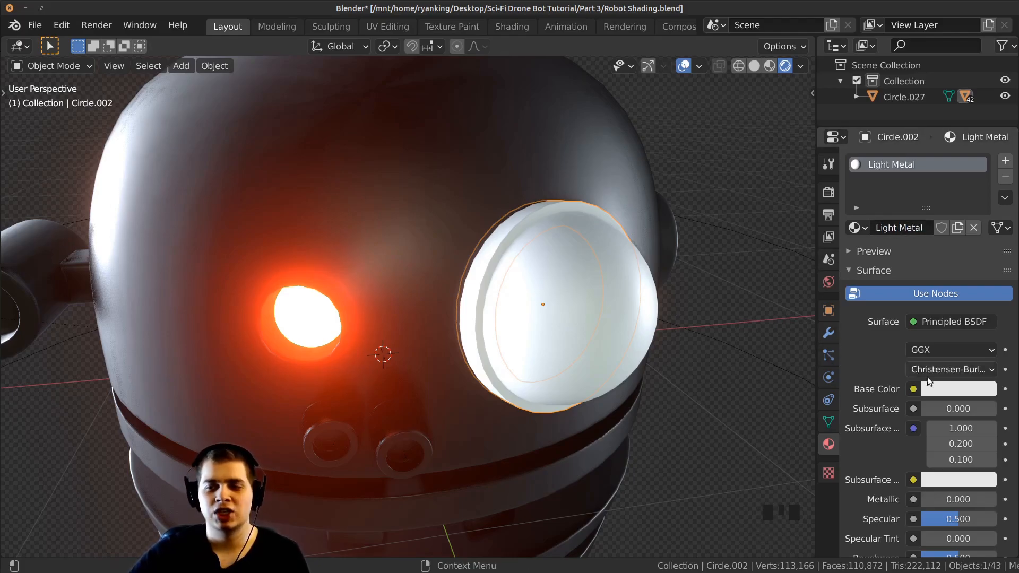
# Step: Darken the Light Metal base colour to a grey with value 0.436 and set Metallic to 1
pyautogui.click(960, 391)
pyautogui.moveTo(984, 257); pyautogui.dragTo(984, 226)
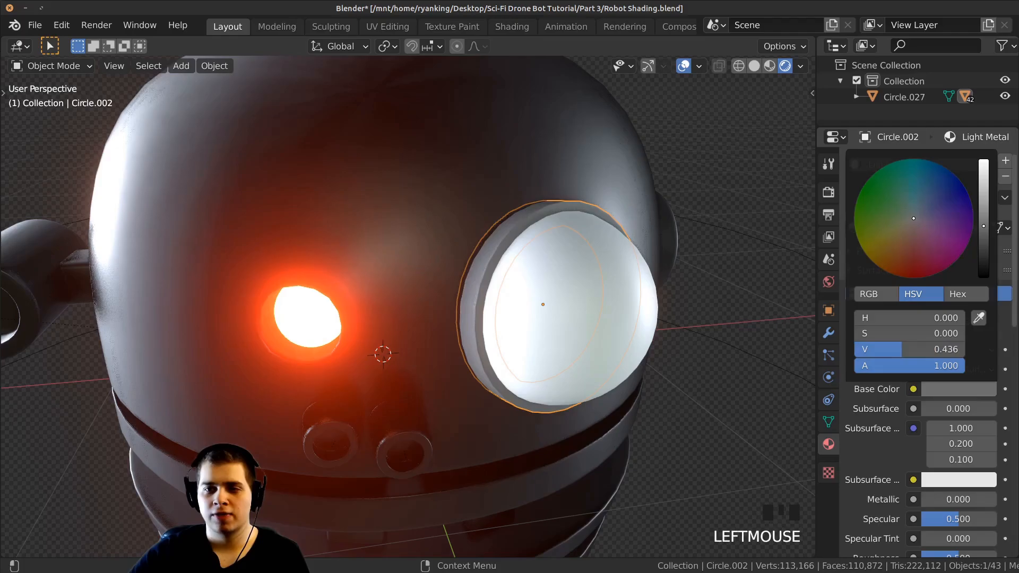
pyautogui.scroll(-4, 913, 467)
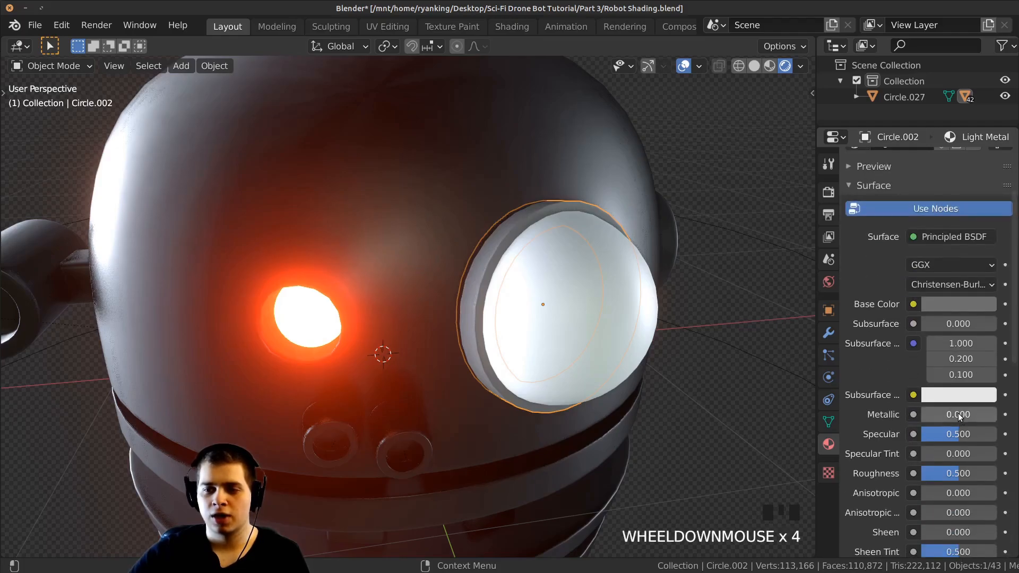
pyautogui.moveTo(939, 415); pyautogui.dragTo(1008, 414)
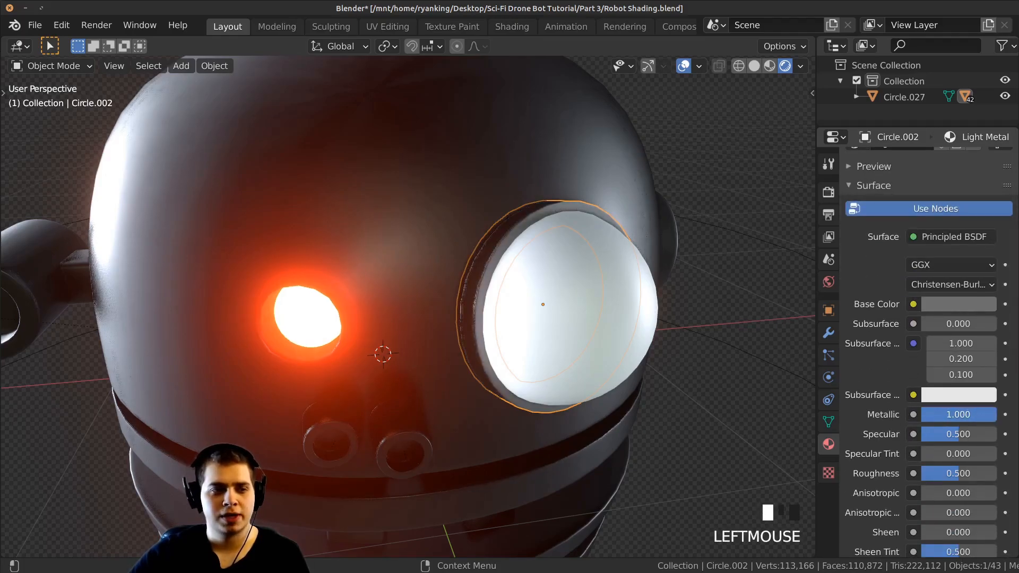
# Step: Lower the Light Metal roughness to 0.283 and brighten its base colour to a value of 0.636
pyautogui.click(952, 469)
pyautogui.moveTo(951, 469); pyautogui.dragTo(935, 469)
pyautogui.moveTo(584, 329); pyautogui.dragTo(509, 345, button='middle')
pyautogui.click(940, 304)
pyautogui.scroll(5, 940, 303)
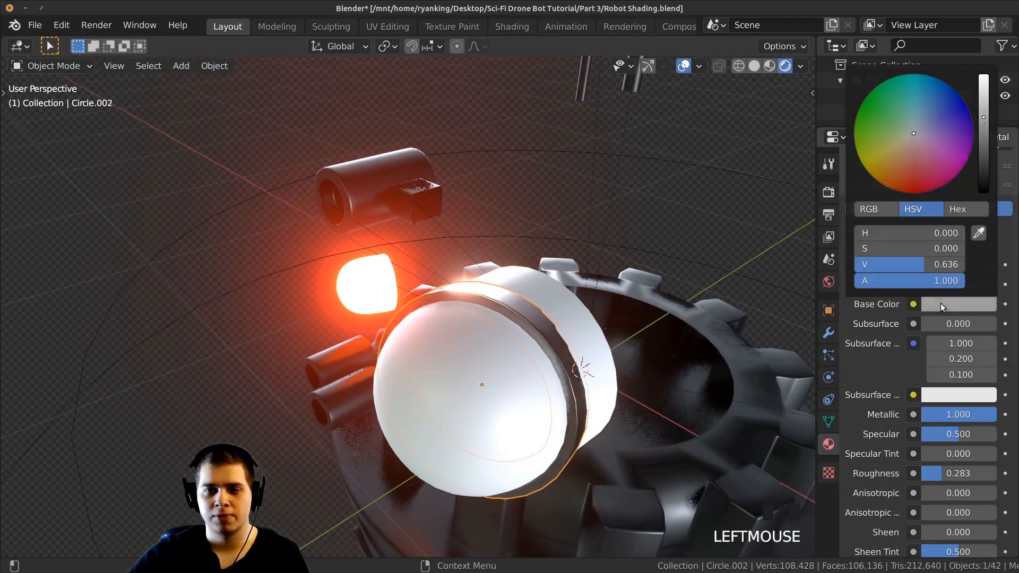
# Step: Select the lens of the large eye and give it a new material named "Glass"
pyautogui.moveTo(589, 340); pyautogui.dragTo(544, 350, button='middle')
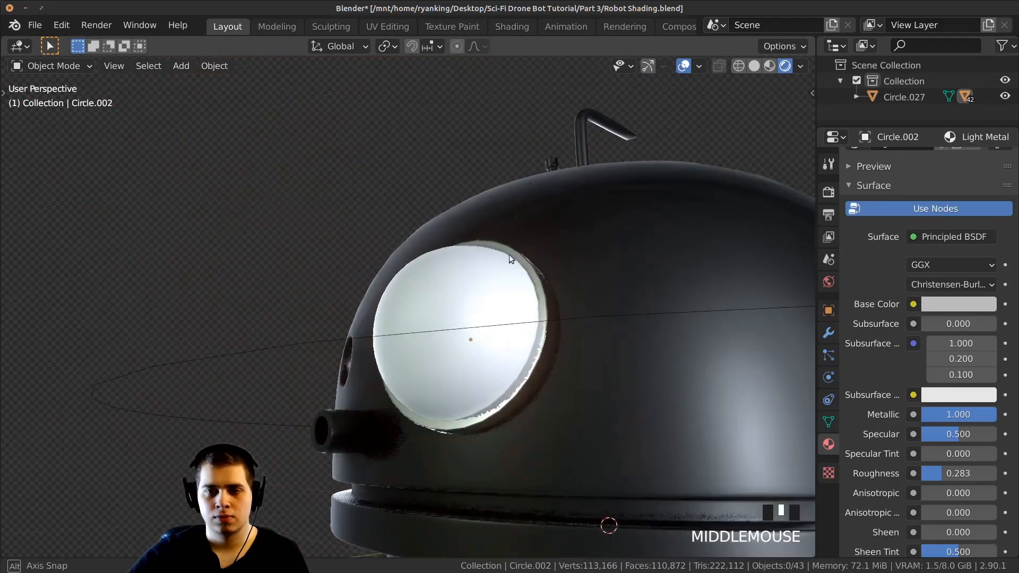
pyautogui.moveTo(508, 254); pyautogui.dragTo(552, 319, button='middle')
pyautogui.keyDown('shift'); pyautogui.moveTo(552, 318); pyautogui.dragTo(400, 317, button='middle'); pyautogui.keyUp('shift')
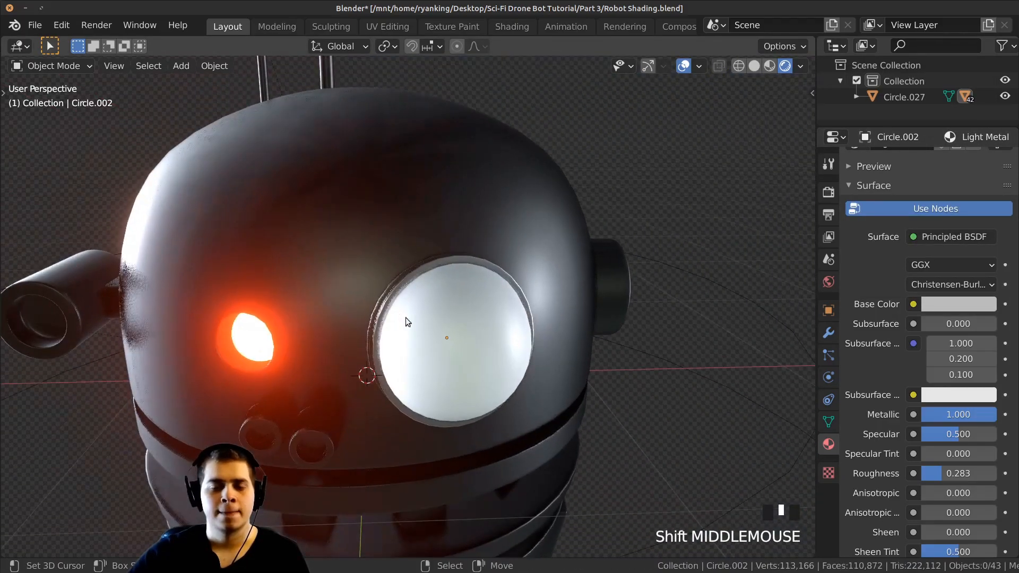
pyautogui.rightClick(445, 344)
pyautogui.moveTo(446, 344); pyautogui.dragTo(523, 276, button='middle')
pyautogui.moveTo(452, 304); pyautogui.dragTo(470, 312, button='middle')
pyautogui.click(942, 228)
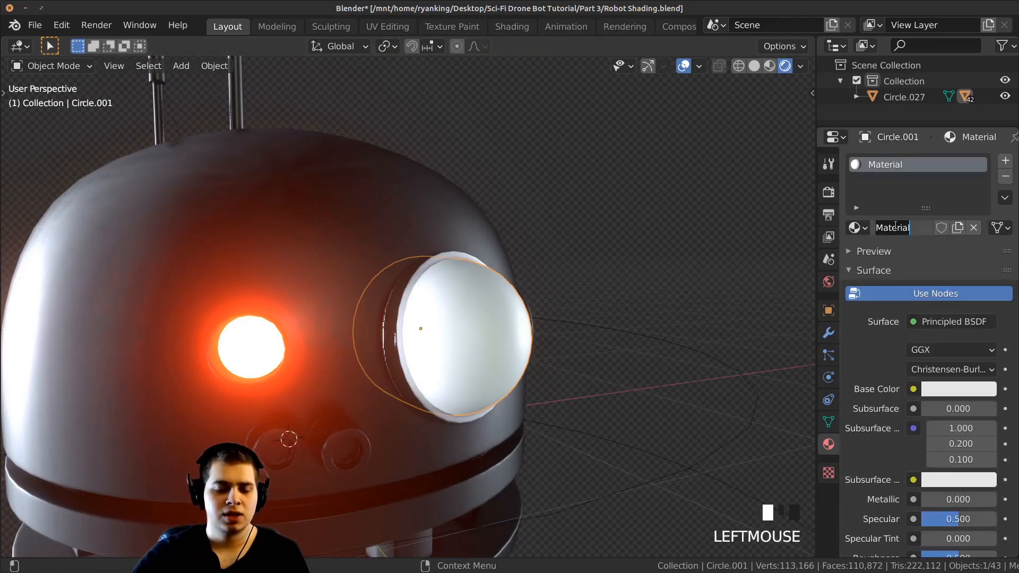
pyautogui.write('Glass')
pyautogui.press('Return')
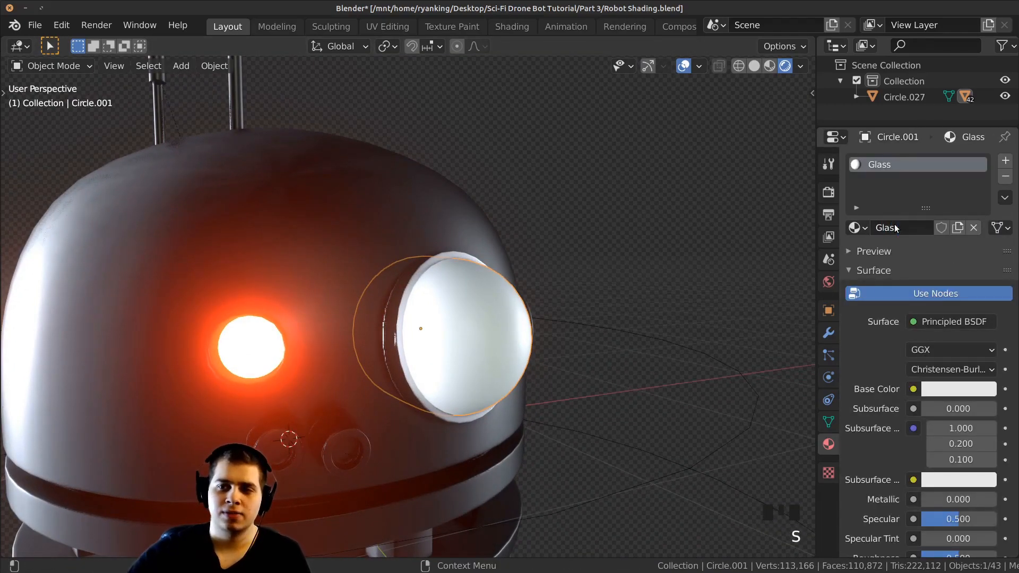
# Step: Change the surface shader of the lens material to Glass BSDF
pyautogui.moveTo(442, 295); pyautogui.dragTo(420, 318, button='middle')
pyautogui.click(947, 323)
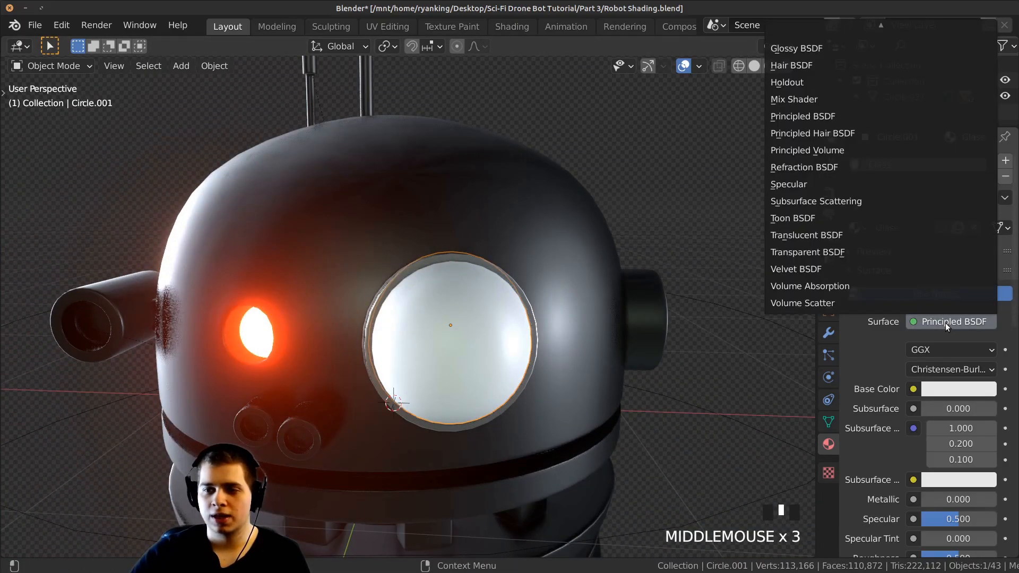
pyautogui.press('g')
pyautogui.click(934, 322)
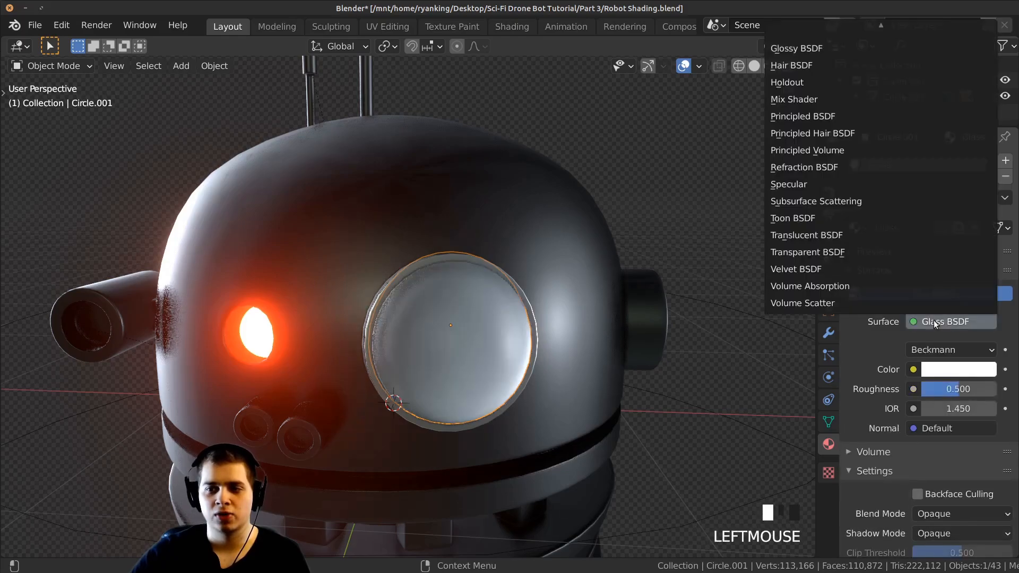
pyautogui.press('g')
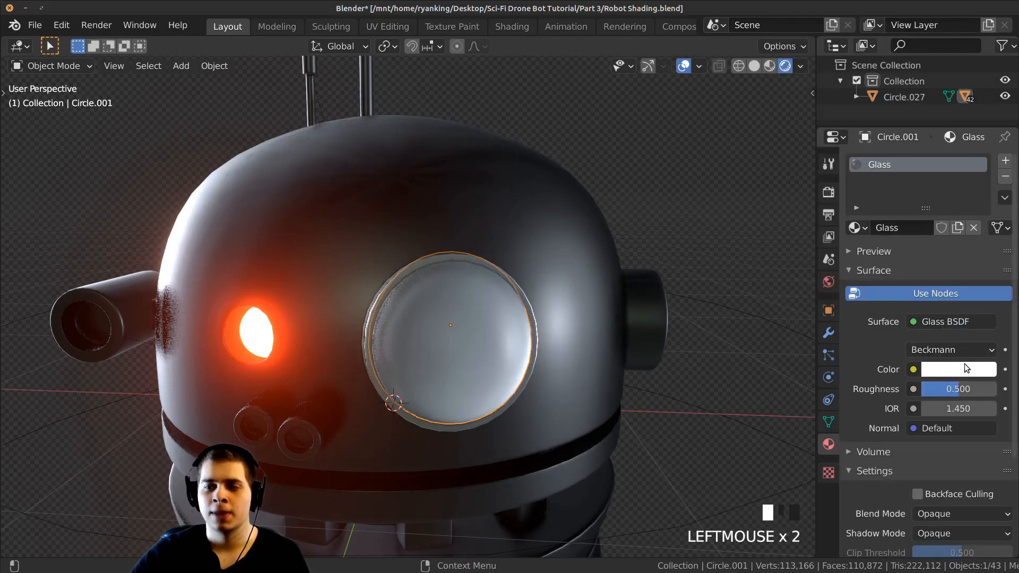
# Step: Set the Glass roughness to 0 and darken its colour to a grey with value 0.204
pyautogui.click(964, 369)
pyautogui.moveTo(982, 208); pyautogui.dragTo(983, 245)
pyautogui.moveTo(966, 389); pyautogui.dragTo(934, 389)
pyautogui.click(949, 373)
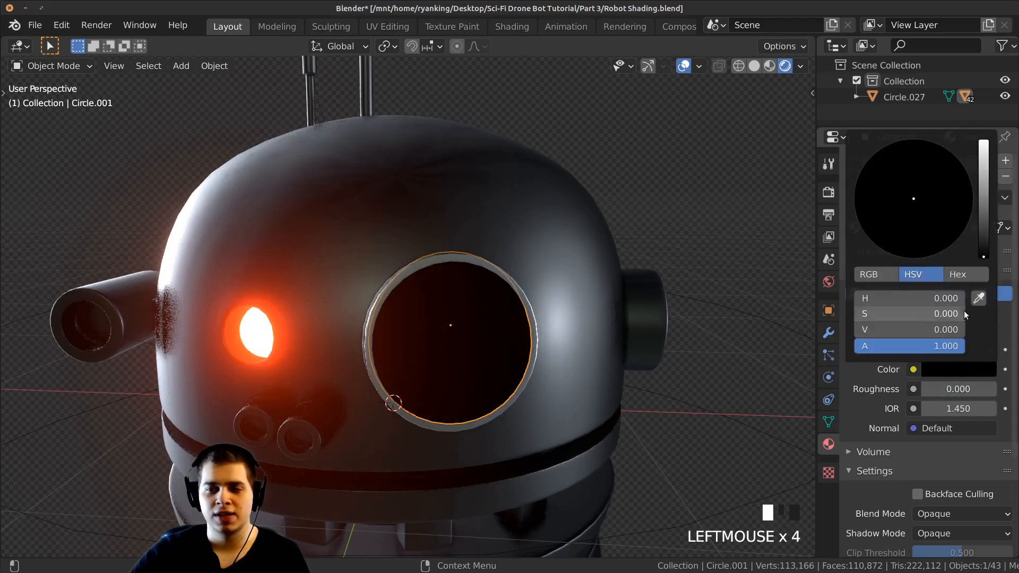
pyautogui.moveTo(986, 252)
pyautogui.mouseDown()
pyautogui.moveTo(985, 228)
pyautogui.moveTo(984, 257)
pyautogui.mouseUp()
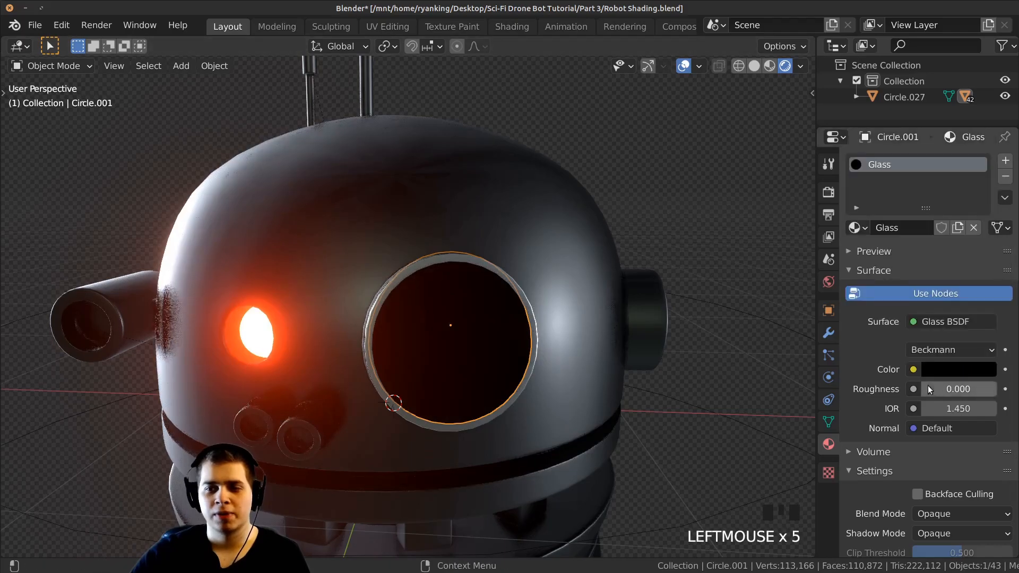
pyautogui.scroll(2, 488, 324)
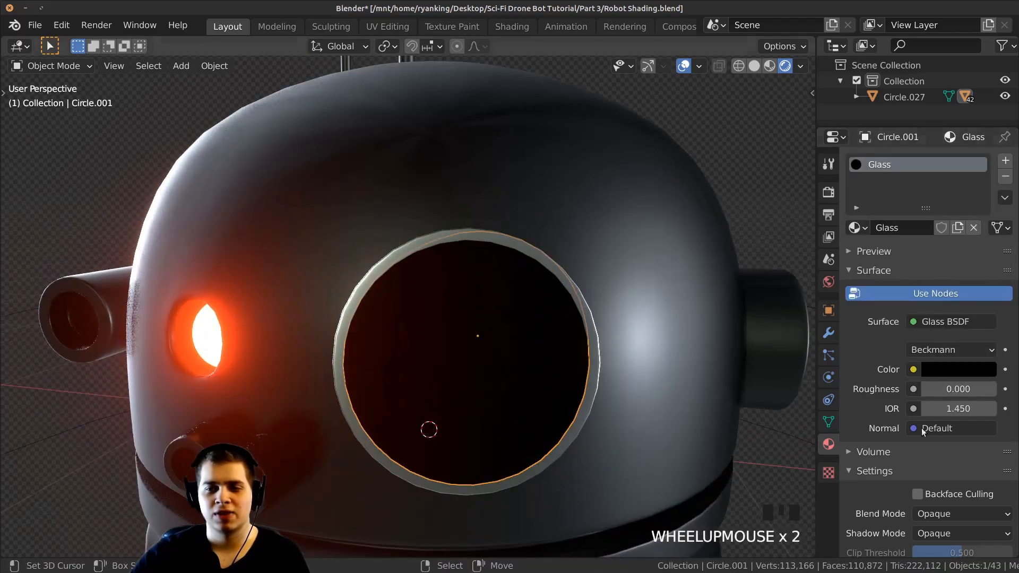
pyautogui.click(962, 370)
pyautogui.moveTo(986, 257); pyautogui.dragTo(983, 235)
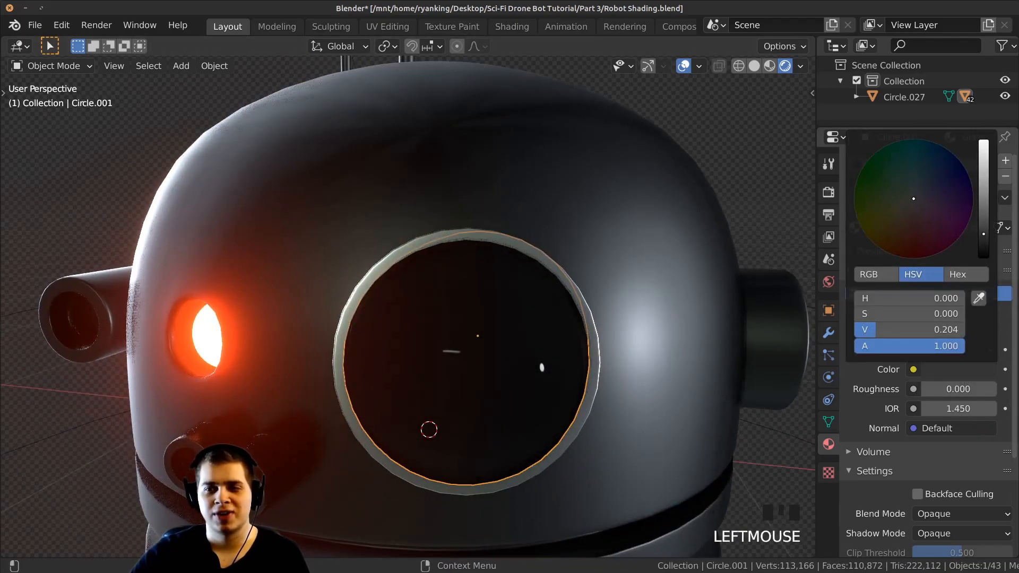
# Step: Raise the Glass IOR to 30.900 and lighten its colour to a mid grey
pyautogui.click(977, 409)
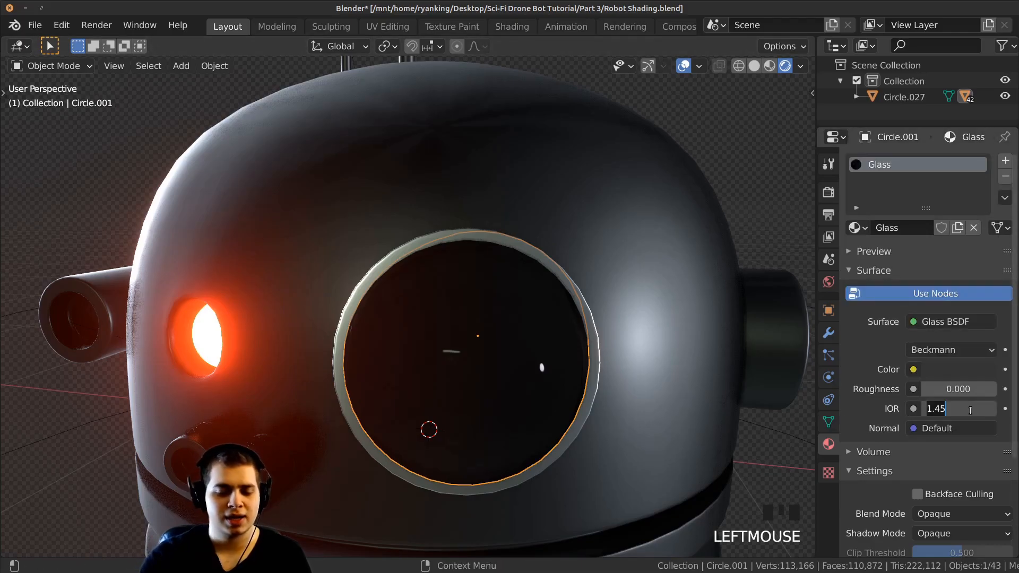
pyautogui.click(477, 310)
pyautogui.moveTo(510, 298); pyautogui.dragTo(674, 338, button='middle')
pyautogui.moveTo(958, 409); pyautogui.dragTo(945, 408)
pyautogui.click(964, 370)
pyautogui.scroll(2, 964, 370)
pyautogui.click(964, 370)
pyautogui.click(964, 370)
pyautogui.moveTo(986, 235)
pyautogui.mouseDown()
pyautogui.moveTo(984, 205)
pyautogui.moveTo(983, 222)
pyautogui.mouseUp()
# Step: Save the robot shading file
pyautogui.moveTo(373, 340); pyautogui.dragTo(372, 265, button='middle')
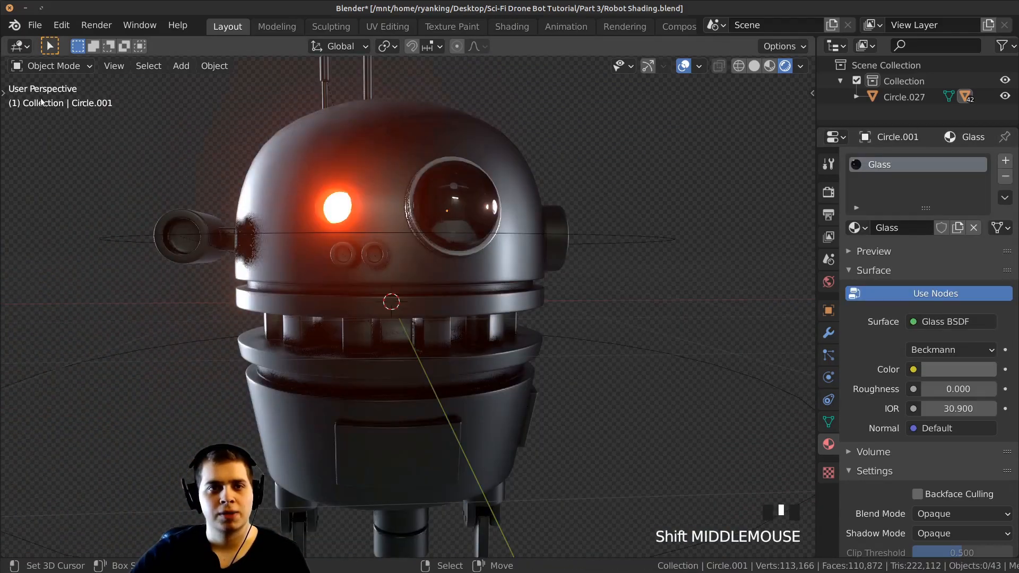
pyautogui.click(35, 25)
pyautogui.click(56, 130)
pyautogui.scroll(-3, 425, 221)
pyautogui.keyDown('shift'); pyautogui.moveTo(424, 221); pyautogui.dragTo(346, 251, button='middle'); pyautogui.keyUp('shift')
pyautogui.scroll(6, 396, 281)
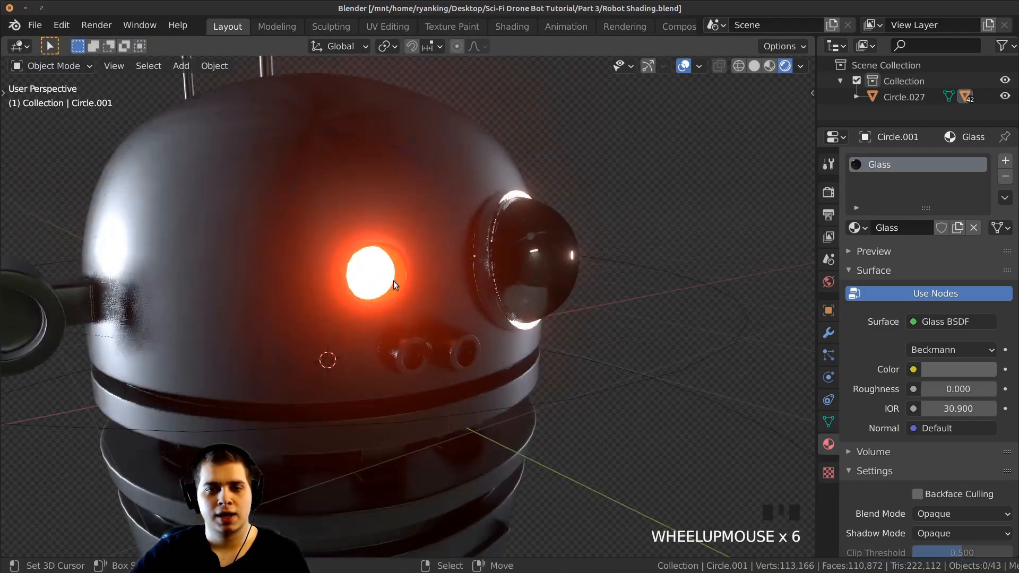
pyautogui.rightClick(392, 282)
pyautogui.press('g')
pyautogui.rightClick(462, 233)
# Step: Select the straight antenna on top of the head and enter Edit Mode with face selection and nothing selected
pyautogui.keyDown('shift'); pyautogui.moveTo(412, 205); pyautogui.dragTo(409, 409, button='middle'); pyautogui.keyUp('shift')
pyautogui.scroll(3, 410, 409)
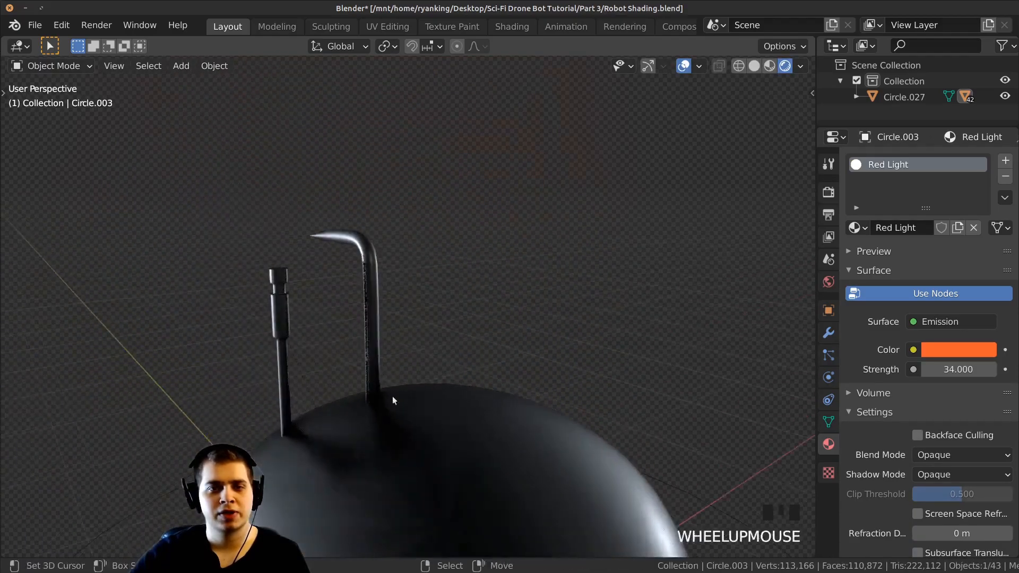
pyautogui.keyDown('shift'); pyautogui.moveTo(318, 297); pyautogui.dragTo(425, 284, button='middle'); pyautogui.keyUp('shift')
pyautogui.scroll(5, 414, 276)
pyautogui.scroll(-7, 358, 253)
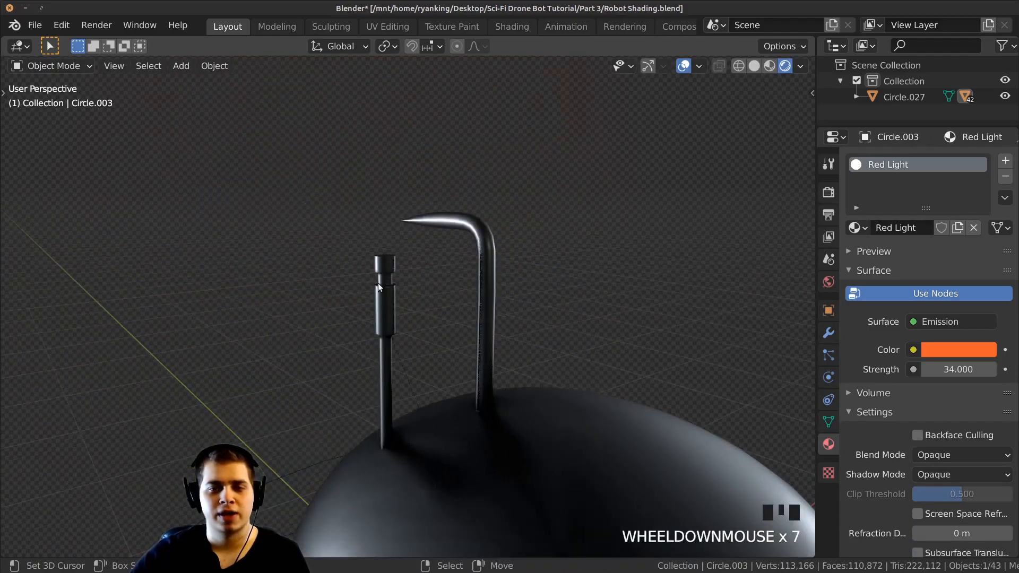
pyautogui.rightClick(392, 255)
pyautogui.press('KP_Decimal')
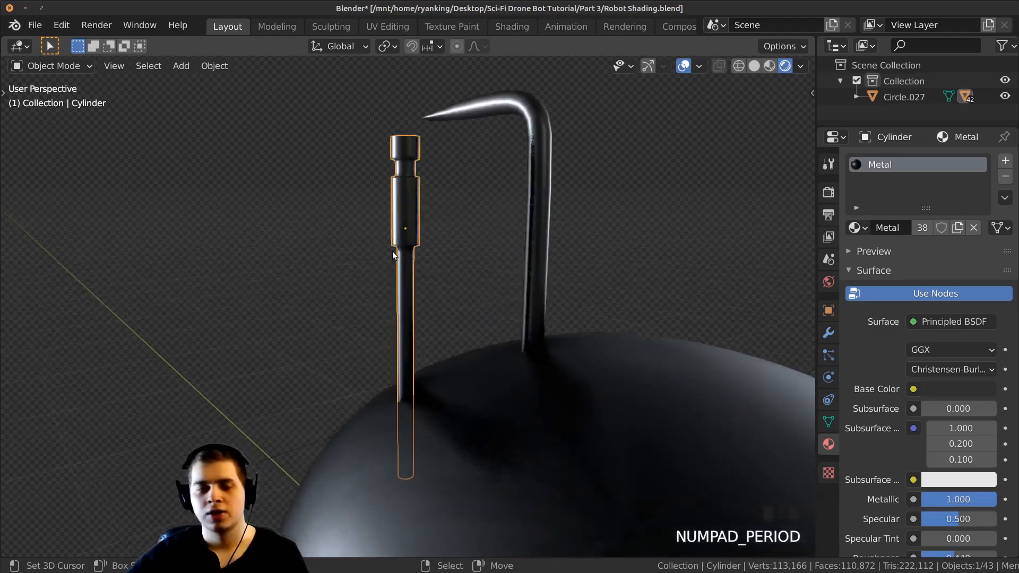
pyautogui.moveTo(393, 256); pyautogui.dragTo(432, 267, button='middle')
pyautogui.scroll(2, 420, 318)
pyautogui.press('Tab')
pyautogui.keyDown('shift'); pyautogui.moveTo(420, 318); pyautogui.dragTo(471, 340, button='middle'); pyautogui.keyUp('shift')
pyautogui.scroll(2, 454, 338)
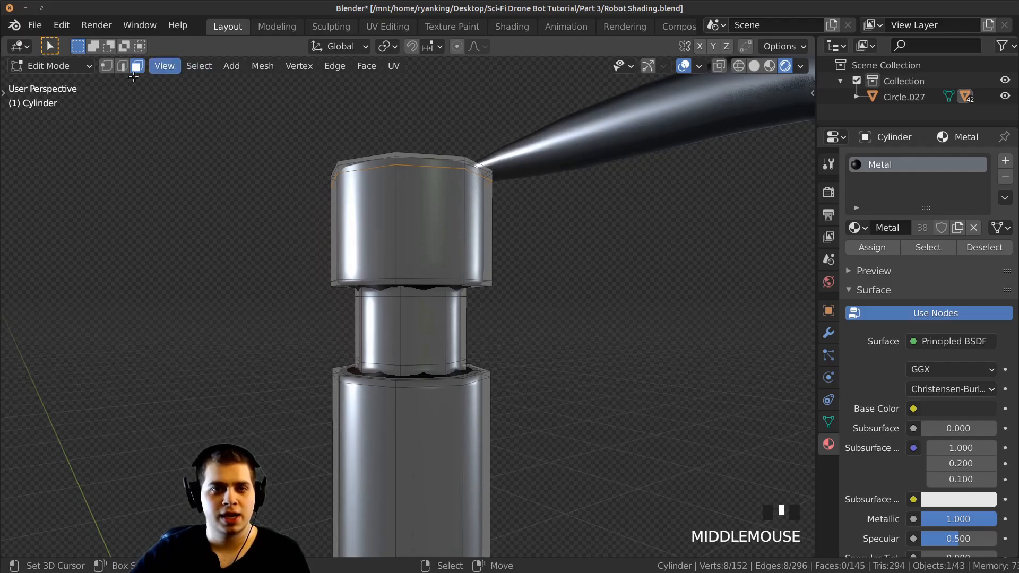
pyautogui.click(138, 66)
pyautogui.click(138, 65)
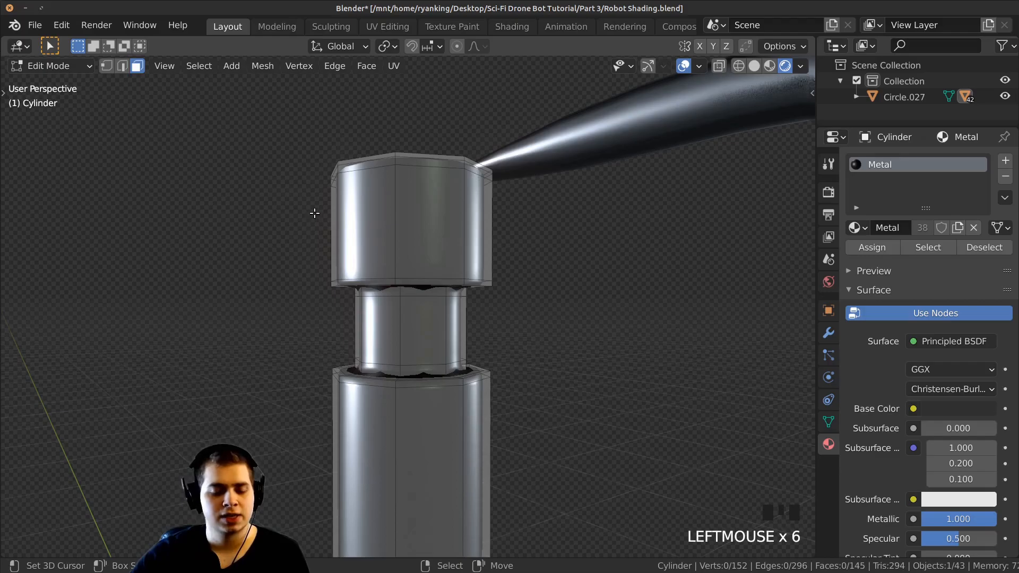
# Step: Select the three face loops of the narrow neck just below the antenna's cap
pyautogui.scroll(1, 392, 265)
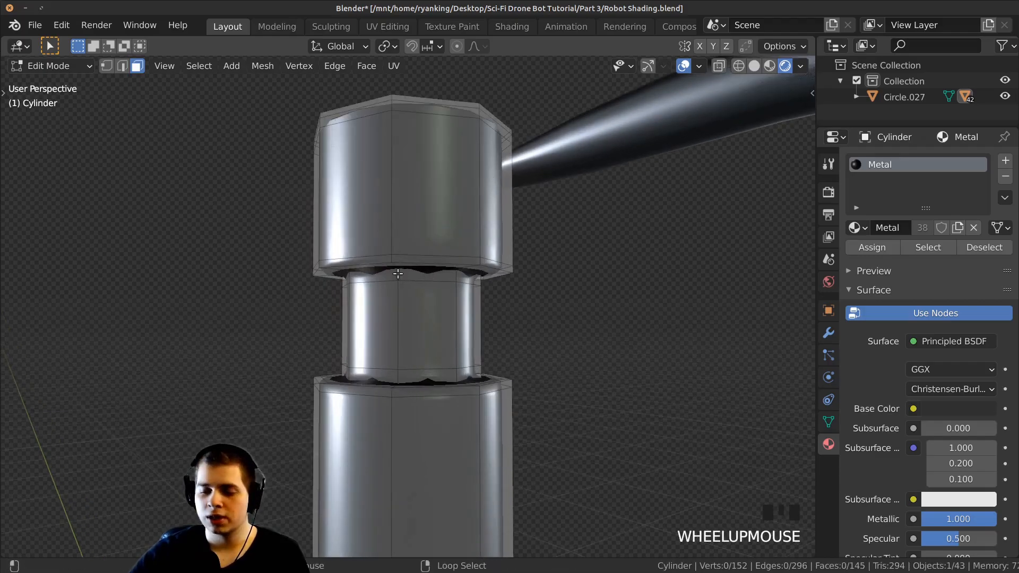
pyautogui.keyDown('alt'); pyautogui.rightClick(396, 272); pyautogui.keyUp('alt')
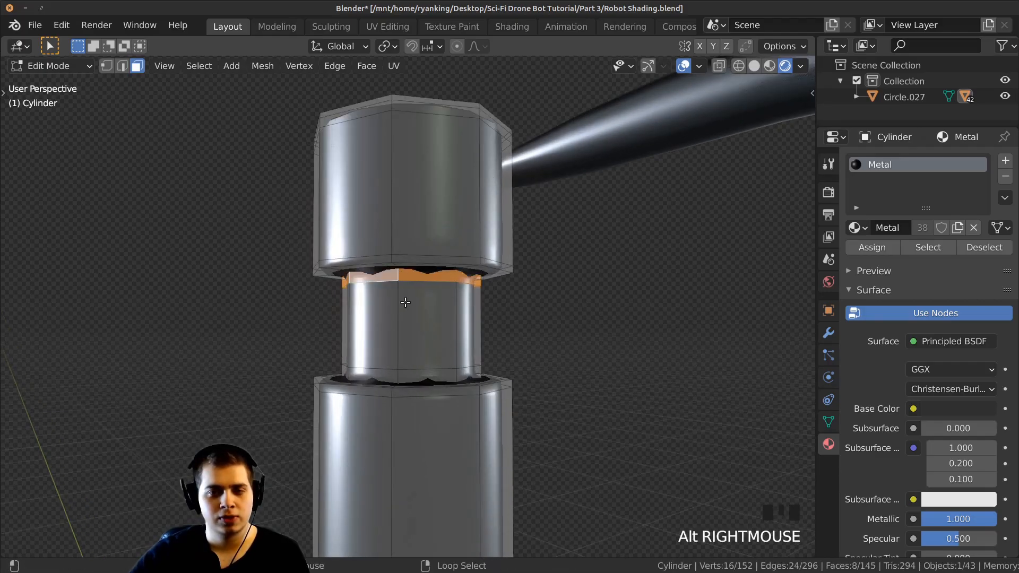
pyautogui.keyDown('alt'); pyautogui.keyDown('shift'); pyautogui.rightClick(397, 365); pyautogui.keyUp('shift'); pyautogui.keyUp('alt')
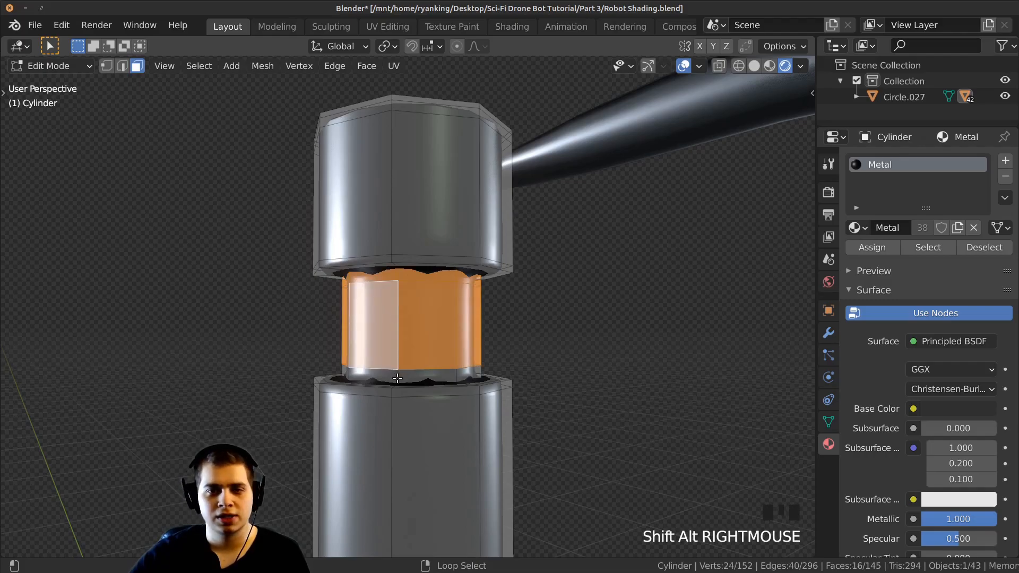
pyautogui.keyDown('alt'); pyautogui.keyDown('shift'); pyautogui.rightClick(398, 378); pyautogui.keyUp('shift'); pyautogui.keyUp('alt')
pyautogui.scroll(-7, 403, 366)
pyautogui.moveTo(494, 239)
pyautogui.mouseDown(button='middle')
pyautogui.moveTo(614, 289)
pyautogui.moveTo(491, 247)
pyautogui.mouseUp(button='middle')
pyautogui.keyDown('shift'); pyautogui.moveTo(491, 247); pyautogui.dragTo(464, 237, button='middle'); pyautogui.keyUp('shift')
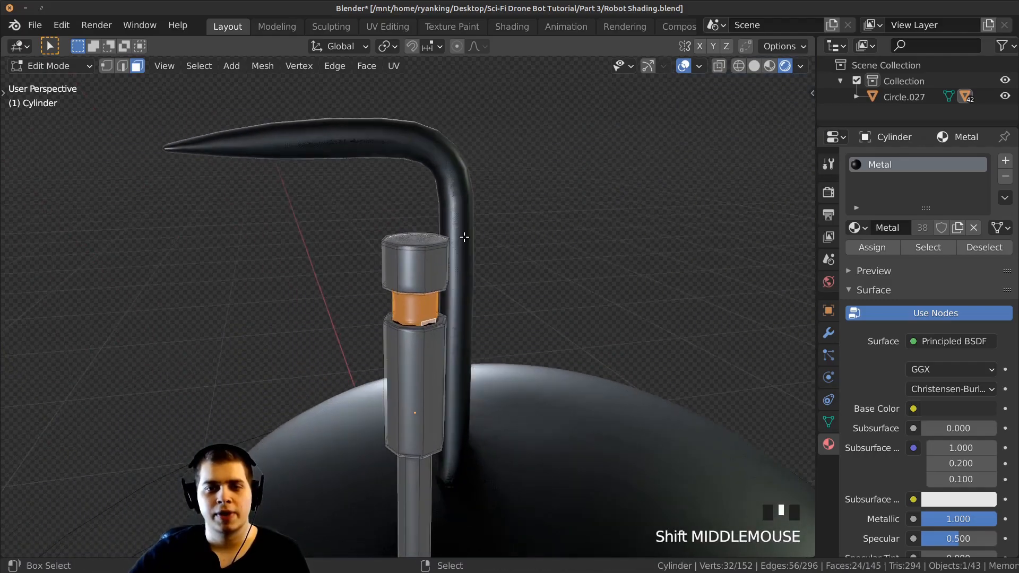
pyautogui.scroll(3, 463, 220)
pyautogui.moveTo(485, 289); pyautogui.dragTo(519, 243, button='middle')
pyautogui.scroll(2, 451, 270)
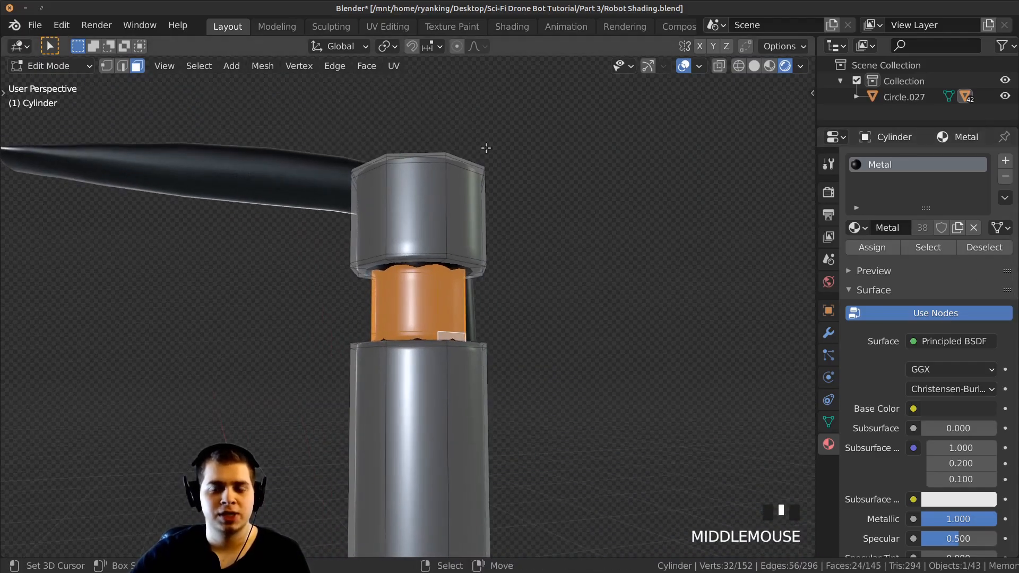
pyautogui.moveTo(508, 148); pyautogui.dragTo(512, 159, button='middle')
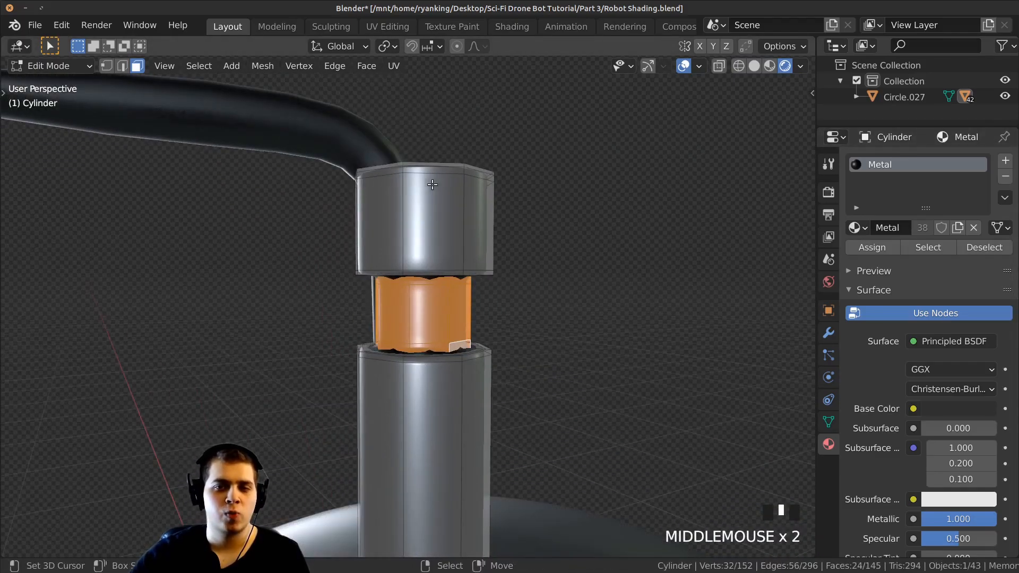
# Step: Add a second material slot with Red Light to the antenna and assign it to the selected neck faces
pyautogui.click(1006, 161)
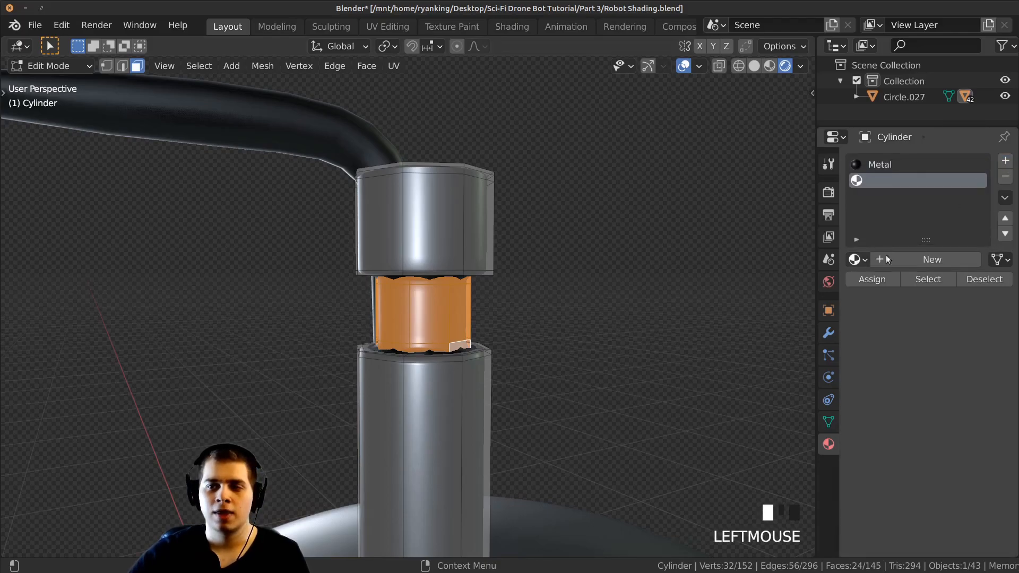
pyautogui.click(858, 260)
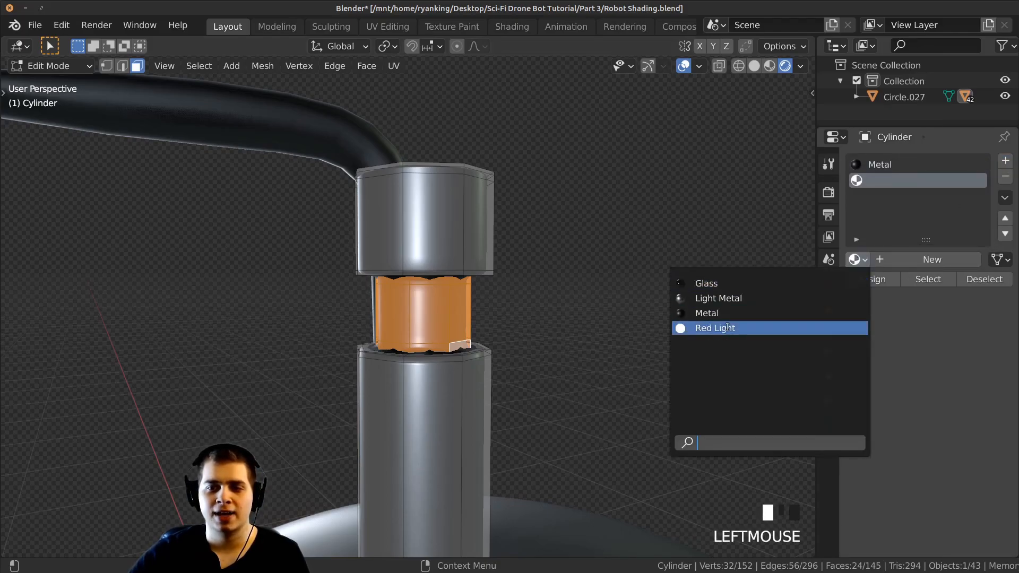
pyautogui.click(719, 329)
pyautogui.moveTo(478, 236); pyautogui.dragTo(483, 241, button='middle')
pyautogui.scroll(-2, 568, 343)
pyautogui.keyDown('shift'); pyautogui.moveTo(523, 311); pyautogui.dragTo(526, 208, button='middle'); pyautogui.keyUp('shift')
pyautogui.moveTo(437, 297); pyautogui.dragTo(518, 329, button='middle')
pyautogui.keyDown('shift'); pyautogui.moveTo(518, 271); pyautogui.dragTo(515, 343, button='middle'); pyautogui.keyUp('shift')
pyautogui.scroll(2, 515, 343)
pyautogui.scroll(3, 516, 342)
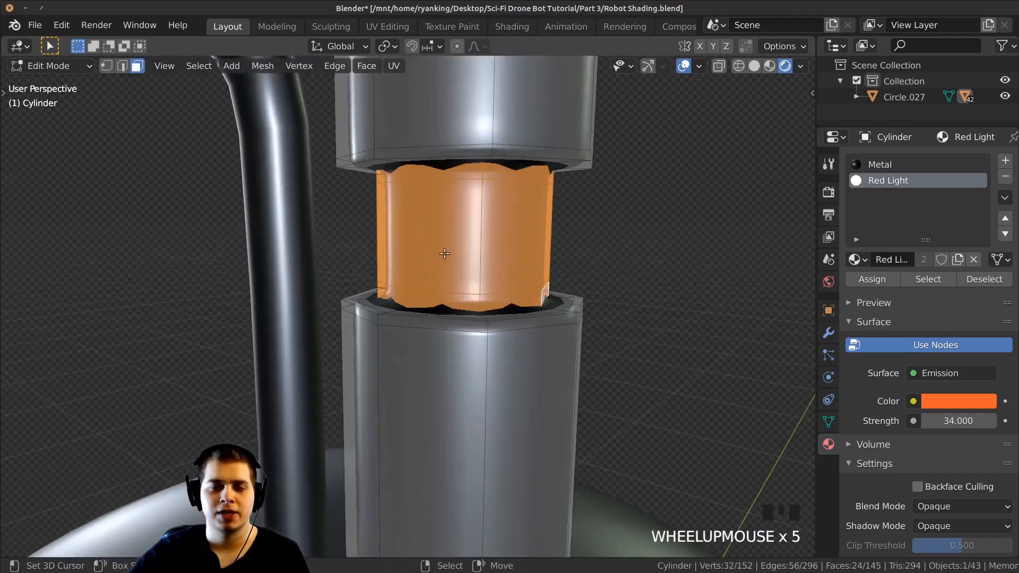
pyautogui.scroll(-2, 439, 250)
pyautogui.keyDown('shift'); pyautogui.moveTo(439, 251); pyautogui.dragTo(433, 292, button='middle'); pyautogui.keyUp('shift')
pyautogui.click(885, 279)
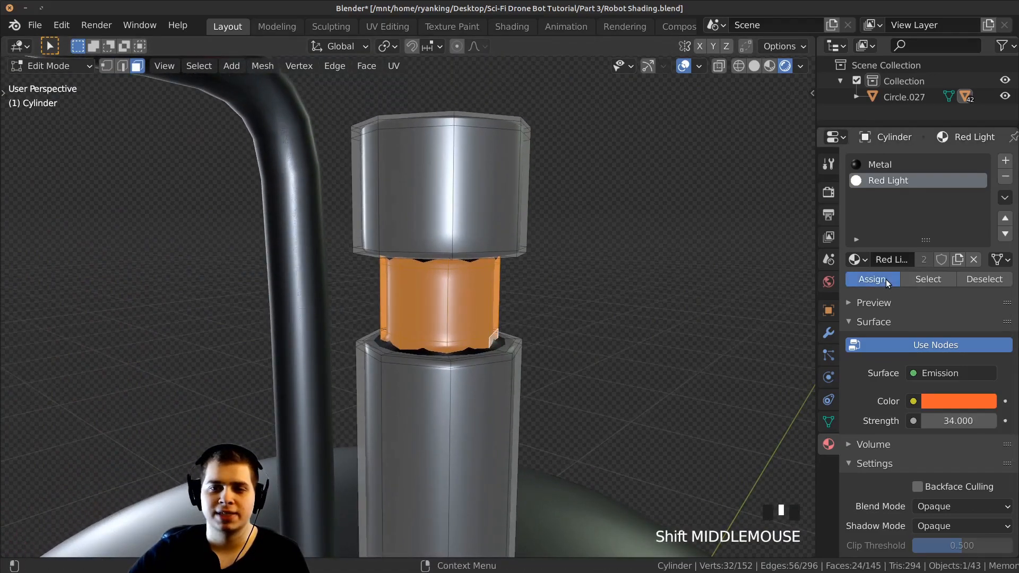
# Step: Leave Edit Mode and deselect all objects
pyautogui.press('Tab')
pyautogui.scroll(-13, 617, 279)
pyautogui.keyDown('shift'); pyautogui.moveTo(594, 304); pyautogui.dragTo(338, 264, button='middle'); pyautogui.keyUp('shift')
pyautogui.scroll(-3, 496, 279)
pyautogui.press('a')
pyautogui.hotkey('alt', 'a')
# Step: Select the smaller panel on the robot's lower body and set its Mirror modifier to the X axis only
pyautogui.scroll(1, 382, 281)
pyautogui.keyDown('shift'); pyautogui.moveTo(419, 284); pyautogui.dragTo(528, 324, button='middle'); pyautogui.keyUp('shift')
pyautogui.scroll(2, 460, 368)
pyautogui.click(461, 367)
pyautogui.moveTo(460, 367); pyautogui.dragTo(543, 369, button='middle')
pyautogui.moveTo(567, 297); pyautogui.dragTo(355, 372, button='middle')
pyautogui.moveTo(446, 404); pyautogui.dragTo(573, 380, button='middle')
pyautogui.scroll(1, 467, 369)
pyautogui.click(460, 366)
pyautogui.moveTo(460, 367); pyautogui.dragTo(714, 375, button='middle')
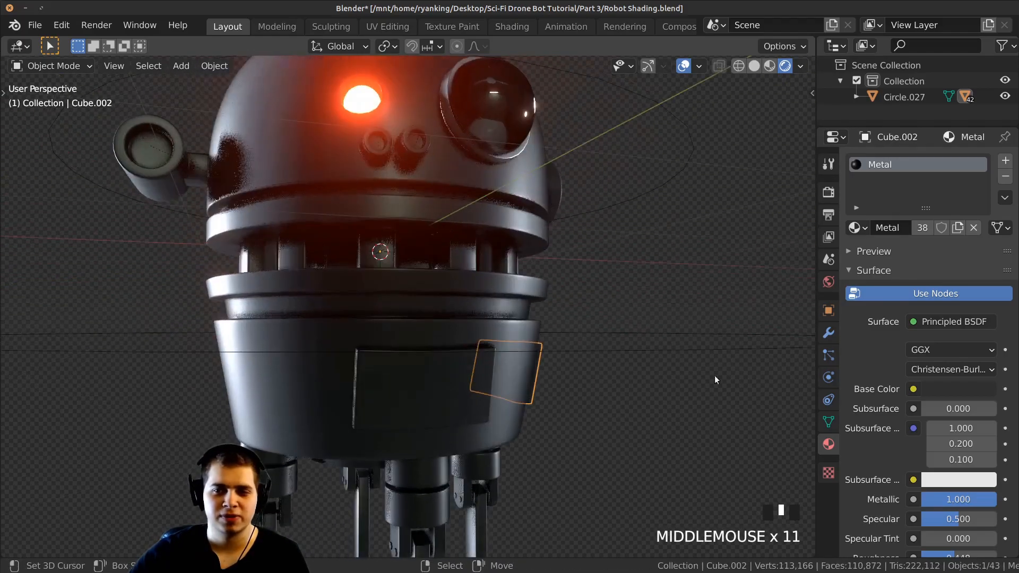
pyautogui.click(828, 332)
pyautogui.moveTo(416, 373); pyautogui.dragTo(734, 363, button='middle')
pyautogui.click(951, 338)
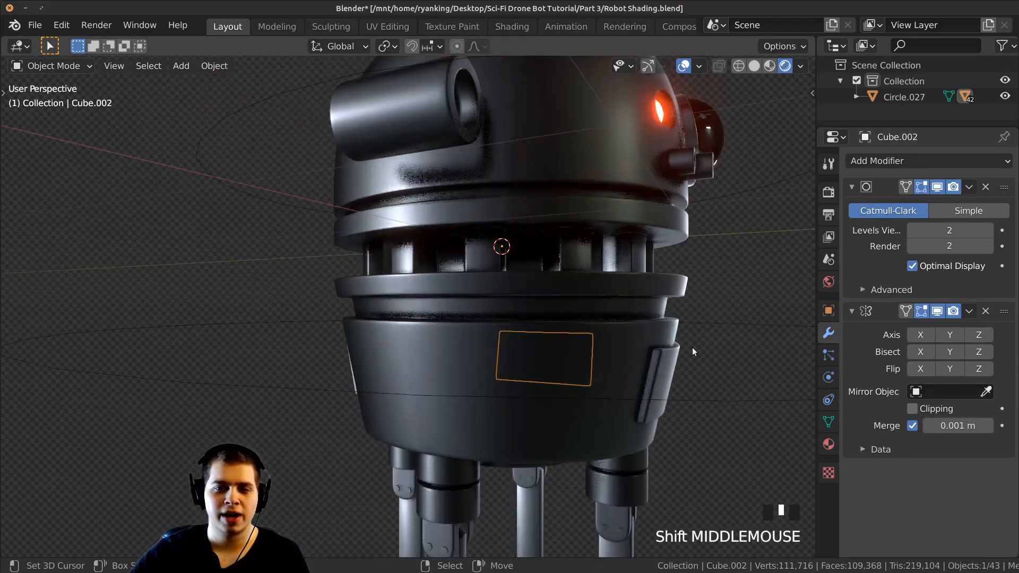
pyautogui.click(921, 335)
# Step: Select the panel on the robot's lower body directly below the face
pyautogui.scroll(-4, 576, 380)
pyautogui.moveTo(571, 383); pyautogui.dragTo(439, 375, button='middle')
pyautogui.keyDown('shift'); pyautogui.moveTo(438, 375); pyautogui.dragTo(470, 351, button='middle'); pyautogui.keyUp('shift')
pyautogui.scroll(2, 396, 371)
pyautogui.rightClick(506, 351)
pyautogui.rightClick(478, 342)
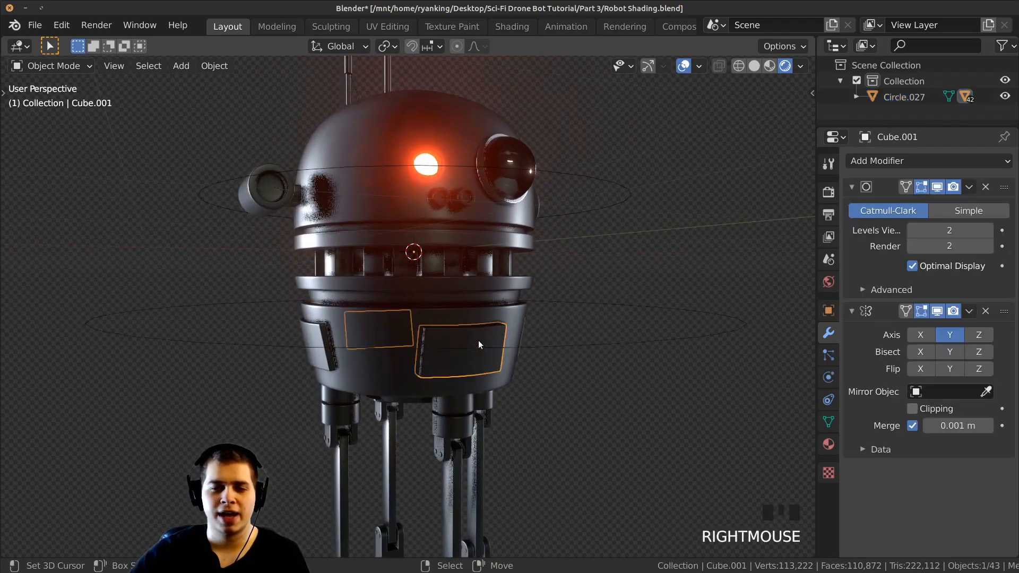
pyautogui.scroll(2, 502, 333)
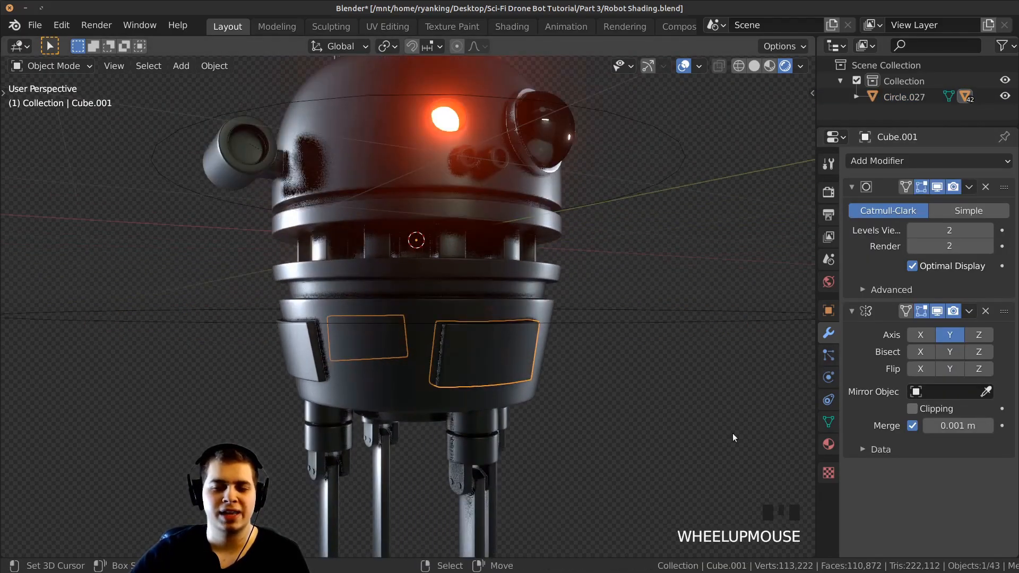
pyautogui.moveTo(590, 419); pyautogui.dragTo(813, 432, button='middle')
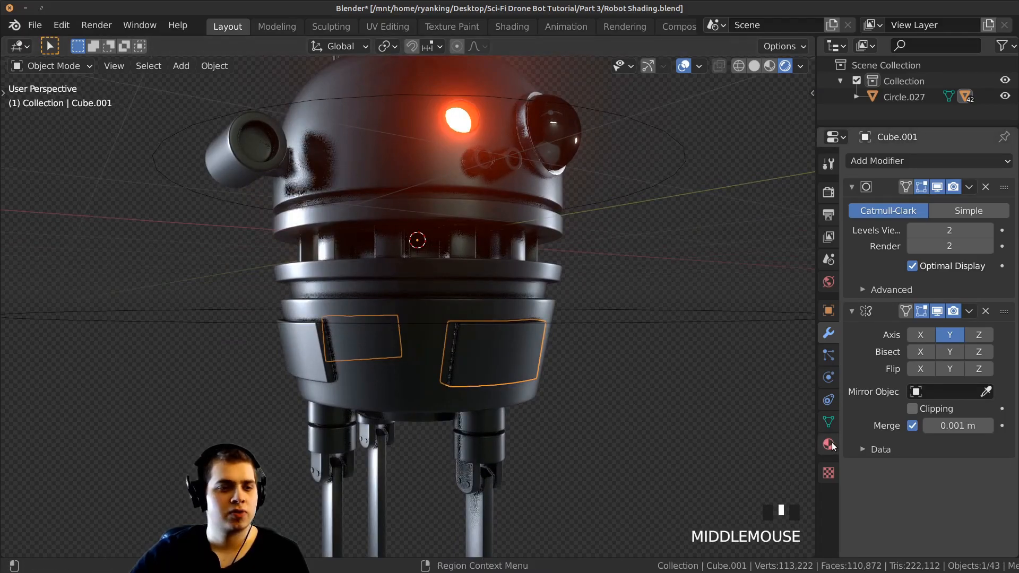
# Step: Make a separate copy of the panel's Metal material and rename it Grey Metal
pyautogui.click(828, 444)
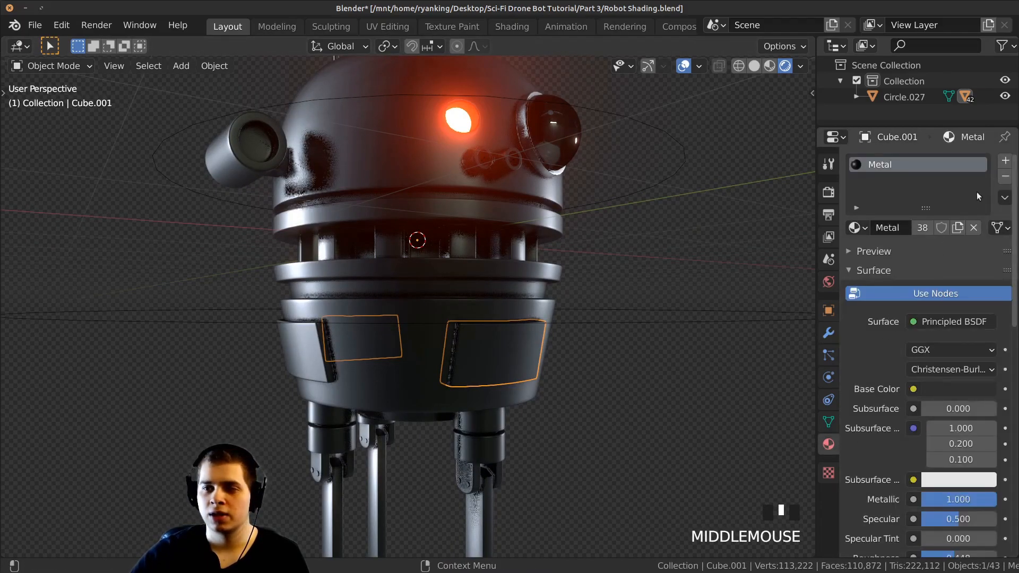
pyautogui.scroll(7, 598, 322)
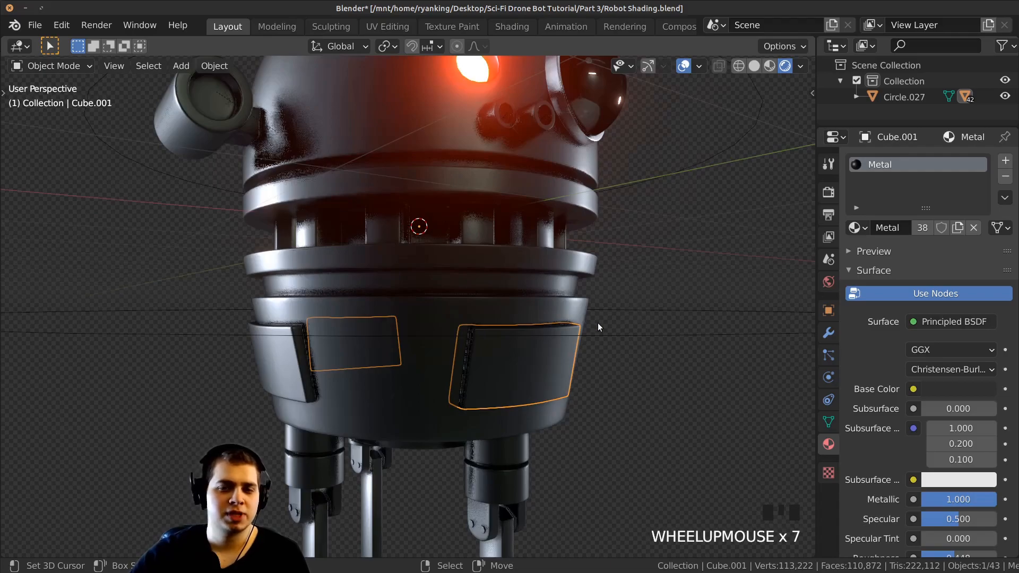
pyautogui.click(958, 227)
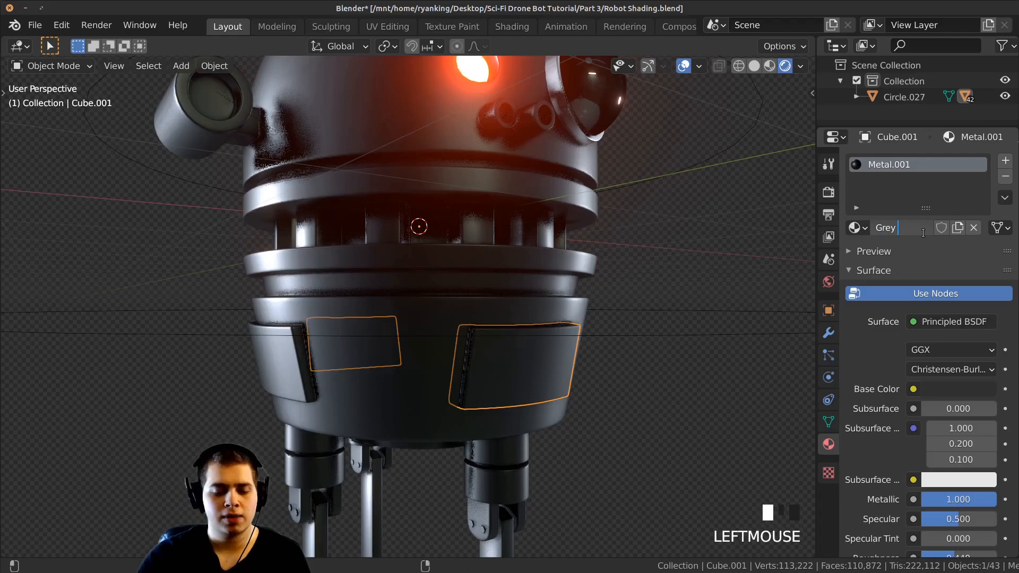
pyautogui.write('al')
pyautogui.press('Return')
# Step: Lighten Grey Metal's base color to a mid grey and set its roughness to 0.371
pyautogui.moveTo(770, 403); pyautogui.dragTo(807, 404, button='middle')
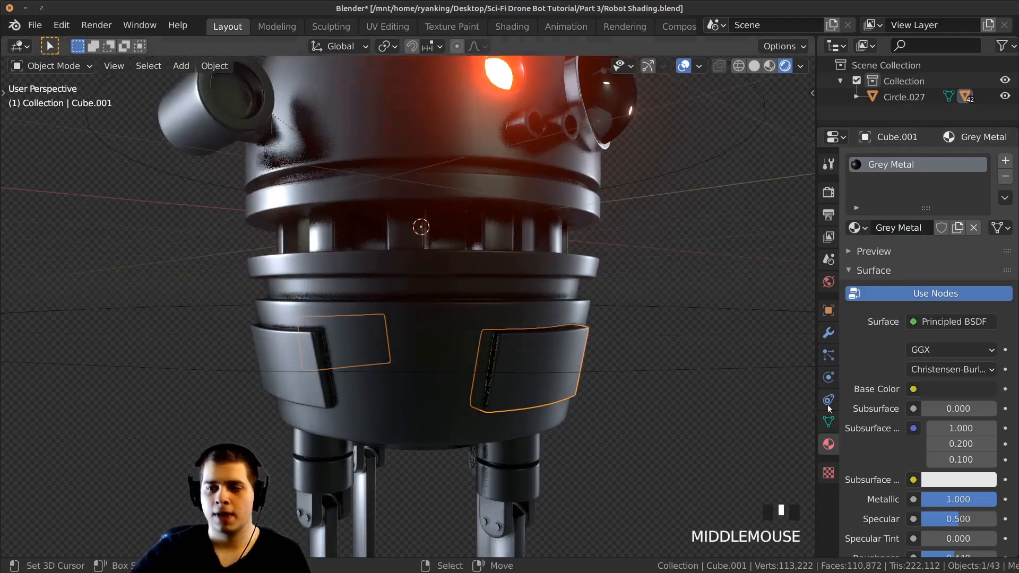
pyautogui.click(950, 390)
pyautogui.click(984, 238)
pyautogui.scroll(-2, 913, 494)
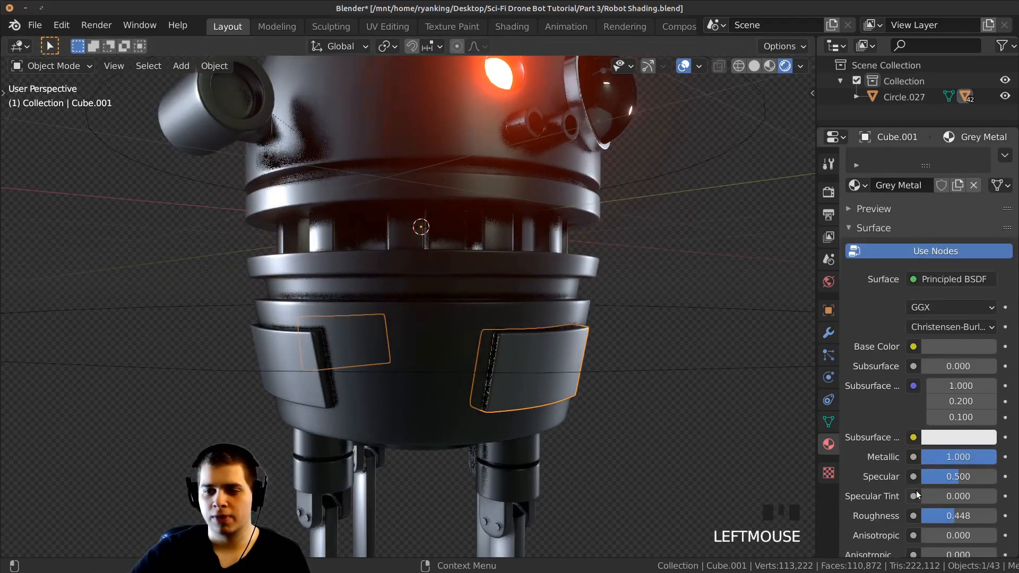
pyautogui.scroll(-2, 953, 491)
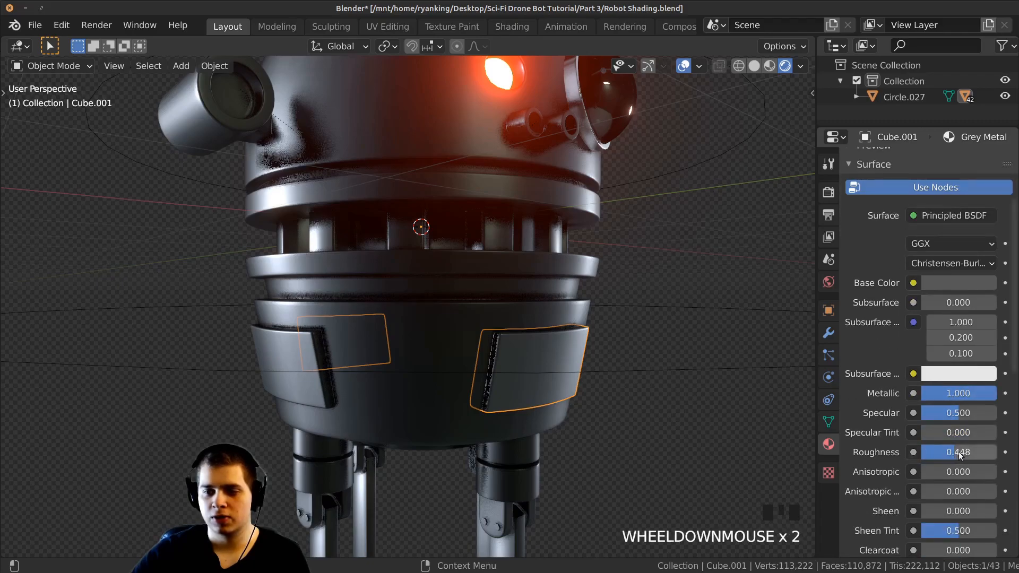
pyautogui.moveTo(959, 454); pyautogui.dragTo(945, 455)
pyautogui.moveTo(419, 403); pyautogui.dragTo(440, 414, button='middle')
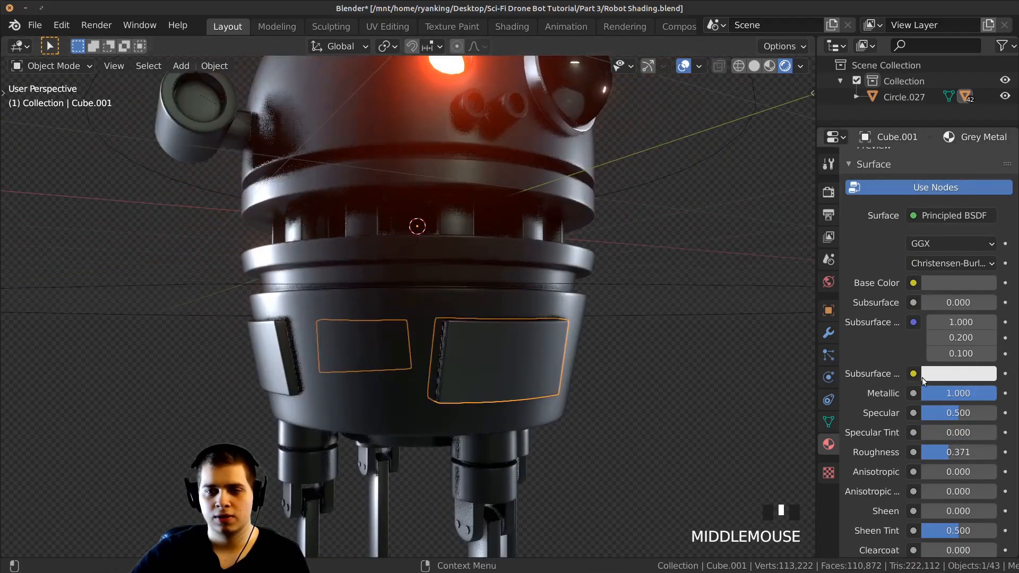
pyautogui.click(959, 284)
pyautogui.click(559, 349)
# Step: Apply the Grey Metal material to the neighbouring side panel on the lower body
pyautogui.moveTo(560, 348); pyautogui.dragTo(465, 378, button='middle')
pyautogui.rightClick(466, 374)
pyautogui.scroll(-4, 465, 375)
pyautogui.press('g')
pyautogui.rightClick(348, 372)
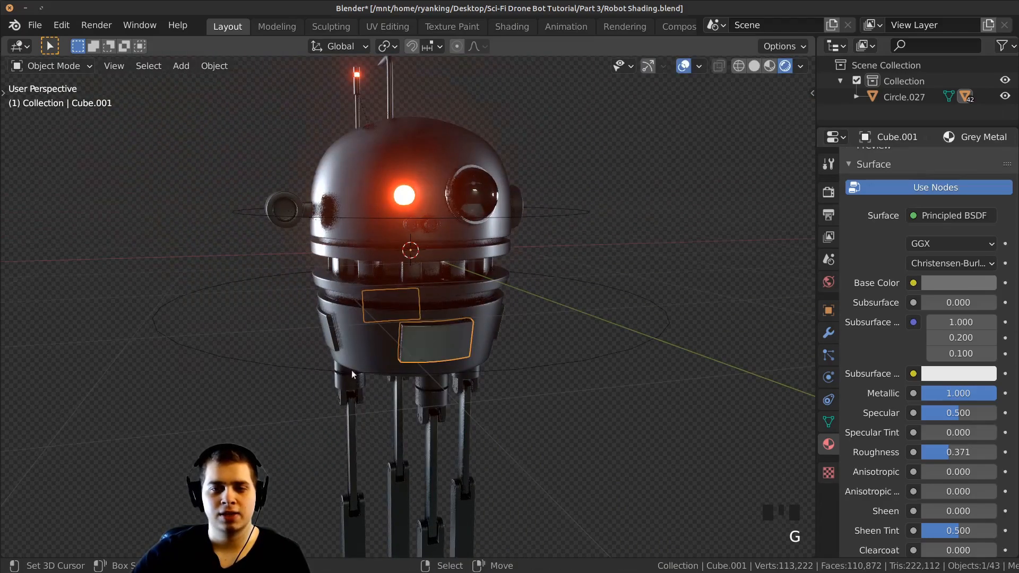
pyautogui.moveTo(348, 372); pyautogui.dragTo(399, 348, button='middle')
pyautogui.scroll(1, 399, 349)
pyautogui.moveTo(661, 340); pyautogui.dragTo(678, 335, button='middle')
pyautogui.scroll(2, 678, 340)
pyautogui.scroll(5, 857, 228)
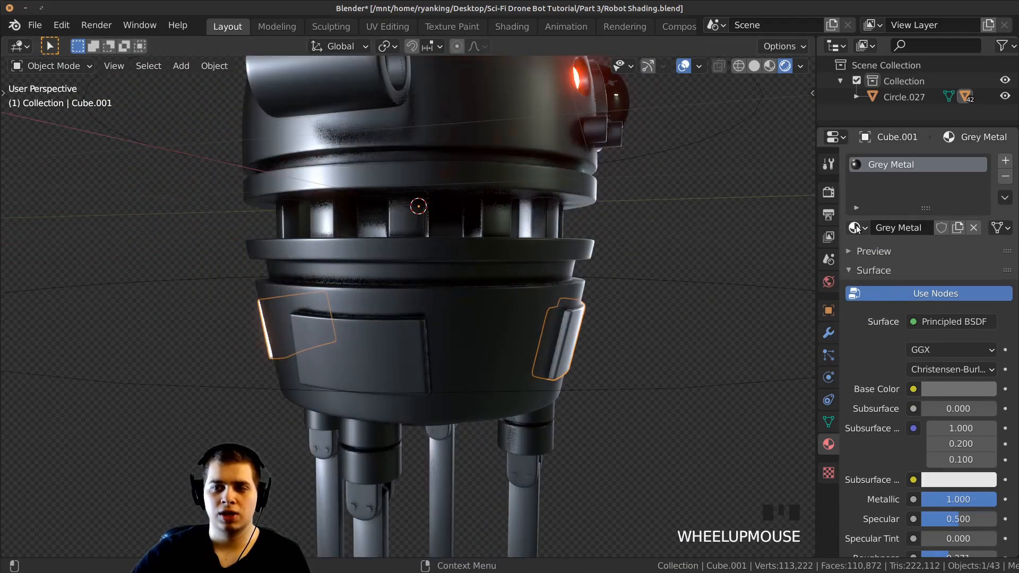
pyautogui.moveTo(854, 228); pyautogui.dragTo(449, 318)
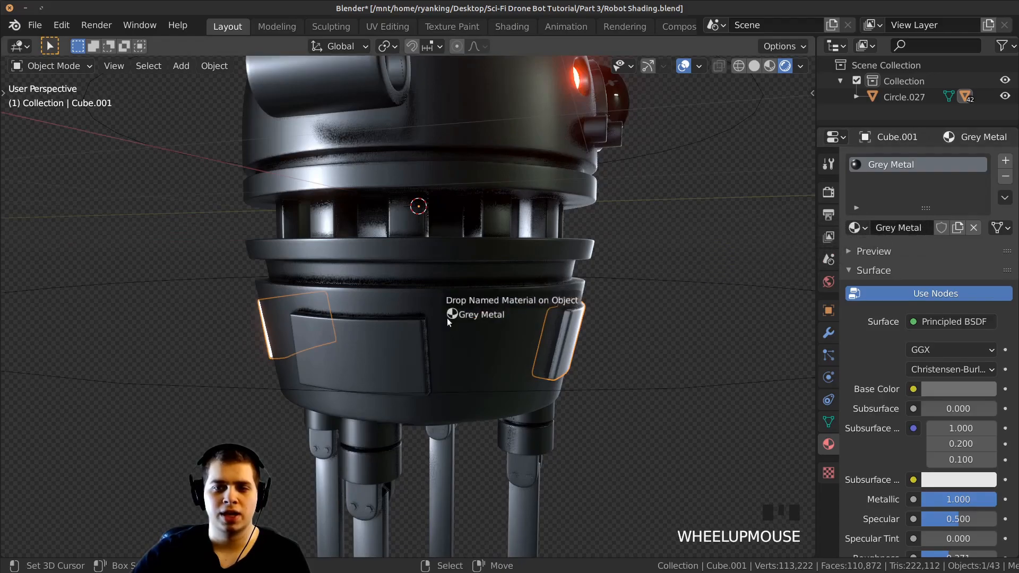
pyautogui.moveTo(334, 368); pyautogui.dragTo(334, 367)
# Step: Save the file
pyautogui.scroll(-5, 413, 335)
pyautogui.moveTo(392, 335); pyautogui.dragTo(393, 390, button='middle')
pyautogui.scroll(-2, 501, 321)
pyautogui.scroll(2, 409, 388)
pyautogui.keyDown('shift'); pyautogui.moveTo(417, 385); pyautogui.dragTo(398, 375, button='middle'); pyautogui.keyUp('shift')
pyautogui.hotkey('ctrl', 's')
# Step: Select the three-cylinder attachment at the end of its leg and enter Edit Mode
pyautogui.scroll(-3, 414, 372)
pyautogui.keyDown('shift'); pyautogui.moveTo(545, 366); pyautogui.dragTo(541, 228, button='middle'); pyautogui.keyUp('shift')
pyautogui.scroll(4, 538, 238)
pyautogui.moveTo(530, 298); pyautogui.dragTo(443, 448, button='middle')
pyautogui.keyDown('shift'); pyautogui.moveTo(457, 451); pyautogui.dragTo(498, 421, button='middle'); pyautogui.keyUp('shift')
pyautogui.rightClick(431, 396)
pyautogui.scroll(4, 476, 352)
pyautogui.press('Tab')
# Step: Select only the linked geometry of the attachment's three cylinders
pyautogui.press('a')
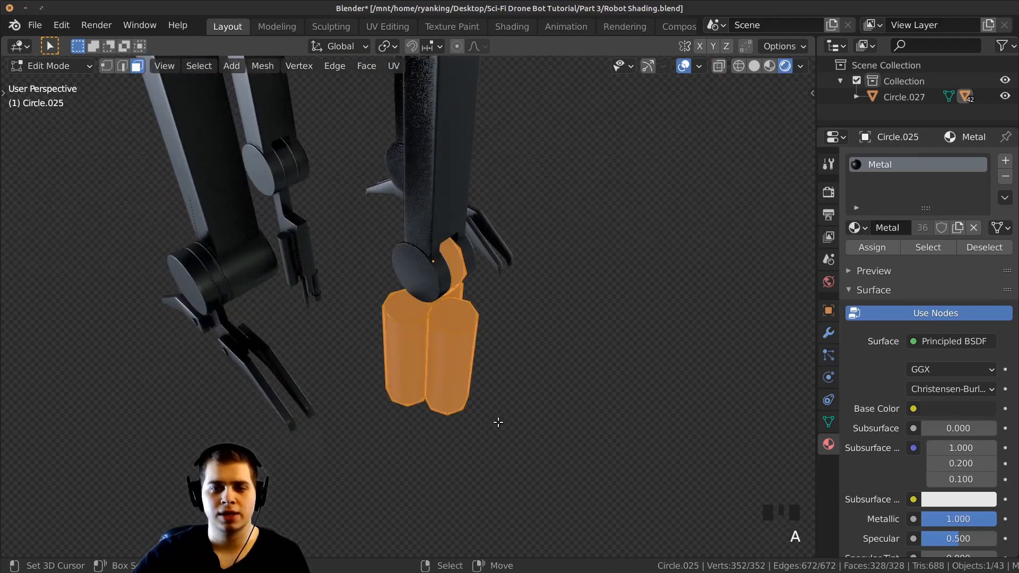
pyautogui.scroll(3, 462, 367)
pyautogui.scroll(-3, 462, 367)
pyautogui.moveTo(463, 367); pyautogui.dragTo(407, 393, button='middle')
pyautogui.scroll(3, 453, 258)
pyautogui.press('a')
pyautogui.scroll(2, 404, 346)
pyautogui.moveTo(403, 346); pyautogui.dragTo(267, 327, button='middle')
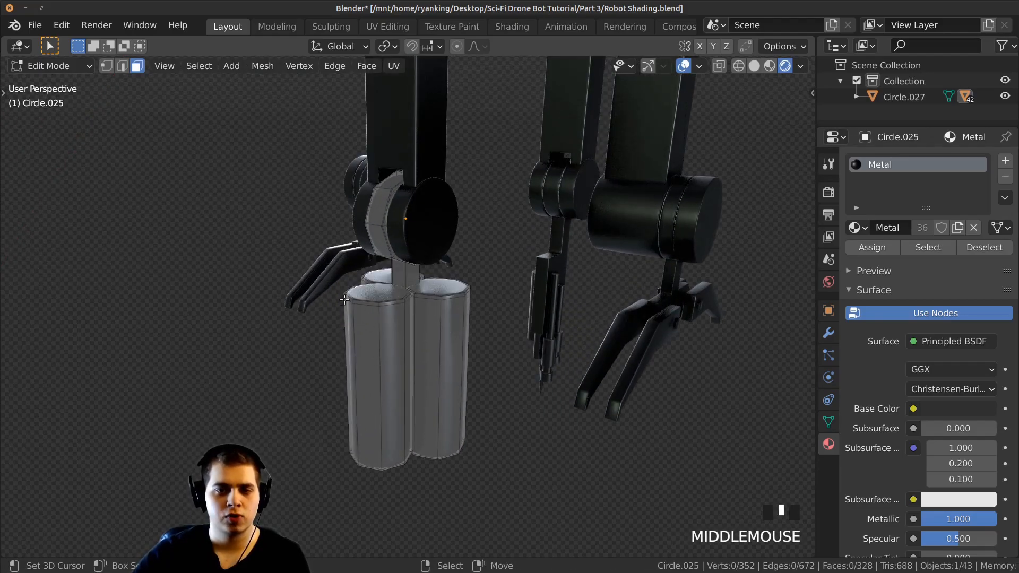
pyautogui.press('l')
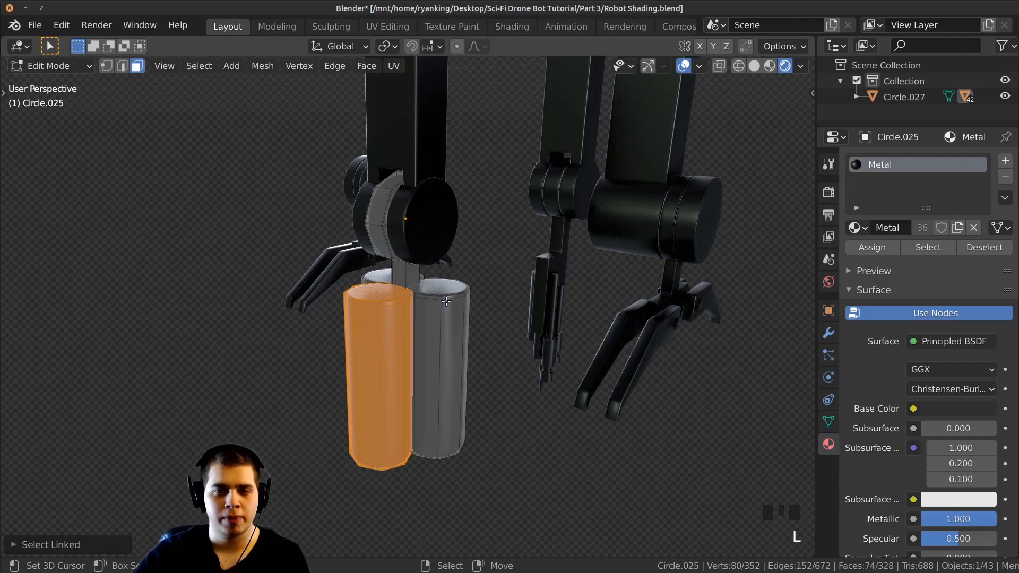
pyautogui.press('l')
pyautogui.moveTo(449, 316); pyautogui.dragTo(356, 273, button='middle')
pyautogui.scroll(2, 359, 302)
pyautogui.press('l')
pyautogui.scroll(1, 415, 332)
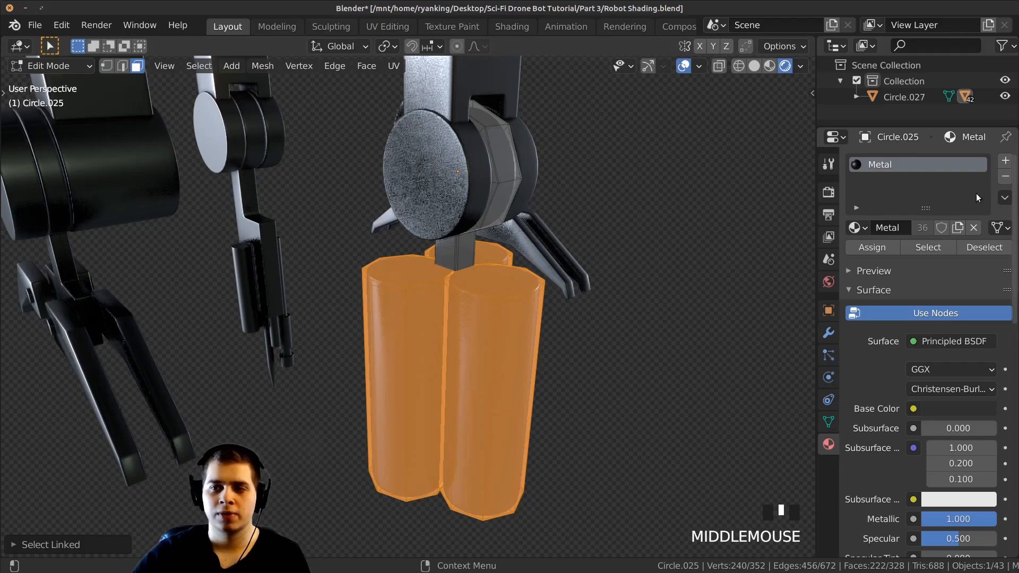
# Step: Add a second material slot with Light Metal, assign it to the selected cylinders, and leave Edit Mode
pyautogui.click(1004, 162)
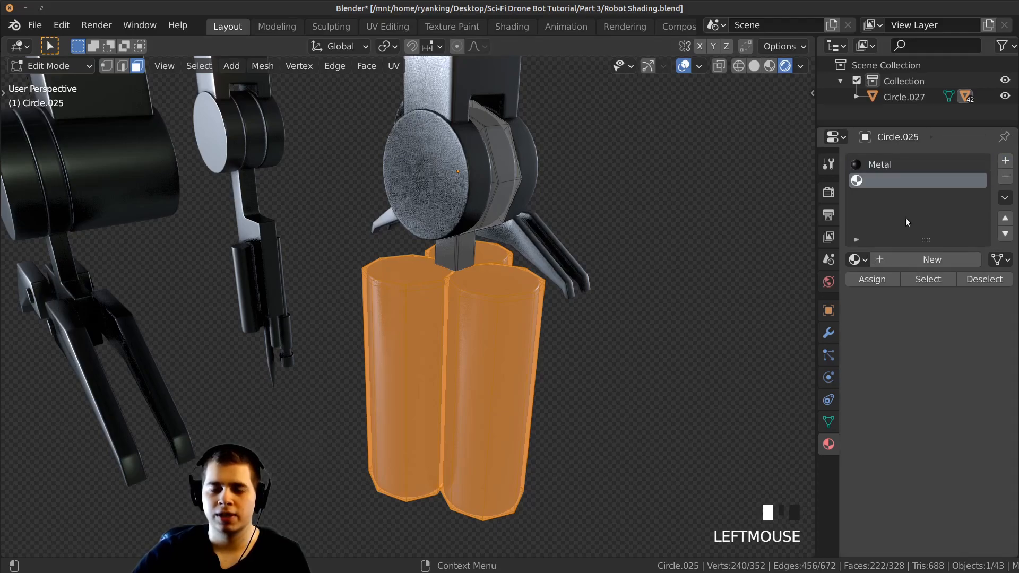
pyautogui.click(857, 260)
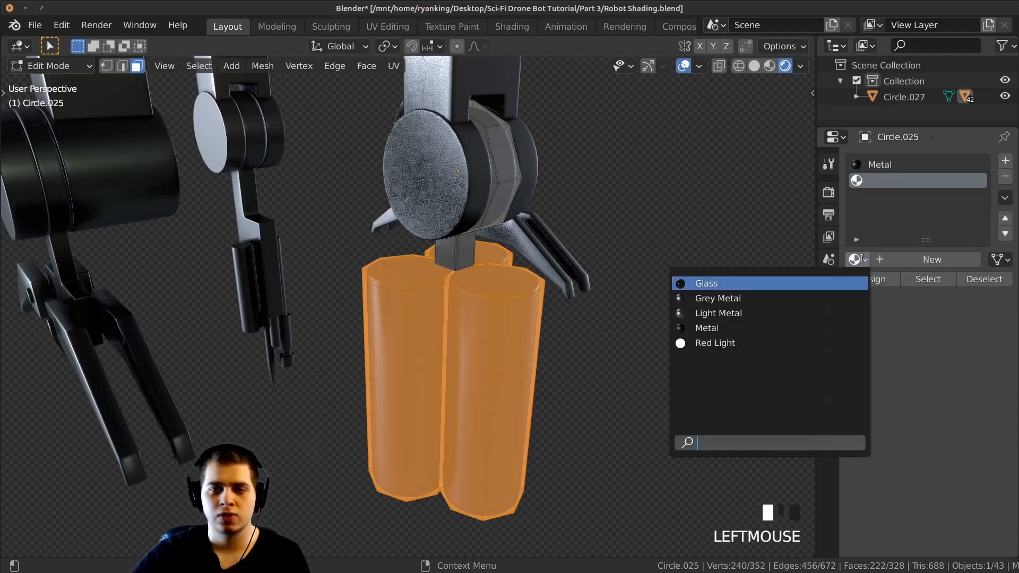
pyautogui.click(724, 314)
pyautogui.click(871, 279)
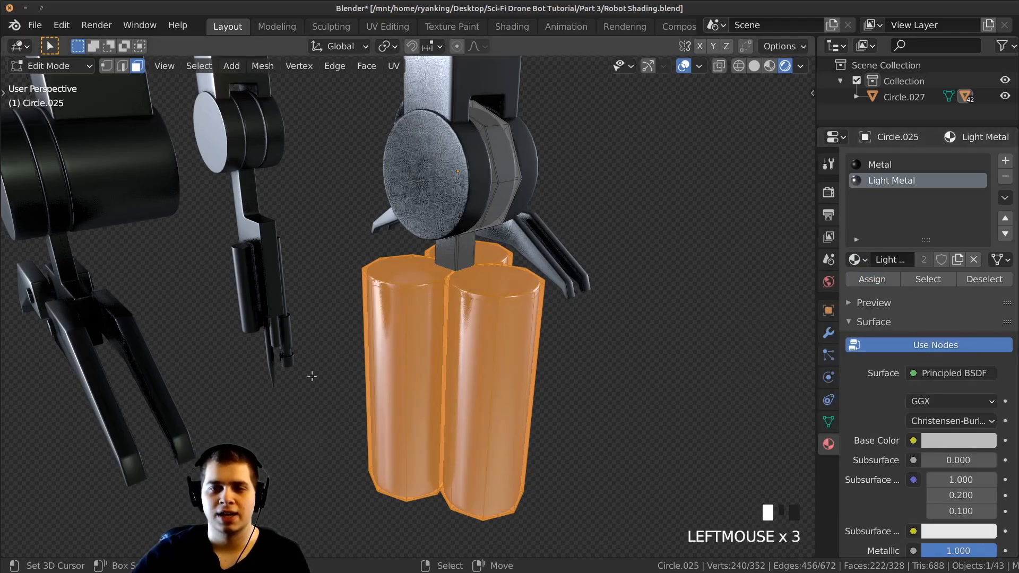
pyautogui.scroll(-2, 485, 417)
pyautogui.moveTo(485, 418); pyautogui.dragTo(470, 265, button='middle')
pyautogui.press('Tab')
pyautogui.moveTo(470, 266); pyautogui.dragTo(533, 297, button='middle')
pyautogui.scroll(-2, 503, 300)
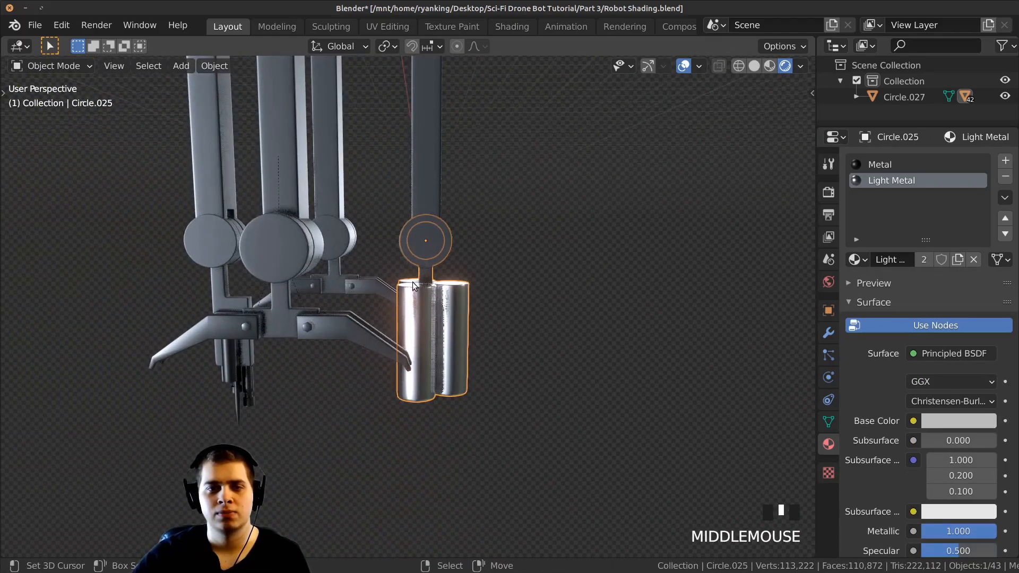
# Step: Hide the three-cylinder attachment and the needle attachment at the ends of the legs
pyautogui.scroll(-3, 413, 282)
pyautogui.keyDown('shift'); pyautogui.moveTo(413, 282); pyautogui.dragTo(409, 276, button='middle'); pyautogui.keyUp('shift')
pyautogui.scroll(3, 408, 272)
pyautogui.moveTo(488, 243)
pyautogui.keyDown('shift'); pyautogui.mouseDown(button='middle')
pyautogui.moveTo(480, 271)
pyautogui.moveTo(383, 278)
pyautogui.moveTo(398, 298)
pyautogui.moveTo(490, 292)
pyautogui.moveTo(467, 260)
pyautogui.moveTo(581, 238)
pyautogui.moveTo(545, 259)
pyautogui.moveTo(456, 242)
pyautogui.moveTo(436, 326)
pyautogui.moveTo(465, 267)
pyautogui.moveTo(552, 293)
pyautogui.moveTo(455, 231)
pyautogui.moveTo(405, 440)
pyautogui.moveTo(415, 434)
pyautogui.moveTo(473, 469)
pyautogui.mouseUp(button='middle'); pyautogui.keyUp('shift')
pyautogui.scroll(3, 397, 297)
pyautogui.press('z')
pyautogui.scroll(1, 377, 322)
pyautogui.scroll(-3, 499, 310)
pyautogui.scroll(-3, 430, 273)
pyautogui.scroll(-2, 480, 318)
pyautogui.press('z')
pyautogui.scroll(-1, 448, 240)
pyautogui.press('h')
pyautogui.keyDown('shift'); pyautogui.scroll(-2, 380, 408); pyautogui.keyUp('shift')
pyautogui.moveTo(380, 407); pyautogui.dragTo(497, 366, button='middle')
pyautogui.click(396, 383)
pyautogui.press('h')
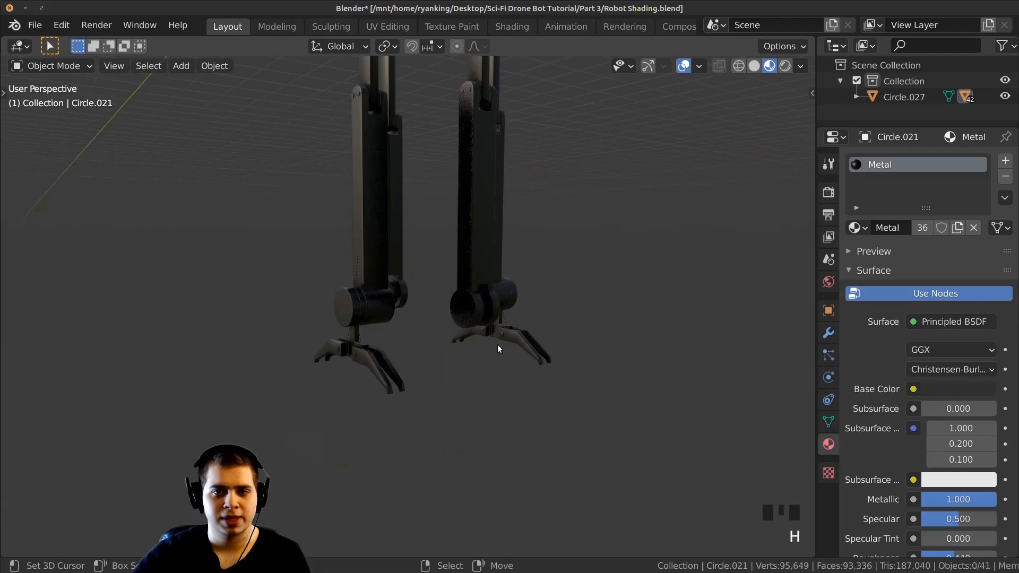
# Step: Select the four thin struts between the upper and lower leg sections and hide them
pyautogui.keyDown('shift'); pyautogui.moveTo(488, 255); pyautogui.dragTo(489, 422, button='middle'); pyautogui.keyUp('shift')
pyautogui.click(477, 250)
pyautogui.moveTo(476, 249); pyautogui.dragTo(331, 236, button='middle')
pyautogui.keyDown('shift'); pyautogui.rightClick(331, 236); pyautogui.keyUp('shift')
pyautogui.keyDown('shift'); pyautogui.rightClick(428, 216); pyautogui.keyUp('shift')
pyautogui.keyDown('shift'); pyautogui.rightClick(493, 225); pyautogui.keyUp('shift')
pyautogui.keyDown('shift'); pyautogui.moveTo(494, 225); pyautogui.dragTo(490, 236, button='middle'); pyautogui.keyUp('shift')
pyautogui.press('h')
pyautogui.scroll(-2, 465, 184)
pyautogui.scroll(-3, 465, 184)
pyautogui.moveTo(465, 185)
pyautogui.keyDown('shift'); pyautogui.mouseDown(button='middle')
pyautogui.moveTo(457, 333)
pyautogui.moveTo(322, 336)
pyautogui.mouseUp(button='middle'); pyautogui.keyUp('shift')
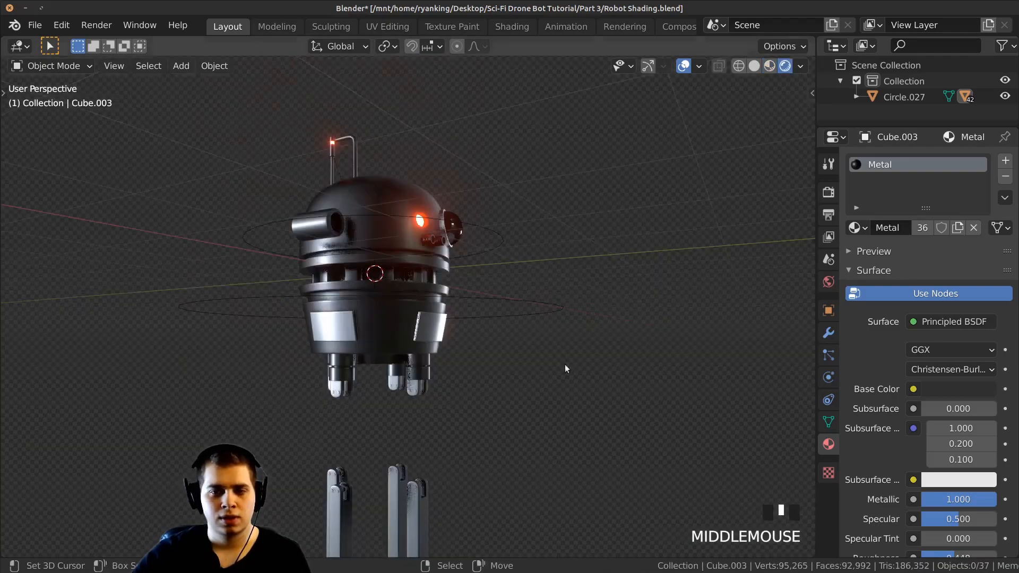
# Step: Select the four cylindrical leg sockets directly beneath the body and hide them
pyautogui.moveTo(564, 364); pyautogui.dragTo(487, 298, button='middle')
pyautogui.scroll(3, 488, 299)
pyautogui.rightClick(458, 285)
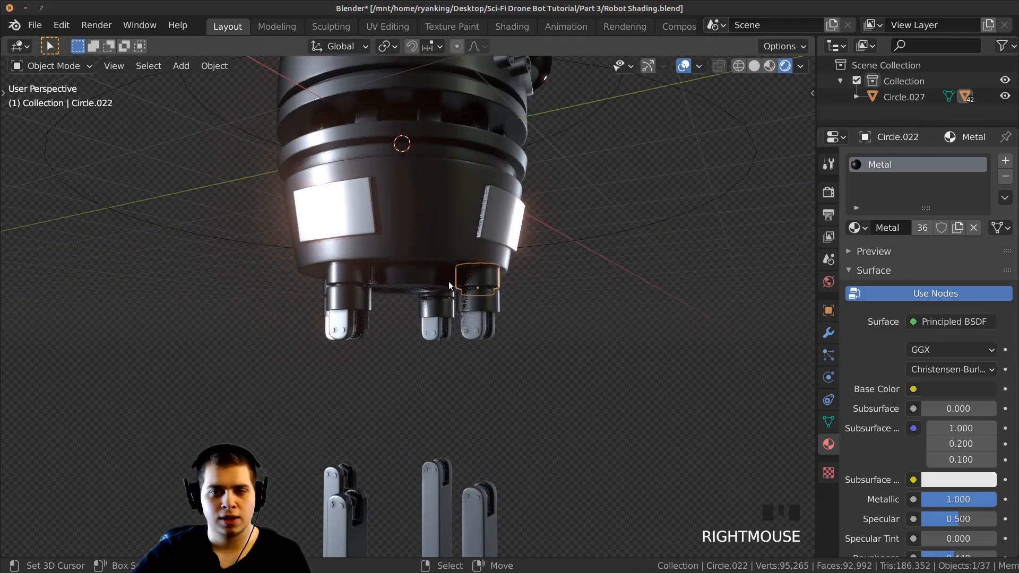
pyautogui.keyDown('shift'); pyautogui.rightClick(359, 274); pyautogui.keyUp('shift')
pyautogui.moveTo(359, 273); pyautogui.dragTo(448, 289, button='middle')
pyautogui.keyDown('shift'); pyautogui.rightClick(261, 278); pyautogui.keyUp('shift')
pyautogui.moveTo(260, 278); pyautogui.dragTo(328, 281, button='middle')
pyautogui.keyDown('shift'); pyautogui.moveTo(128, 294); pyautogui.dragTo(224, 296, button='middle'); pyautogui.keyUp('shift')
pyautogui.press('h')
# Step: Box-select the robot's head and body in wireframe, hide them, and return to solid shading
pyautogui.scroll(-2, 355, 275)
pyautogui.hotkey('shift', 'z')
pyautogui.moveTo(425, 271); pyautogui.dragTo(285, 256, button='middle')
pyautogui.press('a')
pyautogui.hotkey('alt', 'a')
pyautogui.scroll(-2, 241, 146)
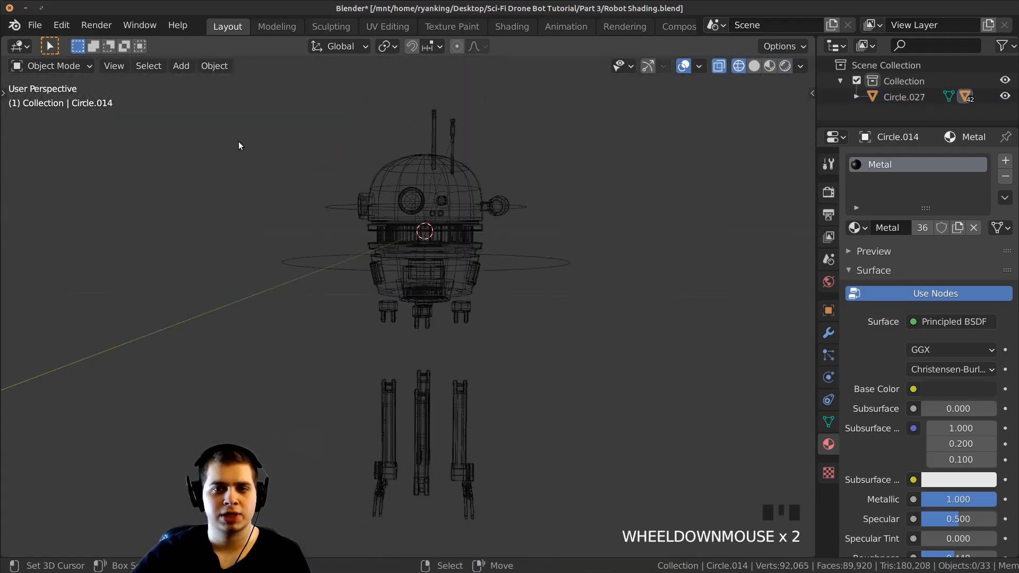
pyautogui.moveTo(241, 146); pyautogui.dragTo(247, 133, button='middle')
pyautogui.press('b')
pyautogui.moveTo(241, 119); pyautogui.dragTo(587, 296)
pyautogui.press('h')
pyautogui.hotkey('shift', 'z')
pyautogui.moveTo(453, 358)
pyautogui.mouseDown(button='middle')
pyautogui.moveTo(523, 319)
pyautogui.moveTo(488, 326)
pyautogui.moveTo(506, 304)
pyautogui.mouseUp(button='middle')
pyautogui.keyDown('shift'); pyautogui.scroll(1, 486, 369); pyautogui.keyUp('shift')
pyautogui.scroll(2, 482, 342)
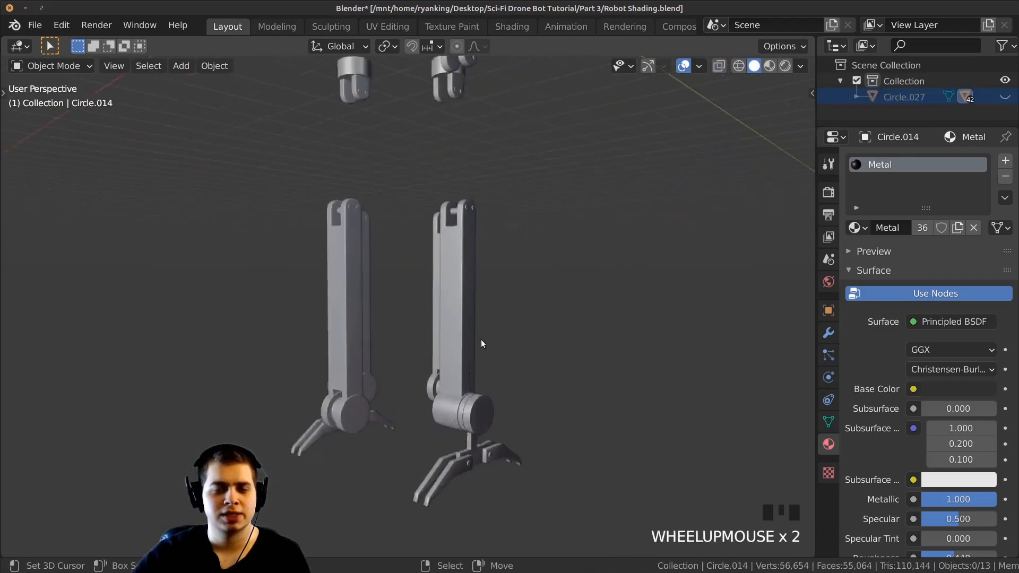
# Step: Select one of the upper forked leg joints and add a second material slot with Light Metal
pyautogui.keyDown('shift'); pyautogui.moveTo(483, 341); pyautogui.dragTo(406, 420, button='middle'); pyautogui.keyUp('shift')
pyautogui.scroll(2, 434, 359)
pyautogui.scroll(-1, 428, 356)
pyautogui.keyDown('shift'); pyautogui.moveTo(422, 280); pyautogui.dragTo(507, 198, button='middle'); pyautogui.keyUp('shift')
pyautogui.click(438, 193)
pyautogui.scroll(1, 627, 222)
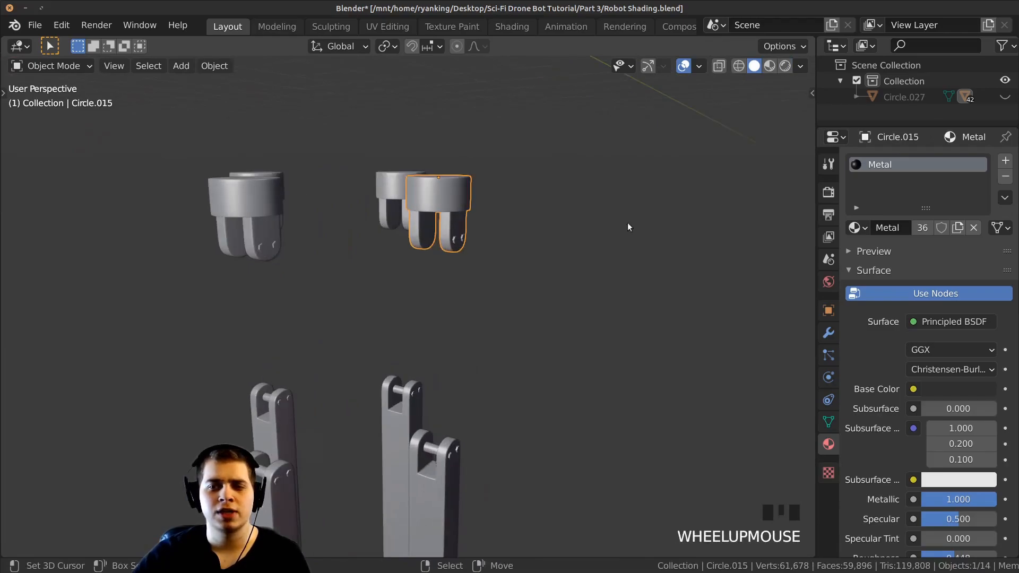
pyautogui.click(1007, 164)
pyautogui.click(853, 264)
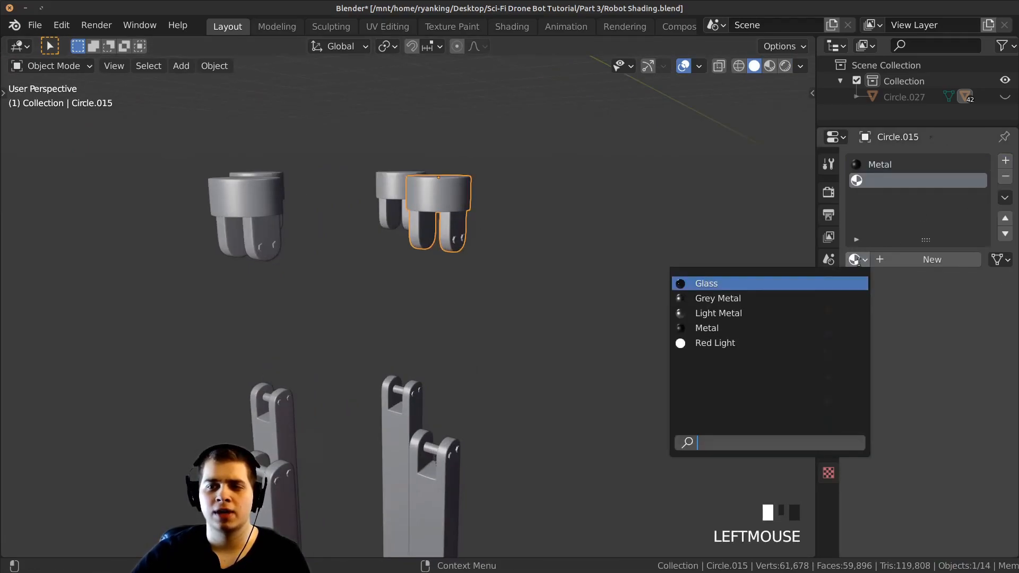
pyautogui.click(724, 312)
pyautogui.moveTo(723, 316); pyautogui.dragTo(581, 248, button='middle')
pyautogui.scroll(-3, 498, 204)
# Step: Add the other three forked joints and all the lower leg parts to the selection
pyautogui.moveTo(498, 203); pyautogui.dragTo(394, 223, button='middle')
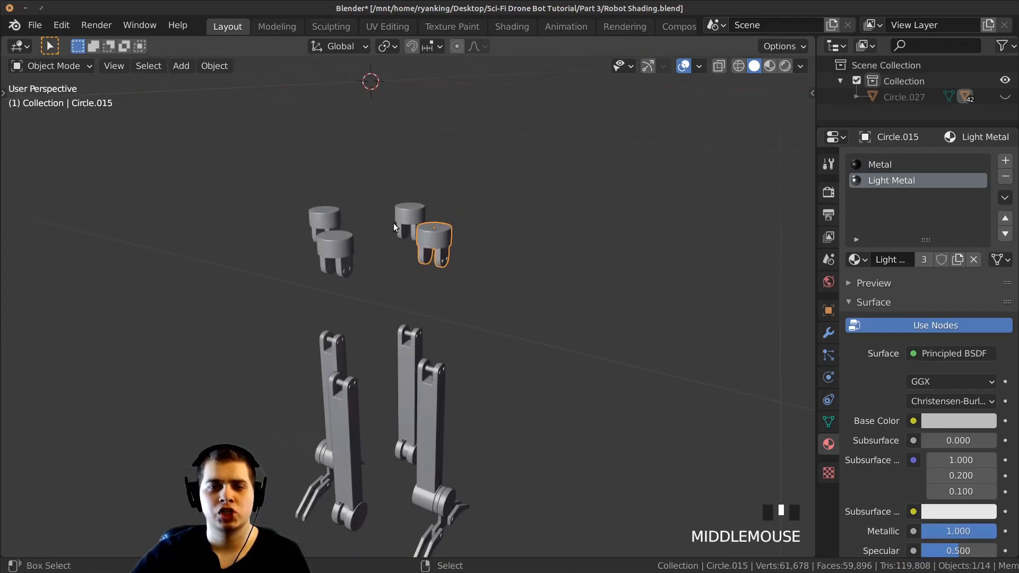
pyautogui.keyDown('shift'); pyautogui.rightClick(407, 216); pyautogui.keyUp('shift')
pyautogui.keyDown('shift'); pyautogui.rightClick(324, 217); pyautogui.keyUp('shift')
pyautogui.keyDown('shift'); pyautogui.rightClick(335, 254); pyautogui.keyUp('shift')
pyautogui.press('b')
pyautogui.moveTo(539, 313); pyautogui.dragTo(233, 559)
pyautogui.moveTo(271, 499)
pyautogui.mouseDown(button='middle')
pyautogui.moveTo(406, 416)
pyautogui.moveTo(399, 323)
pyautogui.mouseUp(button='middle')
pyautogui.scroll(1, 425, 289)
pyautogui.keyDown('shift'); pyautogui.moveTo(440, 275); pyautogui.dragTo(446, 292, button='middle'); pyautogui.keyUp('shift')
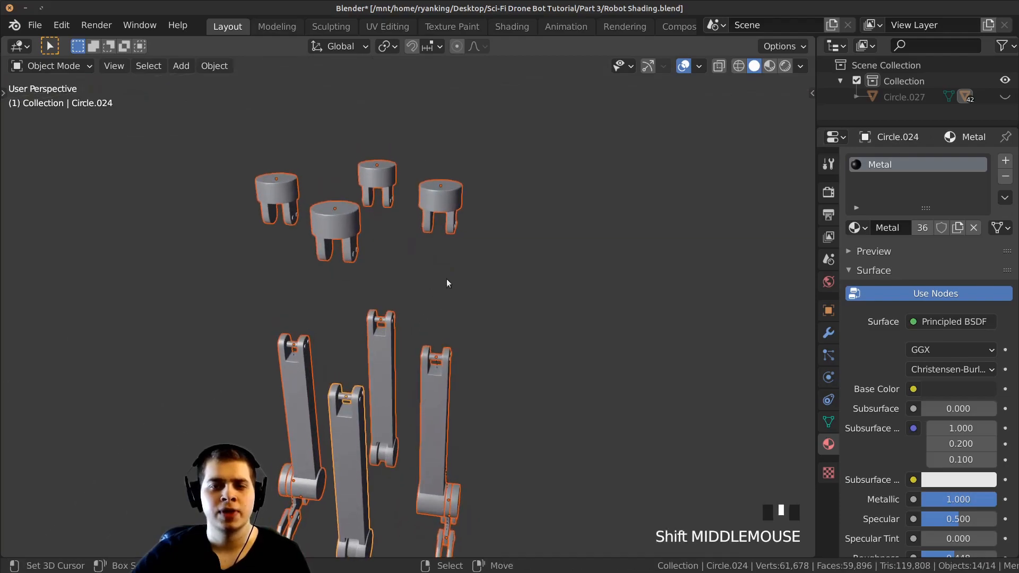
# Step: Make the joint with the Light Metal slot active and link its materials to all selected leg parts
pyautogui.keyDown('shift'); pyautogui.rightClick(436, 194); pyautogui.keyUp('shift')
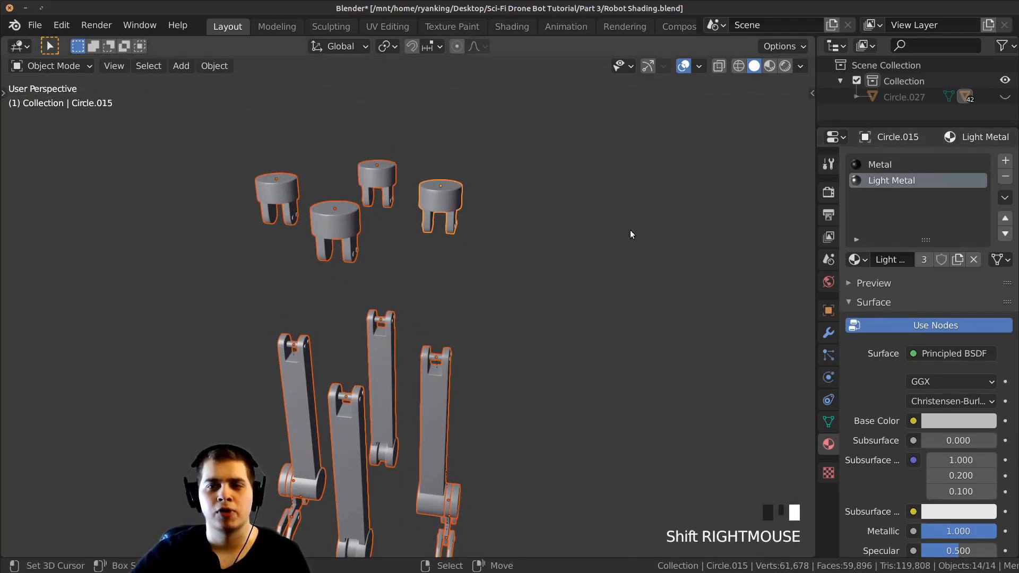
pyautogui.moveTo(577, 237); pyautogui.dragTo(556, 245, button='middle')
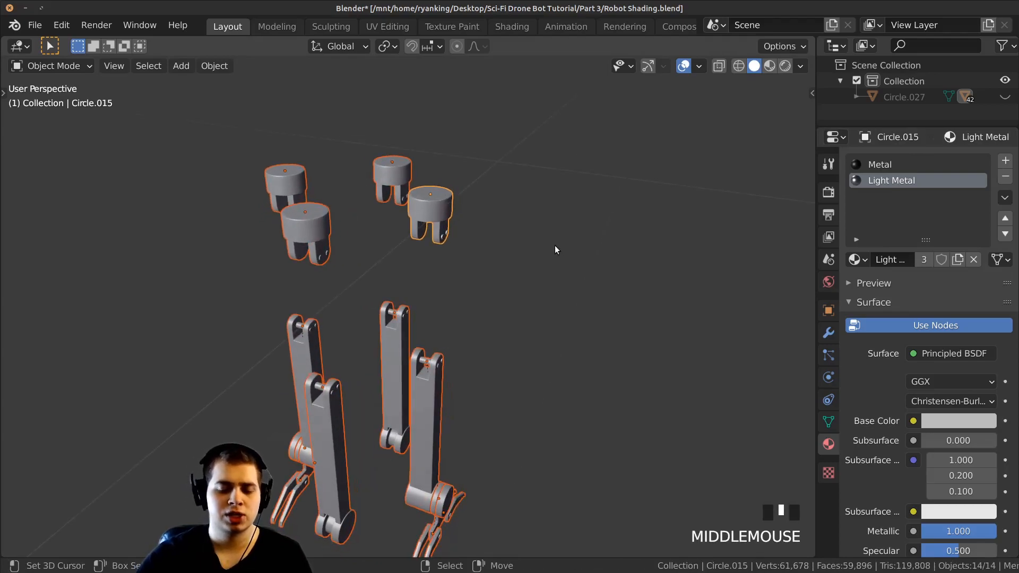
pyautogui.hotkey('ctrl', 'l')
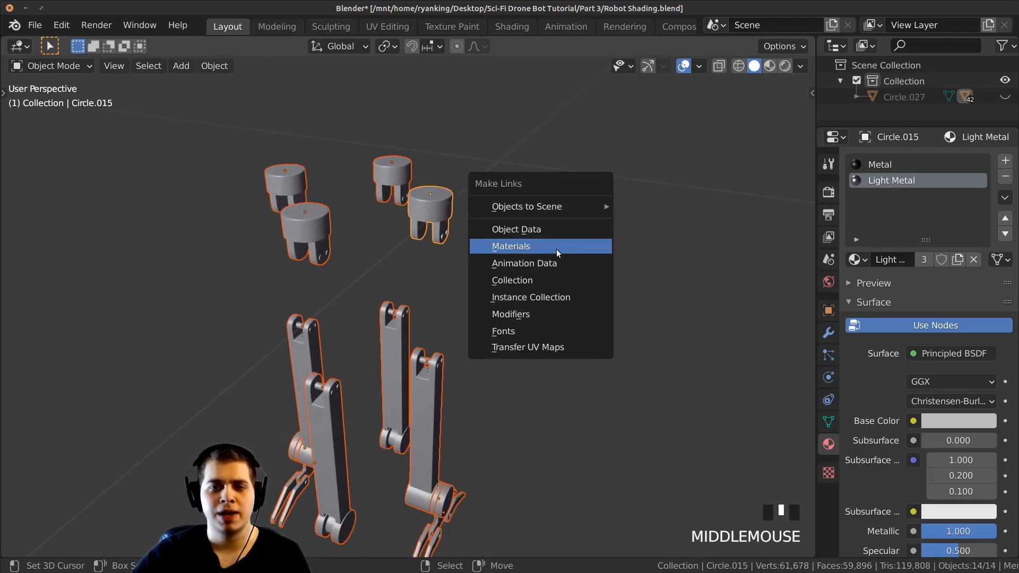
pyautogui.click(528, 246)
# Step: Check the material slots on the individual forked joints and a leg part
pyautogui.rightClick(313, 229)
pyautogui.rightClick(304, 176)
pyautogui.rightClick(405, 166)
pyautogui.rightClick(438, 226)
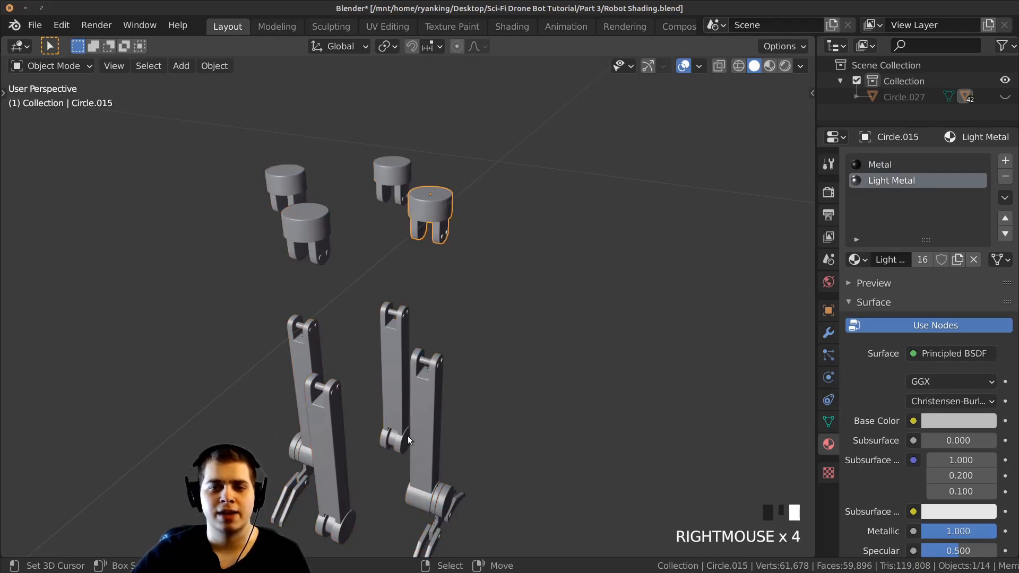
pyautogui.rightClick(402, 417)
pyautogui.moveTo(428, 383); pyautogui.dragTo(418, 378, button='middle')
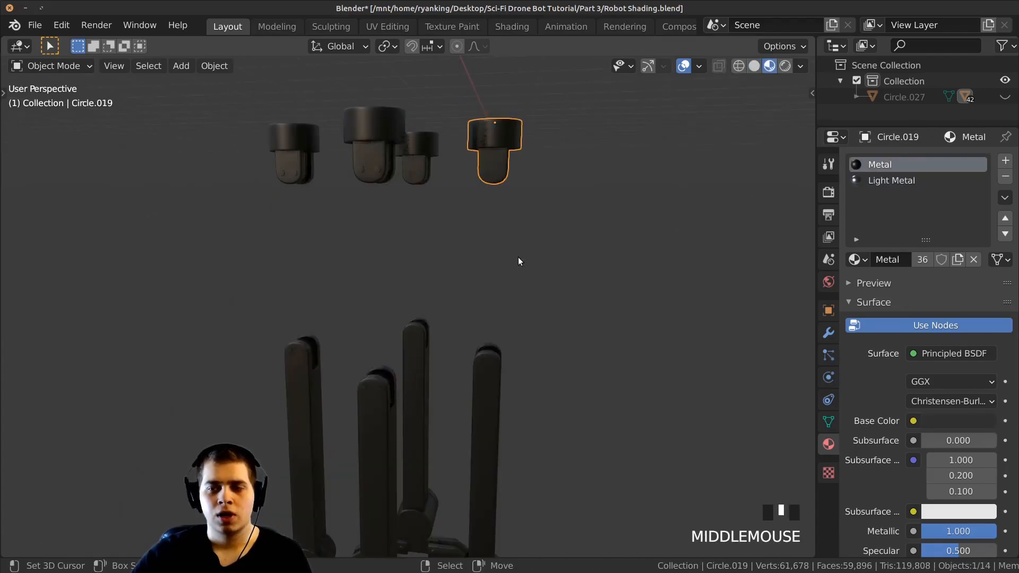
# Step: Inspect the material slots on the remaining upper forked joints one by one
pyautogui.moveTo(518, 257); pyautogui.dragTo(485, 250, button='middle')
pyautogui.rightClick(376, 161)
pyautogui.moveTo(377, 159); pyautogui.dragTo(452, 234, button='middle')
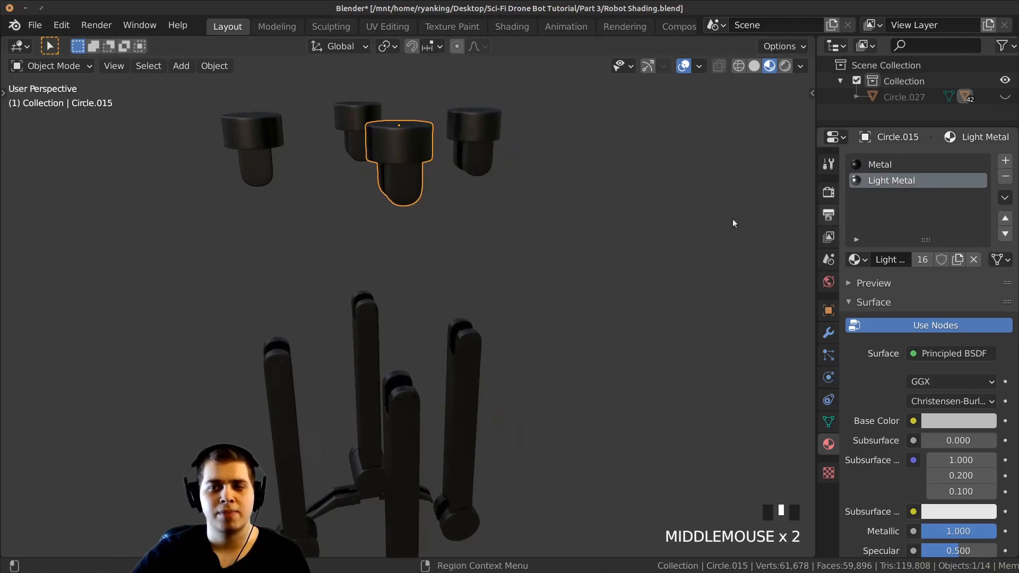
pyautogui.rightClick(460, 139)
pyautogui.rightClick(383, 108)
# Step: Select all the forked joints and lower leg parts, open them together for mesh editing, and clear the face selection
pyautogui.scroll(-4, 543, 198)
pyautogui.moveTo(536, 153); pyautogui.dragTo(186, 513)
pyautogui.moveTo(337, 428); pyautogui.dragTo(374, 418, button='middle')
pyautogui.keyDown('shift'); pyautogui.moveTo(374, 419); pyautogui.dragTo(470, 346, button='middle'); pyautogui.keyUp('shift')
pyautogui.press('Tab')
pyautogui.hotkey('alt', 'a')
# Step: Select the linked bolt meshes on one side of the four upper forked joints
pyautogui.moveTo(417, 221); pyautogui.dragTo(420, 192, button='middle')
pyautogui.scroll(4, 424, 237)
pyautogui.scroll(2, 461, 226)
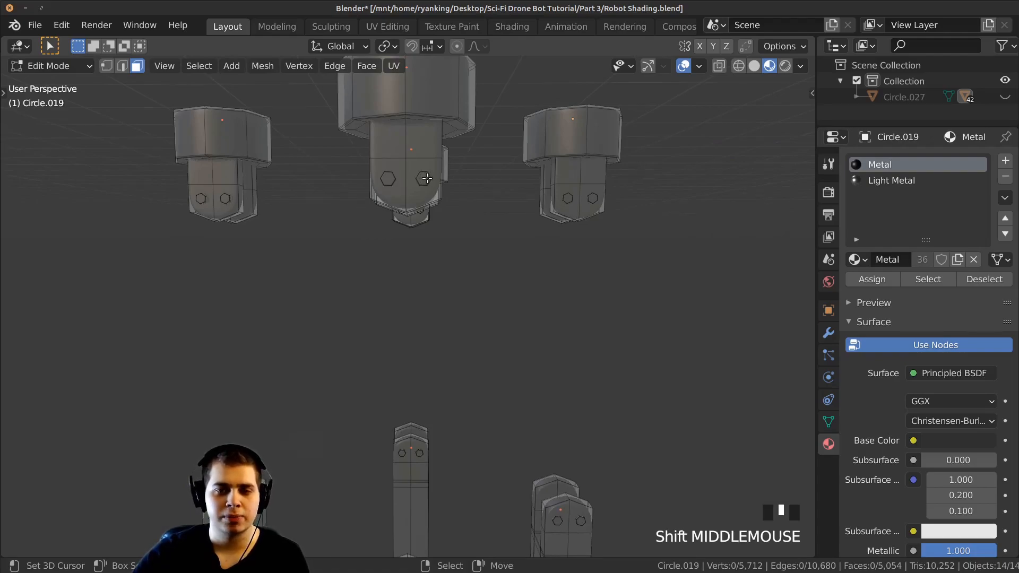
pyautogui.press('l')
pyautogui.press('l')
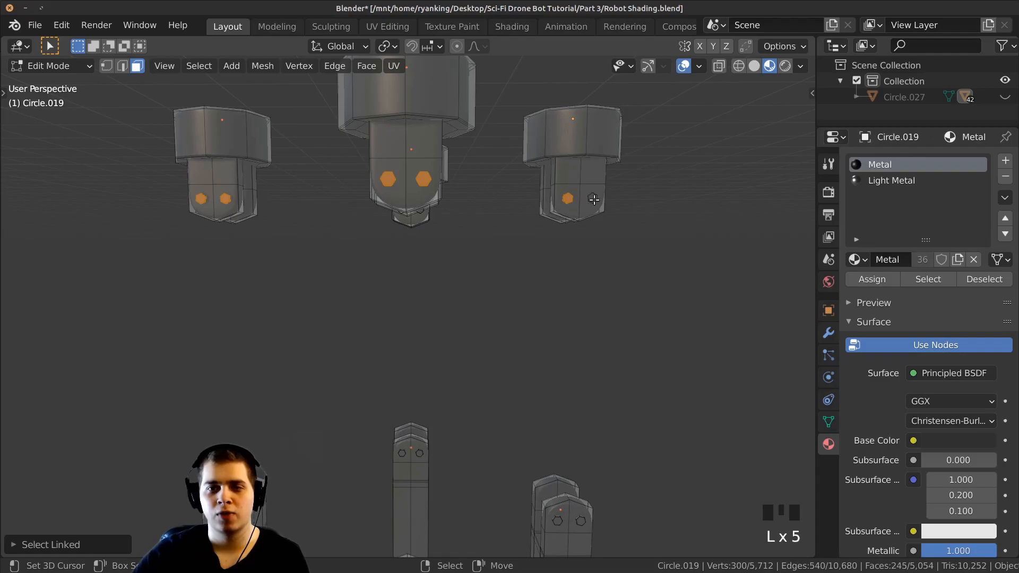
# Step: Add the bolts on the opposite side of the four forked joints to the selection, undoing any mis-selection
pyautogui.moveTo(517, 463); pyautogui.dragTo(349, 262, button='middle')
pyautogui.scroll(2, 349, 263)
pyautogui.press('l')
pyautogui.press('l')
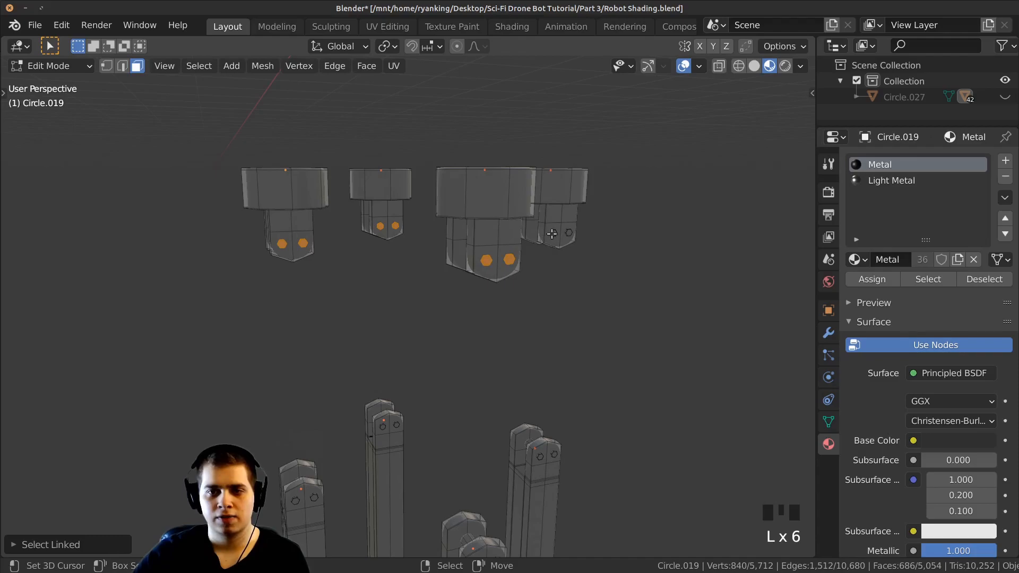
pyautogui.scroll(2, 569, 233)
pyautogui.hotkey('ctrl', 'z')
pyautogui.scroll(1, 508, 287)
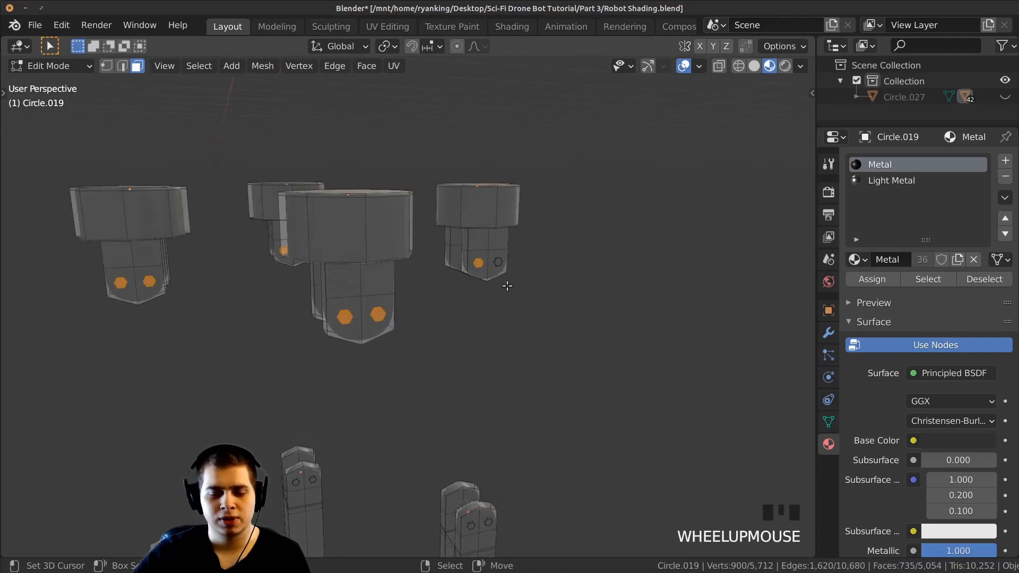
pyautogui.press('l')
# Step: Add the bolts on one side of the four lower legs' upper ends to the selection
pyautogui.scroll(-4, 498, 261)
pyautogui.moveTo(391, 409); pyautogui.dragTo(472, 288, button='middle')
pyautogui.press('k')
pyautogui.press('Escape')
pyautogui.press('l')
pyautogui.press('l')
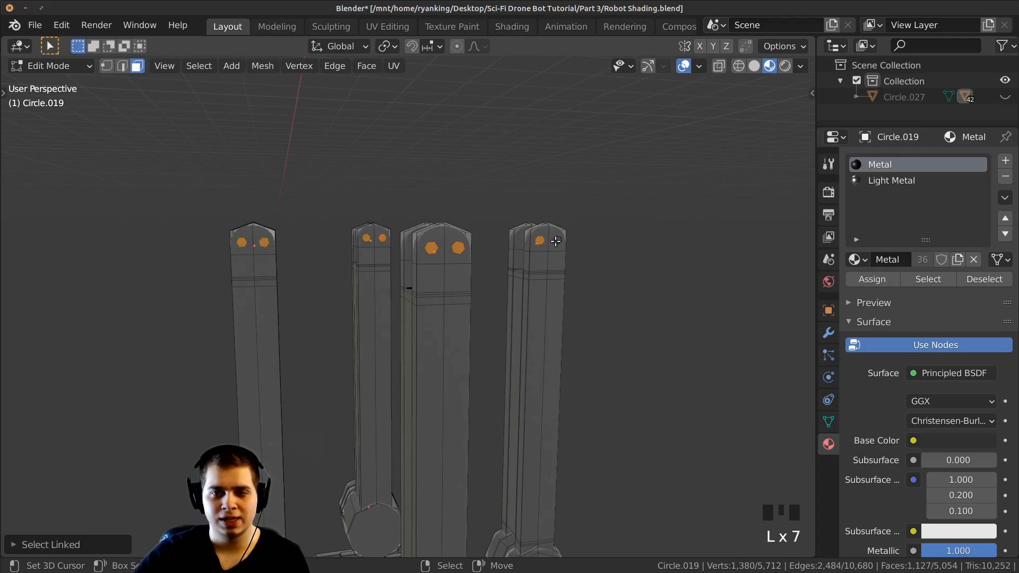
# Step: Add the linked bolts on the claw feet to the selection
pyautogui.keyDown('shift'); pyautogui.moveTo(551, 260); pyautogui.dragTo(457, 281, button='middle'); pyautogui.keyUp('shift')
pyautogui.scroll(3, 466, 246)
pyautogui.moveTo(525, 363); pyautogui.dragTo(532, 369, button='middle')
pyautogui.press('l')
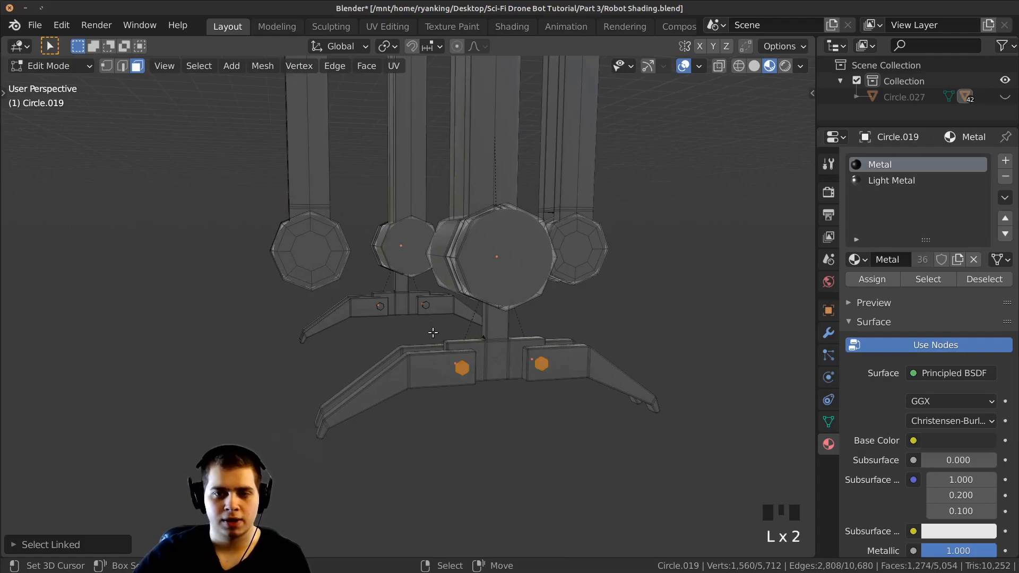
# Step: Add the remaining bolts on the opposite side of the lower legs' upper ends to the selection
pyautogui.moveTo(387, 298); pyautogui.dragTo(442, 300, button='middle')
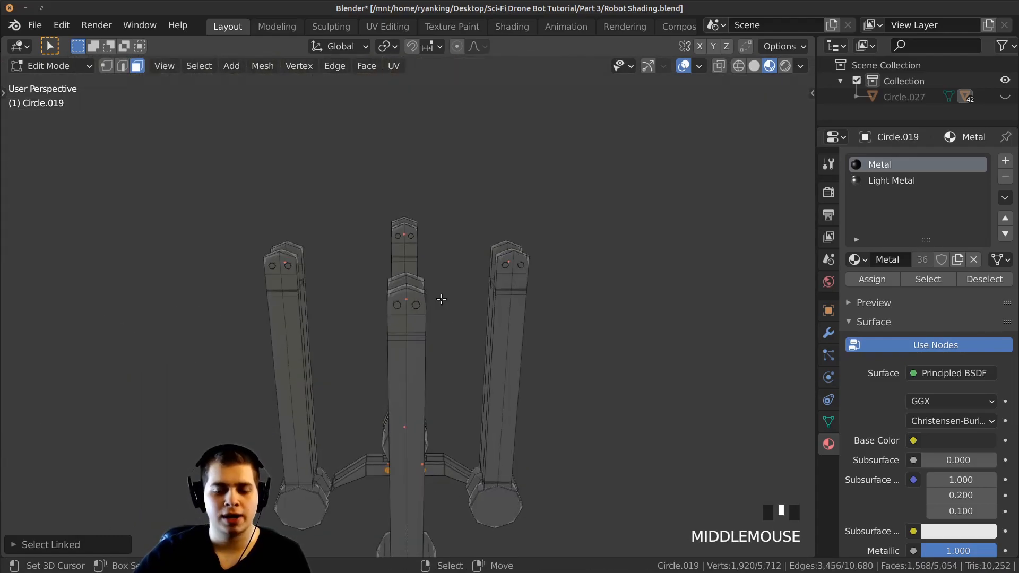
pyautogui.scroll(2, 417, 294)
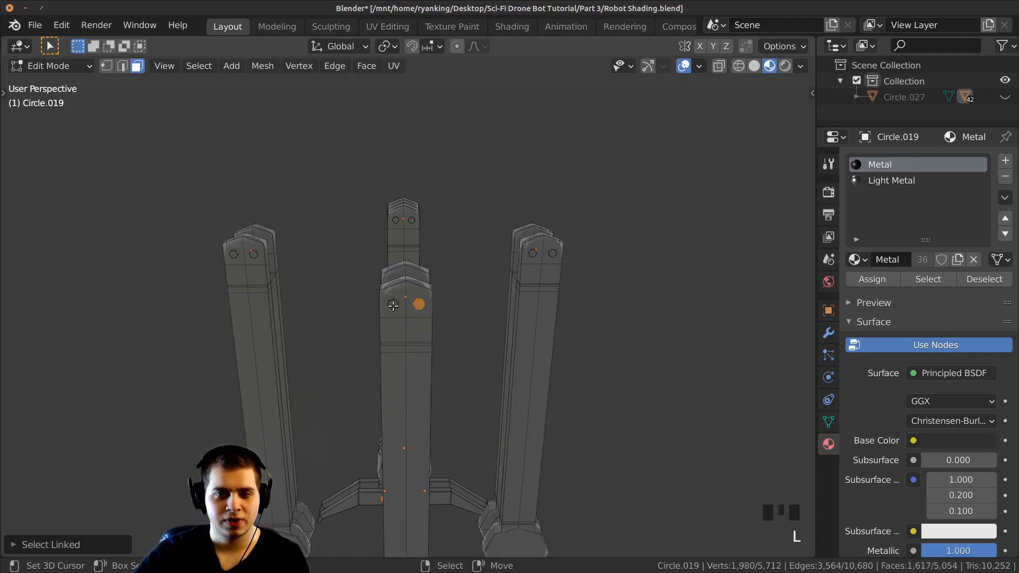
pyautogui.scroll(-3, 489, 276)
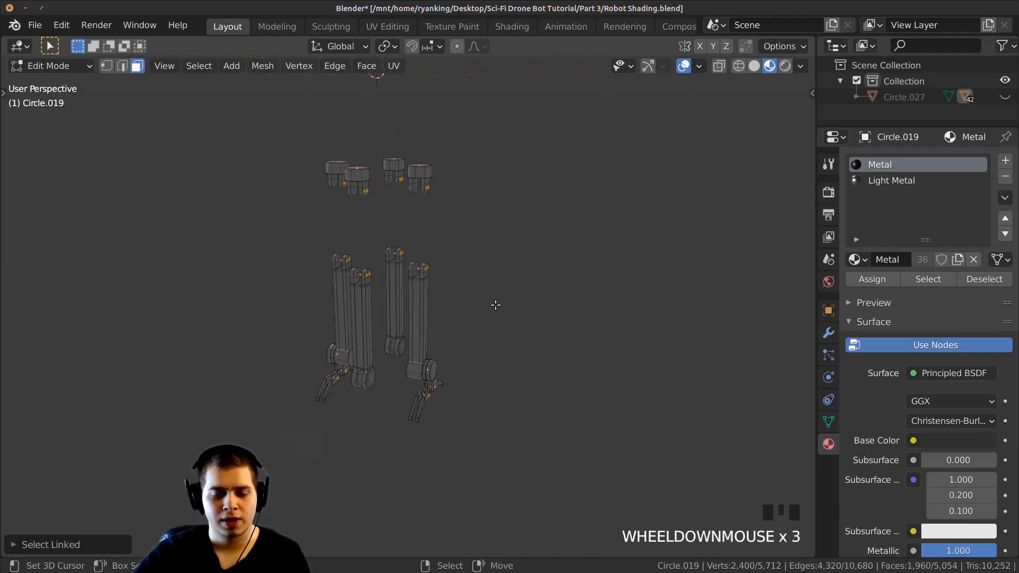
# Step: Check from several sides that every bolt on the joints, legs and feet is selected
pyautogui.press('g')
pyautogui.rightClick(569, 241)
pyautogui.scroll(6, 366, 341)
pyautogui.press('g')
pyautogui.rightClick(423, 323)
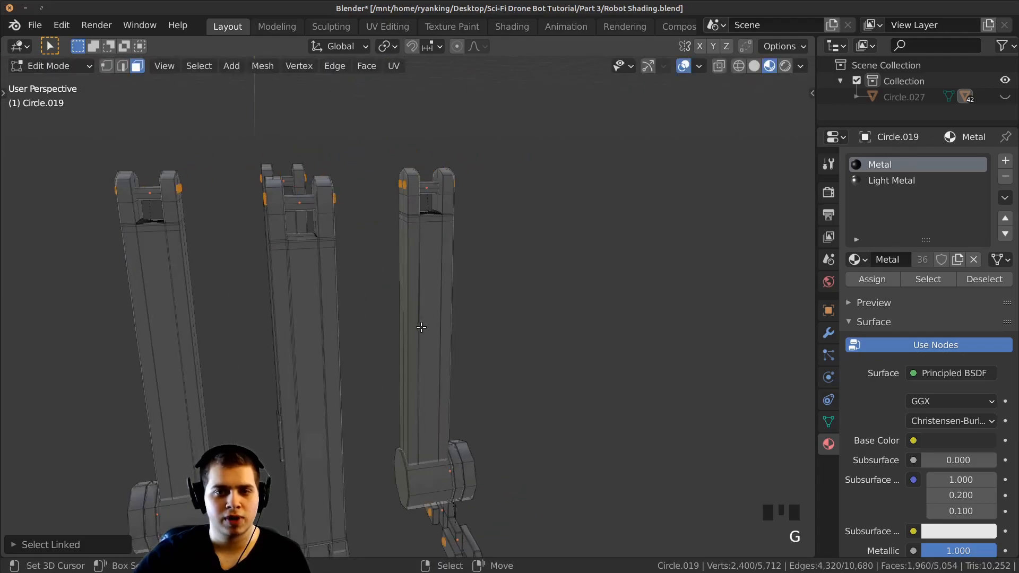
pyautogui.scroll(-4, 423, 323)
pyautogui.moveTo(430, 323); pyautogui.dragTo(552, 328, button='middle')
pyautogui.press('g')
pyautogui.rightClick(634, 271)
pyautogui.moveTo(634, 271); pyautogui.dragTo(494, 360, button='middle')
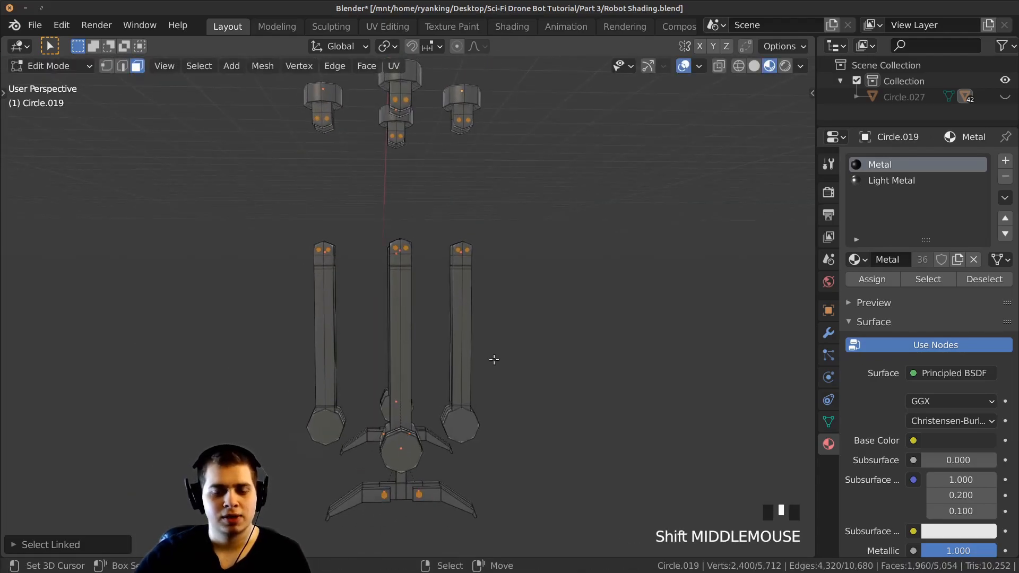
pyautogui.press('g')
pyautogui.rightClick(619, 330)
pyautogui.moveTo(619, 330); pyautogui.dragTo(673, 259, button='middle')
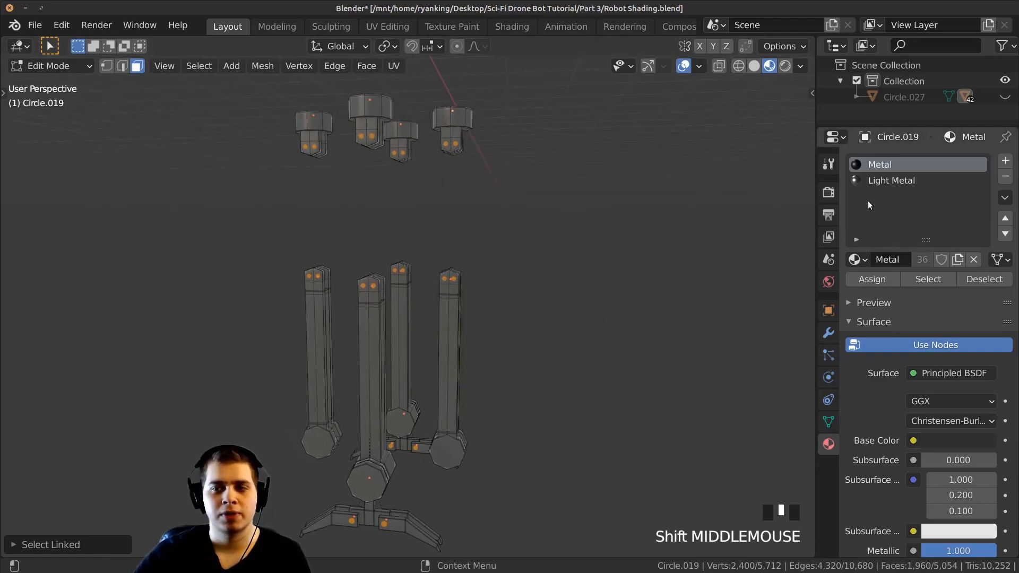
# Step: Assign the Light Metal material to the selected bolts and switch the viewport to rendered shading
pyautogui.click(886, 180)
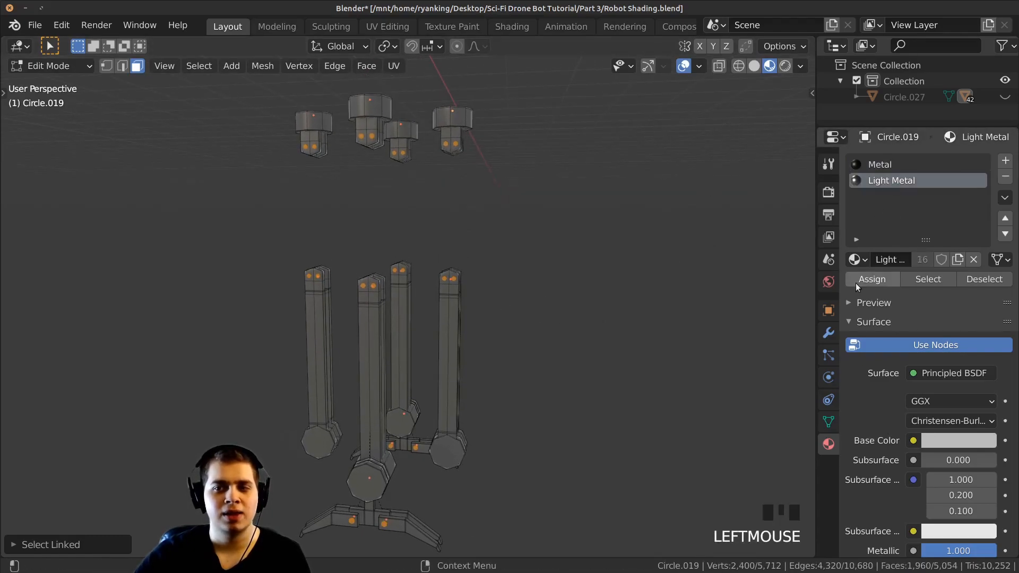
pyautogui.click(877, 282)
pyautogui.press('z')
pyautogui.moveTo(526, 294)
pyautogui.keyDown('shift'); pyautogui.mouseDown(button='middle')
pyautogui.moveTo(536, 267)
pyautogui.moveTo(582, 274)
pyautogui.moveTo(632, 210)
pyautogui.moveTo(569, 272)
pyautogui.moveTo(552, 233)
pyautogui.mouseUp(button='middle'); pyautogui.keyUp('shift')
# Step: Leave mesh editing and unhide all the hidden robot parts
pyautogui.press('Tab')
pyautogui.keyDown('shift'); pyautogui.moveTo(553, 233); pyautogui.dragTo(467, 282, button='middle'); pyautogui.keyUp('shift')
pyautogui.hotkey('alt', 'h')
pyautogui.press('a')
pyautogui.press('a')
pyautogui.scroll(3, 387, 319)
pyautogui.moveTo(387, 317); pyautogui.dragTo(550, 299, button='middle')
# Step: Examine the rendered materials on the whole robot from several sides with nothing selected
pyautogui.rightClick(391, 272)
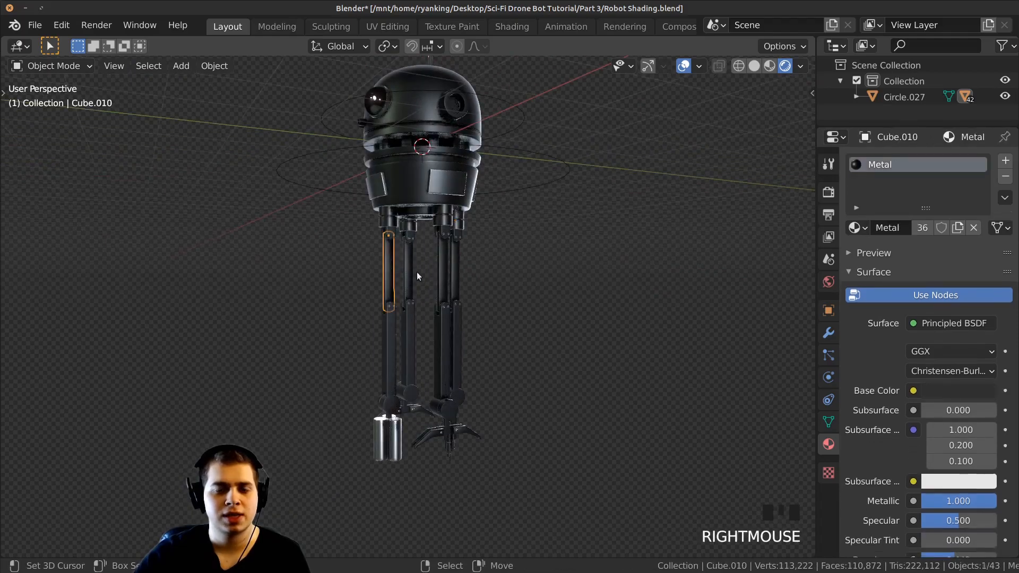
pyautogui.moveTo(415, 269); pyautogui.dragTo(509, 295, button='middle')
pyautogui.press('r')
pyautogui.rightClick(465, 348)
pyautogui.moveTo(531, 349); pyautogui.dragTo(552, 342, button='middle')
pyautogui.hotkey('alt', 'a')
pyautogui.keyDown('shift'); pyautogui.moveTo(503, 321); pyautogui.dragTo(487, 365, button='middle'); pyautogui.keyUp('shift')
pyautogui.scroll(1, 513, 330)
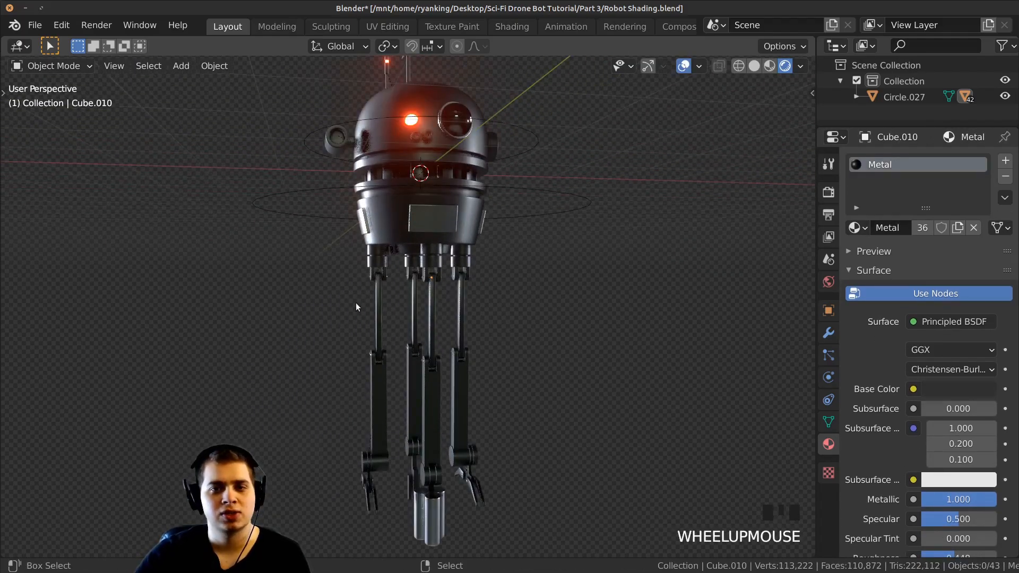
pyautogui.keyDown('shift'); pyautogui.moveTo(358, 297); pyautogui.dragTo(359, 333, button='middle'); pyautogui.keyUp('shift')
pyautogui.scroll(-1, 409, 301)
pyautogui.keyDown('shift'); pyautogui.moveTo(408, 300); pyautogui.dragTo(422, 247, button='middle'); pyautogui.keyUp('shift')
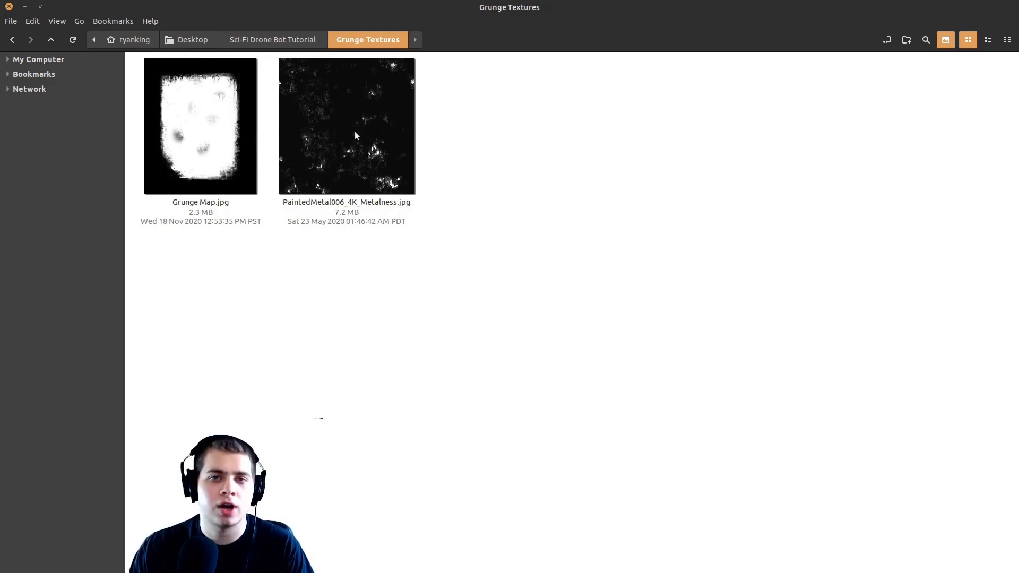
# Step: In the file manager's Grunge Textures folder, open Grunge Map.jpg and examine its worn edges and stains up close
pyautogui.click(208, 143)
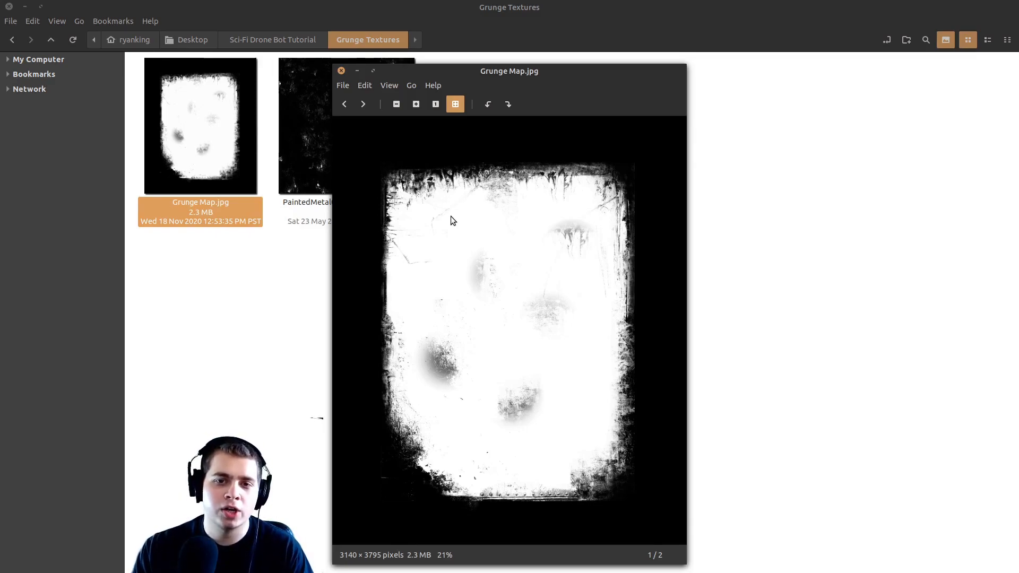
pyautogui.moveTo(534, 73)
pyautogui.mouseDown()
pyautogui.moveTo(551, 72)
pyautogui.moveTo(532, 73)
pyautogui.mouseUp()
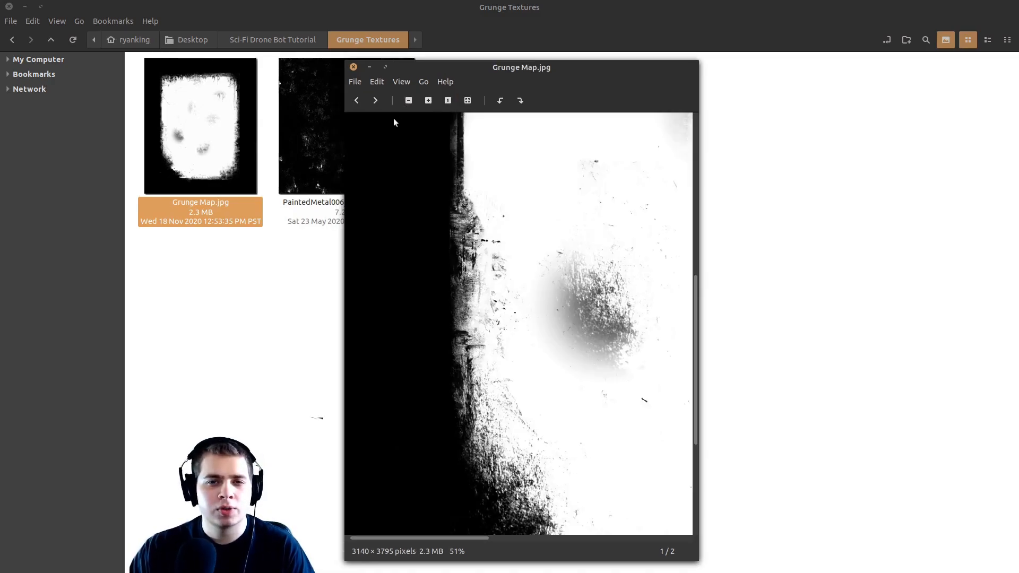
pyautogui.scroll(-3, 610, 262)
pyautogui.moveTo(483, 440); pyautogui.dragTo(399, 336)
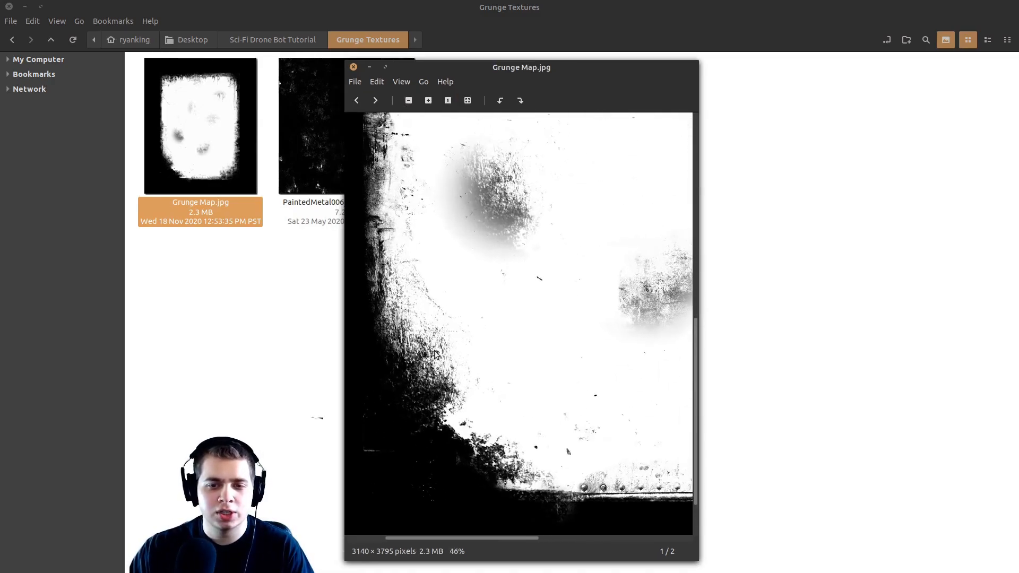
pyautogui.scroll(1, 515, 416)
pyautogui.moveTo(515, 415); pyautogui.dragTo(492, 359)
pyautogui.moveTo(637, 353); pyautogui.dragTo(436, 348)
pyautogui.moveTo(531, 341); pyautogui.dragTo(462, 457)
pyautogui.moveTo(560, 263); pyautogui.dragTo(537, 418)
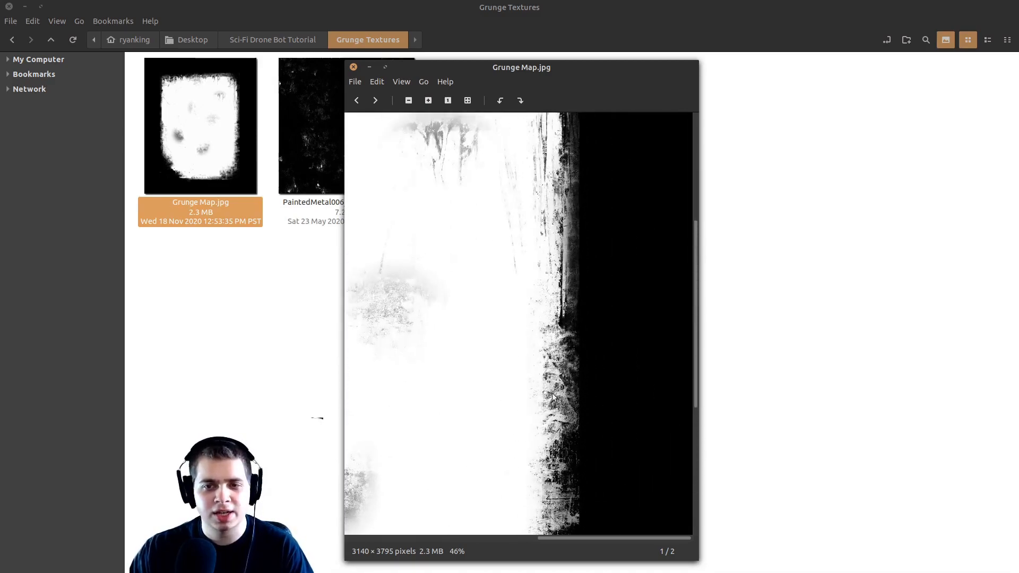
pyautogui.scroll(-2, 547, 413)
# Step: View PaintedMetal006_4K_Metalness.jpg and look over the Firefox pages for Painted Metal 006 and the grunge map
pyautogui.click(374, 100)
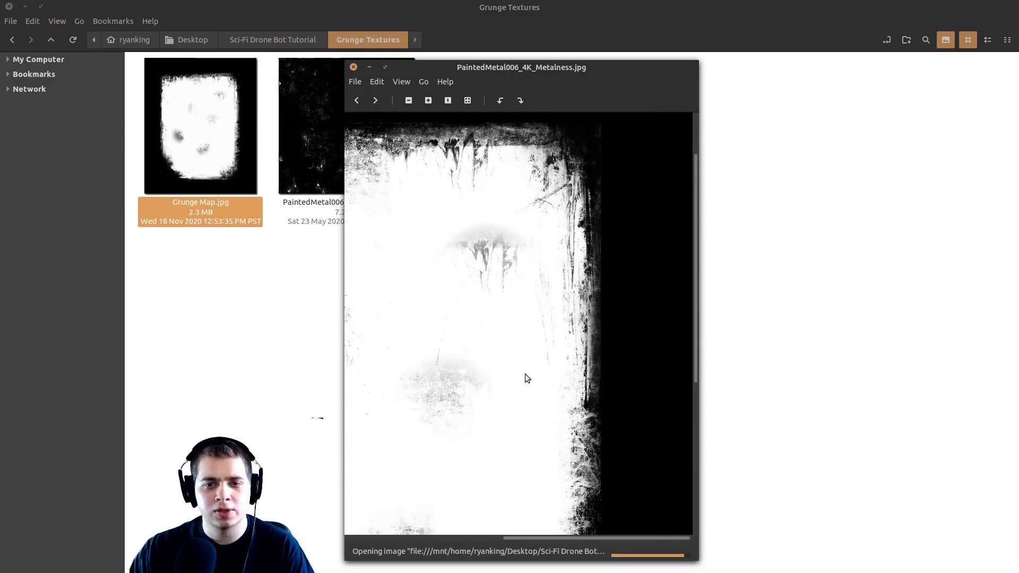
pyautogui.scroll(2, 476, 328)
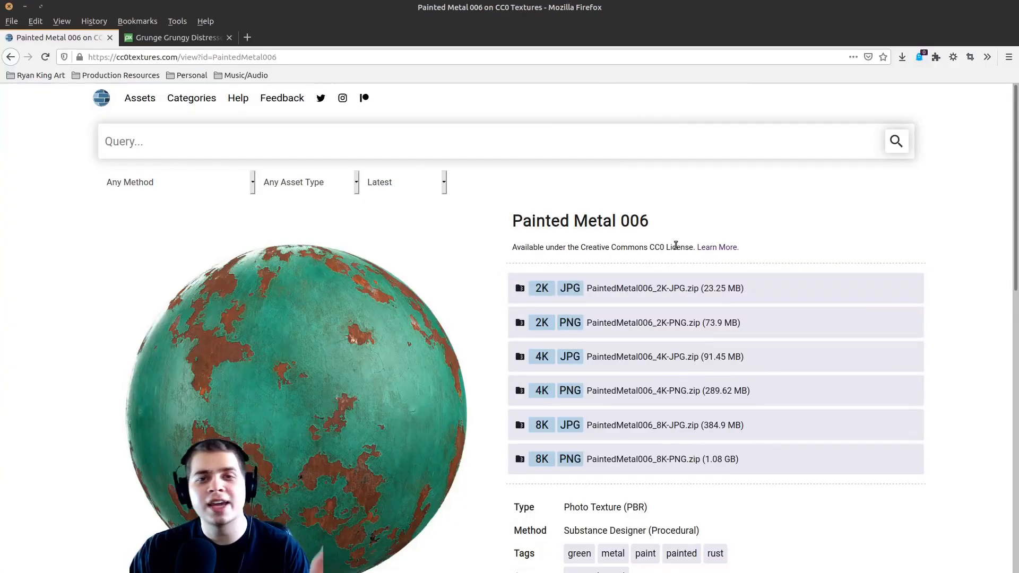
pyautogui.scroll(-2, 639, 239)
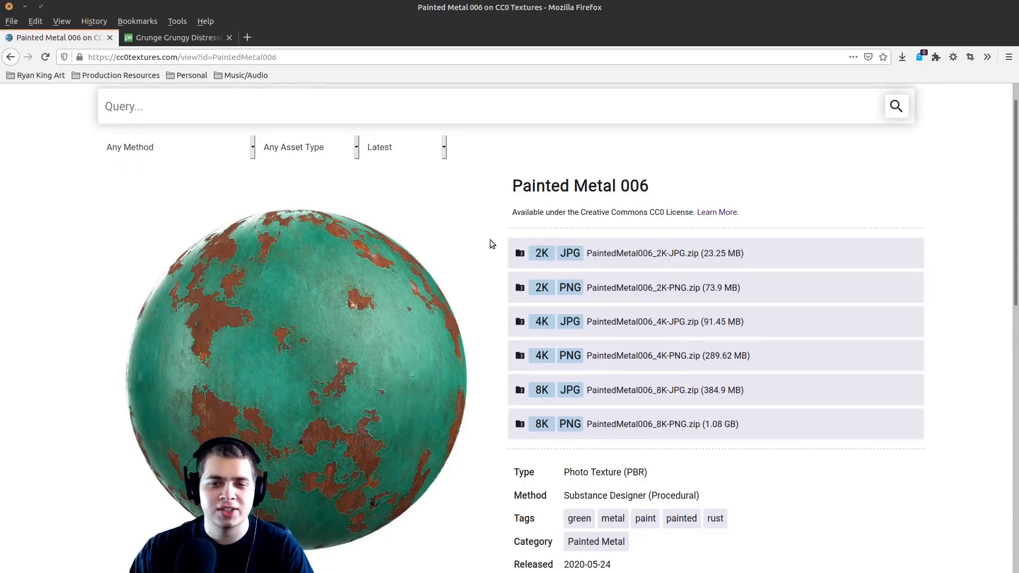
pyautogui.scroll(2, 425, 243)
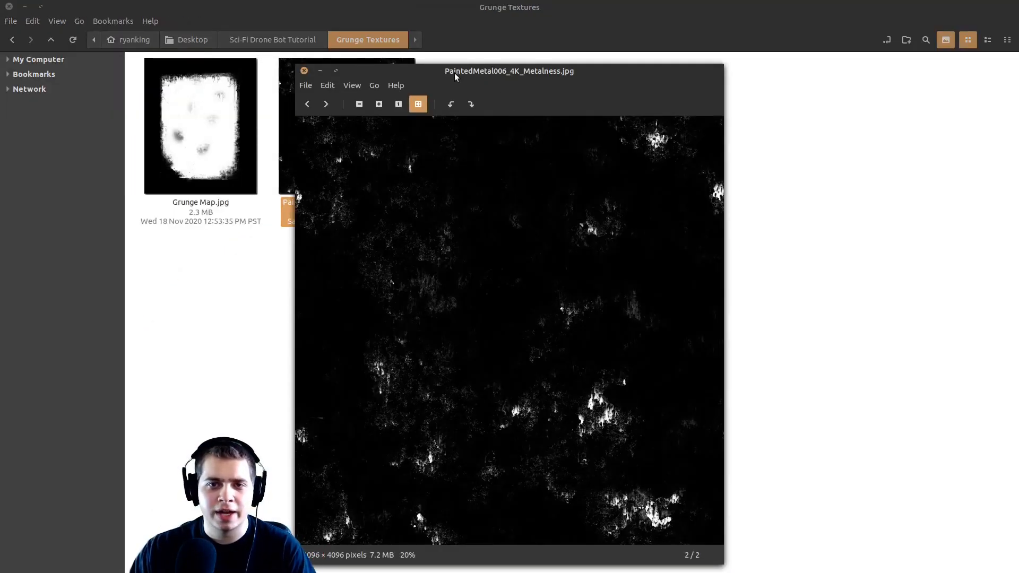
pyautogui.moveTo(456, 77); pyautogui.dragTo(467, 80)
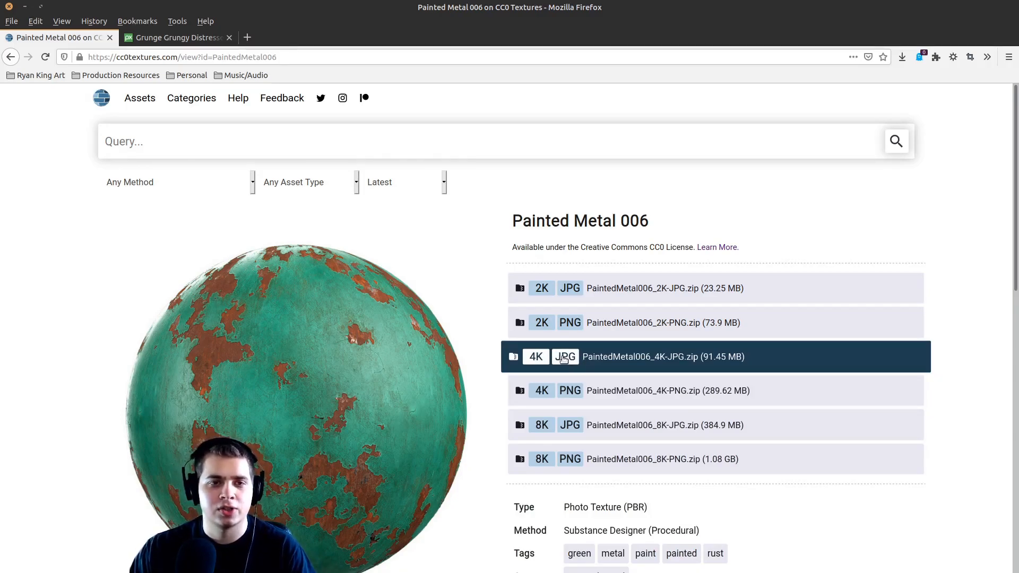
pyautogui.click(185, 40)
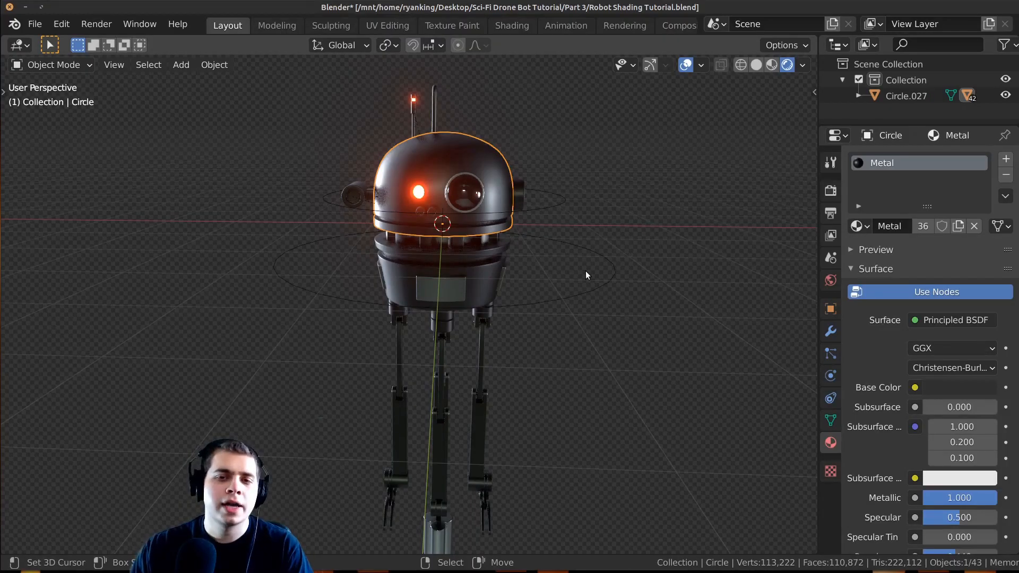
# Step: Switch back to Blender and examine the head dome's metal surface up close
pyautogui.scroll(3, 467, 188)
pyautogui.moveTo(467, 188); pyautogui.dragTo(574, 234, button='middle')
pyautogui.scroll(1, 573, 233)
pyautogui.moveTo(399, 254); pyautogui.dragTo(378, 304, button='middle')
pyautogui.moveTo(408, 334); pyautogui.dragTo(377, 331, button='middle')
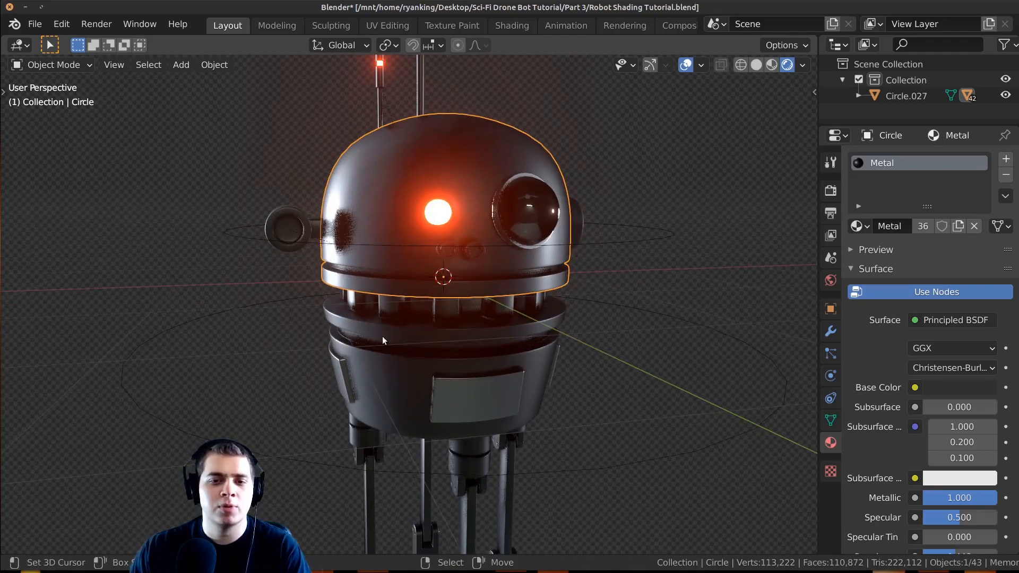
pyautogui.press('g')
pyautogui.rightClick(467, 217)
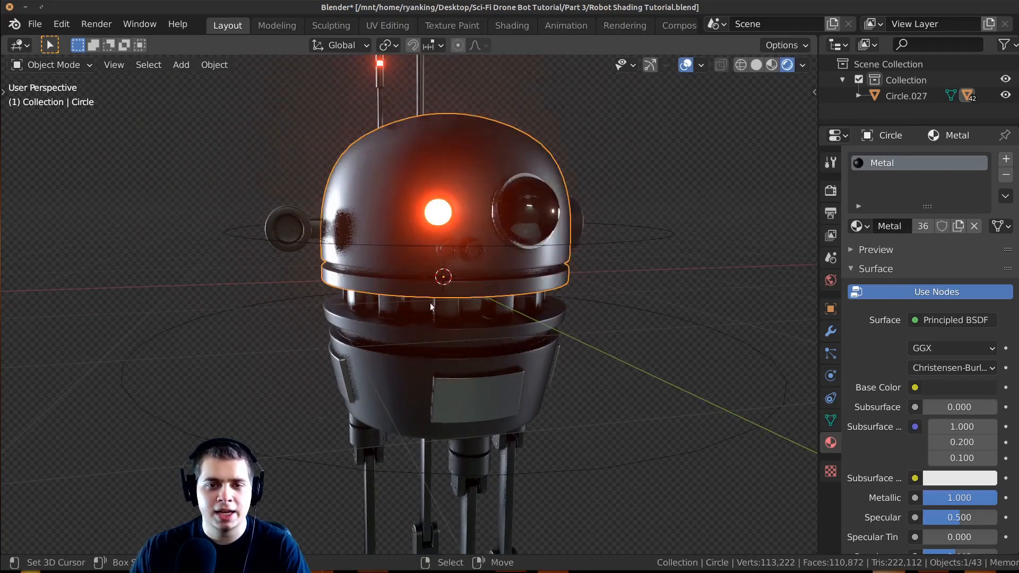
# Step: Examine the lower body and the head dome together as the two large Metal parts
pyautogui.rightClick(384, 373)
pyautogui.press('g')
pyautogui.rightClick(257, 357)
pyautogui.moveTo(257, 357); pyautogui.dragTo(438, 226, button='middle')
pyautogui.keyDown('shift'); pyautogui.moveTo(445, 263); pyautogui.dragTo(451, 161, button='middle'); pyautogui.keyUp('shift')
pyautogui.scroll(-5, 547, 319)
pyautogui.moveTo(507, 330); pyautogui.dragTo(454, 479, button='middle')
pyautogui.scroll(1, 531, 427)
pyautogui.moveTo(580, 406); pyautogui.dragTo(473, 423, button='middle')
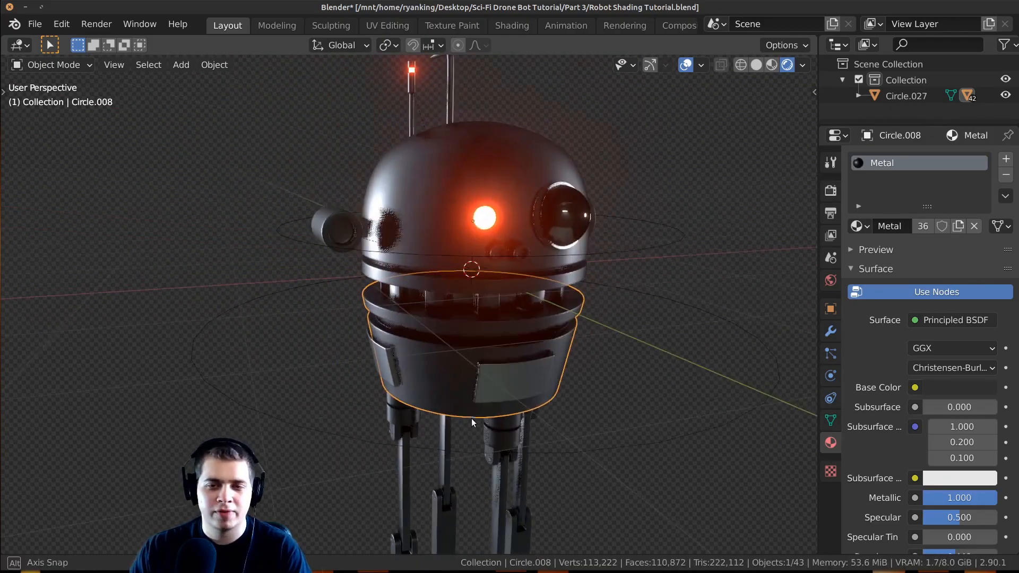
pyautogui.rightClick(404, 269)
pyautogui.keyDown('shift'); pyautogui.rightClick(400, 353); pyautogui.keyUp('shift')
pyautogui.press('g')
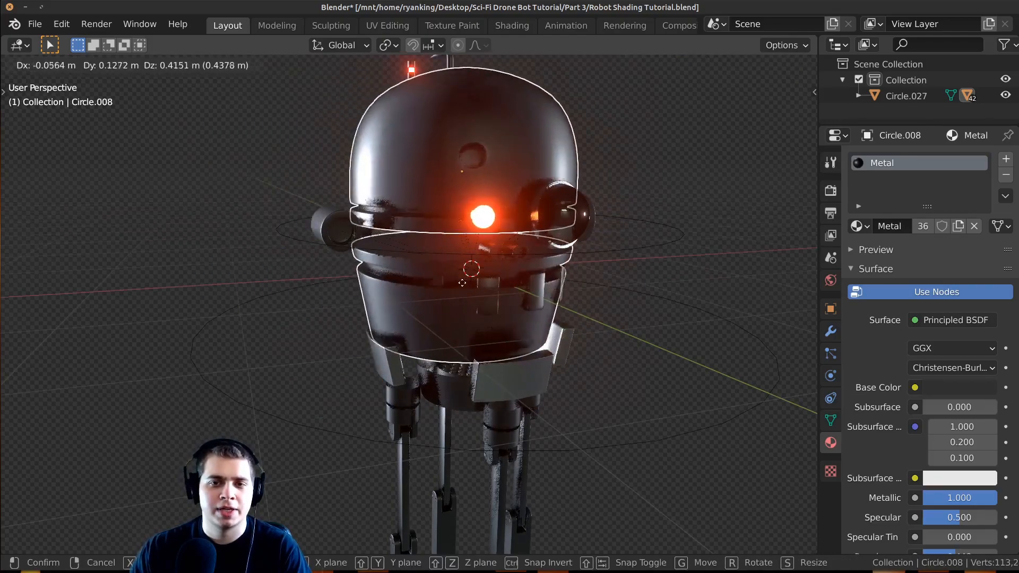
pyautogui.rightClick(387, 302)
pyautogui.keyDown('shift'); pyautogui.moveTo(520, 221); pyautogui.dragTo(483, 321, button='middle'); pyautogui.keyUp('shift')
# Step: Select the head dome on its own and open it for mesh editing
pyautogui.rightClick(460, 263)
pyautogui.moveTo(459, 259); pyautogui.dragTo(401, 250, button='middle')
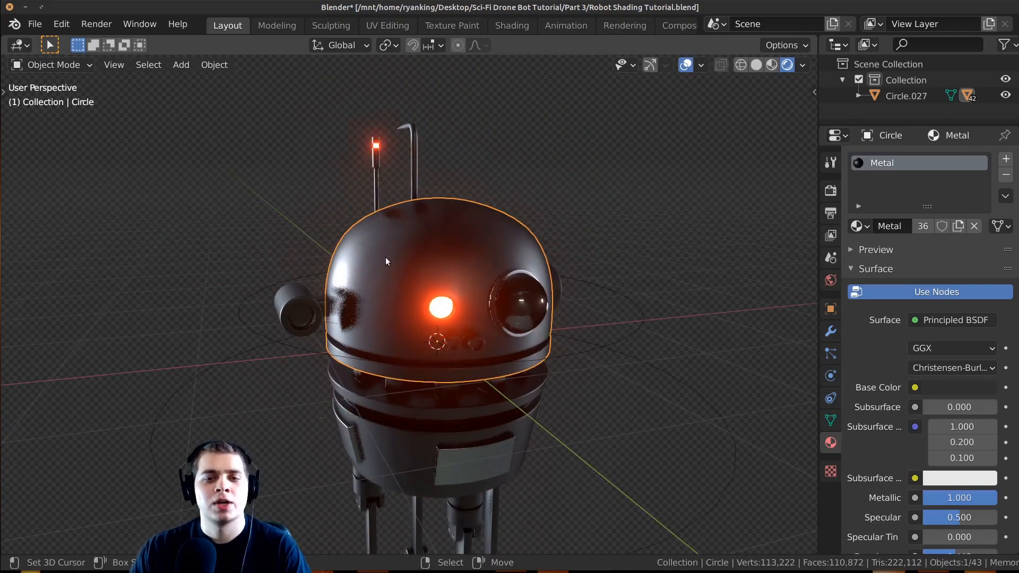
pyautogui.moveTo(517, 252); pyautogui.dragTo(610, 238, button='middle')
pyautogui.press('Tab')
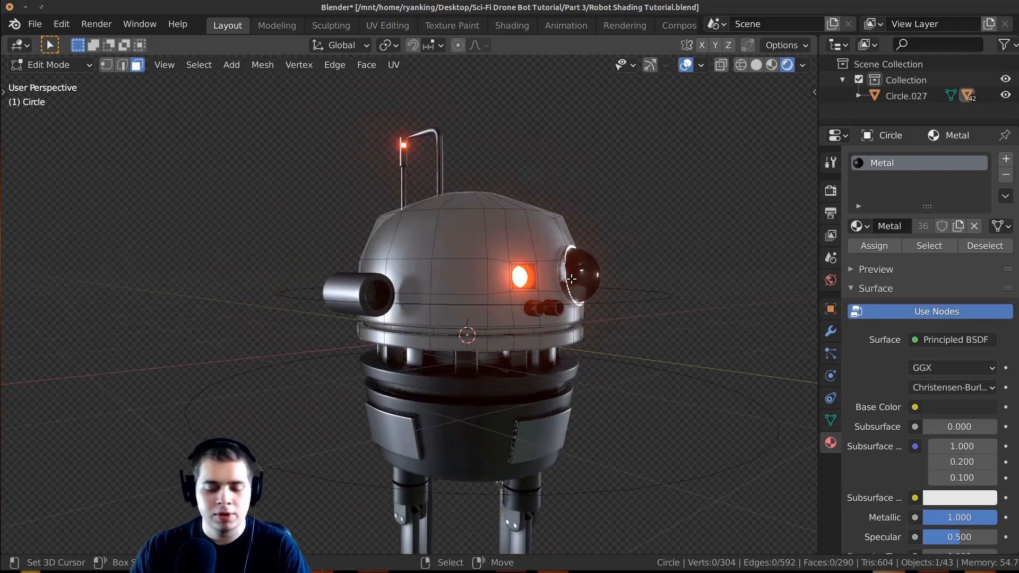
pyautogui.press('n')
pyautogui.click(730, 107)
pyautogui.press('n')
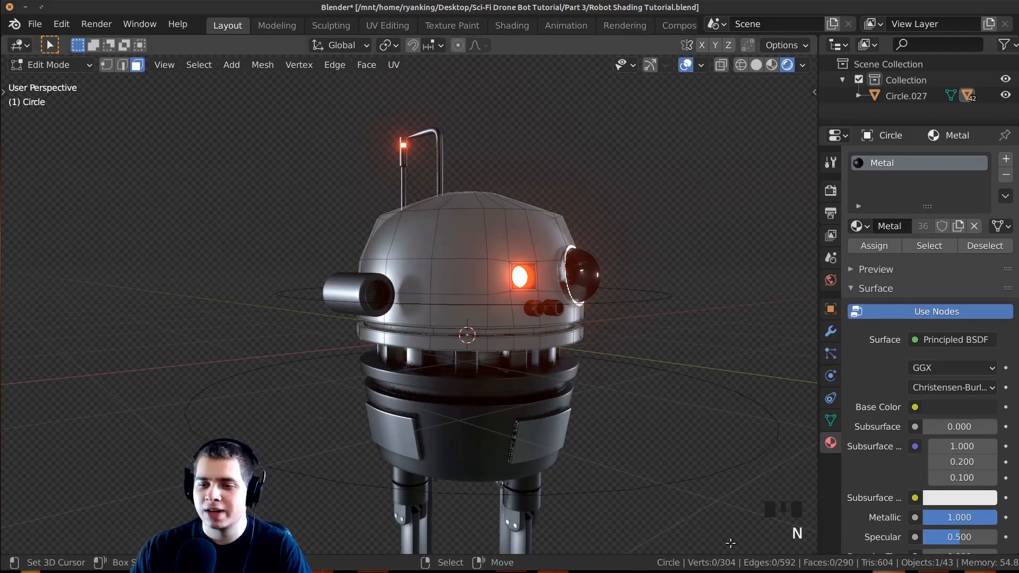
# Step: Switch to vertex selection and select the edge loop around the head dome's lower edge, just above the groove
pyautogui.keyDown('shift'); pyautogui.moveTo(532, 424); pyautogui.dragTo(496, 417, button='middle'); pyautogui.keyUp('shift')
pyautogui.scroll(1, 497, 416)
pyautogui.keyDown('shift'); pyautogui.moveTo(496, 416); pyautogui.dragTo(445, 372, button='middle'); pyautogui.keyUp('shift')
pyautogui.moveTo(445, 297); pyautogui.dragTo(436, 329, button='middle')
pyautogui.keyDown('shift'); pyautogui.moveTo(437, 314); pyautogui.dragTo(486, 295, button='middle'); pyautogui.keyUp('shift')
pyautogui.scroll(2, 416, 350)
pyautogui.press('1')
pyautogui.scroll(2, 454, 276)
pyautogui.keyDown('alt'); pyautogui.rightClick(456, 298); pyautogui.keyUp('alt')
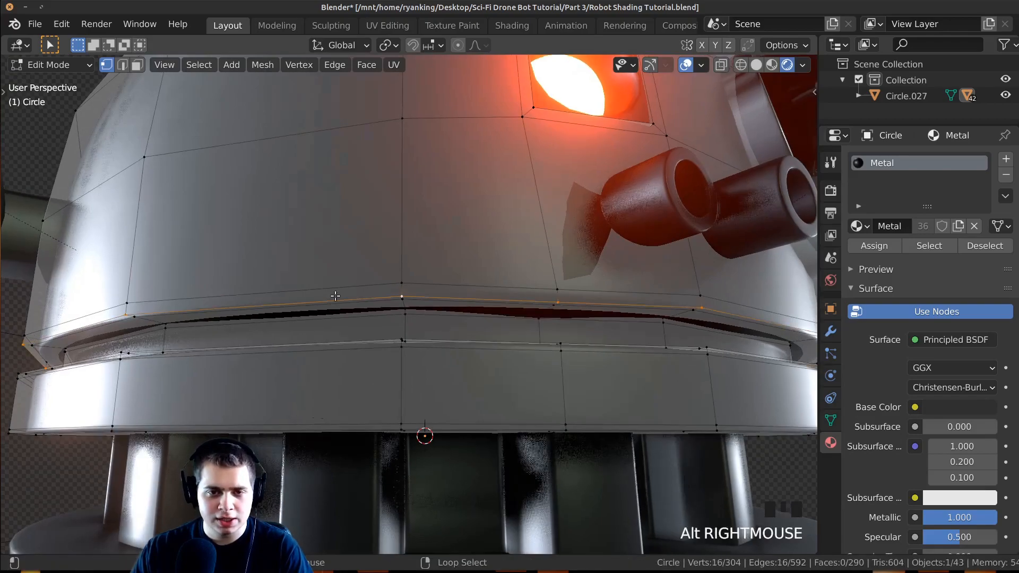
# Step: Add the edge loops along the bottom and top of the rim band below the groove to the selection
pyautogui.moveTo(425, 362); pyautogui.dragTo(509, 310, button='middle')
pyautogui.scroll(-2, 509, 310)
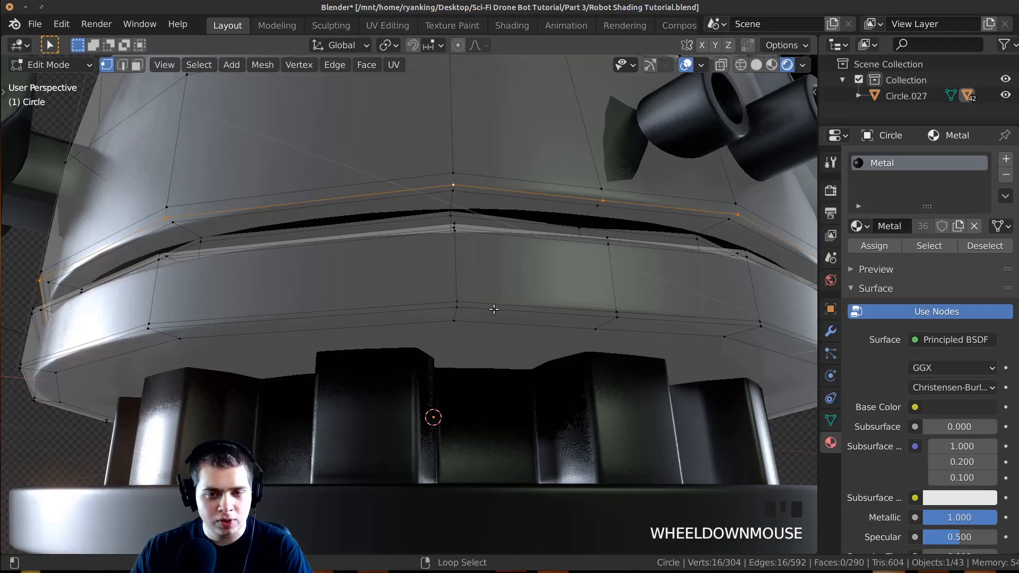
pyautogui.keyDown('alt'); pyautogui.keyDown('shift'); pyautogui.rightClick(493, 309); pyautogui.keyUp('shift'); pyautogui.keyUp('alt')
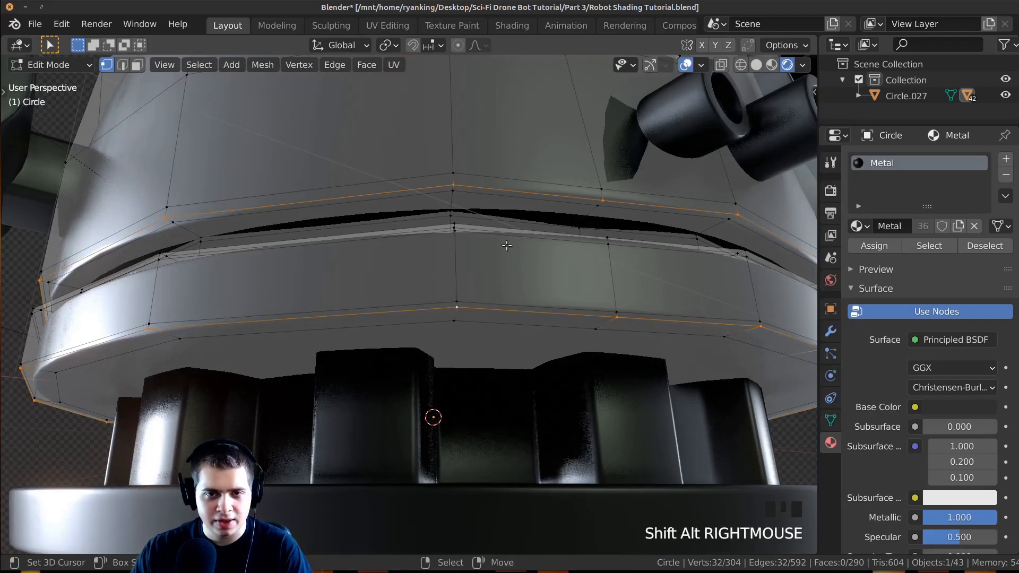
pyautogui.scroll(-2, 507, 235)
pyautogui.moveTo(405, 199); pyautogui.dragTo(392, 255, button='middle')
pyautogui.keyDown('shift'); pyautogui.moveTo(419, 393); pyautogui.dragTo(457, 341, button='middle'); pyautogui.keyUp('shift')
pyautogui.scroll(4, 443, 307)
pyautogui.scroll(1, 456, 360)
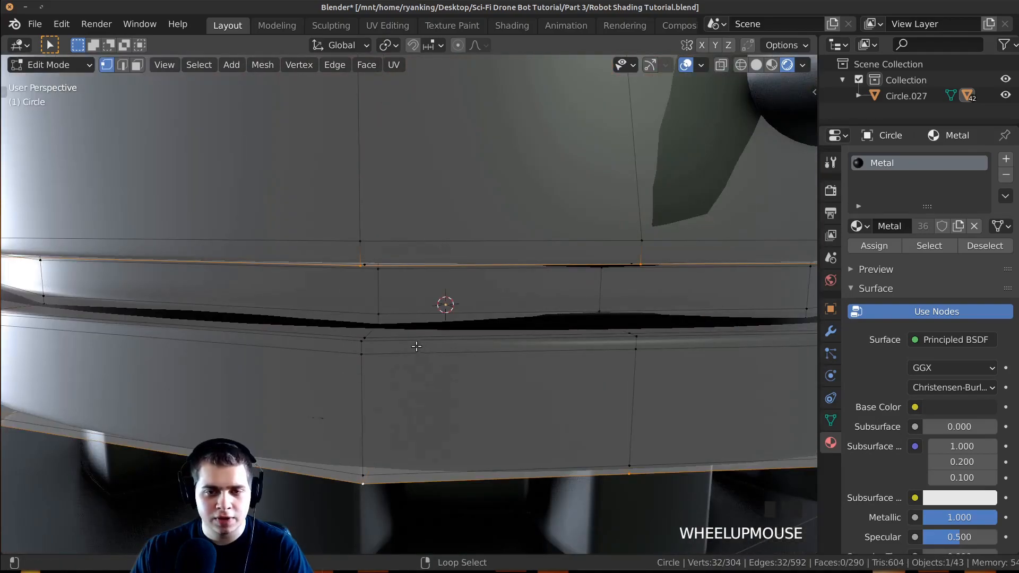
pyautogui.keyDown('alt'); pyautogui.keyDown('shift'); pyautogui.rightClick(397, 342); pyautogui.keyUp('shift'); pyautogui.keyUp('alt')
# Step: Mark the three selected edge loops around the head's base as seams
pyautogui.scroll(-6, 398, 342)
pyautogui.moveTo(397, 343); pyautogui.dragTo(458, 318, button='middle')
pyautogui.scroll(5, 456, 289)
pyautogui.scroll(-2, 462, 303)
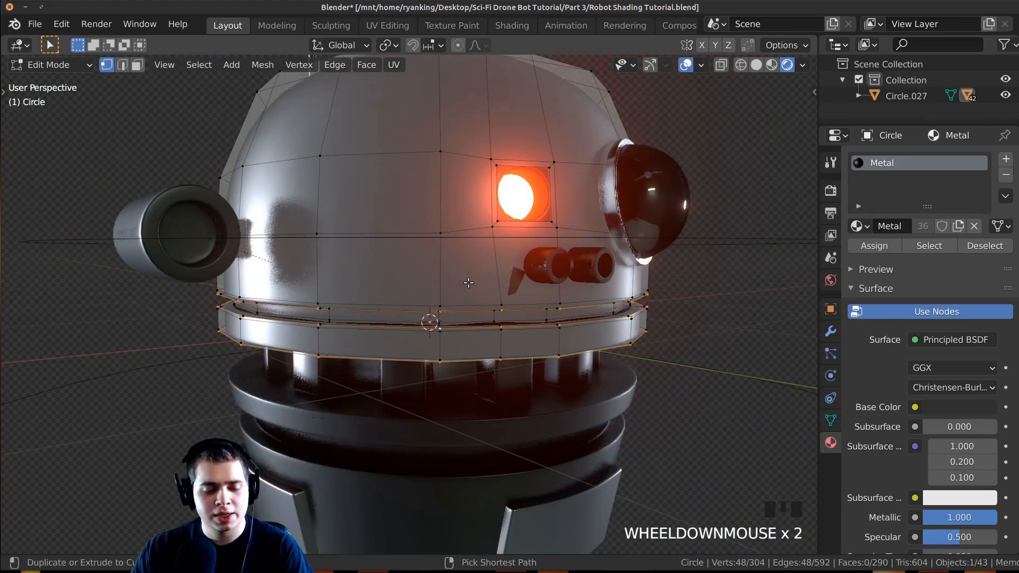
pyautogui.hotkey('ctrl', 'e')
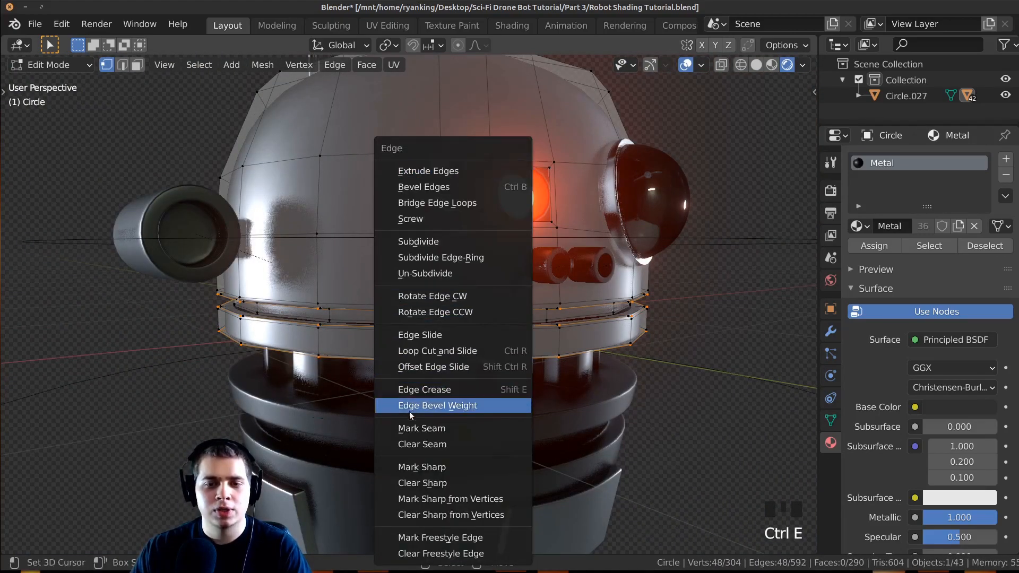
pyautogui.click(434, 430)
pyautogui.moveTo(418, 275); pyautogui.dragTo(418, 248, button='middle')
# Step: Select the entire head mesh and unwrap it along its seams
pyautogui.press('a')
pyautogui.press('a')
pyautogui.press('a')
pyautogui.press('a')
pyautogui.press('a')
pyautogui.keyDown('shift'); pyautogui.moveTo(457, 185); pyautogui.dragTo(413, 322, button='middle'); pyautogui.keyUp('shift')
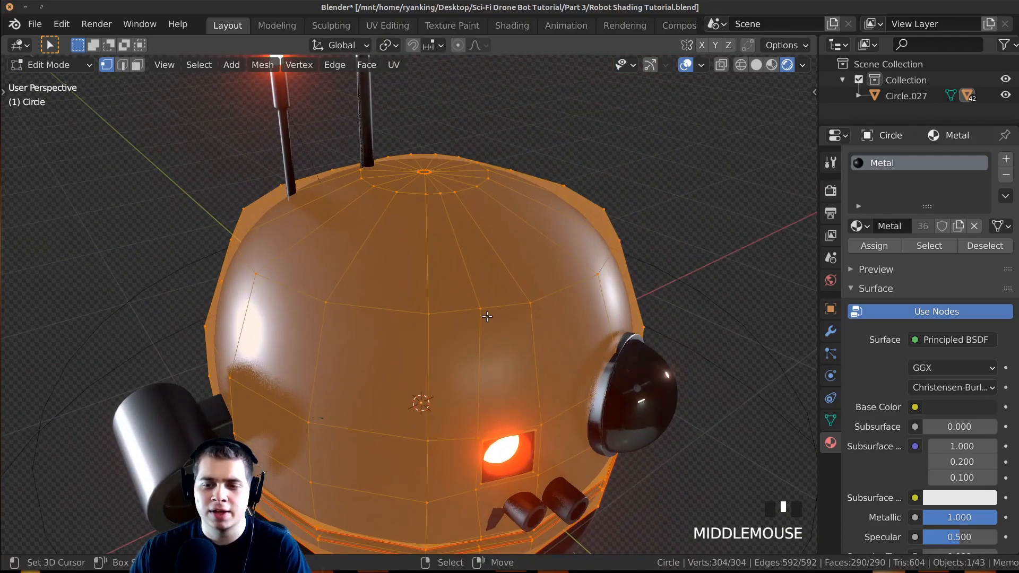
pyautogui.press('a')
pyautogui.press('a')
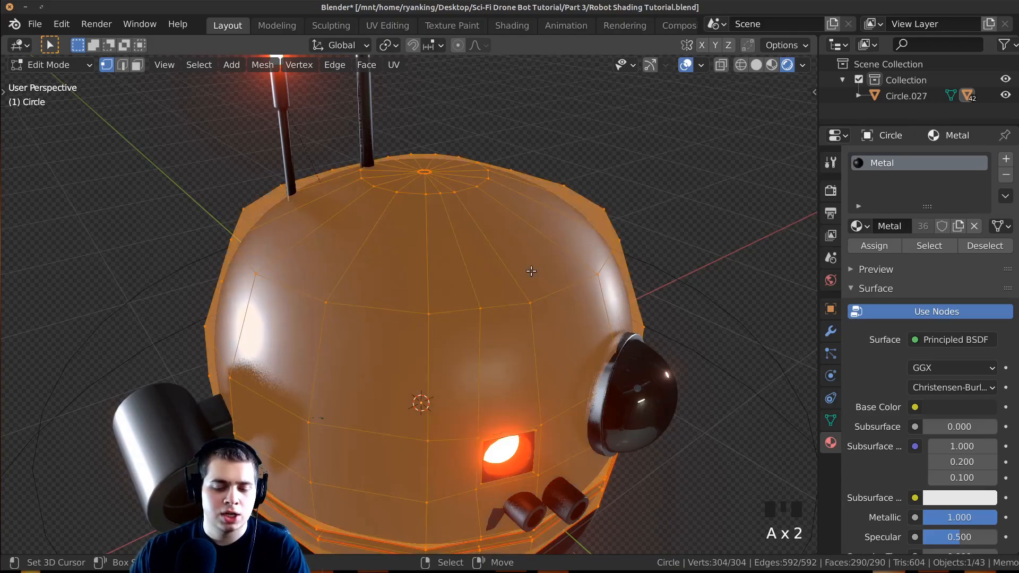
pyautogui.press('u')
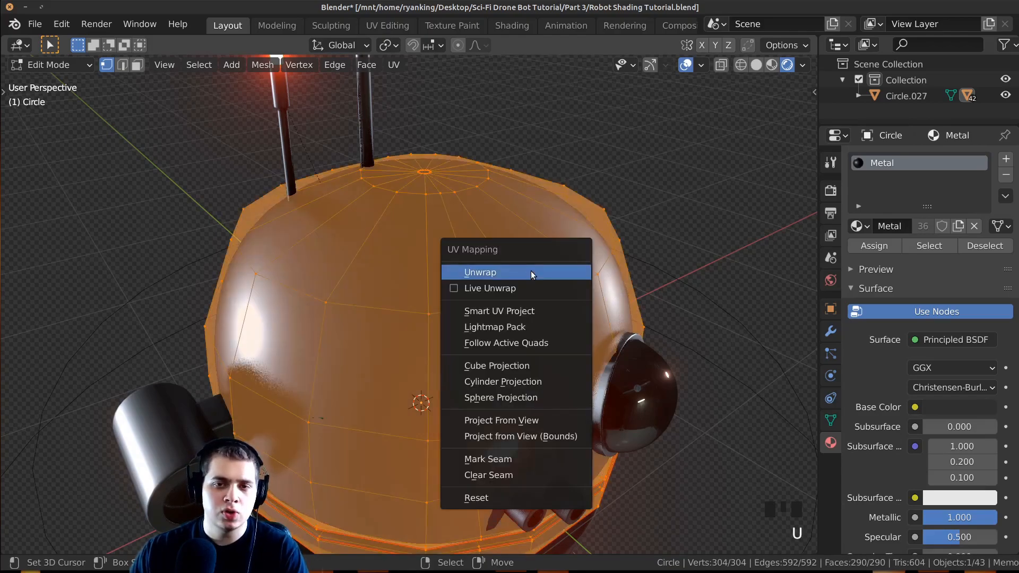
pyautogui.click(471, 273)
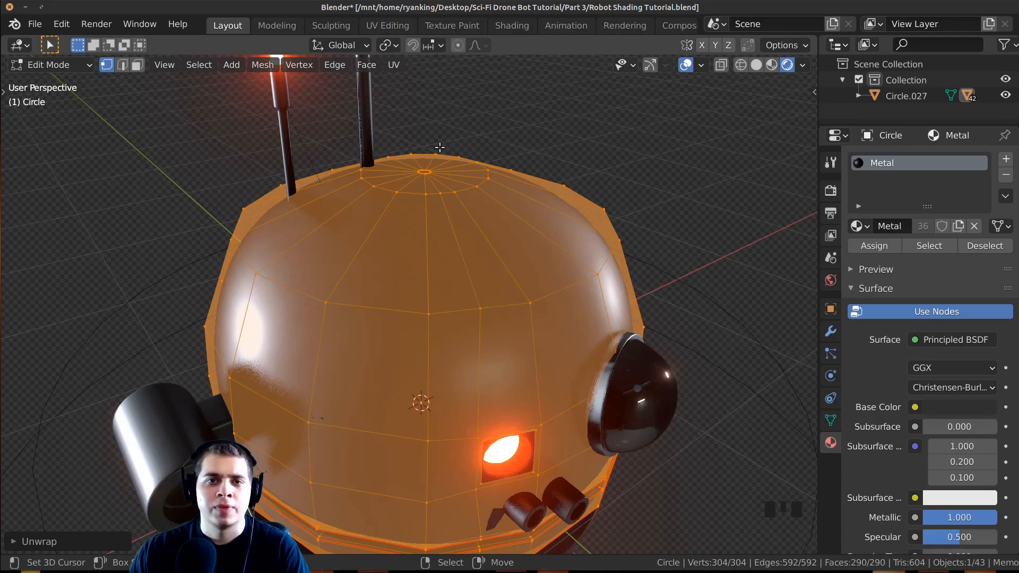
# Step: Switch to the UV Editing workspace and look over the head's unwrapped islands
pyautogui.click(386, 26)
pyautogui.scroll(5, 281, 290)
pyautogui.scroll(-1, 276, 262)
pyautogui.keyDown('shift'); pyautogui.moveTo(297, 253); pyautogui.dragTo(308, 262, button='middle'); pyautogui.keyUp('shift')
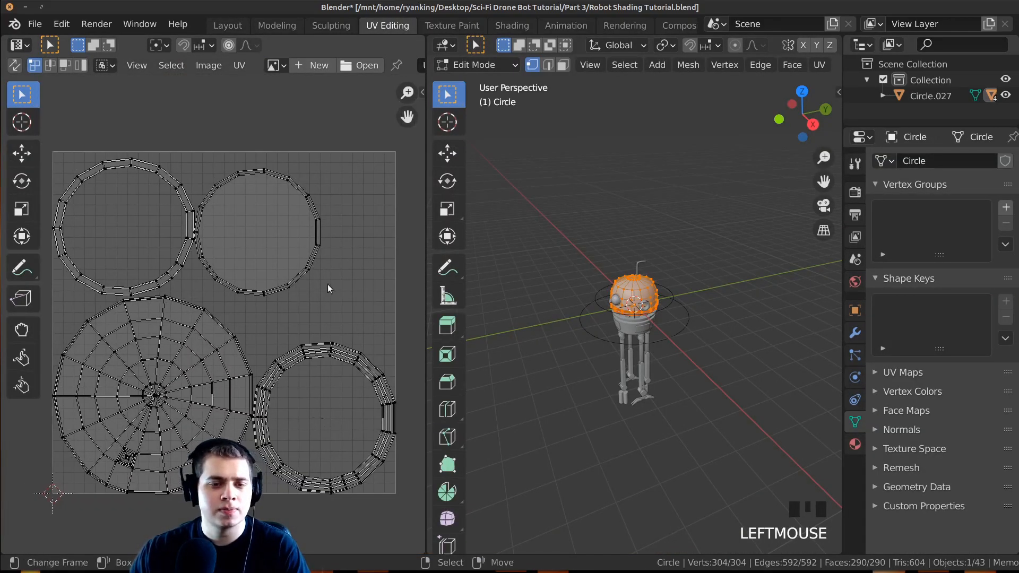
pyautogui.press('a')
pyautogui.press('a')
pyautogui.press('a')
pyautogui.press('a')
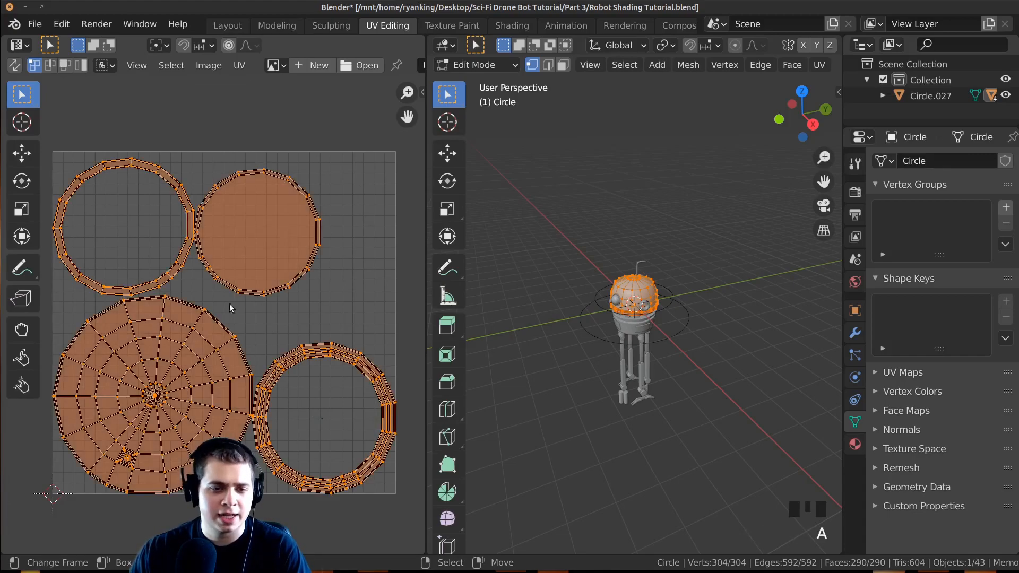
pyautogui.press('a')
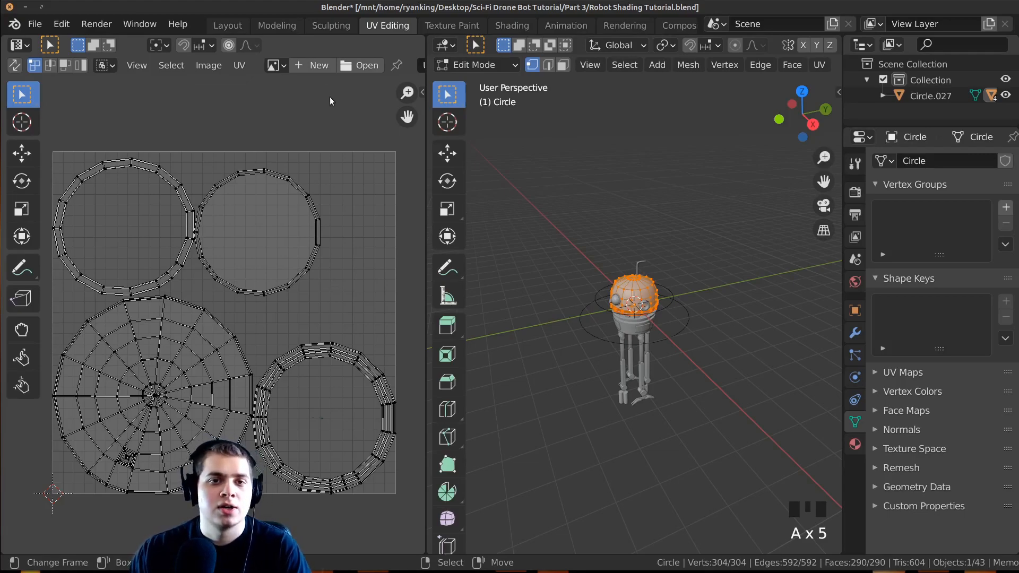
# Step: Create a new blank black image named Head Plates, 5000 px wide and 5000 px high
pyautogui.click(320, 67)
pyautogui.click(384, 97)
pyautogui.press('BackSpace')
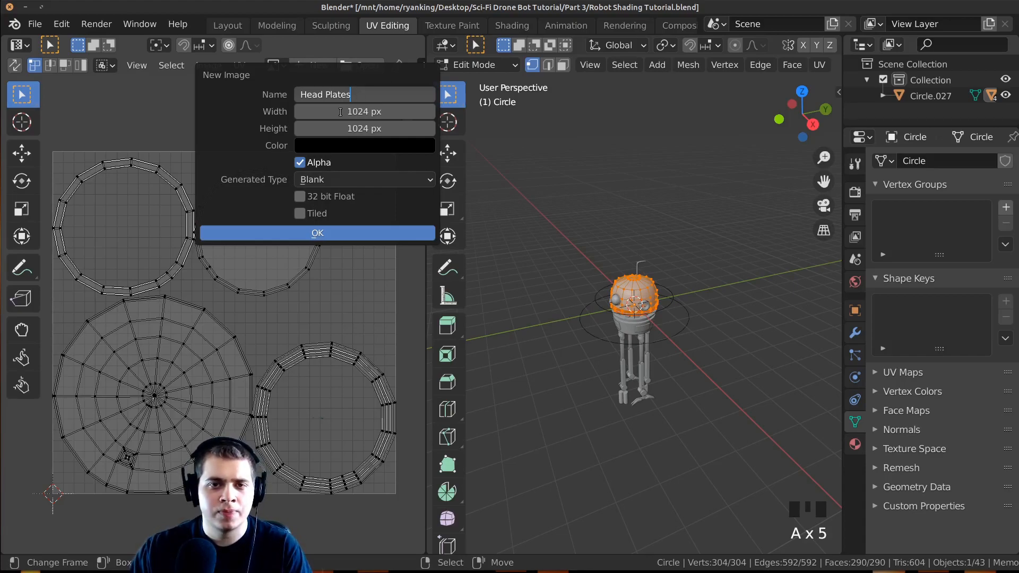
pyautogui.press('Return')
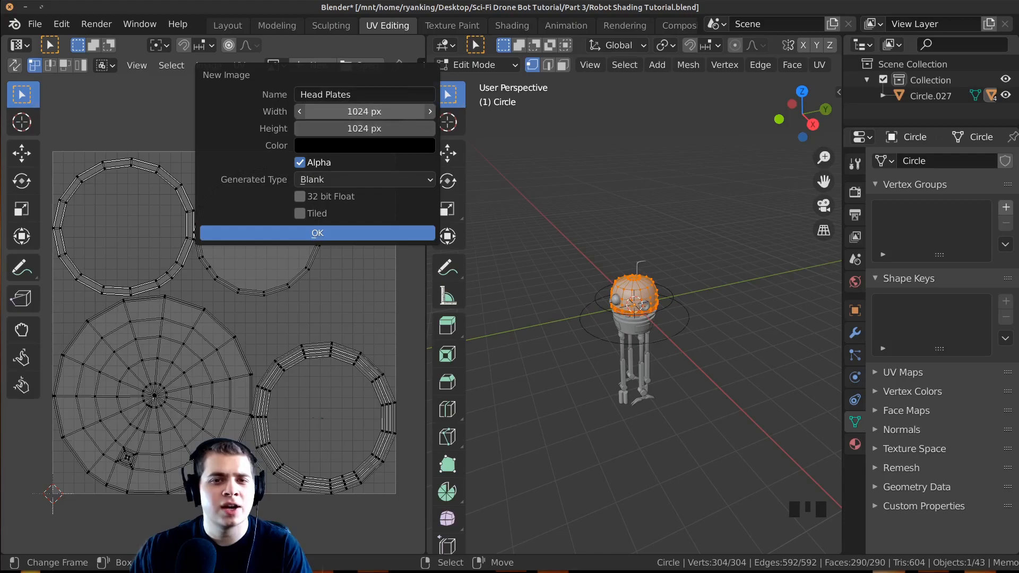
pyautogui.click(349, 111)
pyautogui.click(262, 114)
pyautogui.click(315, 111)
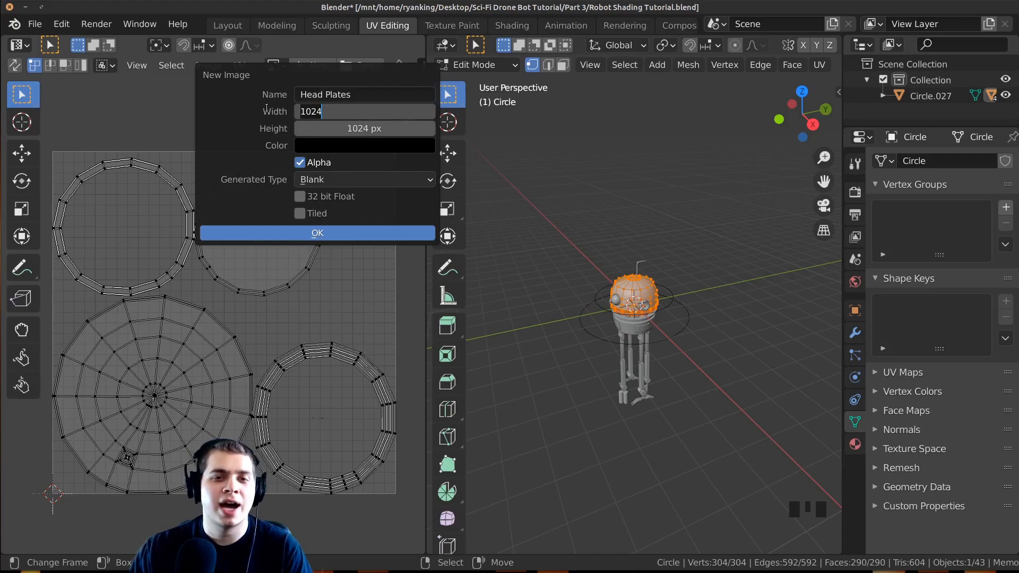
pyautogui.write('5000')
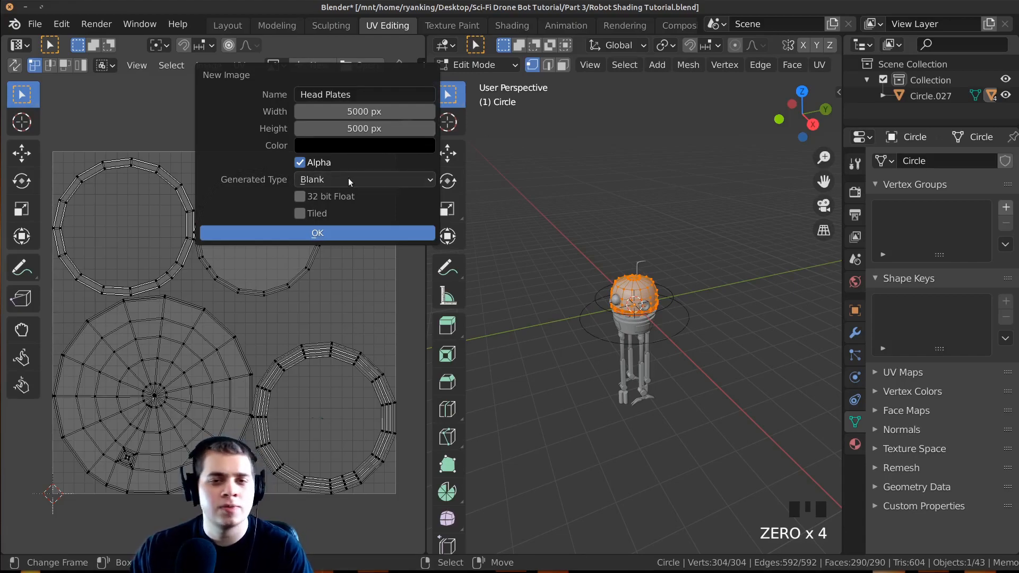
pyautogui.click(322, 144)
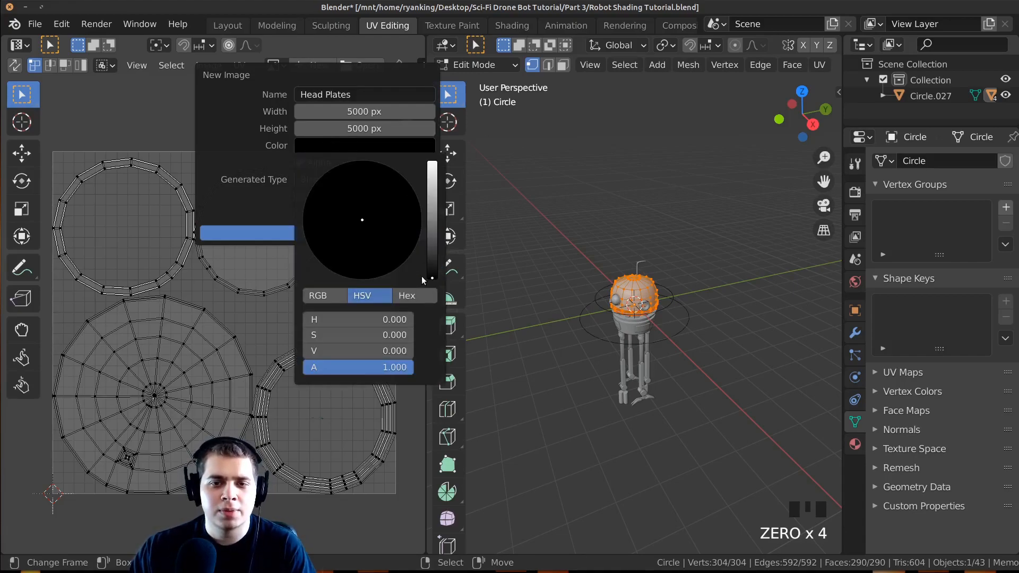
pyautogui.click(292, 231)
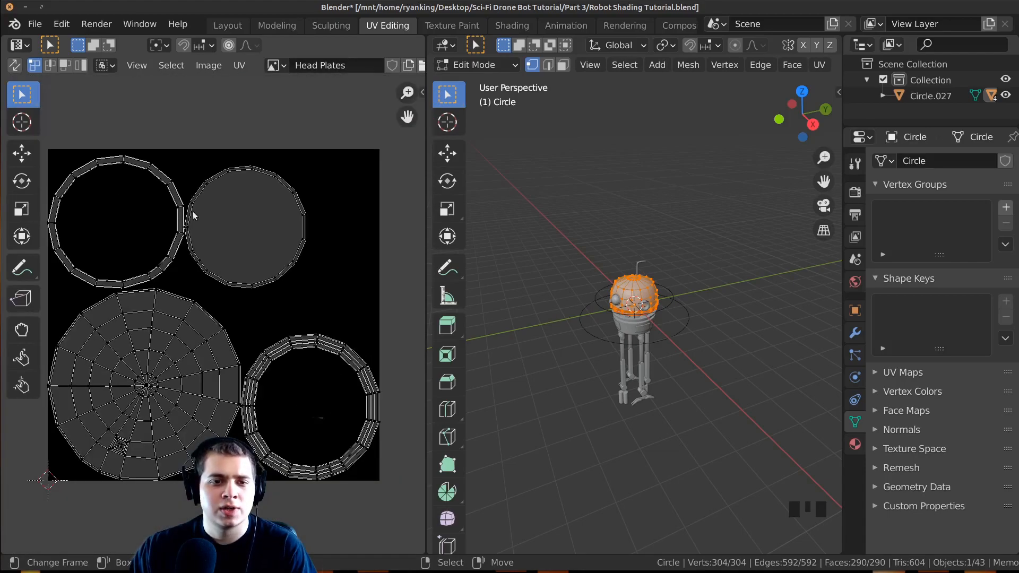
# Step: Make sure Head Plates is the image shown behind the UVs and inspect the island layout up close
pyautogui.click(272, 67)
pyautogui.click(308, 91)
pyautogui.moveTo(255, 269); pyautogui.dragTo(241, 313, button='middle')
pyautogui.scroll(1, 276, 260)
pyautogui.scroll(-1, 273, 269)
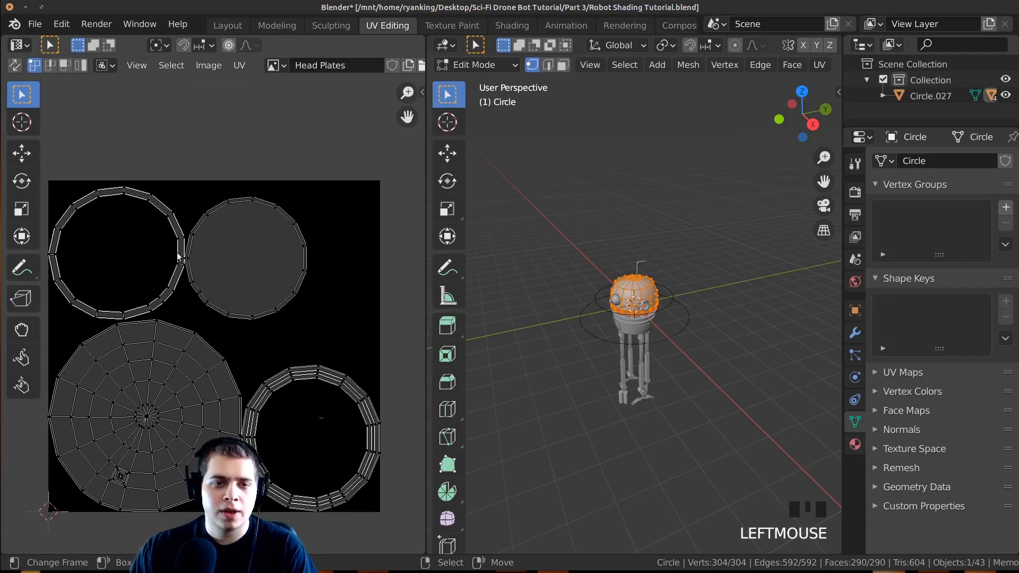
pyautogui.scroll(1, 255, 317)
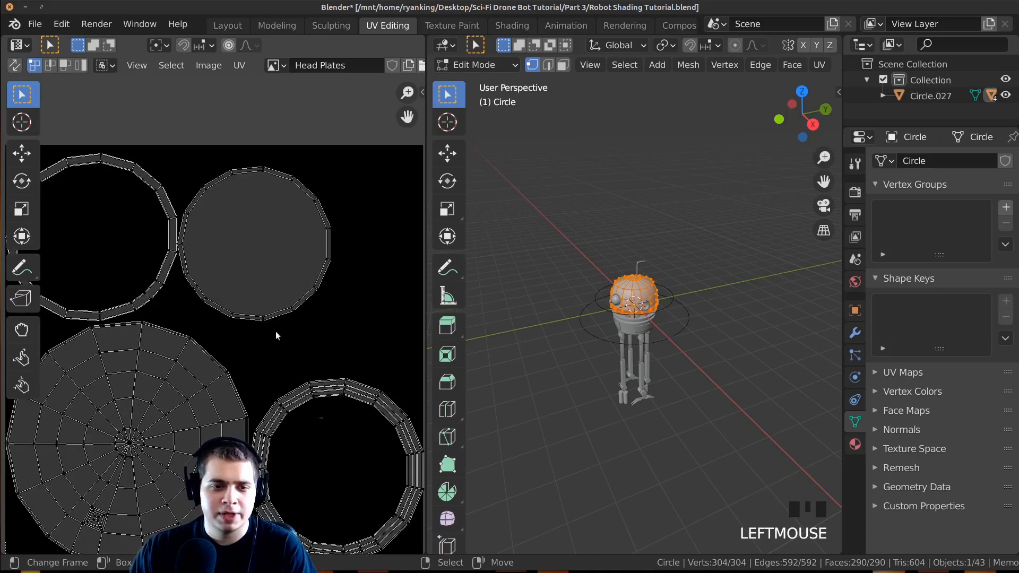
pyautogui.scroll(1, 284, 317)
pyautogui.scroll(5, 597, 283)
pyautogui.moveTo(598, 283)
pyautogui.mouseDown(button='middle')
pyautogui.moveTo(562, 301)
pyautogui.moveTo(584, 298)
pyautogui.mouseUp(button='middle')
pyautogui.moveTo(307, 339); pyautogui.dragTo(278, 356, button='middle')
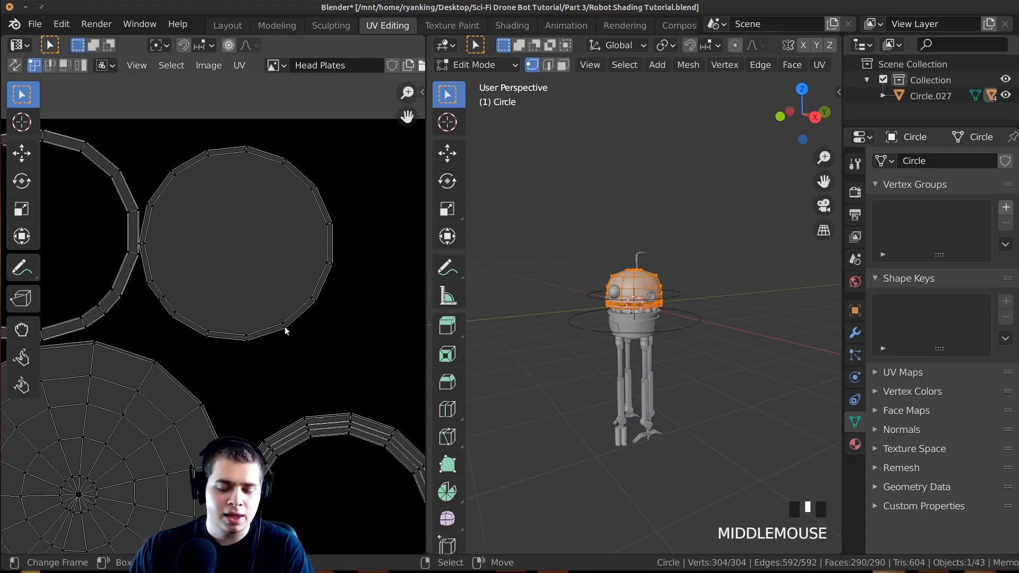
# Step: Shrink the solid disc UV island and place it inside the thick ring island
pyautogui.press('l')
pyautogui.press('Home')
pyautogui.press('s')
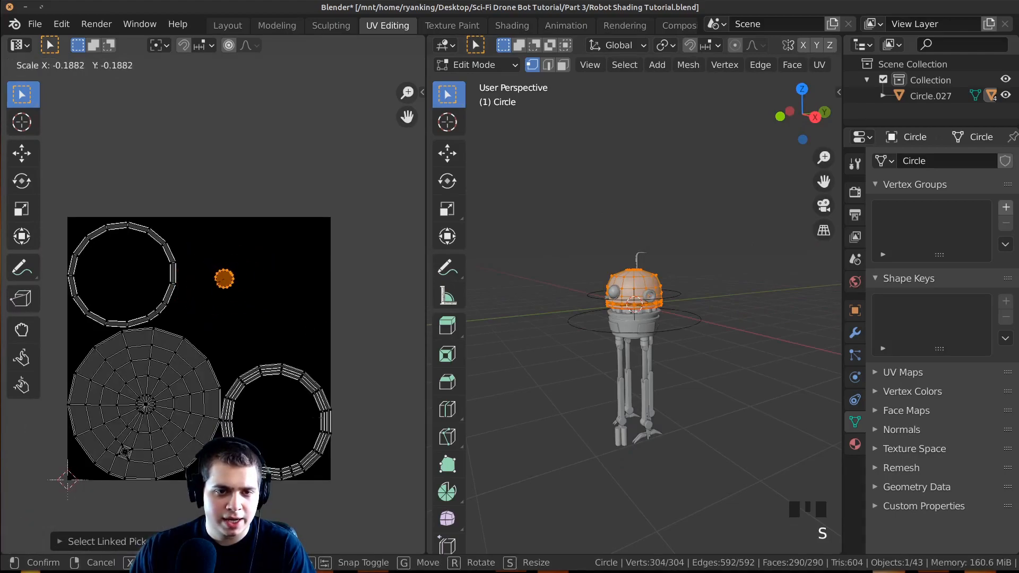
pyautogui.click(232, 332)
pyautogui.press('g')
pyautogui.click(260, 417)
pyautogui.press('s')
pyautogui.click(284, 119)
pyautogui.press('s')
pyautogui.click(342, 65)
pyautogui.press('g')
pyautogui.click(337, 62)
pyautogui.press('s')
pyautogui.click(362, 544)
pyautogui.press('g')
pyautogui.click(359, 546)
pyautogui.hotkey('alt', 'a')
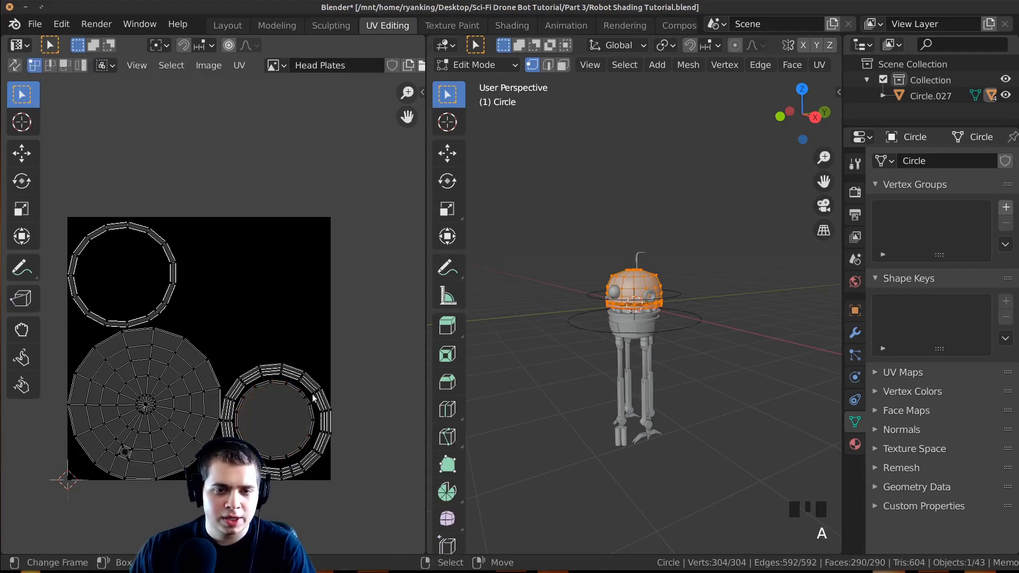
# Step: Move the thick ring and its inner disc together into the image's upper right corner and enlarge them slightly
pyautogui.press('l')
pyautogui.press('l')
pyautogui.press('s')
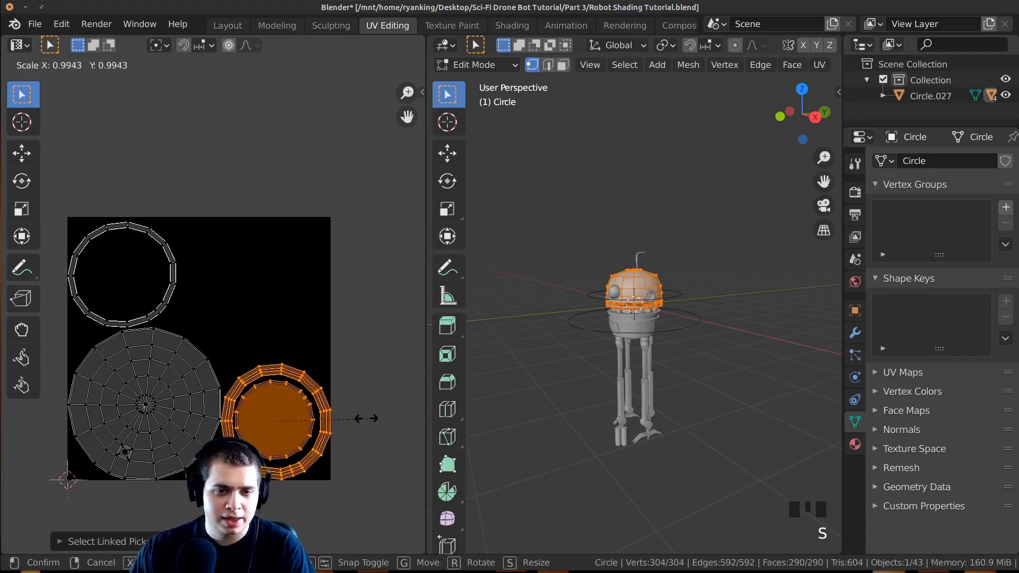
pyautogui.click(361, 417)
pyautogui.press('g')
pyautogui.press('s')
pyautogui.click(366, 292)
pyautogui.press('g')
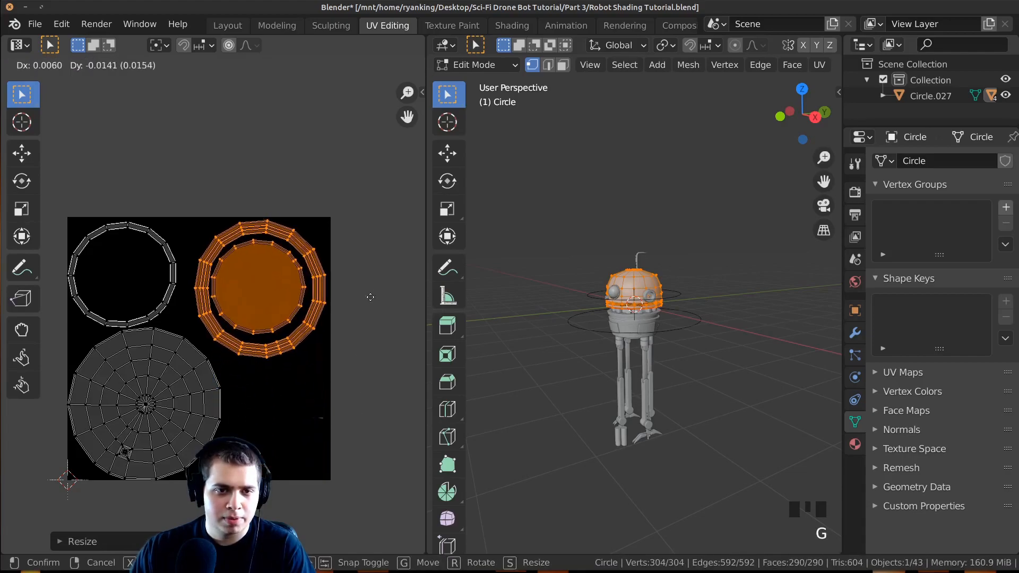
pyautogui.click(371, 303)
# Step: Enlarge the dome's UV island and position it inside the lower left corner of the image
pyautogui.hotkey('alt', 'a')
pyautogui.press('l')
pyautogui.press('s')
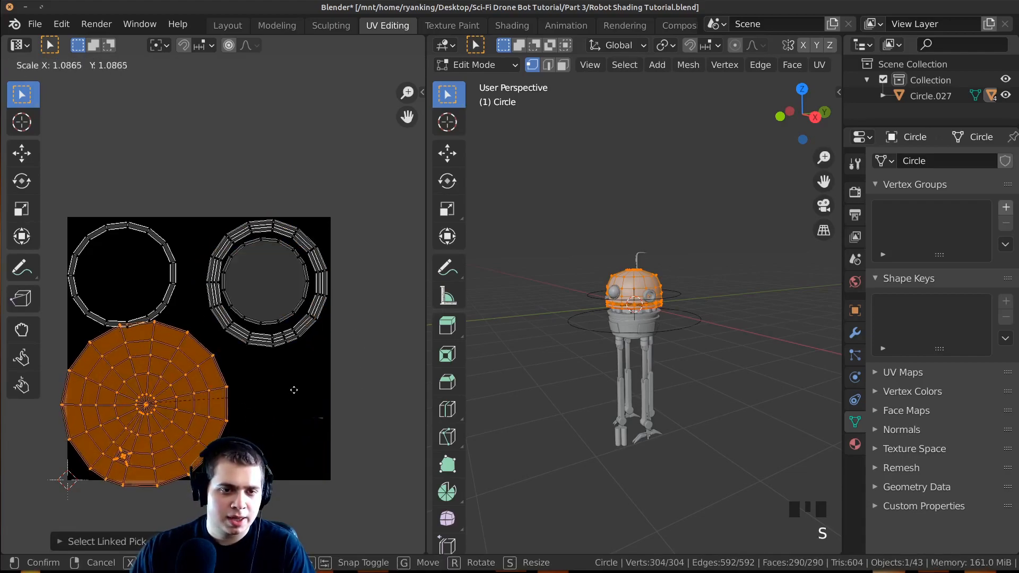
pyautogui.click(228, 382)
pyautogui.press('g')
pyautogui.click(236, 386)
pyautogui.press('s')
pyautogui.click(223, 380)
pyautogui.press('g')
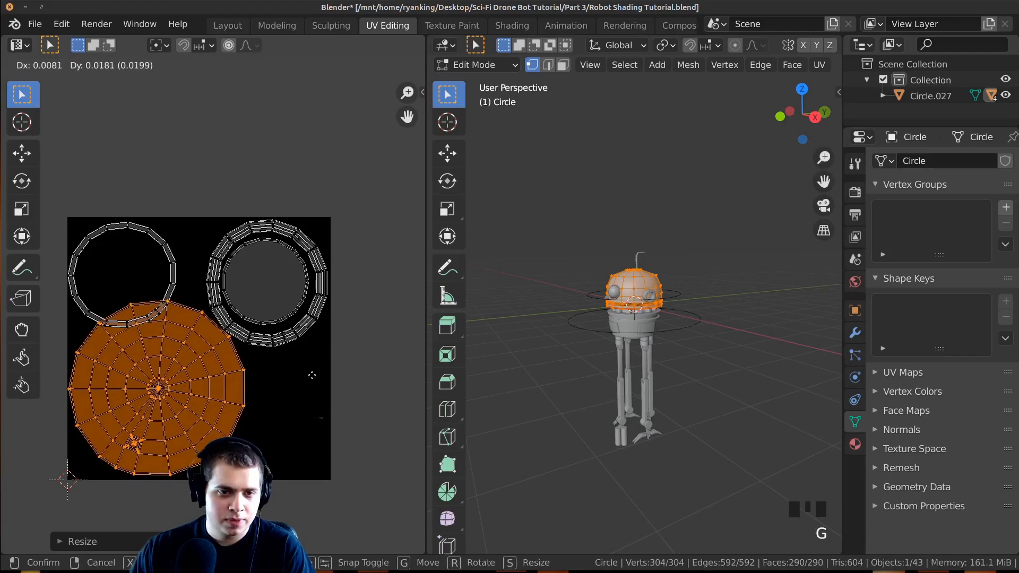
pyautogui.click(223, 380)
pyautogui.press('s')
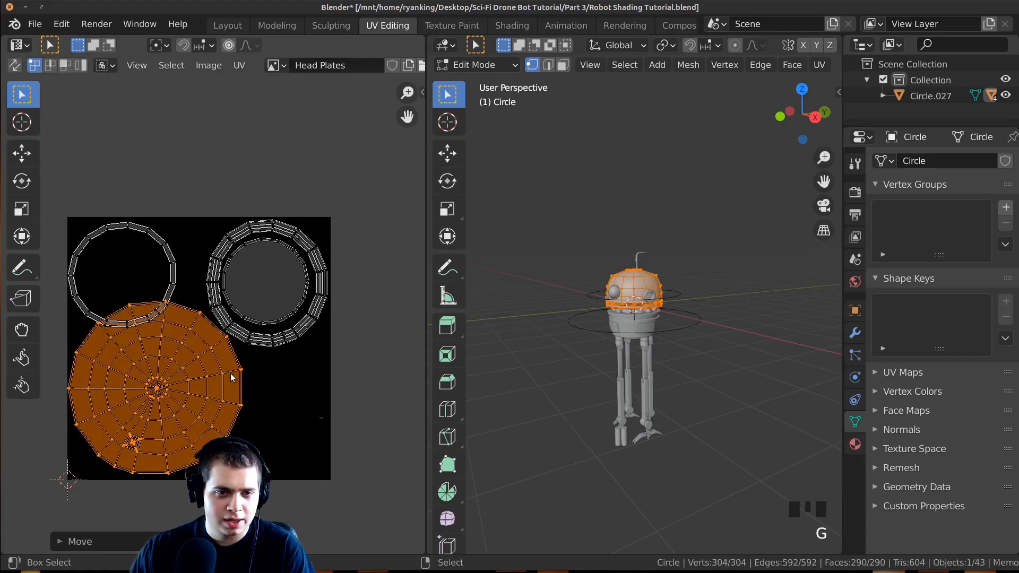
pyautogui.click(243, 373)
pyautogui.hotkey('alt', 'a')
pyautogui.press('l')
pyautogui.press('l')
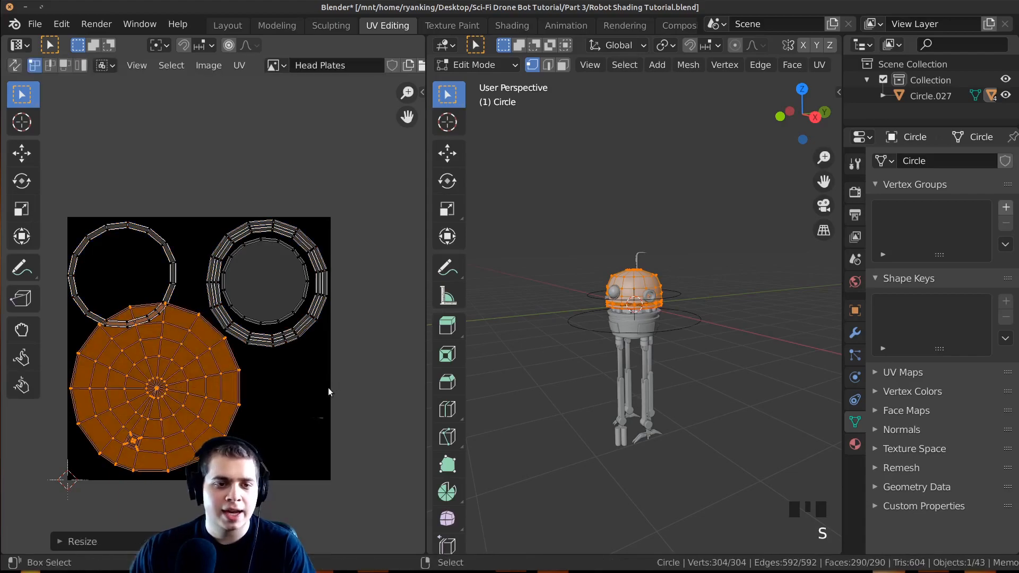
pyautogui.press('g')
pyautogui.click(330, 387)
# Step: Scale down the thin ring UV island and move it into the image's upper left corner, clear of the dome island
pyautogui.scroll(1, 152, 258)
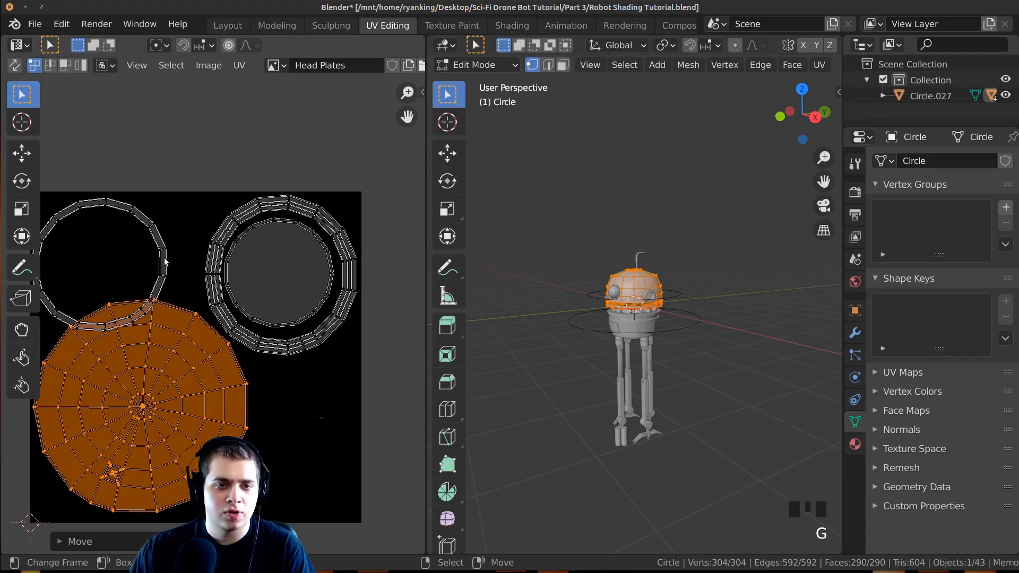
pyautogui.rightClick(161, 252)
pyautogui.press('l')
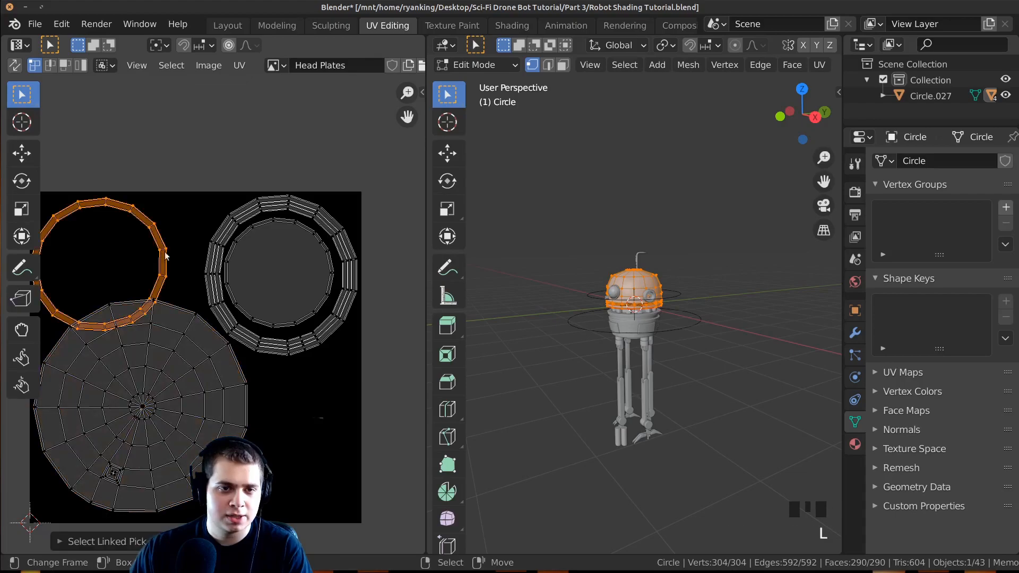
pyautogui.scroll(-2, 162, 253)
pyautogui.press('s')
pyautogui.click(183, 223)
pyautogui.press('g')
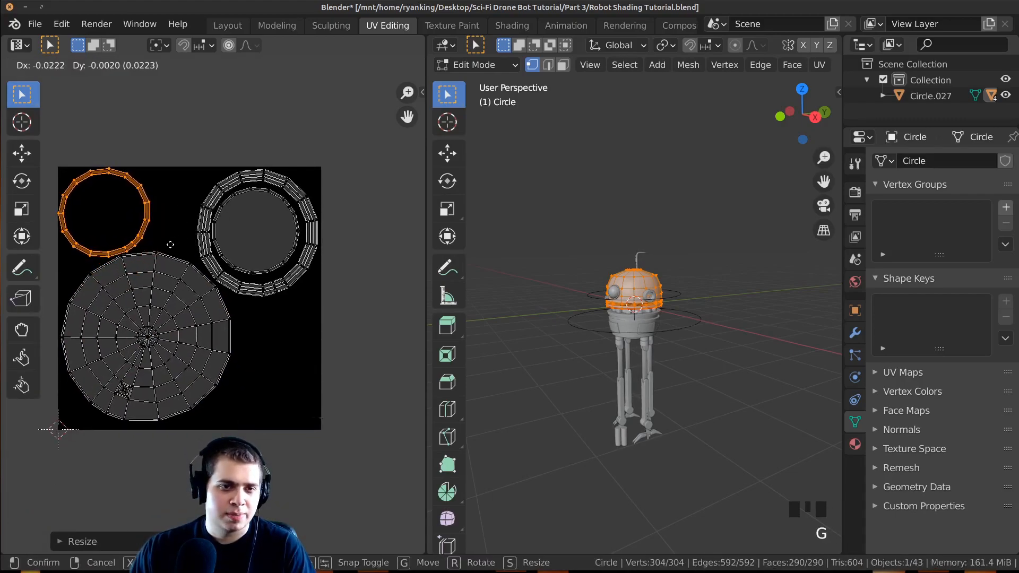
pyautogui.click(170, 245)
# Step: Review the head's rearranged UV layout over the Head Plates image
pyautogui.press('Tab')
pyautogui.press('Tab')
pyautogui.press('a')
pyautogui.press('a')
pyautogui.press('a')
pyautogui.scroll(1, 271, 272)
pyautogui.press('a')
pyautogui.moveTo(233, 260); pyautogui.dragTo(227, 263, button='middle')
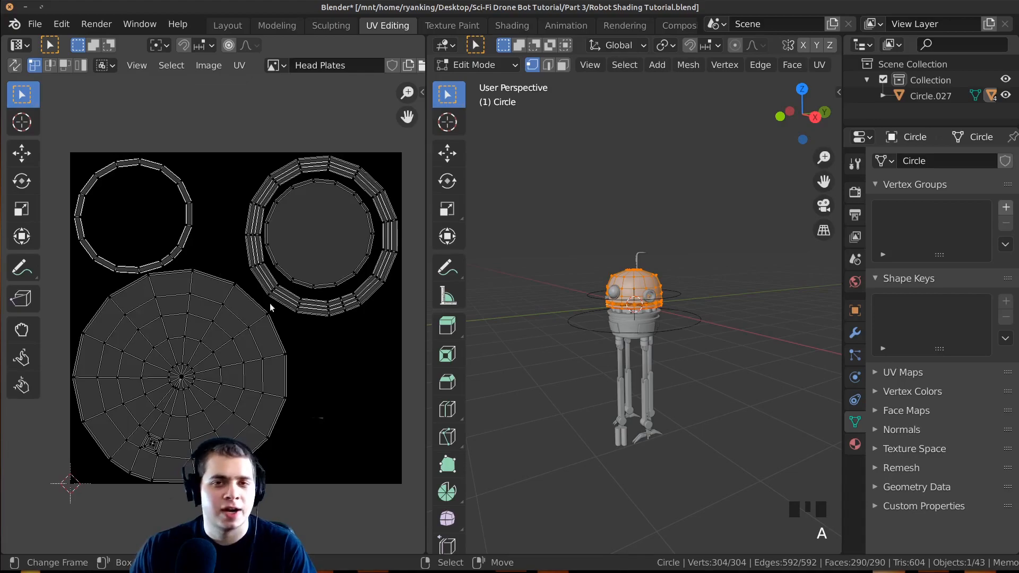
pyautogui.moveTo(278, 223); pyautogui.dragTo(276, 224, button='middle')
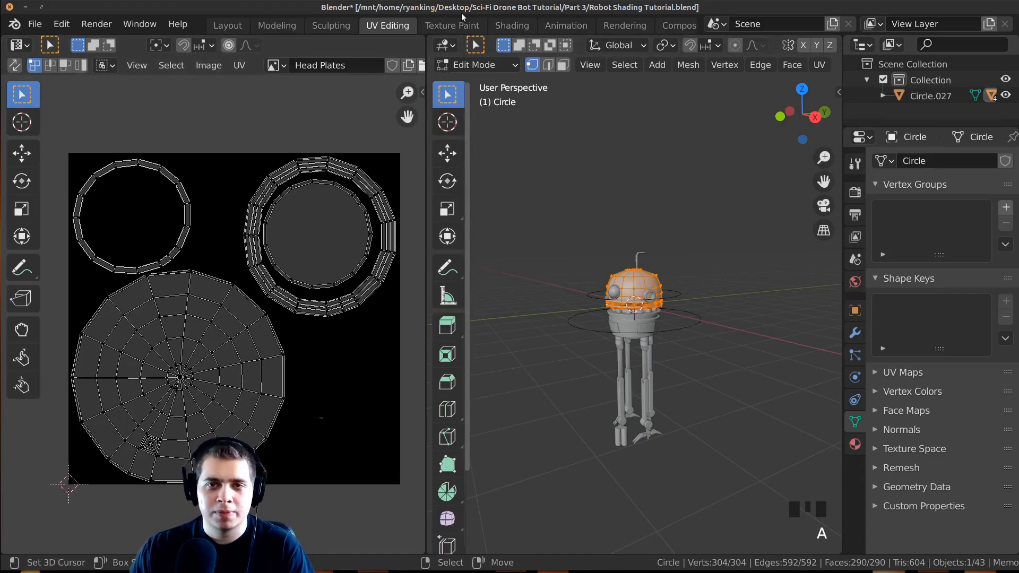
# Step: In the Shading workspace, give the robot's head dome its own copy of the Metal material and name it Head
pyautogui.click(511, 25)
pyautogui.moveTo(289, 125); pyautogui.dragTo(454, 225, button='middle')
pyautogui.scroll(2, 379, 320)
pyautogui.keyDown('shift'); pyautogui.moveTo(446, 187); pyautogui.dragTo(508, 230, button='middle'); pyautogui.keyUp('shift')
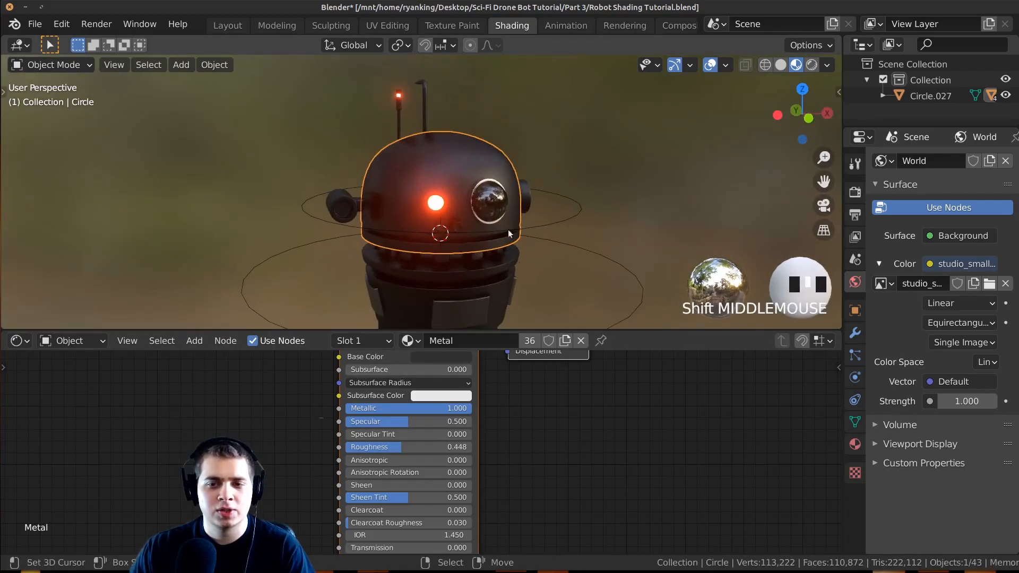
pyautogui.click(565, 342)
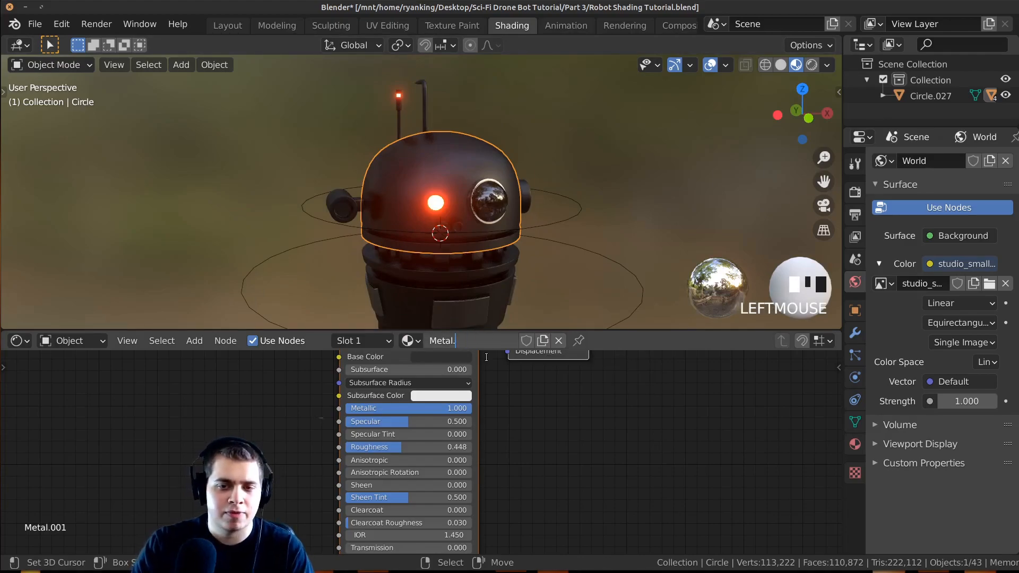
pyautogui.write('Hea')
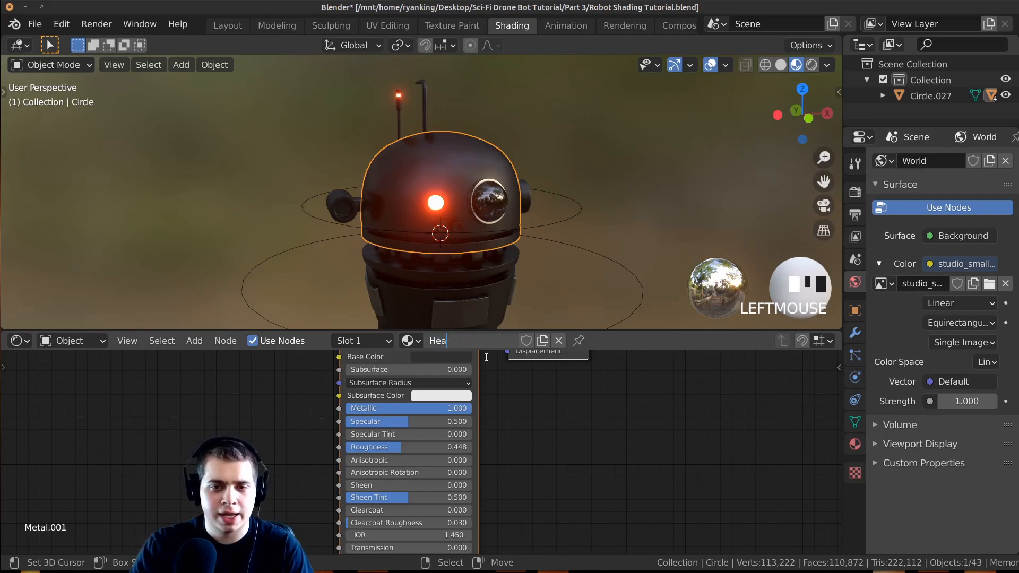
pyautogui.write('d')
pyautogui.press('Return')
# Step: Check which materials the robot's legs, body and head dome use by selecting the parts one after another
pyautogui.scroll(1, 485, 355)
pyautogui.keyDown('shift'); pyautogui.moveTo(547, 301); pyautogui.dragTo(542, 279, button='middle'); pyautogui.keyUp('shift')
pyautogui.keyDown('shift'); pyautogui.moveTo(482, 322); pyautogui.dragTo(468, 256, button='middle'); pyautogui.keyUp('shift')
pyautogui.rightClick(461, 268)
pyautogui.rightClick(396, 276)
pyautogui.rightClick(488, 292)
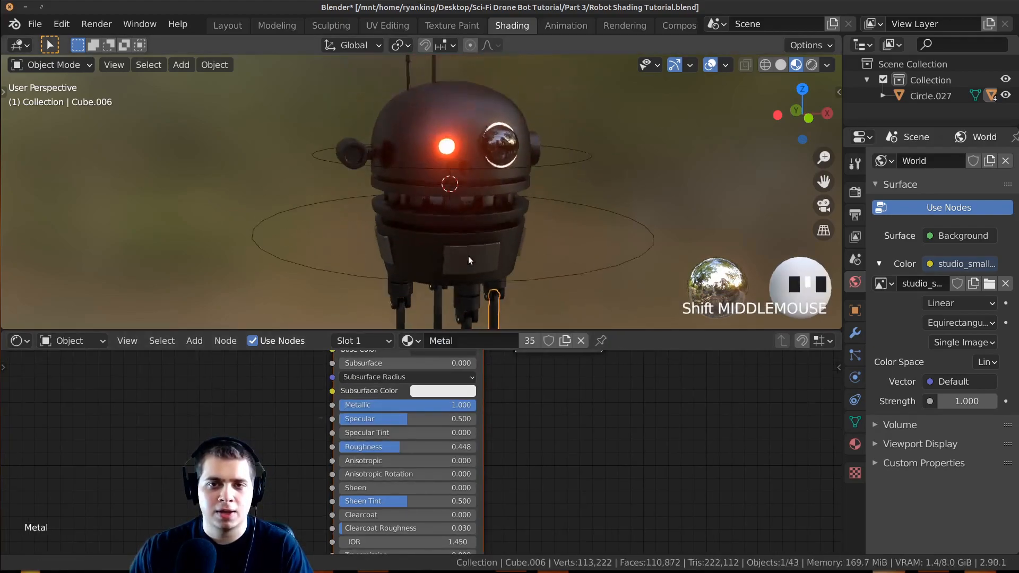
pyautogui.rightClick(462, 101)
pyautogui.scroll(2, 469, 200)
pyautogui.moveTo(484, 195); pyautogui.dragTo(534, 264, button='middle')
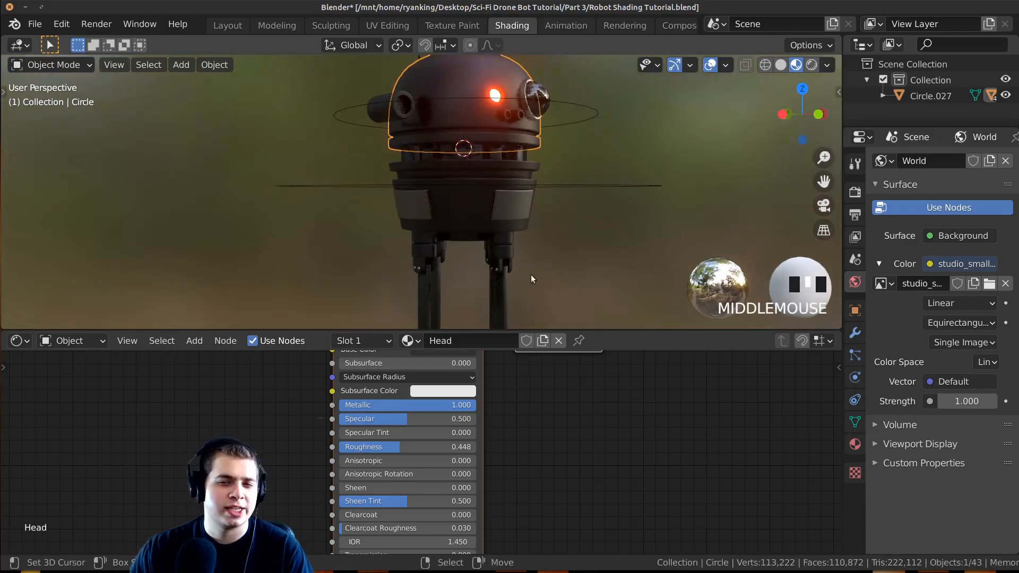
pyautogui.rightClick(497, 295)
pyautogui.rightClick(468, 65)
pyautogui.keyDown('shift'); pyautogui.moveTo(485, 111); pyautogui.dragTo(449, 183, button='middle'); pyautogui.keyUp('shift')
pyautogui.scroll(1, 484, 137)
pyautogui.keyDown('shift'); pyautogui.moveTo(482, 208); pyautogui.dragTo(453, 212, button='middle'); pyautogui.keyUp('shift')
# Step: Give the lower body shell its own copy of the Metal material, name it Body, and check the leg parts' material
pyautogui.rightClick(497, 205)
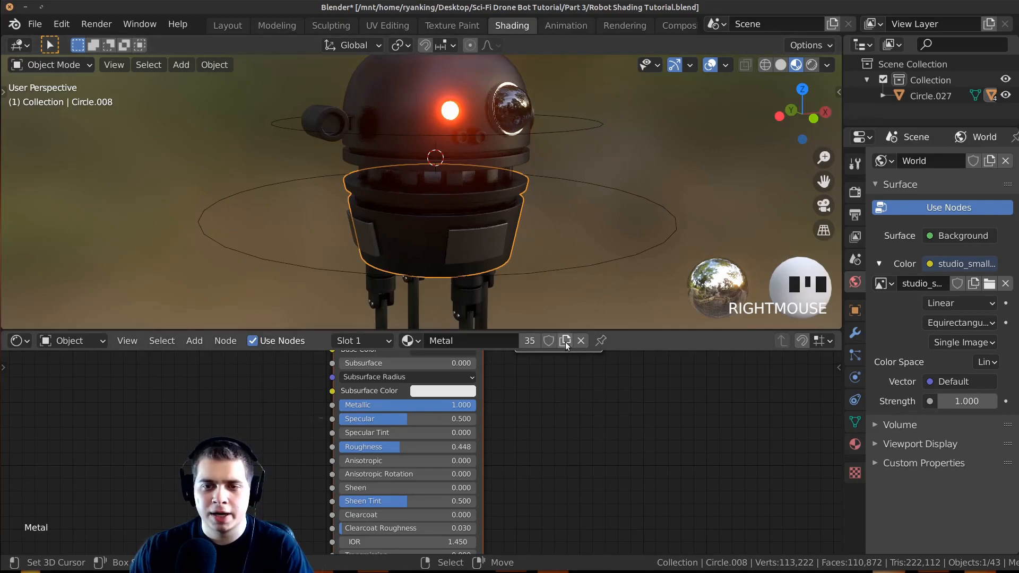
pyautogui.click(566, 342)
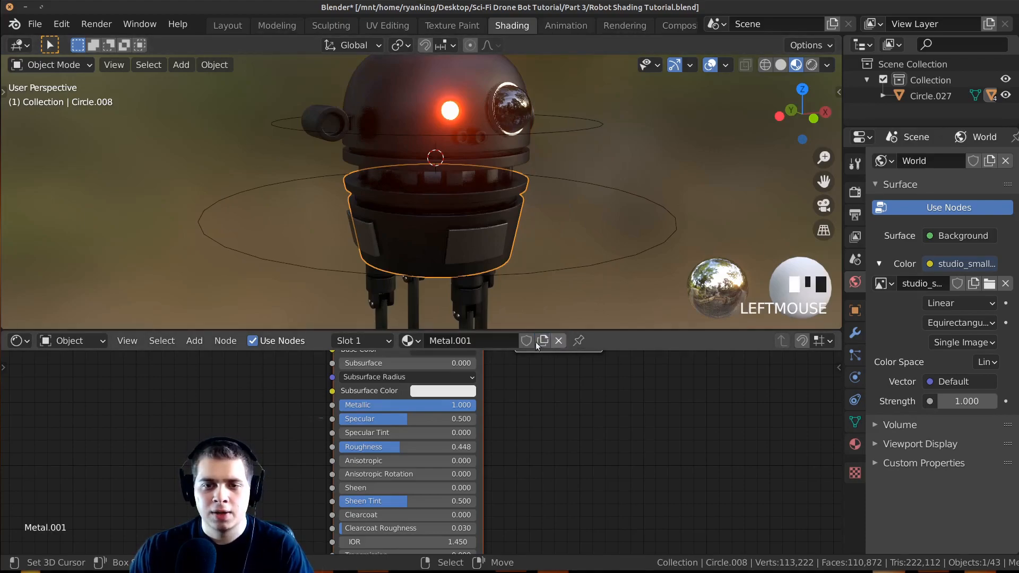
pyautogui.doubleClick(476, 338)
pyautogui.write('Bod')
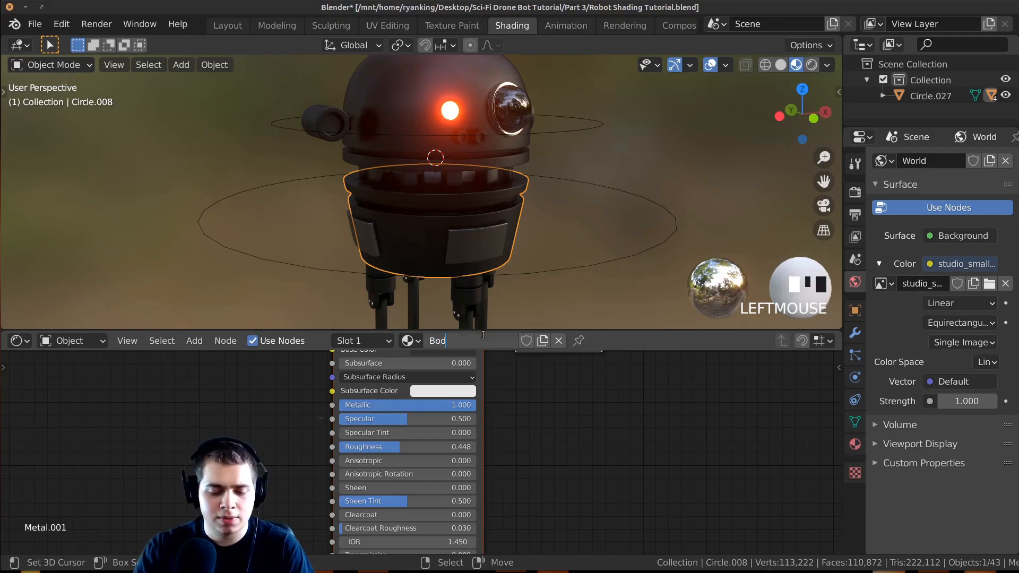
pyautogui.write('y')
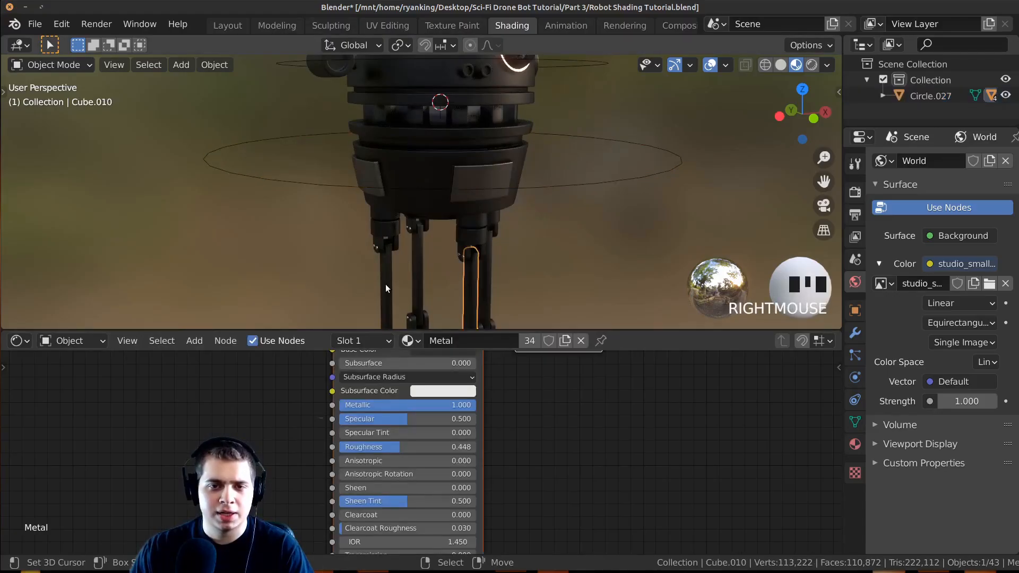
pyautogui.rightClick(381, 249)
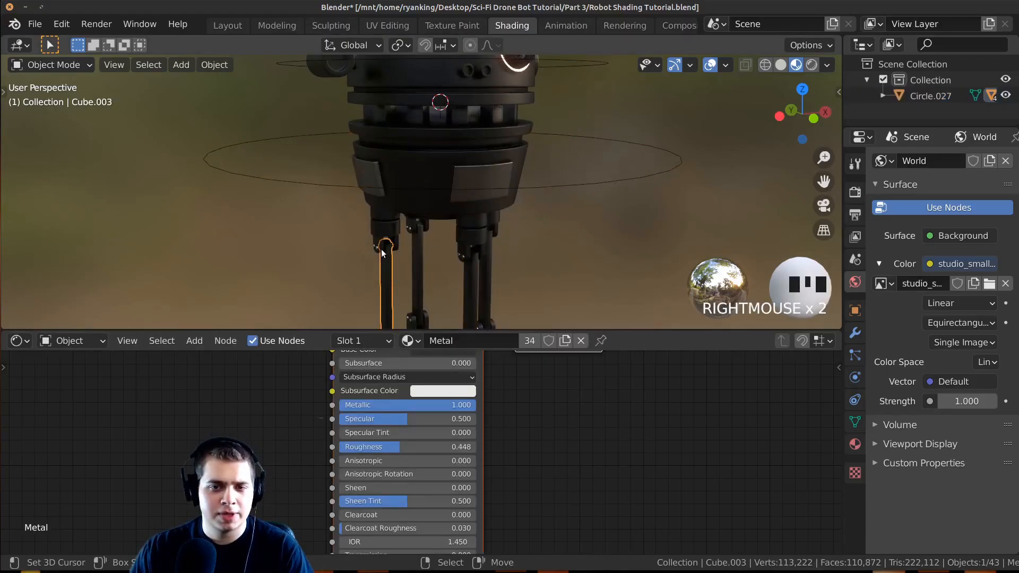
pyautogui.rightClick(408, 234)
pyautogui.rightClick(415, 165)
# Step: Select the head dome and add an Image Texture node ahead of the Principled BSDF in its Head material
pyautogui.keyDown('shift'); pyautogui.moveTo(408, 74); pyautogui.dragTo(427, 242, button='middle'); pyautogui.keyUp('shift')
pyautogui.rightClick(390, 127)
pyautogui.scroll(-3, 403, 142)
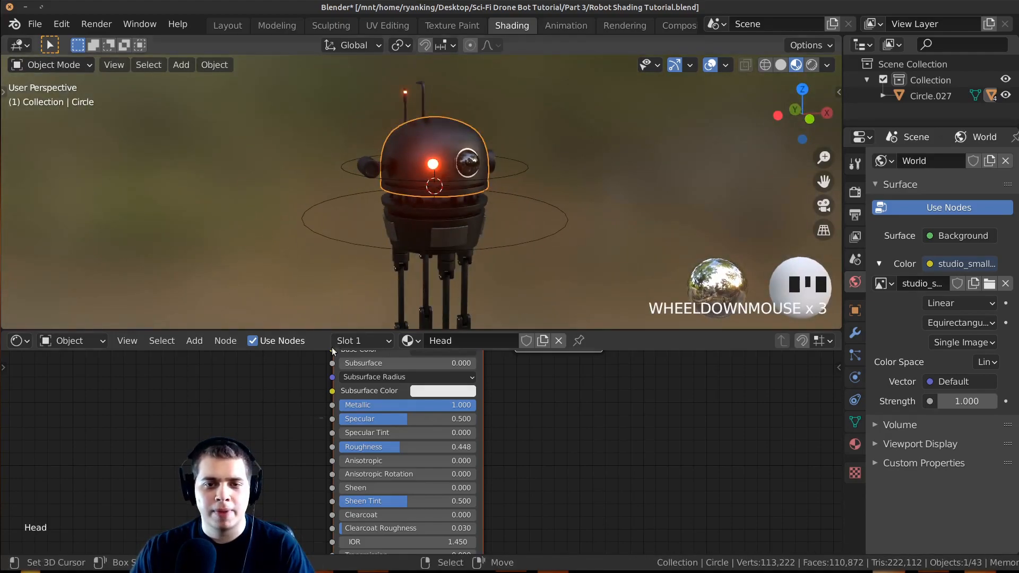
pyautogui.scroll(-4, 319, 416)
pyautogui.moveTo(319, 416); pyautogui.dragTo(383, 460, button='middle')
pyautogui.scroll(1, 383, 460)
pyautogui.scroll(-1, 307, 361)
pyautogui.moveTo(307, 361); pyautogui.dragTo(361, 378, button='middle')
pyautogui.hotkey('shift', 'a')
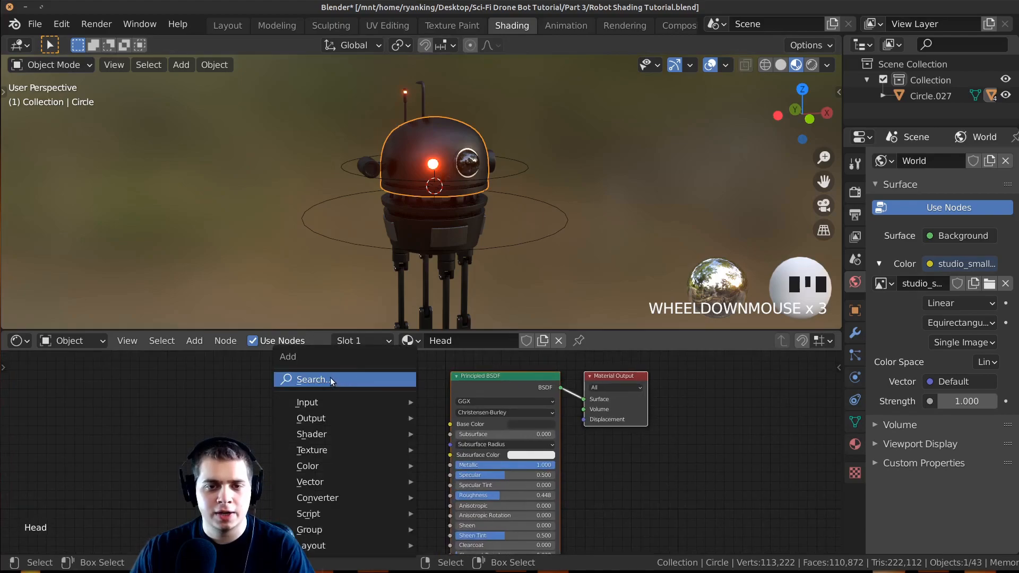
pyautogui.click(330, 380)
pyautogui.write('im')
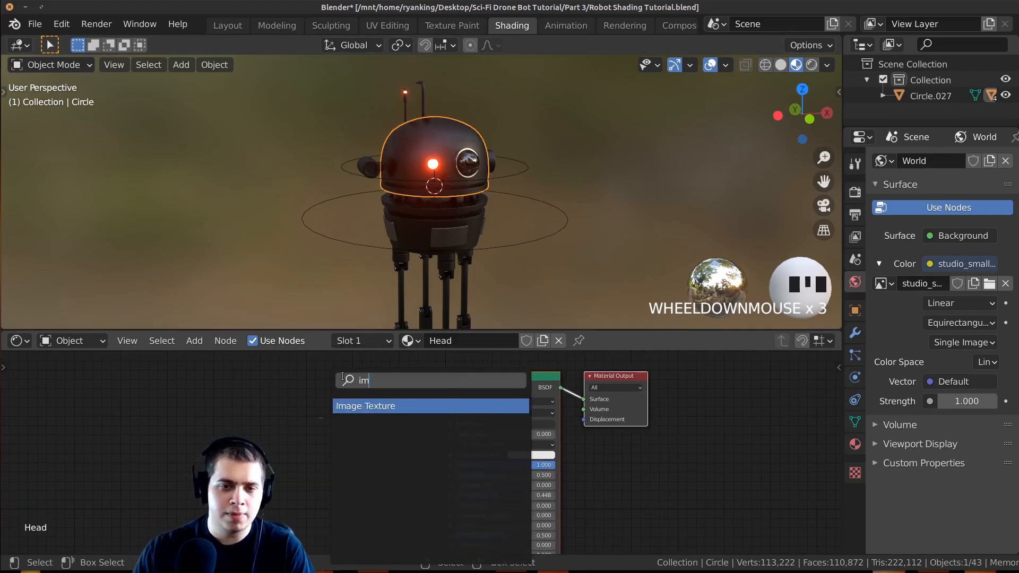
pyautogui.click(375, 408)
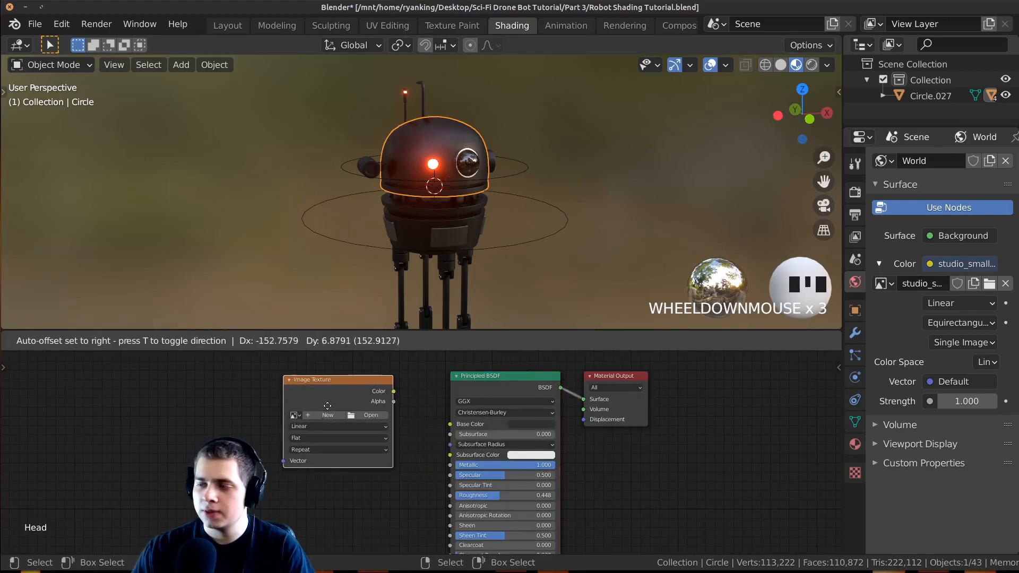
pyautogui.click(279, 410)
# Step: Connect the Image Texture's Color output to the Principled BSDF's Normal input
pyautogui.scroll(-3, 341, 405)
pyautogui.scroll(-1, 361, 398)
pyautogui.moveTo(361, 398); pyautogui.dragTo(373, 382, button='middle')
pyautogui.moveTo(375, 384); pyautogui.dragTo(445, 483)
pyautogui.scroll(-2, 380, 383)
pyautogui.scroll(2, 427, 424)
# Step: Add a Bump node and insert it into the link between the Image Texture and the Principled BSDF's Normal input
pyautogui.hotkey('shift', 'a')
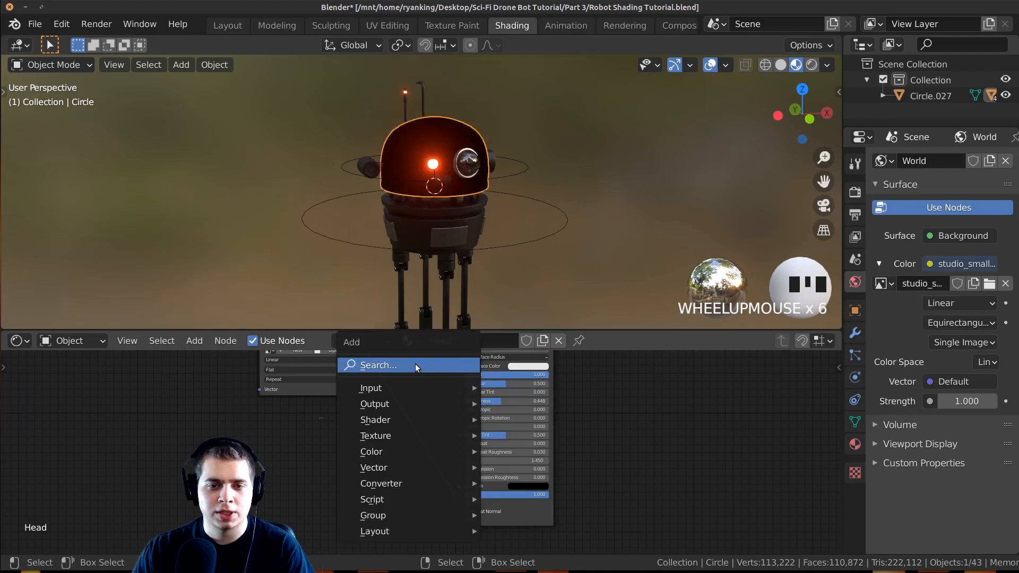
pyautogui.click(415, 364)
pyautogui.write('bum')
pyautogui.press('Return')
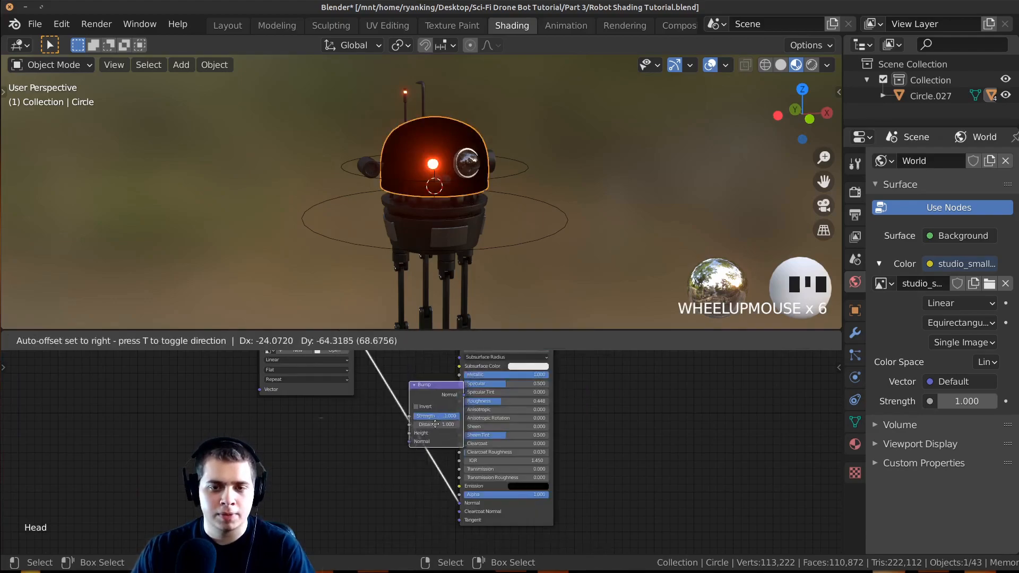
pyautogui.click(400, 496)
# Step: Reconnect the Image Texture's Color output to the Bump node's Height input and move the texture node beside the Bump node
pyautogui.scroll(5, 409, 483)
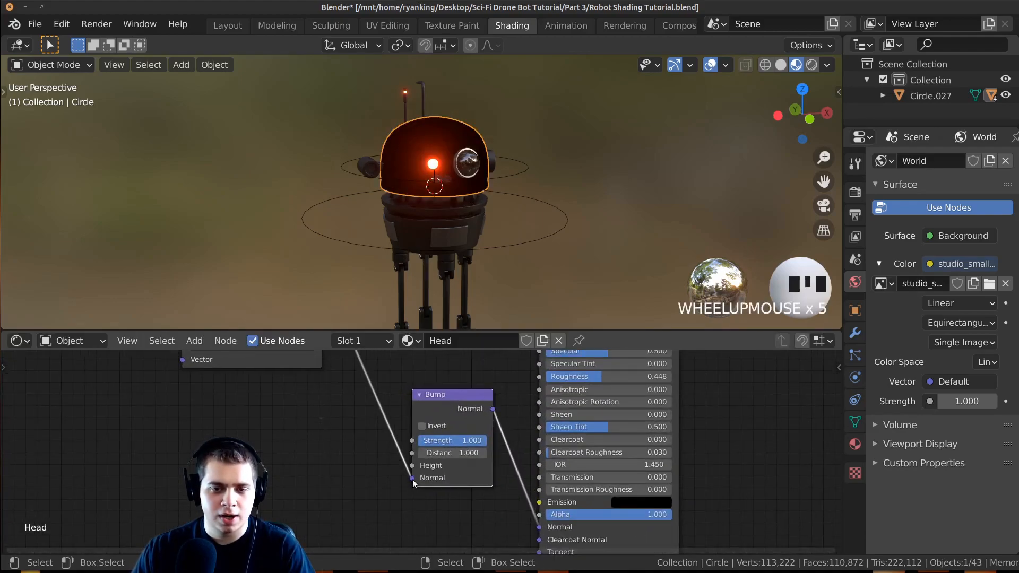
pyautogui.scroll(-1, 339, 423)
pyautogui.scroll(-3, 339, 427)
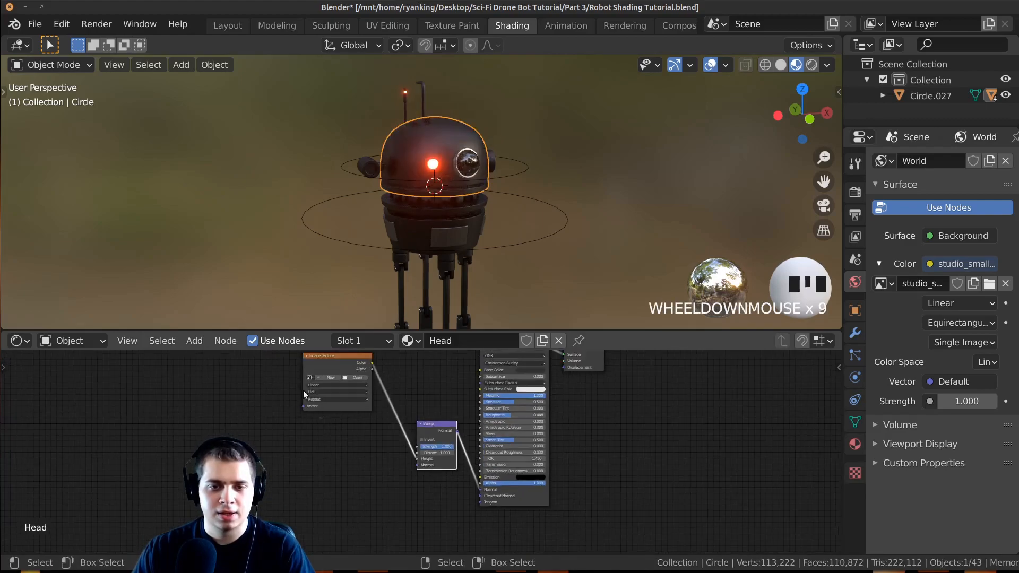
pyautogui.moveTo(335, 372); pyautogui.dragTo(343, 467)
pyautogui.scroll(5, 428, 455)
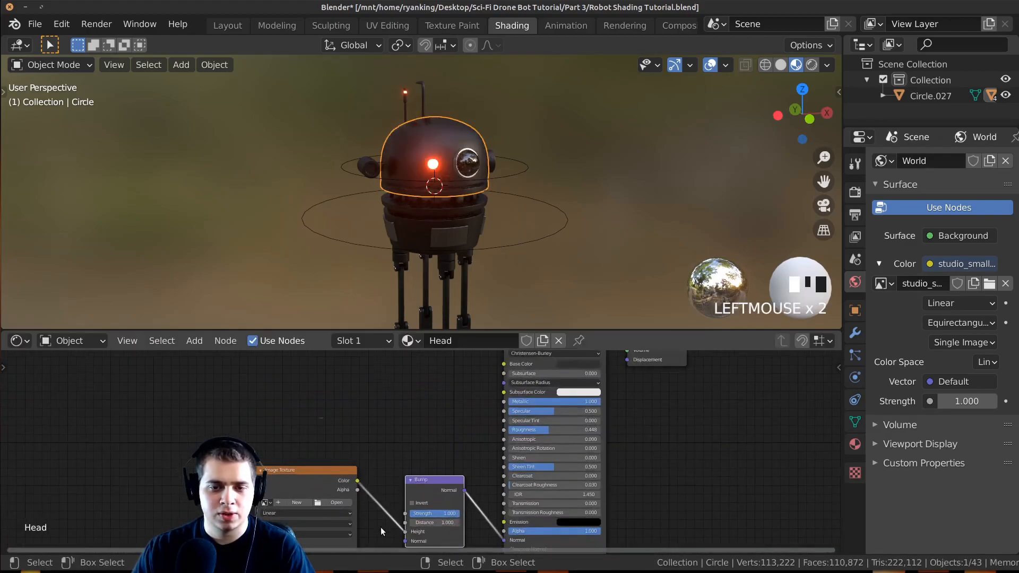
pyautogui.scroll(2, 380, 419)
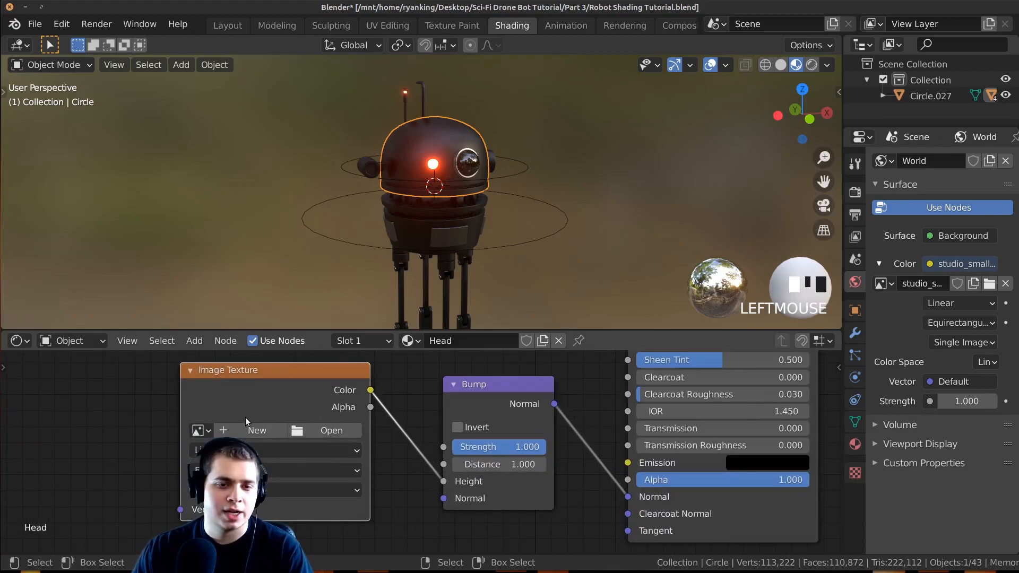
# Step: Assign the Head Plates image to the Image Texture node and view the head up close in rendered shading
pyautogui.click(198, 431)
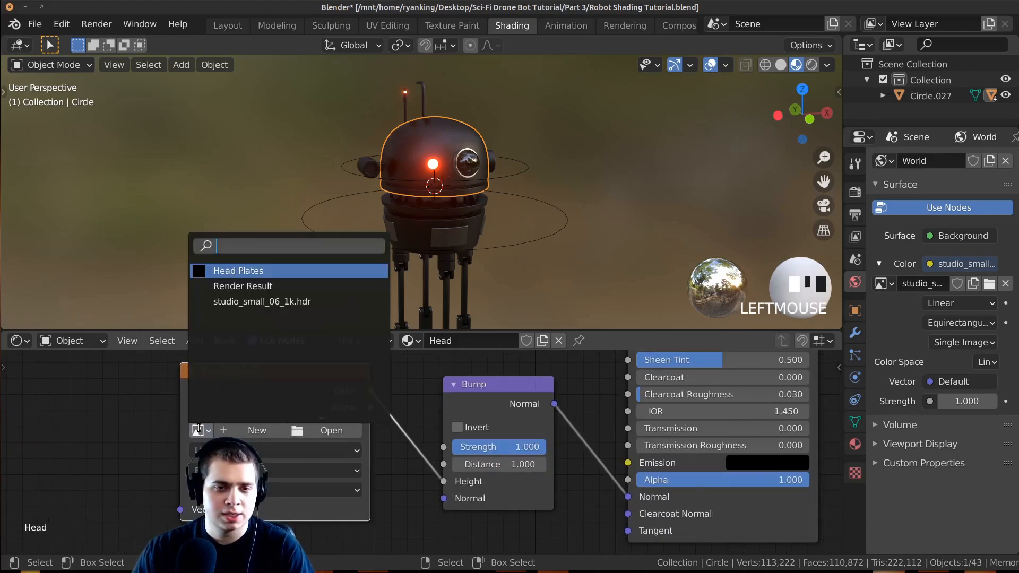
pyautogui.click(248, 270)
pyautogui.keyDown('shift'); pyautogui.moveTo(403, 176); pyautogui.dragTo(425, 156, button='middle'); pyautogui.keyUp('shift')
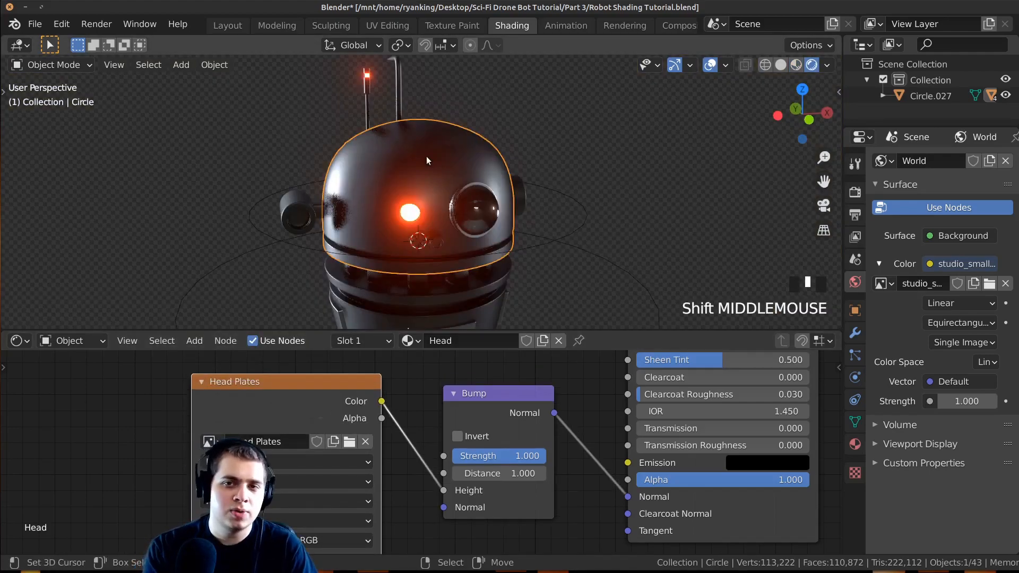
# Step: Switch to the Texture Paint workspace and bring the robot's head dome into close view for painting
pyautogui.click(451, 21)
pyautogui.moveTo(375, 221)
pyautogui.mouseDown(button='middle')
pyautogui.moveTo(276, 282)
pyautogui.moveTo(245, 265)
pyautogui.mouseUp(button='middle')
pyautogui.scroll(8, 607, 259)
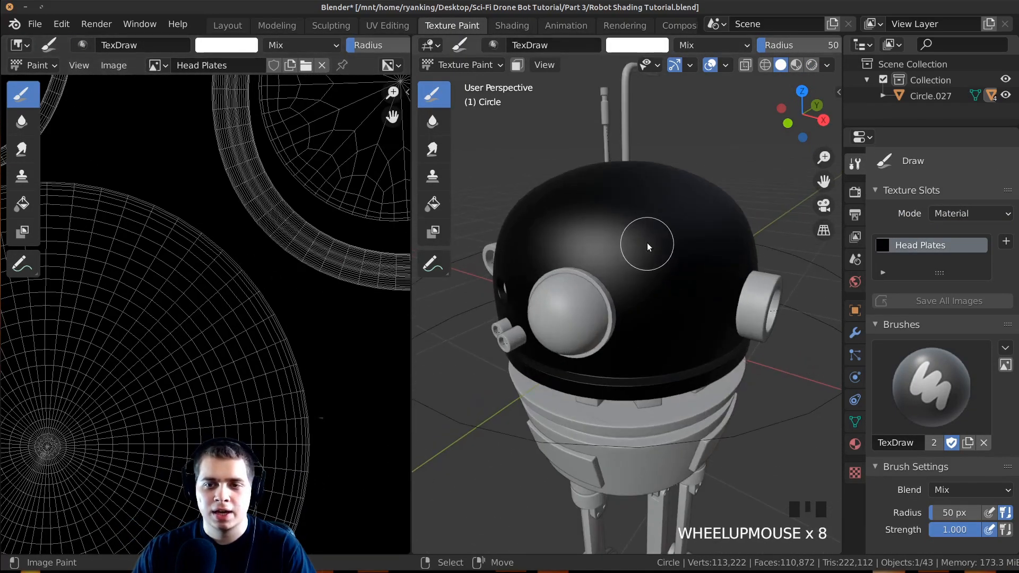
# Step: Try white test strokes on the head dome with the 50 px brush and undo them
pyautogui.moveTo(636, 234); pyautogui.dragTo(637, 256)
pyautogui.moveTo(660, 300); pyautogui.dragTo(613, 244)
pyautogui.moveTo(612, 244)
pyautogui.mouseDown(button='middle')
pyautogui.moveTo(642, 308)
pyautogui.moveTo(682, 298)
pyautogui.moveTo(649, 297)
pyautogui.mouseUp(button='middle')
pyautogui.hotkey('ctrl', 'z')
# Step: Reduce the brush radius to 31 px, try a stroke on the dome and undo it
pyautogui.scroll(-5, 647, 305)
pyautogui.scroll(4, 652, 313)
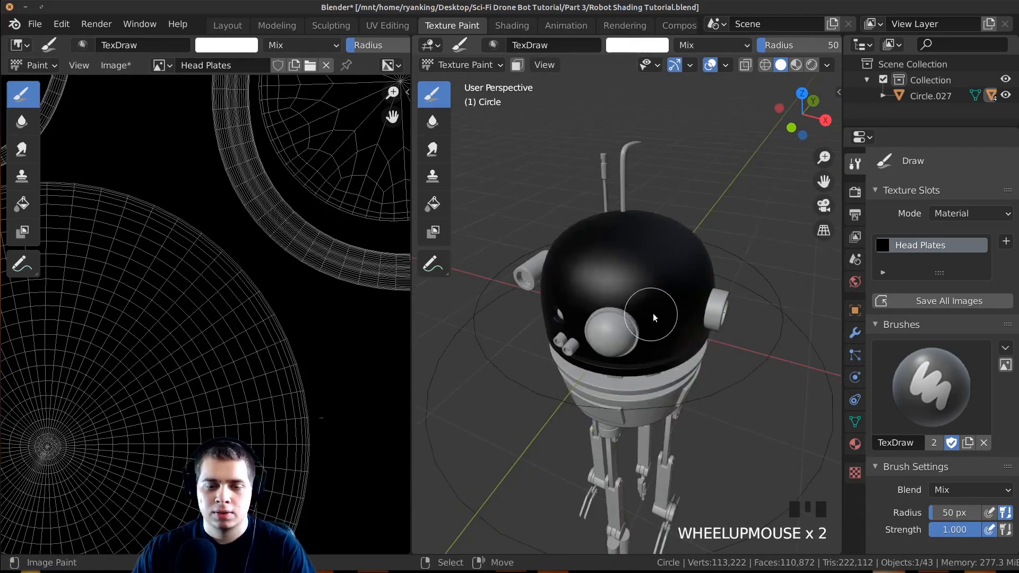
pyautogui.press('f')
pyautogui.click(658, 297)
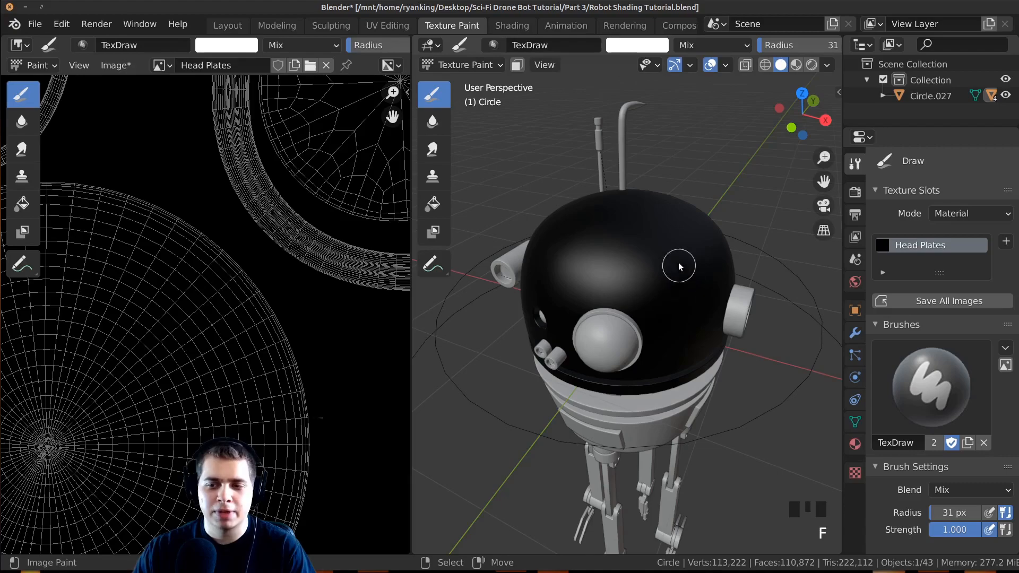
pyautogui.moveTo(642, 255); pyautogui.dragTo(676, 286)
pyautogui.hotkey('ctrl', 'z')
# Step: Check the white brush colour, reduce the radius to 22 px, try a stroke on the dome and undo it
pyautogui.click(638, 45)
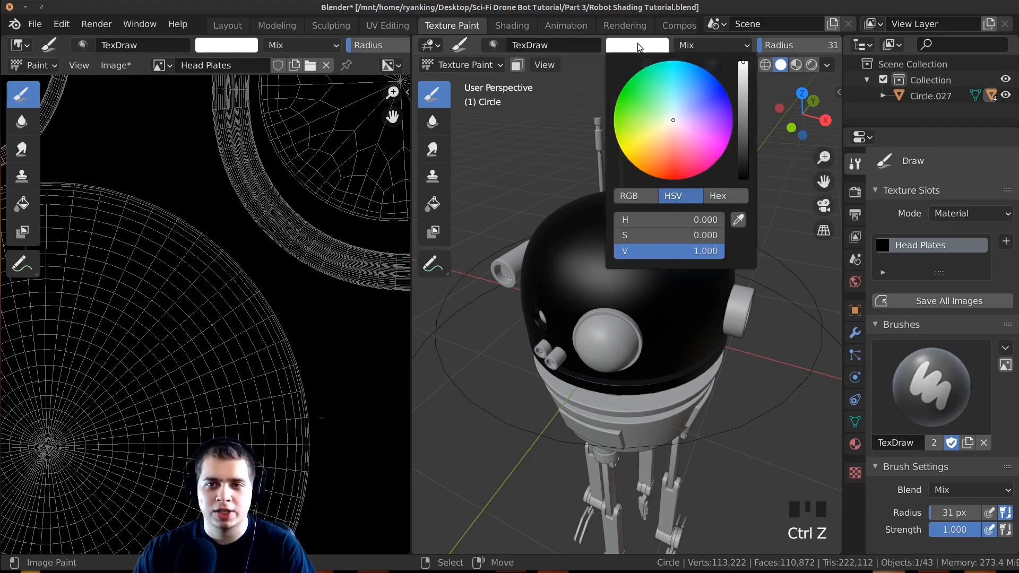
pyautogui.click(623, 252)
pyautogui.scroll(2, 639, 271)
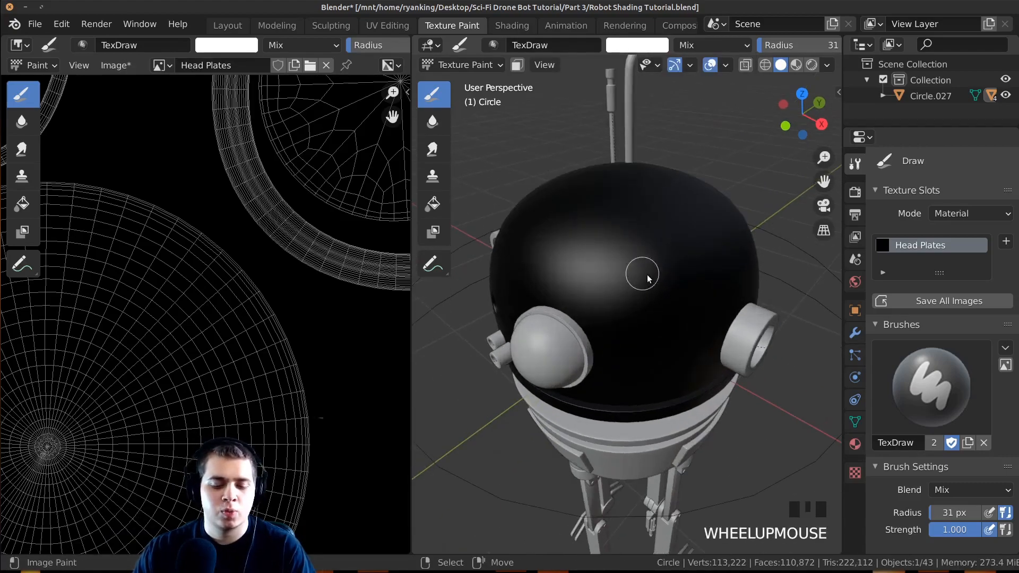
pyautogui.press('f')
pyautogui.click(645, 279)
pyautogui.moveTo(613, 234)
pyautogui.mouseDown()
pyautogui.moveTo(648, 258)
pyautogui.moveTo(628, 274)
pyautogui.mouseUp()
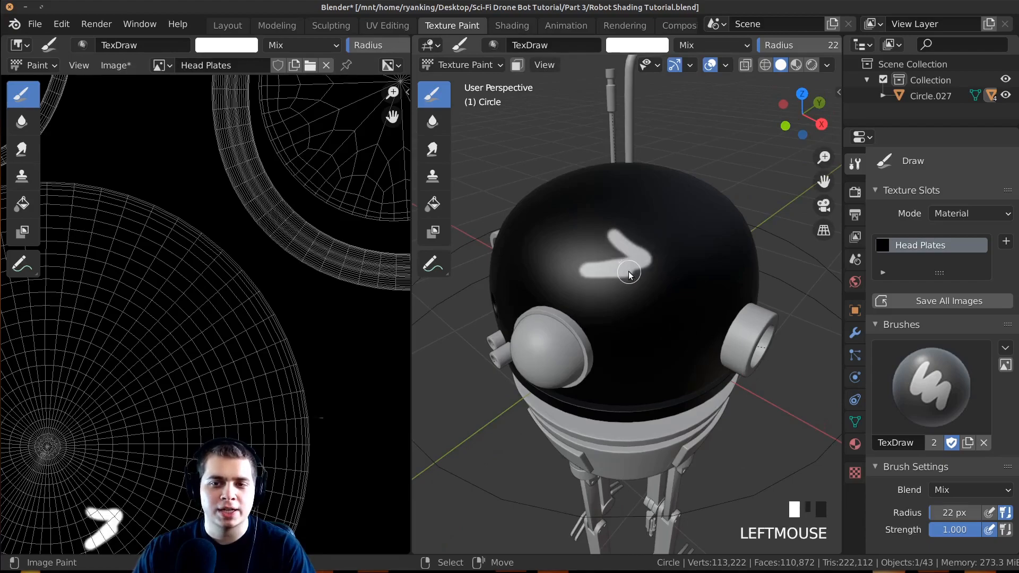
pyautogui.moveTo(629, 275); pyautogui.dragTo(650, 291, button='middle')
pyautogui.hotkey('ctrl', 'z')
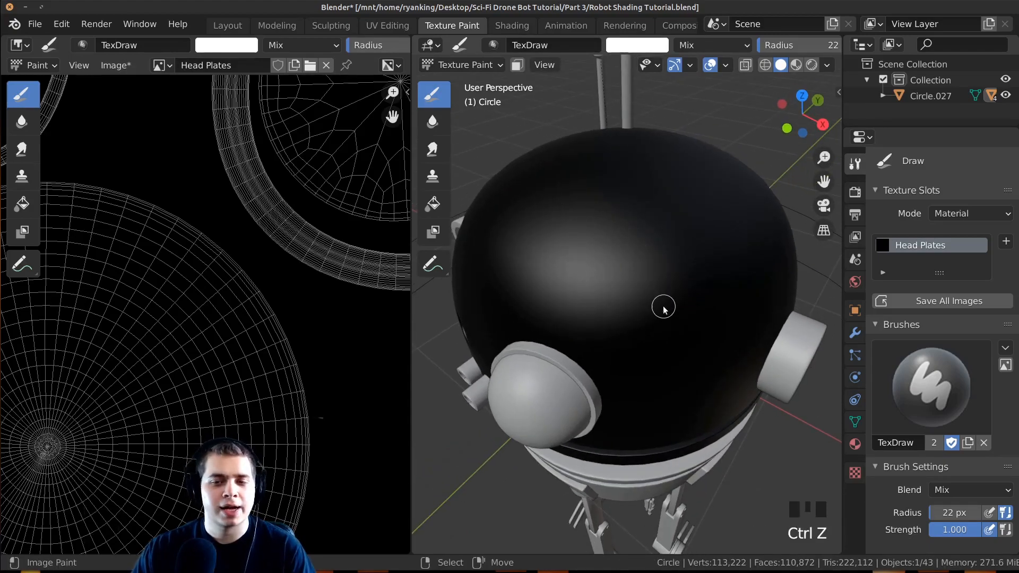
# Step: Reduce the brush radius to 9 px and turn the head dome to face the area between the eye and ear piece
pyautogui.press('f')
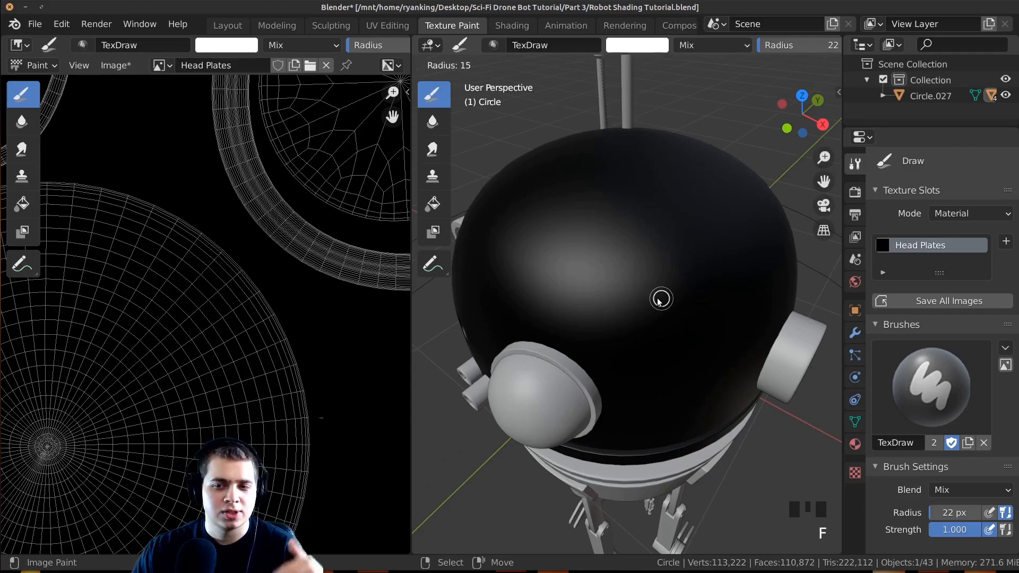
pyautogui.click(657, 301)
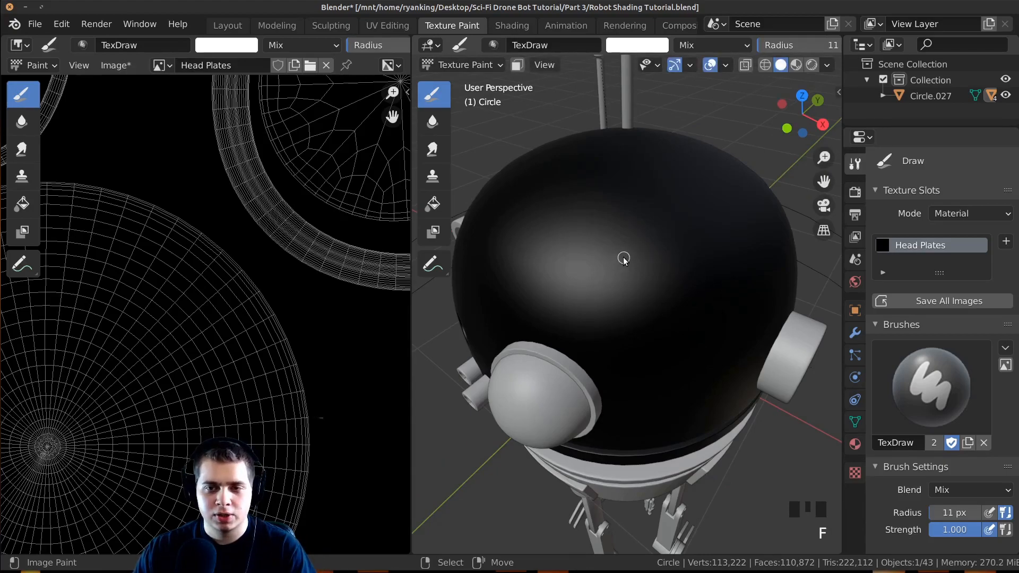
pyautogui.press('f')
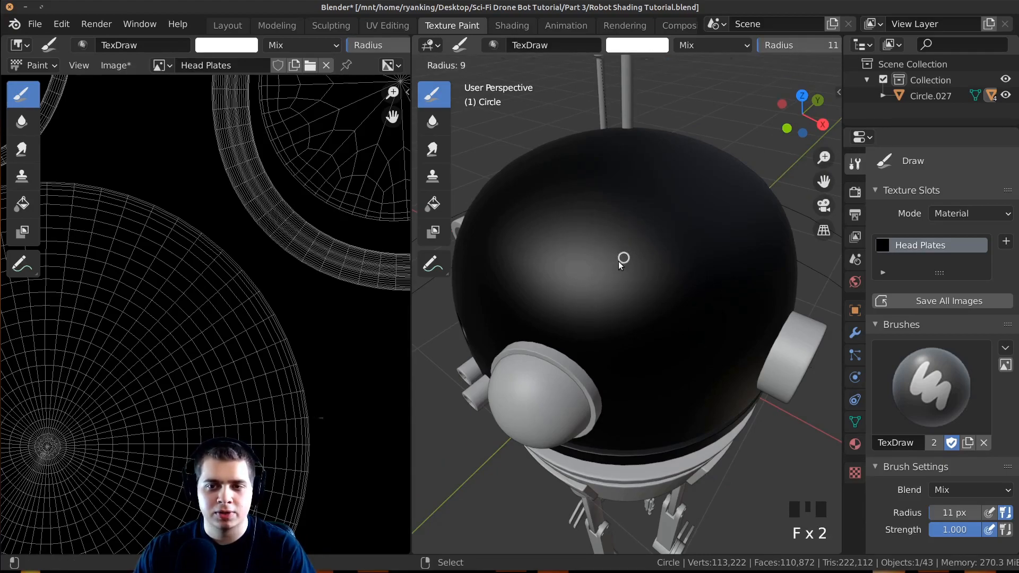
pyautogui.click(619, 261)
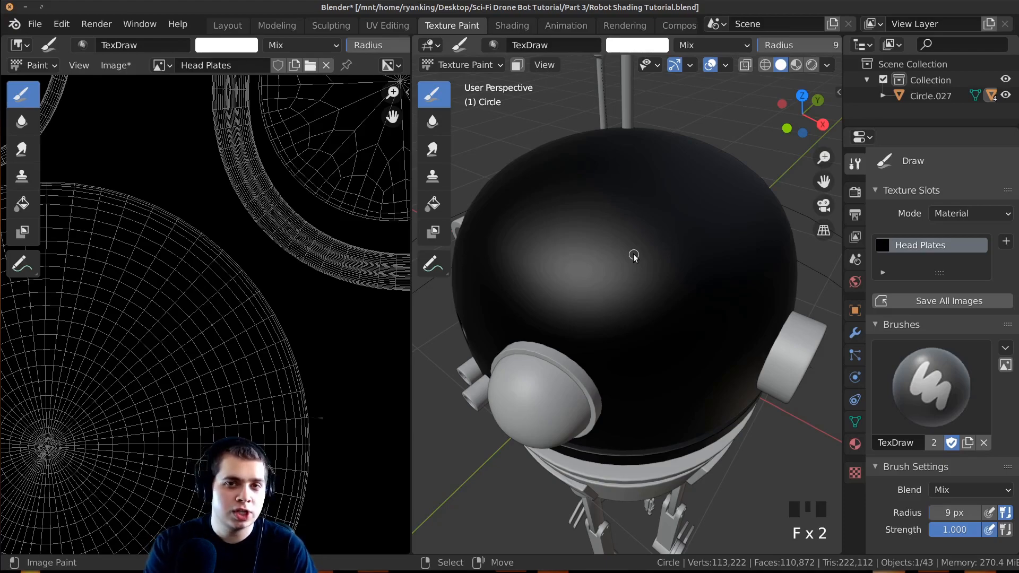
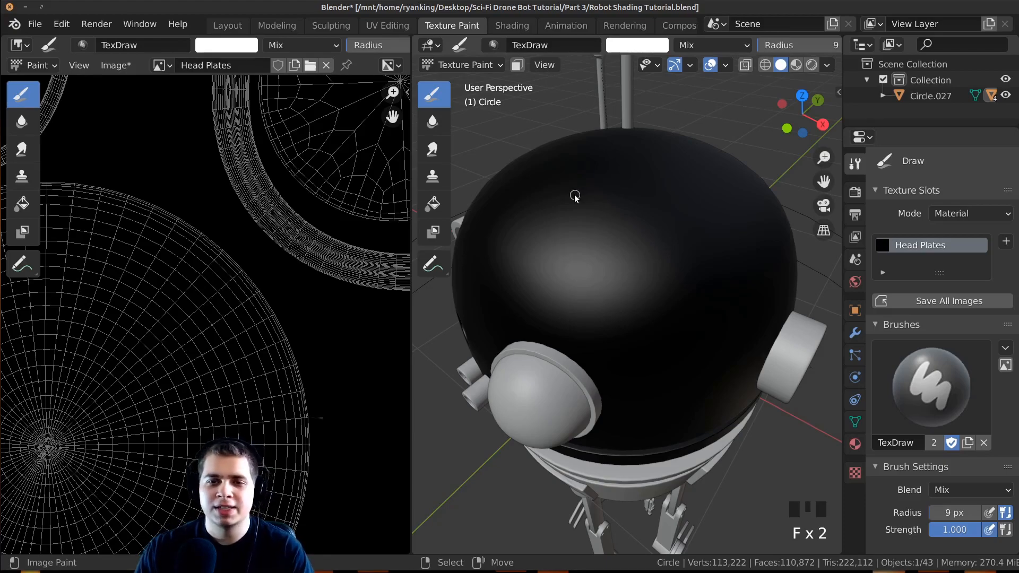
pyautogui.moveTo(612, 200); pyautogui.dragTo(639, 259, button='middle')
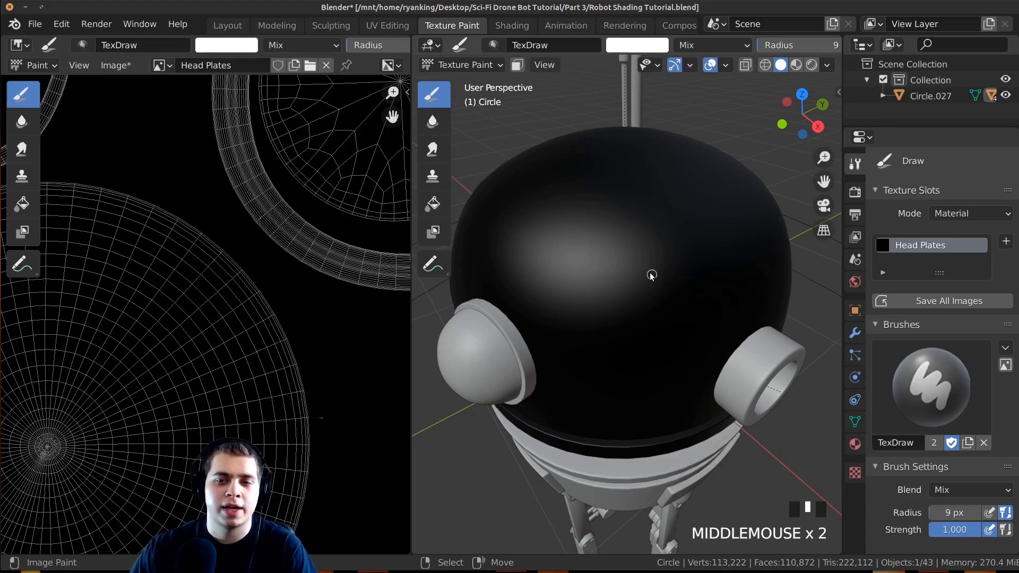
# Step: Turn to the front of the head dome and switch the 3D view to rendered shading
pyautogui.keyDown('shift'); pyautogui.moveTo(652, 277); pyautogui.dragTo(644, 275, button='middle'); pyautogui.keyUp('shift')
pyautogui.moveTo(648, 330); pyautogui.dragTo(635, 293, button='middle')
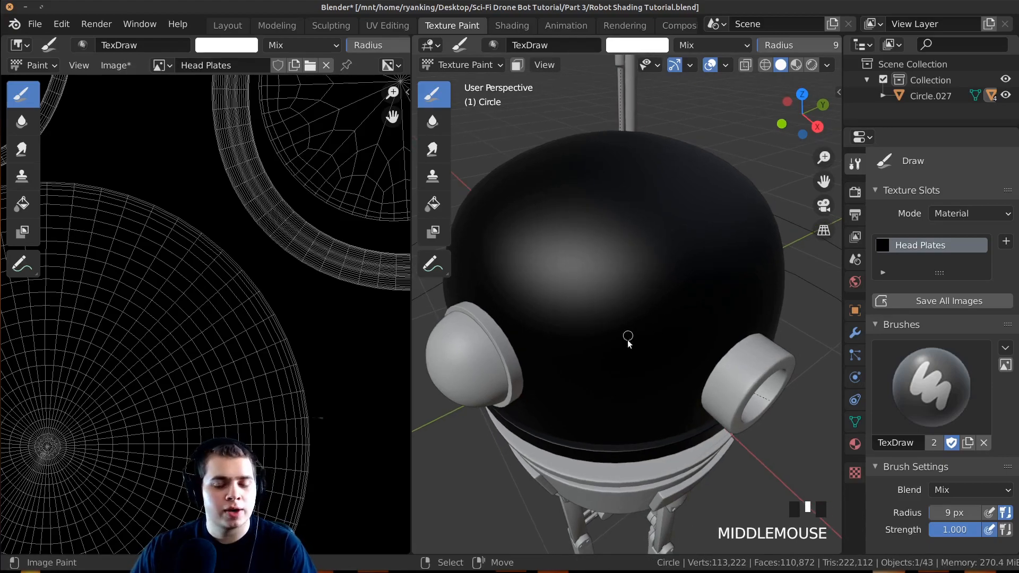
pyautogui.press('z')
pyautogui.press('z')
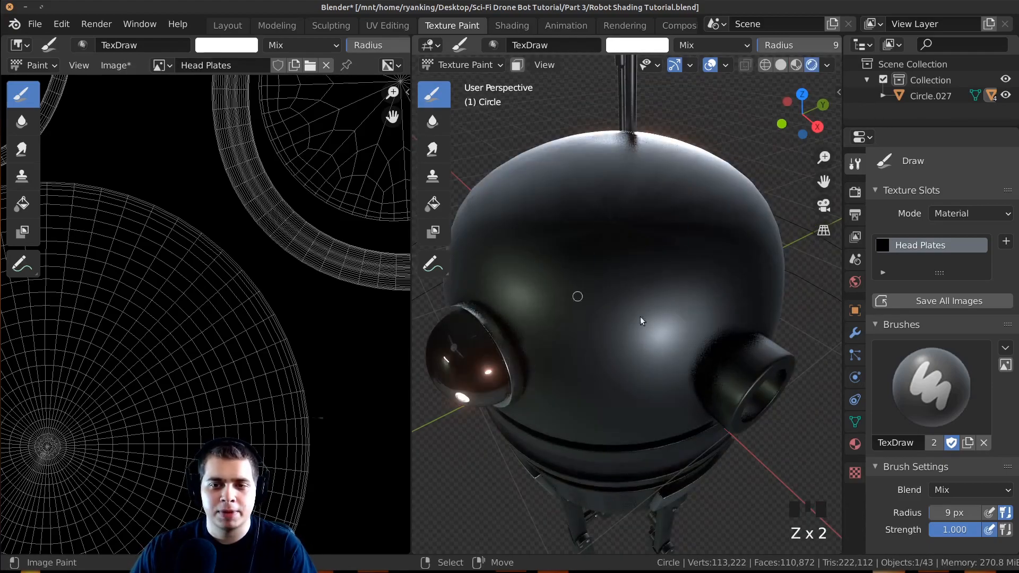
# Step: Try a short stroke on the dome between the eye and ear piece with a 16 px brush and undo it
pyautogui.moveTo(640, 293)
pyautogui.keyDown('shift'); pyautogui.mouseDown(button='middle')
pyautogui.moveTo(642, 304)
pyautogui.moveTo(648, 282)
pyautogui.mouseUp(button='middle'); pyautogui.keyUp('shift')
pyautogui.scroll(4, 635, 298)
pyautogui.press('f')
pyautogui.scroll(-3, 626, 255)
pyautogui.moveTo(612, 203); pyautogui.dragTo(620, 295)
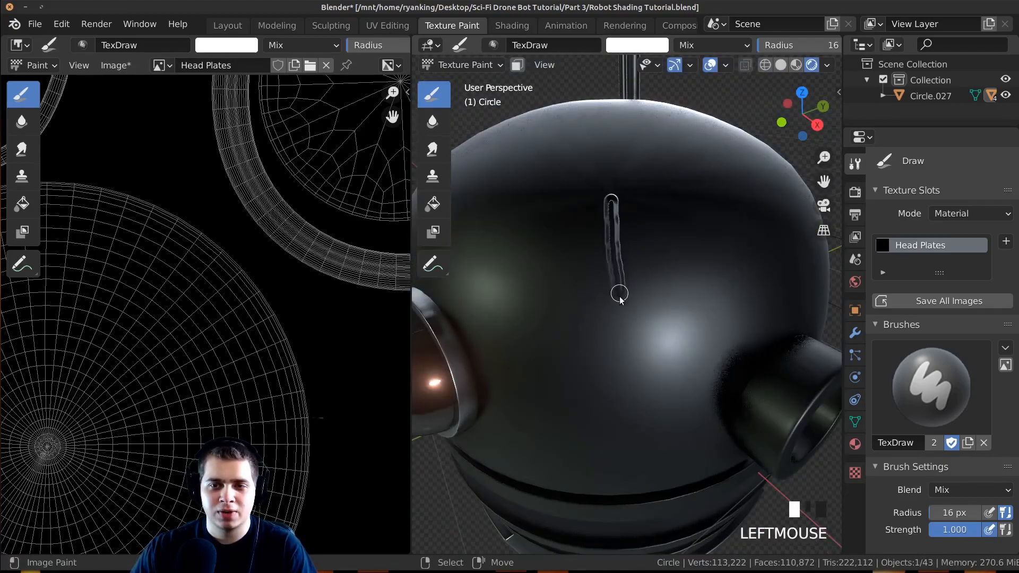
pyautogui.moveTo(622, 327); pyautogui.dragTo(653, 311, button='middle')
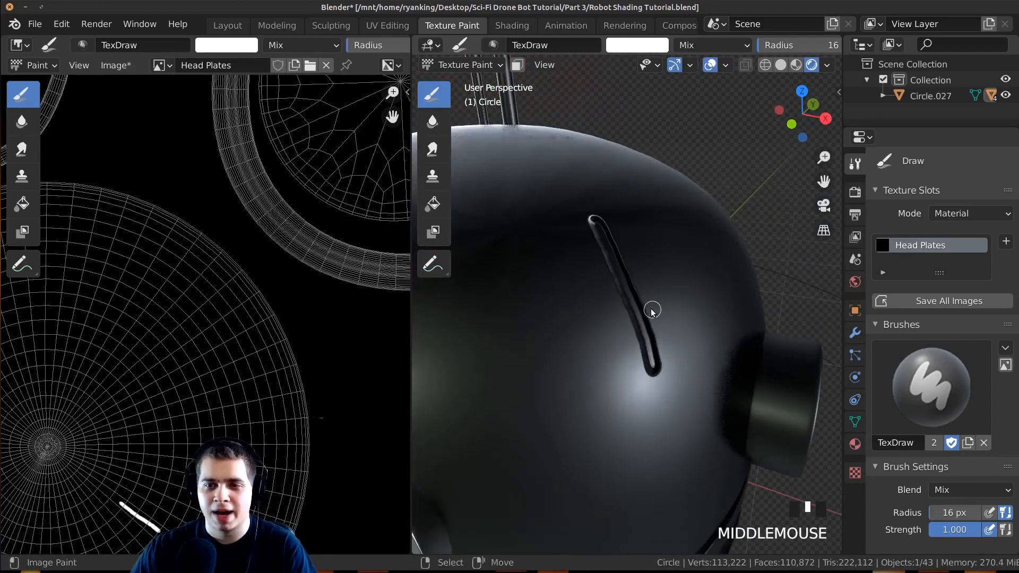
pyautogui.hotkey('ctrl', 'z')
# Step: Enlarge the brush radius to 65 px, try a stroke down the dome and undo it
pyautogui.press('f')
pyautogui.click(632, 253)
pyautogui.moveTo(583, 200)
pyautogui.mouseDown()
pyautogui.moveTo(612, 293)
pyautogui.moveTo(617, 382)
pyautogui.mouseUp()
pyautogui.scroll(-2, 633, 365)
pyautogui.scroll(2, 632, 366)
pyautogui.hotkey('ctrl', 'z')
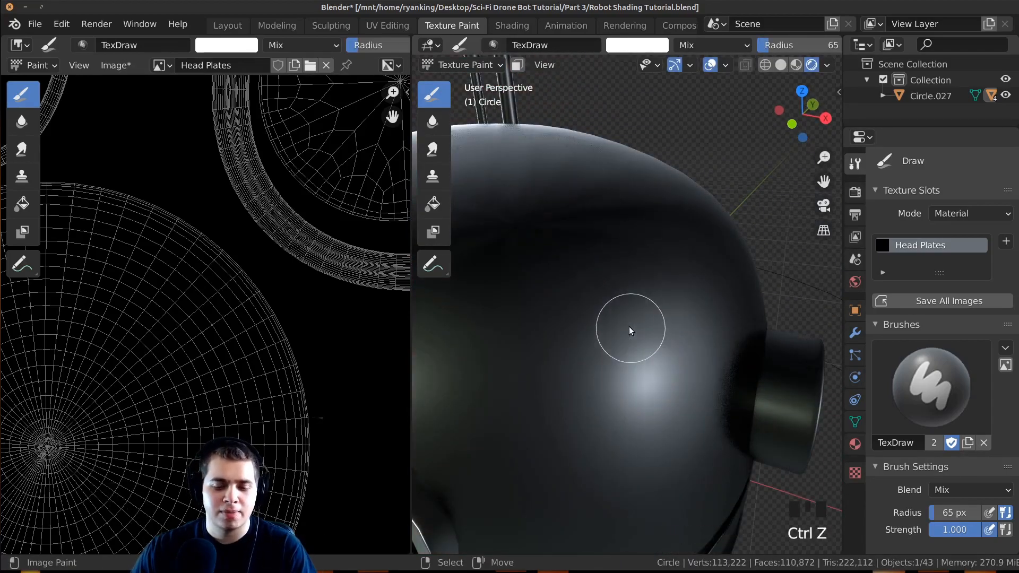
# Step: Reduce the brush radius to 35 px, try freehand strokes beside the eye and undo them
pyautogui.press('f')
pyautogui.click(599, 323)
pyautogui.press('z')
pyautogui.click(614, 241)
pyautogui.moveTo(614, 249)
pyautogui.mouseDown(button='middle')
pyautogui.moveTo(579, 289)
pyautogui.moveTo(681, 233)
pyautogui.mouseUp(button='middle')
pyautogui.moveTo(674, 252); pyautogui.dragTo(674, 340)
pyautogui.moveTo(693, 282); pyautogui.dragTo(687, 269, button='middle')
pyautogui.hotkey('ctrl', 'z')
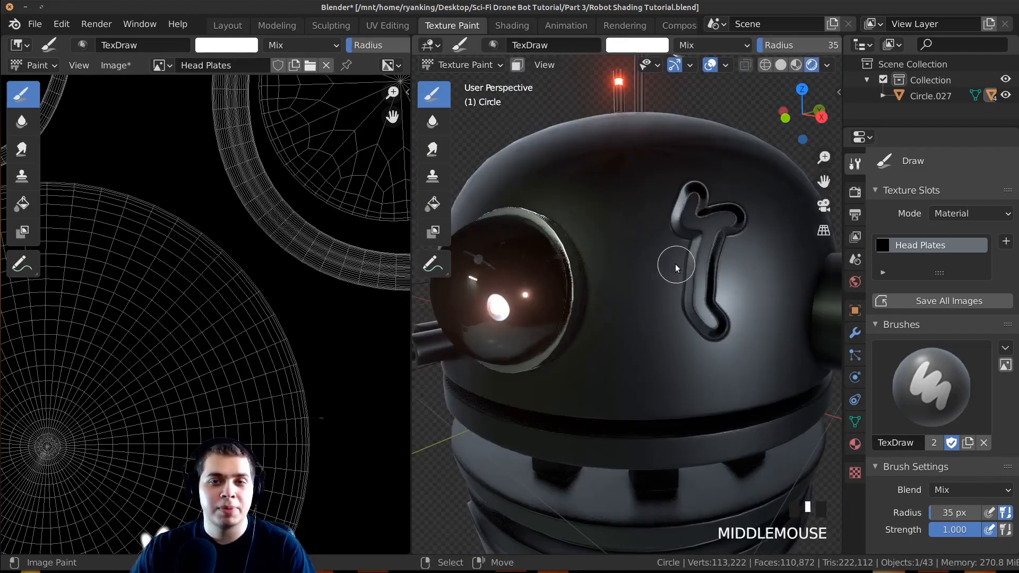
pyautogui.moveTo(673, 262)
pyautogui.mouseDown(button='middle')
pyautogui.moveTo(626, 259)
pyautogui.moveTo(719, 275)
pyautogui.moveTo(676, 269)
pyautogui.mouseUp(button='middle')
pyautogui.hotkey('ctrl', 'z')
# Step: Reduce the brush radius to 19 px, try a long stroke down the dome and undo it
pyautogui.press('f')
pyautogui.click(671, 268)
pyautogui.moveTo(635, 240)
pyautogui.mouseDown()
pyautogui.moveTo(655, 284)
pyautogui.moveTo(533, 461)
pyautogui.mouseUp()
pyautogui.hotkey('ctrl', 'z')
pyautogui.moveTo(591, 435)
pyautogui.keyDown('shift'); pyautogui.mouseDown(button='middle')
pyautogui.moveTo(557, 397)
pyautogui.moveTo(664, 307)
pyautogui.mouseUp(button='middle'); pyautogui.keyUp('shift')
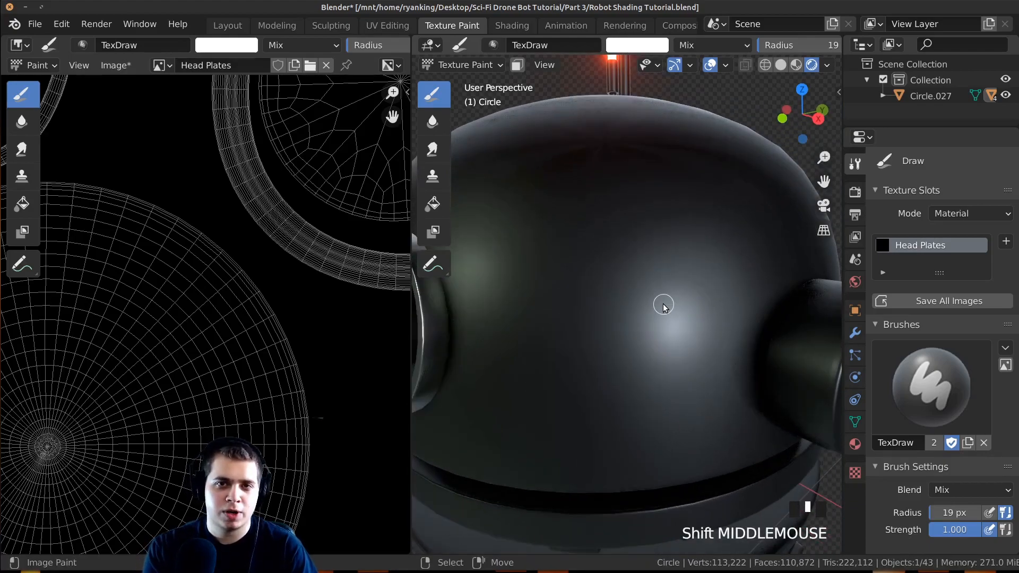
# Step: Reduce the brush radius to 13 px, try a stroke on the dome and undo it
pyautogui.press('f')
pyautogui.click(661, 290)
pyautogui.moveTo(644, 180); pyautogui.dragTo(703, 293)
pyautogui.hotkey('ctrl', 'z')
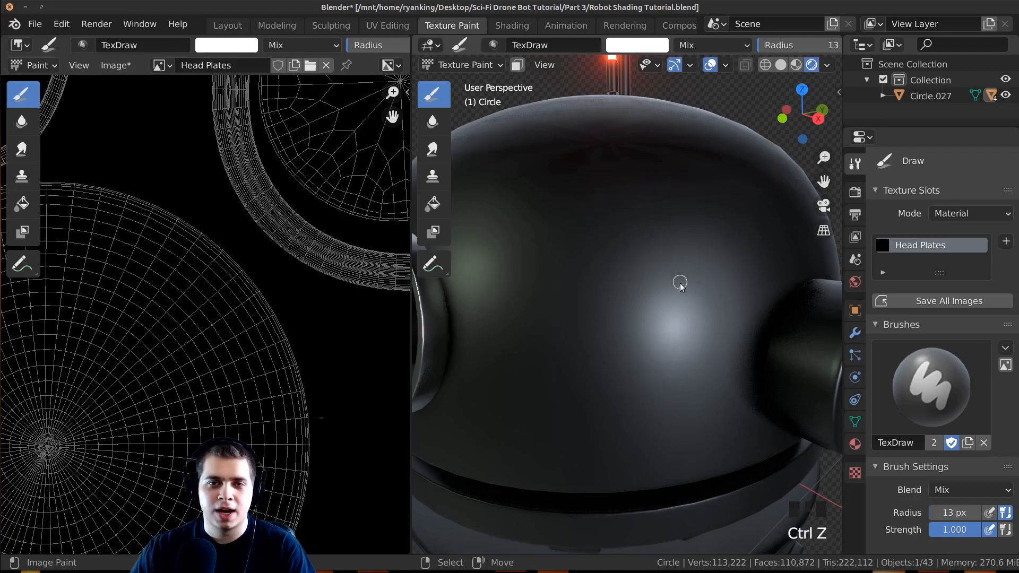
# Step: Expand the brush's Stroke settings, try a freehand stroke on the dome and undo it
pyautogui.scroll(-3, 728, 366)
pyautogui.scroll(3, 706, 360)
pyautogui.moveTo(677, 289); pyautogui.dragTo(817, 269, button='middle')
pyautogui.moveTo(928, 359); pyautogui.dragTo(929, 317, button='middle')
pyautogui.scroll(-10, 928, 316)
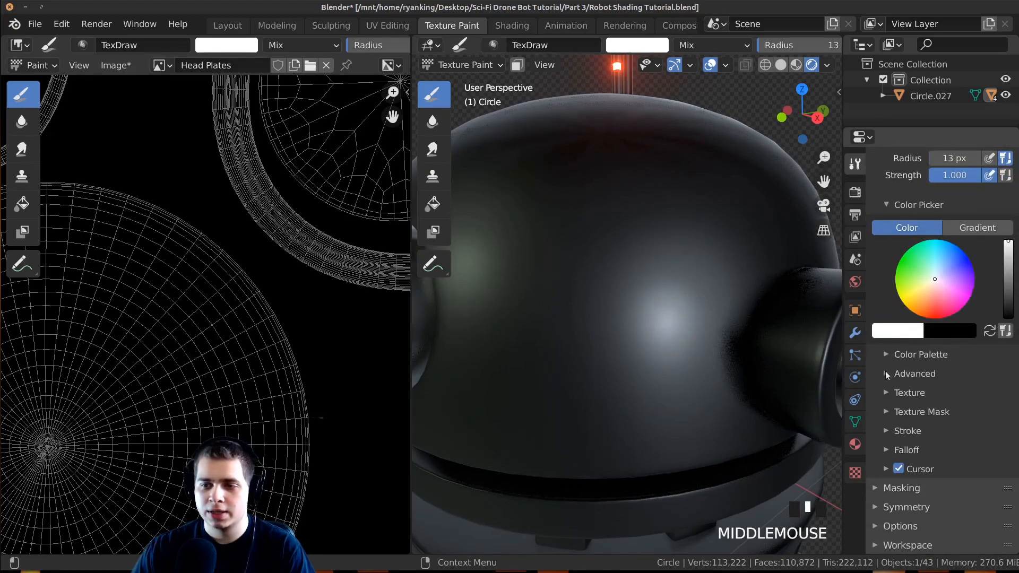
pyautogui.click(888, 430)
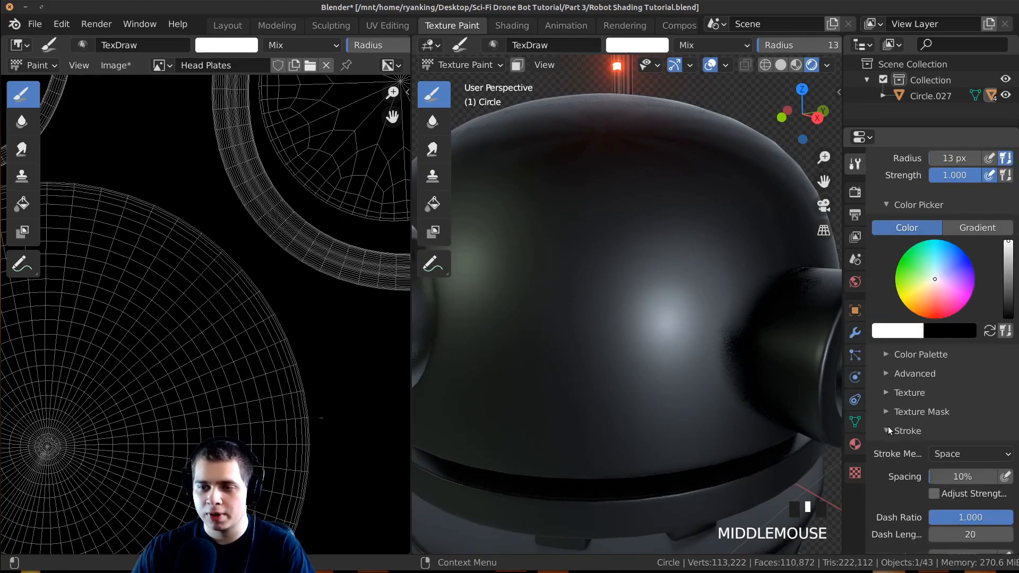
pyautogui.click(941, 455)
pyautogui.moveTo(637, 300)
pyautogui.mouseDown()
pyautogui.moveTo(629, 279)
pyautogui.moveTo(661, 285)
pyautogui.mouseUp()
pyautogui.hotkey('ctrl', 'z')
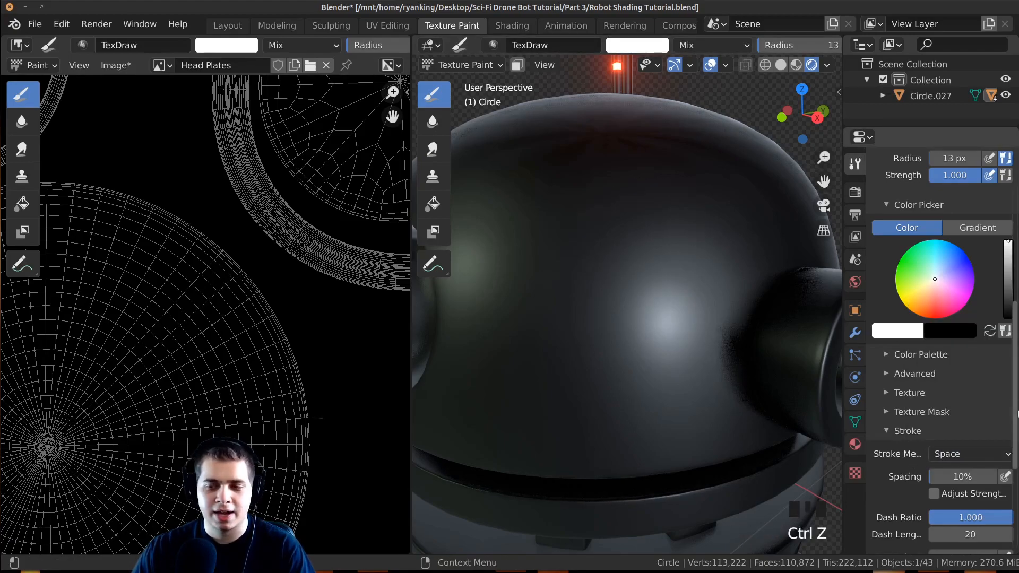
# Step: Set the brush's stroke method to Line, try a vertical line on the dome and reduce the radius to 6 px
pyautogui.click(963, 452)
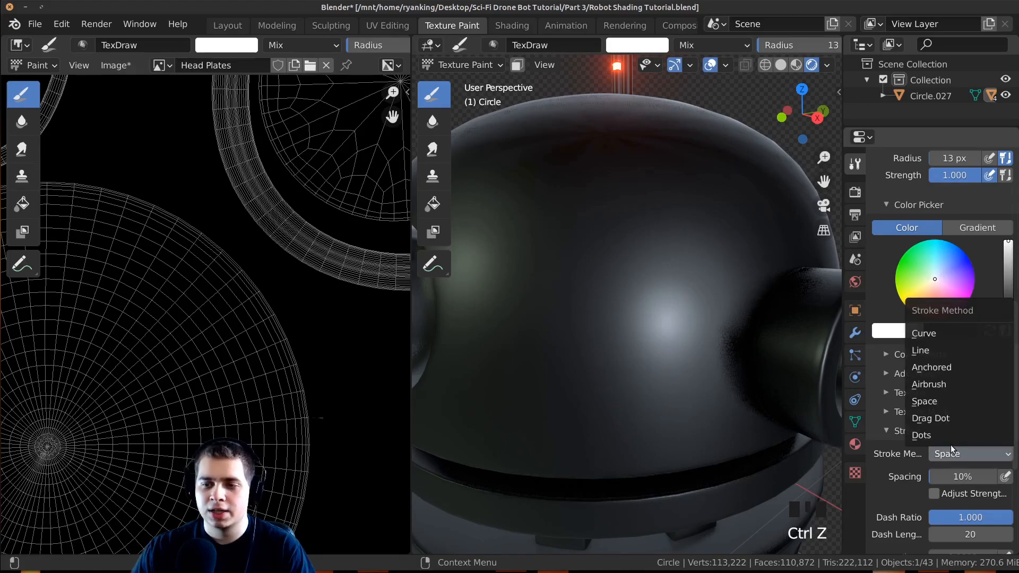
pyautogui.click(938, 352)
pyautogui.moveTo(653, 368)
pyautogui.mouseDown()
pyautogui.moveTo(671, 205)
pyautogui.moveTo(560, 178)
pyautogui.moveTo(641, 163)
pyautogui.mouseUp()
pyautogui.moveTo(659, 504); pyautogui.dragTo(658, 279, button='middle')
pyautogui.scroll(4, 650, 261)
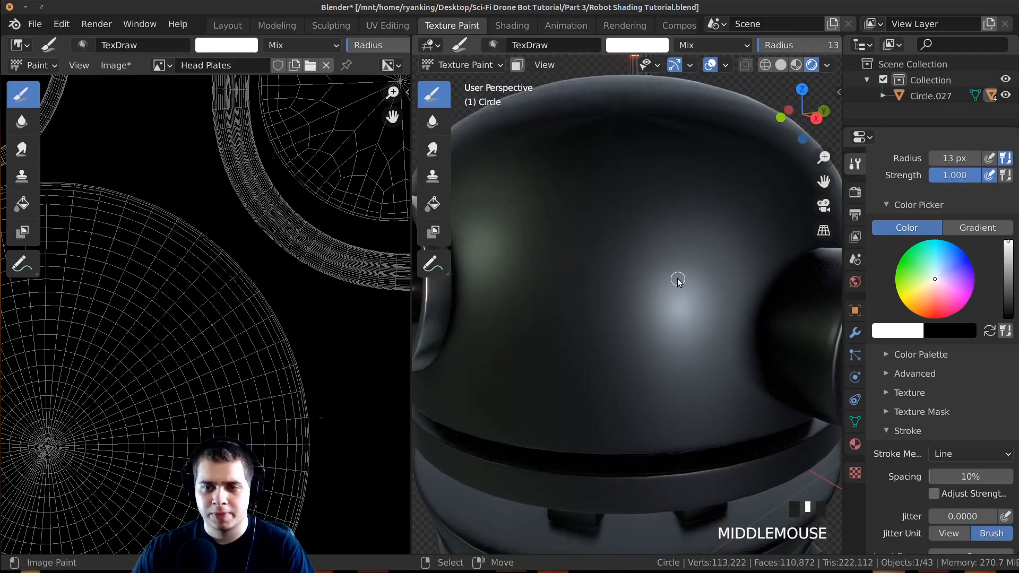
pyautogui.press('f')
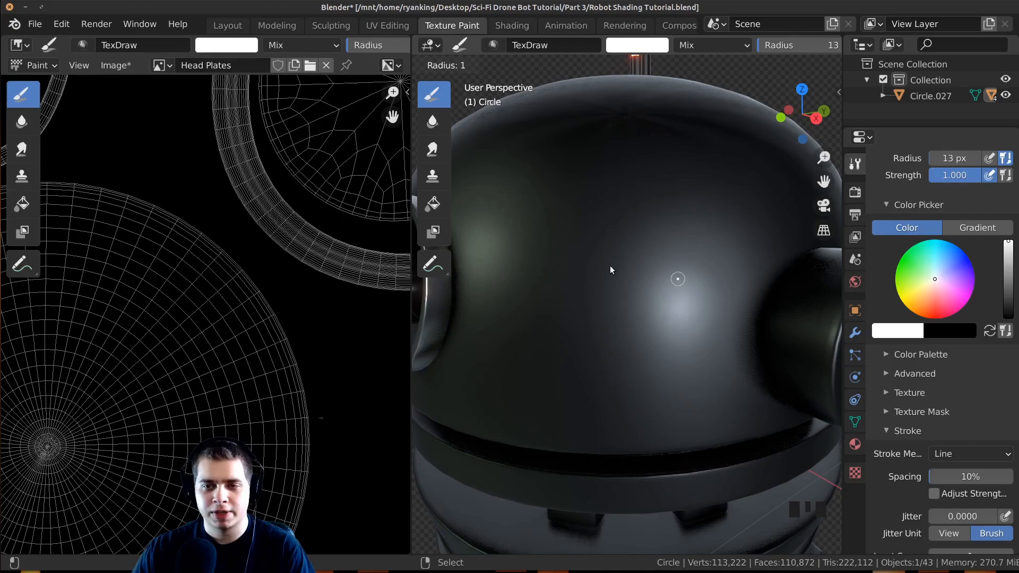
pyautogui.click(654, 267)
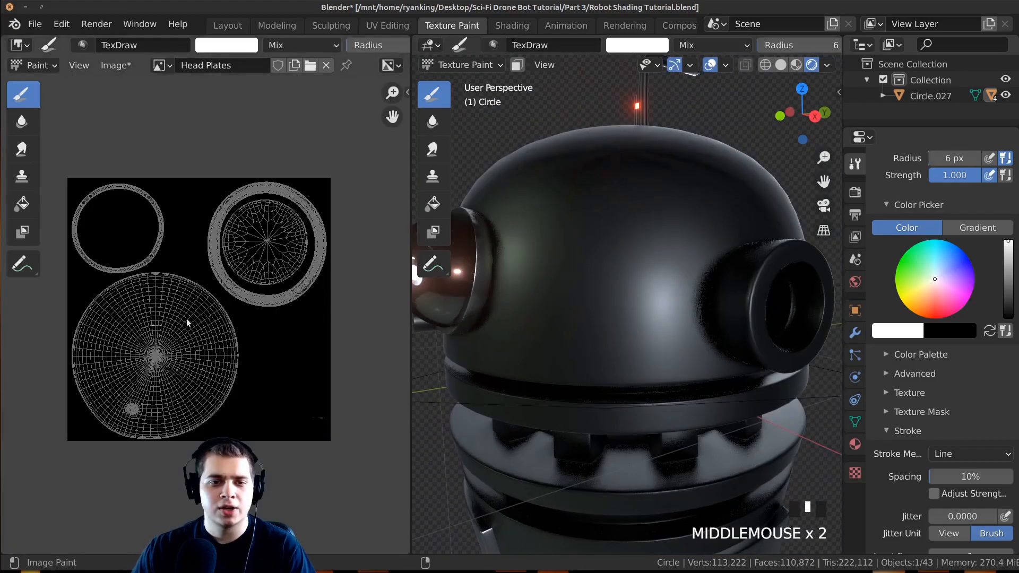
# Step: Try straight lines across the head's large UV circle in the Head Plates image and undo them
pyautogui.moveTo(186, 324); pyautogui.dragTo(324, 262, button='middle')
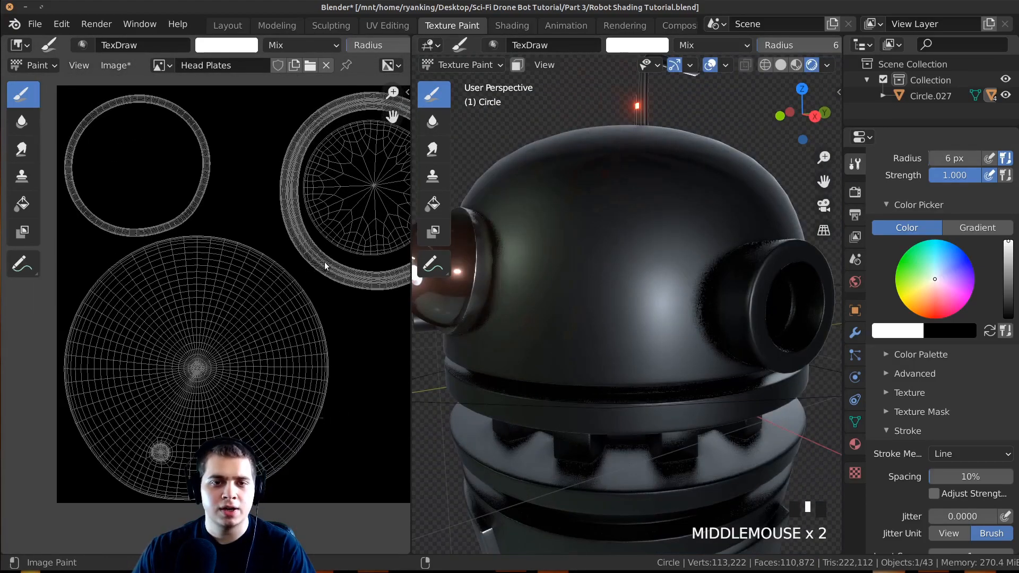
pyautogui.moveTo(149, 389); pyautogui.dragTo(164, 399)
pyautogui.scroll(-2, 255, 335)
pyautogui.hotkey('ctrl', 'z')
pyautogui.moveTo(334, 362)
pyautogui.mouseDown()
pyautogui.moveTo(192, 396)
pyautogui.moveTo(95, 359)
pyautogui.mouseUp()
pyautogui.moveTo(557, 212)
pyautogui.mouseDown(button='middle')
pyautogui.moveTo(728, 307)
pyautogui.moveTo(678, 295)
pyautogui.moveTo(793, 246)
pyautogui.mouseUp(button='middle')
pyautogui.hotkey('ctrl', 'z')
pyautogui.moveTo(732, 275)
pyautogui.mouseDown(button='middle')
pyautogui.moveTo(620, 256)
pyautogui.moveTo(629, 236)
pyautogui.mouseUp(button='middle')
pyautogui.scroll(2, 632, 257)
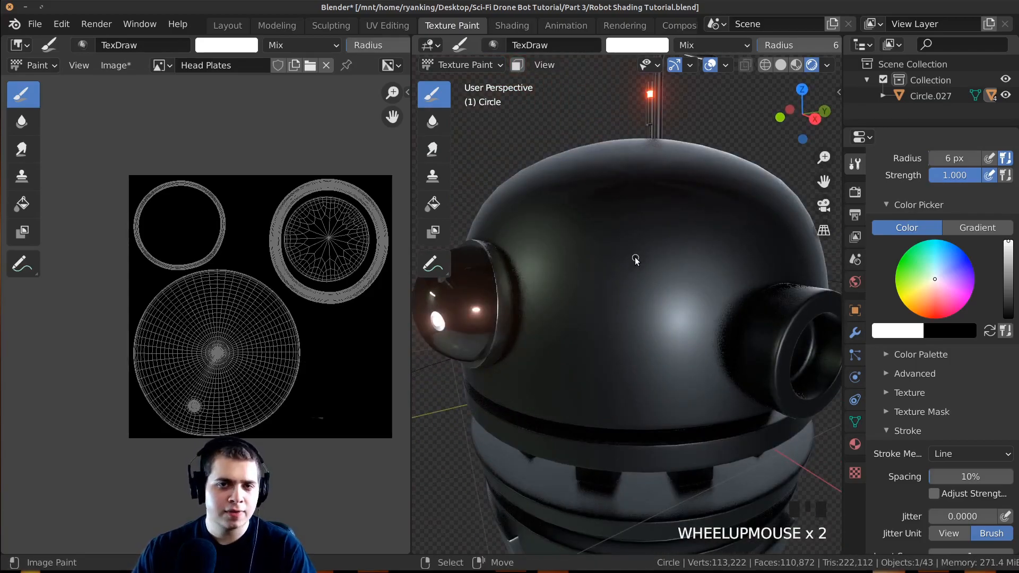
# Step: Enlarge the 3D view and paint a three-sided plate outline rising from the dome's lower rim between the eye and ear piece
pyautogui.moveTo(659, 276); pyautogui.dragTo(651, 314, button='middle')
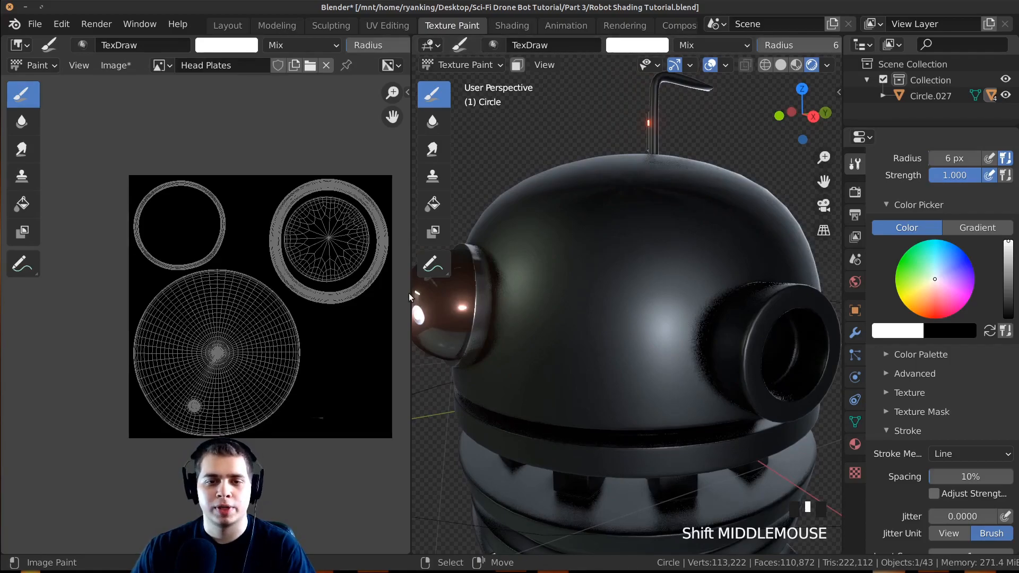
pyautogui.moveTo(410, 293); pyautogui.dragTo(230, 293)
pyautogui.scroll(3, 564, 323)
pyautogui.moveTo(565, 306)
pyautogui.keyDown('shift'); pyautogui.mouseDown(button='middle')
pyautogui.moveTo(568, 351)
pyautogui.moveTo(574, 339)
pyautogui.moveTo(569, 348)
pyautogui.moveTo(595, 352)
pyautogui.moveTo(602, 367)
pyautogui.mouseUp(button='middle'); pyautogui.keyUp('shift')
pyautogui.scroll(3, 569, 348)
pyautogui.moveTo(602, 371); pyautogui.dragTo(603, 310)
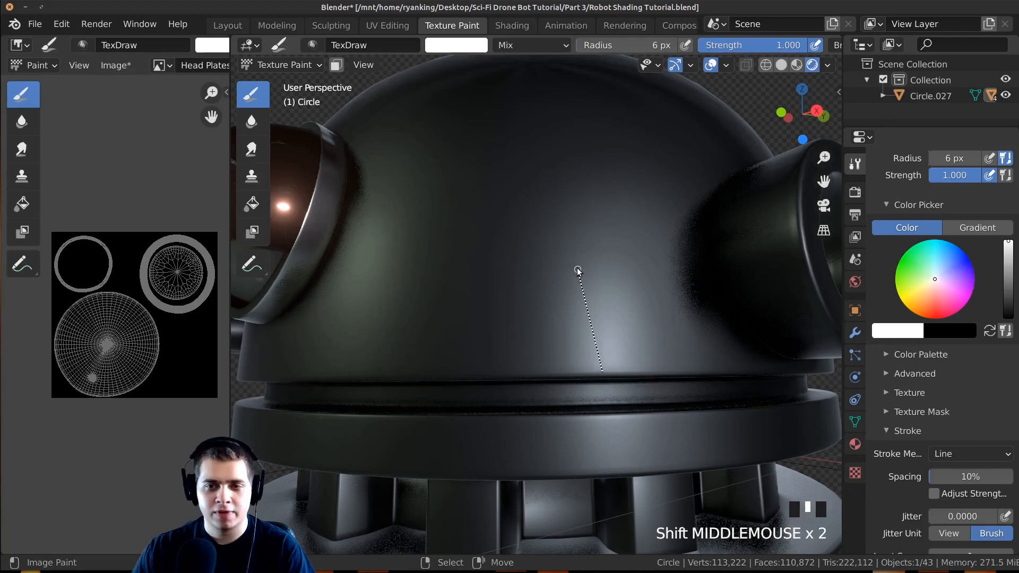
pyautogui.moveTo(578, 269); pyautogui.dragTo(579, 269)
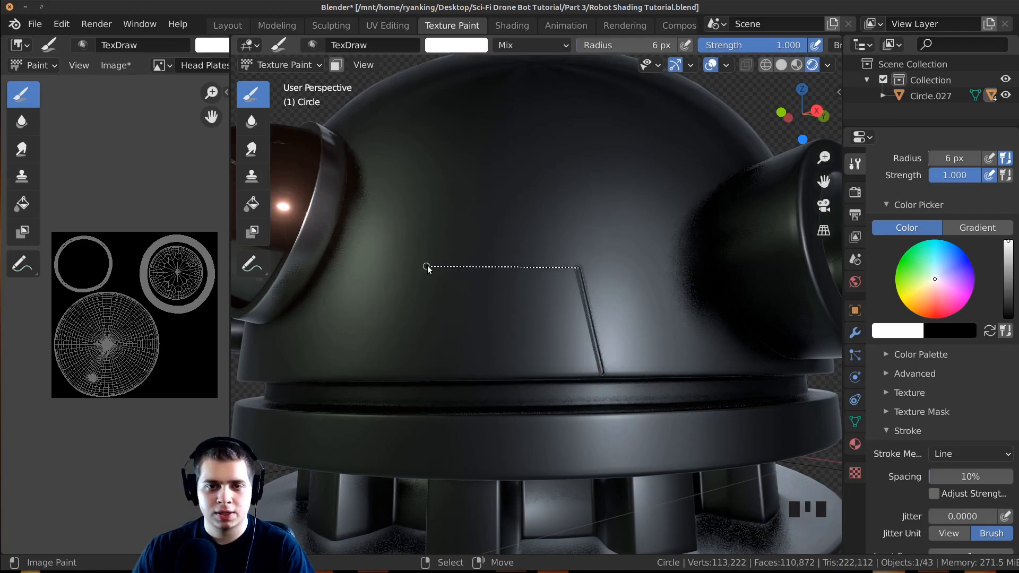
pyautogui.moveTo(429, 268); pyautogui.dragTo(429, 268)
pyautogui.moveTo(429, 269); pyautogui.dragTo(635, 269, button='middle')
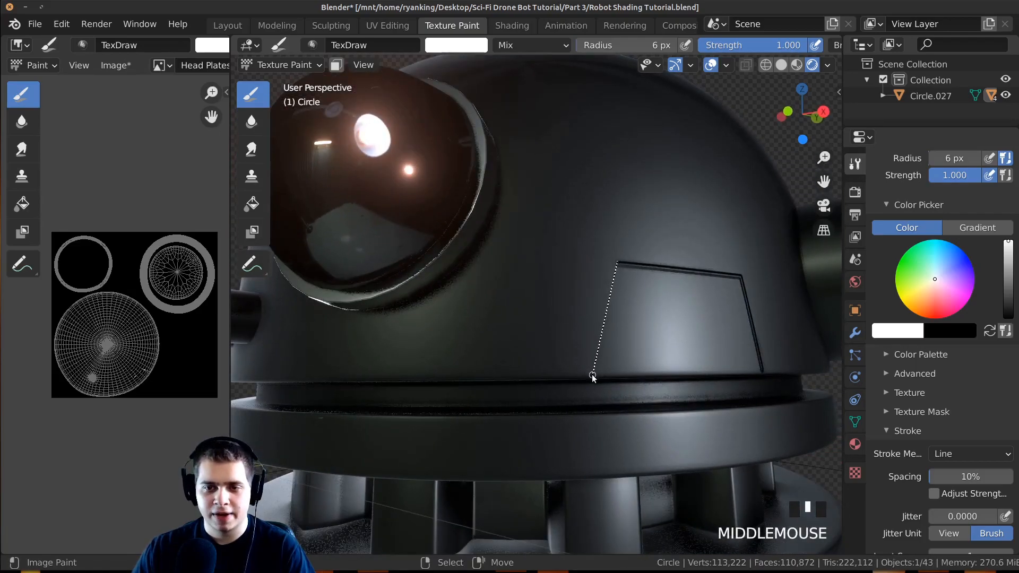
pyautogui.moveTo(594, 377); pyautogui.dragTo(594, 377)
# Step: Undo the last plate line and redraw it down to the dome's lower rim
pyautogui.scroll(-2, 615, 358)
pyautogui.moveTo(616, 357)
pyautogui.mouseDown(button='middle')
pyautogui.moveTo(543, 368)
pyautogui.moveTo(561, 352)
pyautogui.mouseUp(button='middle')
pyautogui.scroll(5, 561, 350)
pyautogui.moveTo(617, 238)
pyautogui.mouseDown(button='middle')
pyautogui.moveTo(631, 225)
pyautogui.moveTo(541, 287)
pyautogui.moveTo(564, 275)
pyautogui.mouseUp(button='middle')
pyautogui.scroll(-3, 632, 226)
pyautogui.hotkey('ctrl', 'z')
pyautogui.moveTo(510, 454); pyautogui.dragTo(511, 454)
# Step: Set the brush radius to 9 px and turn the head to view the dome from above
pyautogui.scroll(-3, 511, 454)
pyautogui.moveTo(510, 454)
pyautogui.mouseDown(button='middle')
pyautogui.moveTo(540, 300)
pyautogui.moveTo(549, 316)
pyautogui.moveTo(578, 318)
pyautogui.moveTo(538, 359)
pyautogui.moveTo(518, 359)
pyautogui.moveTo(536, 352)
pyautogui.mouseUp(button='middle')
pyautogui.scroll(-1, 555, 316)
pyautogui.scroll(3, 518, 354)
pyautogui.press('f')
pyautogui.click(542, 357)
pyautogui.moveTo(462, 342)
pyautogui.keyDown('shift'); pyautogui.mouseDown(button='middle')
pyautogui.moveTo(518, 323)
pyautogui.moveTo(533, 332)
pyautogui.mouseUp(button='middle'); pyautogui.keyUp('shift')
pyautogui.moveTo(523, 339)
pyautogui.keyDown('shift'); pyautogui.mouseDown(button='middle')
pyautogui.moveTo(534, 345)
pyautogui.moveTo(541, 322)
pyautogui.mouseUp(button='middle'); pyautogui.keyUp('shift')
pyautogui.scroll(-2, 541, 322)
pyautogui.moveTo(596, 300); pyautogui.dragTo(210, 331, button='middle')
pyautogui.scroll(-2, 570, 234)
# Step: Enlarge the image editor and frame the head's large UV circle in the Head Plates image
pyautogui.moveTo(229, 300); pyautogui.dragTo(644, 304)
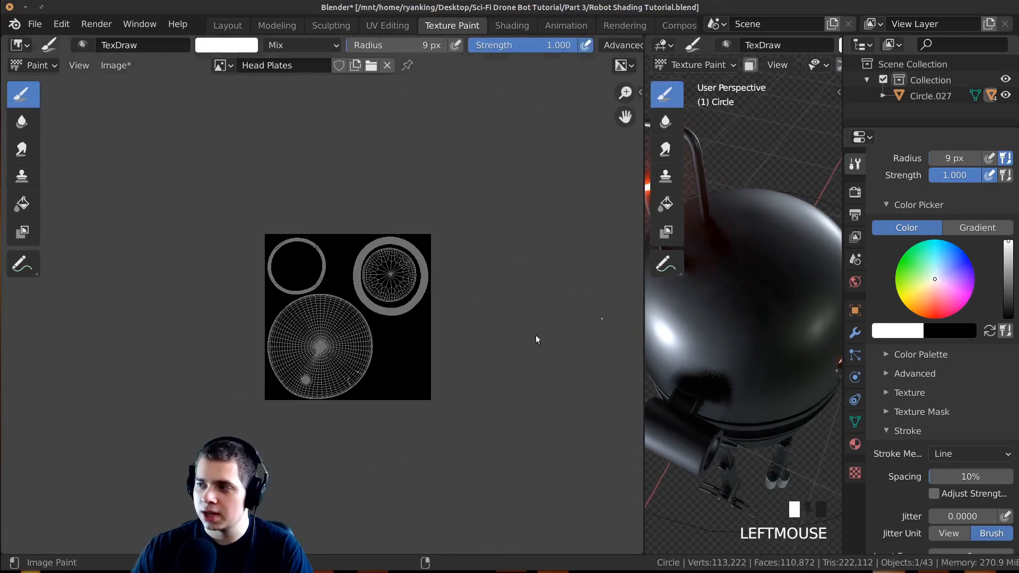
pyautogui.press('Home')
pyautogui.scroll(4, 387, 363)
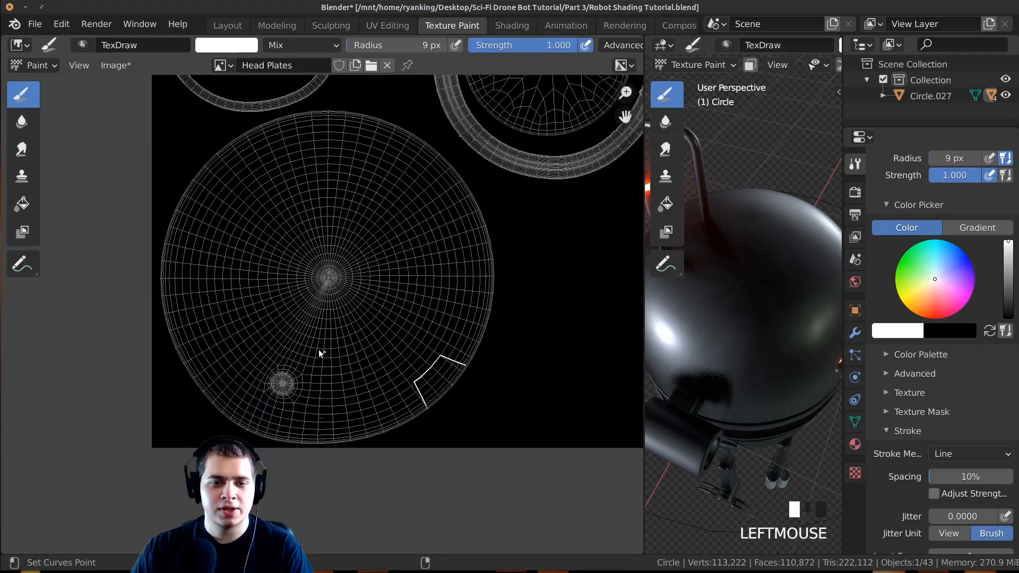
pyautogui.moveTo(824, 389); pyautogui.dragTo(695, 350, button='middle')
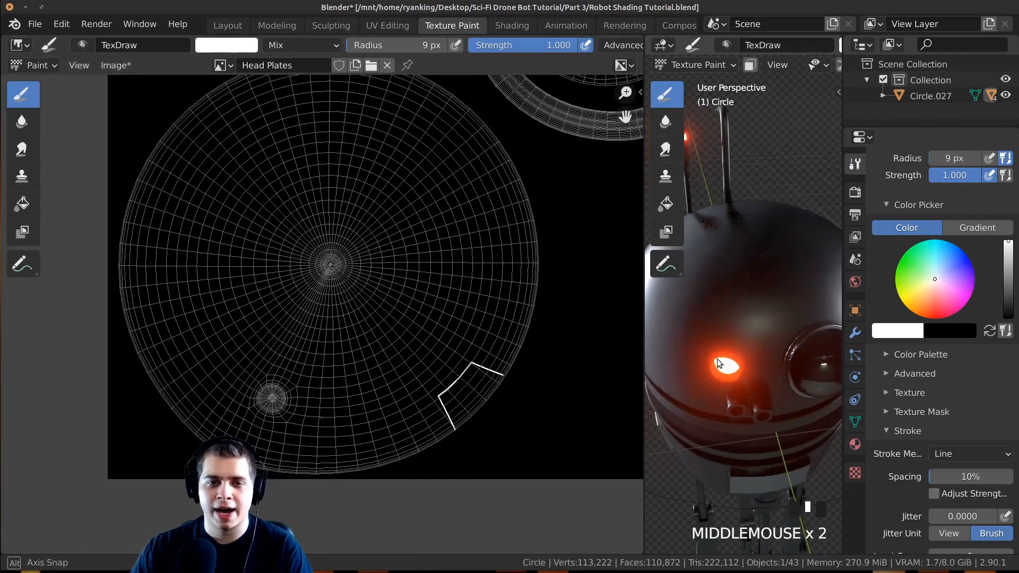
pyautogui.moveTo(255, 317); pyautogui.dragTo(256, 319, button='middle')
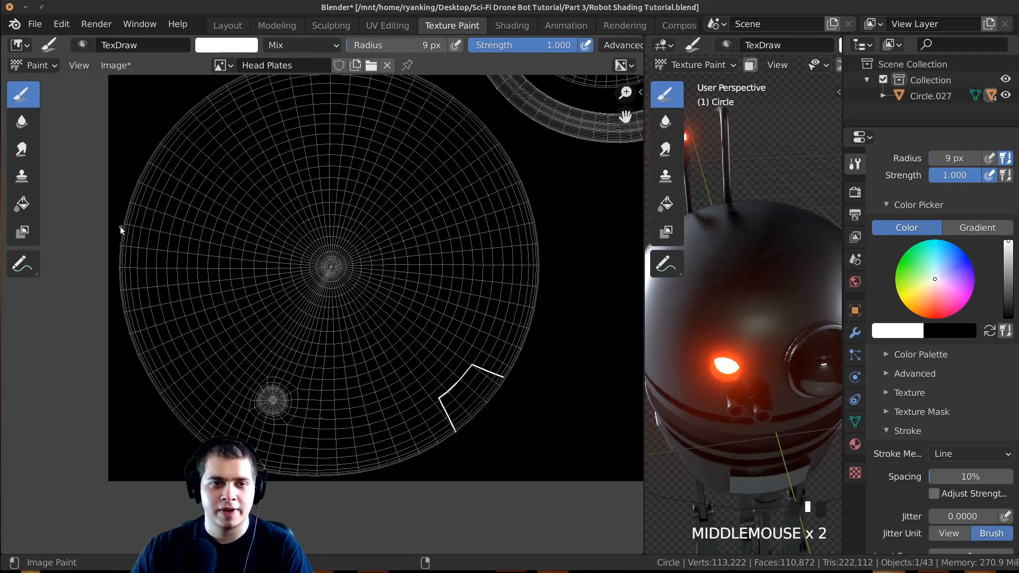
# Step: Try a slanted line through the centre of the head's UV circle, check it on the dome and undo it
pyautogui.moveTo(185, 245); pyautogui.dragTo(562, 297)
pyautogui.scroll(-3, 728, 323)
pyautogui.moveTo(727, 323)
pyautogui.mouseDown(button='middle')
pyautogui.moveTo(820, 364)
pyautogui.moveTo(821, 337)
pyautogui.moveTo(772, 406)
pyautogui.moveTo(765, 374)
pyautogui.mouseUp(button='middle')
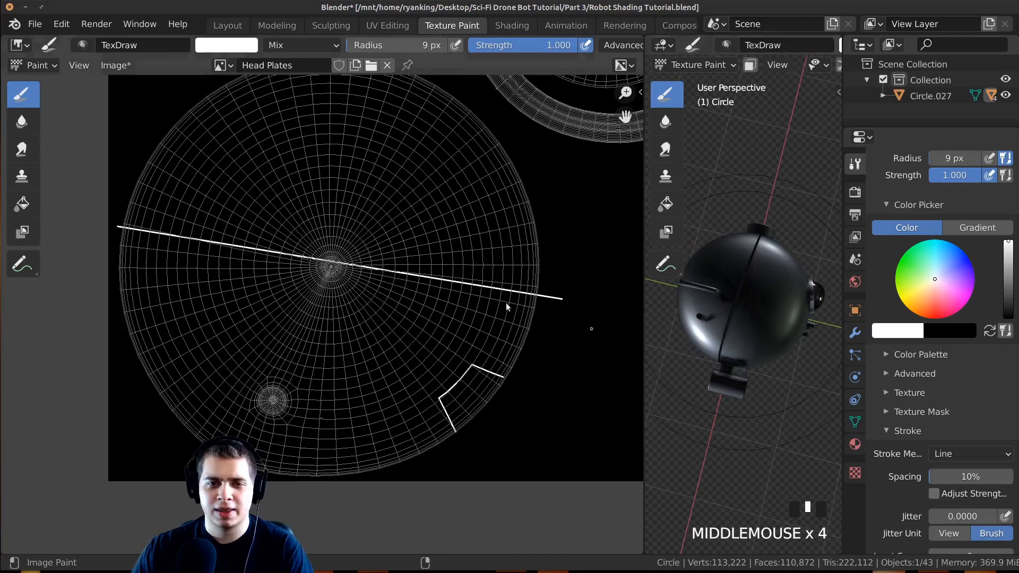
pyautogui.hotkey('ctrl', 'z')
# Step: Paint a nearly horizontal 9 px line across the middle of the head's UV circle and check it on the dome
pyautogui.moveTo(113, 283); pyautogui.dragTo(630, 283)
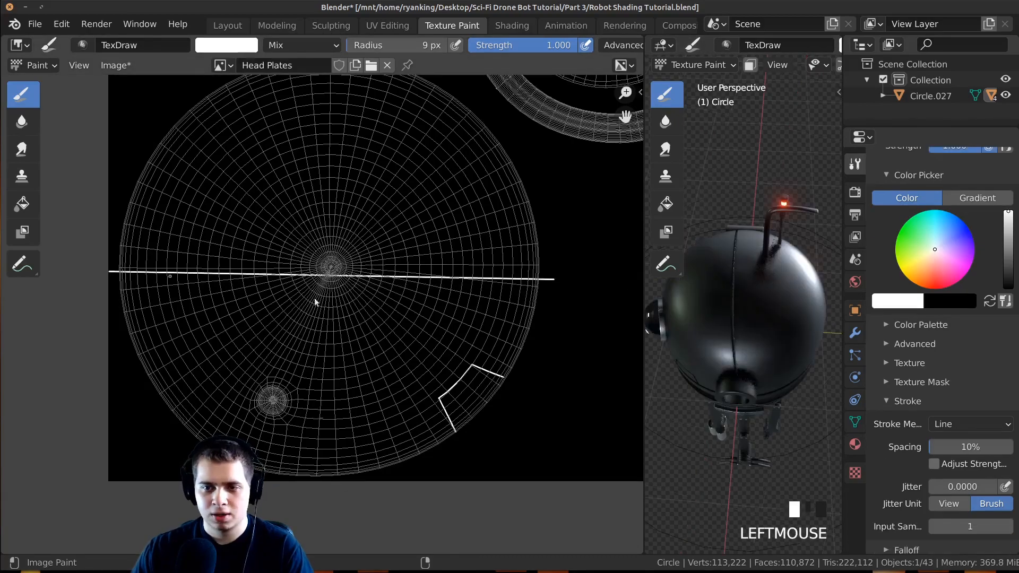
pyautogui.moveTo(764, 329)
pyautogui.mouseDown(button='middle')
pyautogui.moveTo(797, 423)
pyautogui.moveTo(786, 340)
pyautogui.mouseUp(button='middle')
pyautogui.scroll(3, 785, 340)
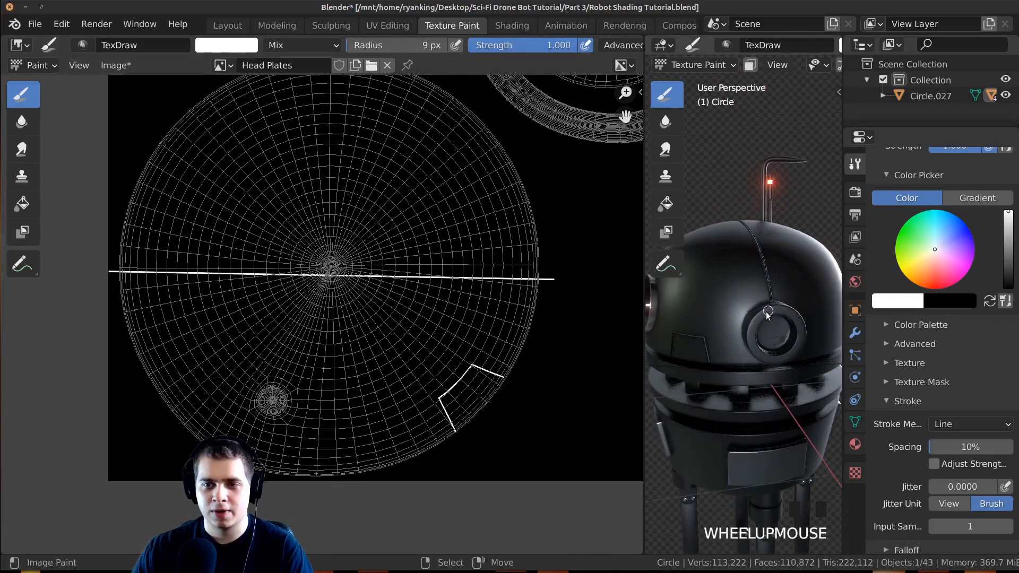
pyautogui.moveTo(642, 303); pyautogui.dragTo(366, 295)
pyautogui.scroll(4, 525, 266)
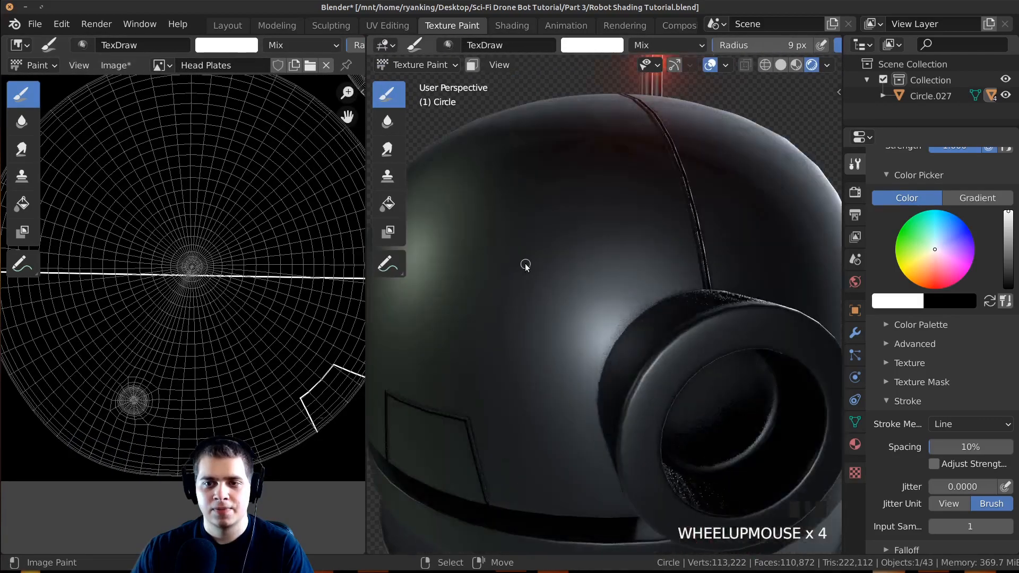
pyautogui.scroll(1, 610, 275)
pyautogui.scroll(-2, 603, 287)
pyautogui.moveTo(602, 287); pyautogui.dragTo(614, 328, button='middle')
pyautogui.scroll(2, 614, 328)
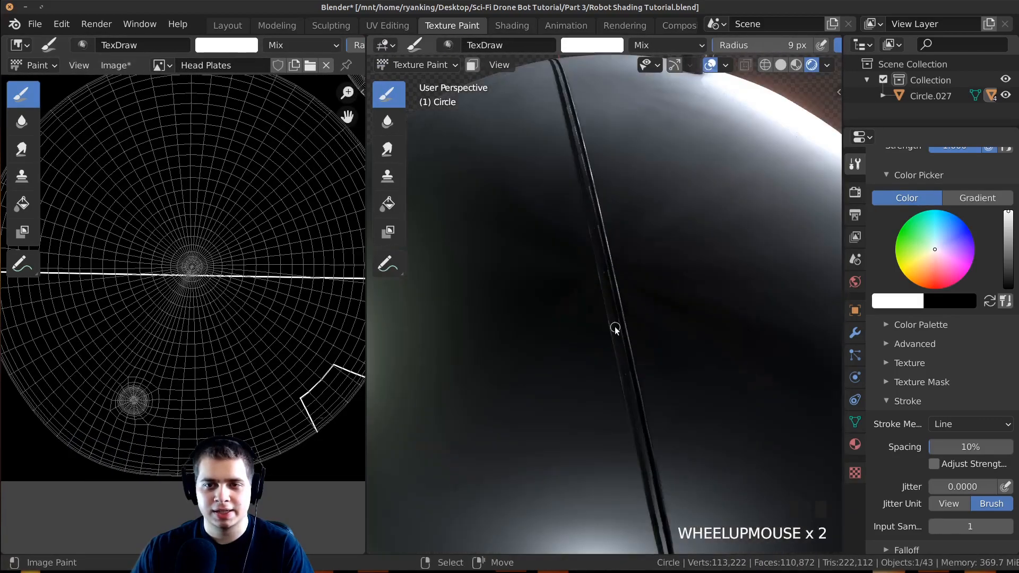
# Step: Undo the horizontal line and repaint it across the middle of the head's UV circle with a 4 px brush
pyautogui.moveTo(232, 316)
pyautogui.mouseDown(button='middle')
pyautogui.moveTo(235, 326)
pyautogui.moveTo(218, 334)
pyautogui.mouseUp(button='middle')
pyautogui.press('f')
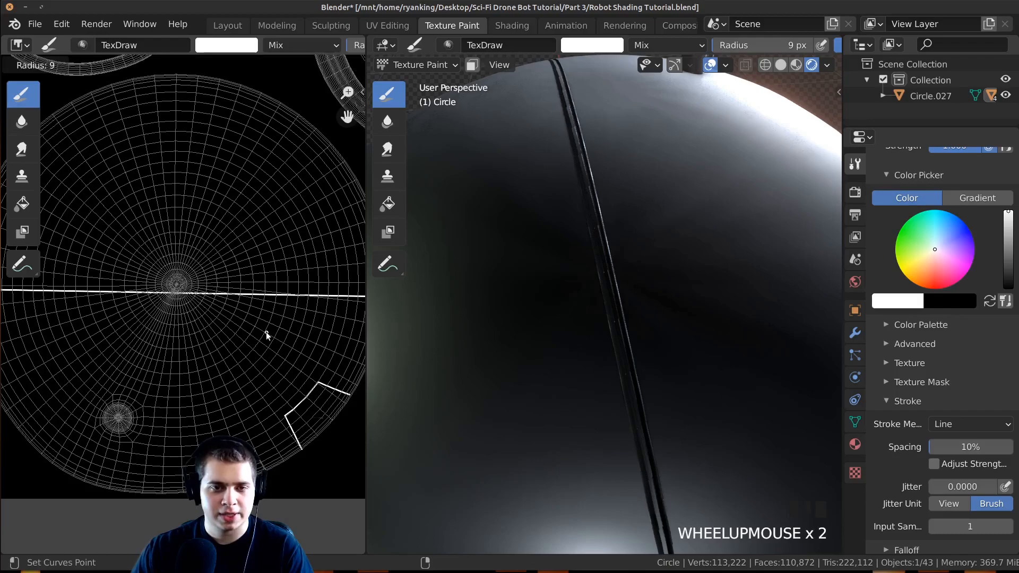
pyautogui.click(260, 331)
pyautogui.hotkey('ctrl', 'z')
pyautogui.scroll(-3, 276, 328)
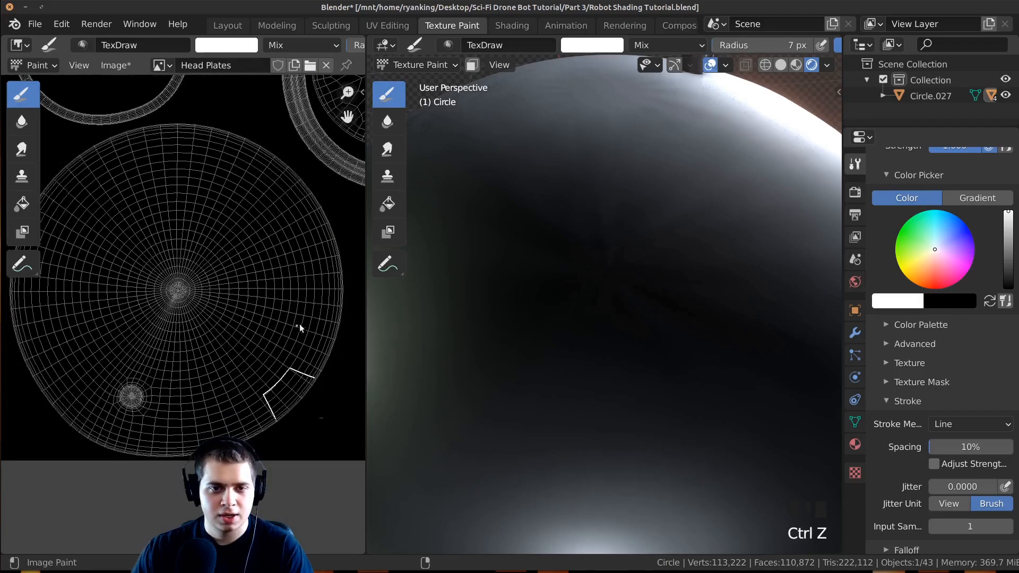
pyautogui.moveTo(169, 300); pyautogui.dragTo(33, 297)
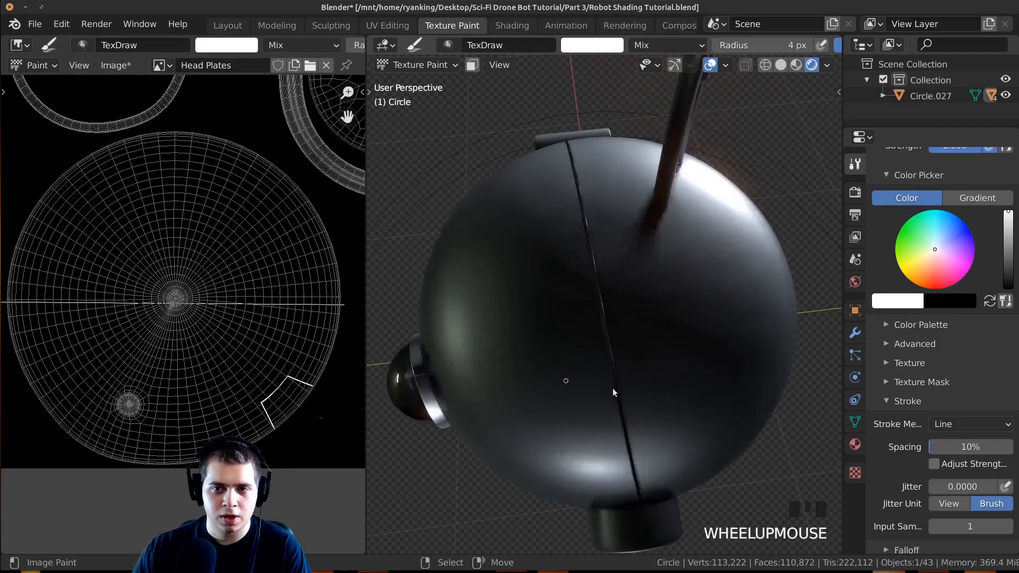
# Step: Enlarge the 3D view and inspect the thinner plate line running over the dome to the ear piece
pyautogui.moveTo(613, 392); pyautogui.dragTo(542, 379, button='middle')
pyautogui.scroll(2, 710, 412)
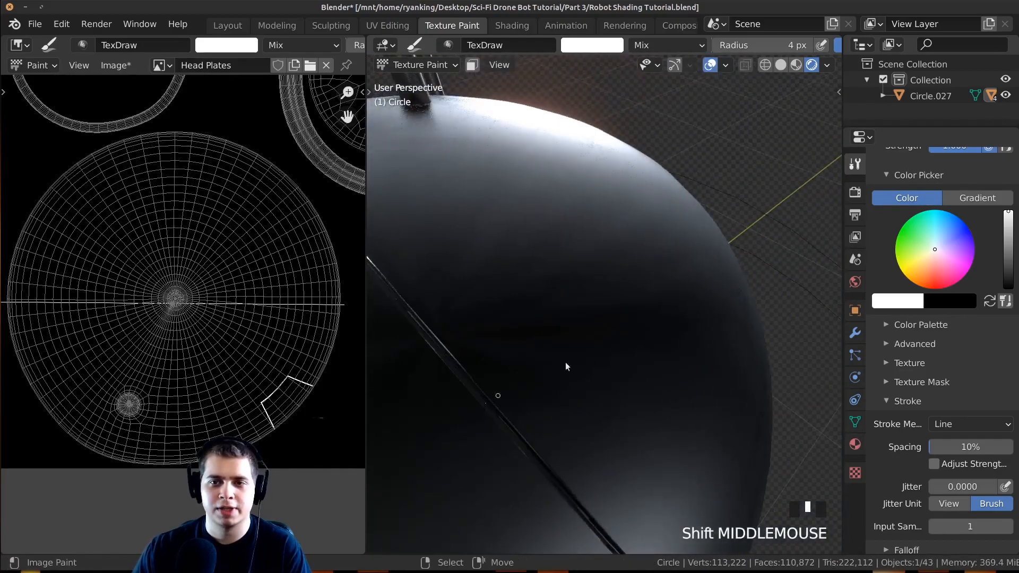
pyautogui.moveTo(464, 391); pyautogui.dragTo(614, 357, button='middle')
pyautogui.moveTo(366, 248); pyautogui.dragTo(93, 248)
pyautogui.scroll(-4, 467, 308)
pyautogui.moveTo(467, 308); pyautogui.dragTo(596, 318, button='middle')
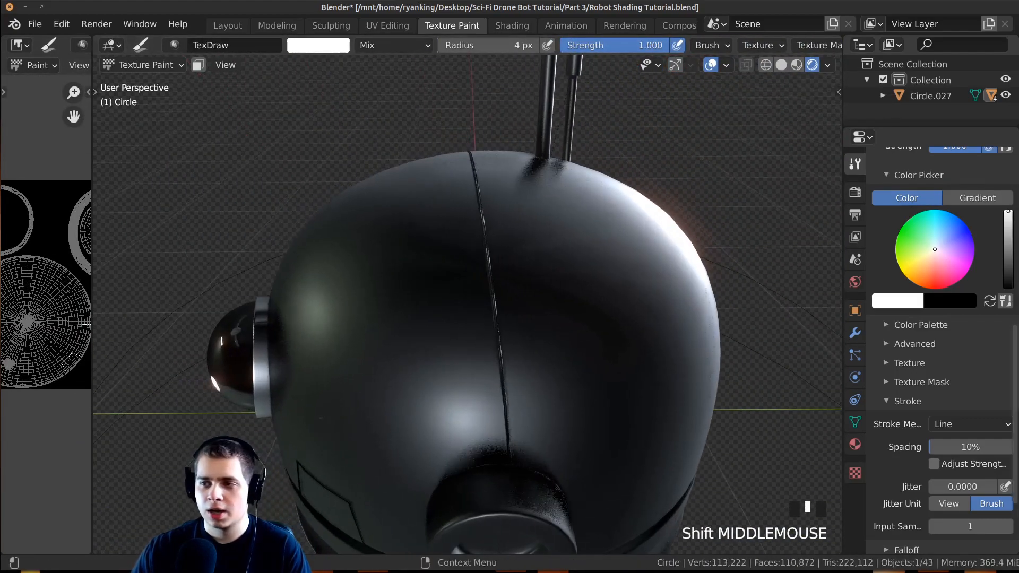
# Step: Set the brush radius to 7 px and paint an angular three-line panel off the dome's seam above the disc-shaped ear piece
pyautogui.scroll(2, 444, 277)
pyautogui.moveTo(444, 278)
pyautogui.mouseDown(button='middle')
pyautogui.moveTo(491, 291)
pyautogui.moveTo(515, 260)
pyautogui.mouseUp(button='middle')
pyautogui.scroll(2, 471, 291)
pyautogui.press('f')
pyautogui.click(476, 295)
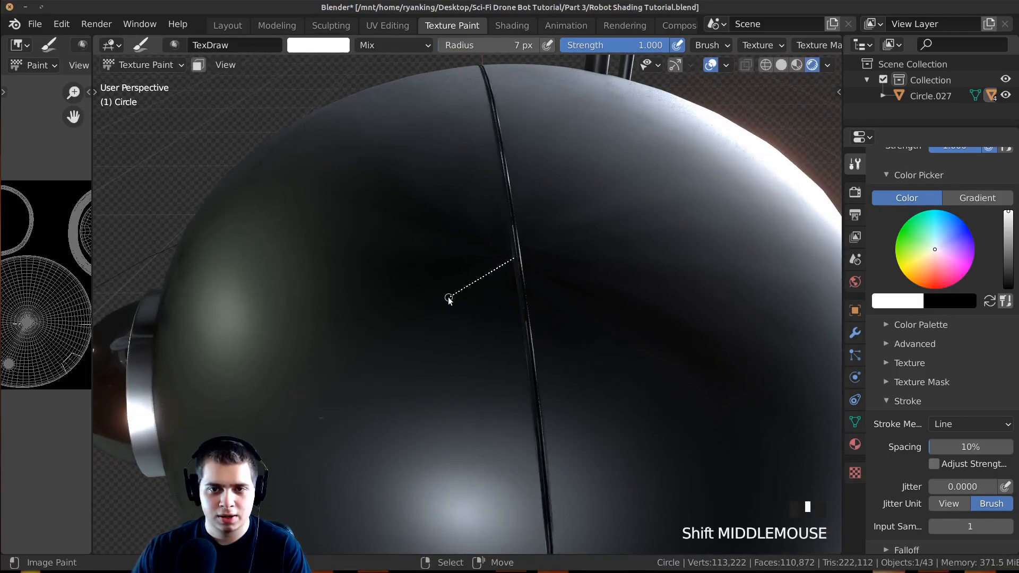
pyautogui.moveTo(435, 307); pyautogui.dragTo(435, 306)
pyautogui.keyDown('shift'); pyautogui.moveTo(435, 306); pyautogui.dragTo(465, 217, button='middle'); pyautogui.keyUp('shift')
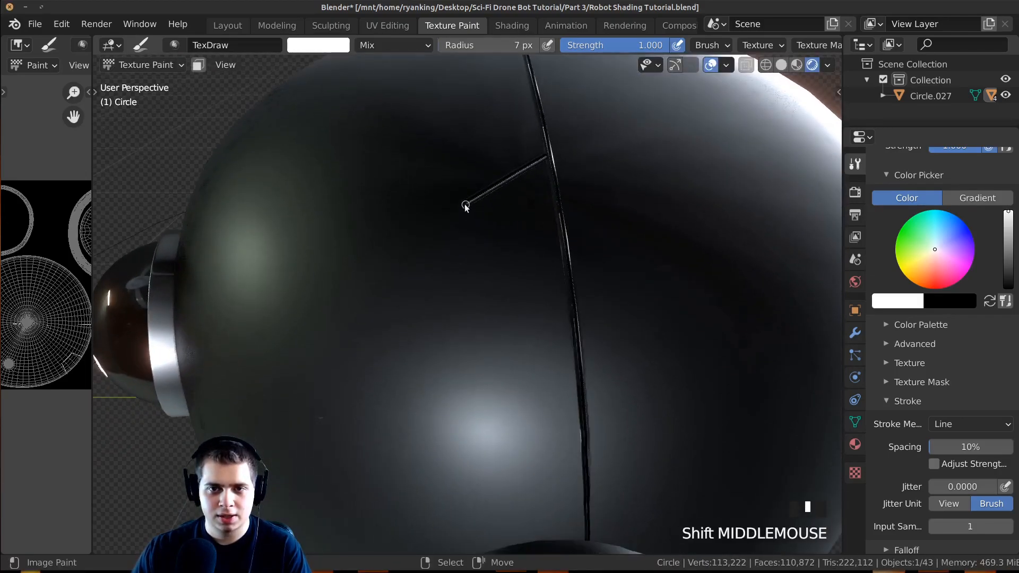
pyautogui.moveTo(464, 341); pyautogui.dragTo(472, 346)
pyautogui.moveTo(579, 361); pyautogui.dragTo(579, 361)
# Step: Paint a matching angular three-line panel off the seam on the opposite side of the dome, above the cannon-shaped ear piece
pyautogui.moveTo(549, 334)
pyautogui.mouseDown(button='middle')
pyautogui.moveTo(521, 376)
pyautogui.moveTo(604, 348)
pyautogui.moveTo(528, 303)
pyautogui.moveTo(467, 309)
pyautogui.mouseUp(button='middle')
pyautogui.keyDown('shift'); pyautogui.moveTo(467, 309); pyautogui.dragTo(477, 319, button='middle'); pyautogui.keyUp('shift')
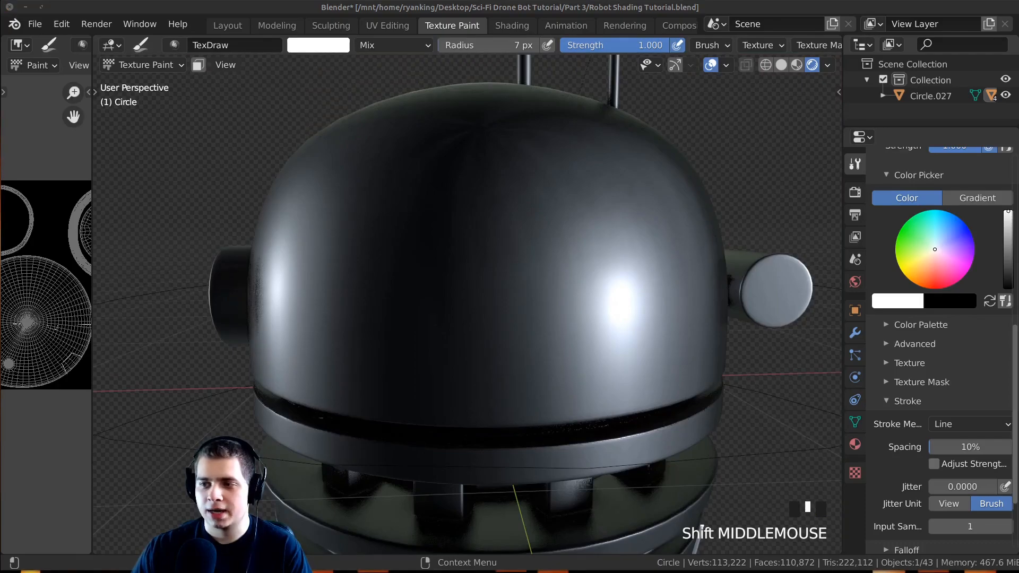
pyautogui.moveTo(591, 408); pyautogui.dragTo(549, 389, button='middle')
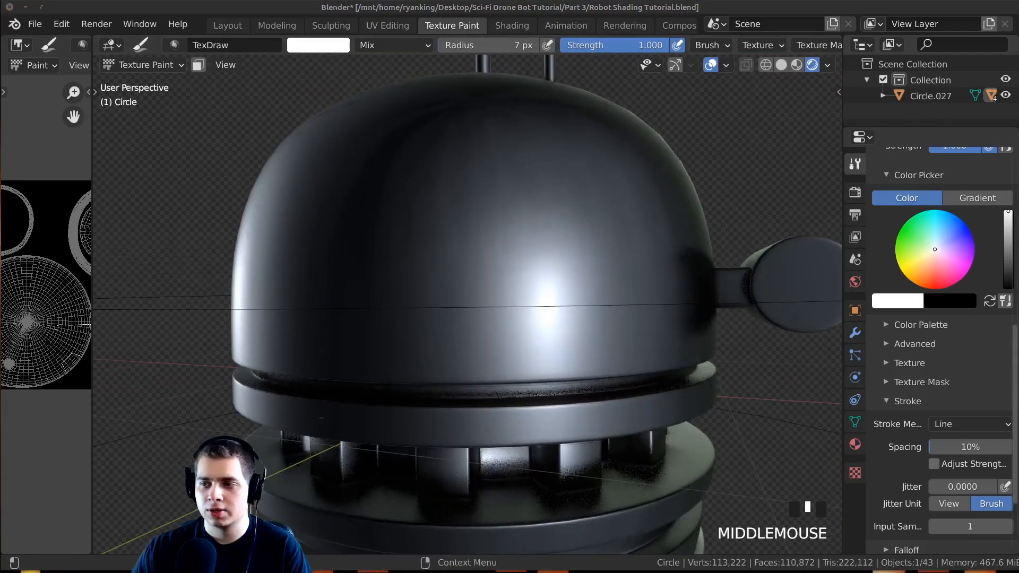
pyautogui.moveTo(526, 282); pyautogui.dragTo(475, 228, button='middle')
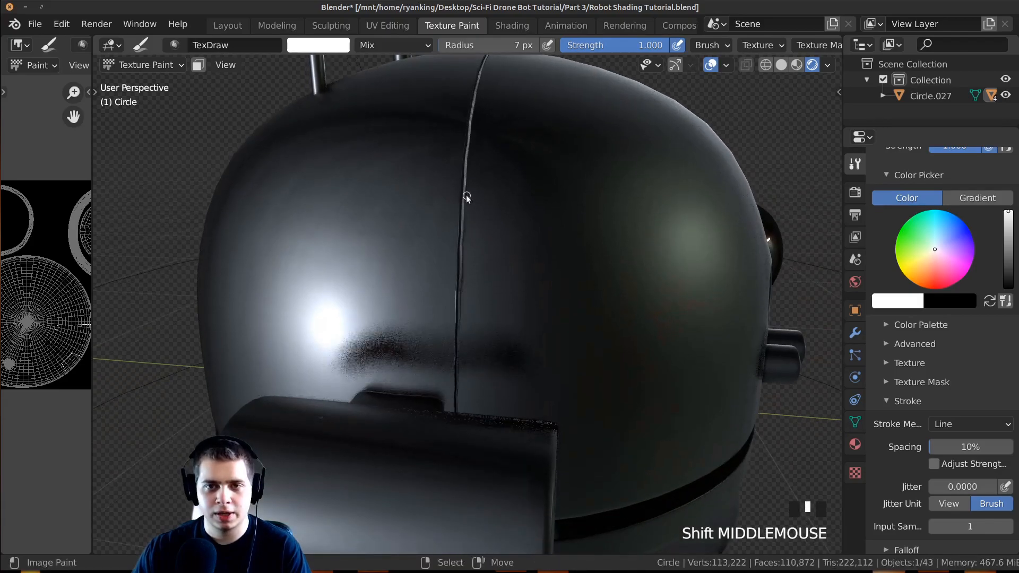
pyautogui.moveTo(505, 251); pyautogui.dragTo(506, 249)
pyautogui.moveTo(506, 244); pyautogui.dragTo(510, 422)
pyautogui.moveTo(509, 418)
pyautogui.mouseDown(button='middle')
pyautogui.moveTo(466, 364)
pyautogui.moveTo(324, 265)
pyautogui.mouseUp(button='middle')
pyautogui.scroll(4, 325, 265)
pyautogui.moveTo(320, 170)
pyautogui.mouseDown(button='middle')
pyautogui.moveTo(316, 303)
pyautogui.moveTo(329, 434)
pyautogui.mouseUp(button='middle')
pyautogui.moveTo(270, 444); pyautogui.dragTo(270, 445)
pyautogui.scroll(-2, 383, 460)
pyautogui.moveTo(382, 459); pyautogui.dragTo(387, 447, button='middle')
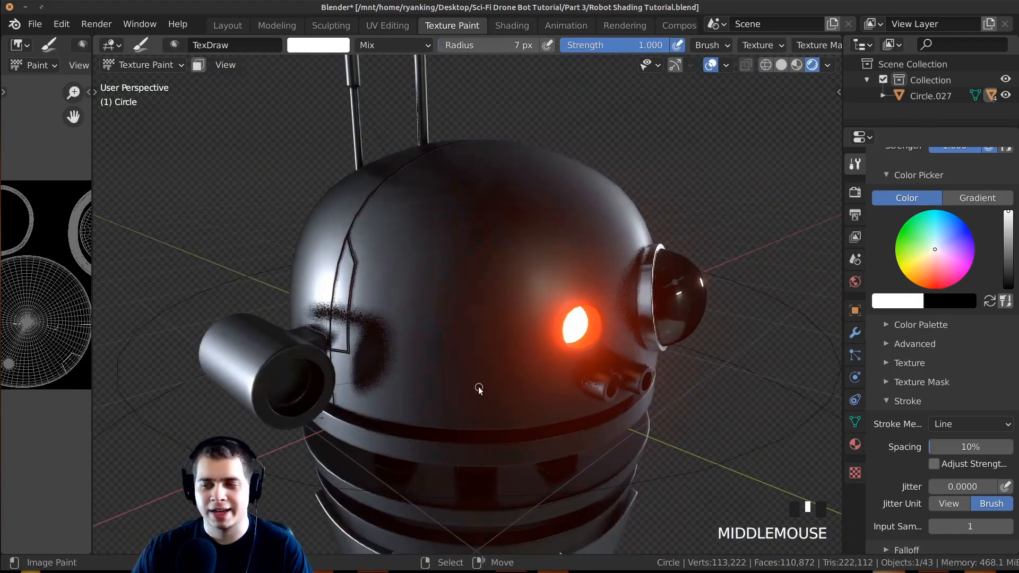
# Step: Paint a tall rectangular panel outline rising from the dome's lower edge at the back, on the cannon's side
pyautogui.moveTo(479, 390); pyautogui.dragTo(446, 334, button='middle')
pyautogui.keyDown('shift'); pyautogui.scroll(-1, 445, 313); pyautogui.keyUp('shift')
pyautogui.moveTo(446, 334); pyautogui.dragTo(488, 345, button='middle')
pyautogui.moveTo(489, 345); pyautogui.dragTo(463, 356, button='middle')
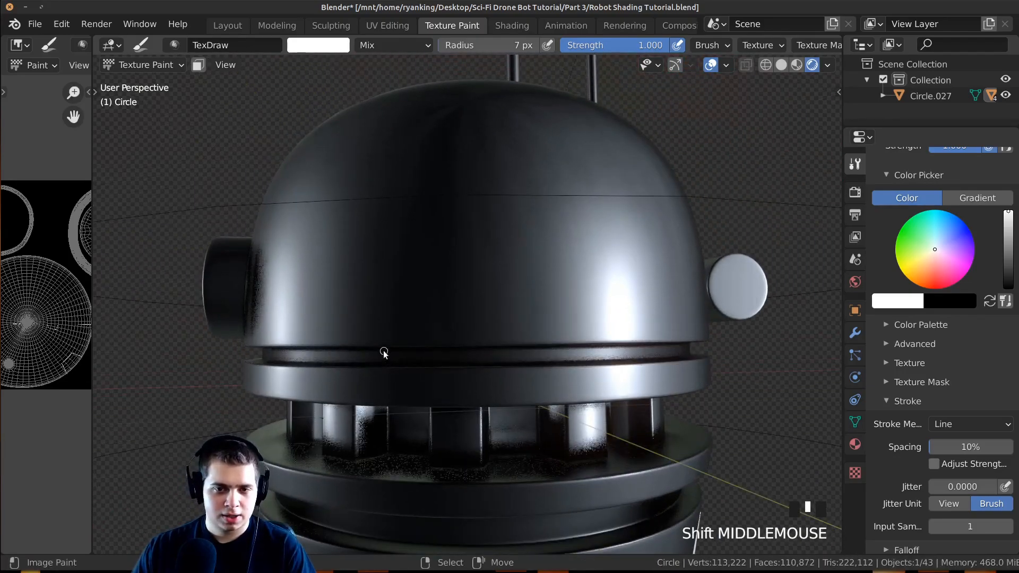
pyautogui.scroll(5, 403, 278)
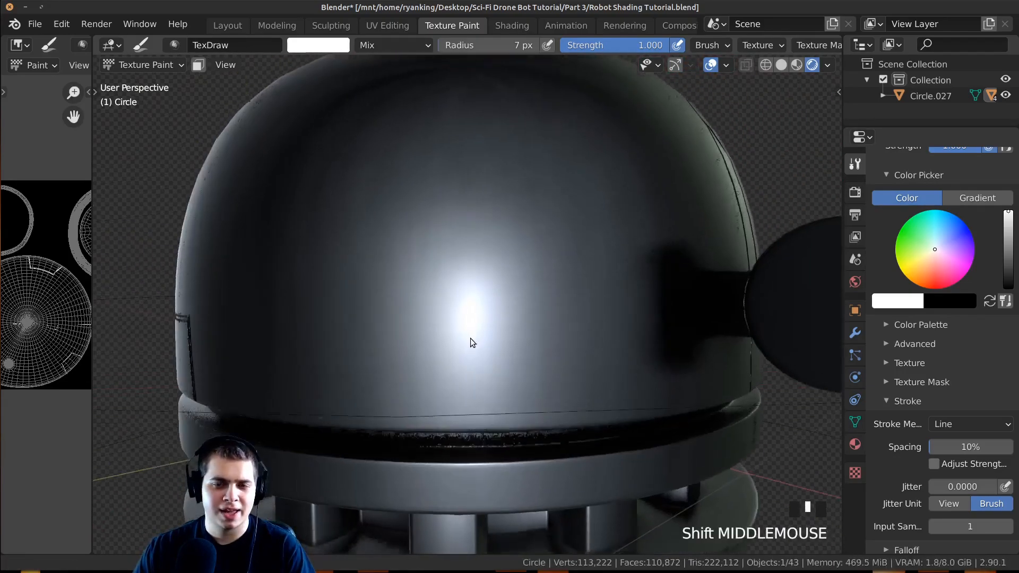
pyautogui.moveTo(384, 496); pyautogui.dragTo(387, 242)
pyautogui.moveTo(559, 242); pyautogui.dragTo(562, 495)
# Step: Paint a second tall rectangular panel outline beside the first one, closer to the cannon-shaped ear piece
pyautogui.moveTo(586, 463)
pyautogui.keyDown('shift'); pyautogui.mouseDown(button='middle')
pyautogui.moveTo(633, 439)
pyautogui.moveTo(547, 434)
pyautogui.mouseUp(button='middle'); pyautogui.keyUp('shift')
pyautogui.moveTo(547, 433)
pyautogui.keyDown('shift'); pyautogui.mouseDown(button='middle')
pyautogui.moveTo(468, 428)
pyautogui.moveTo(490, 440)
pyautogui.mouseUp(button='middle'); pyautogui.keyUp('shift')
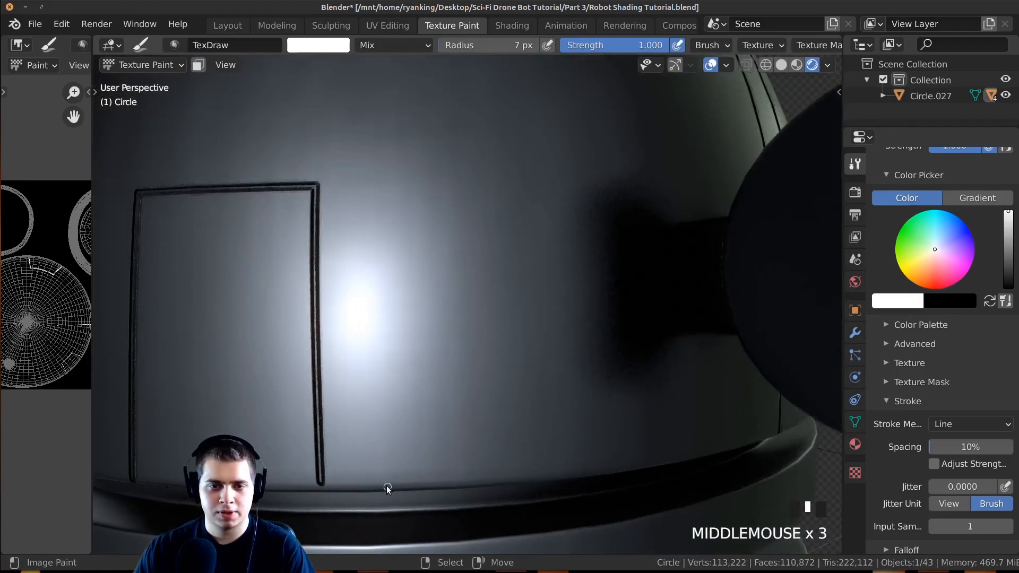
pyautogui.moveTo(395, 393); pyautogui.dragTo(395, 183)
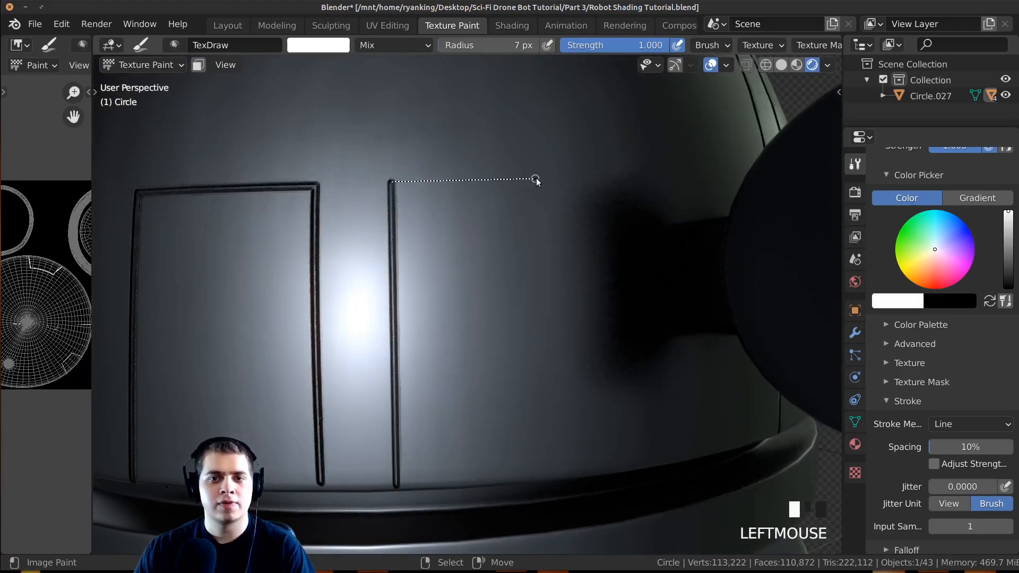
pyautogui.moveTo(548, 180); pyautogui.dragTo(551, 180)
pyautogui.moveTo(559, 301); pyautogui.dragTo(561, 480)
pyautogui.moveTo(519, 447); pyautogui.dragTo(589, 372, button='middle')
pyautogui.scroll(2, 466, 384)
# Step: Paint a U-shaped plate outline with slanted sides on the ring below the dome, next to the wide rear panel
pyautogui.moveTo(531, 375); pyautogui.dragTo(624, 379, button='middle')
pyautogui.keyDown('shift'); pyautogui.moveTo(605, 380); pyautogui.dragTo(634, 378, button='middle'); pyautogui.keyUp('shift')
pyautogui.keyDown('shift'); pyautogui.moveTo(634, 378); pyautogui.dragTo(623, 377, button='middle'); pyautogui.keyUp('shift')
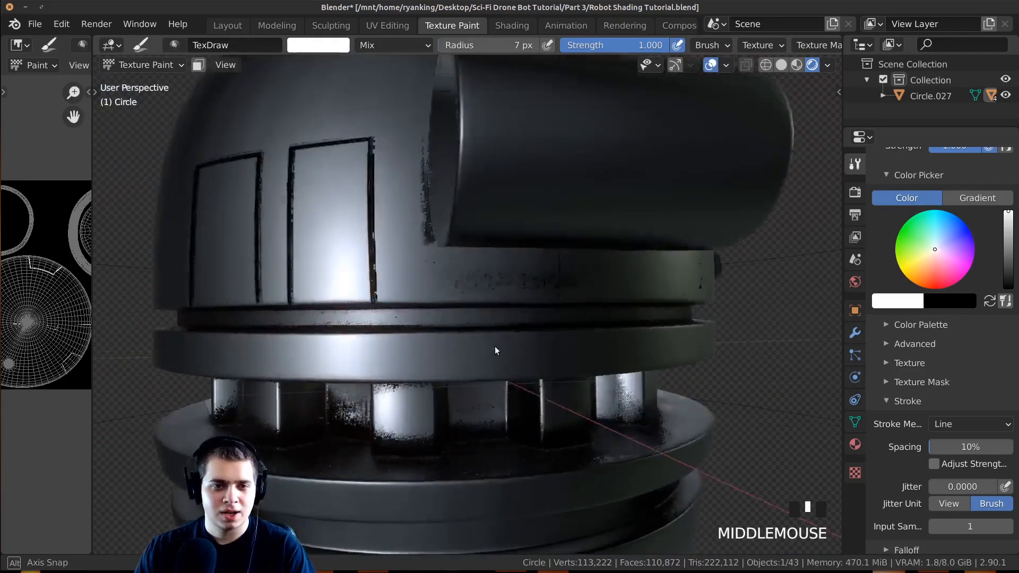
pyautogui.moveTo(496, 350); pyautogui.dragTo(380, 362, button='middle')
pyautogui.scroll(2, 461, 308)
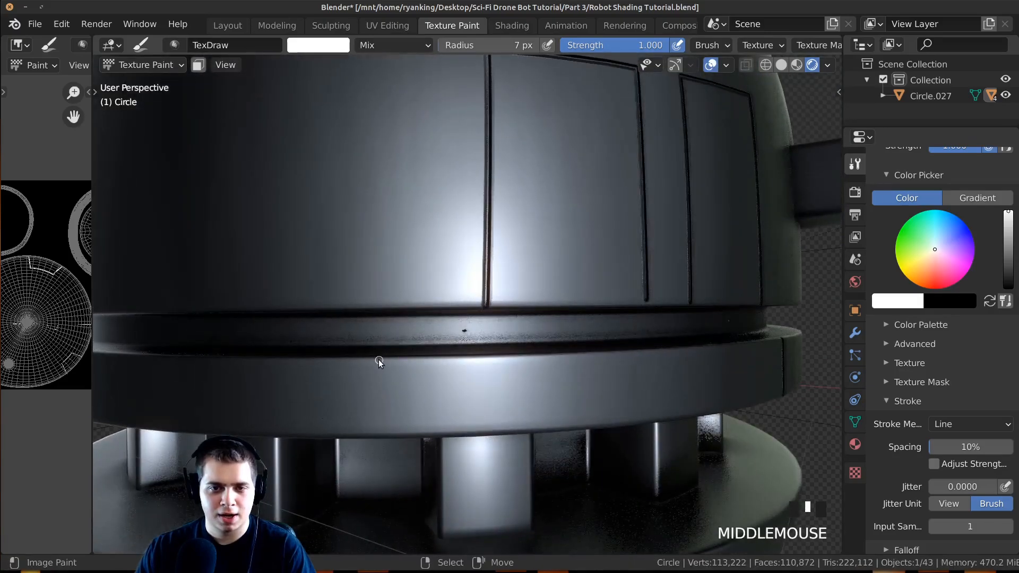
pyautogui.moveTo(377, 436); pyautogui.dragTo(664, 328, button='middle')
pyautogui.moveTo(638, 365); pyautogui.dragTo(640, 366)
pyautogui.moveTo(639, 367); pyautogui.dragTo(470, 371)
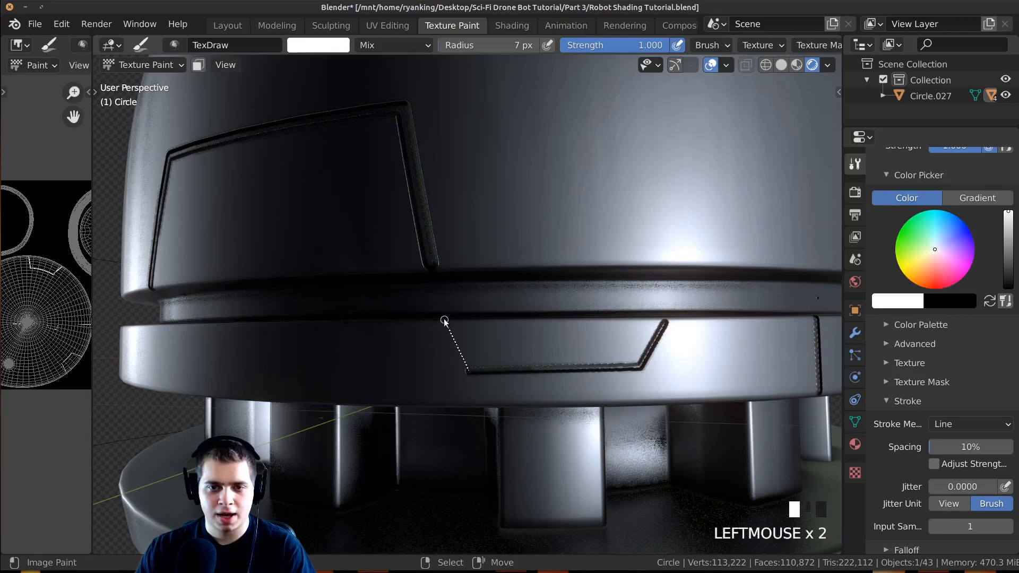
# Step: Switch to solid shading, repaint the bottom line of the ring's U-shaped outline and undo its closing slanted segment
pyautogui.scroll(-4, 558, 343)
pyautogui.moveTo(478, 356)
pyautogui.mouseDown(button='middle')
pyautogui.moveTo(503, 368)
pyautogui.moveTo(536, 362)
pyautogui.moveTo(520, 364)
pyautogui.mouseUp(button='middle')
pyautogui.press('z')
pyautogui.scroll(2, 619, 376)
pyautogui.moveTo(615, 374); pyautogui.dragTo(593, 368, button='middle')
pyautogui.scroll(5, 637, 377)
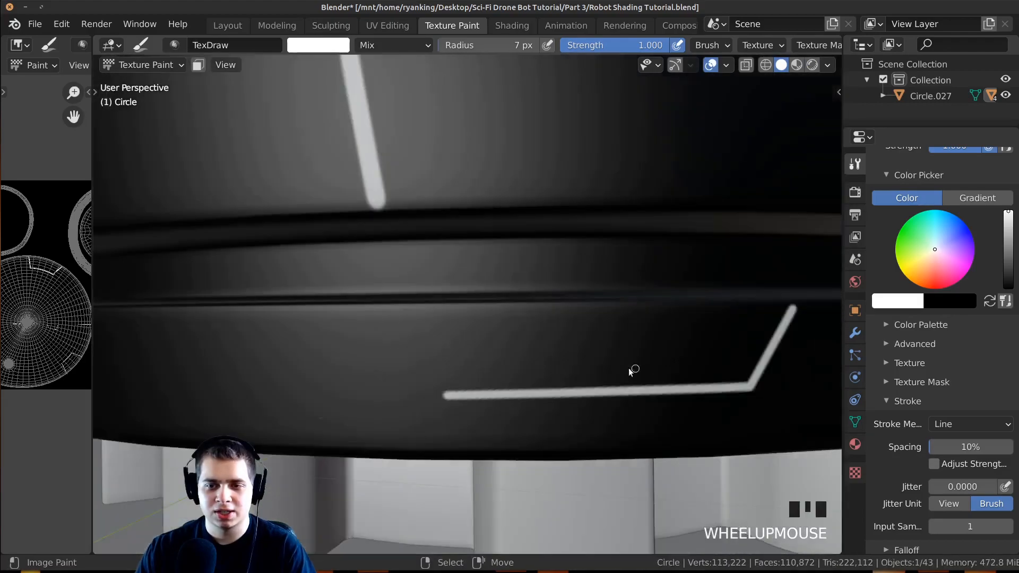
pyautogui.hotkey('ctrl', 'z')
pyautogui.moveTo(750, 390); pyautogui.dragTo(412, 393)
pyautogui.moveTo(384, 329); pyautogui.dragTo(384, 329)
pyautogui.hotkey('ctrl', 'z')
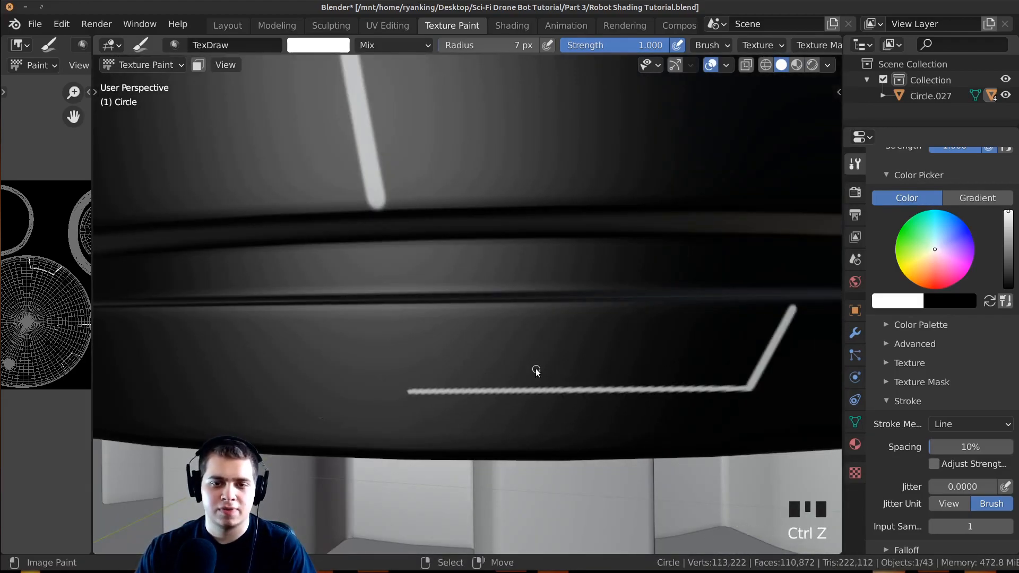
# Step: With a 9 px brush, paint a trapezoid outline open at the bottom on the ring below the disc-shaped ear piece
pyautogui.scroll(2, 394, 402)
pyautogui.scroll(-2, 374, 445)
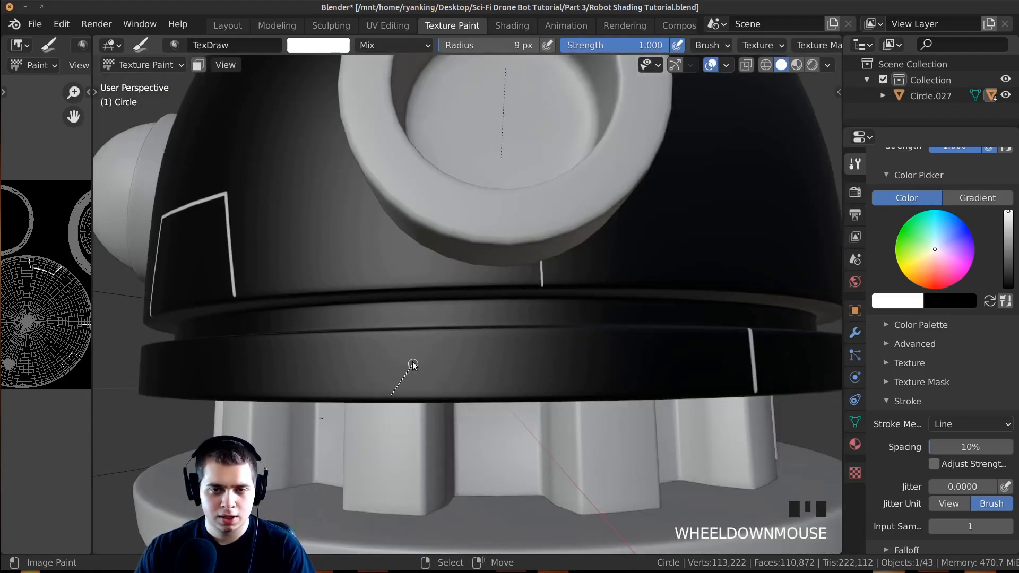
pyautogui.moveTo(420, 352); pyautogui.dragTo(420, 352)
pyautogui.moveTo(420, 350); pyautogui.dragTo(537, 349)
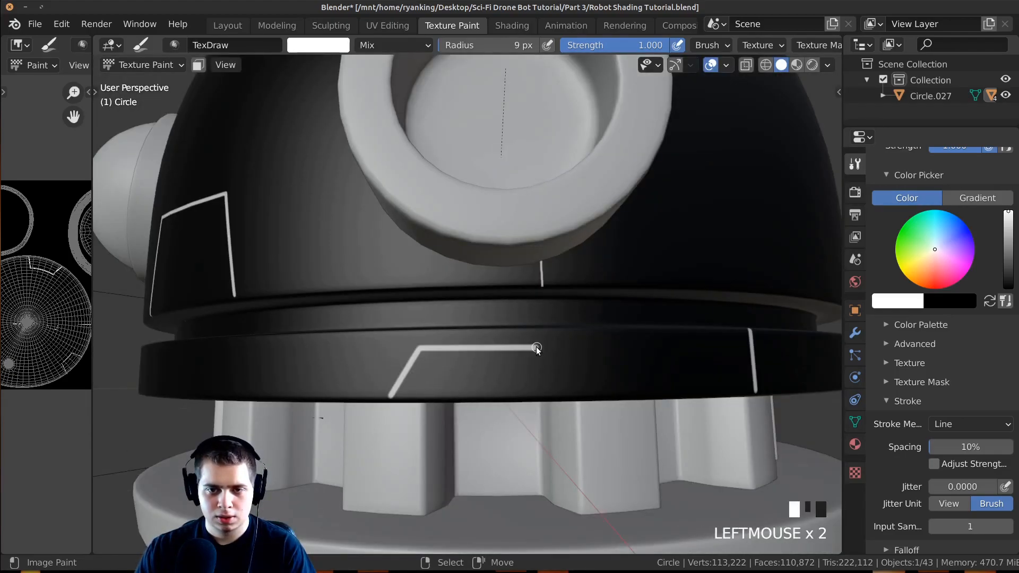
pyautogui.moveTo(558, 402); pyautogui.dragTo(558, 402)
# Step: Paint a trapezoid outline open at the bottom on the front of the ring, below the two small cylinders
pyautogui.moveTo(558, 403)
pyautogui.mouseDown(button='middle')
pyautogui.moveTo(512, 409)
pyautogui.moveTo(566, 409)
pyautogui.moveTo(603, 390)
pyautogui.moveTo(371, 396)
pyautogui.mouseUp(button='middle')
pyautogui.scroll(2, 377, 420)
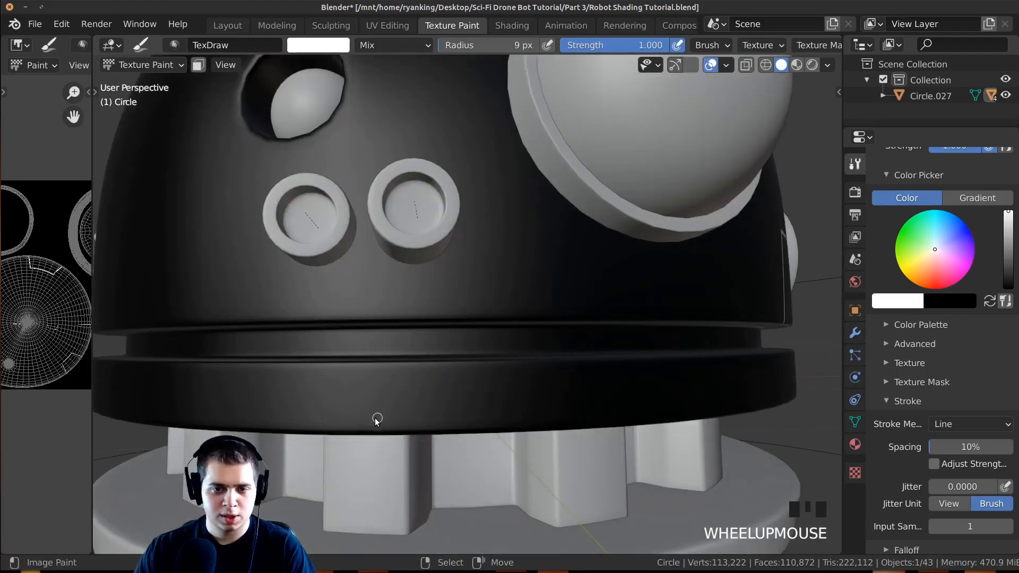
pyautogui.moveTo(399, 386); pyautogui.dragTo(399, 386)
pyautogui.moveTo(399, 384); pyautogui.dragTo(496, 385)
pyautogui.moveTo(512, 429); pyautogui.dragTo(513, 429)
# Step: Paint a second open trapezoid outline right beside the first on the front of the ring, towards the large lens
pyautogui.moveTo(513, 429)
pyautogui.mouseDown(button='middle')
pyautogui.moveTo(495, 414)
pyautogui.moveTo(473, 429)
pyautogui.mouseUp(button='middle')
pyautogui.moveTo(491, 383); pyautogui.dragTo(495, 383)
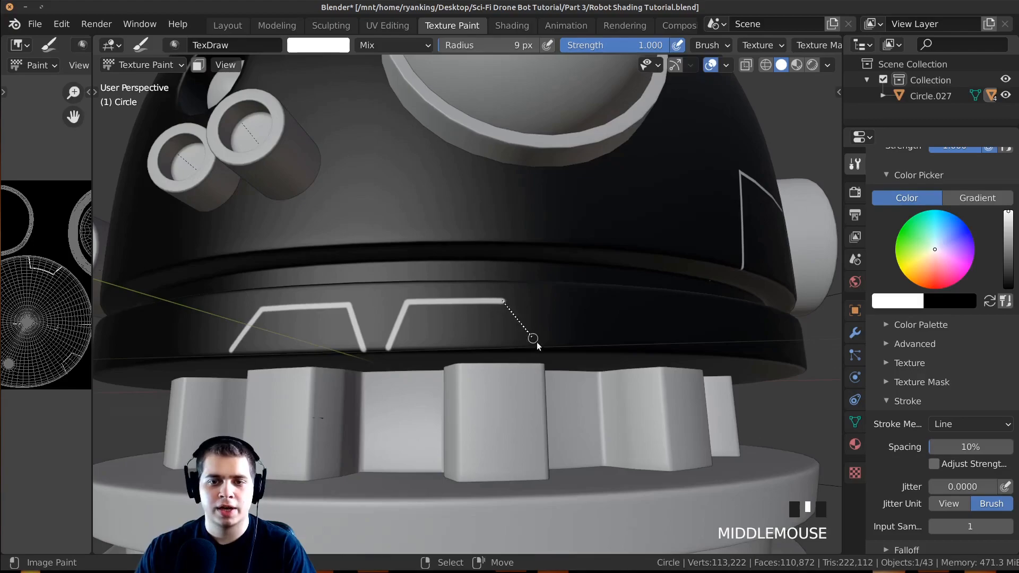
pyautogui.moveTo(542, 350); pyautogui.dragTo(543, 350)
pyautogui.scroll(-2, 488, 337)
pyautogui.moveTo(488, 336)
pyautogui.mouseDown(button='middle')
pyautogui.moveTo(517, 358)
pyautogui.moveTo(589, 362)
pyautogui.mouseUp(button='middle')
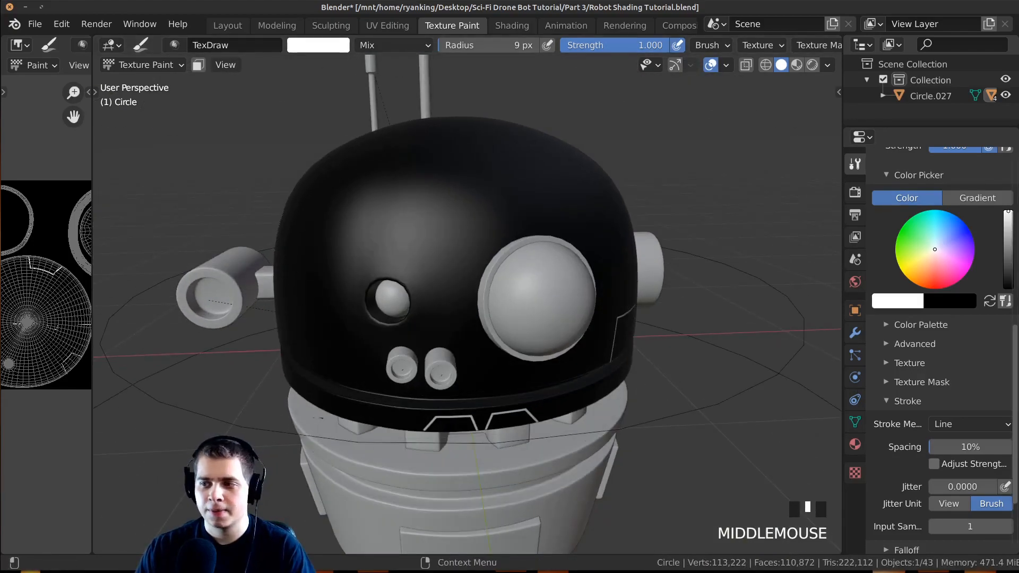
# Step: Examine the ring and the dome's lower panel outlines around the disc-shaped ear piece and the rear
pyautogui.moveTo(785, 375); pyautogui.dragTo(568, 303, button='middle')
pyautogui.scroll(3, 499, 335)
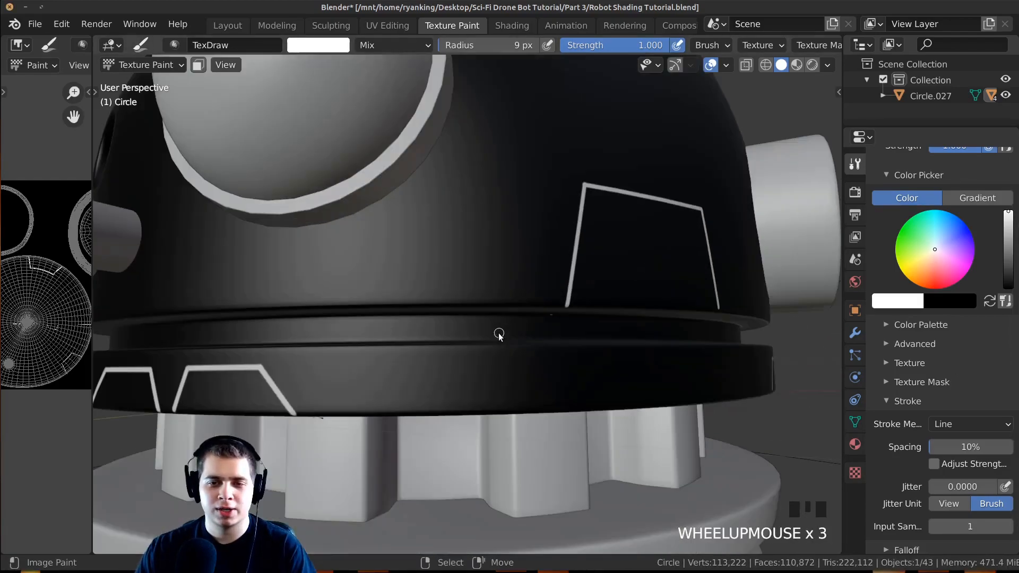
pyautogui.keyDown('shift'); pyautogui.moveTo(512, 353); pyautogui.dragTo(508, 324, button='middle'); pyautogui.keyUp('shift')
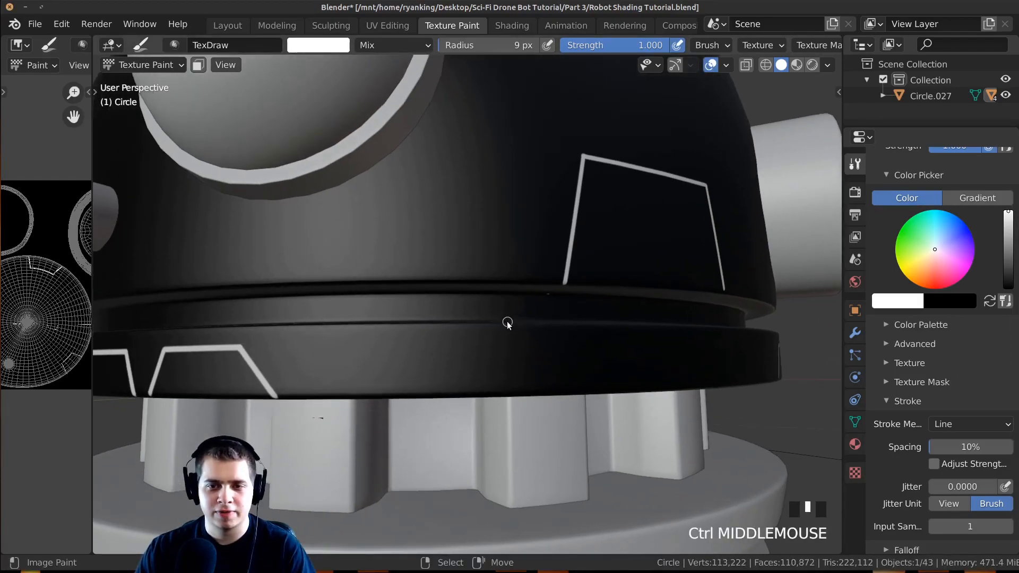
pyautogui.moveTo(507, 396); pyautogui.dragTo(455, 340, button='middle')
pyautogui.scroll(2, 446, 343)
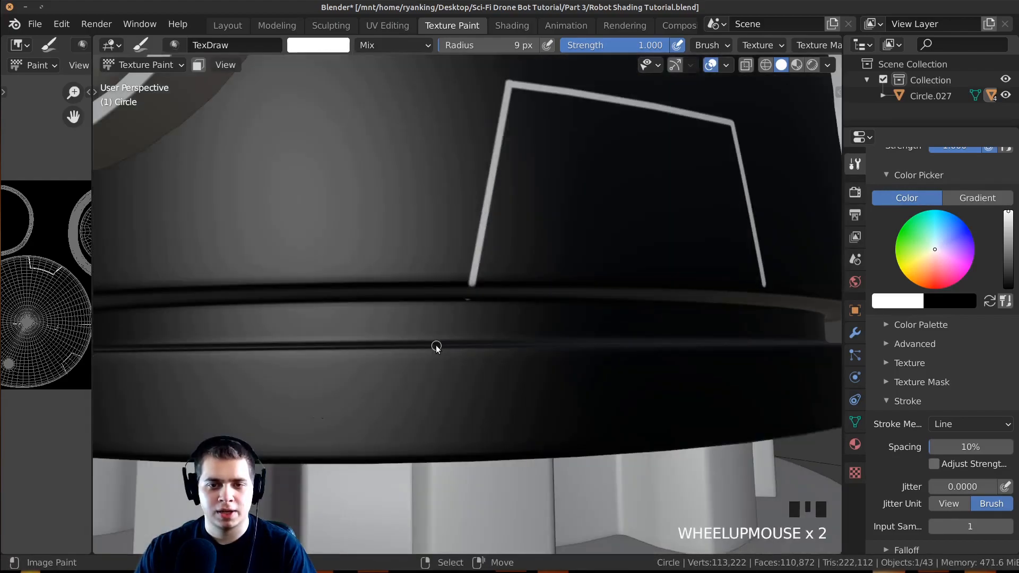
pyautogui.moveTo(455, 447); pyautogui.dragTo(554, 288, button='middle')
pyautogui.scroll(2, 424, 415)
pyautogui.scroll(-2, 414, 403)
pyautogui.scroll(3, 496, 298)
pyautogui.scroll(-3, 547, 279)
pyautogui.scroll(3, 542, 303)
pyautogui.scroll(2, 552, 287)
pyautogui.scroll(-3, 464, 288)
pyautogui.moveTo(451, 321); pyautogui.dragTo(550, 267, button='middle')
pyautogui.moveTo(415, 329); pyautogui.dragTo(393, 371, button='middle')
pyautogui.scroll(2, 454, 388)
pyautogui.moveTo(455, 388); pyautogui.dragTo(430, 358, button='middle')
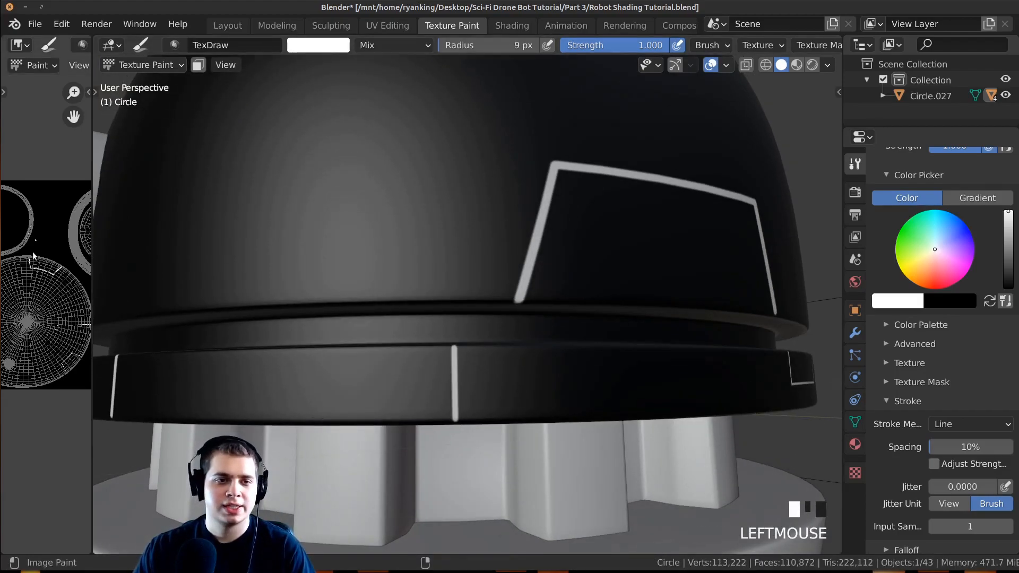
# Step: Inspect the opposite side of the dome, between the cannon-shaped ear piece and the small eye
pyautogui.scroll(-1, 396, 276)
pyautogui.scroll(2, 476, 306)
pyautogui.moveTo(476, 306); pyautogui.dragTo(576, 324, button='middle')
pyautogui.scroll(-6, 550, 356)
pyautogui.moveTo(570, 327); pyautogui.dragTo(432, 410, button='middle')
pyautogui.moveTo(414, 353); pyautogui.dragTo(495, 268, button='middle')
pyautogui.scroll(6, 496, 269)
pyautogui.moveTo(452, 304); pyautogui.dragTo(547, 338, button='middle')
pyautogui.scroll(-4, 564, 289)
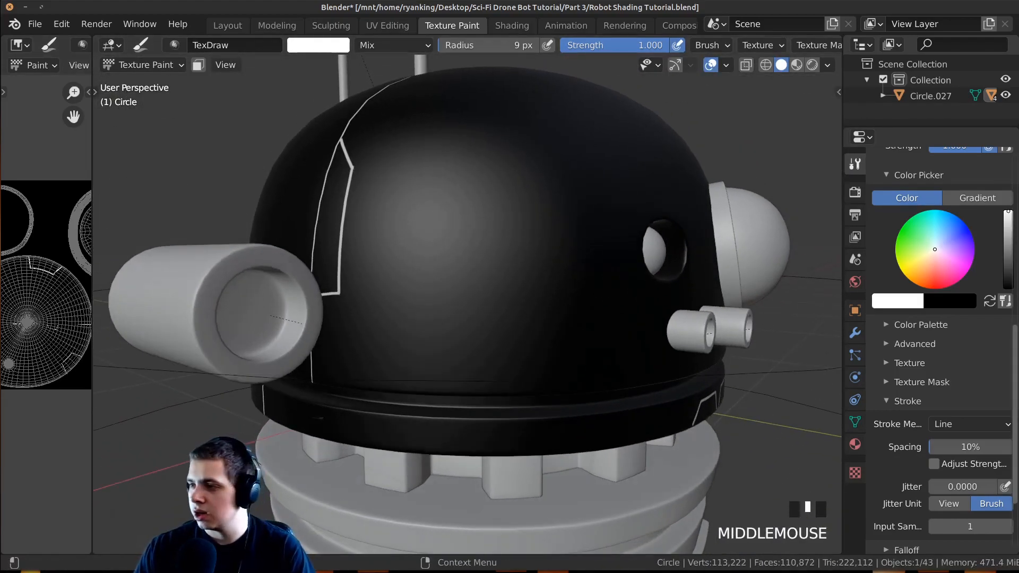
# Step: Try a 9 px panel outline with a slanted corner on the dome beside the small eye and undo it
pyautogui.moveTo(169, 347); pyautogui.dragTo(153, 348, button='middle')
pyautogui.scroll(3, 546, 352)
pyautogui.moveTo(559, 237); pyautogui.dragTo(501, 162)
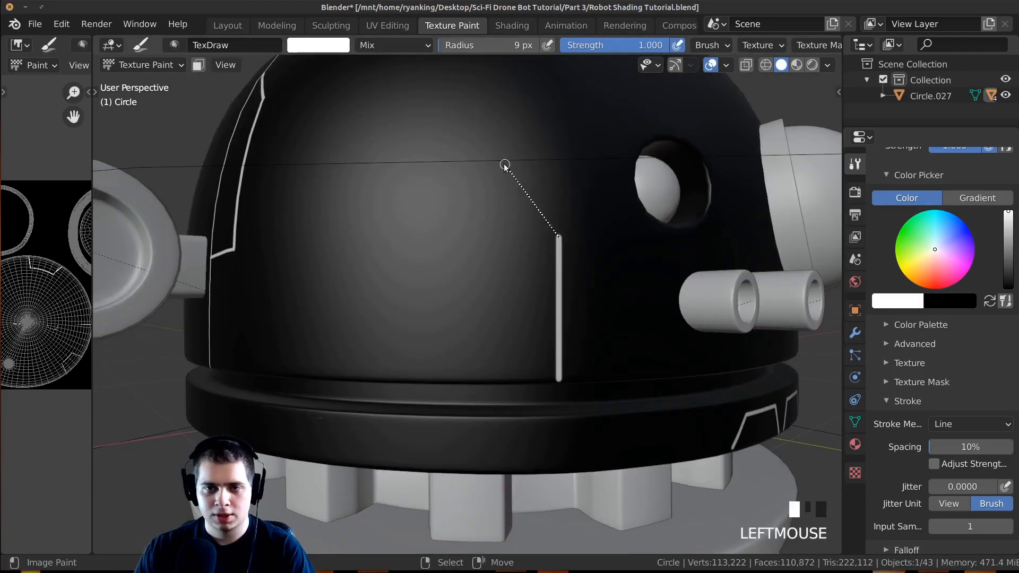
pyautogui.hotkey('ctrl', 'z')
pyautogui.hotkey('ctrl', 'z')
# Step: Set the brush radius to 6 px and paint a tall panel outline with one slanted upper corner beside the small eye
pyautogui.press('f')
pyautogui.click(562, 377)
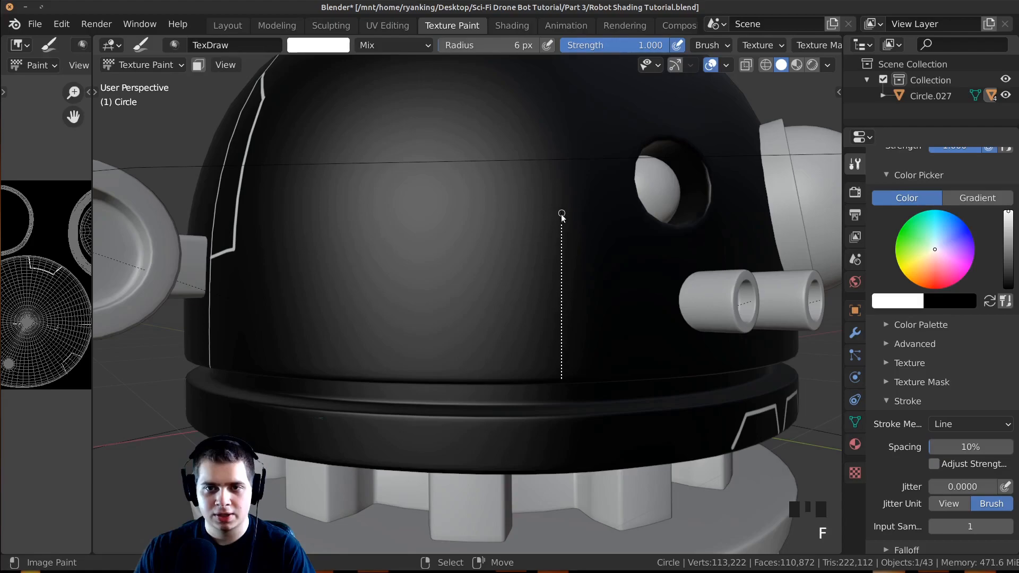
pyautogui.moveTo(561, 224); pyautogui.dragTo(561, 224)
pyautogui.moveTo(562, 224); pyautogui.dragTo(532, 183)
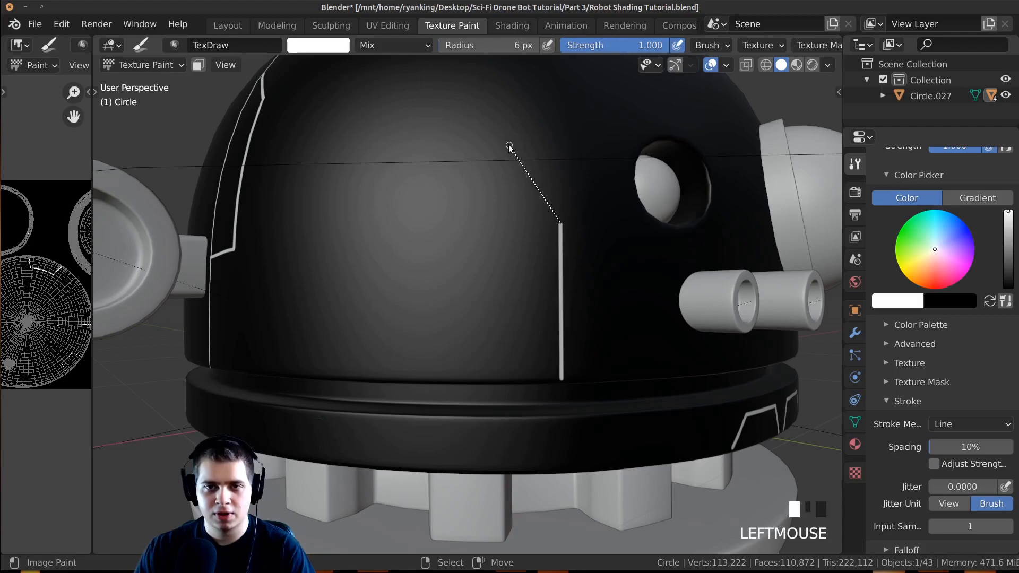
pyautogui.moveTo(509, 146); pyautogui.dragTo(507, 147)
pyautogui.moveTo(503, 148); pyautogui.dragTo(498, 151)
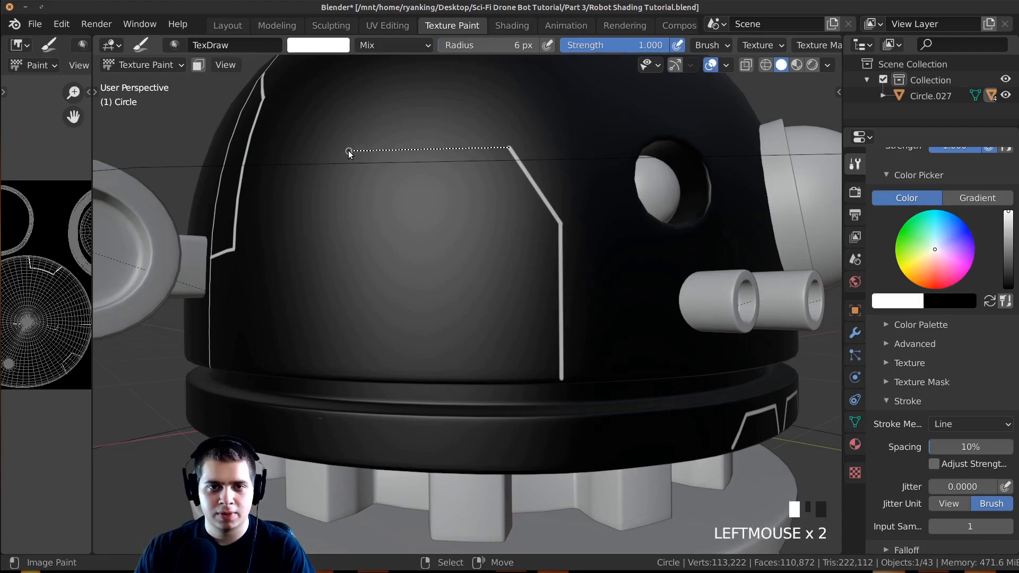
pyautogui.moveTo(348, 380); pyautogui.dragTo(347, 381)
# Step: Switch back to rendered shading and check the side panel's bump around the dome
pyautogui.scroll(-3, 455, 343)
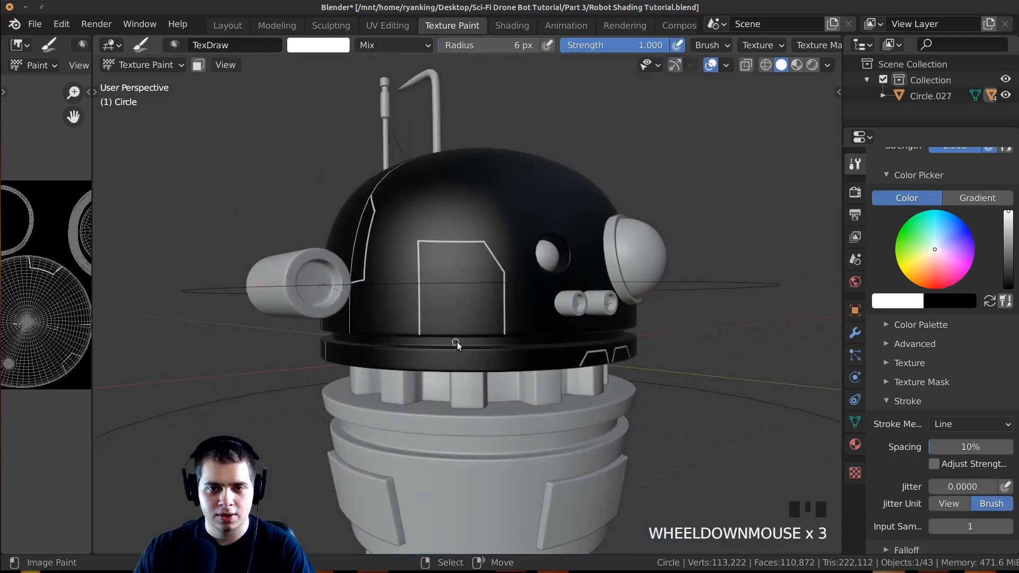
pyautogui.moveTo(455, 343); pyautogui.dragTo(421, 358, button='middle')
pyautogui.moveTo(605, 336)
pyautogui.mouseDown(button='middle')
pyautogui.moveTo(555, 334)
pyautogui.moveTo(580, 320)
pyautogui.mouseUp(button='middle')
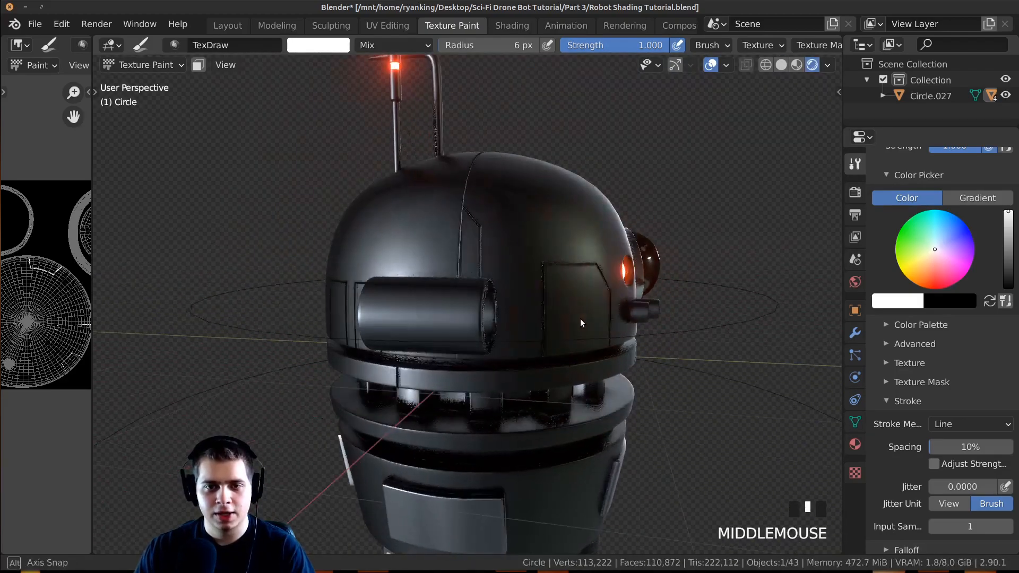
pyautogui.scroll(2, 589, 361)
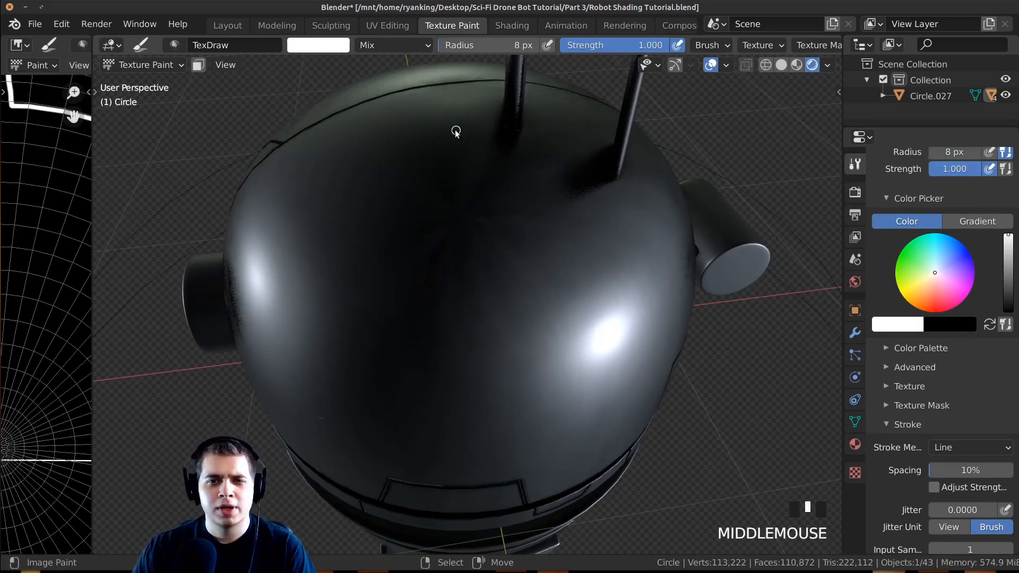
# Step: Set the brush radius to 5 px and paint a seam from the dome's crosswise seam down to the rear panel
pyautogui.press('f')
pyautogui.click(455, 133)
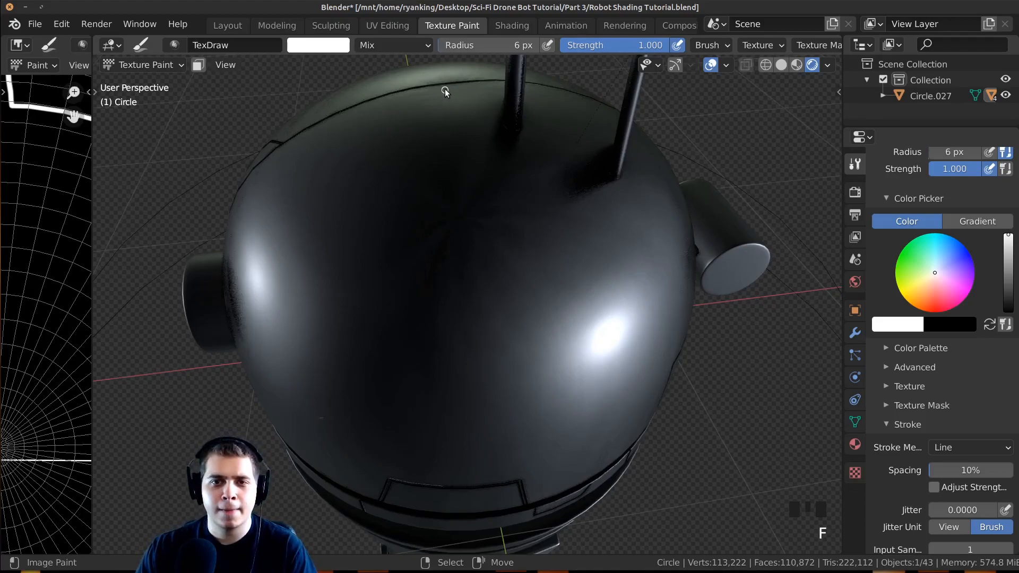
pyautogui.press('f')
pyautogui.click(446, 89)
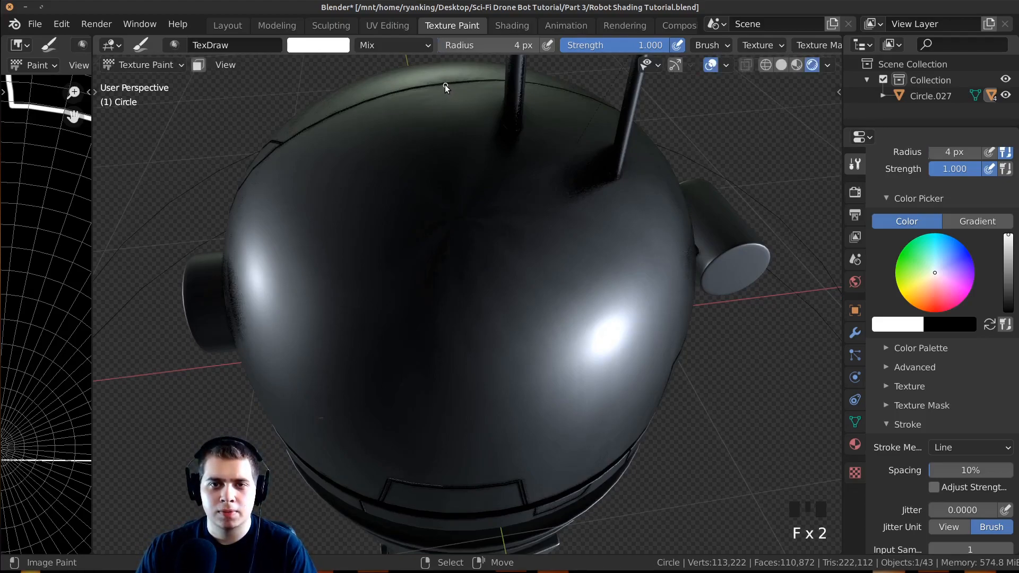
pyautogui.press('f')
pyautogui.click(447, 88)
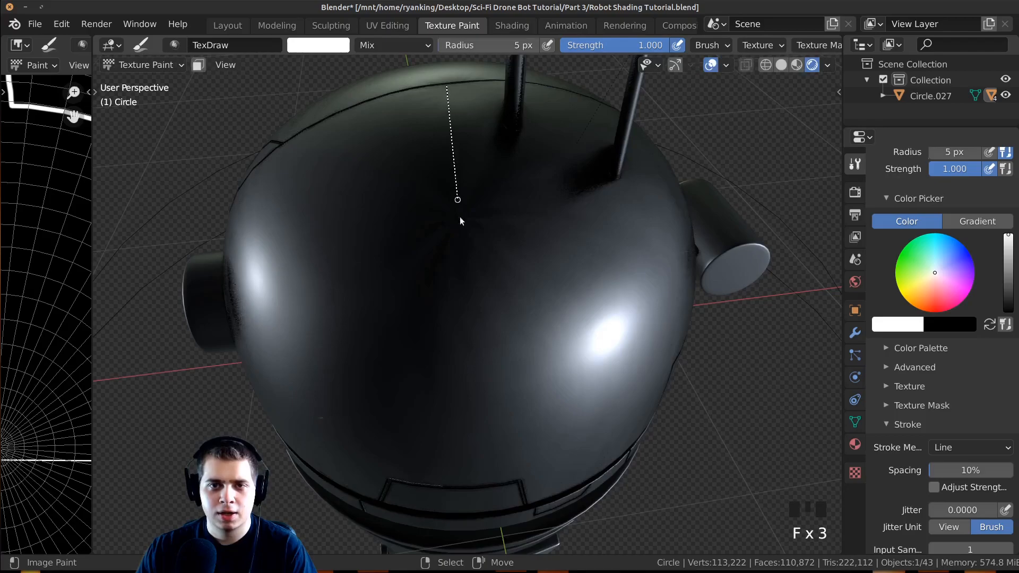
pyautogui.moveTo(489, 484); pyautogui.dragTo(489, 484)
# Step: Paint a four-sided panel outline on top of the dome against the crosswise seam
pyautogui.moveTo(490, 484)
pyautogui.mouseDown(button='middle')
pyautogui.moveTo(578, 486)
pyautogui.moveTo(528, 475)
pyautogui.moveTo(488, 382)
pyautogui.moveTo(479, 298)
pyautogui.moveTo(418, 312)
pyautogui.moveTo(527, 303)
pyautogui.moveTo(464, 282)
pyautogui.mouseUp(button='middle')
pyautogui.scroll(3, 471, 309)
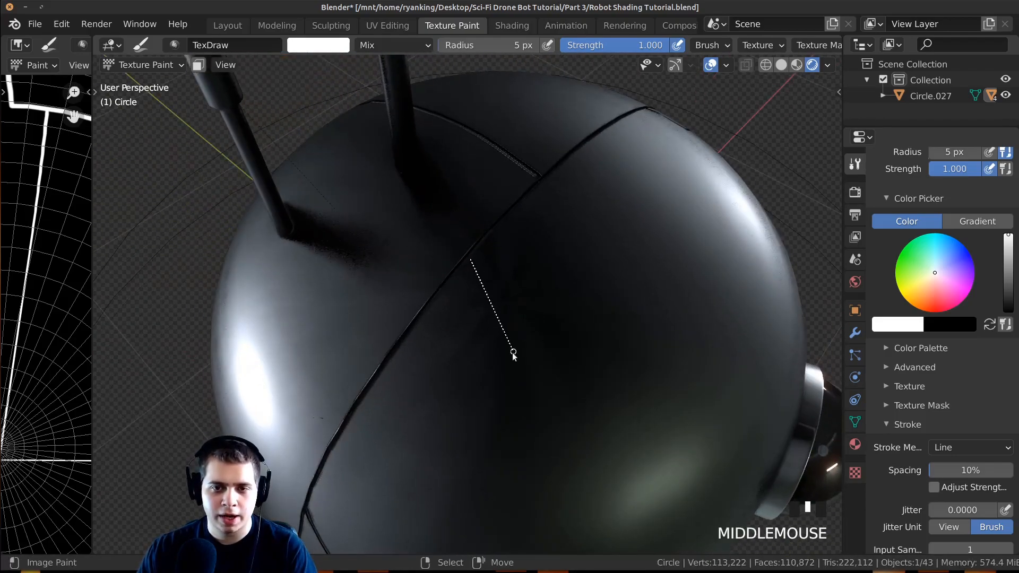
pyautogui.moveTo(531, 375); pyautogui.dragTo(531, 375)
pyautogui.keyDown('shift'); pyautogui.moveTo(530, 375); pyautogui.dragTo(569, 321, button='middle'); pyautogui.keyUp('shift')
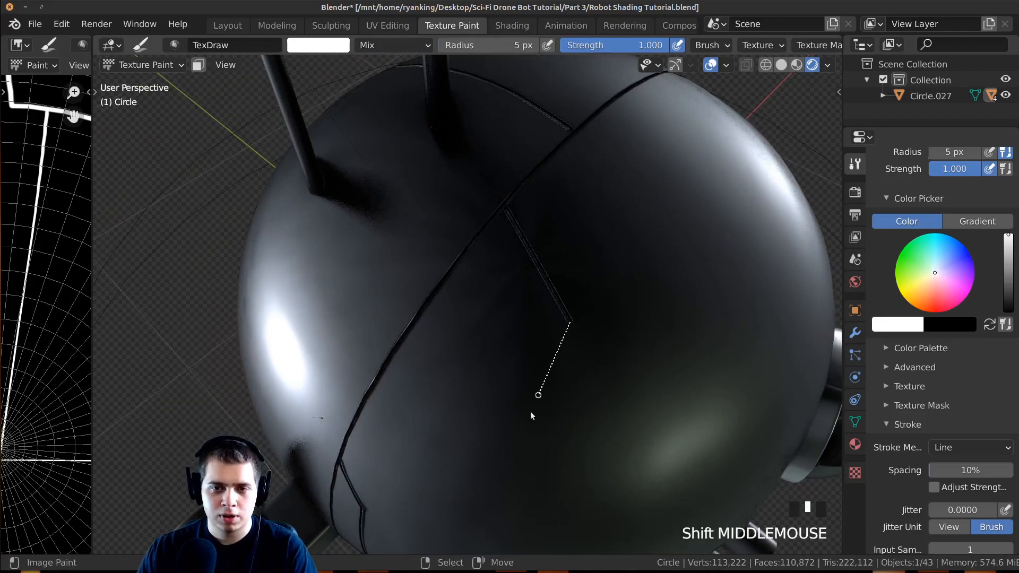
pyautogui.moveTo(502, 454); pyautogui.dragTo(489, 444)
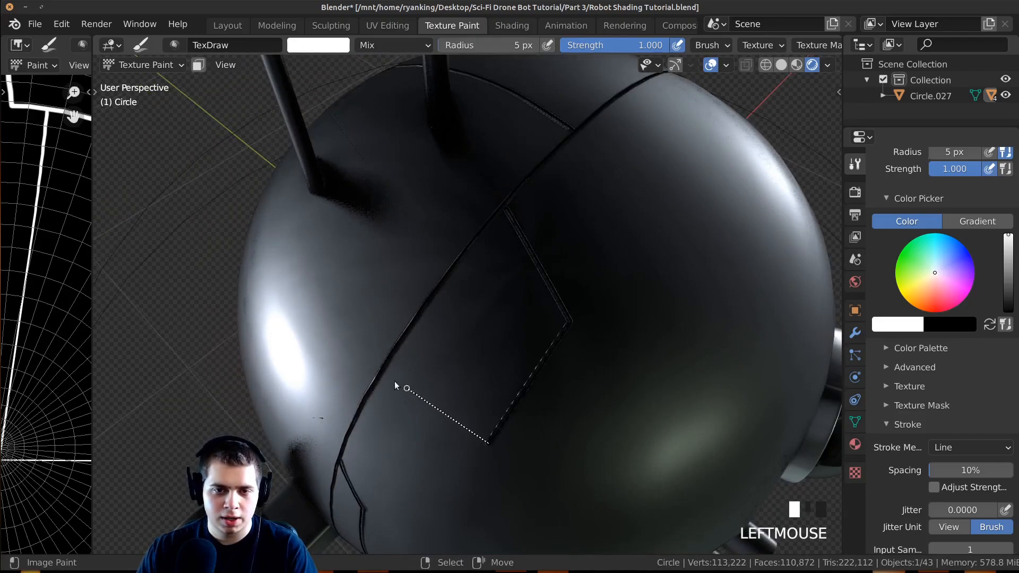
pyautogui.moveTo(378, 375); pyautogui.dragTo(379, 375)
# Step: Paint a small panel outline with one slanted side on the ring below the dome's rear panel
pyautogui.scroll(-2, 403, 377)
pyautogui.moveTo(584, 414)
pyautogui.mouseDown(button='middle')
pyautogui.moveTo(580, 386)
pyautogui.moveTo(430, 353)
pyautogui.mouseUp(button='middle')
pyautogui.moveTo(531, 353)
pyautogui.mouseDown(button='middle')
pyautogui.moveTo(480, 348)
pyautogui.moveTo(536, 313)
pyautogui.mouseUp(button='middle')
pyautogui.keyDown('shift'); pyautogui.moveTo(536, 313); pyautogui.dragTo(541, 284, button='middle'); pyautogui.keyUp('shift')
pyautogui.scroll(6, 541, 284)
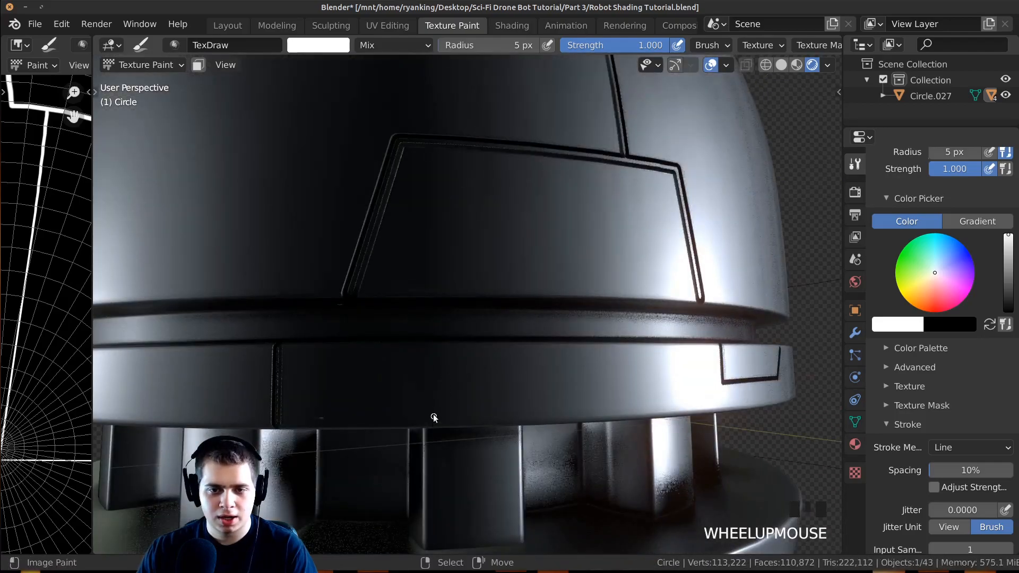
pyautogui.scroll(-2, 434, 419)
pyautogui.moveTo(460, 356); pyautogui.dragTo(460, 353)
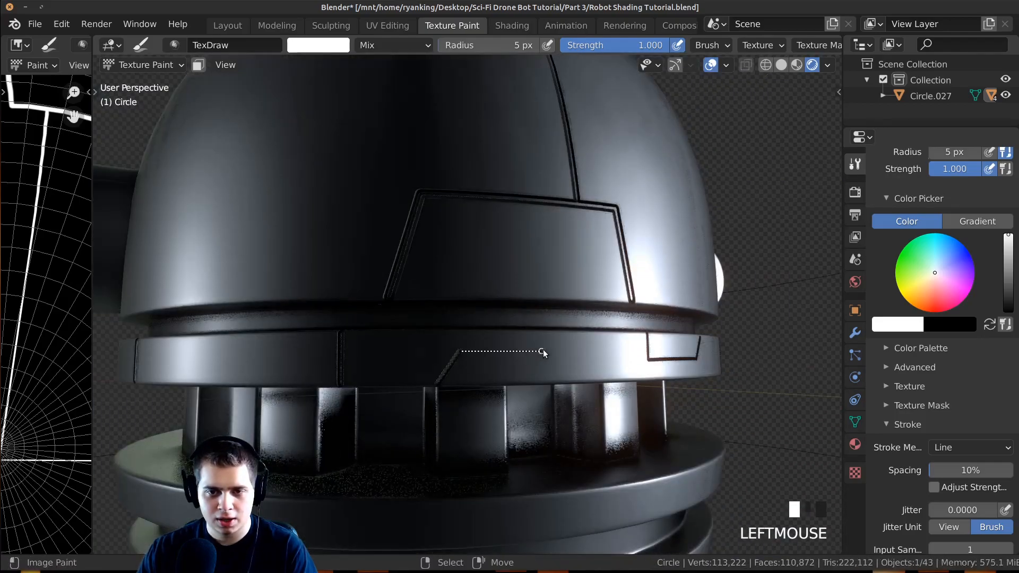
pyautogui.moveTo(553, 351); pyautogui.dragTo(553, 351)
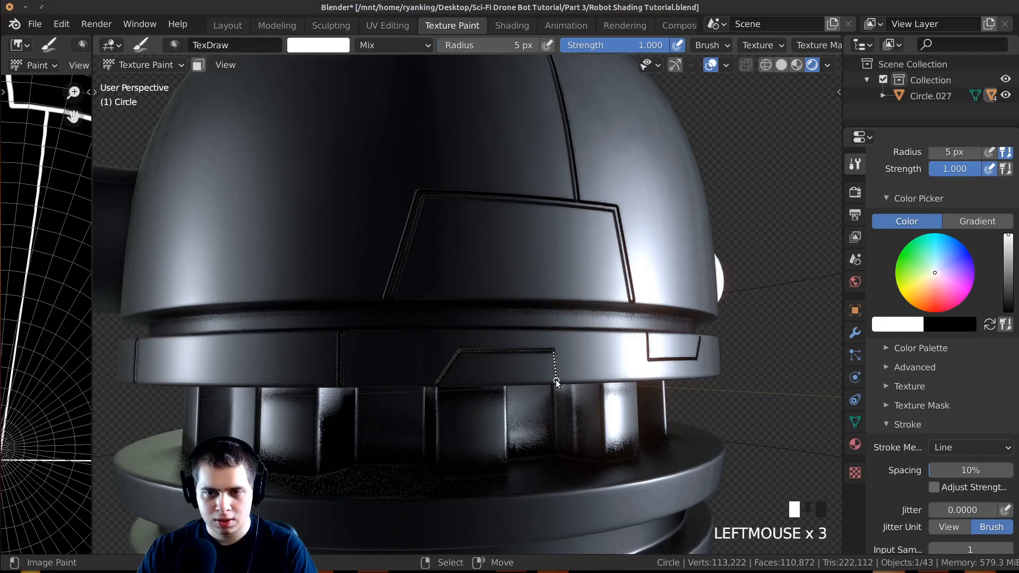
# Step: Paint an angular, stepped panel outline branching off the rear vertical seam and rejoining it lower down
pyautogui.moveTo(556, 382); pyautogui.dragTo(436, 292, button='middle')
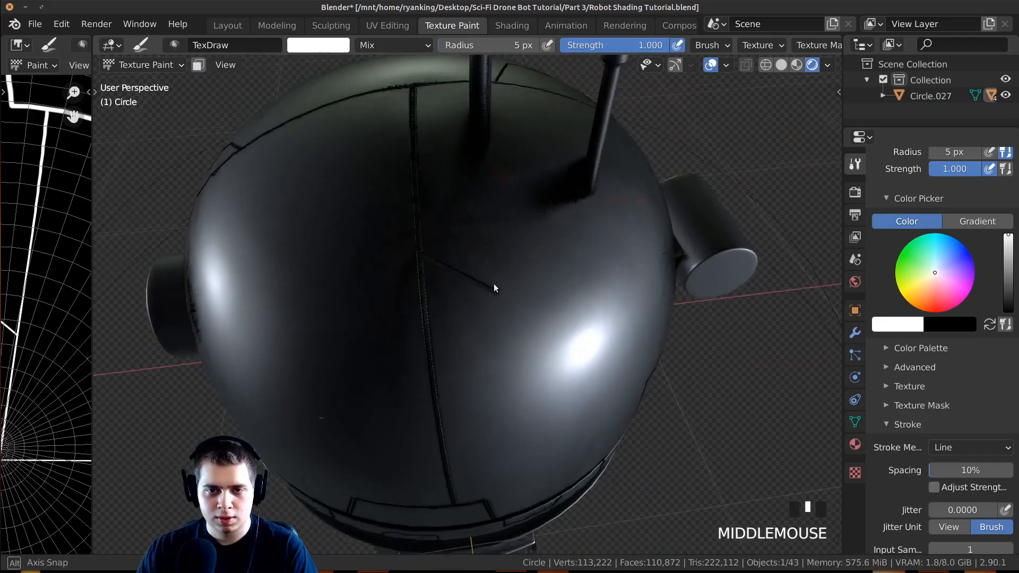
pyautogui.moveTo(499, 297); pyautogui.dragTo(485, 217, button='middle')
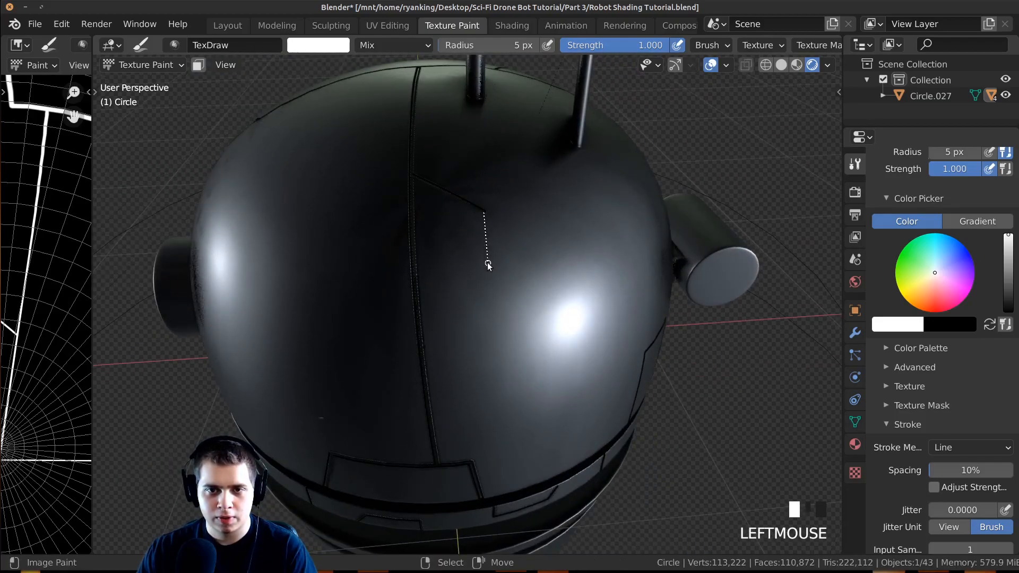
pyautogui.moveTo(448, 319); pyautogui.dragTo(449, 319)
pyautogui.moveTo(449, 319); pyautogui.dragTo(450, 354)
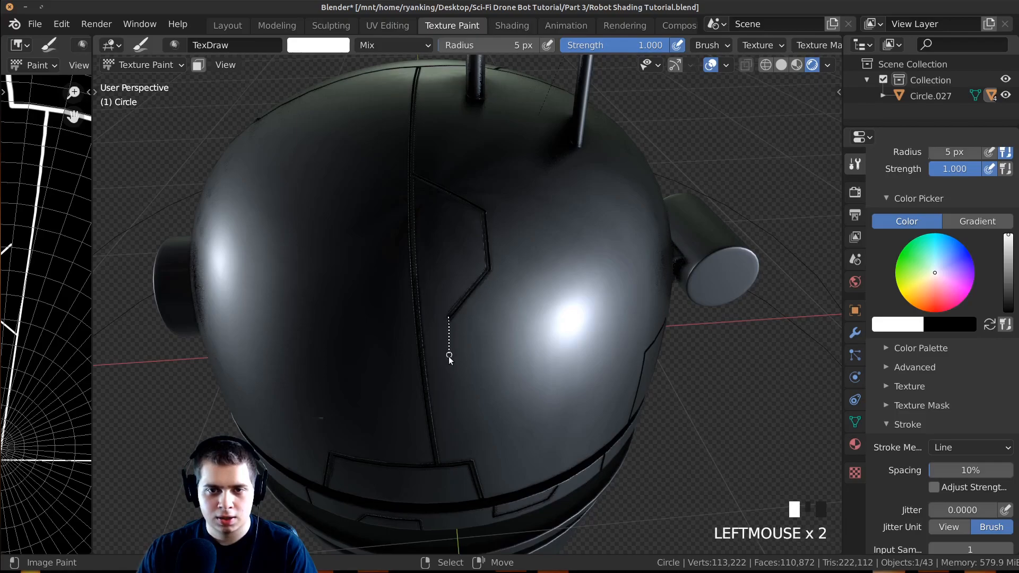
pyautogui.moveTo(432, 425); pyautogui.dragTo(432, 424)
# Step: Set the brush radius to 15 px over the tall panel beside the cannon-shaped ear piece
pyautogui.moveTo(432, 425); pyautogui.dragTo(510, 295, button='middle')
pyautogui.scroll(1, 496, 232)
pyautogui.moveTo(498, 233)
pyautogui.mouseDown(button='middle')
pyautogui.moveTo(478, 245)
pyautogui.moveTo(470, 275)
pyautogui.moveTo(485, 276)
pyautogui.mouseUp(button='middle')
pyautogui.press('f')
pyautogui.scroll(2, 471, 274)
pyautogui.press('f')
pyautogui.click(484, 267)
pyautogui.press('f')
pyautogui.click(485, 276)
pyautogui.press('f')
pyautogui.click(455, 242)
pyautogui.moveTo(455, 242)
pyautogui.mouseDown(button='middle')
pyautogui.moveTo(480, 254)
pyautogui.moveTo(534, 245)
pyautogui.moveTo(471, 248)
pyautogui.mouseUp(button='middle')
pyautogui.scroll(-2, 480, 255)
pyautogui.scroll(1, 462, 224)
pyautogui.press('f')
pyautogui.click(461, 224)
pyautogui.scroll(2, 491, 264)
pyautogui.press('f')
pyautogui.click(478, 236)
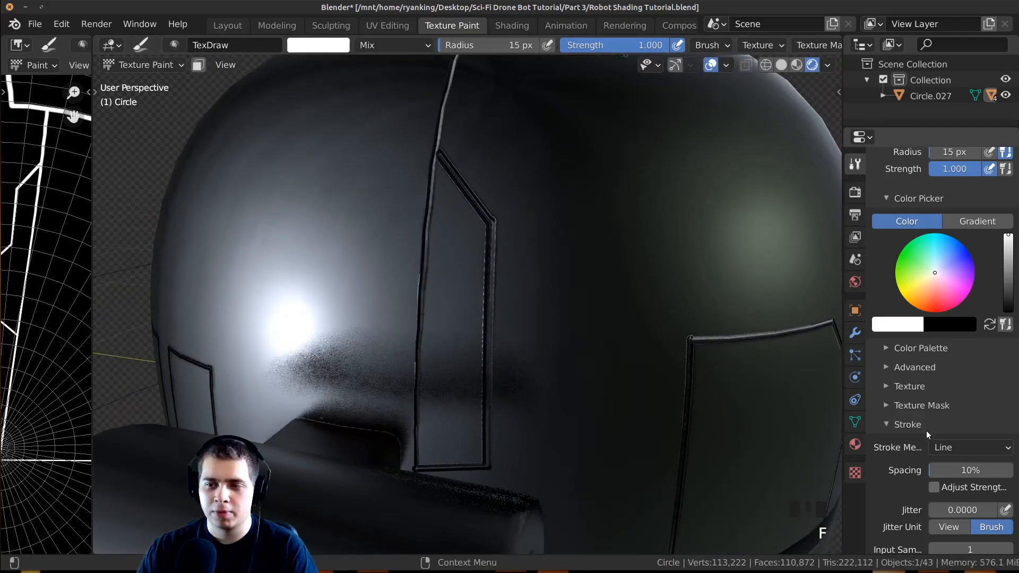
# Step: Change the stroke method to Dots and dot a 20 px rivet in the upper corner of the panel beside the small eye
pyautogui.click(951, 449)
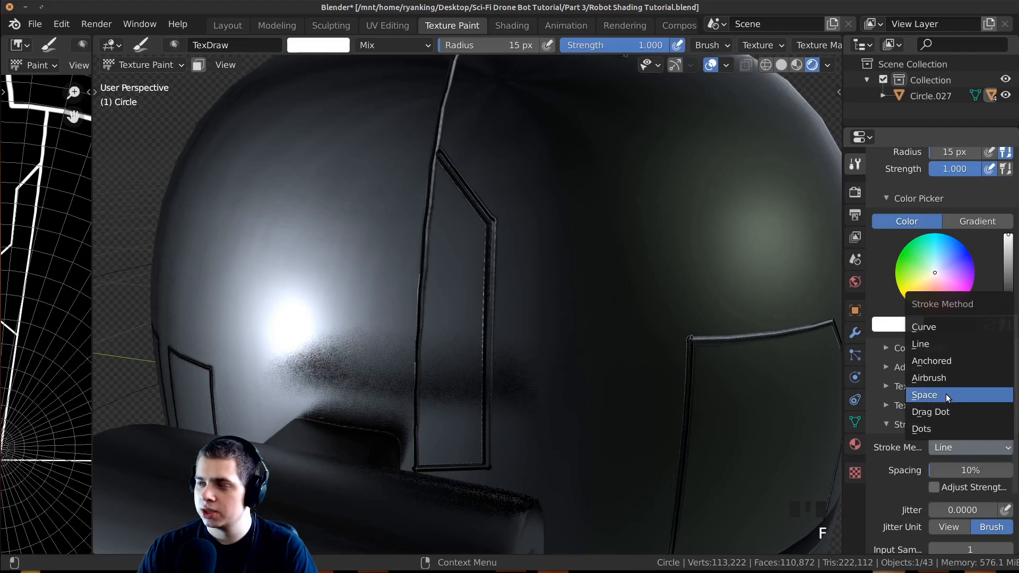
pyautogui.click(947, 427)
pyautogui.moveTo(655, 311)
pyautogui.keyDown('shift'); pyautogui.mouseDown(button='middle')
pyautogui.moveTo(399, 259)
pyautogui.moveTo(518, 268)
pyautogui.moveTo(682, 215)
pyautogui.mouseUp(button='middle'); pyautogui.keyUp('shift')
pyautogui.scroll(3, 518, 268)
pyautogui.press('f')
pyautogui.click(552, 263)
pyautogui.moveTo(716, 329); pyautogui.dragTo(627, 265, button='middle')
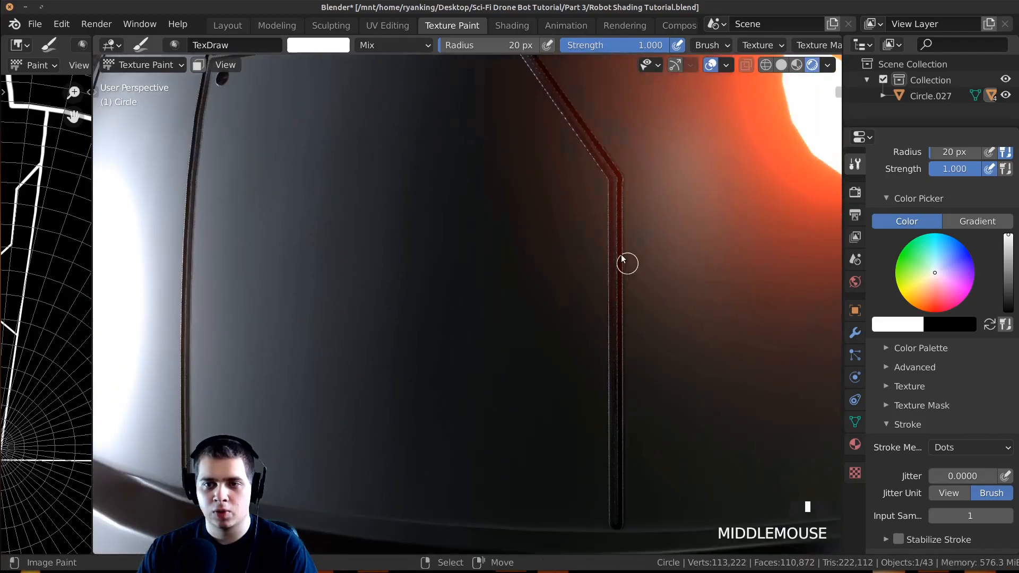
pyautogui.moveTo(592, 353)
pyautogui.mouseDown(button='middle')
pyautogui.moveTo(623, 332)
pyautogui.moveTo(706, 355)
pyautogui.mouseUp(button='middle')
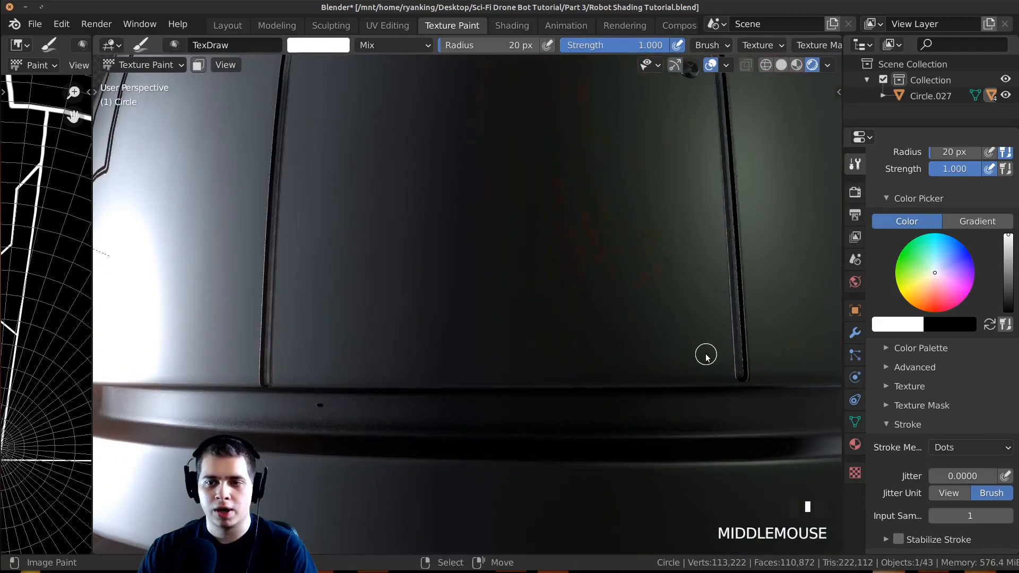
# Step: Set the brush radius to 23 px and dot rivets in the side panel's lower corner and the top panel's corner
pyautogui.press('f')
pyautogui.click(416, 361)
pyautogui.click(293, 361)
pyautogui.moveTo(432, 359)
pyautogui.mouseDown(button='middle')
pyautogui.moveTo(510, 391)
pyautogui.moveTo(669, 211)
pyautogui.mouseUp(button='middle')
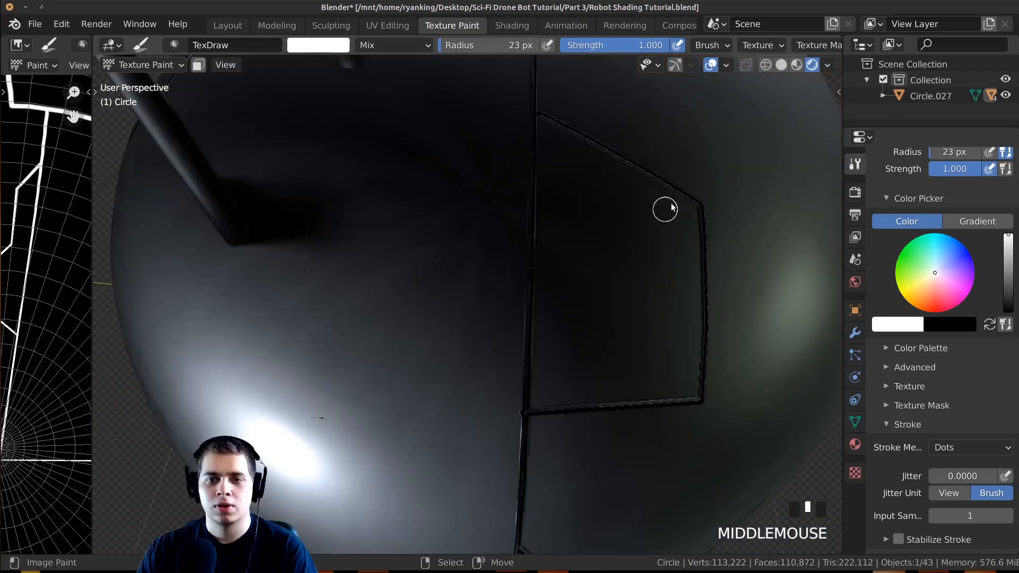
pyautogui.scroll(2, 668, 211)
pyautogui.keyDown('shift'); pyautogui.moveTo(799, 170); pyautogui.dragTo(653, 268, button='middle'); pyautogui.keyUp('shift')
pyautogui.click(566, 219)
# Step: Switch to material preview shading and dot rivets around the large eye with a brush radius of 32 to 33 px
pyautogui.scroll(-3, 564, 234)
pyautogui.moveTo(566, 244)
pyautogui.mouseDown(button='middle')
pyautogui.moveTo(419, 266)
pyautogui.moveTo(485, 196)
pyautogui.moveTo(483, 208)
pyautogui.moveTo(512, 215)
pyautogui.mouseUp(button='middle')
pyautogui.press('f')
pyautogui.press('f')
pyautogui.press('z')
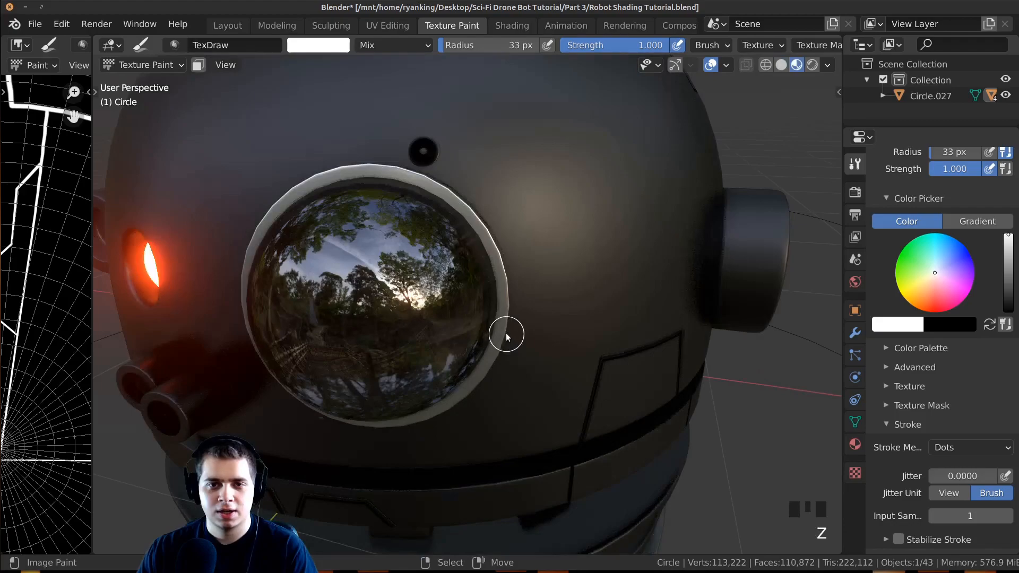
pyautogui.moveTo(529, 273); pyautogui.dragTo(483, 309, button='middle')
pyautogui.scroll(3, 504, 303)
pyautogui.press('f')
pyautogui.click(504, 310)
# Step: Set the brush radius to 26 px and dot a rivet below the large eye near the dome's lower edge
pyautogui.scroll(-4, 440, 326)
pyautogui.scroll(2, 548, 375)
pyautogui.scroll(3, 548, 374)
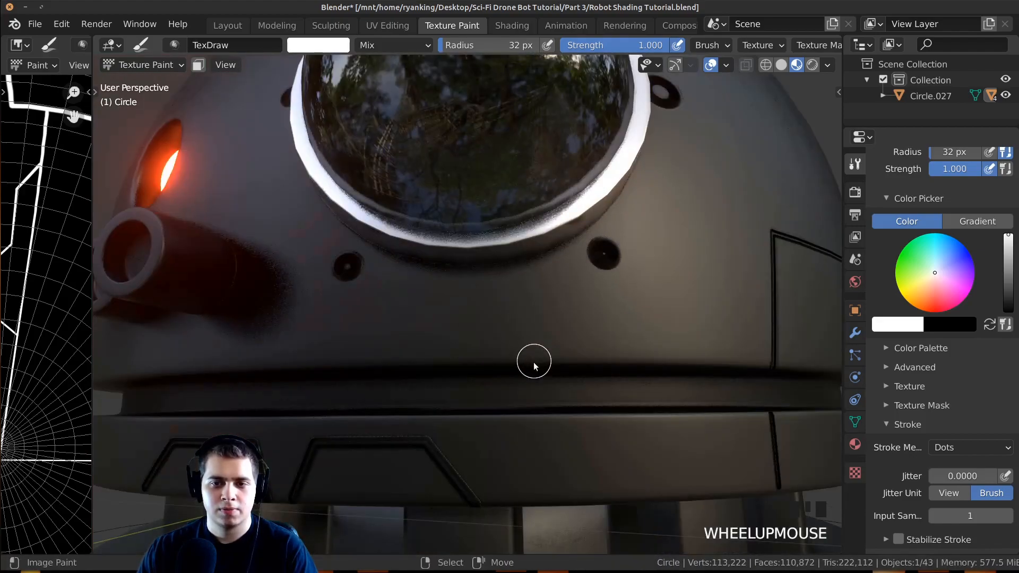
pyautogui.press('f')
pyautogui.click(512, 341)
pyautogui.moveTo(512, 342); pyautogui.dragTo(636, 362, button='middle')
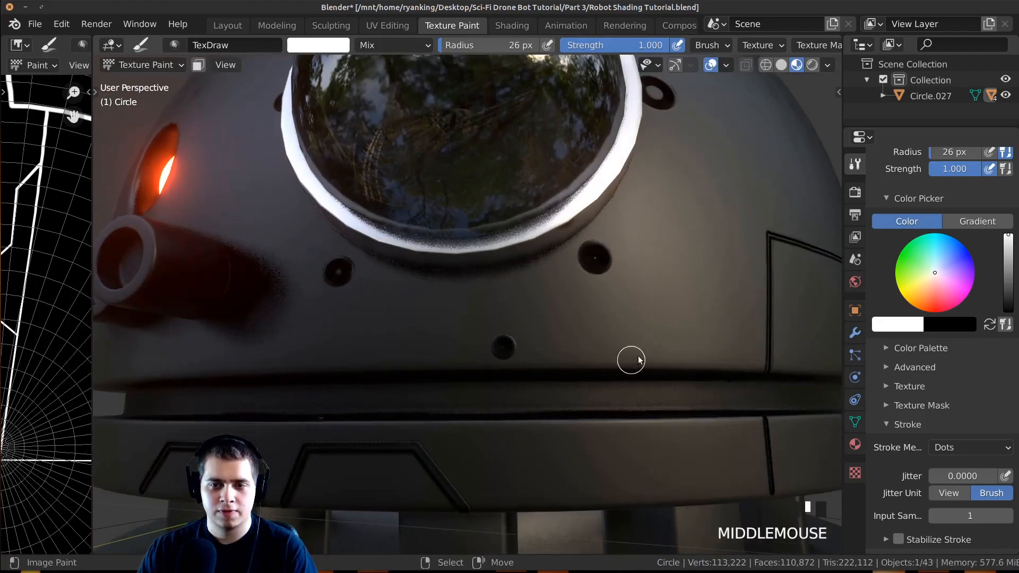
# Step: Set the brush radius to 25 px and dot more rivets along the dome's lower edge
pyautogui.press('f')
pyautogui.click(741, 353)
pyautogui.click(741, 353)
pyautogui.moveTo(249, 348); pyautogui.dragTo(568, 358, button='middle')
pyautogui.scroll(2, 570, 359)
pyautogui.click(605, 370)
pyautogui.click(421, 370)
# Step: Dot rivets on the side of the dome, using a 20 px radius at the foot of the vertical seam
pyautogui.moveTo(405, 302); pyautogui.dragTo(592, 230, button='middle')
pyautogui.scroll(2, 549, 225)
pyautogui.click(569, 166)
pyautogui.moveTo(467, 221)
pyautogui.keyDown('shift'); pyautogui.mouseDown(button='middle')
pyautogui.moveTo(447, 149)
pyautogui.moveTo(447, 248)
pyautogui.mouseUp(button='middle'); pyautogui.keyUp('shift')
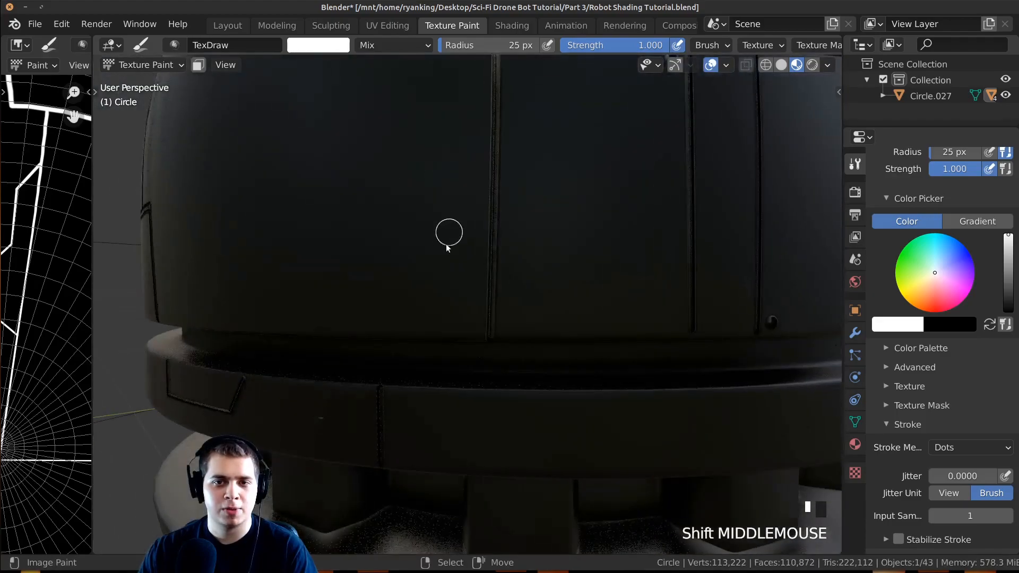
pyautogui.press('f')
pyautogui.click(512, 318)
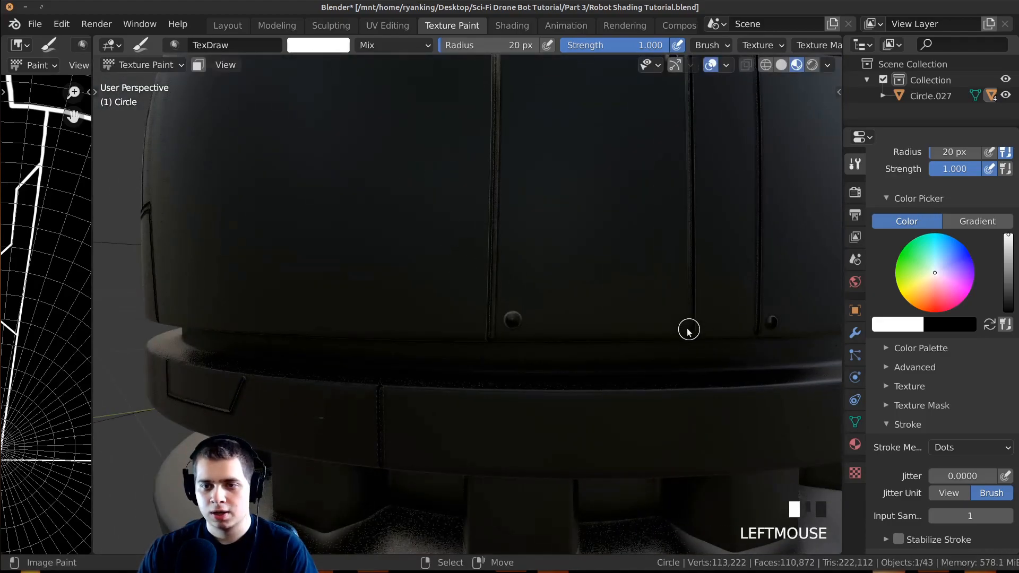
# Step: Dot 18 to 19 px rivets beside the rear seam, in the top panels and along the crosswise seam
pyautogui.keyDown('shift'); pyautogui.moveTo(670, 321); pyautogui.dragTo(301, 413, button='middle'); pyautogui.keyUp('shift')
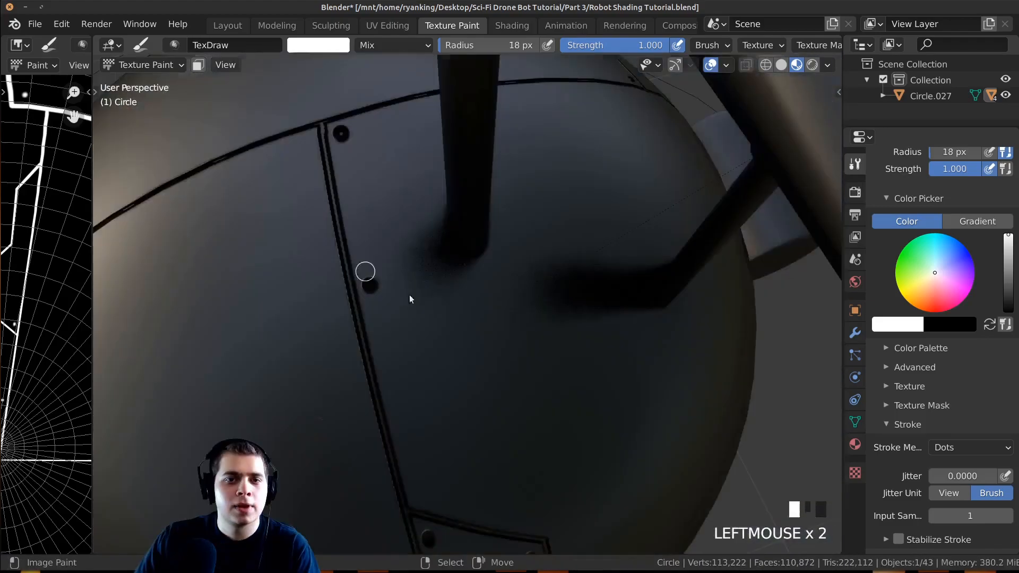
pyautogui.scroll(-6, 409, 298)
pyautogui.moveTo(509, 297)
pyautogui.mouseDown(button='middle')
pyautogui.moveTo(623, 289)
pyautogui.moveTo(646, 198)
pyautogui.moveTo(416, 277)
pyautogui.moveTo(481, 253)
pyautogui.mouseUp(button='middle')
pyautogui.scroll(2, 482, 253)
pyautogui.scroll(2, 494, 323)
pyautogui.moveTo(512, 345); pyautogui.dragTo(537, 373, button='middle')
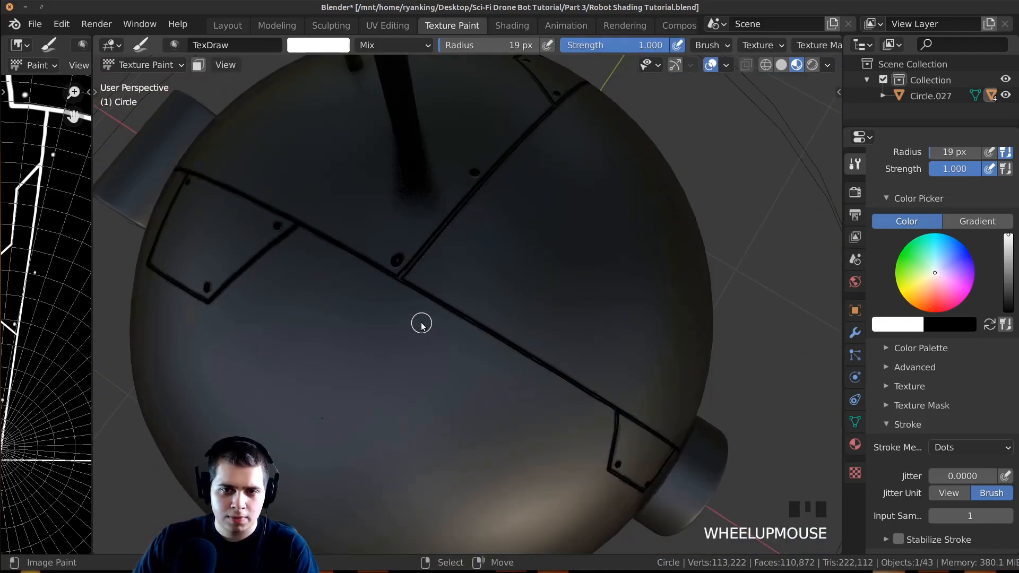
pyautogui.scroll(1, 430, 324)
pyautogui.click(419, 331)
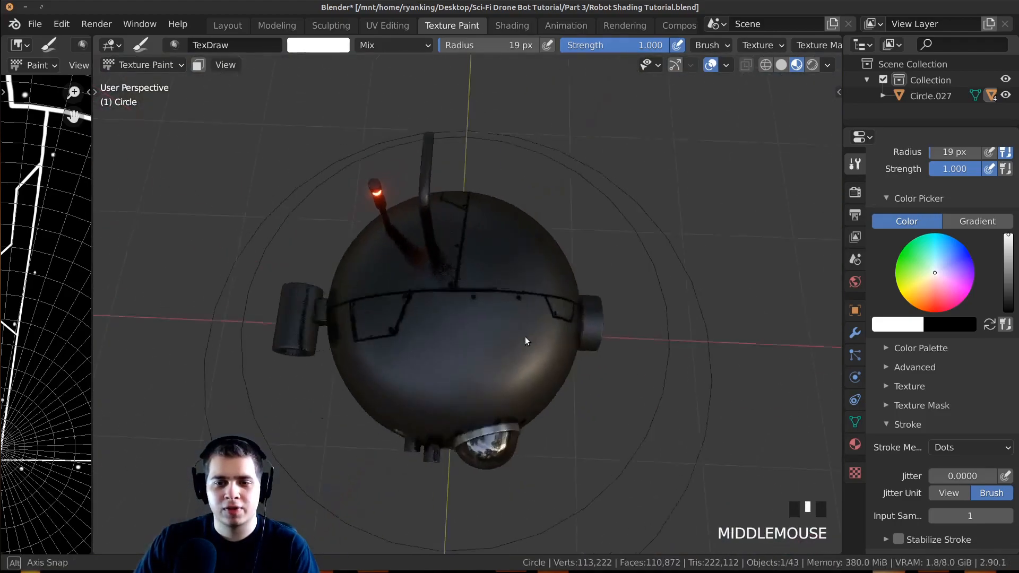
# Step: Look around the whole head and dot further rivets beside the dome's rear seam
pyautogui.moveTo(526, 341); pyautogui.dragTo(500, 313, button='middle')
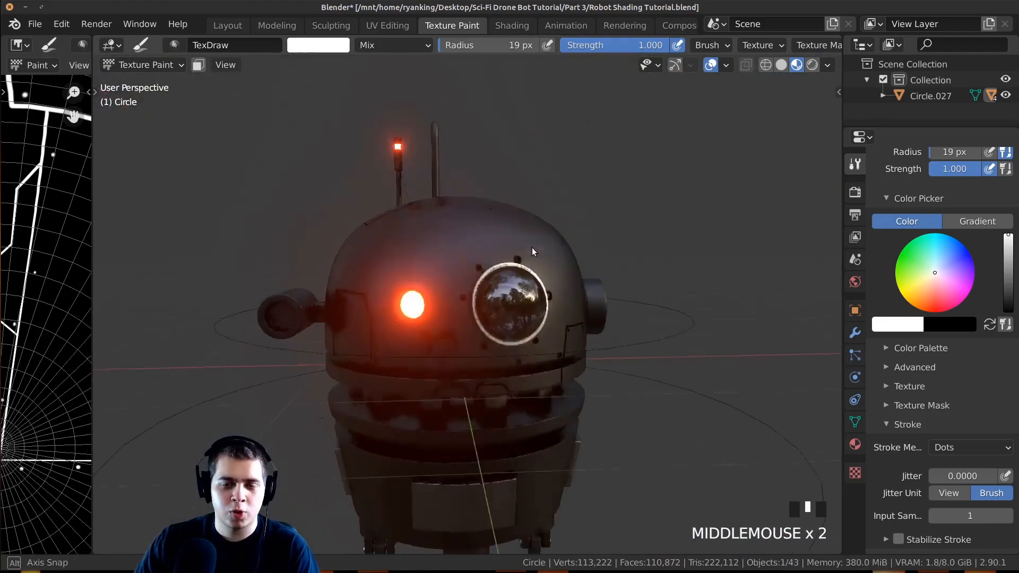
pyautogui.scroll(2, 591, 277)
pyautogui.moveTo(591, 277); pyautogui.dragTo(462, 279, button='middle')
pyautogui.scroll(-2, 534, 268)
pyautogui.moveTo(534, 268); pyautogui.dragTo(477, 395, button='middle')
pyautogui.scroll(2, 627, 331)
pyautogui.moveTo(627, 332); pyautogui.dragTo(473, 345, button='middle')
pyautogui.scroll(1, 508, 315)
pyautogui.moveTo(508, 315)
pyautogui.mouseDown(button='middle')
pyautogui.moveTo(473, 340)
pyautogui.moveTo(534, 386)
pyautogui.mouseUp(button='middle')
pyautogui.scroll(5, 450, 294)
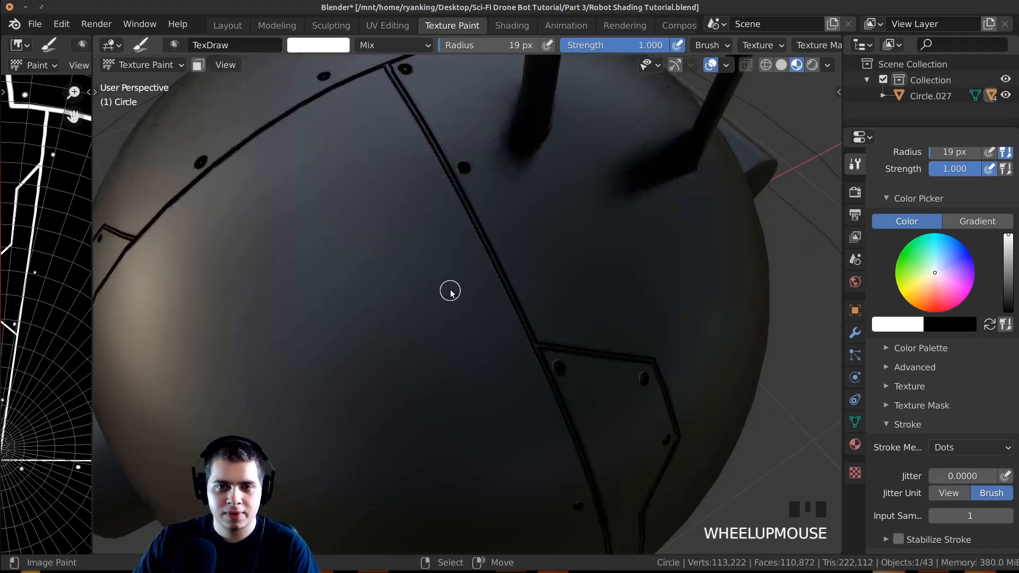
pyautogui.keyDown('shift'); pyautogui.moveTo(450, 293); pyautogui.dragTo(487, 399, button='middle'); pyautogui.keyUp('shift')
pyautogui.click(539, 400)
pyautogui.click(393, 129)
# Step: Set the brush radius to 16 px over the dome area behind the round ear piece
pyautogui.scroll(-8, 487, 237)
pyautogui.moveTo(487, 236)
pyautogui.mouseDown(button='middle')
pyautogui.moveTo(481, 322)
pyautogui.moveTo(416, 291)
pyautogui.moveTo(530, 302)
pyautogui.moveTo(530, 350)
pyautogui.moveTo(416, 353)
pyautogui.moveTo(447, 364)
pyautogui.mouseUp(button='middle')
pyautogui.scroll(-2, 530, 302)
pyautogui.scroll(2, 448, 364)
pyautogui.moveTo(537, 311); pyautogui.dragTo(463, 330, button='middle')
pyautogui.press('f')
pyautogui.click(449, 236)
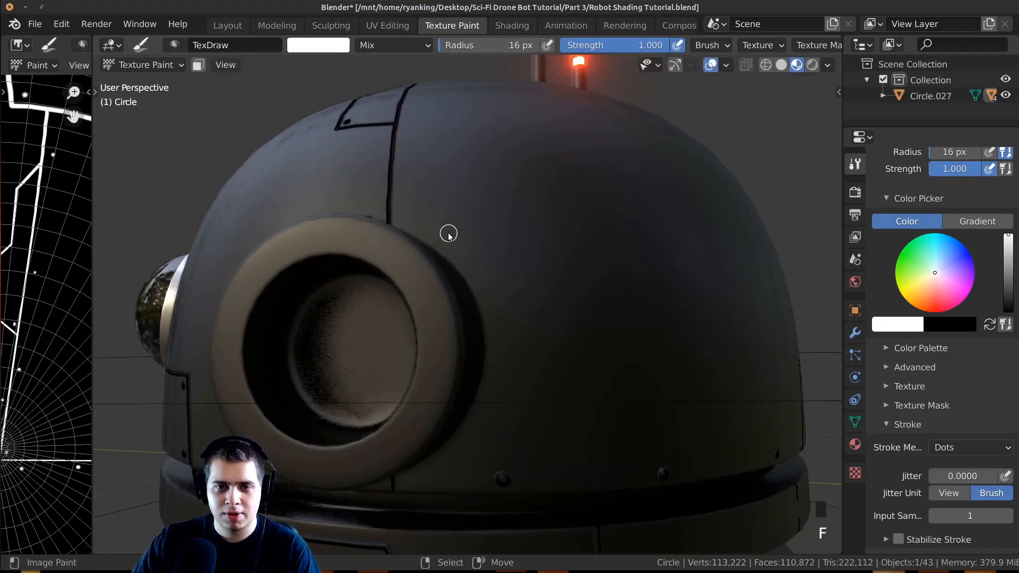
# Step: Inspect the painted panels and rivets all around the dome
pyautogui.moveTo(501, 347); pyautogui.dragTo(659, 462, button='middle')
pyautogui.scroll(-4, 528, 361)
pyautogui.moveTo(541, 404); pyautogui.dragTo(424, 376, button='middle')
pyautogui.moveTo(509, 366); pyautogui.dragTo(366, 331, button='middle')
pyautogui.moveTo(451, 342); pyautogui.dragTo(323, 360, button='middle')
pyautogui.moveTo(467, 355); pyautogui.dragTo(437, 353, button='middle')
pyautogui.scroll(3, 456, 360)
pyautogui.moveTo(486, 375)
pyautogui.mouseDown(button='middle')
pyautogui.moveTo(493, 390)
pyautogui.moveTo(295, 115)
pyautogui.mouseUp(button='middle')
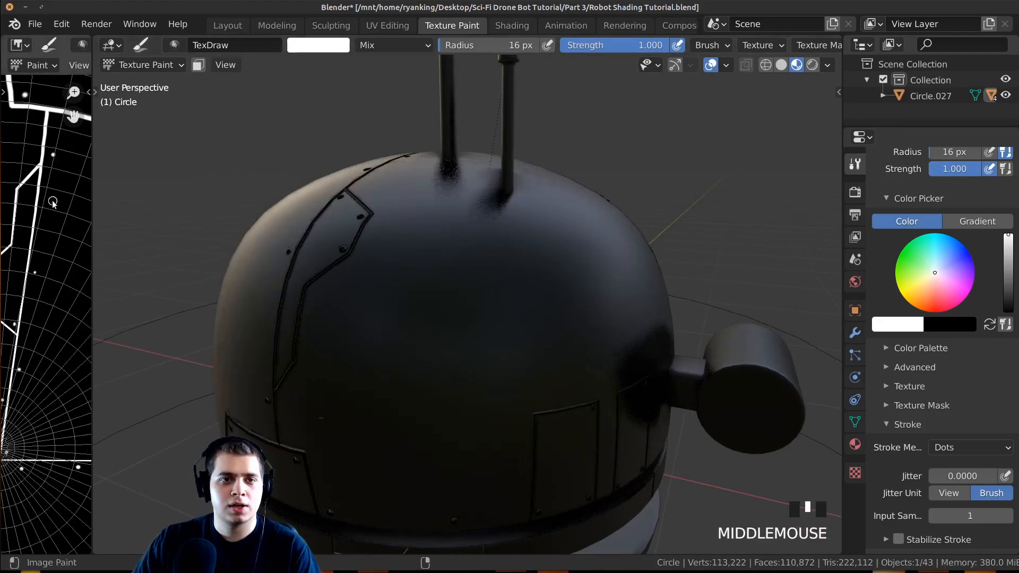
# Step: Enlarge the image editor and save the Head Plates image to a file with Save As
pyautogui.moveTo(93, 193); pyautogui.dragTo(565, 212)
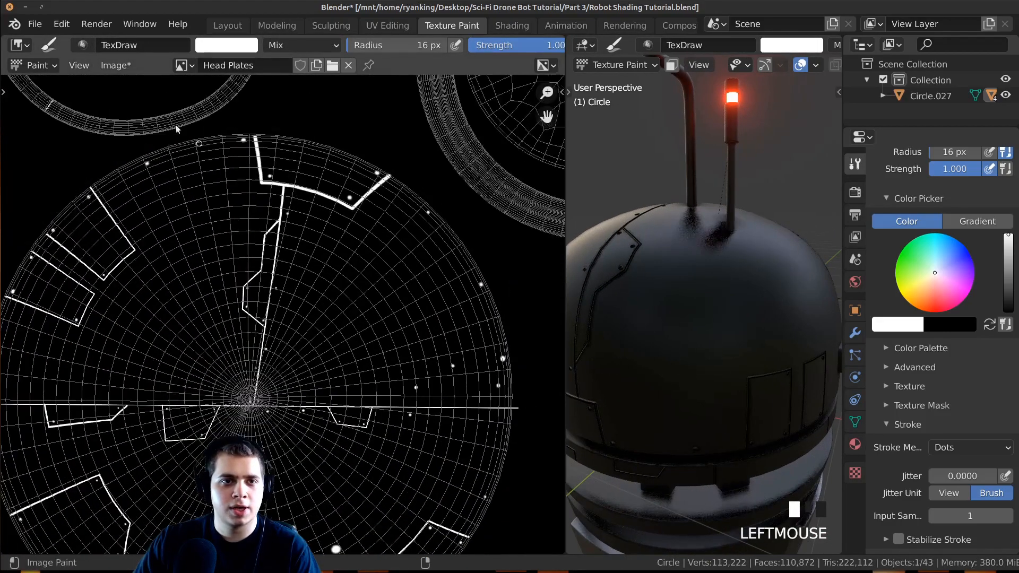
pyautogui.click(126, 67)
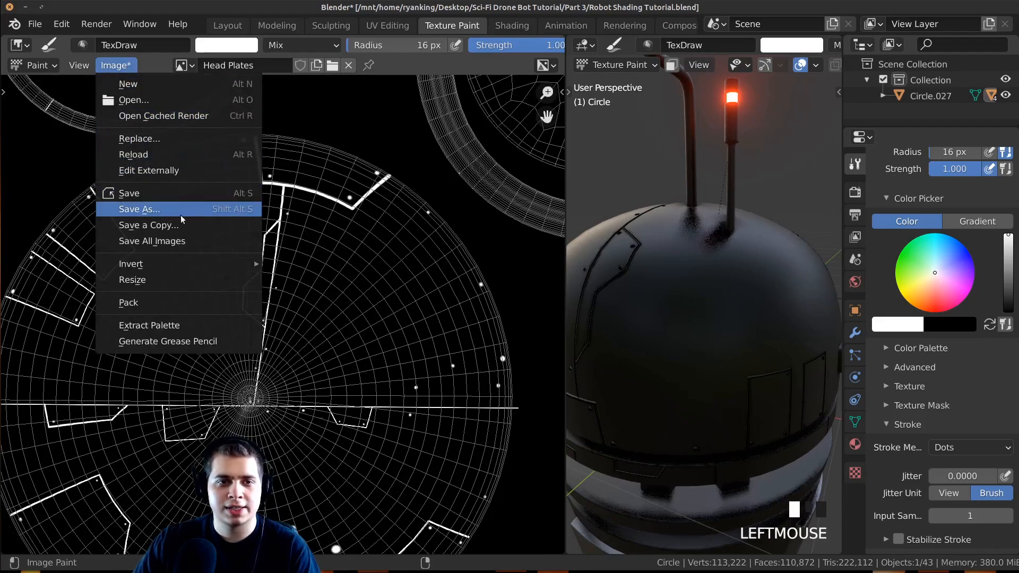
pyautogui.click(185, 213)
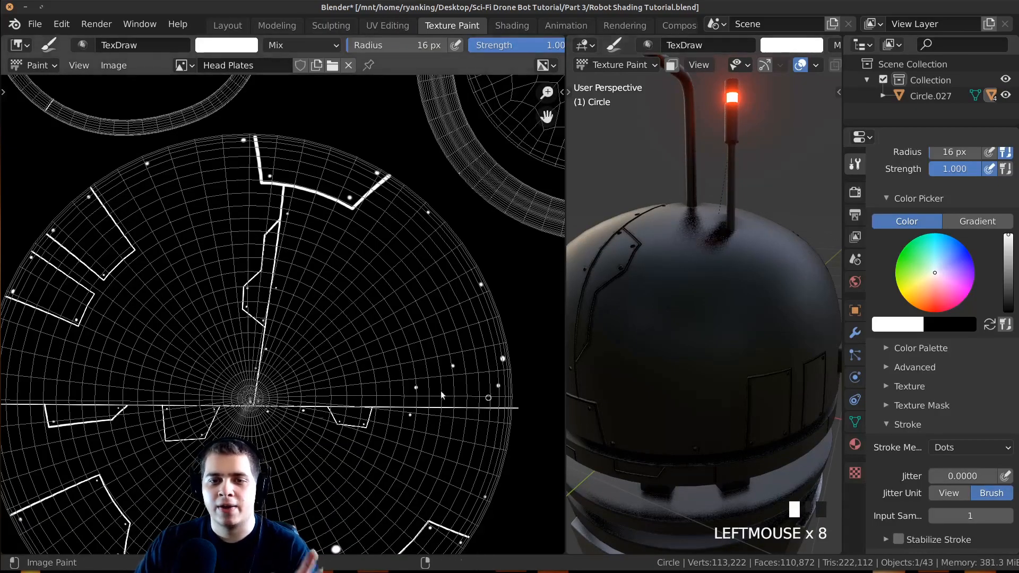
# Step: Switch to the Shading workspace and bring the Head material's Bump node into view
pyautogui.scroll(-3, 465, 391)
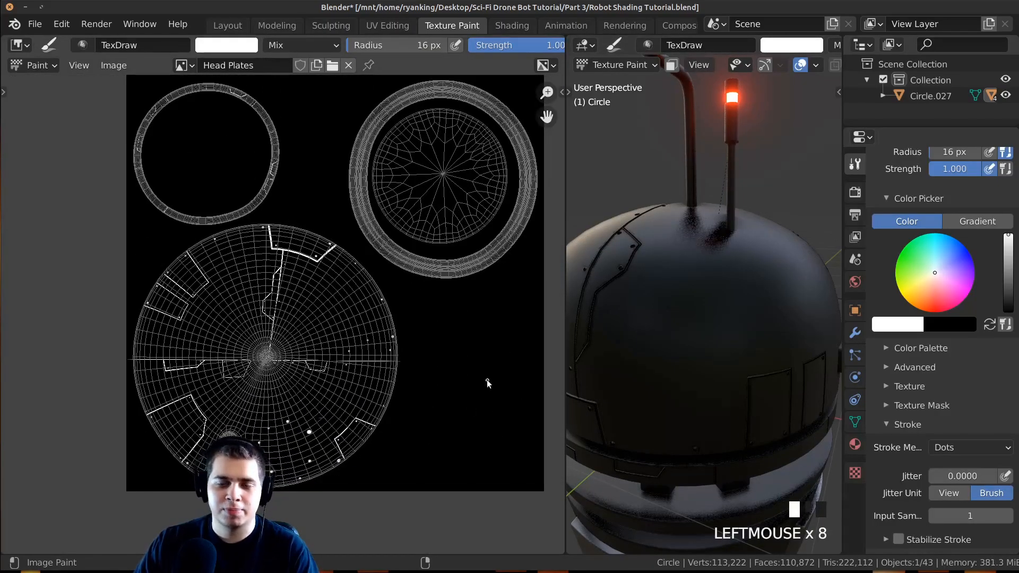
pyautogui.moveTo(740, 260); pyautogui.dragTo(734, 266, button='middle')
pyautogui.scroll(2, 754, 260)
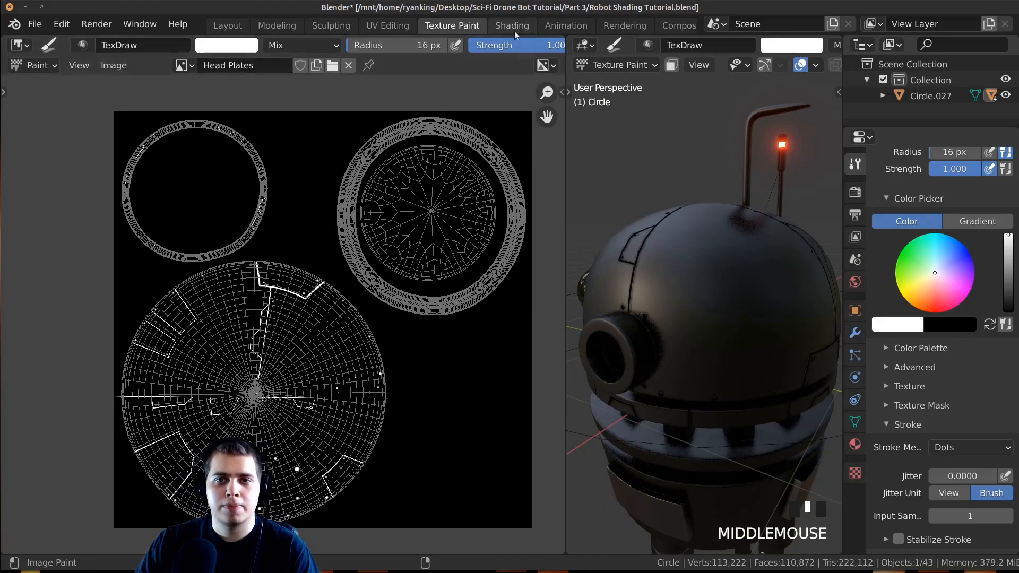
pyautogui.click(512, 25)
pyautogui.scroll(2, 411, 222)
pyautogui.scroll(3, 412, 222)
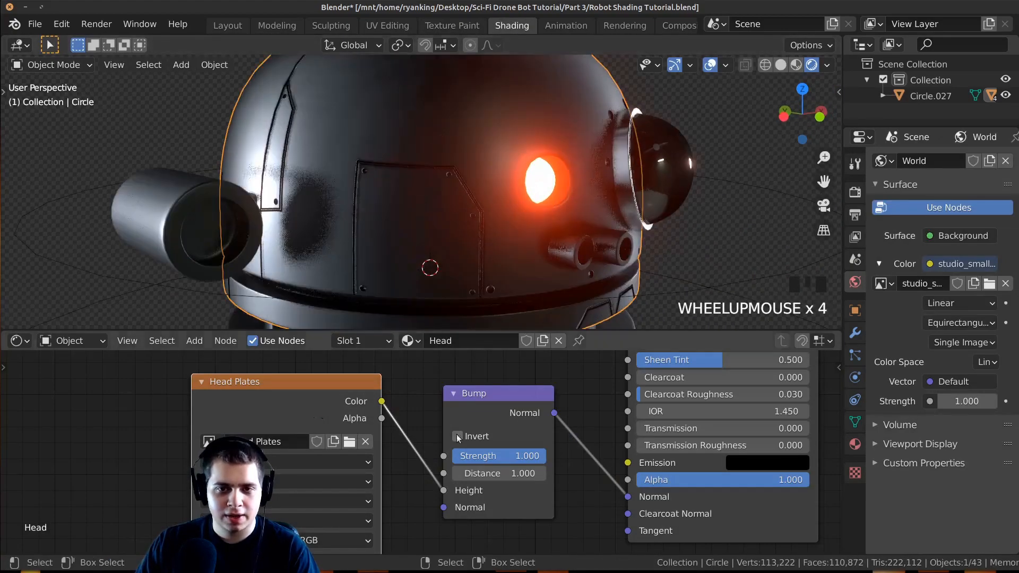
# Step: Set the Bump node's strength to 0.5
pyautogui.scroll(-1, 486, 298)
pyautogui.scroll(2, 486, 424)
pyautogui.moveTo(567, 457)
pyautogui.mouseDown()
pyautogui.moveTo(427, 458)
pyautogui.moveTo(605, 457)
pyautogui.moveTo(518, 458)
pyautogui.moveTo(540, 458)
pyautogui.mouseUp()
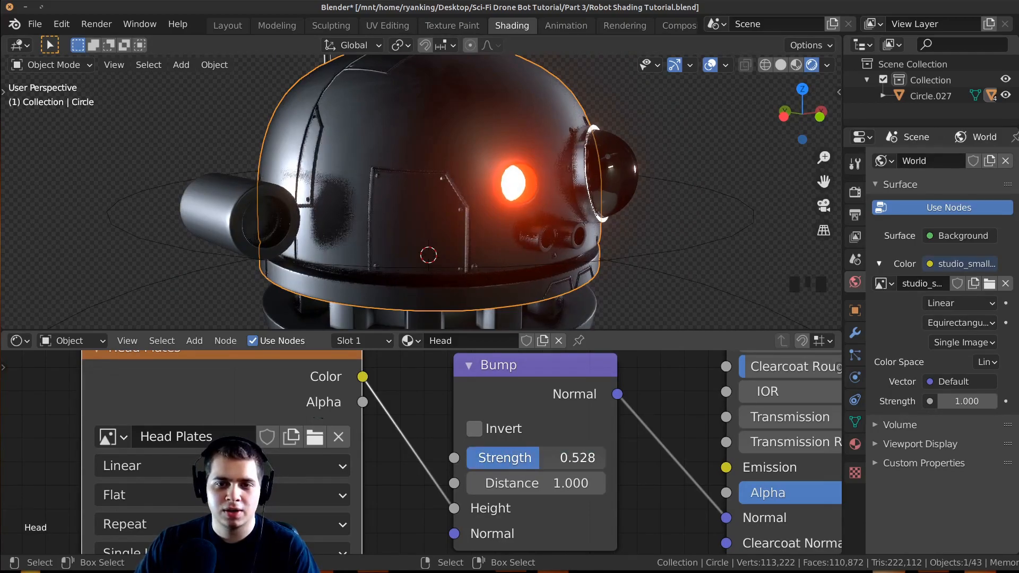
pyautogui.write('5')
pyautogui.click(540, 459)
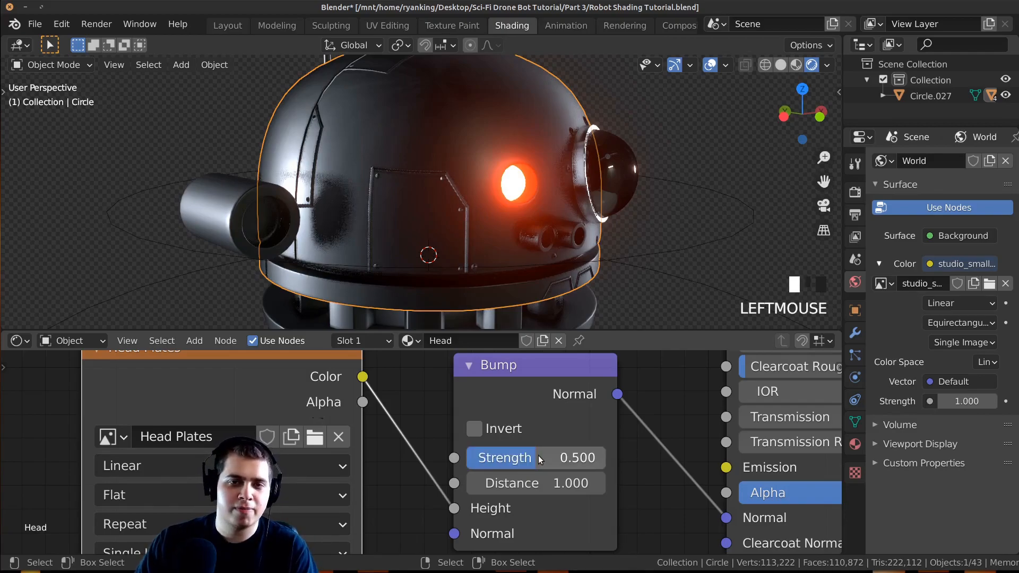
# Step: Toggle the Bump node's Invert option to compare both states on the dome's upper seam, leaving it enabled
pyautogui.moveTo(536, 201); pyautogui.dragTo(556, 170, button='middle')
pyautogui.scroll(5, 552, 128)
pyautogui.moveTo(550, 85); pyautogui.dragTo(447, 180, button='middle')
pyautogui.scroll(1, 470, 183)
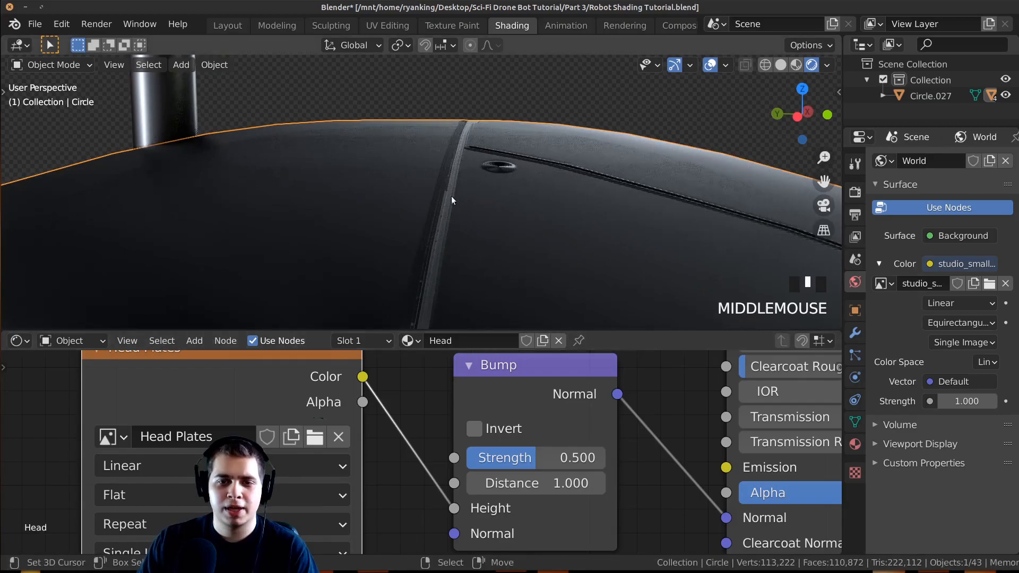
pyautogui.click(474, 430)
pyautogui.click(473, 429)
pyautogui.click(473, 429)
pyautogui.click(472, 428)
pyautogui.click(471, 427)
pyautogui.moveTo(457, 319); pyautogui.dragTo(442, 284, button='middle')
pyautogui.scroll(2, 467, 247)
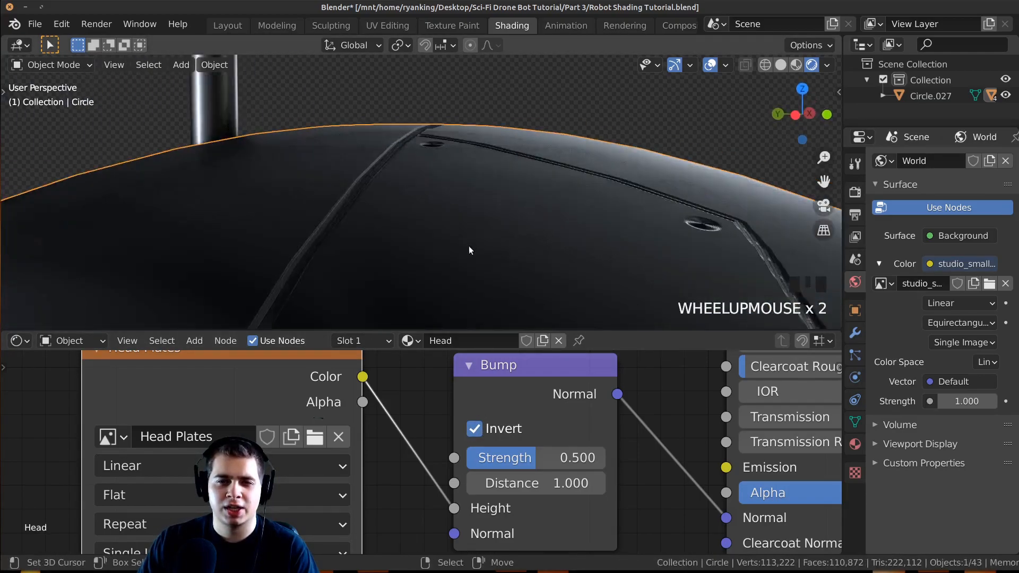
# Step: Check the inverted panel lines and rivets around the dome, disable Invert and set the bump strength to 1.000
pyautogui.scroll(-2, 485, 234)
pyautogui.moveTo(485, 234); pyautogui.dragTo(499, 218, button='middle')
pyautogui.moveTo(485, 292); pyautogui.dragTo(435, 127, button='middle')
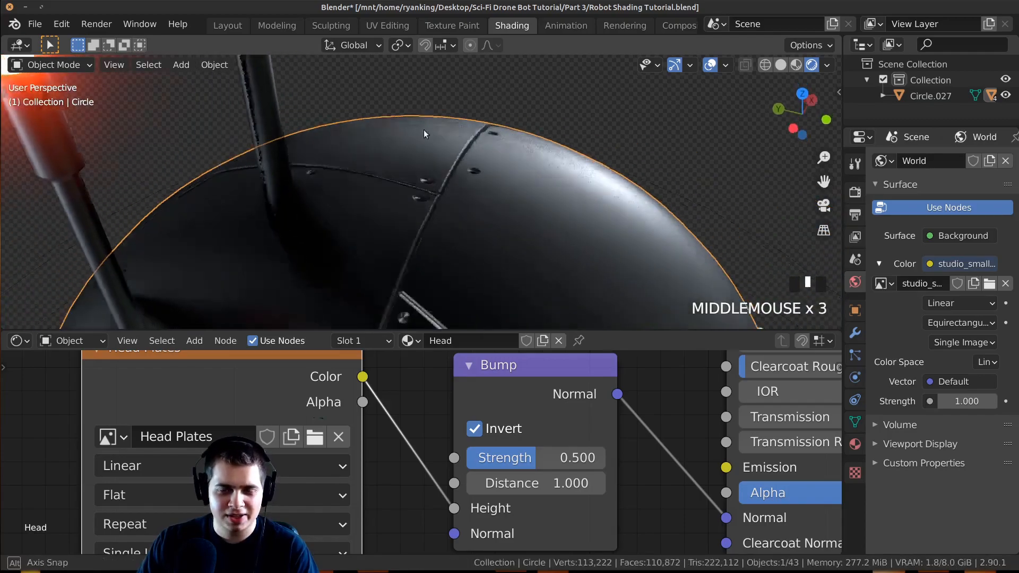
pyautogui.scroll(-3, 635, 273)
pyautogui.moveTo(634, 273); pyautogui.dragTo(480, 138, button='middle')
pyautogui.scroll(4, 488, 138)
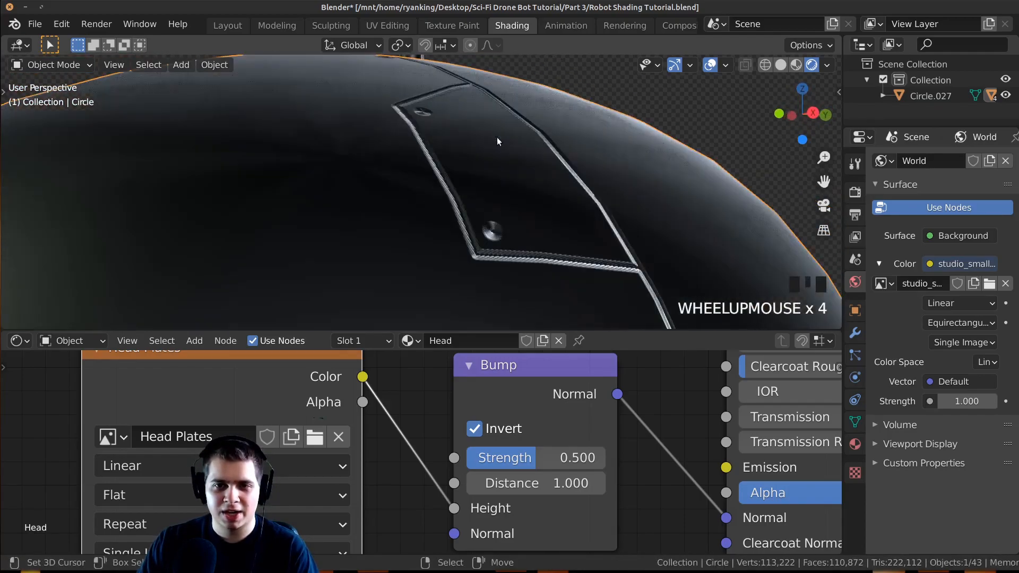
pyautogui.click(473, 429)
pyautogui.moveTo(535, 458); pyautogui.dragTo(605, 457)
pyautogui.moveTo(457, 307); pyautogui.dragTo(466, 319, button='middle')
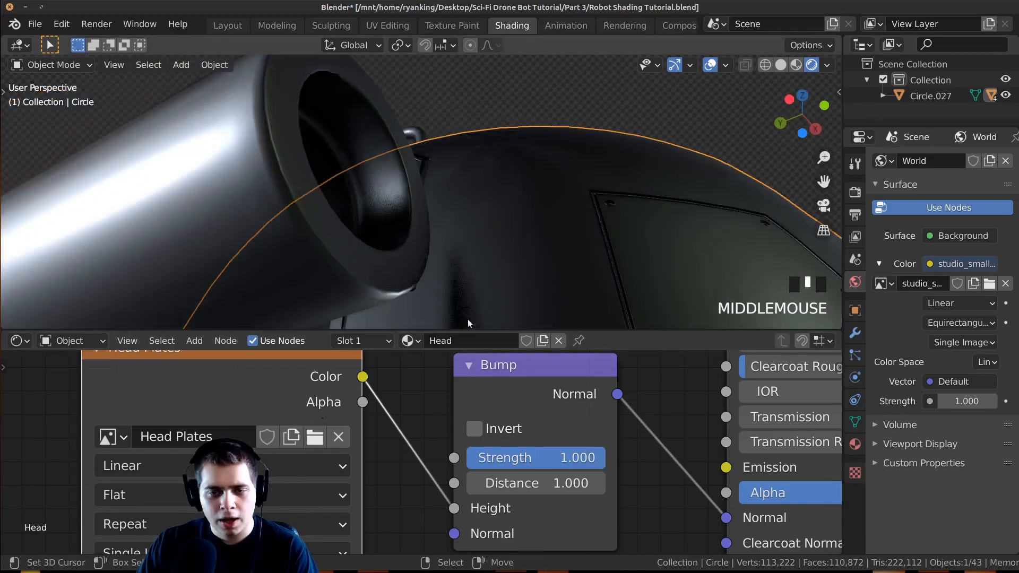
# Step: Compare the bump direction on a close-up panel line and enable the Bump node's Invert option
pyautogui.click(474, 428)
pyautogui.moveTo(510, 297); pyautogui.dragTo(469, 221, button='middle')
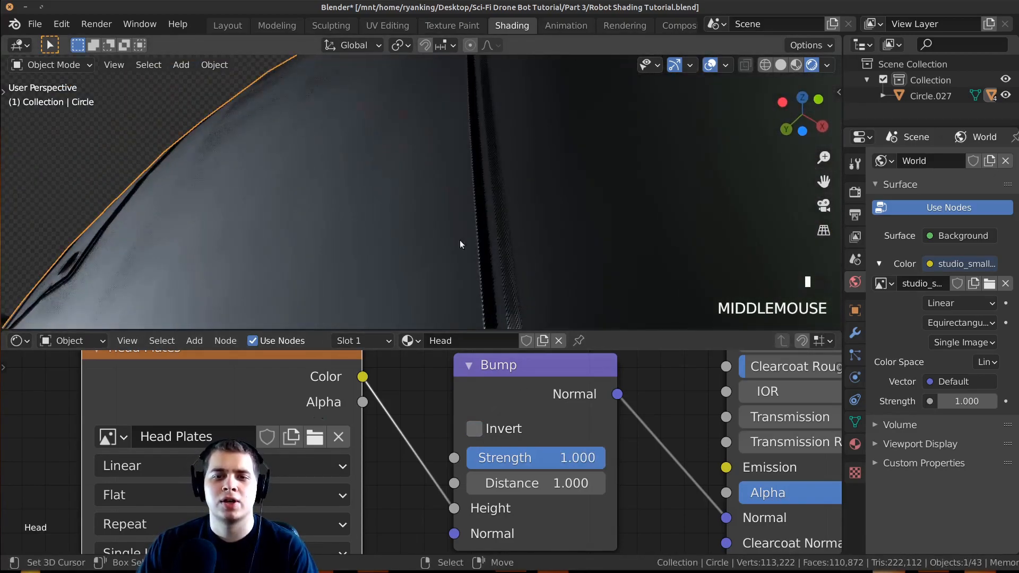
pyautogui.click(472, 428)
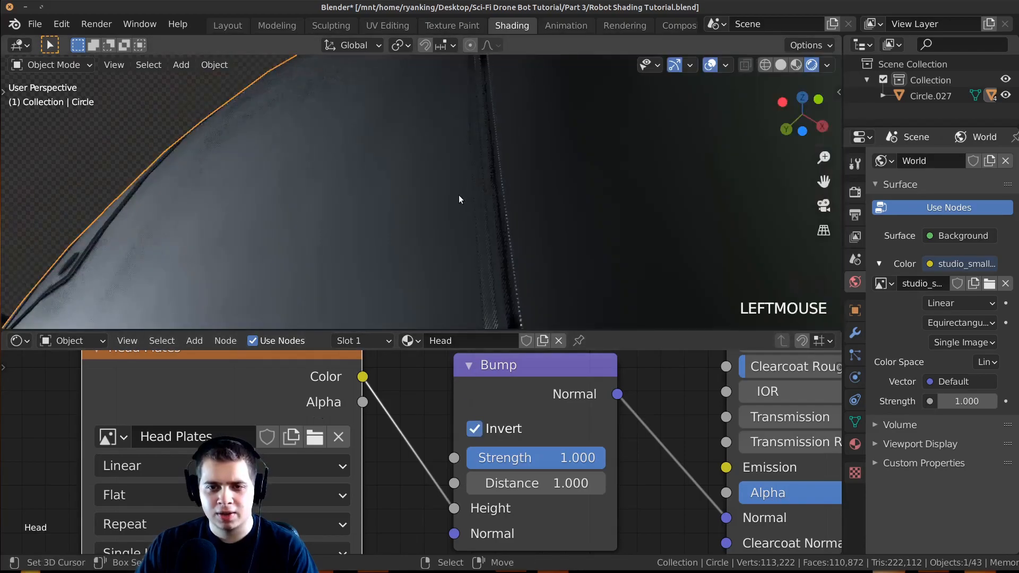
# Step: Turn off Invert on the head material's Bump node and show the whole robot in a maximized viewport
pyautogui.click(475, 429)
pyautogui.scroll(-5, 483, 172)
pyautogui.moveTo(483, 172); pyautogui.dragTo(582, 203, button='middle')
pyautogui.scroll(-2, 582, 203)
pyautogui.moveTo(490, 228); pyautogui.dragTo(579, 244, button='middle')
pyautogui.press('space')
pyautogui.hotkey('ctrl', 'space')
pyautogui.press('space')
pyautogui.scroll(3, 609, 333)
pyautogui.moveTo(609, 333)
pyautogui.mouseDown(button='middle')
pyautogui.moveTo(582, 297)
pyautogui.moveTo(702, 324)
pyautogui.moveTo(791, 323)
pyautogui.moveTo(639, 306)
pyautogui.moveTo(724, 295)
pyautogui.moveTo(589, 329)
pyautogui.moveTo(613, 332)
pyautogui.moveTo(597, 342)
pyautogui.mouseUp(button='middle')
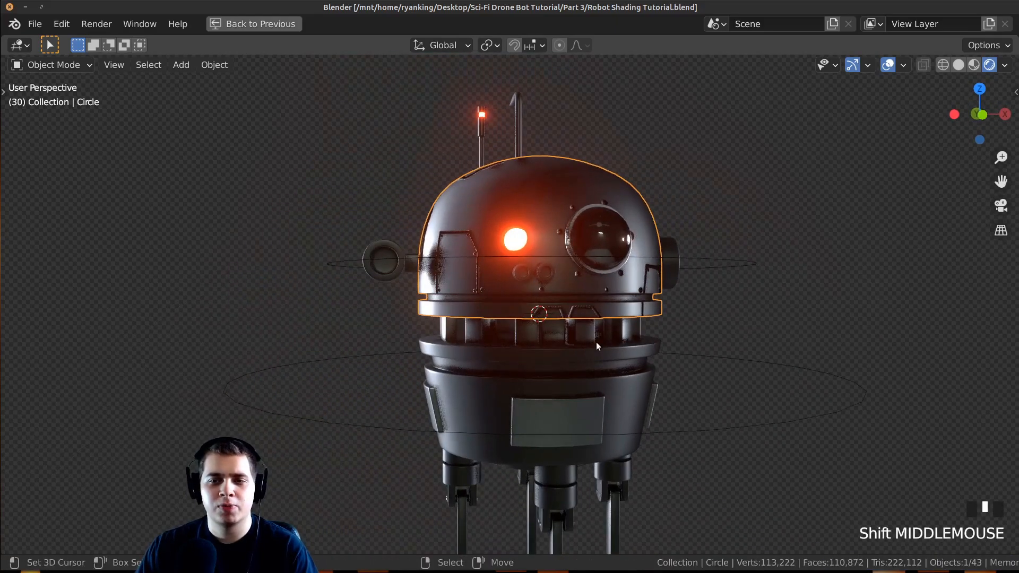
# Step: Examine the robot's head and body in the maximized viewport and restore the multi-editor layout
pyautogui.scroll(3, 546, 421)
pyautogui.click(499, 418)
pyautogui.keyDown('shift'); pyautogui.moveTo(499, 418); pyautogui.dragTo(389, 381, button='middle'); pyautogui.keyUp('shift')
pyautogui.scroll(-3, 486, 399)
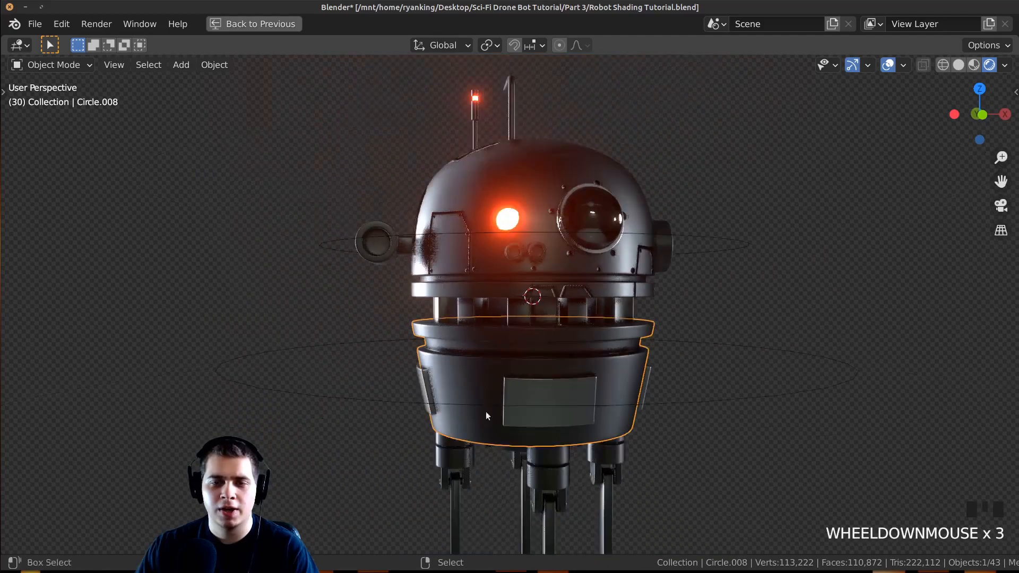
pyautogui.scroll(1, 491, 413)
pyautogui.rightClick(495, 300)
pyautogui.moveTo(495, 300); pyautogui.dragTo(518, 259, button='middle')
pyautogui.scroll(2, 540, 295)
pyautogui.click(255, 24)
pyautogui.scroll(-2, 403, 256)
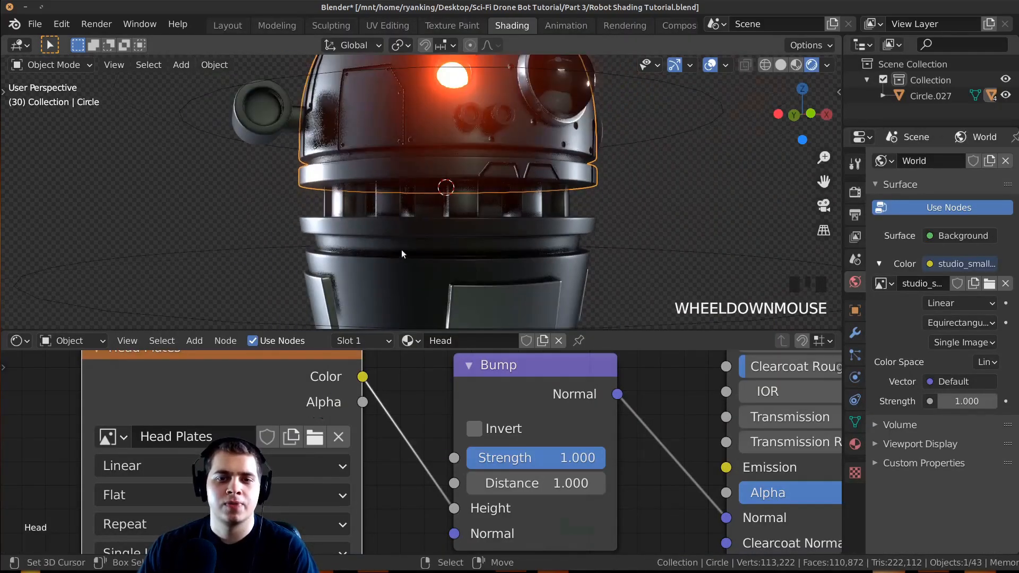
# Step: Select the robot's lower body and open it in Edit Mode with Solid shading in the Layout workspace
pyautogui.rightClick(433, 251)
pyautogui.keyDown('shift'); pyautogui.moveTo(435, 250); pyautogui.dragTo(454, 215, button='middle'); pyautogui.keyUp('shift')
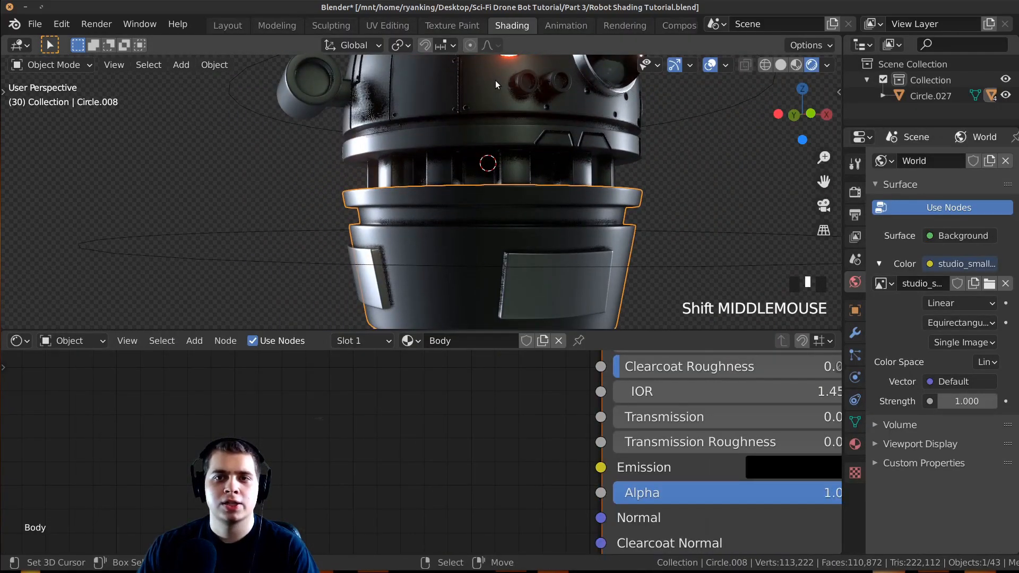
pyautogui.click(224, 28)
pyautogui.keyDown('shift'); pyautogui.moveTo(489, 299); pyautogui.dragTo(486, 255, button='middle'); pyautogui.keyUp('shift')
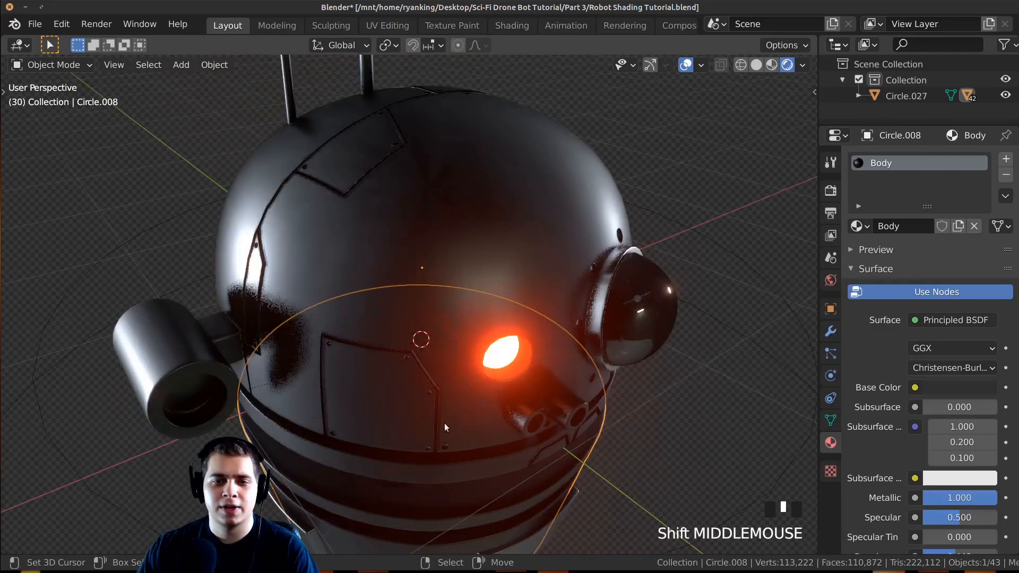
pyautogui.moveTo(446, 425); pyautogui.dragTo(467, 386, button='middle')
pyautogui.press('z')
pyautogui.click(715, 366)
pyautogui.moveTo(552, 394)
pyautogui.keyDown('shift'); pyautogui.mouseDown(button='middle')
pyautogui.moveTo(589, 364)
pyautogui.moveTo(494, 470)
pyautogui.moveTo(479, 371)
pyautogui.mouseUp(button='middle'); pyautogui.keyUp('shift')
pyautogui.press('Tab')
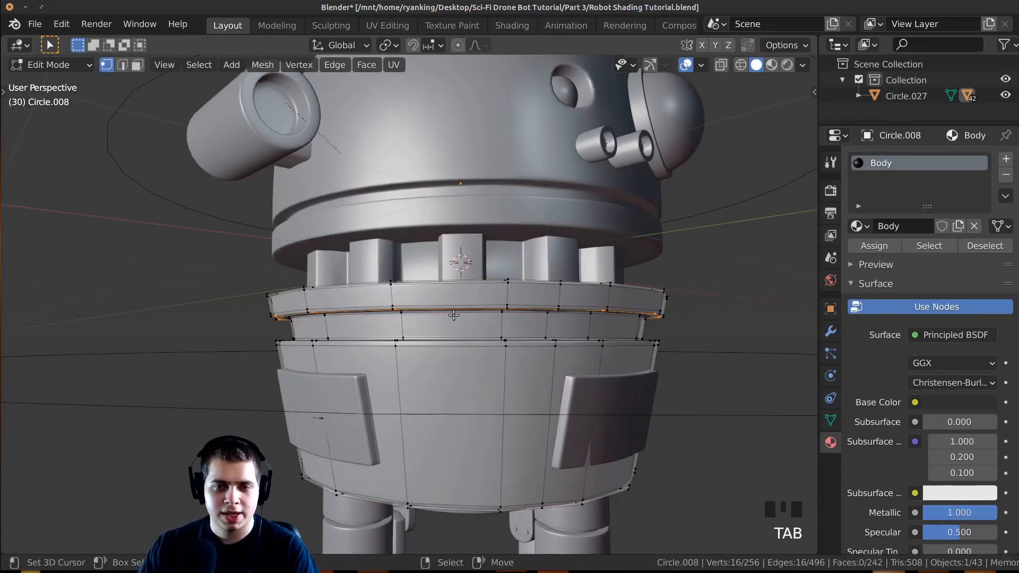
# Step: Mark seams along the edge loops at the body's top rim, the rim's lower edge, the main section's upper edge and the base
pyautogui.moveTo(470, 314); pyautogui.dragTo(457, 382, button='middle')
pyautogui.scroll(-1, 493, 306)
pyautogui.scroll(3, 482, 348)
pyautogui.keyDown('shift'); pyautogui.moveTo(457, 382); pyautogui.dragTo(421, 414, button='middle'); pyautogui.keyUp('shift')
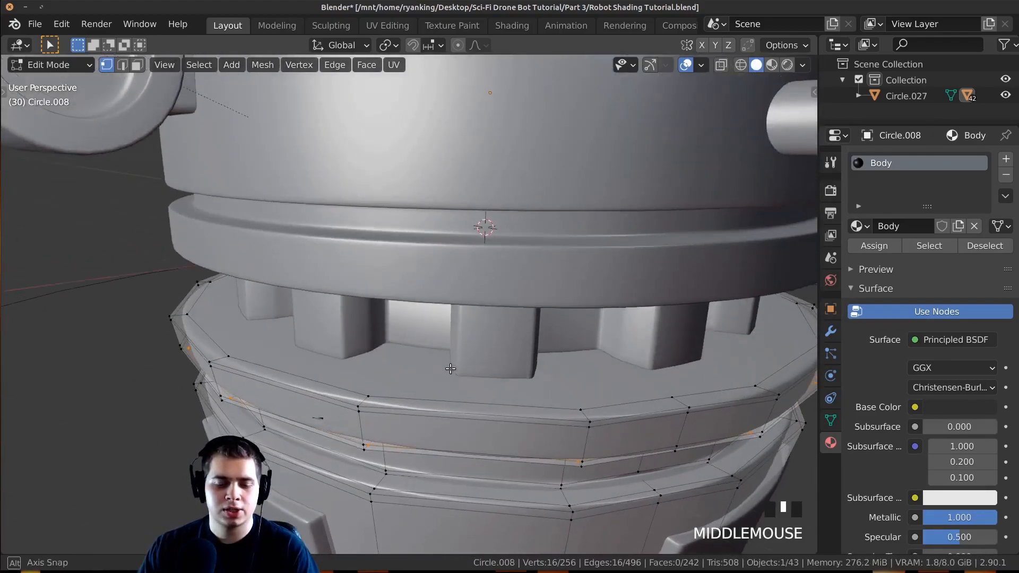
pyautogui.scroll(2, 422, 414)
pyautogui.keyDown('alt'); pyautogui.rightClick(384, 470); pyautogui.keyUp('alt')
pyautogui.moveTo(413, 449); pyautogui.dragTo(514, 133, button='middle')
pyautogui.keyDown('shift'); pyautogui.moveTo(514, 133); pyautogui.dragTo(515, 187, button='middle'); pyautogui.keyUp('shift')
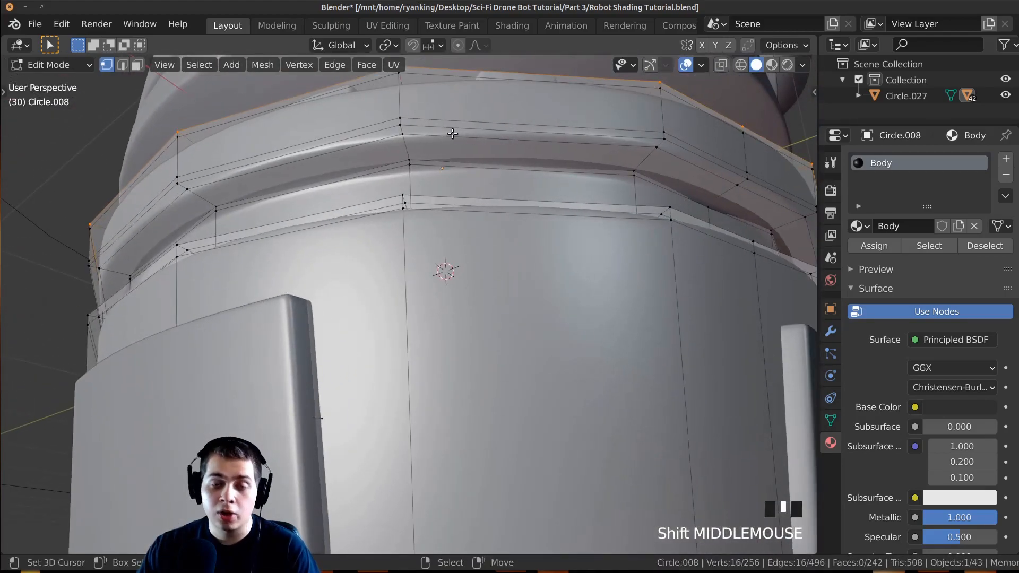
pyautogui.moveTo(521, 417); pyautogui.dragTo(398, 386, button='middle')
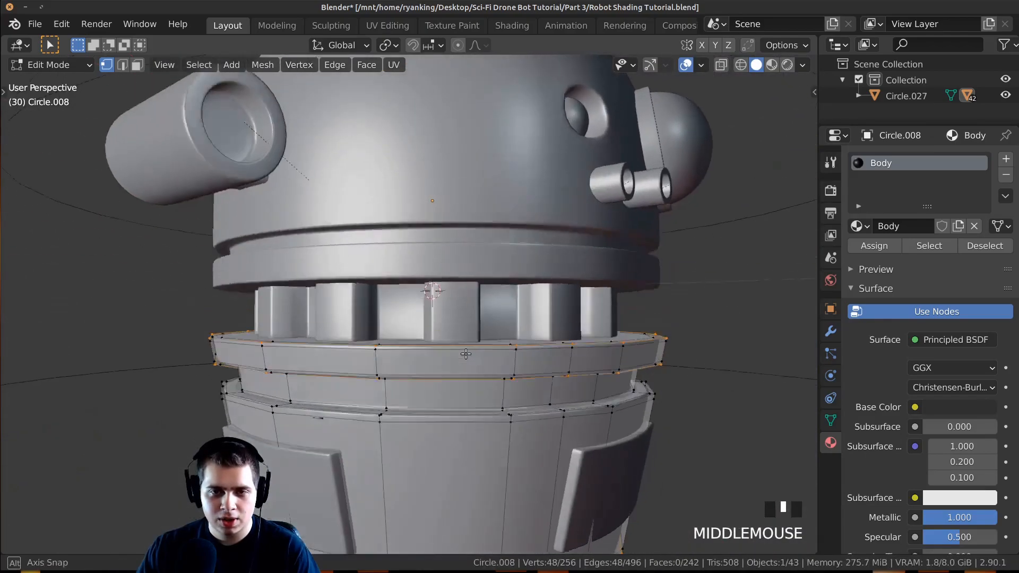
pyautogui.scroll(2, 398, 386)
pyautogui.keyDown('alt'); pyautogui.keyDown('shift'); pyautogui.rightClick(380, 391); pyautogui.keyUp('shift'); pyautogui.keyUp('alt')
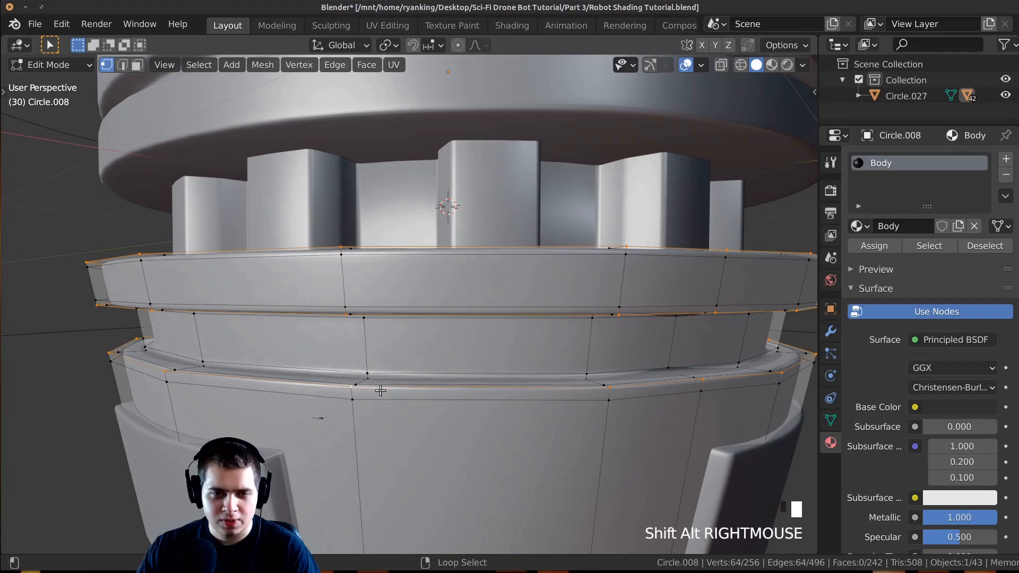
pyautogui.scroll(-3, 489, 274)
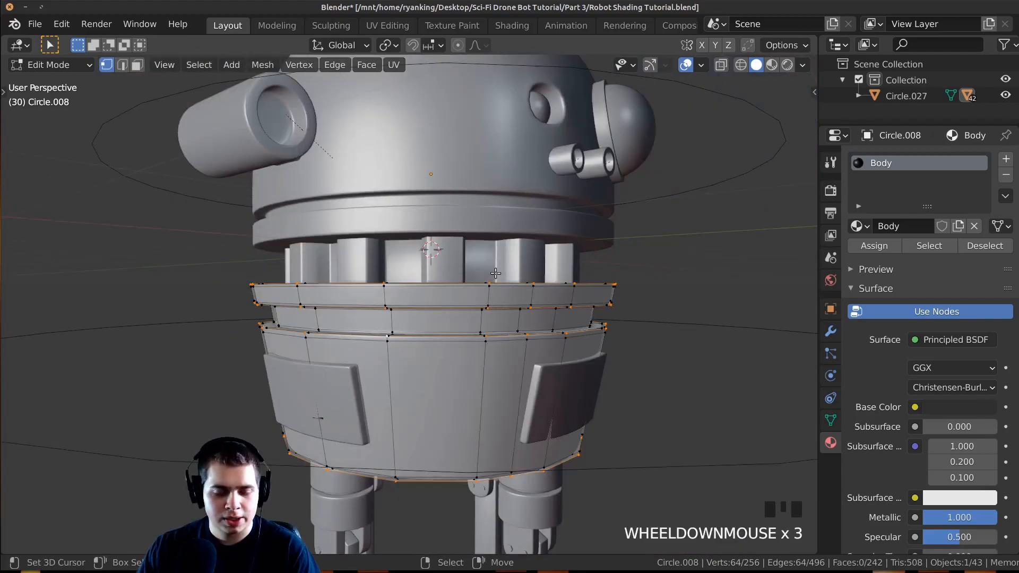
pyautogui.hotkey('ctrl', 'e')
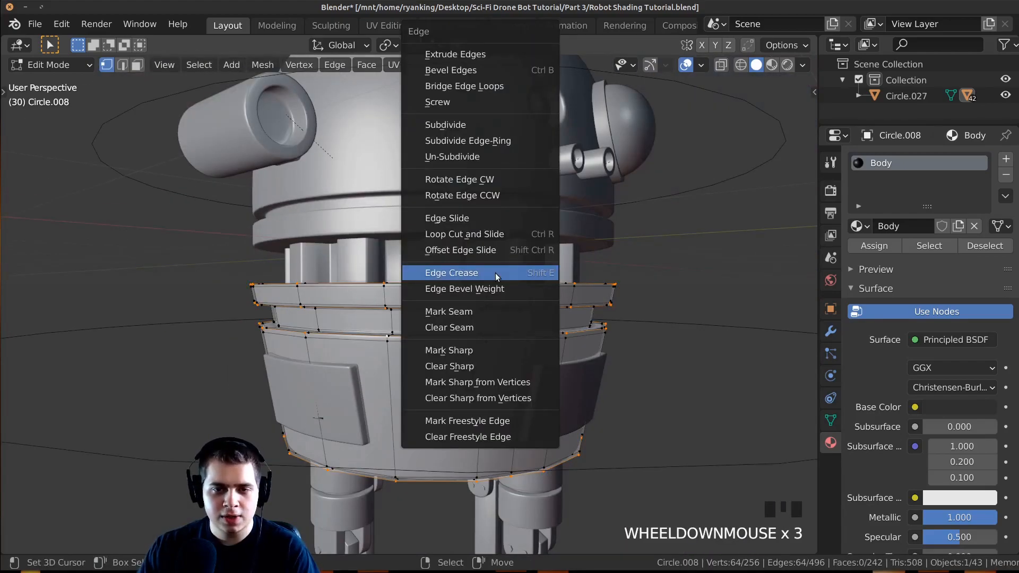
pyautogui.click(470, 312)
pyautogui.moveTo(471, 311); pyautogui.dragTo(423, 252, button='middle')
# Step: Unwrap the entire body mesh and open the UV Editing workspace
pyautogui.press('a')
pyautogui.press('a')
pyautogui.press('a')
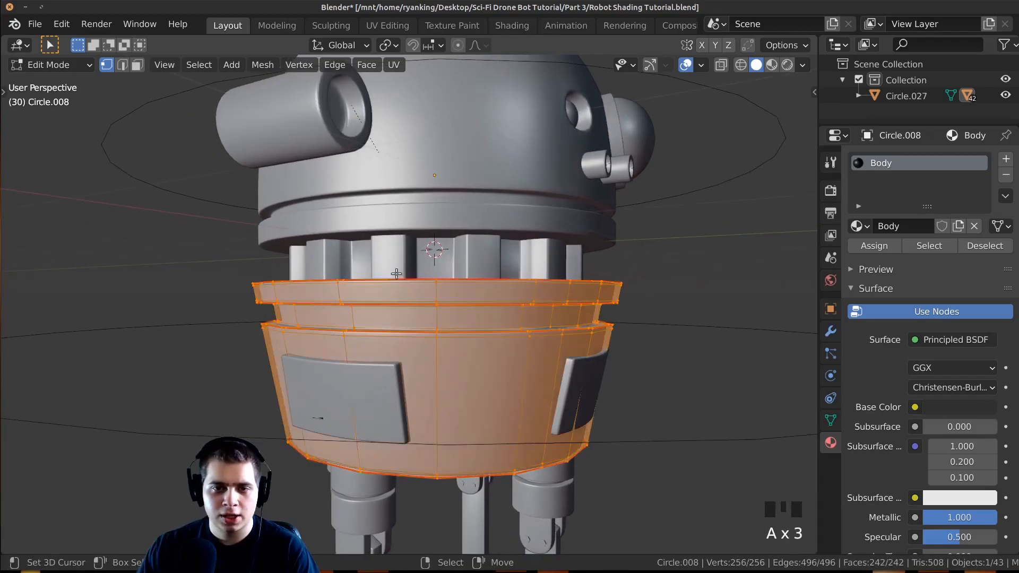
pyautogui.press('u')
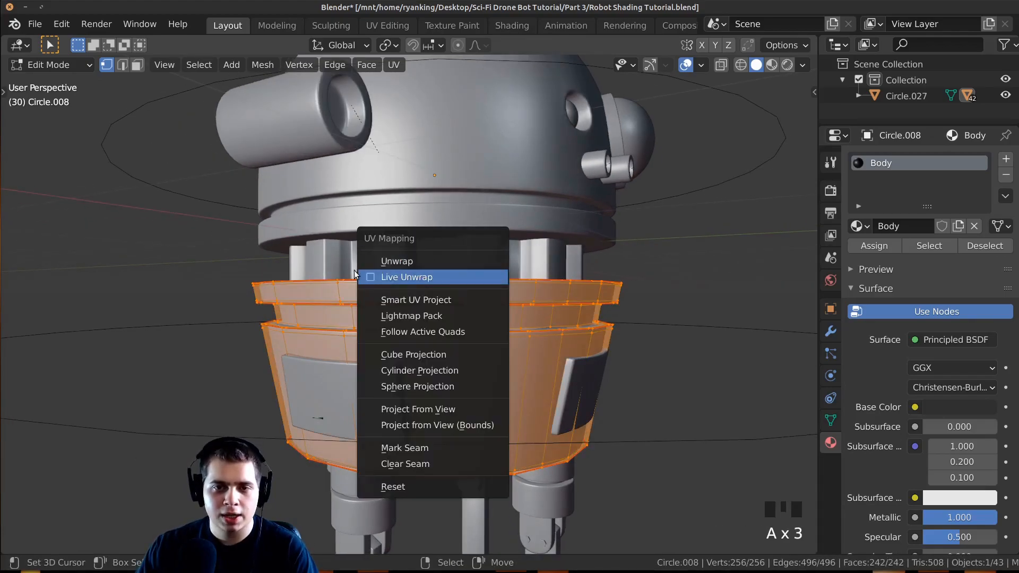
pyautogui.click(433, 264)
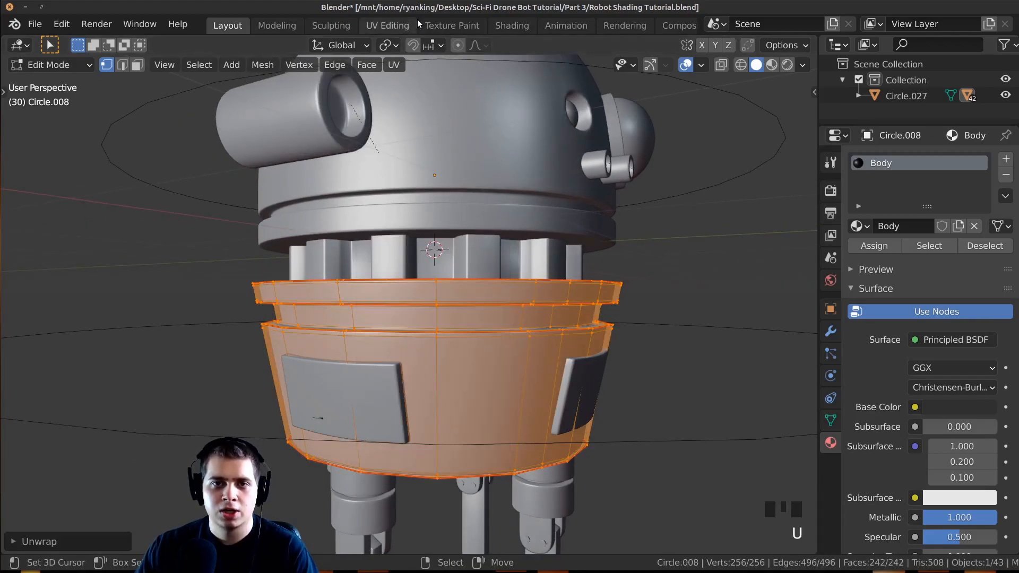
pyautogui.click(400, 25)
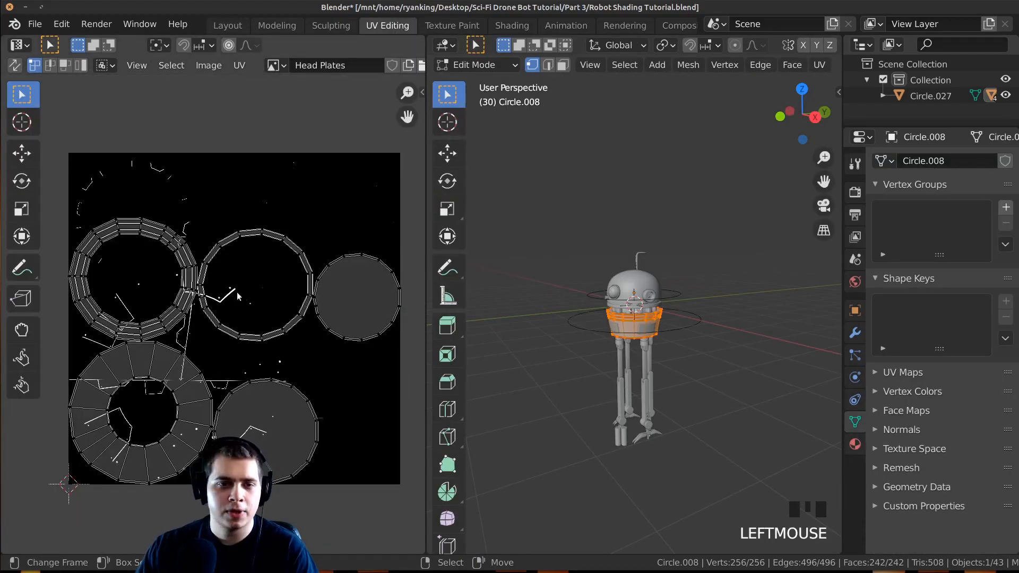
# Step: Select the two solid circular UV islands and scale them down to less than half their size
pyautogui.scroll(2, 232, 293)
pyautogui.scroll(-1, 311, 227)
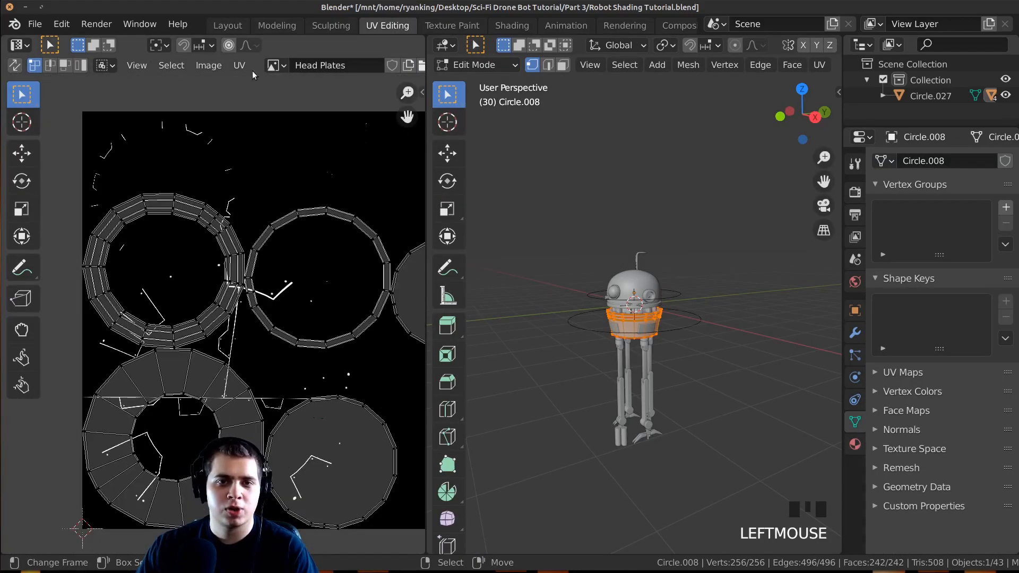
pyautogui.scroll(-1, 327, 68)
pyautogui.scroll(-1, 266, 228)
pyautogui.scroll(1, 243, 257)
pyautogui.moveTo(239, 260); pyautogui.dragTo(224, 248, button='middle')
pyautogui.scroll(-1, 217, 253)
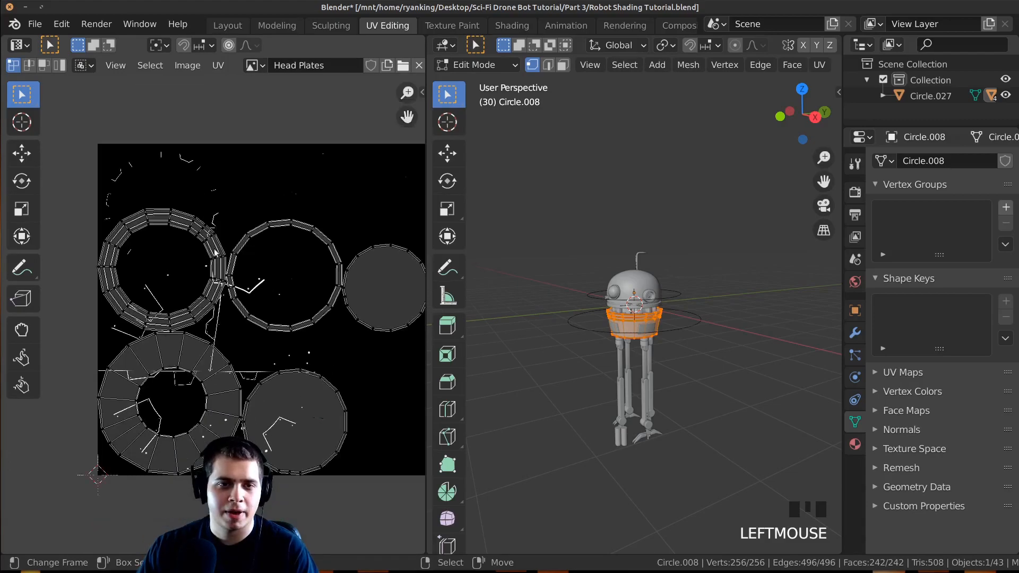
pyautogui.moveTo(140, 267); pyautogui.dragTo(103, 296, button='middle')
pyautogui.moveTo(319, 376); pyautogui.dragTo(338, 365, button='middle')
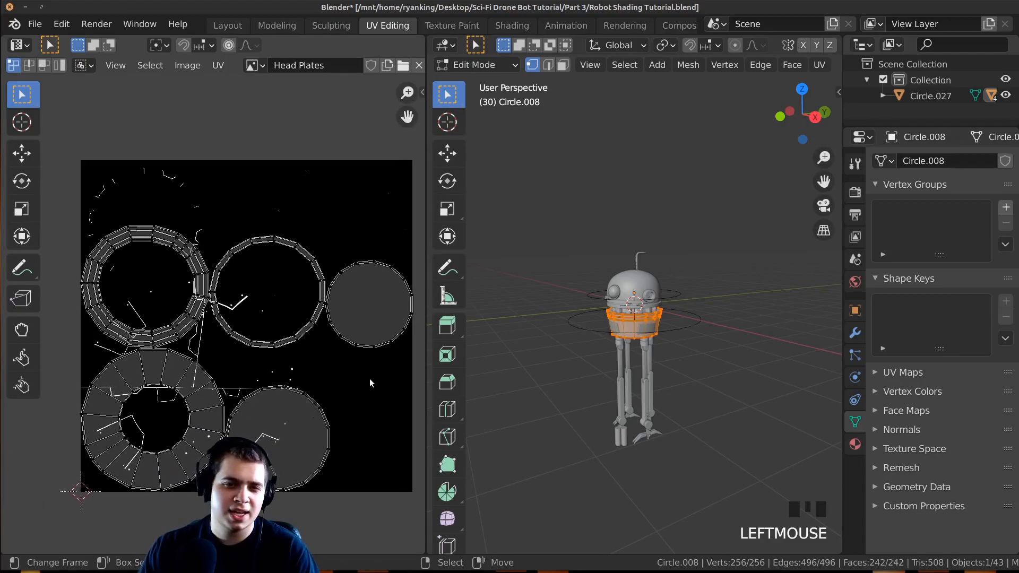
pyautogui.scroll(2, 327, 351)
pyautogui.rightClick(339, 424)
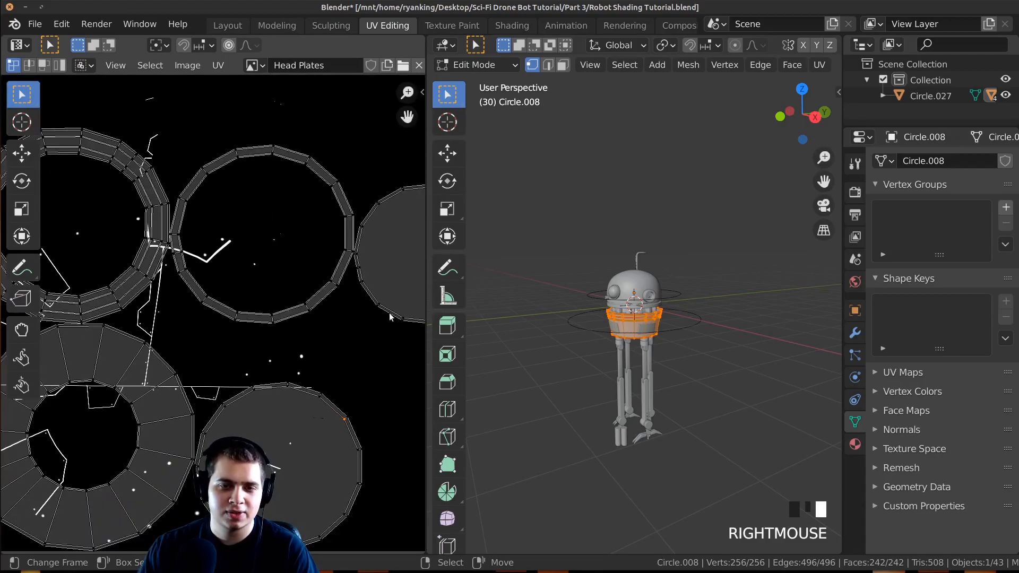
pyautogui.rightClick(338, 426)
pyautogui.rightClick(339, 426)
pyautogui.scroll(-1, 342, 424)
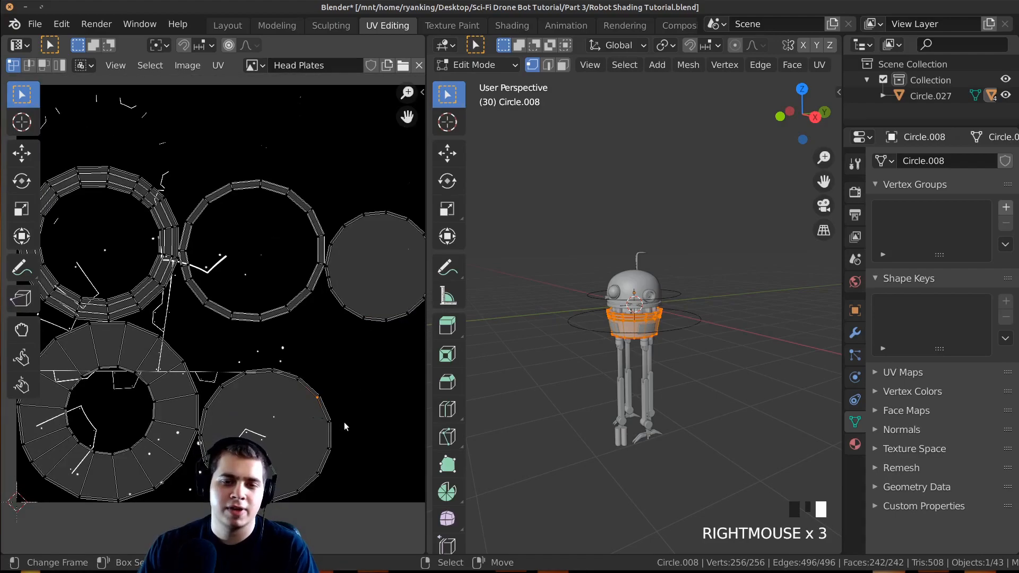
pyautogui.scroll(-1, 321, 418)
pyautogui.rightClick(297, 407)
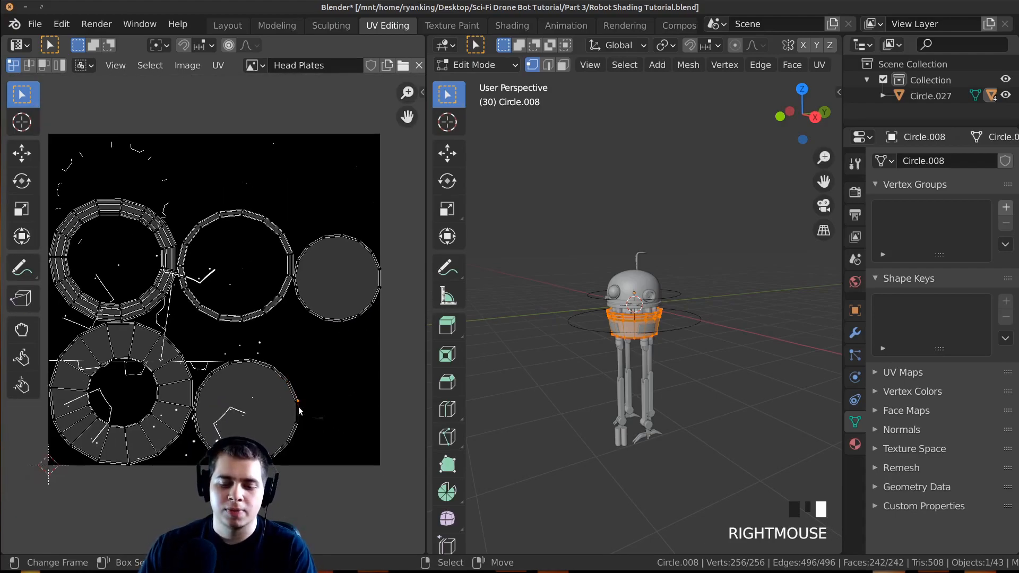
pyautogui.press('l')
pyautogui.press('l')
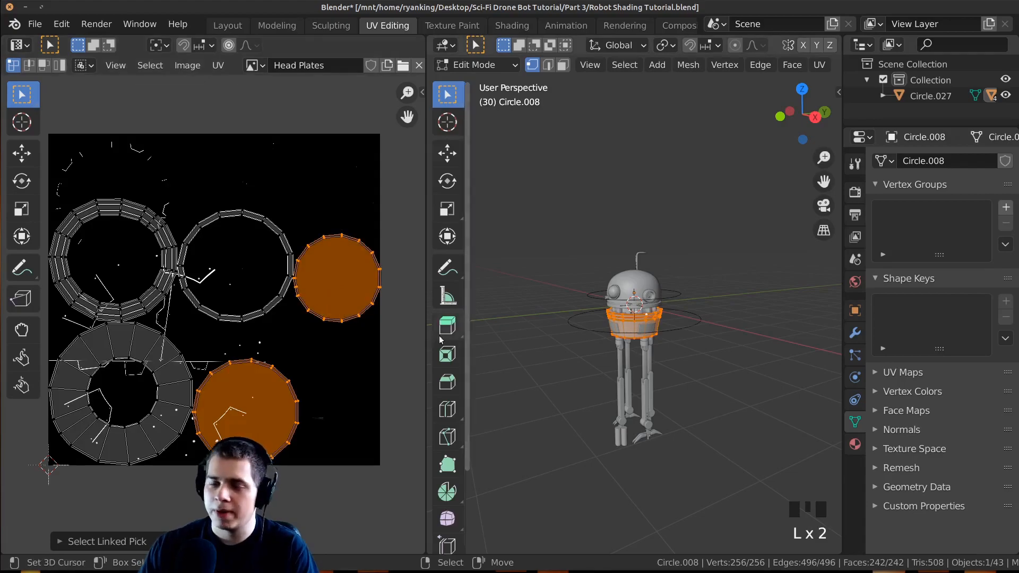
pyautogui.press('s')
pyautogui.click(301, 380)
pyautogui.scroll(1, 301, 380)
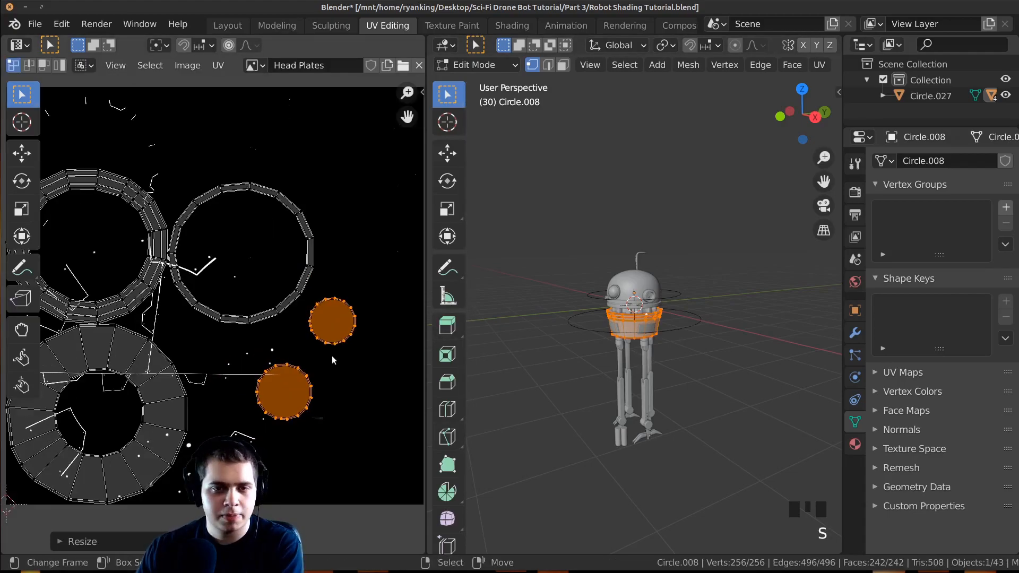
# Step: Move and rotate the two small circular islands into the lower-right corner of the UV square, shrink them slightly, and deselect them
pyautogui.scroll(1, 302, 380)
pyautogui.press('g')
pyautogui.click(350, 445)
pyautogui.press('r')
pyautogui.click(387, 431)
pyautogui.press('g')
pyautogui.click(403, 431)
pyautogui.press('s')
pyautogui.click(405, 415)
pyautogui.press('g')
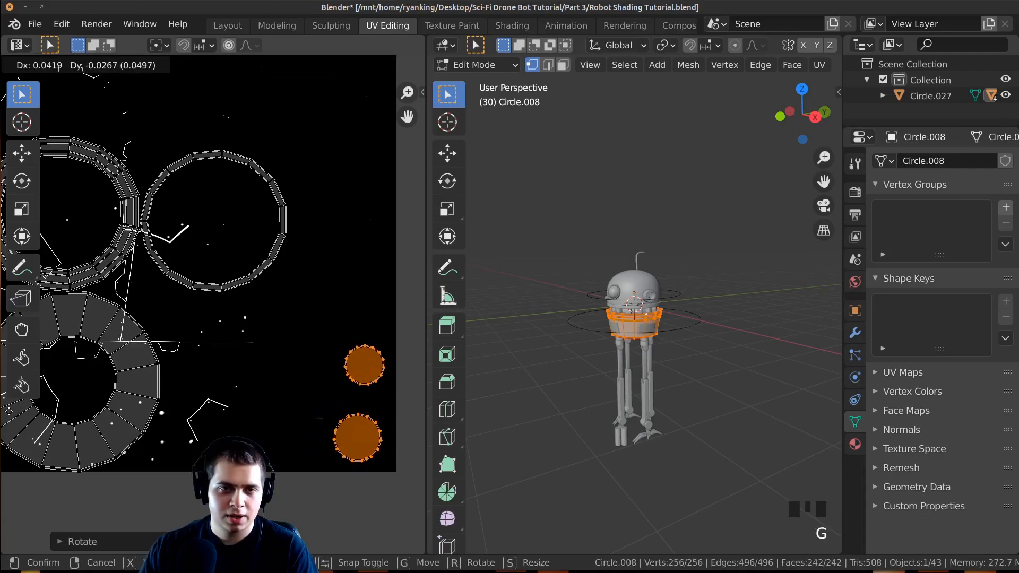
pyautogui.click(423, 426)
pyautogui.press('a')
# Step: Select the three ring-shaped UV islands, enlarge them together, and rotate and move them into the free space
pyautogui.scroll(-2, 149, 354)
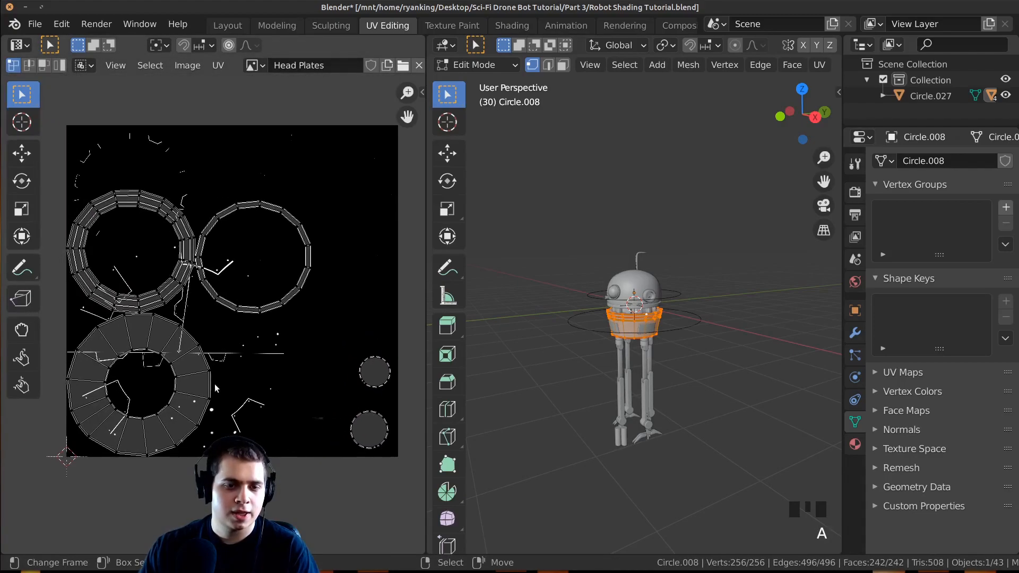
pyautogui.press('l')
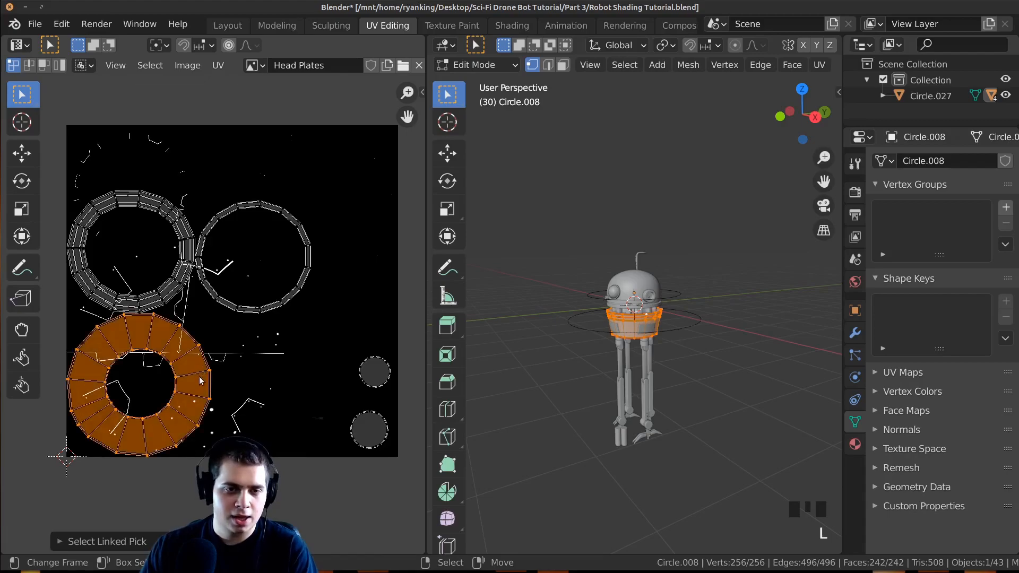
pyautogui.press('g')
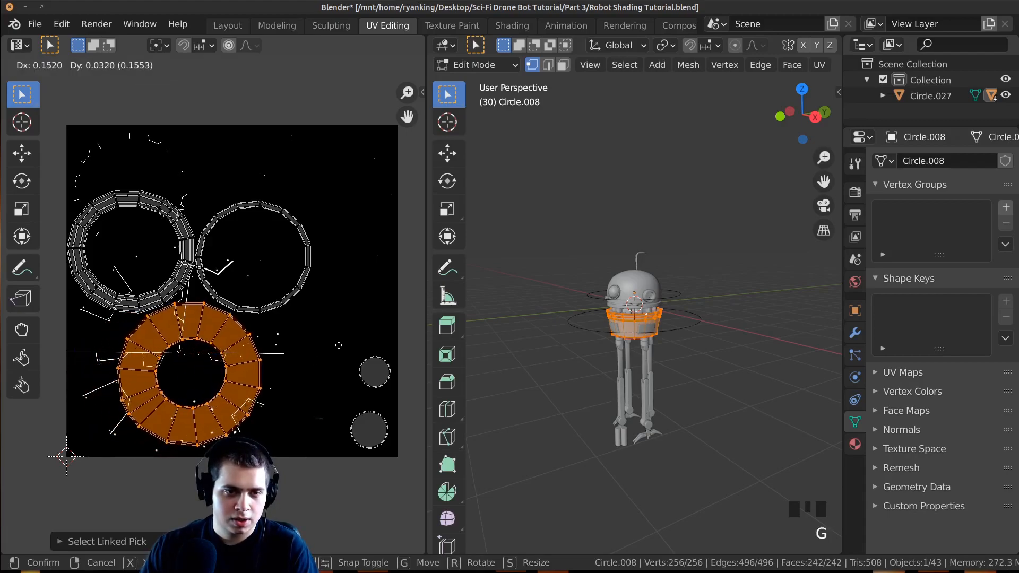
pyautogui.click(340, 343)
pyautogui.press('l')
pyautogui.press('s')
pyautogui.click(318, 372)
pyautogui.press('r')
pyautogui.click(313, 407)
pyautogui.press('g')
pyautogui.click(396, 391)
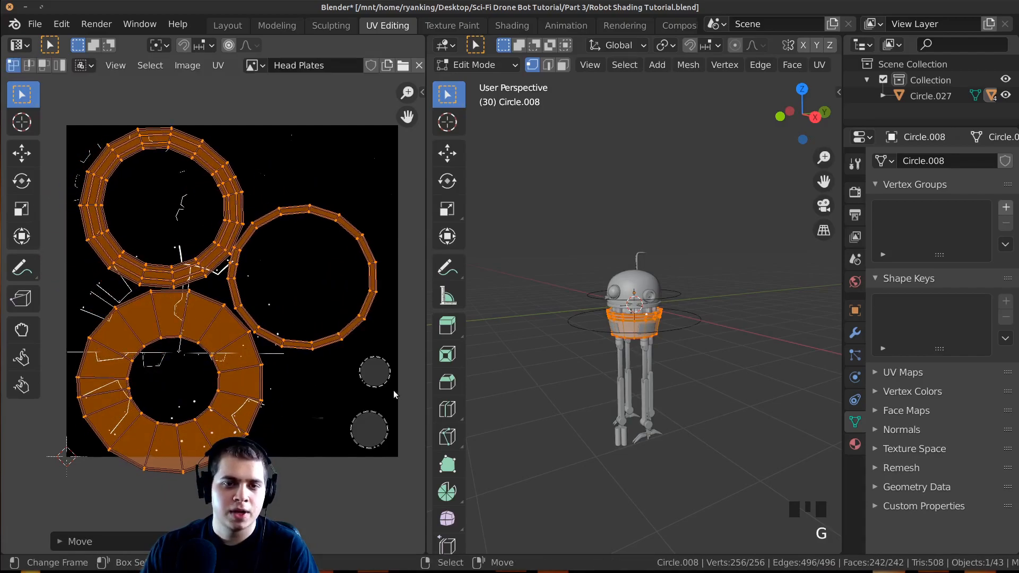
# Step: Rotate, slightly shrink and reposition the three rings so the two thinner ones sit side by side above the widest one
pyautogui.press('r')
pyautogui.click(402, 371)
pyautogui.press('s')
pyautogui.click(390, 367)
pyautogui.press('r')
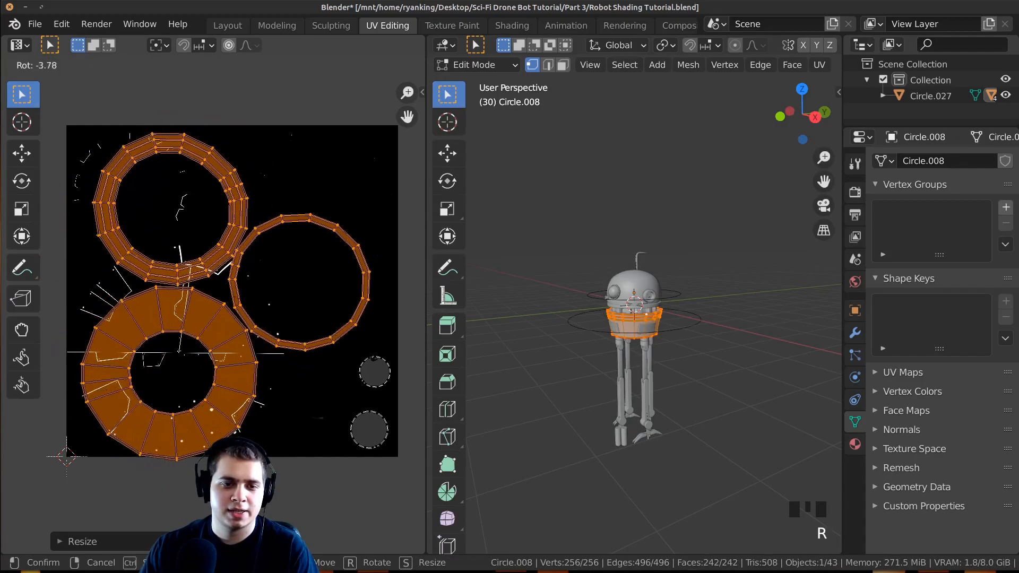
pyautogui.click(383, 301)
pyautogui.press('g')
pyautogui.click(416, 283)
pyautogui.press('r')
pyautogui.click(402, 232)
# Step: Enlarge the three ring islands in small increments and shift them to fill more of the UV square
pyautogui.press('s')
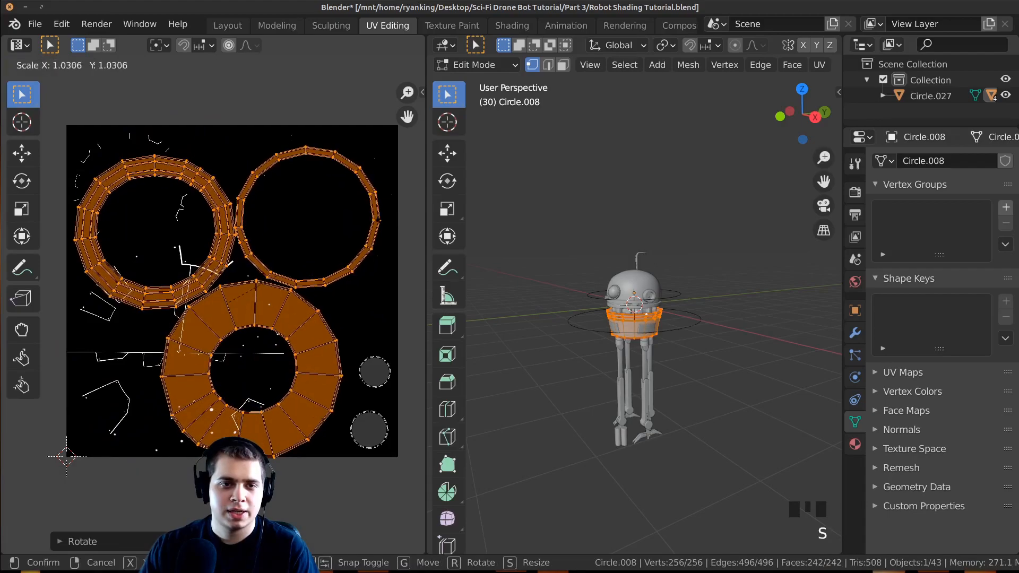
pyautogui.click(408, 210)
pyautogui.press('g')
pyautogui.click(406, 201)
pyautogui.press('s')
pyautogui.click(407, 199)
pyautogui.press('g')
pyautogui.click(403, 204)
pyautogui.press('s')
pyautogui.click(398, 203)
pyautogui.press('g')
pyautogui.click(406, 194)
pyautogui.press('s')
pyautogui.click(407, 191)
# Step: Fine-tune the scale and position of the three rings to fit within the UV square's edges
pyautogui.scroll(5, 167, 241)
pyautogui.scroll(-1, 96, 186)
pyautogui.moveTo(96, 187); pyautogui.dragTo(397, 439, button='middle')
pyautogui.scroll(1, 205, 329)
pyautogui.scroll(-1, 231, 291)
pyautogui.moveTo(230, 291); pyautogui.dragTo(170, 273, button='middle')
pyautogui.scroll(-4, 199, 305)
pyautogui.scroll(1, 298, 315)
pyautogui.moveTo(299, 315); pyautogui.dragTo(247, 315, button='middle')
pyautogui.scroll(-1, 246, 315)
pyautogui.moveTo(343, 387); pyautogui.dragTo(357, 312, button='middle')
pyautogui.press('s')
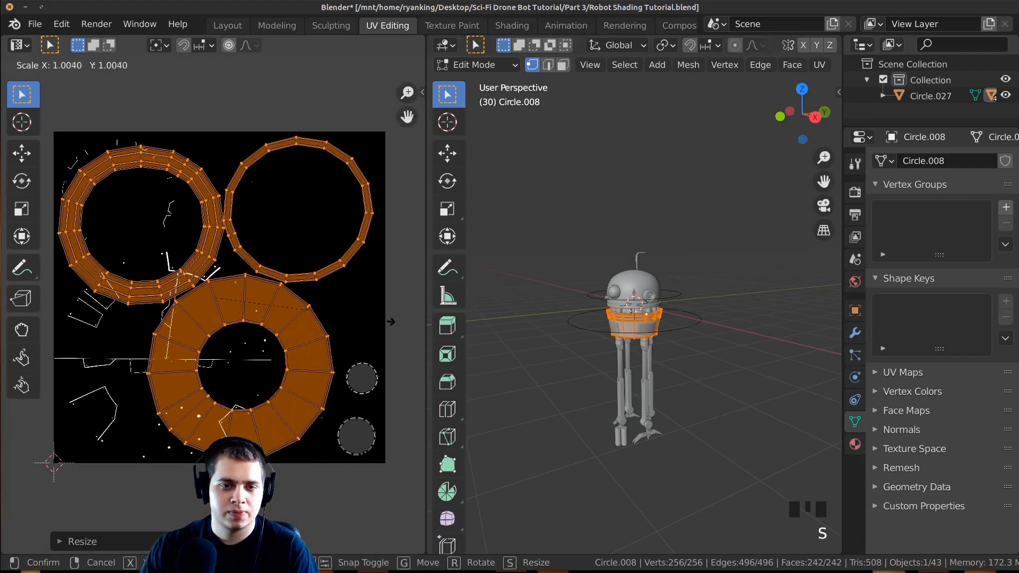
pyautogui.click(408, 329)
pyautogui.press('g')
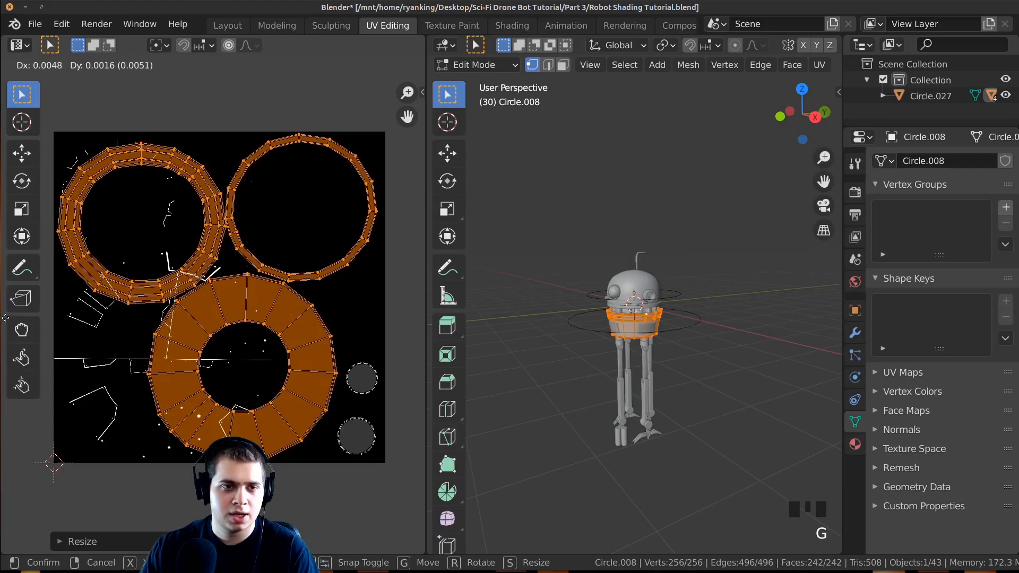
pyautogui.click(419, 316)
pyautogui.click(406, 318)
# Step: Select all of the body's UV islands and examine their layout alongside the model
pyautogui.press('Tab')
pyautogui.press('Tab')
pyautogui.press('a')
pyautogui.scroll(-1, 318, 96)
pyautogui.scroll(3, 142, 412)
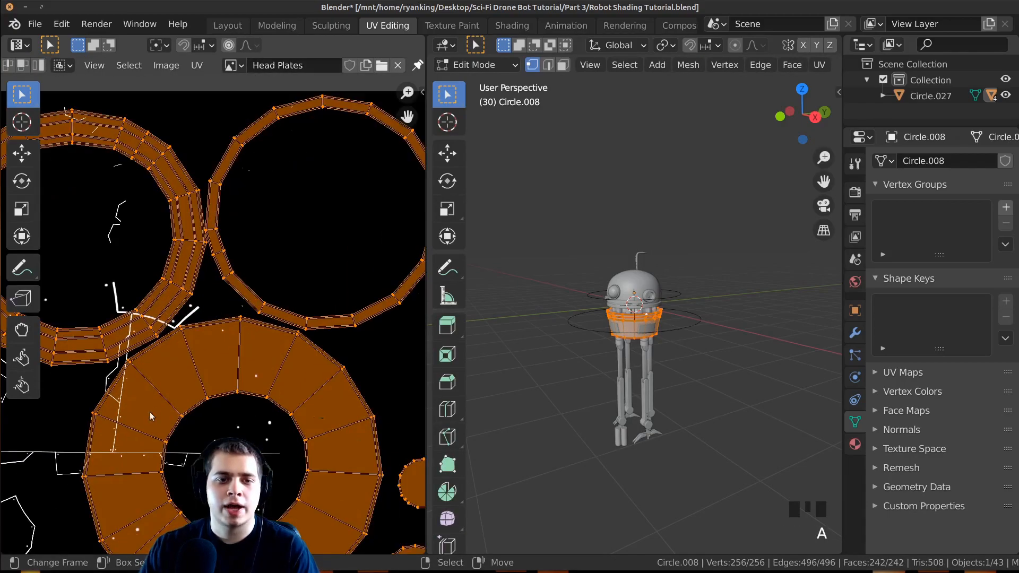
pyautogui.moveTo(45, 484); pyautogui.dragTo(218, 387, button='middle')
pyautogui.moveTo(237, 288); pyautogui.dragTo(174, 371, button='middle')
pyautogui.scroll(5, 590, 331)
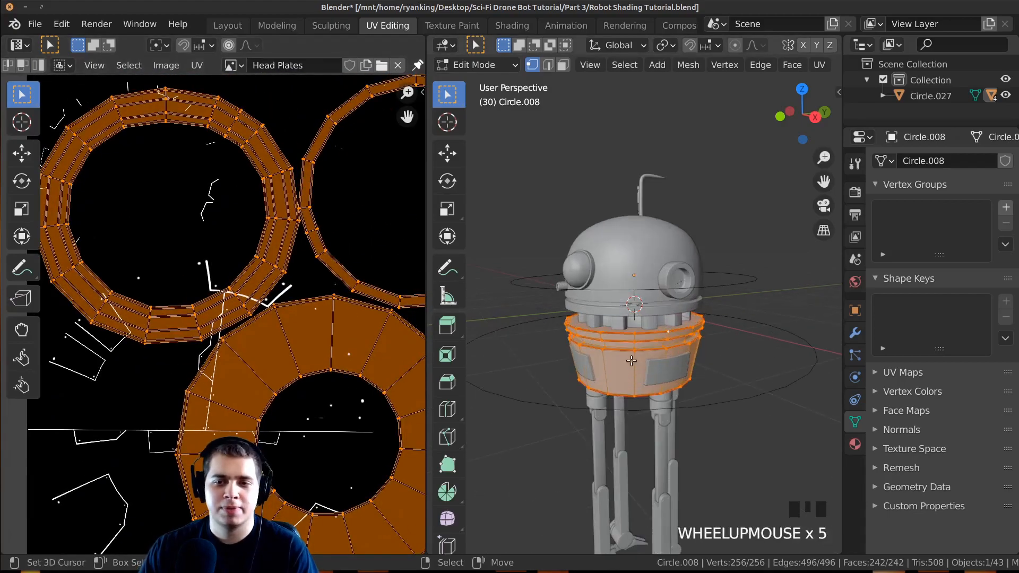
# Step: Replace the Head Plates image in the UV editor with a new blank 5000 × 5000 px image named Body Plates
pyautogui.scroll(3, 590, 331)
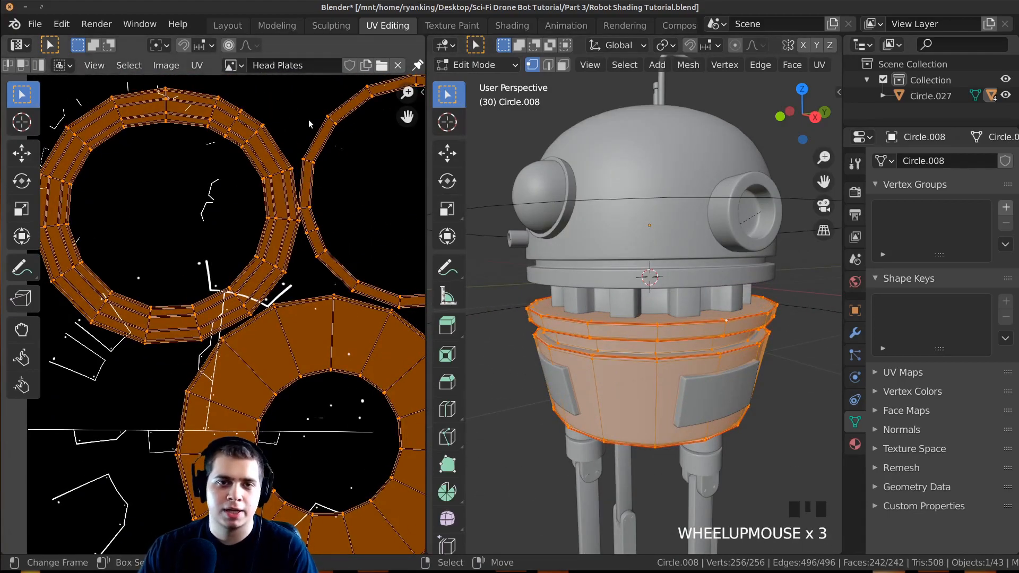
pyautogui.moveTo(328, 159); pyautogui.dragTo(325, 172, button='middle')
pyautogui.scroll(-1, 325, 172)
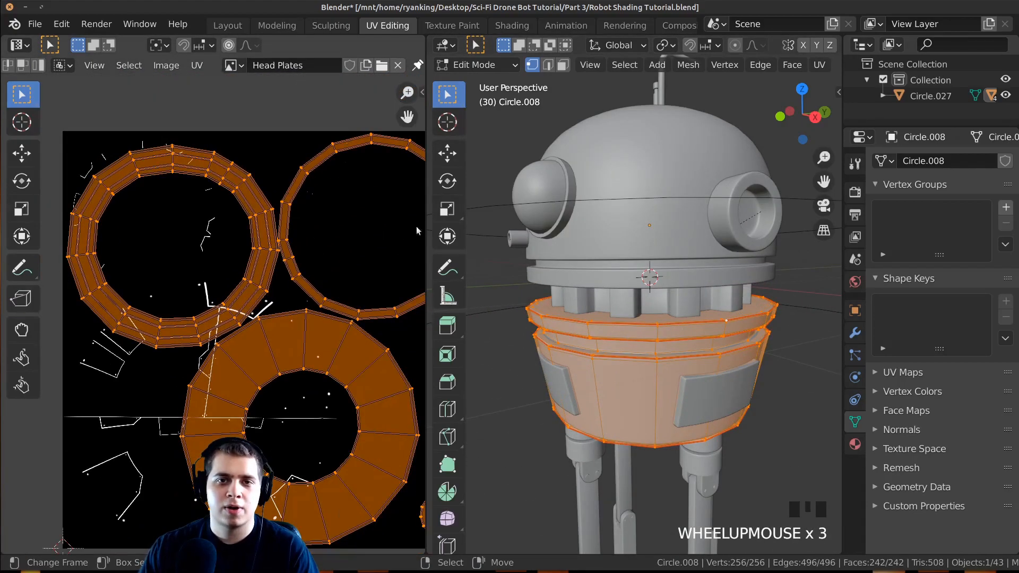
pyautogui.click(399, 68)
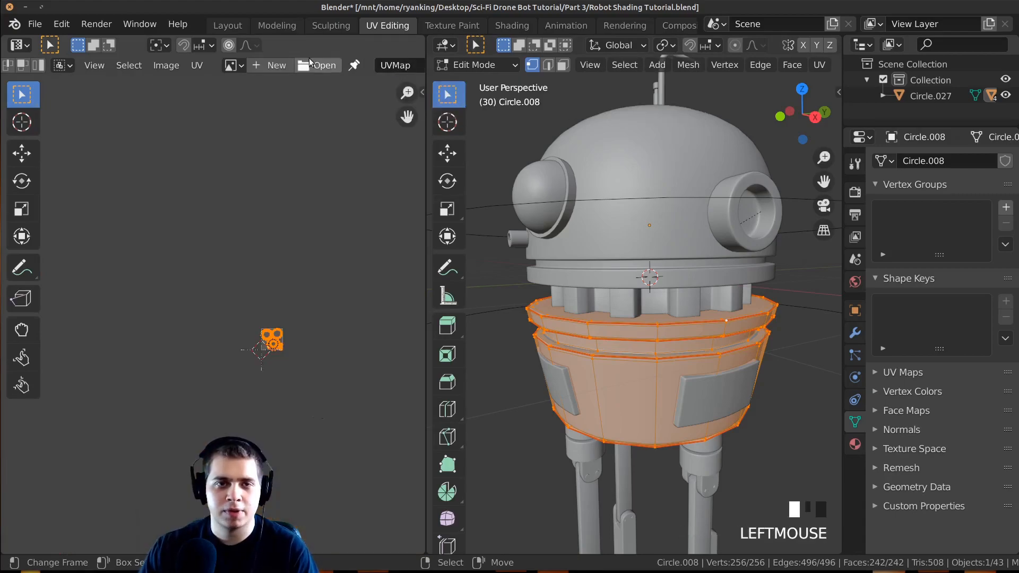
pyautogui.click(277, 67)
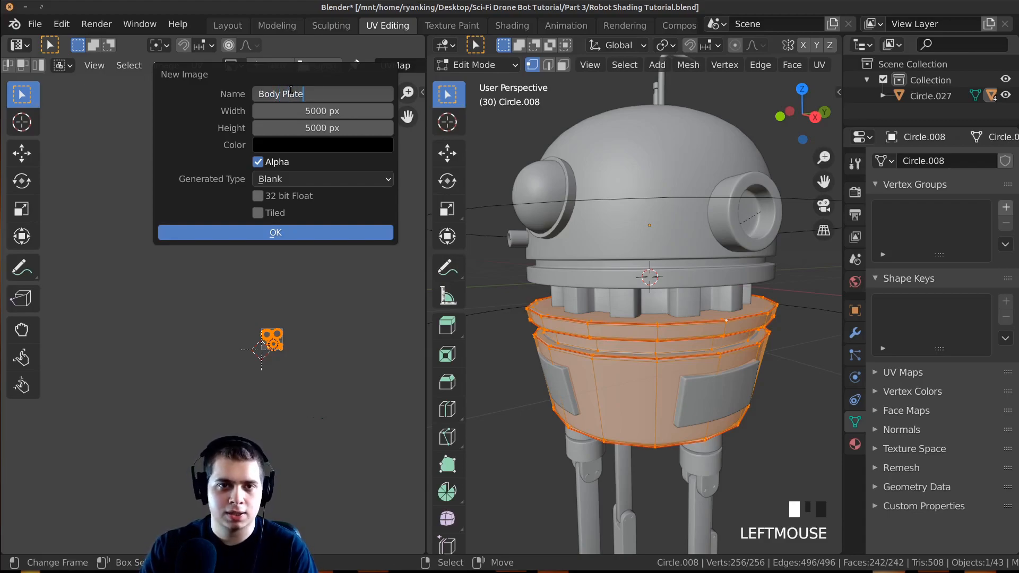
pyautogui.press('Return')
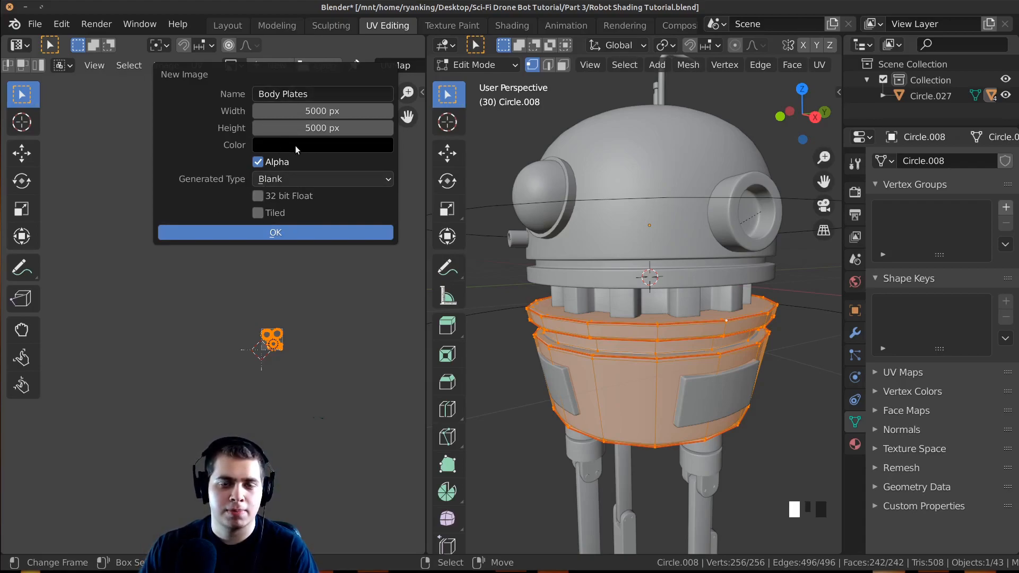
pyautogui.click(278, 233)
pyautogui.scroll(-3, 292, 268)
pyautogui.scroll(1, 292, 260)
pyautogui.moveTo(530, 260)
pyautogui.mouseDown(button='middle')
pyautogui.moveTo(552, 263)
pyautogui.moveTo(538, 276)
pyautogui.mouseUp(button='middle')
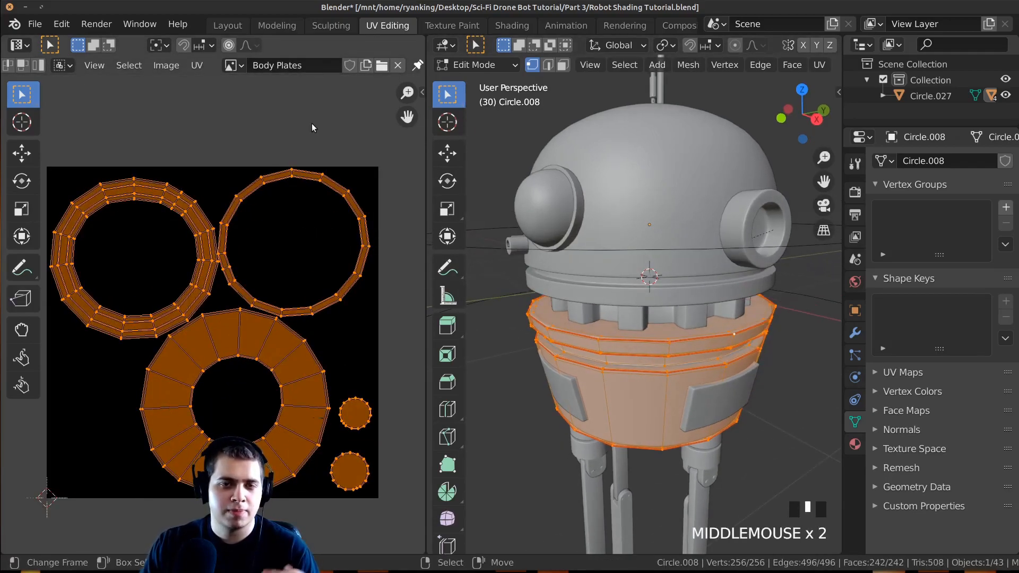
pyautogui.scroll(1, 312, 130)
pyautogui.click(234, 72)
pyautogui.keyDown('shift'); pyautogui.moveTo(537, 175); pyautogui.dragTo(521, 196, button='middle'); pyautogui.keyUp('shift')
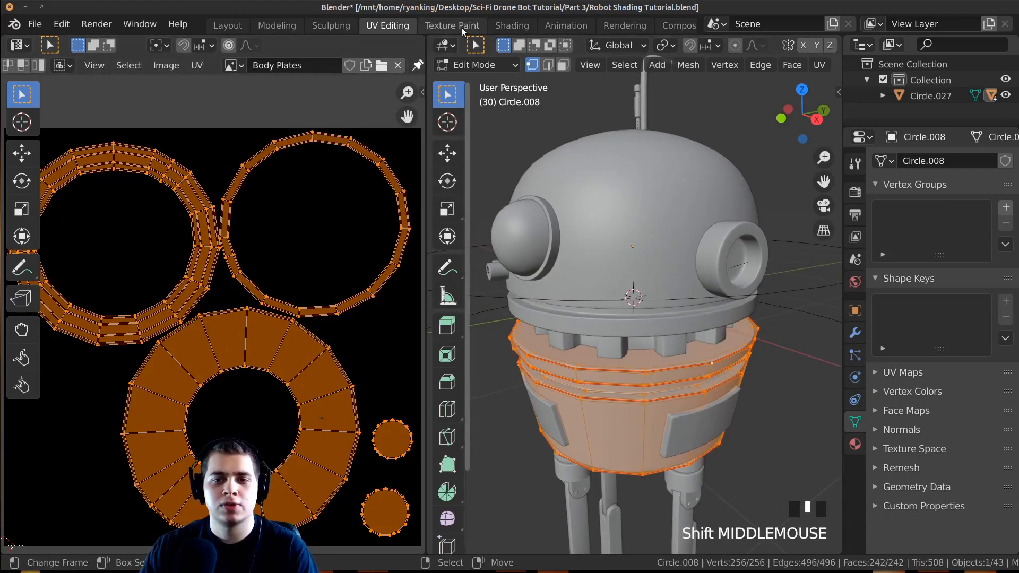
# Step: In the Shading workspace, add an Image Texture node to the Body material and assign the Body Plates image to it
pyautogui.click(509, 25)
pyautogui.keyDown('shift'); pyautogui.moveTo(467, 249); pyautogui.dragTo(466, 233, button='middle'); pyautogui.keyUp('shift')
pyautogui.hotkey('shift', 'a')
pyautogui.click(335, 392)
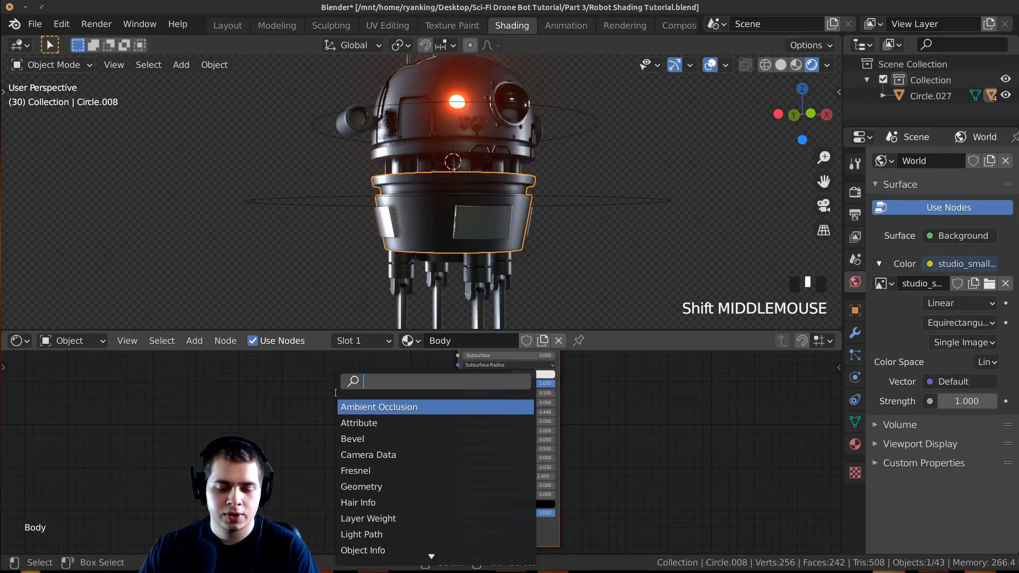
pyautogui.write('image')
pyautogui.press('Return')
pyautogui.click(349, 426)
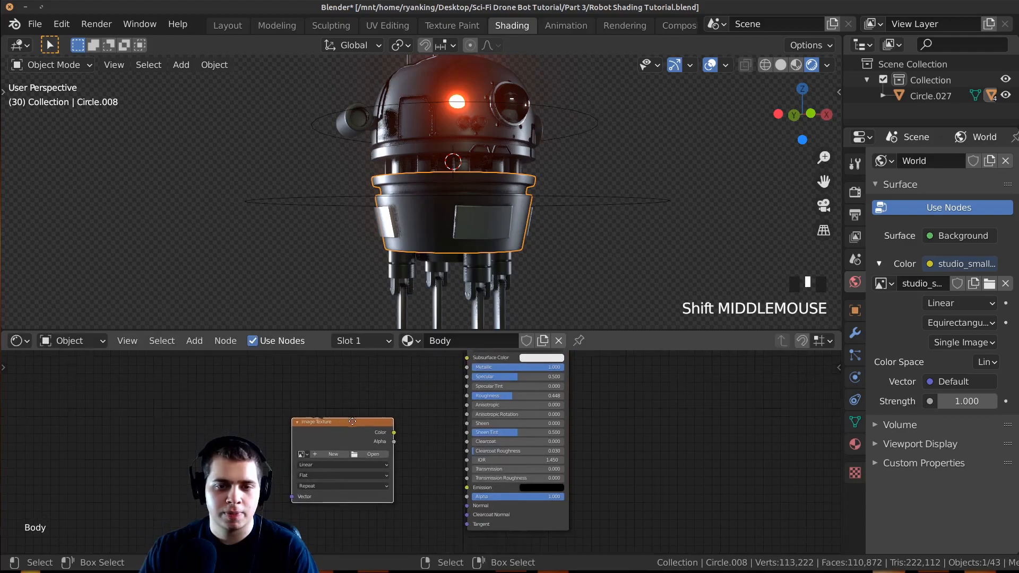
pyautogui.click(344, 415)
pyautogui.click(291, 447)
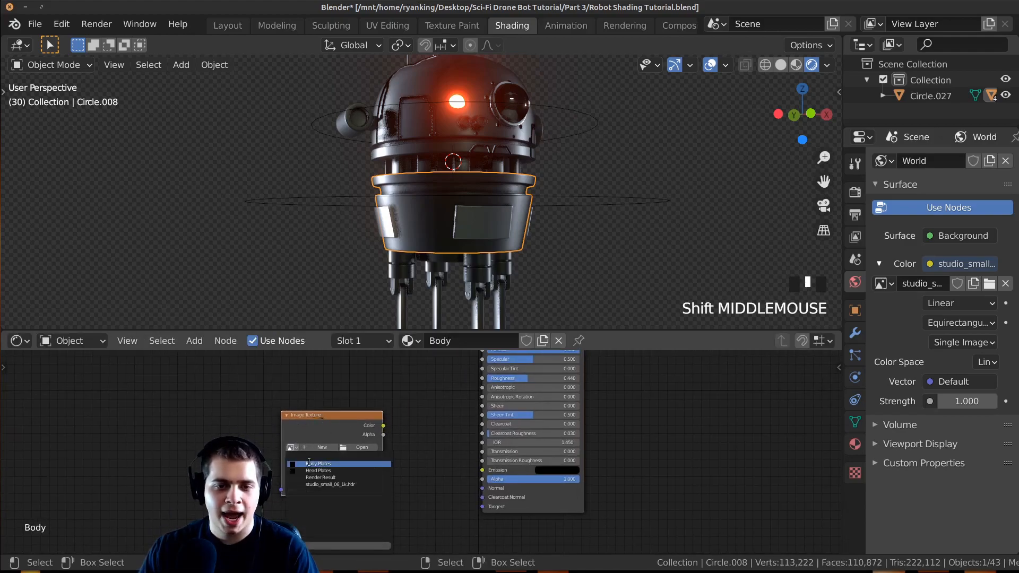
pyautogui.click(329, 463)
# Step: Link the Body Plates color to the Height of a new Bump node that feeds the shader's Normal input
pyautogui.scroll(2, 267, 455)
pyautogui.scroll(1, 321, 441)
pyautogui.moveTo(307, 429); pyautogui.dragTo(400, 398, button='middle')
pyautogui.moveTo(463, 382); pyautogui.dragTo(621, 481)
pyautogui.hotkey('shift', 'a')
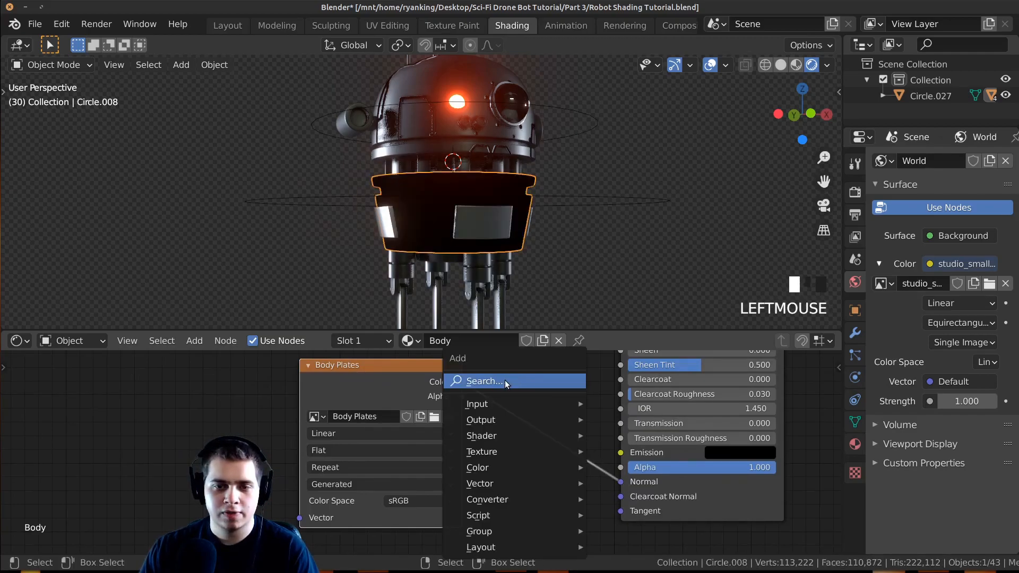
pyautogui.click(505, 380)
pyautogui.write('bu')
pyautogui.click(577, 408)
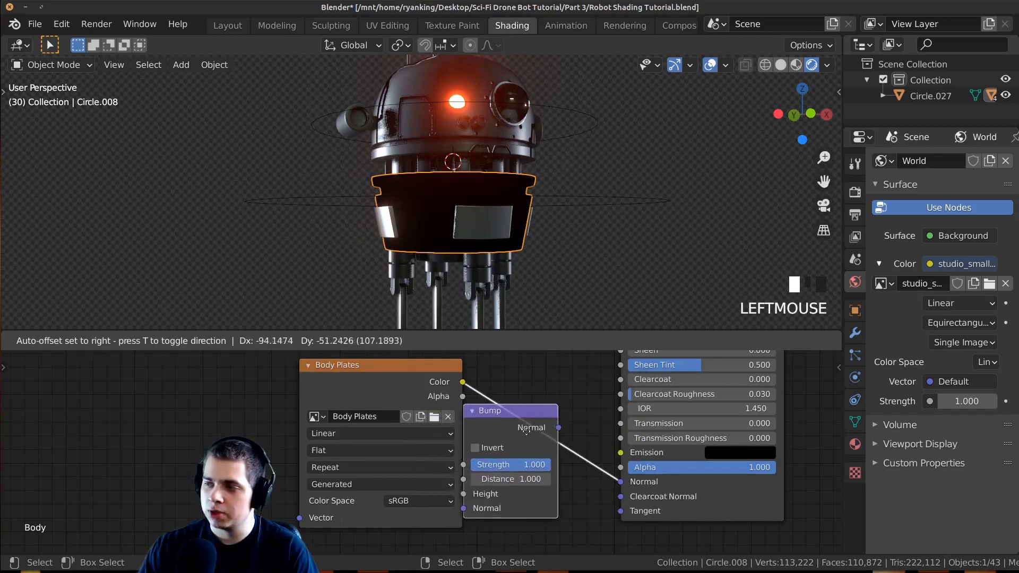
pyautogui.click(575, 426)
pyautogui.moveTo(515, 502); pyautogui.dragTo(525, 482)
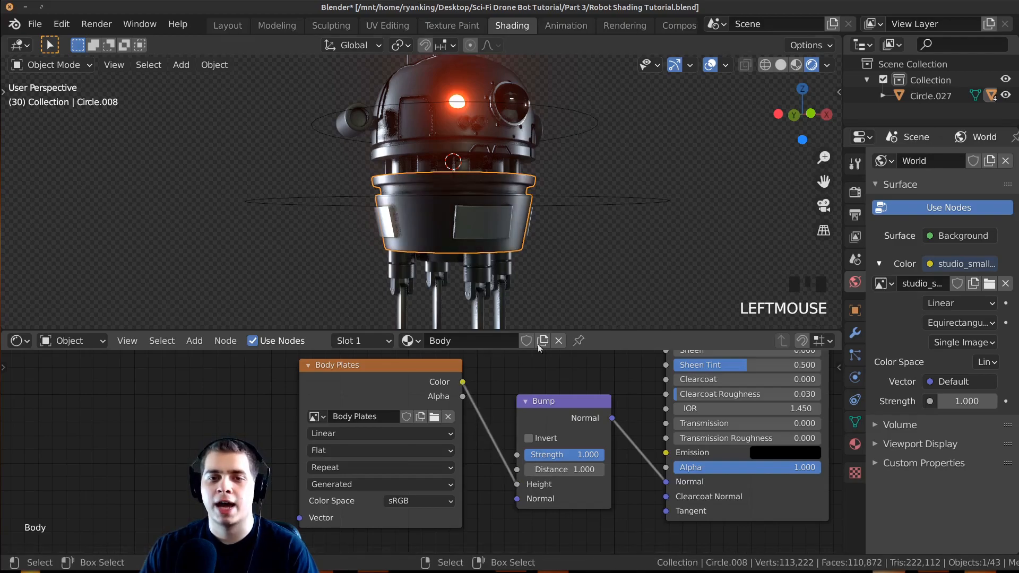
# Step: Switch to the Texture Paint workspace, widen the 3D viewport and display the robot's body in rendered shading
pyautogui.moveTo(526, 297); pyautogui.dragTo(477, 253, button='middle')
pyautogui.scroll(2, 543, 231)
pyautogui.scroll(2, 528, 204)
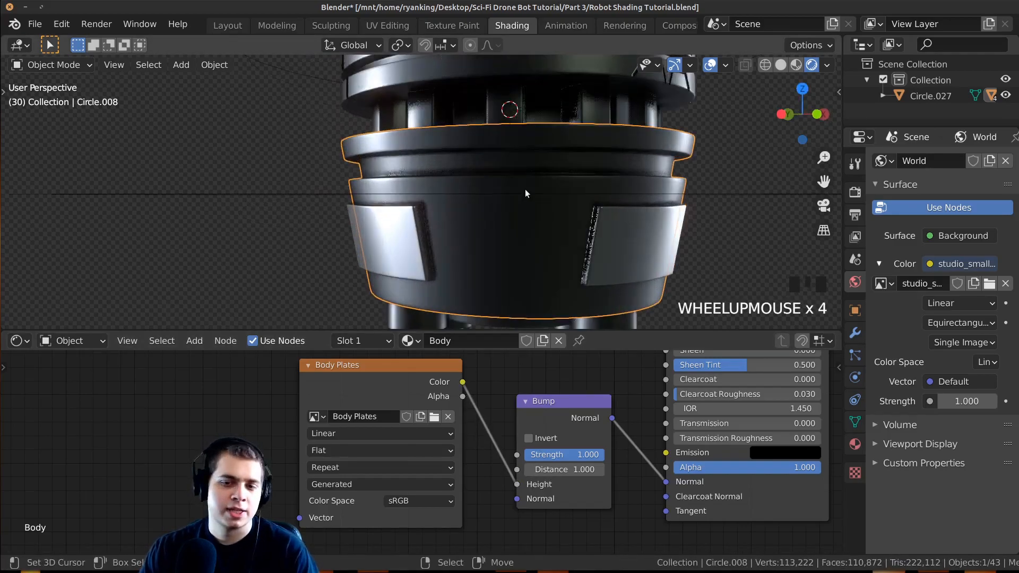
pyautogui.keyDown('shift'); pyautogui.moveTo(525, 188); pyautogui.dragTo(526, 213, button='middle'); pyautogui.keyUp('shift')
pyautogui.moveTo(403, 379); pyautogui.dragTo(402, 389)
pyautogui.keyDown('shift'); pyautogui.moveTo(546, 199); pyautogui.dragTo(494, 254, button='middle'); pyautogui.keyUp('shift')
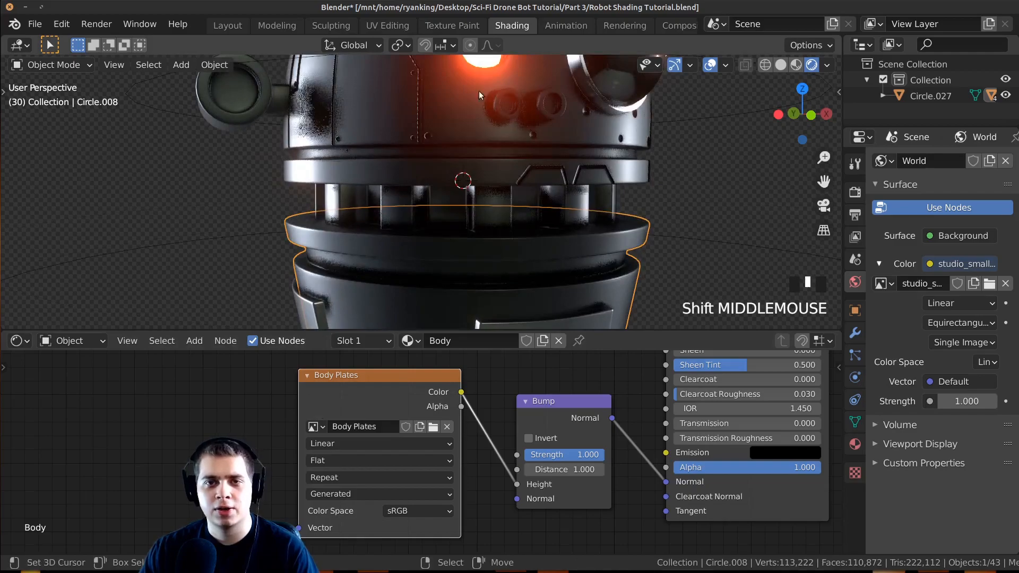
pyautogui.click(454, 24)
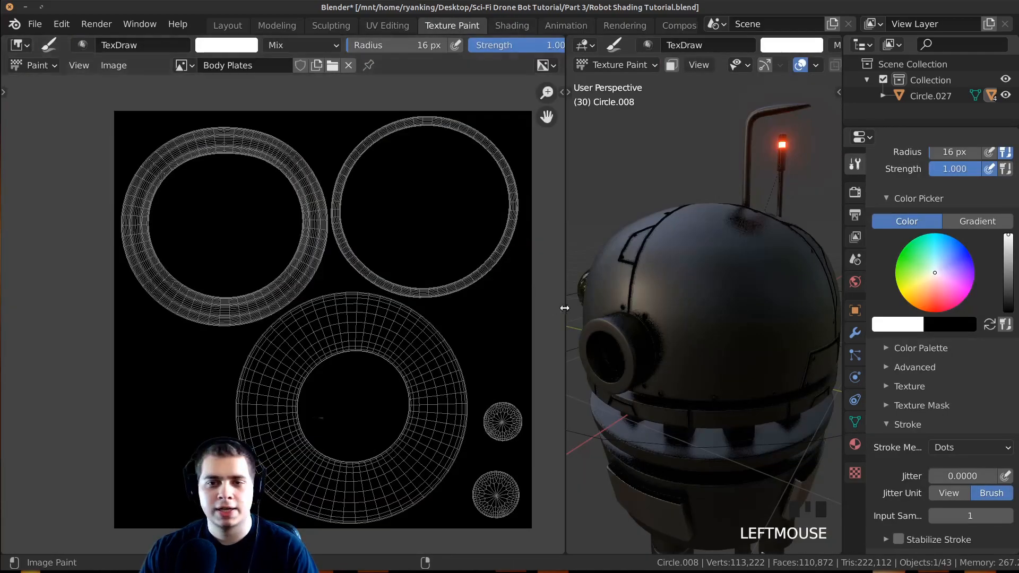
pyautogui.moveTo(566, 255); pyautogui.dragTo(66, 256)
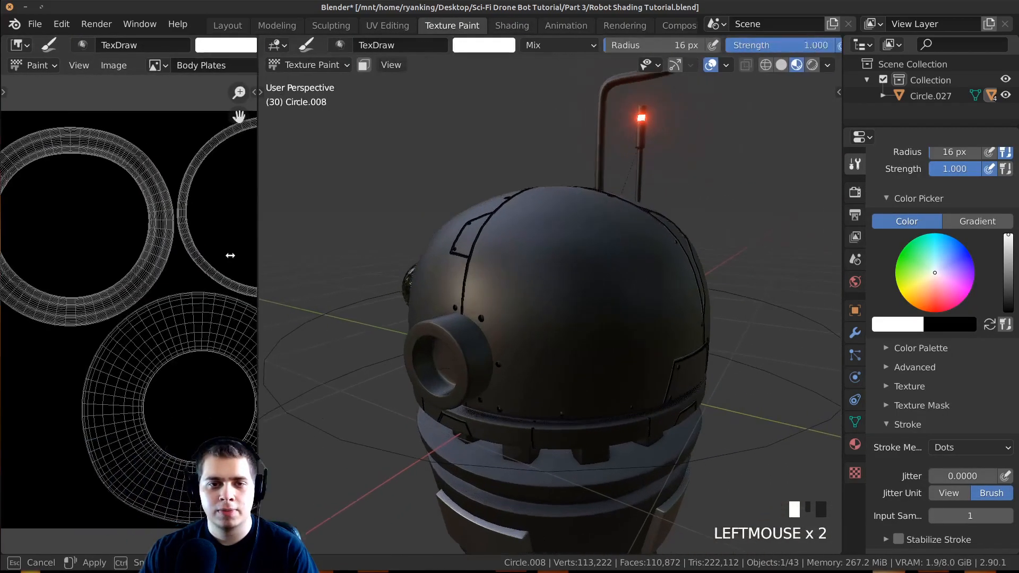
pyautogui.moveTo(234, 255); pyautogui.dragTo(542, 455, button='middle')
pyautogui.scroll(-2, 474, 346)
pyautogui.keyDown('shift'); pyautogui.moveTo(474, 346); pyautogui.dragTo(530, 318, button='middle'); pyautogui.keyUp('shift')
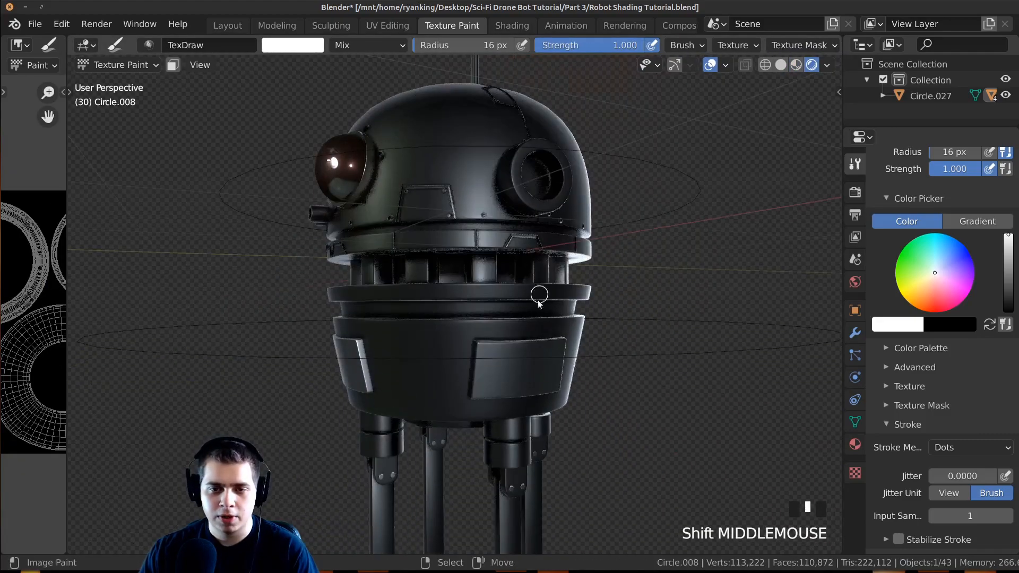
# Step: Try to paint a freehand seam down the lower body with a 12 px brush
pyautogui.scroll(5, 534, 316)
pyautogui.press('f')
pyautogui.moveTo(500, 274); pyautogui.dragTo(490, 451)
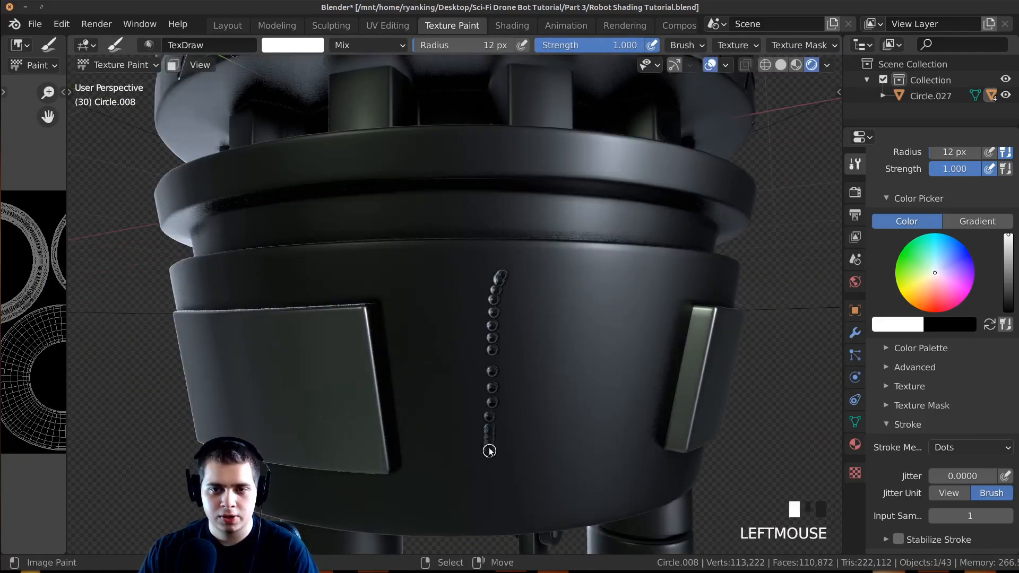
pyautogui.hotkey('ctrl', 'z')
pyautogui.hotkey('ctrl', 'z')
pyautogui.moveTo(630, 289)
pyautogui.mouseDown()
pyautogui.moveTo(587, 368)
pyautogui.moveTo(520, 423)
pyautogui.mouseUp()
pyautogui.hotkey('ctrl', 'z')
# Step: Set the paint brush's stroke method to Line
pyautogui.scroll(-1, 900, 448)
pyautogui.click(950, 426)
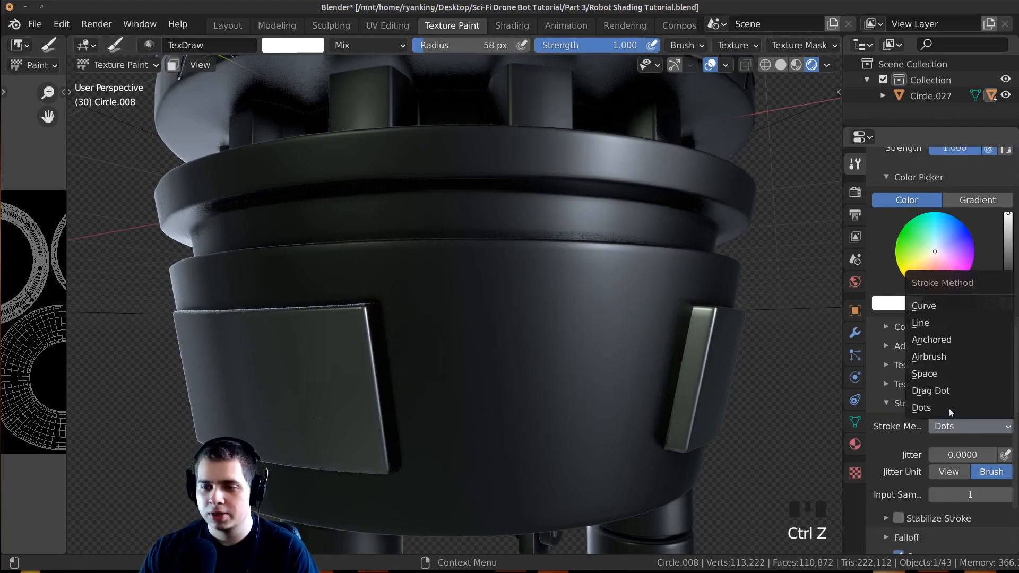
pyautogui.click(941, 324)
# Step: Try a straight diagonal test stroke on the lower body with a 47 px brush
pyautogui.moveTo(460, 455); pyautogui.dragTo(480, 368, button='middle')
pyautogui.press('f')
pyautogui.click(476, 368)
pyautogui.moveTo(487, 224); pyautogui.dragTo(556, 321)
pyautogui.hotkey('ctrl', 'z')
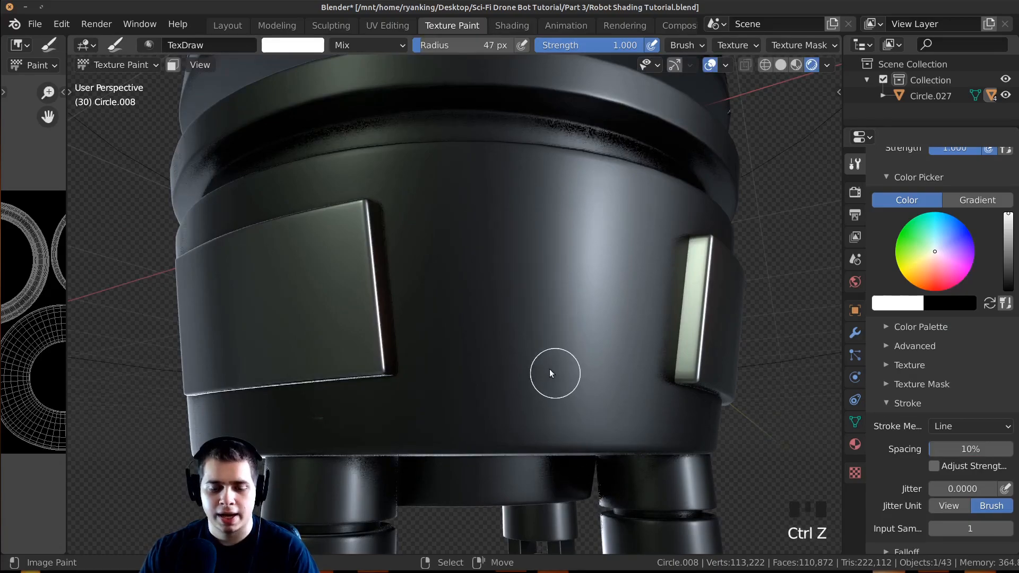
# Step: Reduce the paint brush's radius to 7 px for thin panel lines on the body
pyautogui.scroll(2, 554, 361)
pyautogui.press('f')
pyautogui.click(539, 357)
pyautogui.scroll(-2, 531, 369)
pyautogui.moveTo(524, 379); pyautogui.dragTo(521, 370, button='middle')
pyautogui.keyDown('shift'); pyautogui.scroll(2, 520, 370); pyautogui.keyUp('shift')
pyautogui.press('f')
pyautogui.click(520, 379)
pyautogui.moveTo(710, 350); pyautogui.dragTo(705, 386, button='middle')
pyautogui.keyDown('shift'); pyautogui.moveTo(705, 386); pyautogui.dragTo(696, 366, button='middle'); pyautogui.keyUp('shift')
pyautogui.press('f')
pyautogui.click(440, 392)
pyautogui.moveTo(461, 392)
pyautogui.mouseDown(button='middle')
pyautogui.moveTo(473, 426)
pyautogui.moveTo(464, 436)
pyautogui.moveTo(478, 455)
pyautogui.mouseUp(button='middle')
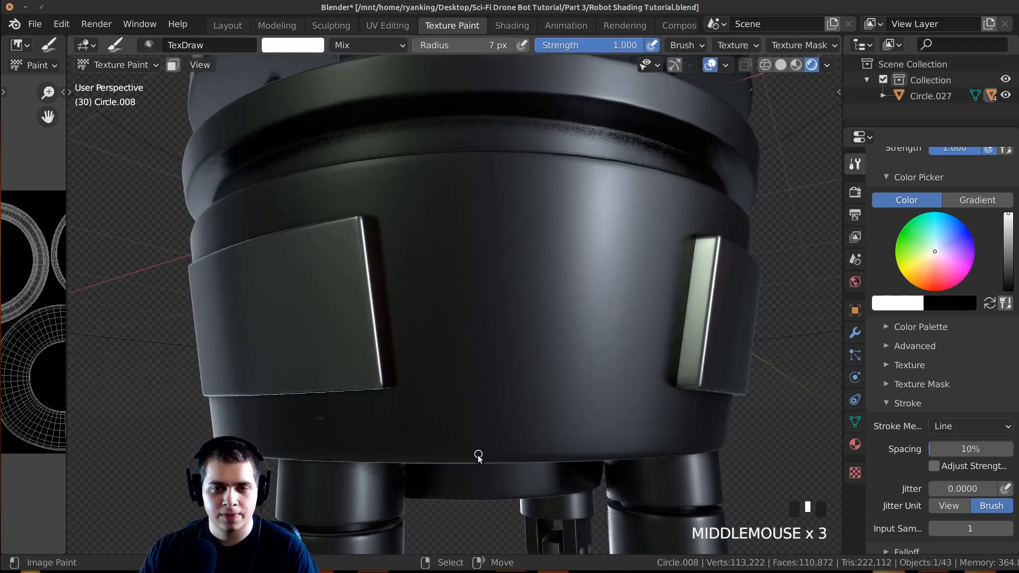
# Step: Try to paint a slanted line between the body's lower edge and its middle
pyautogui.moveTo(500, 290); pyautogui.dragTo(501, 291)
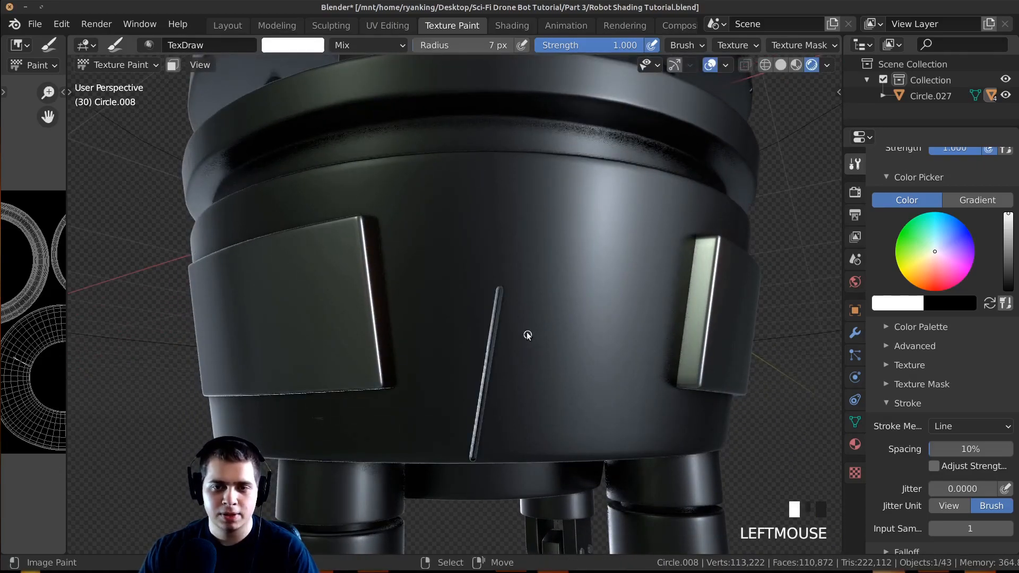
pyautogui.scroll(2, 510, 335)
pyautogui.hotkey('ctrl', 'z')
# Step: Paint a three-sided panel outline rising from the body's lower edge between two side plates, using straight strokes
pyautogui.press('f')
pyautogui.press('f')
pyautogui.press('f')
pyautogui.click(459, 502)
pyautogui.moveTo(458, 502); pyautogui.dragTo(502, 257)
pyautogui.moveTo(502, 257); pyautogui.dragTo(537, 258)
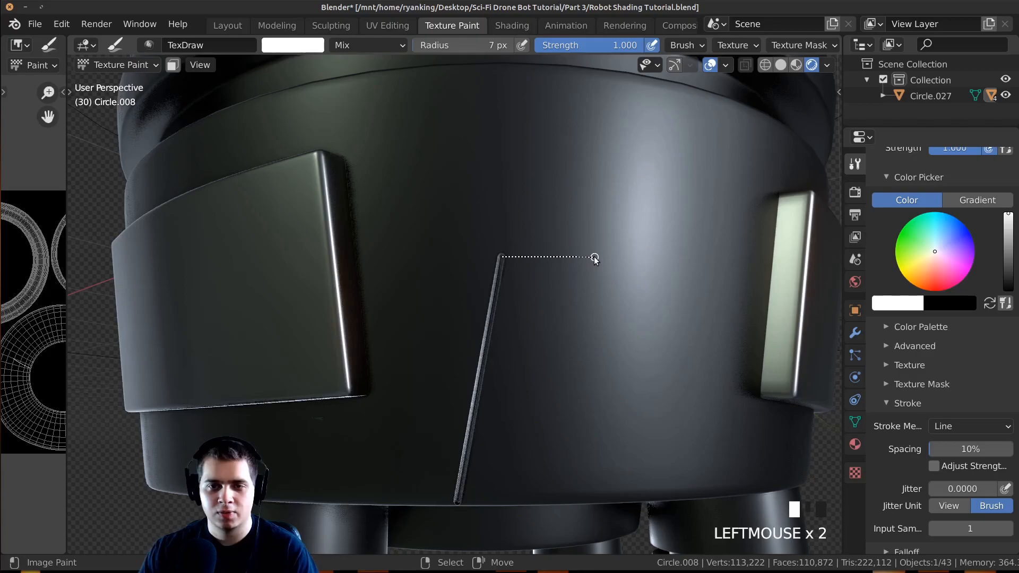
pyautogui.moveTo(626, 498); pyautogui.dragTo(627, 500)
# Step: Paint a trapezoid panel outline hanging from the lower body's upper edge, between the next two side plates
pyautogui.scroll(-3, 610, 486)
pyautogui.moveTo(582, 469)
pyautogui.mouseDown(button='middle')
pyautogui.moveTo(601, 492)
pyautogui.moveTo(546, 360)
pyautogui.mouseUp(button='middle')
pyautogui.moveTo(489, 338)
pyautogui.mouseDown(button='middle')
pyautogui.moveTo(463, 390)
pyautogui.moveTo(603, 428)
pyautogui.moveTo(400, 341)
pyautogui.moveTo(528, 345)
pyautogui.moveTo(455, 276)
pyautogui.mouseUp(button='middle')
pyautogui.scroll(4, 455, 276)
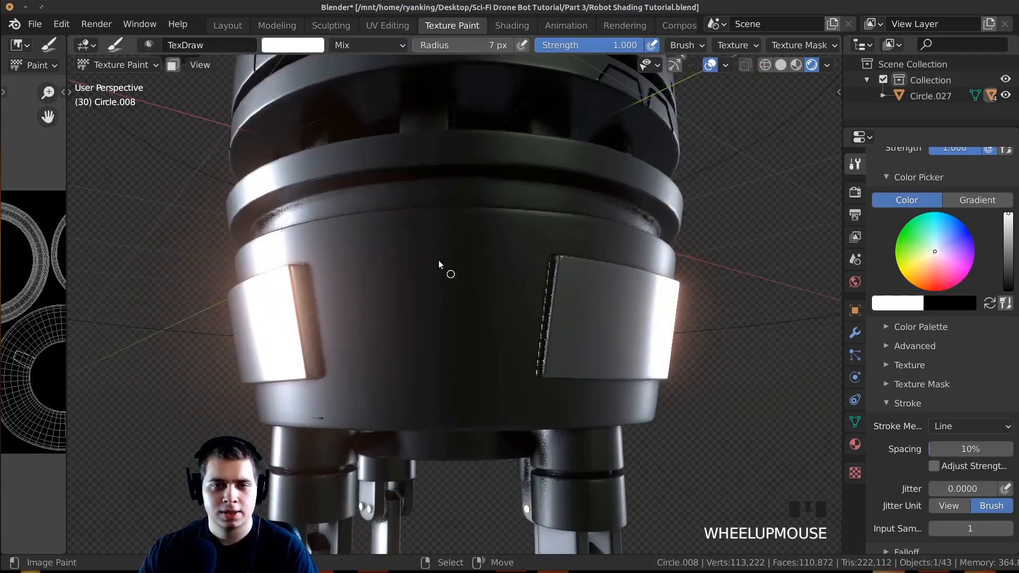
pyautogui.moveTo(426, 321); pyautogui.dragTo(423, 325)
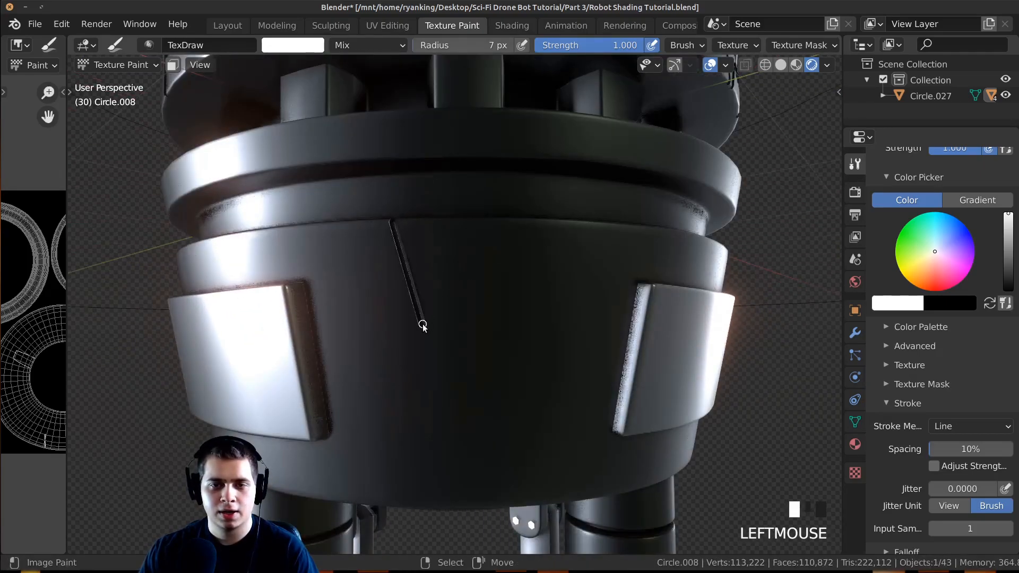
pyautogui.moveTo(557, 323); pyautogui.dragTo(557, 323)
pyautogui.moveTo(557, 323); pyautogui.dragTo(487, 292, button='middle')
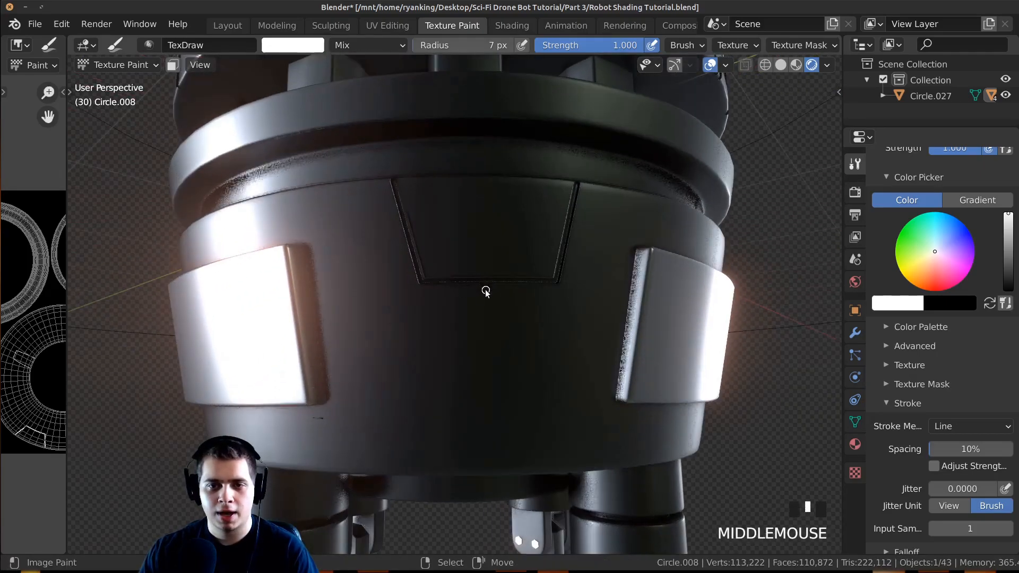
pyautogui.moveTo(491, 474); pyautogui.dragTo(491, 474)
# Step: Paint an asymmetric panel outline with one slanted side along the lower body's upper edge, between another pair of side plates
pyautogui.scroll(-2, 492, 474)
pyautogui.moveTo(492, 474)
pyautogui.mouseDown(button='middle')
pyautogui.moveTo(610, 416)
pyautogui.moveTo(574, 236)
pyautogui.mouseUp(button='middle')
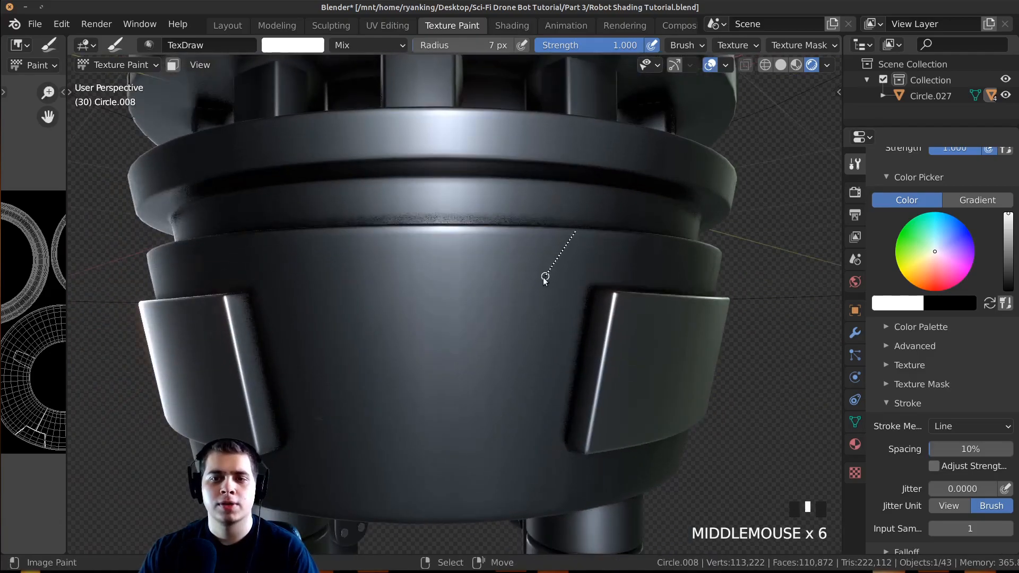
pyautogui.moveTo(547, 273); pyautogui.dragTo(544, 279)
pyautogui.moveTo(366, 276); pyautogui.dragTo(366, 277)
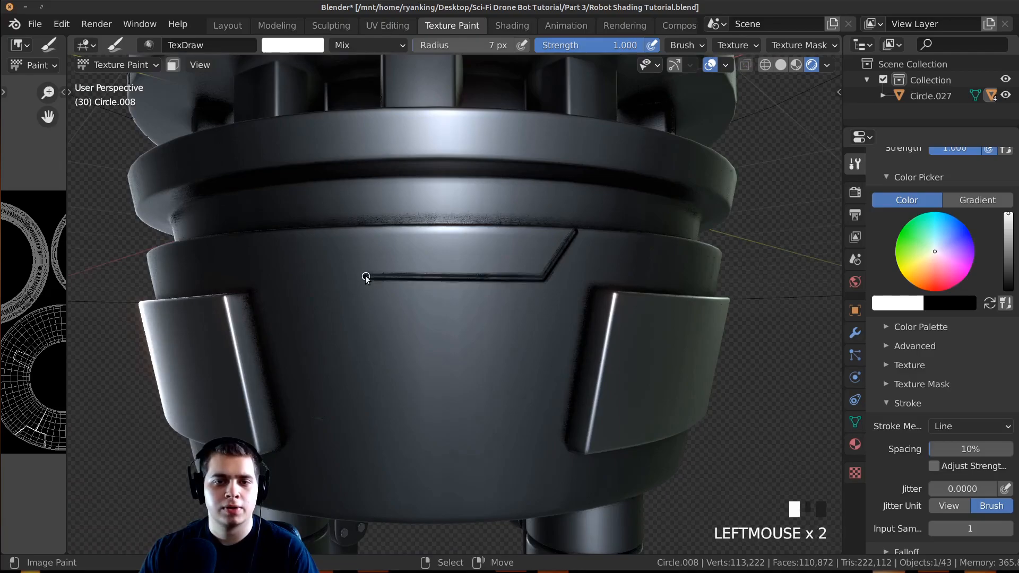
pyautogui.moveTo(335, 222); pyautogui.dragTo(334, 222)
# Step: Paint a vertical seam across the upper rim and start a slant-sided panel outline next to it
pyautogui.scroll(2, 416, 273)
pyautogui.scroll(-1, 430, 250)
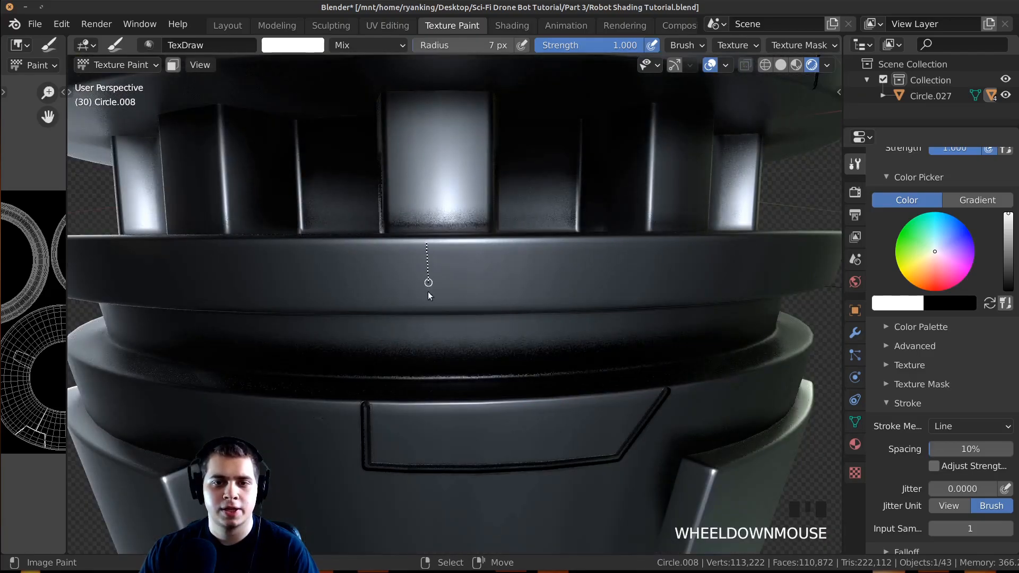
pyautogui.moveTo(428, 311); pyautogui.dragTo(427, 310)
pyautogui.moveTo(428, 311); pyautogui.dragTo(528, 258, button='middle')
pyautogui.moveTo(503, 302); pyautogui.dragTo(504, 302)
pyautogui.moveTo(504, 302)
pyautogui.mouseDown(button='middle')
pyautogui.moveTo(514, 258)
pyautogui.moveTo(433, 237)
pyautogui.mouseUp(button='middle')
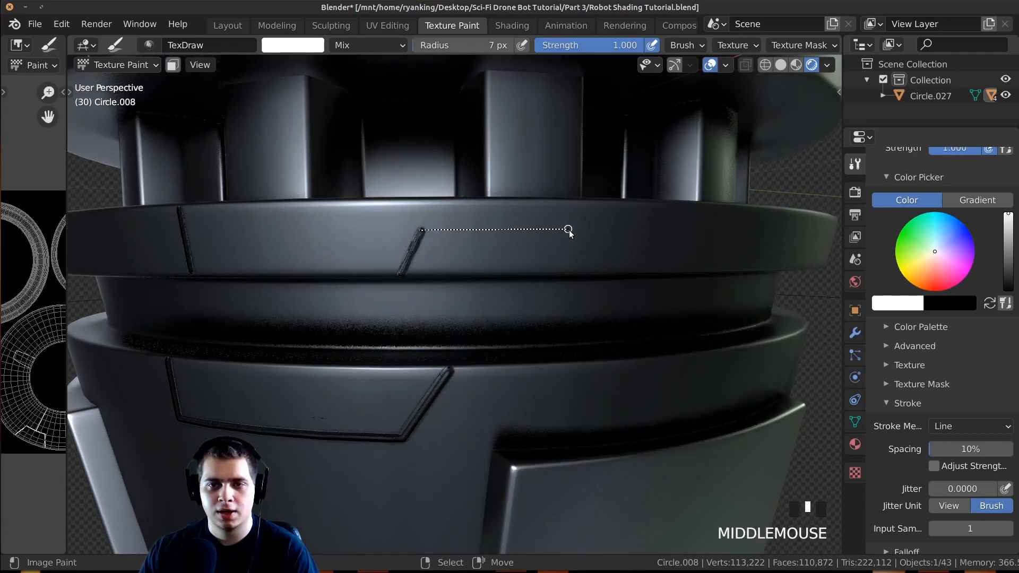
pyautogui.moveTo(568, 230); pyautogui.dragTo(570, 232)
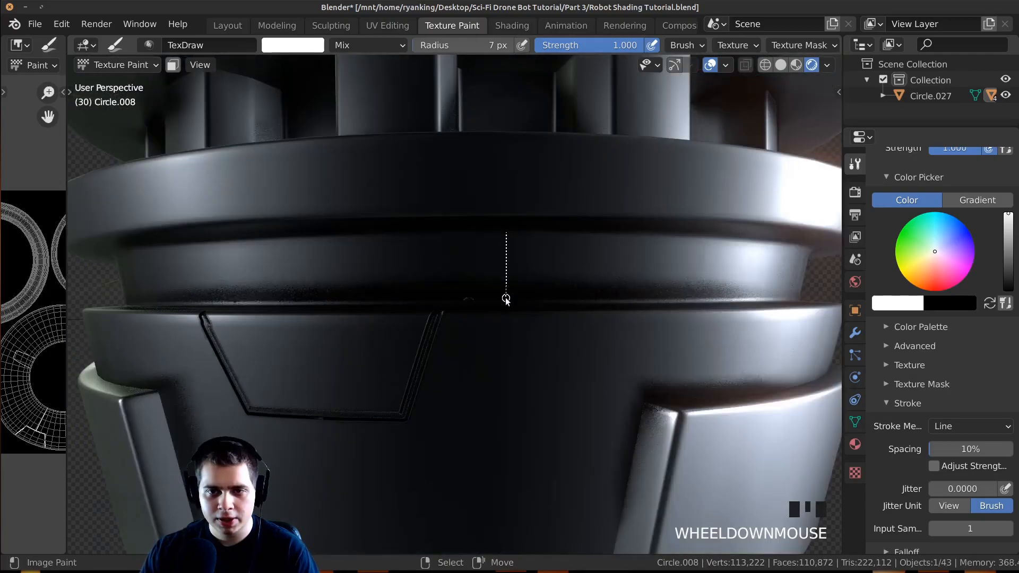
# Step: Paint further short seams on the recessed band and neighboring rings around the body
pyautogui.moveTo(506, 300); pyautogui.dragTo(506, 300)
pyautogui.moveTo(506, 300)
pyautogui.mouseDown(button='middle')
pyautogui.moveTo(426, 275)
pyautogui.moveTo(475, 266)
pyautogui.moveTo(500, 232)
pyautogui.mouseUp(button='middle')
pyautogui.moveTo(438, 294); pyautogui.dragTo(438, 293)
pyautogui.moveTo(364, 262); pyautogui.dragTo(468, 297, button='middle')
pyautogui.moveTo(469, 275); pyautogui.dragTo(469, 275)
pyautogui.moveTo(443, 287); pyautogui.dragTo(517, 263, button='middle')
# Step: Try to paint a vertical seam from a side plate's lower edge down to the body's lower edge
pyautogui.moveTo(515, 328); pyautogui.dragTo(515, 346)
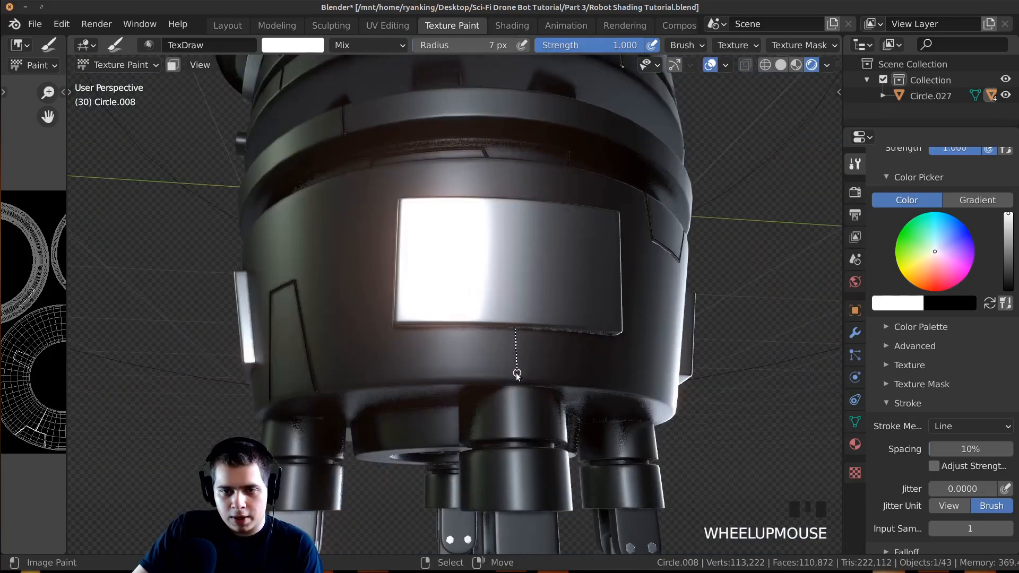
pyautogui.moveTo(514, 380); pyautogui.dragTo(515, 380)
pyautogui.hotkey('ctrl', 'z')
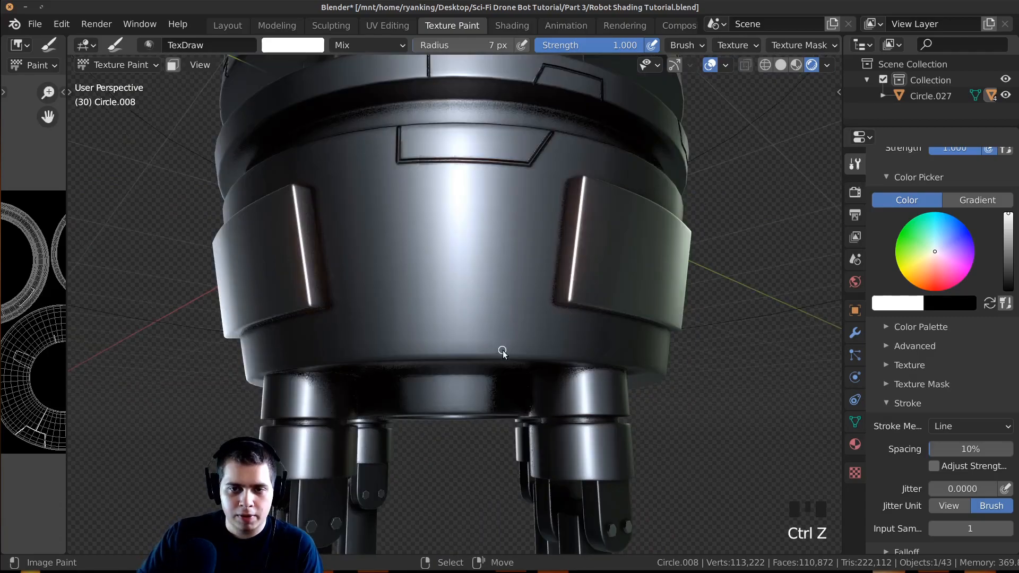
# Step: Paint a slanted seam from mid-body to the lower edge and link its upper end to the side plate with a horizontal seam
pyautogui.moveTo(427, 232); pyautogui.dragTo(426, 232)
pyautogui.moveTo(426, 232); pyautogui.dragTo(474, 246, button='middle')
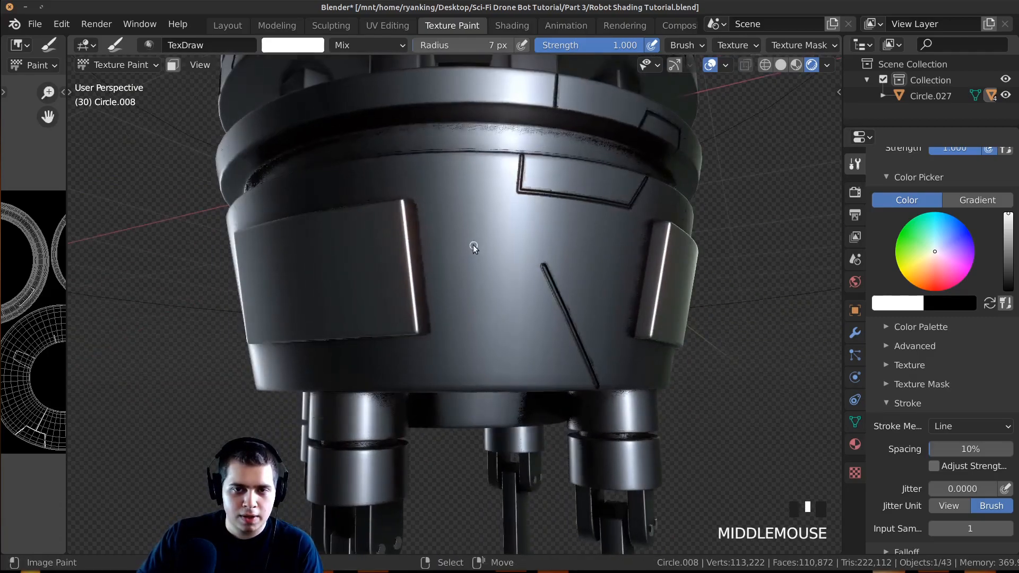
pyautogui.moveTo(420, 268); pyautogui.dragTo(419, 268)
pyautogui.scroll(-2, 478, 317)
pyautogui.moveTo(478, 317); pyautogui.dragTo(473, 298, button='middle')
pyautogui.scroll(2, 497, 282)
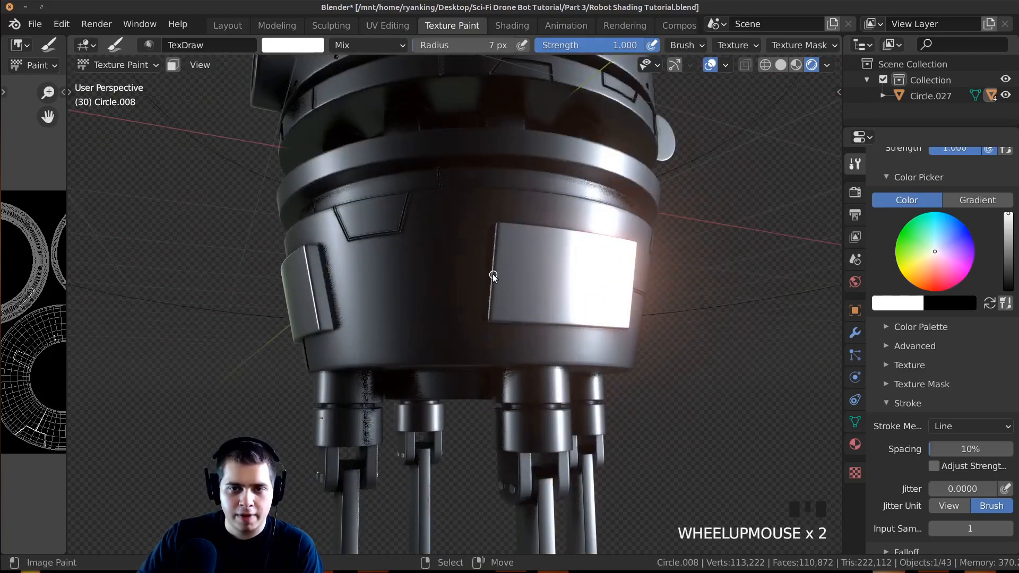
# Step: Paint an L-shaped seam from another side plate across to mid-body and down to the body's lower edge
pyautogui.moveTo(400, 274); pyautogui.dragTo(400, 274)
pyautogui.scroll(1, 469, 271)
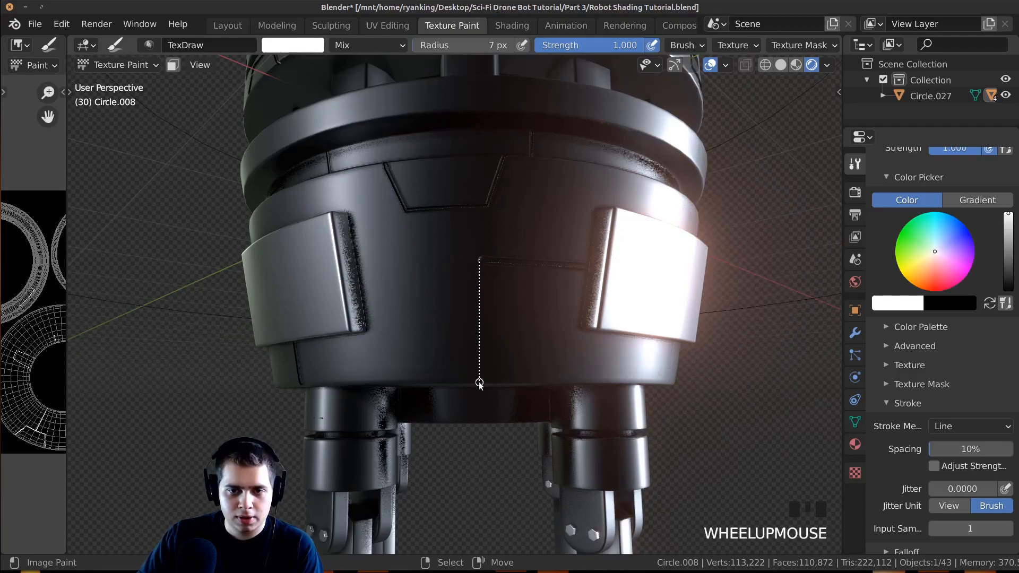
pyautogui.moveTo(479, 382); pyautogui.dragTo(479, 382)
pyautogui.scroll(-3, 480, 382)
pyautogui.moveTo(479, 382)
pyautogui.mouseDown(button='middle')
pyautogui.moveTo(489, 291)
pyautogui.moveTo(510, 308)
pyautogui.moveTo(610, 337)
pyautogui.moveTo(618, 398)
pyautogui.mouseUp(button='middle')
pyautogui.scroll(2, 489, 290)
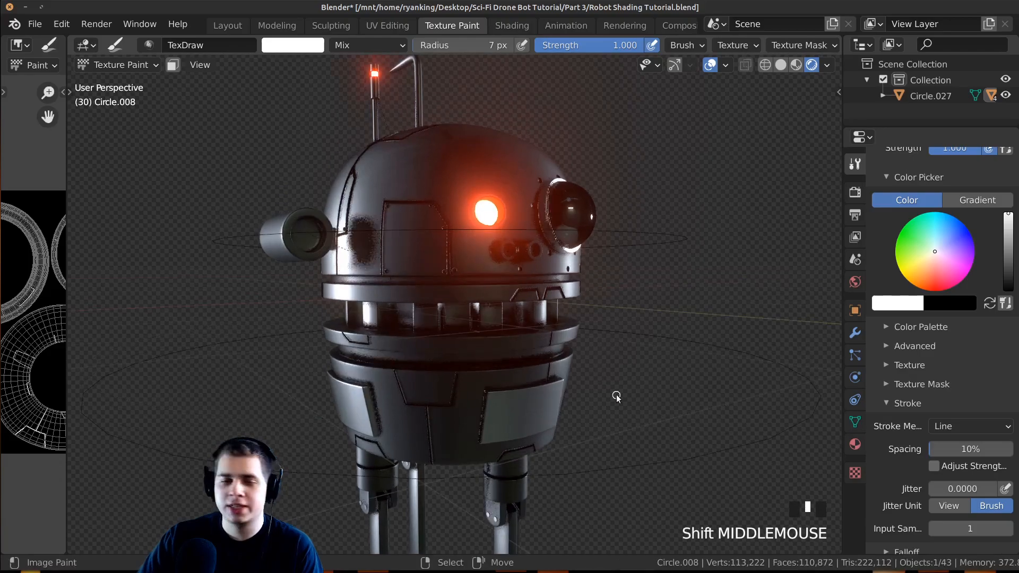
# Step: Paint a panel outline with one slanted side and one vertical side rising from the rim's lower edge
pyautogui.scroll(3, 528, 330)
pyautogui.moveTo(528, 330)
pyautogui.mouseDown(button='middle')
pyautogui.moveTo(562, 332)
pyautogui.moveTo(402, 344)
pyautogui.mouseUp(button='middle')
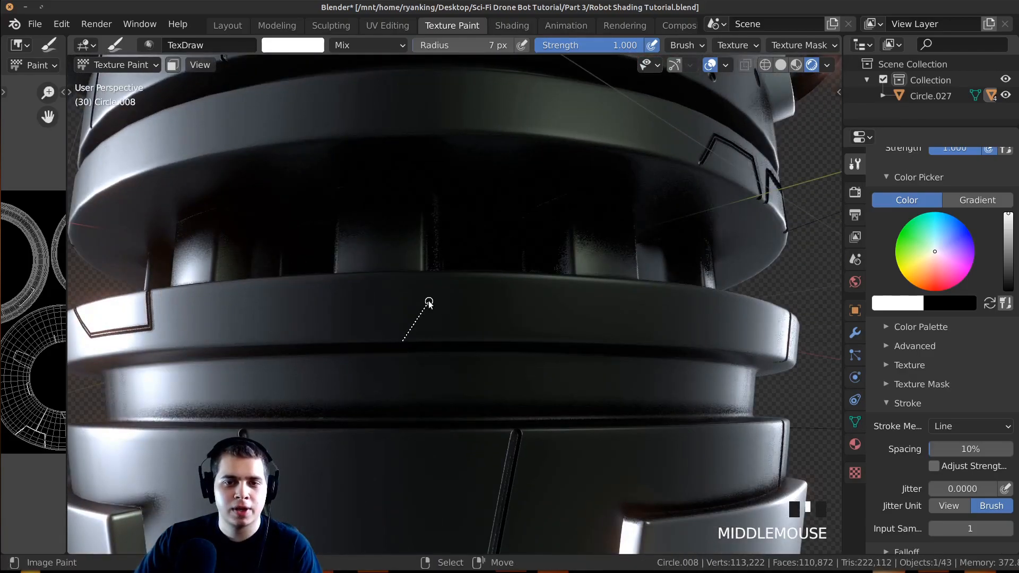
pyautogui.moveTo(426, 301); pyautogui.dragTo(551, 304)
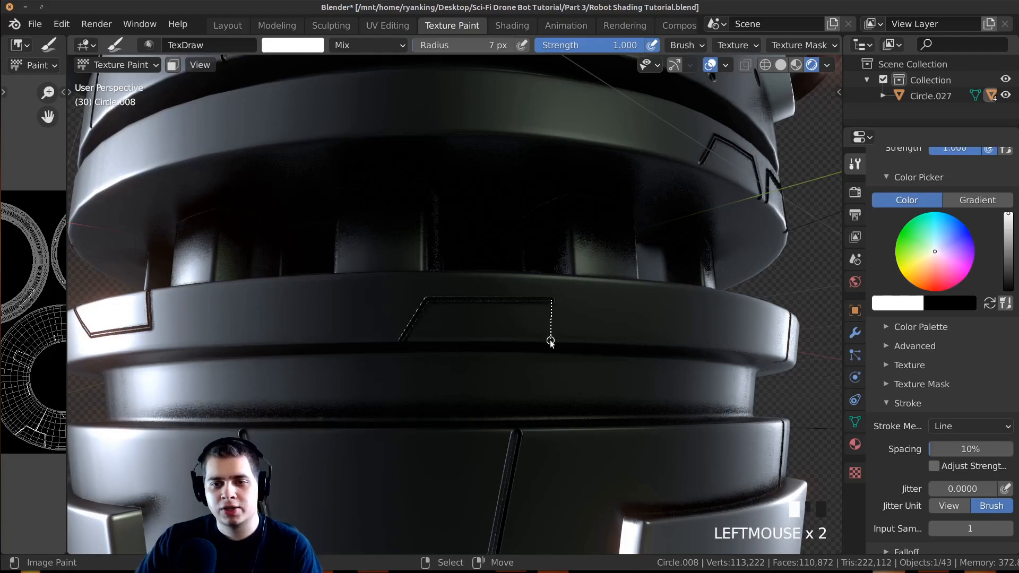
pyautogui.scroll(-4, 552, 342)
# Step: Paint a small slant-sided panel outline hanging from the upper edge of the rim on another side
pyautogui.moveTo(550, 344); pyautogui.dragTo(406, 362, button='middle')
pyautogui.scroll(4, 482, 352)
pyautogui.moveTo(482, 353); pyautogui.dragTo(449, 310, button='middle')
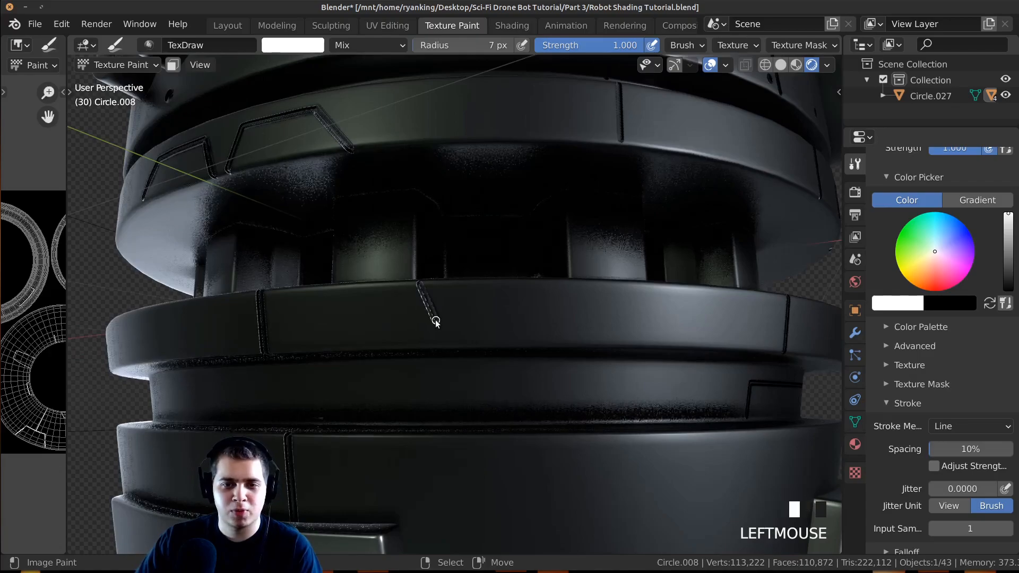
pyautogui.scroll(1, 518, 289)
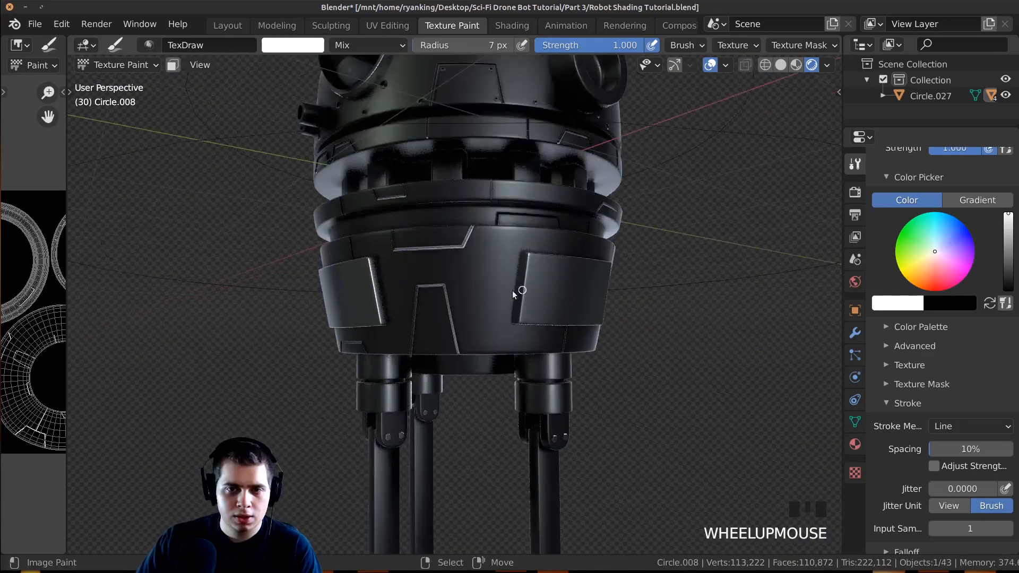
# Step: Switch the brush's stroke method to Dots and resize the brush for painting single rivet dots
pyautogui.scroll(2, 540, 273)
pyautogui.moveTo(519, 289)
pyautogui.mouseDown(button='middle')
pyautogui.moveTo(540, 273)
pyautogui.moveTo(520, 279)
pyautogui.moveTo(517, 270)
pyautogui.mouseUp(button='middle')
pyautogui.scroll(1, 518, 270)
pyautogui.click(954, 426)
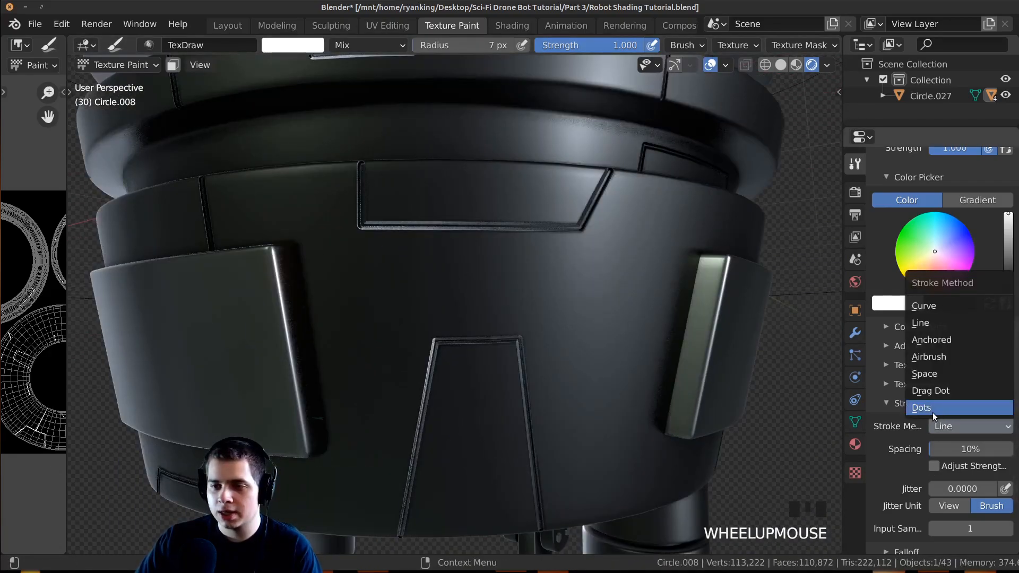
pyautogui.click(933, 412)
pyautogui.press('f')
pyautogui.click(570, 226)
pyautogui.moveTo(569, 227)
pyautogui.keyDown('shift'); pyautogui.mouseDown(button='middle')
pyautogui.moveTo(519, 315)
pyautogui.moveTo(297, 323)
pyautogui.moveTo(292, 273)
pyautogui.moveTo(342, 280)
pyautogui.mouseUp(button='middle'); pyautogui.keyUp('shift')
pyautogui.press('f')
pyautogui.click(495, 310)
# Step: Paint rivet dots along the lower body's upper edge and in its panel corners with brush radii of 19 and 17 px
pyautogui.scroll(2, 496, 312)
pyautogui.click(301, 263)
pyautogui.press('f')
pyautogui.click(252, 265)
pyautogui.click(252, 266)
pyautogui.moveTo(428, 318); pyautogui.dragTo(489, 290, button='middle')
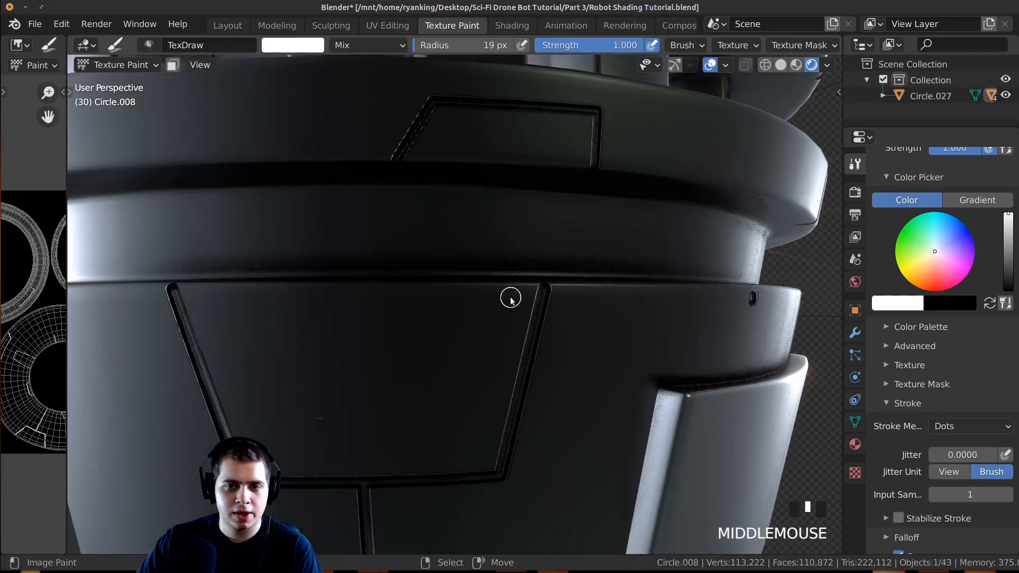
pyautogui.moveTo(198, 296); pyautogui.dragTo(485, 255, button='middle')
pyautogui.scroll(1, 476, 352)
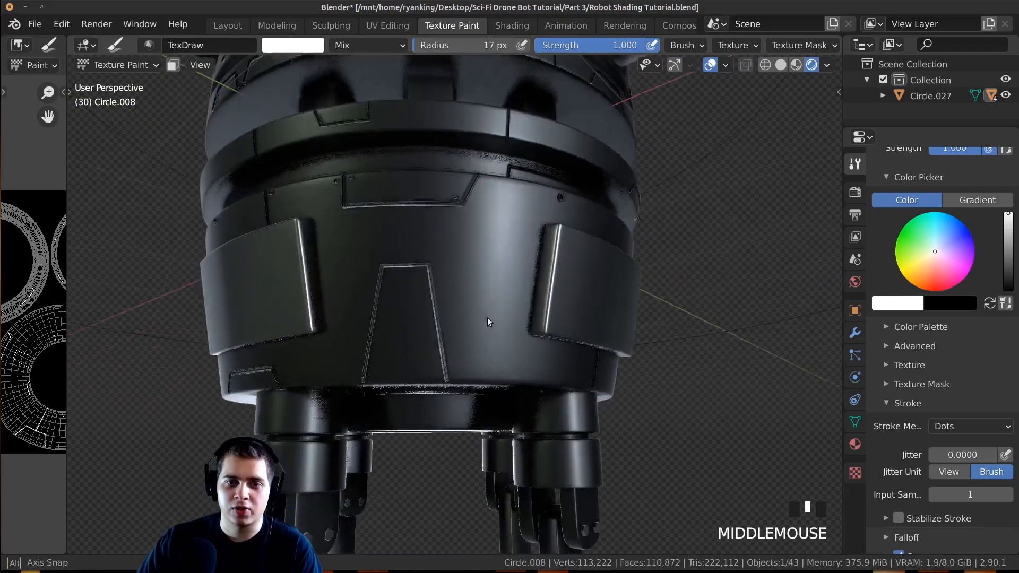
# Step: Paint rivet dots in the corners of the trapezoid panel and the panels attached to the side plates
pyautogui.scroll(2, 382, 260)
pyautogui.click(398, 247)
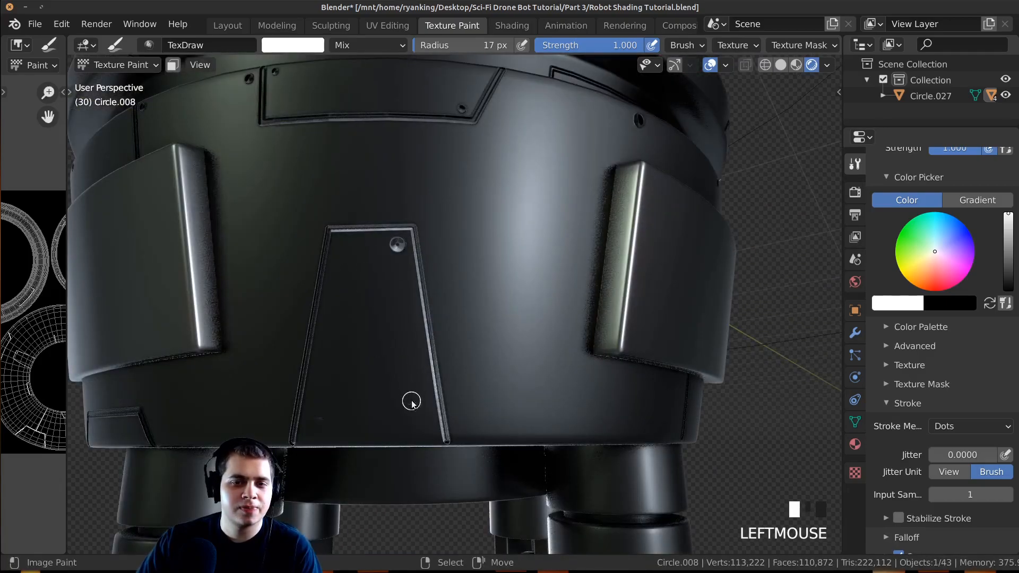
pyautogui.moveTo(412, 401); pyautogui.dragTo(395, 302, button='middle')
pyautogui.moveTo(357, 261); pyautogui.dragTo(448, 292, button='middle')
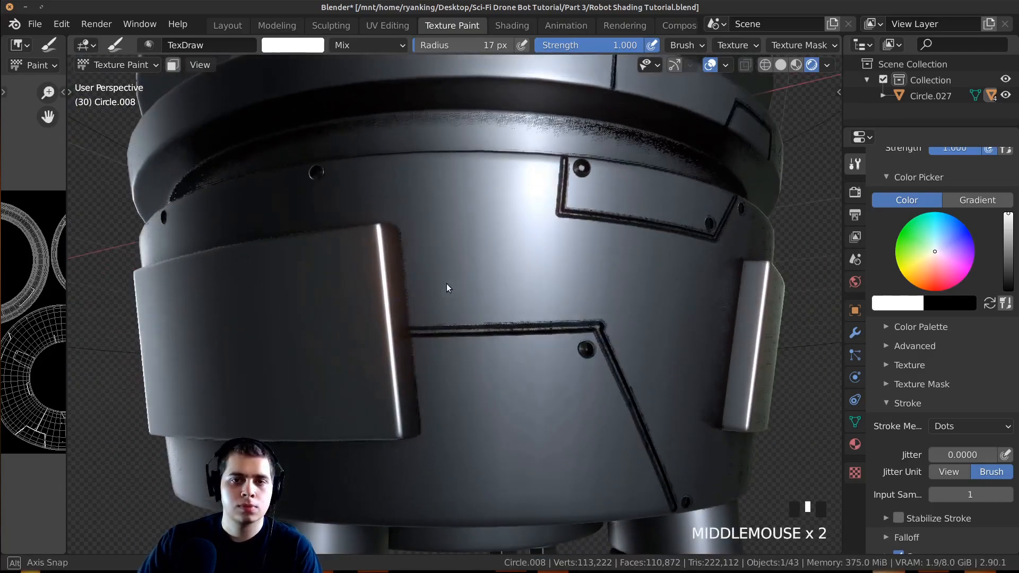
pyautogui.scroll(2, 410, 368)
pyautogui.click(418, 379)
pyautogui.moveTo(418, 379); pyautogui.dragTo(461, 358, button='middle')
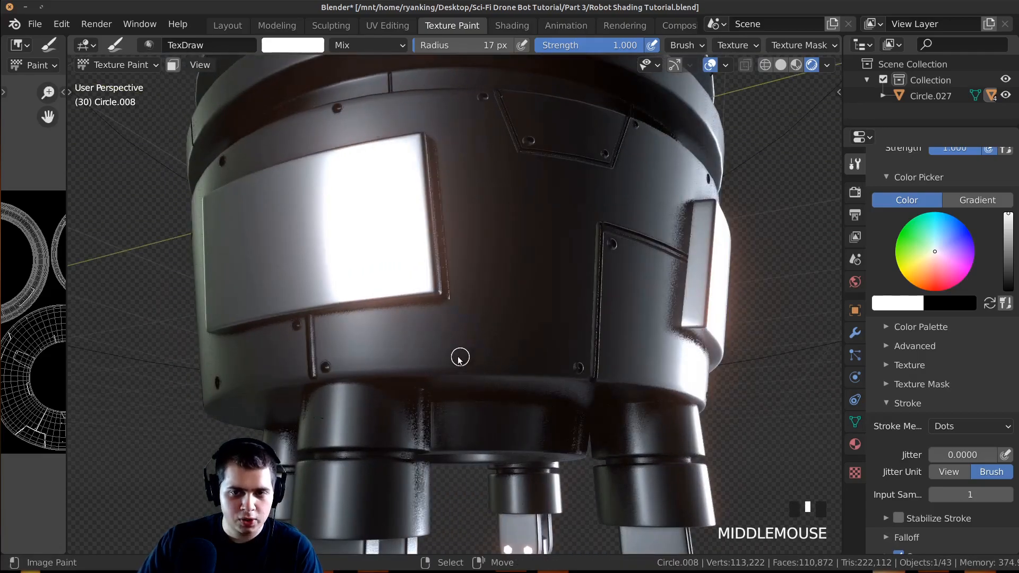
# Step: Paint further rivet dots around the lower body, along its edges and beside the remaining seams
pyautogui.moveTo(524, 365); pyautogui.dragTo(467, 367, button='middle')
pyautogui.scroll(2, 477, 356)
pyautogui.scroll(-5, 482, 346)
pyautogui.scroll(4, 478, 380)
pyautogui.moveTo(547, 390); pyautogui.dragTo(435, 398, button='middle')
pyautogui.scroll(1, 436, 398)
pyautogui.scroll(-2, 489, 355)
pyautogui.keyDown('shift'); pyautogui.moveTo(489, 355); pyautogui.dragTo(480, 296, button='middle'); pyautogui.keyUp('shift')
pyautogui.scroll(3, 457, 344)
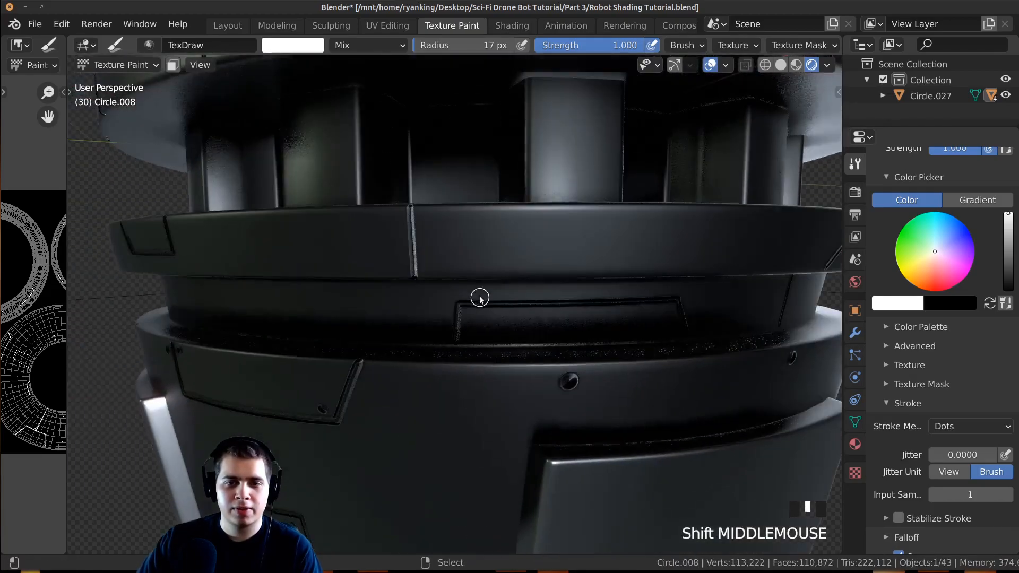
# Step: Adjust the brush size and paint rivet dots beside the seams and panel outlines on the rim
pyautogui.press('f')
pyautogui.click(431, 266)
pyautogui.scroll(-4, 431, 266)
pyautogui.moveTo(431, 267); pyautogui.dragTo(540, 271, button='middle')
pyautogui.scroll(4, 717, 237)
pyautogui.scroll(2, 482, 252)
pyautogui.keyDown('shift'); pyautogui.moveTo(474, 181); pyautogui.dragTo(479, 242, button='middle'); pyautogui.keyUp('shift')
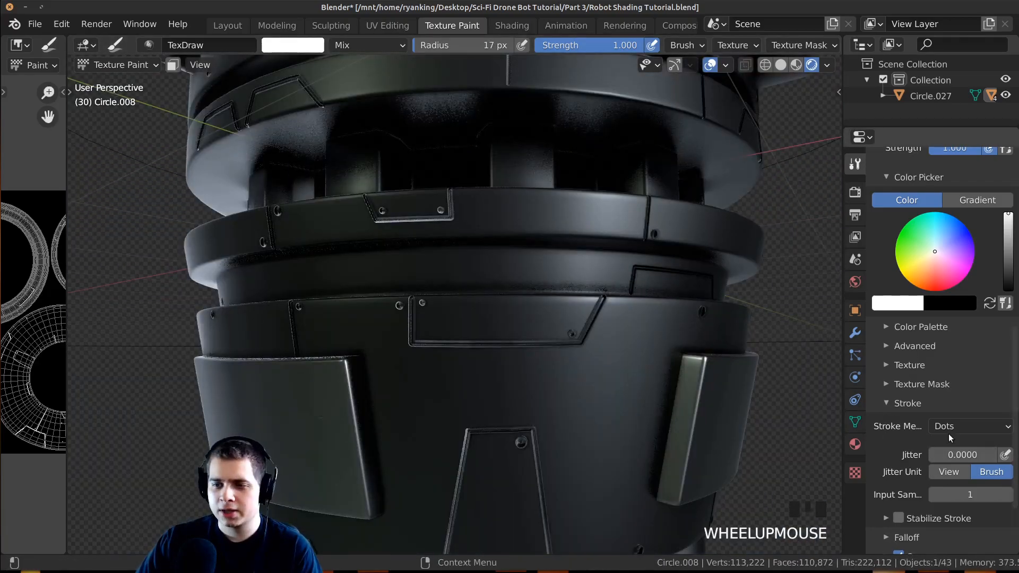
# Step: Switch the brush's stroke method back to Line for an undecorated part of the rim
pyautogui.click(948, 435)
pyautogui.click(937, 322)
pyautogui.moveTo(594, 285); pyautogui.dragTo(446, 257, button='middle')
pyautogui.moveTo(594, 252); pyautogui.dragTo(523, 254, button='middle')
pyautogui.scroll(-3, 558, 256)
pyautogui.moveTo(594, 257)
pyautogui.mouseDown(button='middle')
pyautogui.moveTo(547, 258)
pyautogui.moveTo(538, 237)
pyautogui.mouseUp(button='middle')
pyautogui.scroll(3, 512, 260)
# Step: Set the brush radius to 9 px and paint a slanted seam followed by a horizontal one on the rim
pyautogui.press('f')
pyautogui.click(536, 236)
pyautogui.press('f')
pyautogui.click(498, 234)
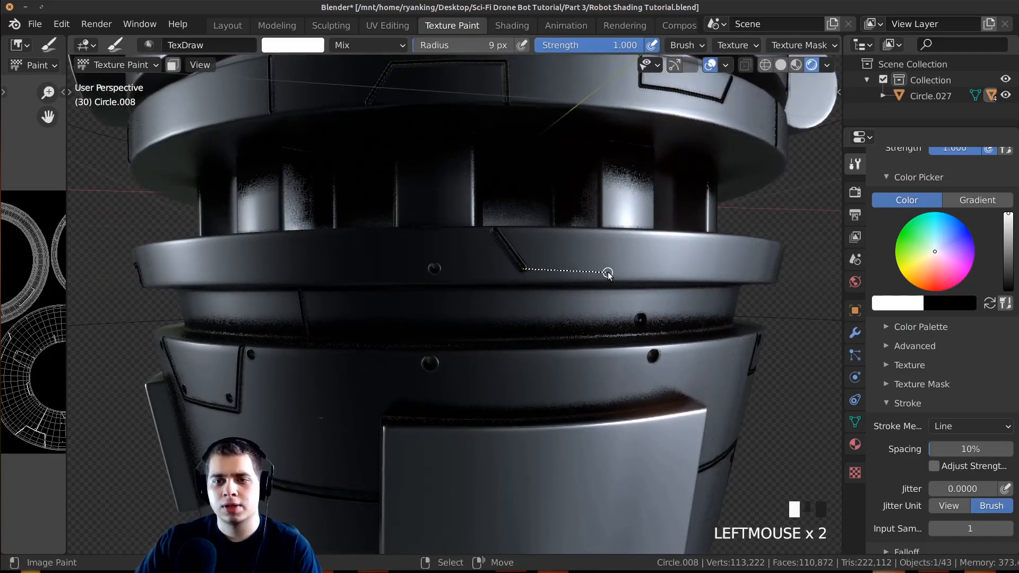
pyautogui.moveTo(645, 270); pyautogui.dragTo(645, 270)
pyautogui.moveTo(645, 270); pyautogui.dragTo(531, 269, button='middle')
pyautogui.scroll(2, 504, 270)
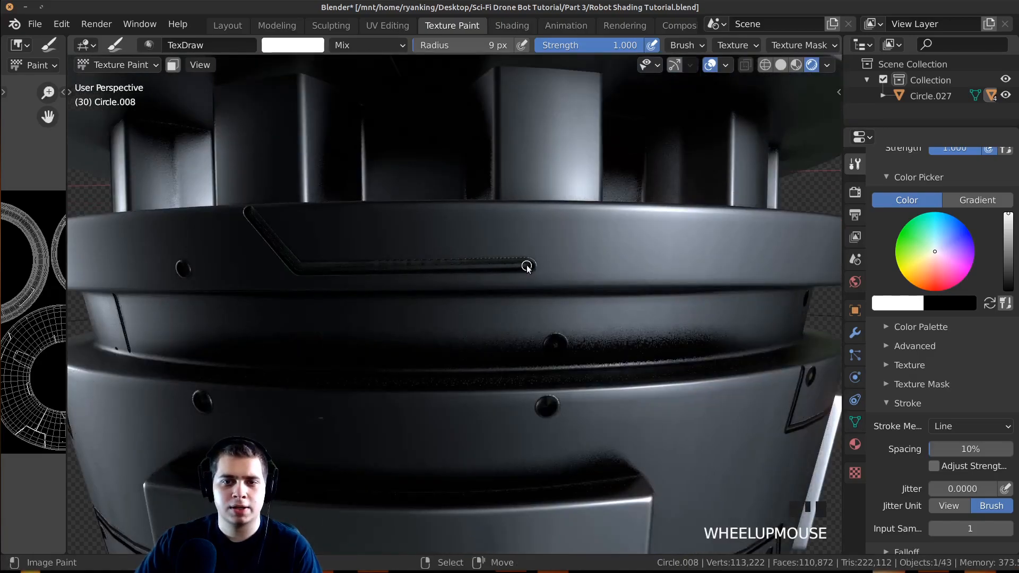
# Step: Undo the last stroke, set the brush radius to 13 px and close the rim panel outline with a vertical seam
pyautogui.hotkey('ctrl', 'z')
pyautogui.press('f')
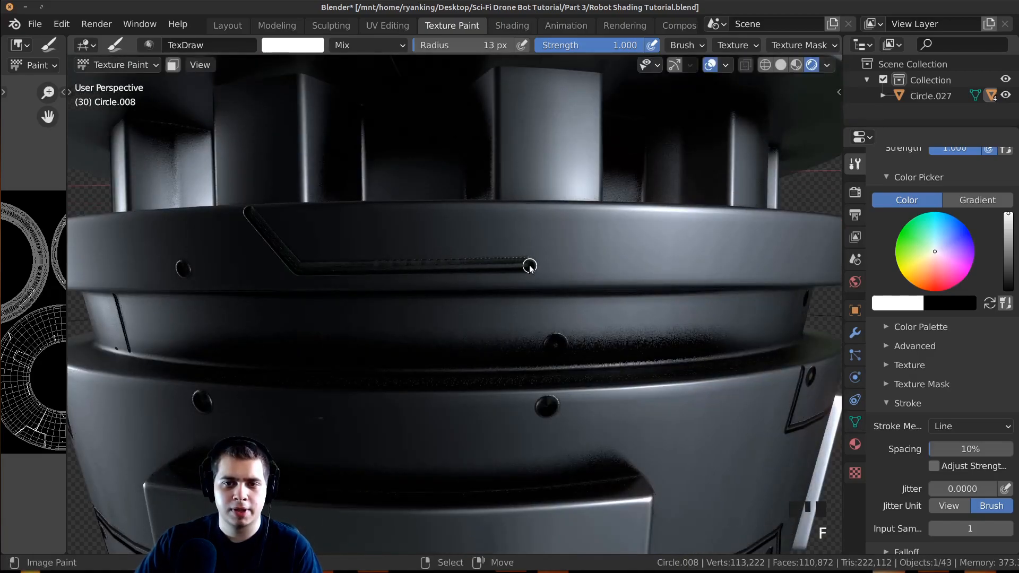
pyautogui.moveTo(532, 210); pyautogui.dragTo(532, 210)
pyautogui.moveTo(532, 210)
pyautogui.mouseDown(button='middle')
pyautogui.moveTo(520, 288)
pyautogui.moveTo(526, 257)
pyautogui.moveTo(548, 266)
pyautogui.moveTo(476, 270)
pyautogui.mouseUp(button='middle')
# Step: Switch the stroke method to Dots, resize the brush to 15 px and paint rivet dots beside the newer rim and body seams
pyautogui.scroll(3, 521, 289)
pyautogui.press('f')
pyautogui.click(546, 267)
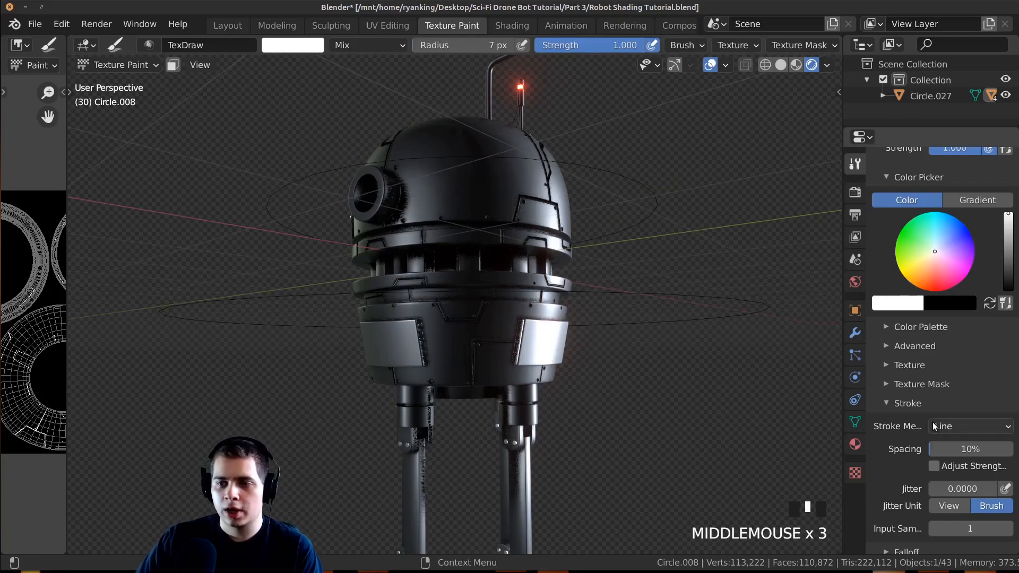
pyautogui.click(934, 426)
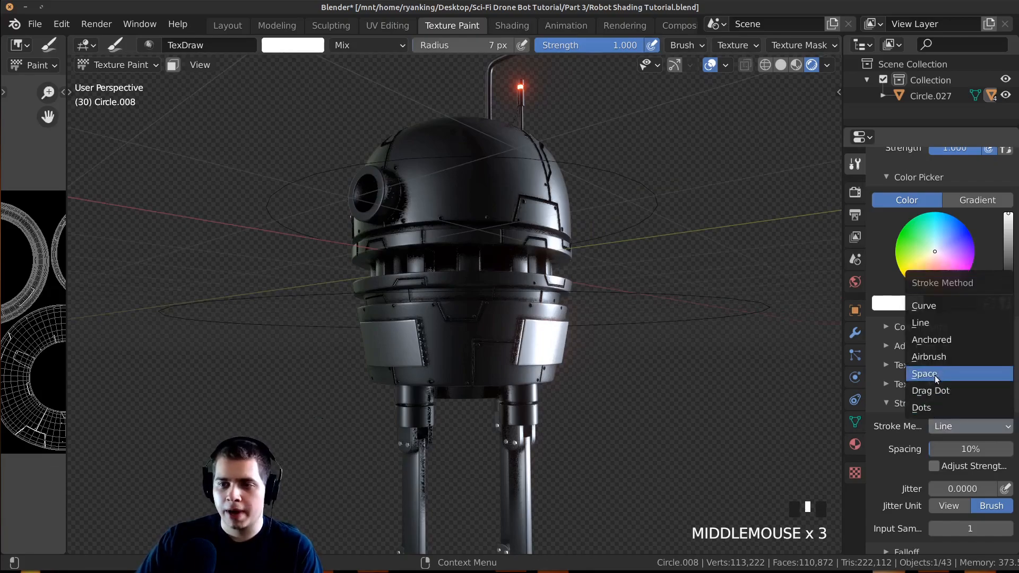
pyautogui.click(924, 408)
pyautogui.scroll(4, 459, 363)
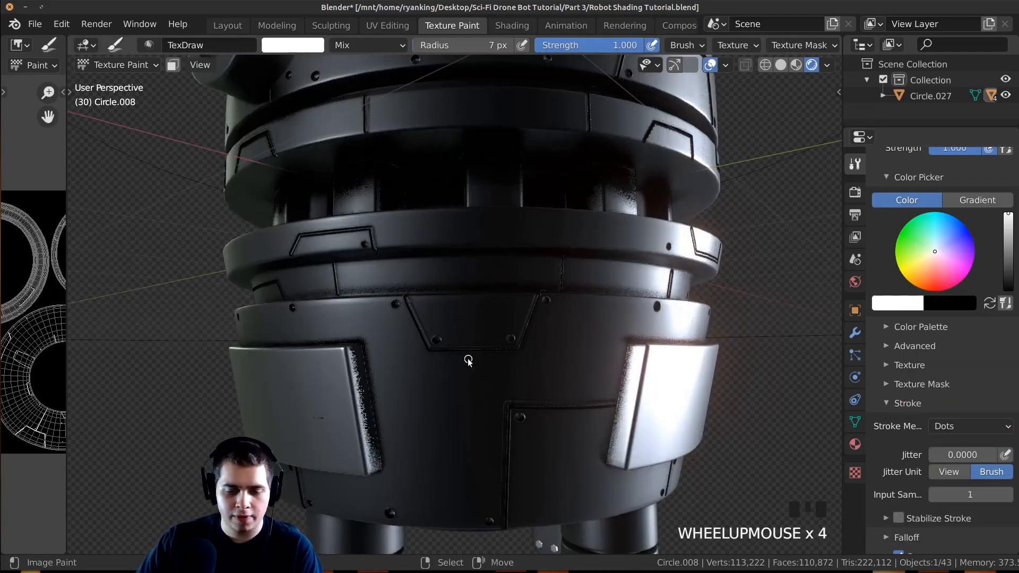
pyautogui.press('f')
pyautogui.press('f')
pyautogui.click(547, 260)
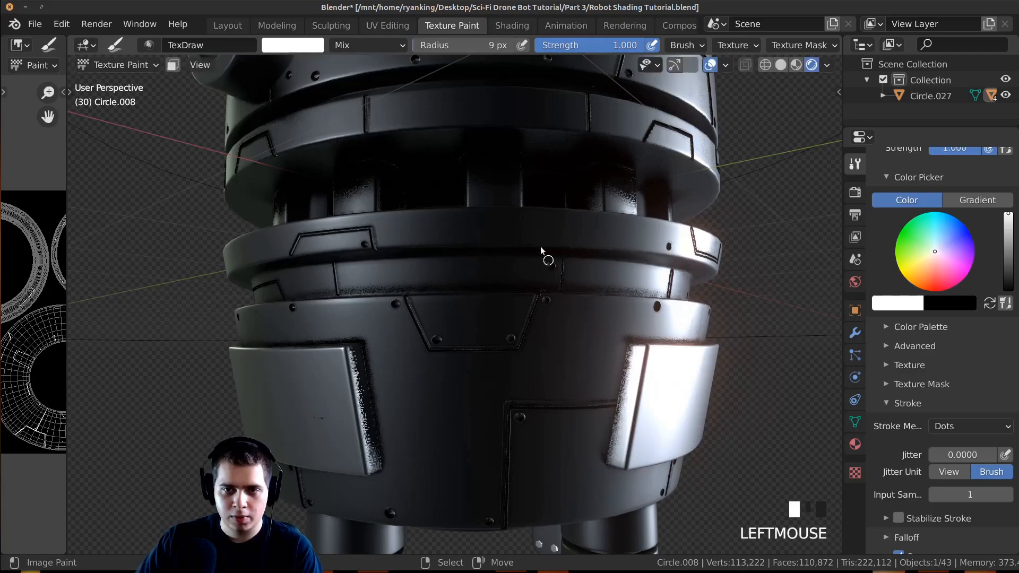
pyautogui.scroll(-3, 528, 218)
pyautogui.moveTo(523, 243)
pyautogui.mouseDown(button='middle')
pyautogui.moveTo(674, 244)
pyautogui.moveTo(584, 297)
pyautogui.moveTo(566, 330)
pyautogui.moveTo(521, 237)
pyautogui.mouseUp(button='middle')
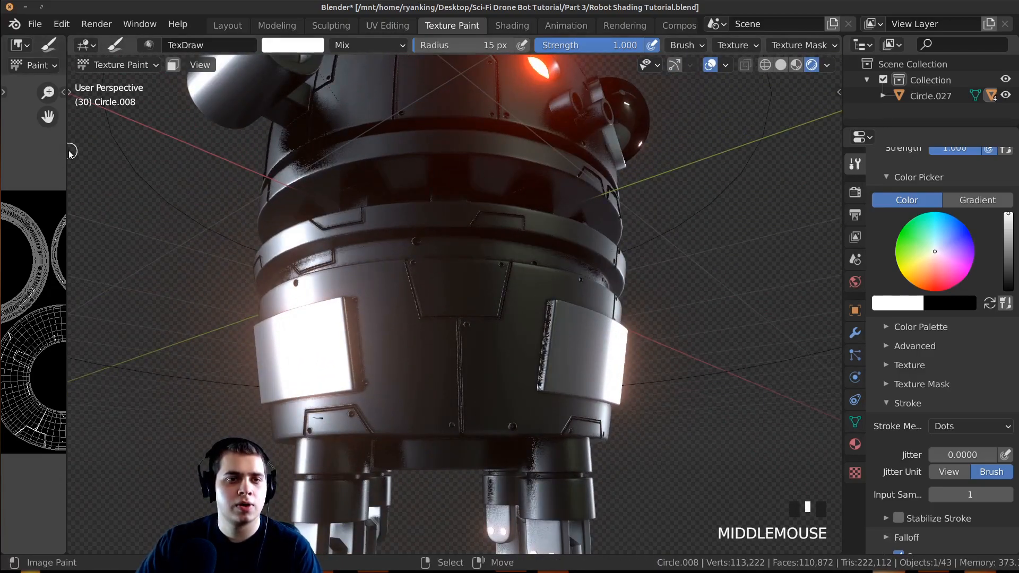
# Step: Enlarge the image editor, save the painted Body Plates texture as an image file, and save the project file
pyautogui.moveTo(68, 155); pyautogui.dragTo(608, 165)
pyautogui.scroll(-2, 372, 107)
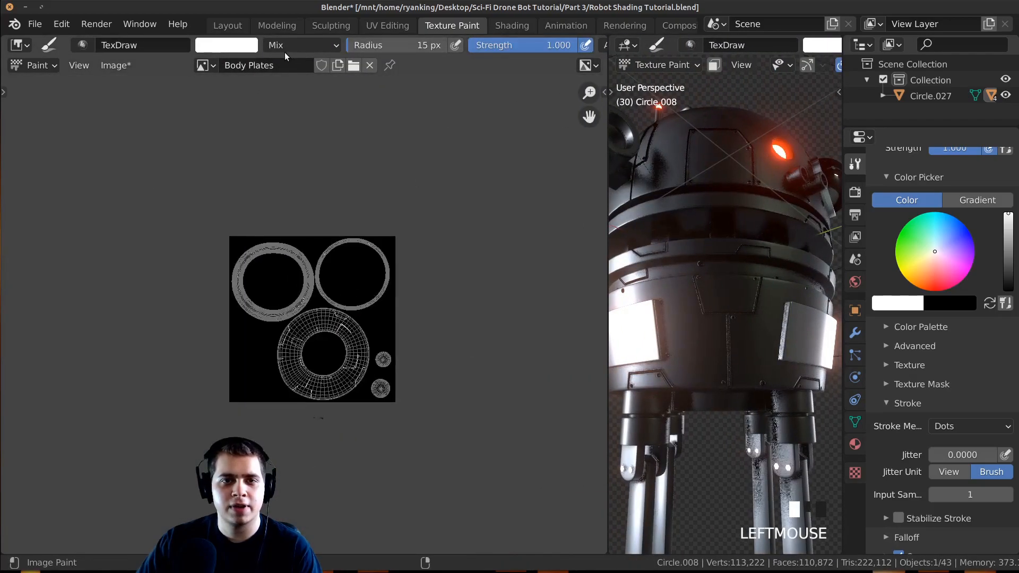
pyautogui.scroll(4, 317, 141)
pyautogui.moveTo(303, 119); pyautogui.dragTo(309, 134, button='middle')
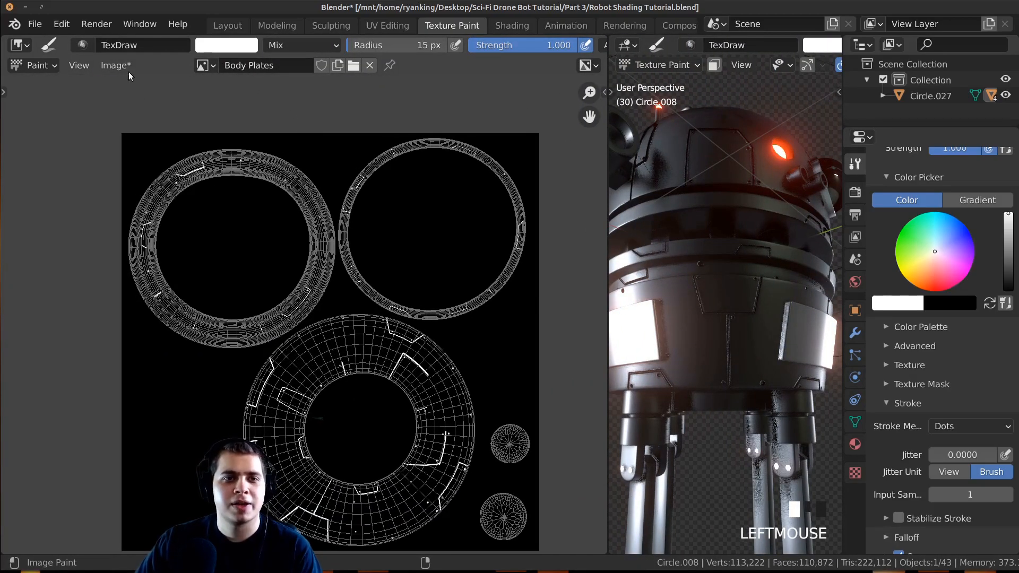
pyautogui.click(109, 64)
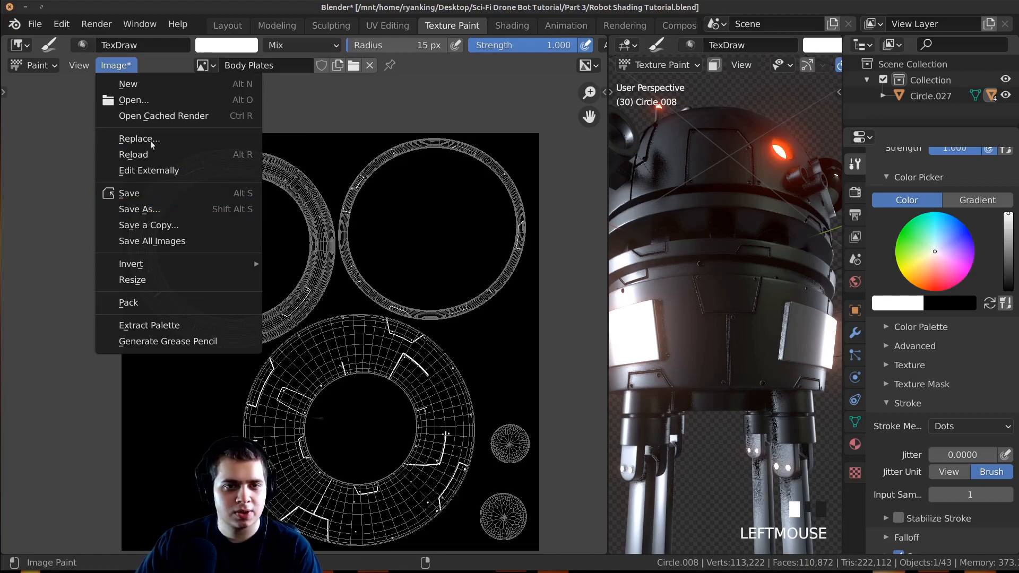
pyautogui.click(202, 211)
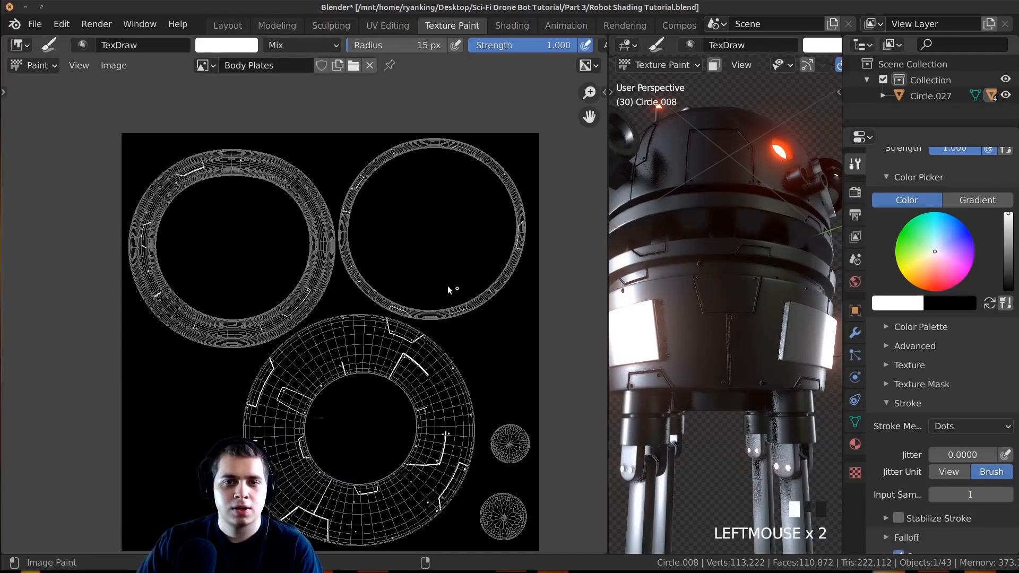
pyautogui.click(34, 24)
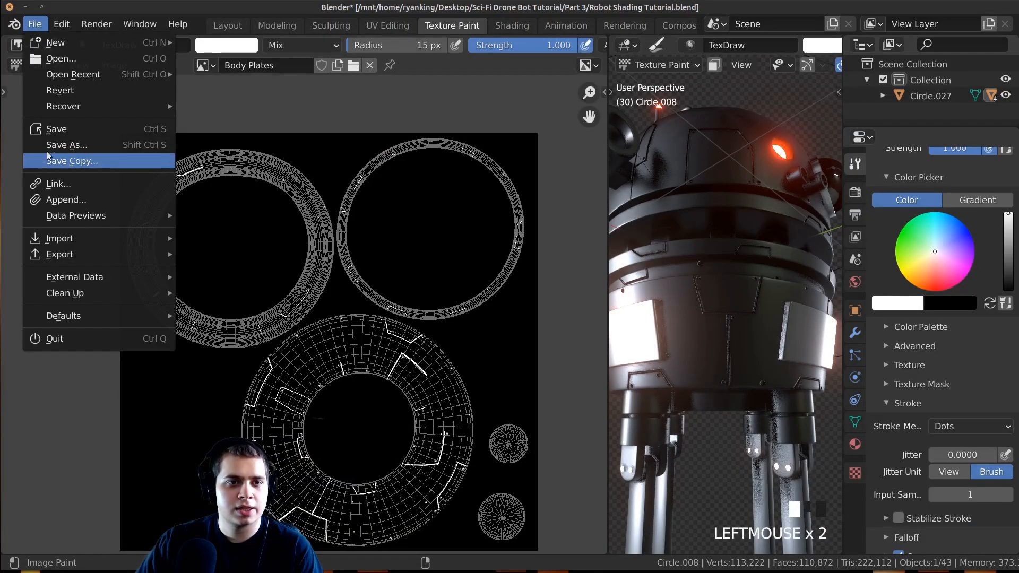
pyautogui.click(69, 130)
# Step: Open the Shading workspace and set the strength of the Body material's Bump node to 0.5
pyautogui.click(512, 25)
pyautogui.moveTo(424, 213); pyautogui.dragTo(457, 287, button='middle')
pyautogui.scroll(1, 525, 427)
pyautogui.click(542, 461)
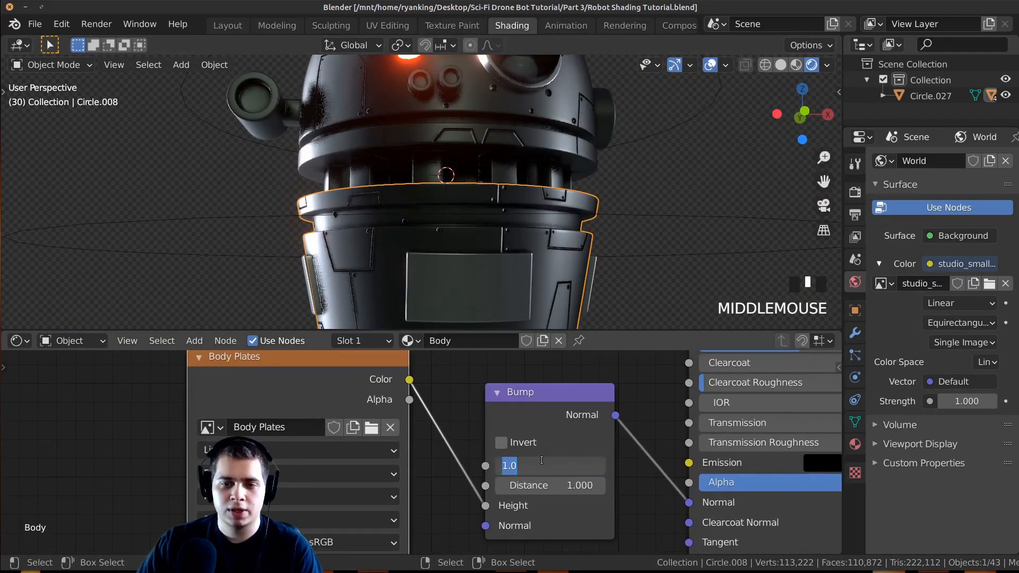
pyautogui.write('.')
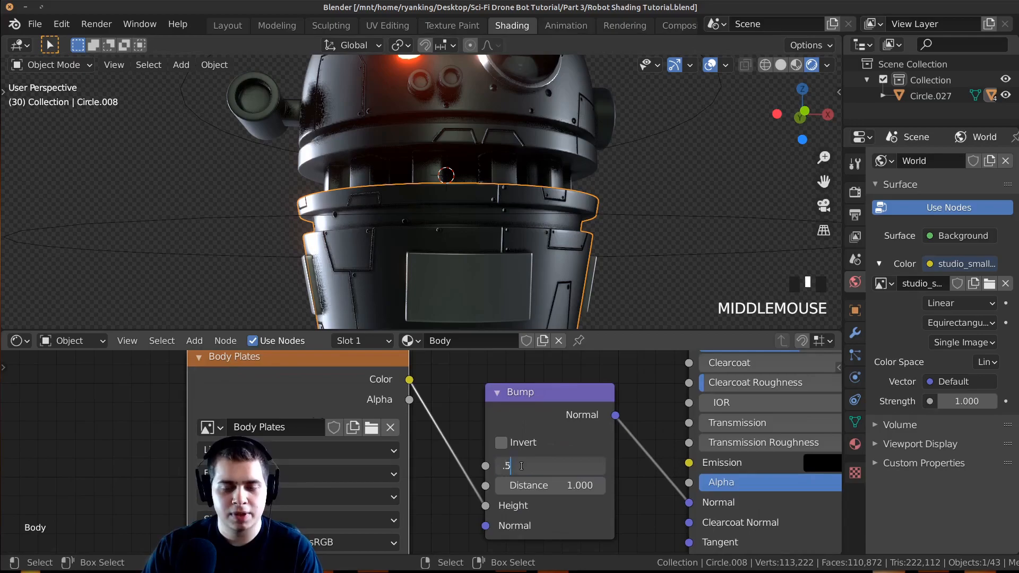
pyautogui.write('5')
pyautogui.press('Return')
# Step: Select the robot's head and set the strength of the Head material's Bump node to 0.5
pyautogui.rightClick(537, 117)
pyautogui.click(555, 456)
pyautogui.write('.5')
pyautogui.press('Return')
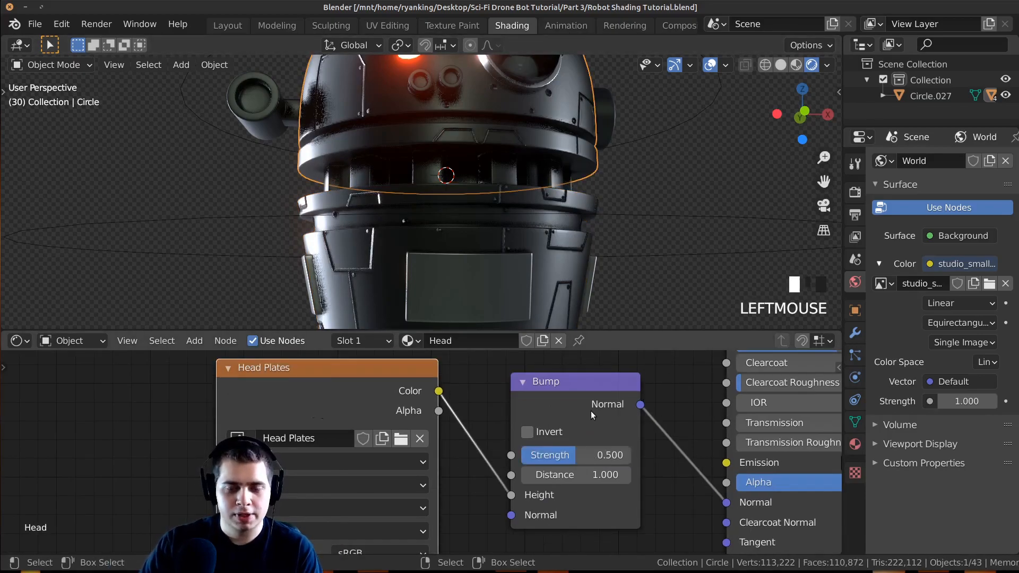
# Step: Select the body and toggle Invert on its Bump node to compare raised and engraved seams
pyautogui.moveTo(441, 256); pyautogui.dragTo(536, 276, button='middle')
pyautogui.rightClick(492, 192)
pyautogui.scroll(1, 491, 192)
pyautogui.scroll(3, 513, 432)
pyautogui.scroll(1, 540, 232)
pyautogui.scroll(2, 550, 231)
pyautogui.click(523, 440)
pyautogui.click(525, 440)
pyautogui.click(525, 440)
pyautogui.click(524, 439)
pyautogui.click(525, 440)
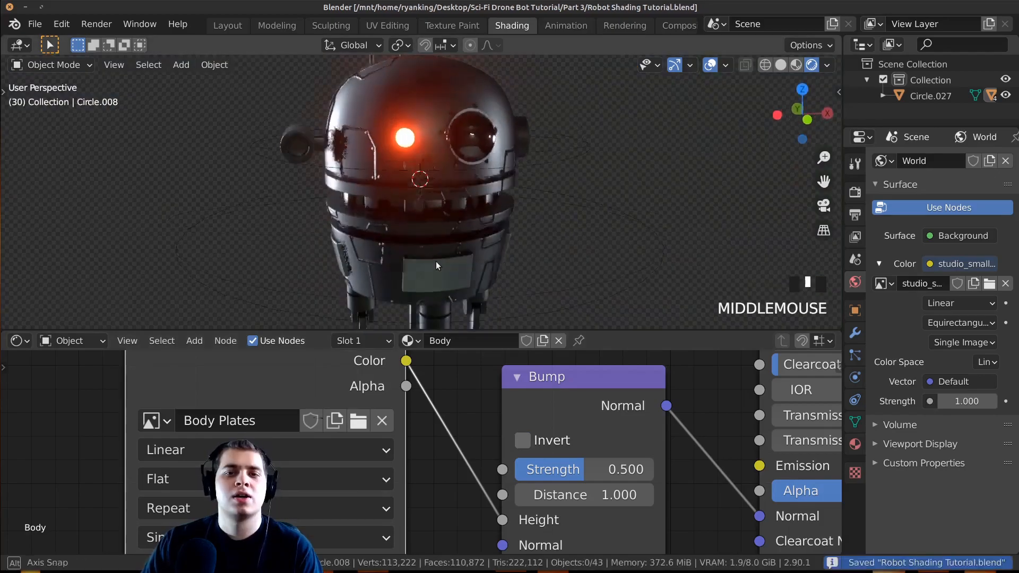
# Step: Save the project, inspect the whole robot in a maximized viewport, and restore the previous layout
pyautogui.moveTo(435, 261); pyautogui.dragTo(572, 289, button='middle')
pyautogui.hotkey('ctrl', 's')
pyautogui.hotkey('ctrl', 'space')
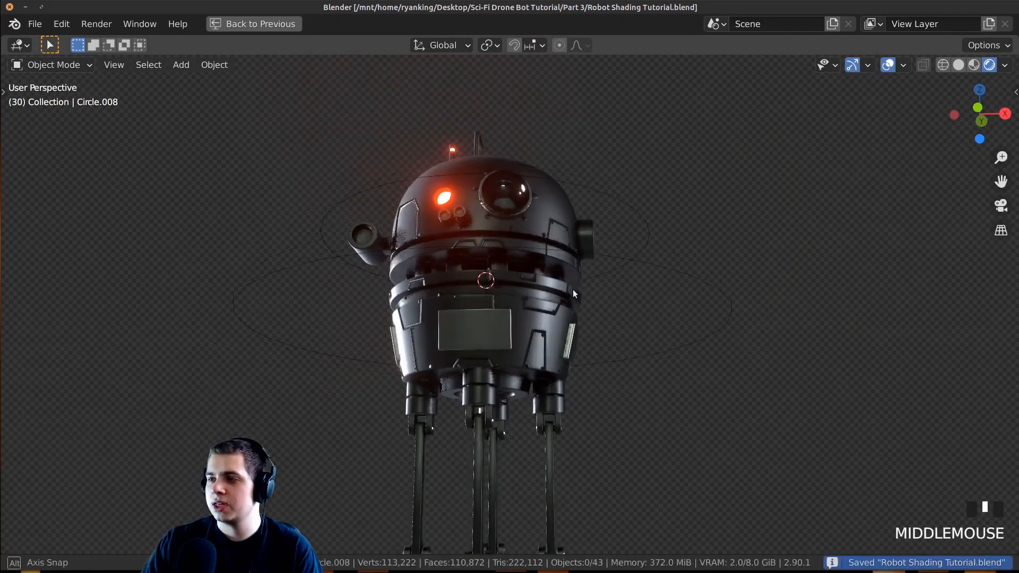
pyautogui.scroll(2, 506, 292)
pyautogui.moveTo(664, 127); pyautogui.dragTo(710, 153, button='middle')
pyautogui.moveTo(608, 193)
pyautogui.mouseDown(button='middle')
pyautogui.moveTo(597, 196)
pyautogui.moveTo(618, 217)
pyautogui.mouseUp(button='middle')
pyautogui.click(269, 25)
# Step: Duplicate the Body Plates image texture node in the Body material above the original and unlink the image from the copy
pyautogui.moveTo(412, 131); pyautogui.dragTo(383, 131, button='middle')
pyautogui.keyDown('shift'); pyautogui.moveTo(402, 116); pyautogui.dragTo(415, 132, button='middle'); pyautogui.keyUp('shift')
pyautogui.scroll(-5, 354, 429)
pyautogui.scroll(-6, 354, 429)
pyautogui.rightClick(367, 403)
pyautogui.scroll(-4, 368, 404)
pyautogui.moveTo(363, 413); pyautogui.dragTo(368, 446, button='middle')
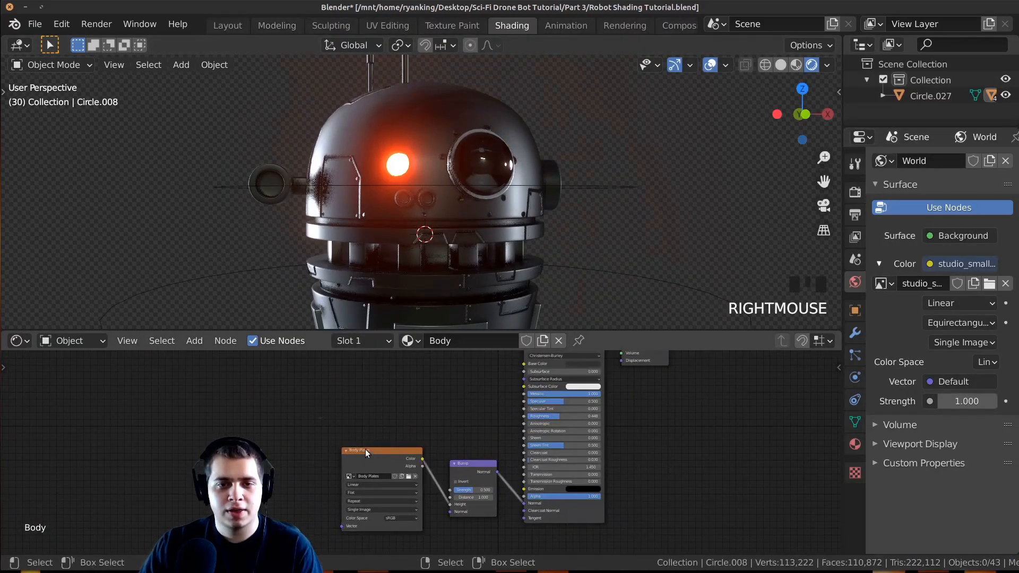
pyautogui.rightClick(365, 451)
pyautogui.moveTo(387, 438); pyautogui.dragTo(425, 429, button='right')
pyautogui.scroll(2, 425, 462)
pyautogui.hotkey('shift', 'd')
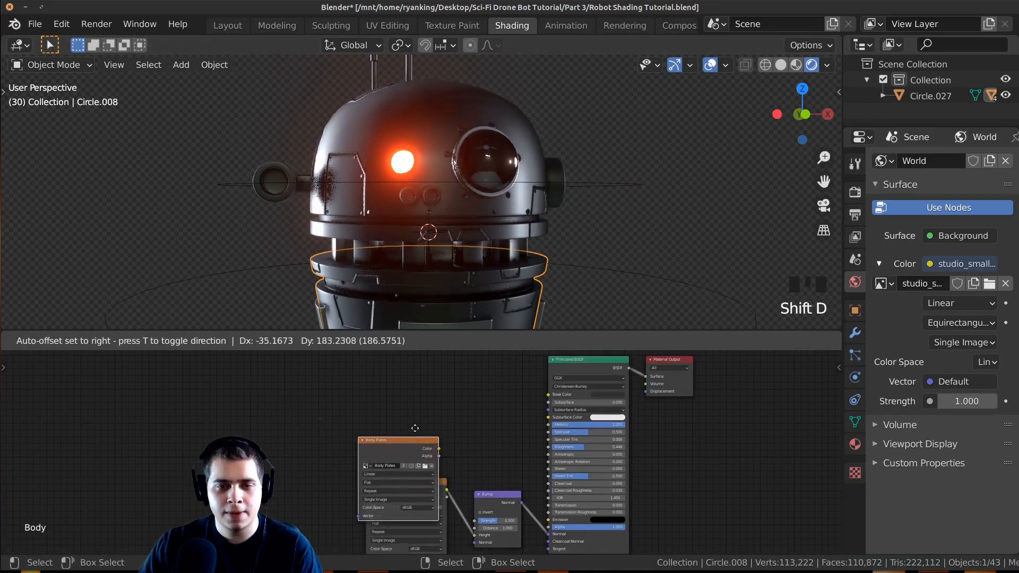
pyautogui.scroll(2, 411, 394)
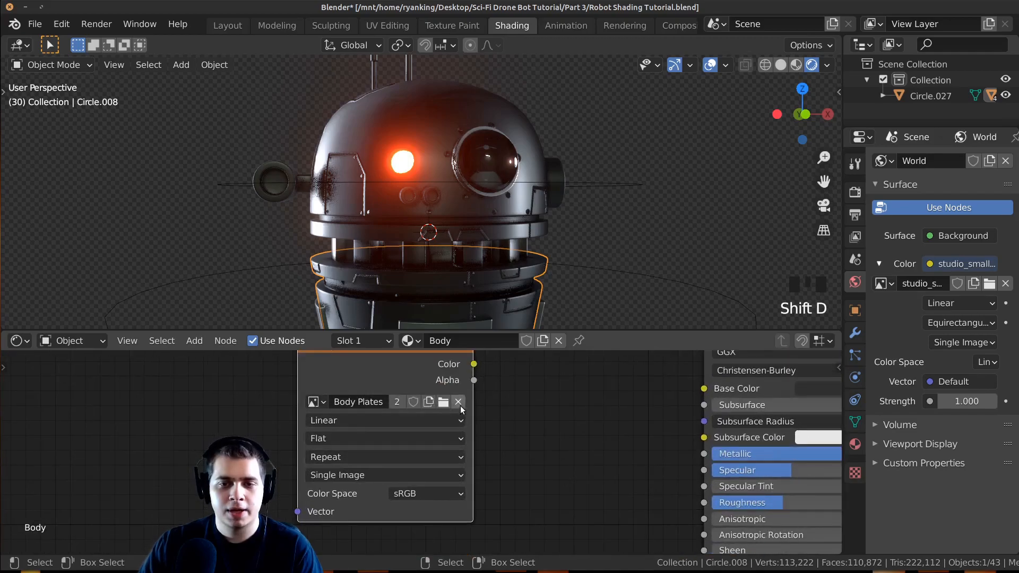
pyautogui.click(459, 403)
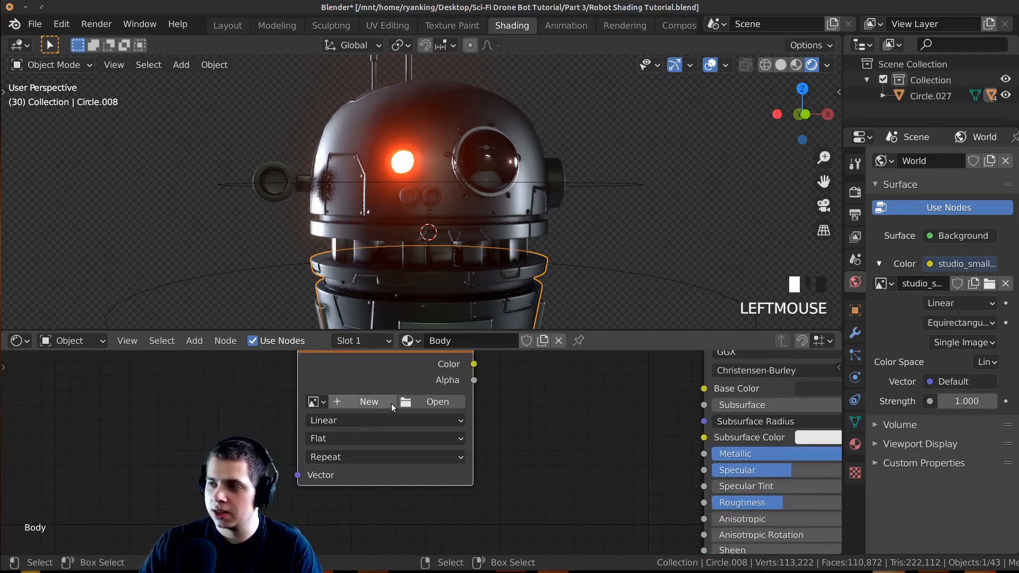
pyautogui.click(370, 403)
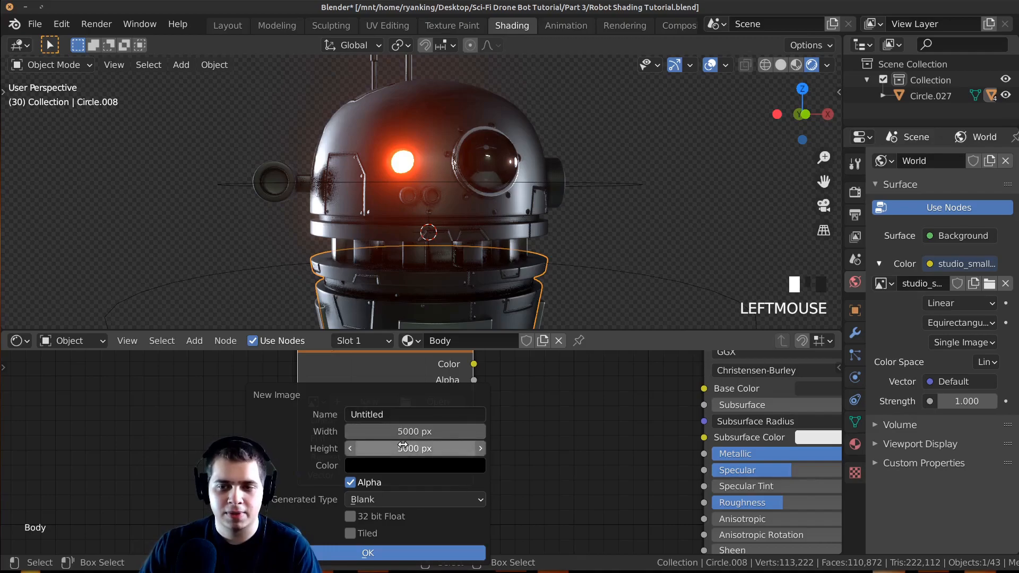
pyautogui.click(390, 467)
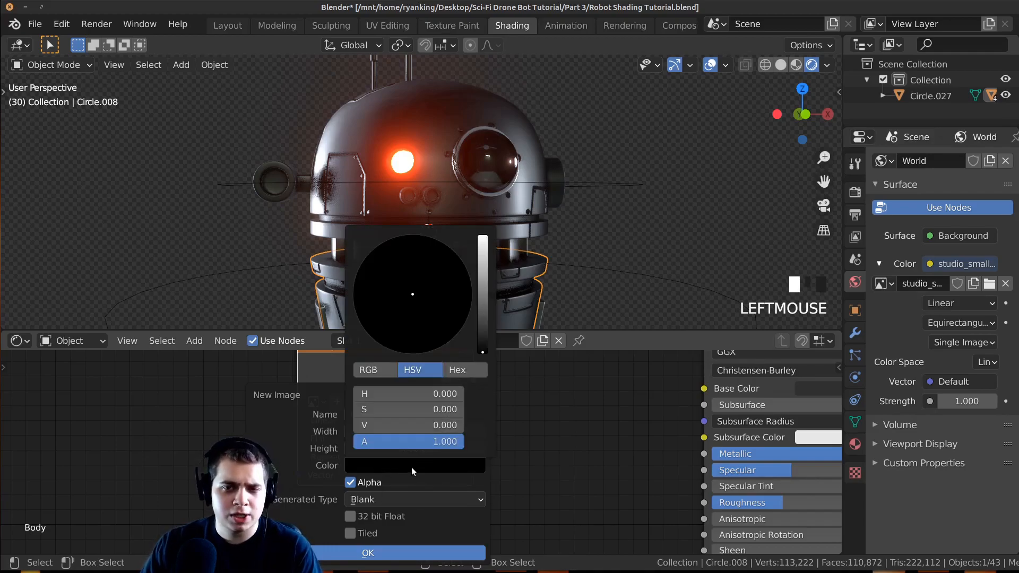
pyautogui.scroll(-1, 708, 394)
# Step: Copy the hex value of the Base Color on the Body material's Principled BSDF node
pyautogui.moveTo(711, 392); pyautogui.dragTo(632, 423, button='middle')
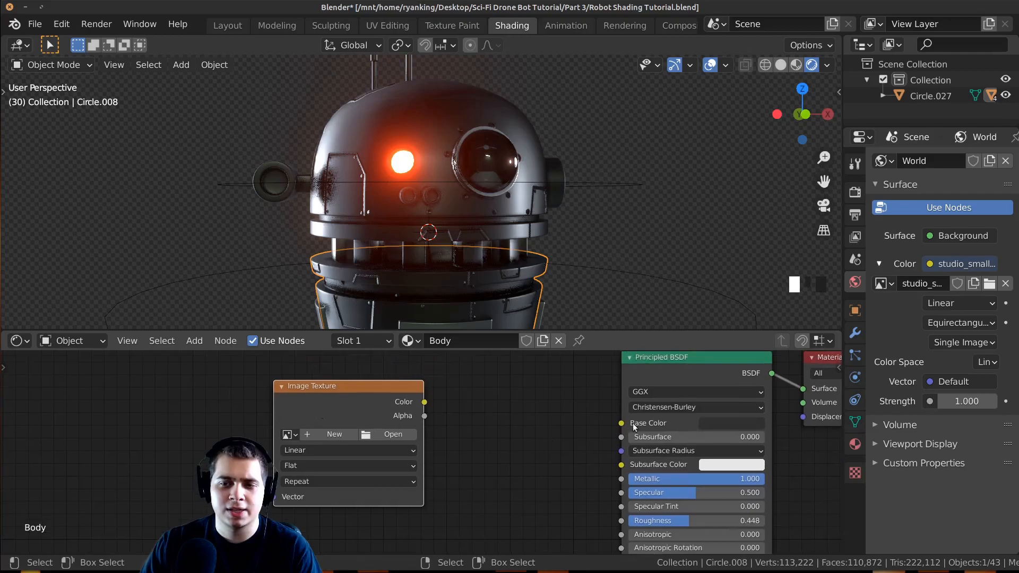
pyautogui.click(718, 423)
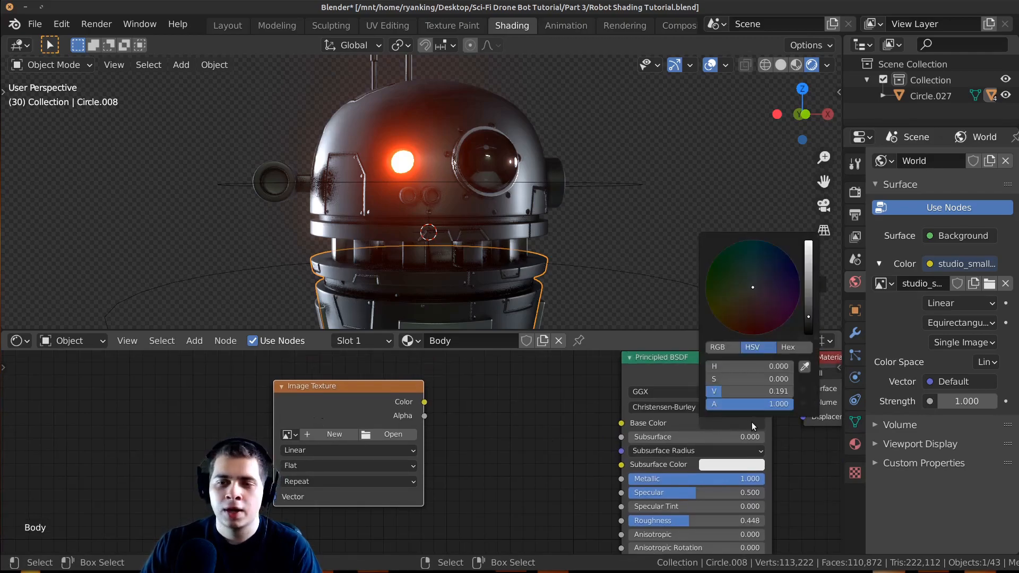
pyautogui.click(796, 347)
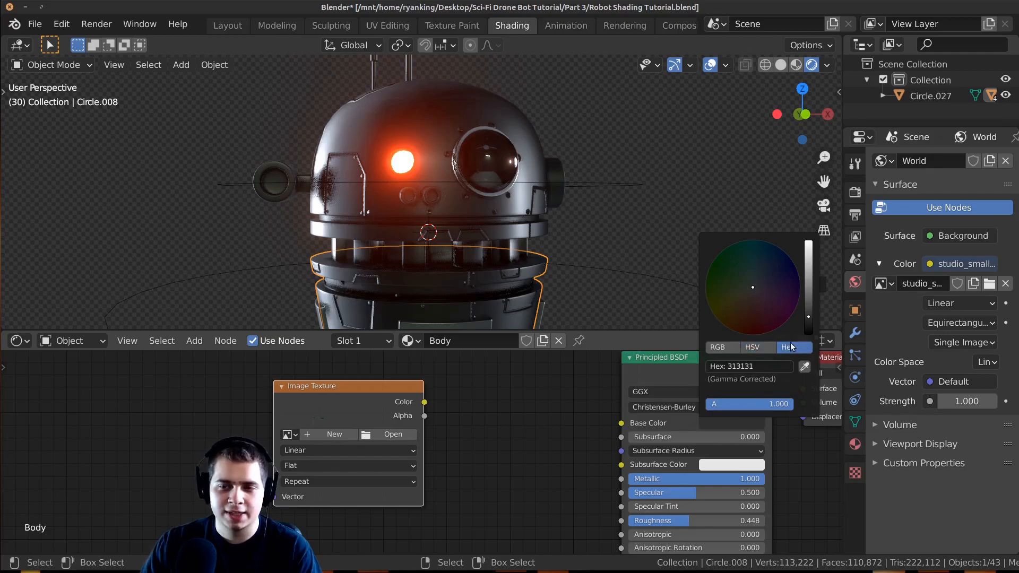
pyautogui.click(760, 361)
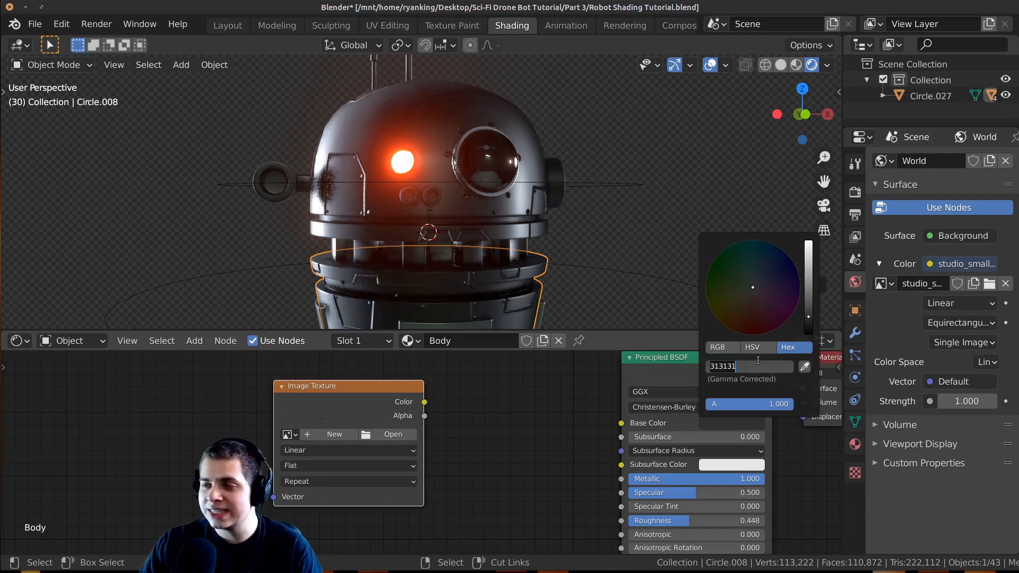
pyautogui.press('Return')
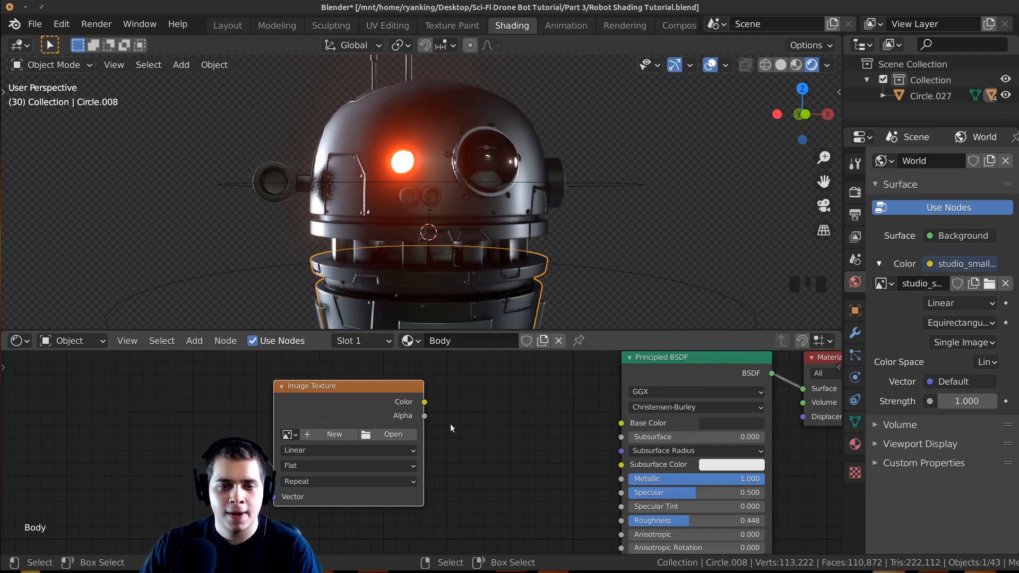
# Step: Create a new image named Body Gunge with hex color 313131 in the empty Image Texture node
pyautogui.click(338, 438)
pyautogui.click(395, 465)
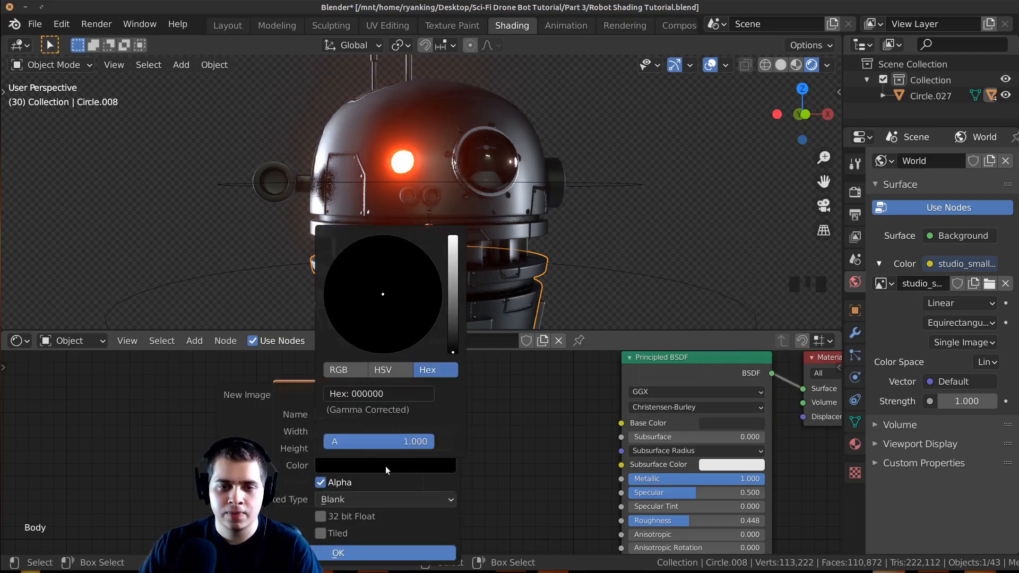
pyautogui.click(394, 395)
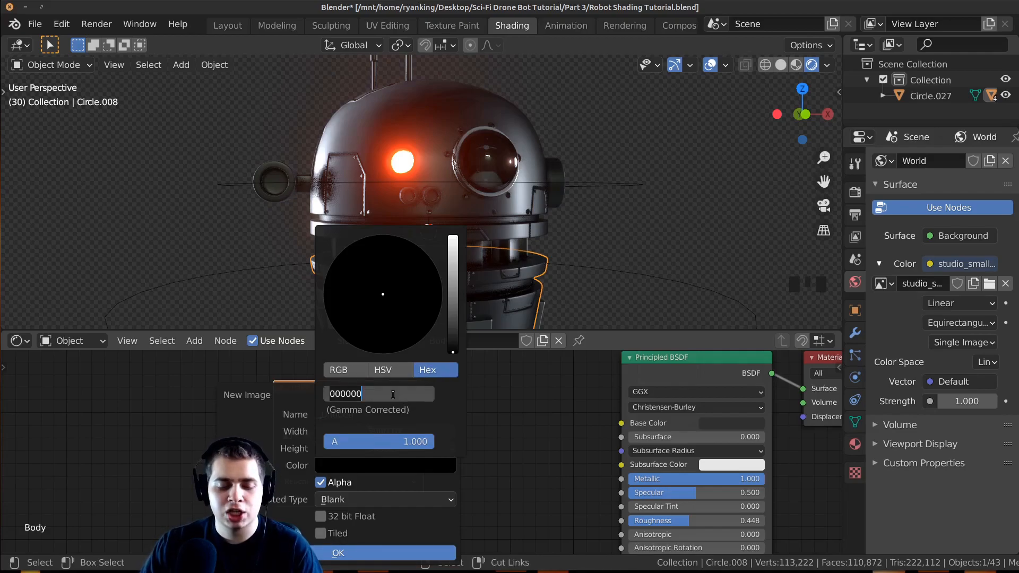
pyautogui.write('313131')
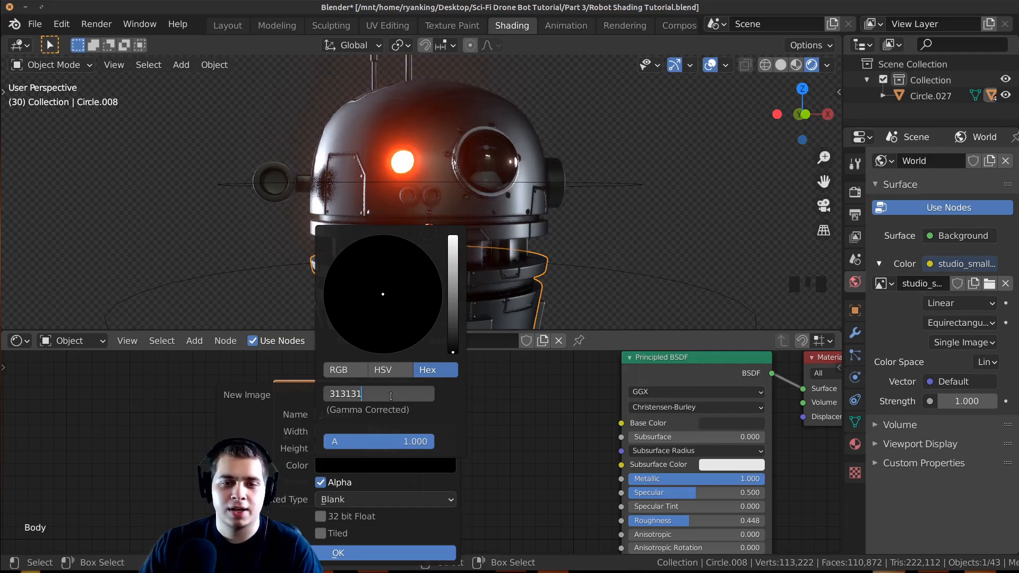
pyautogui.press('Return')
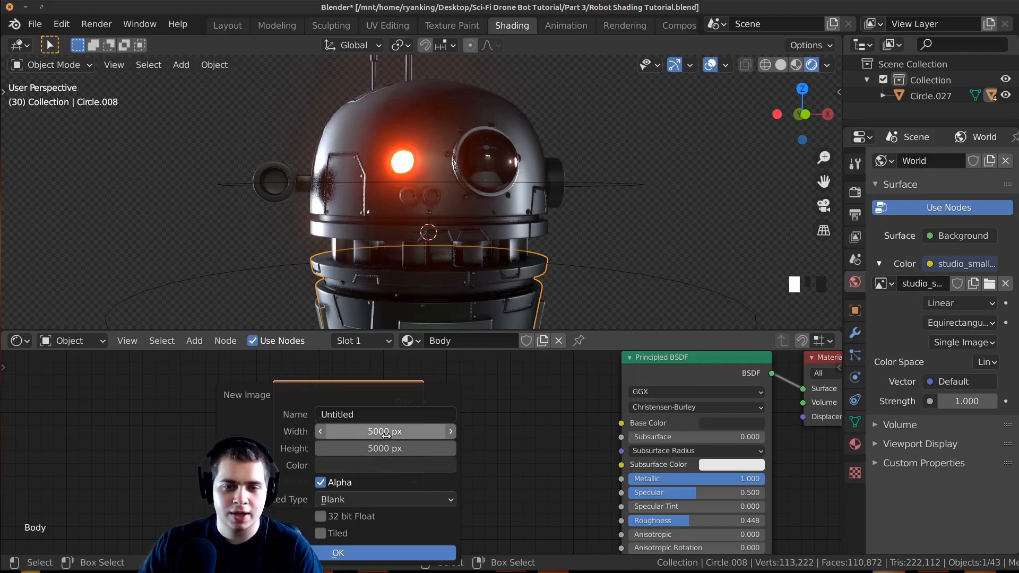
pyautogui.click(402, 414)
pyautogui.write('Body Gunge')
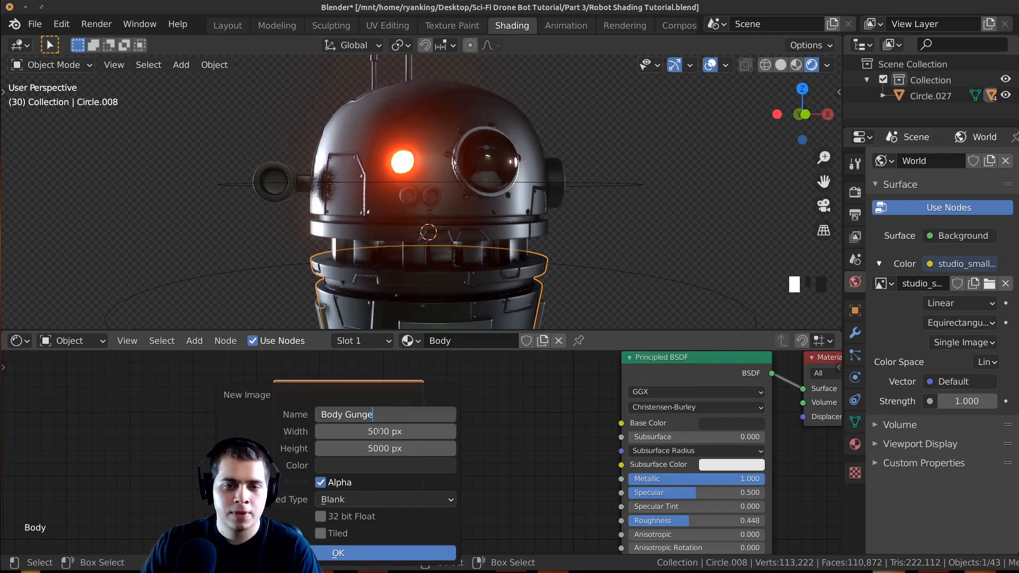
pyautogui.press('Return')
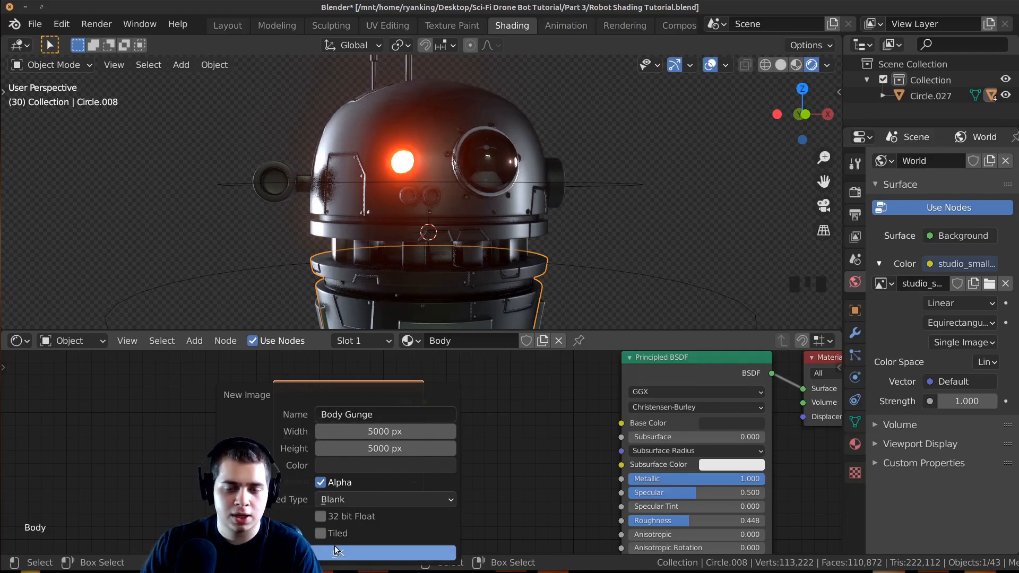
pyautogui.click(315, 552)
# Step: Connect the Body Gunge texture's Color output to the Principled BSDF's Base Color and reposition the texture node
pyautogui.scroll(-2, 356, 442)
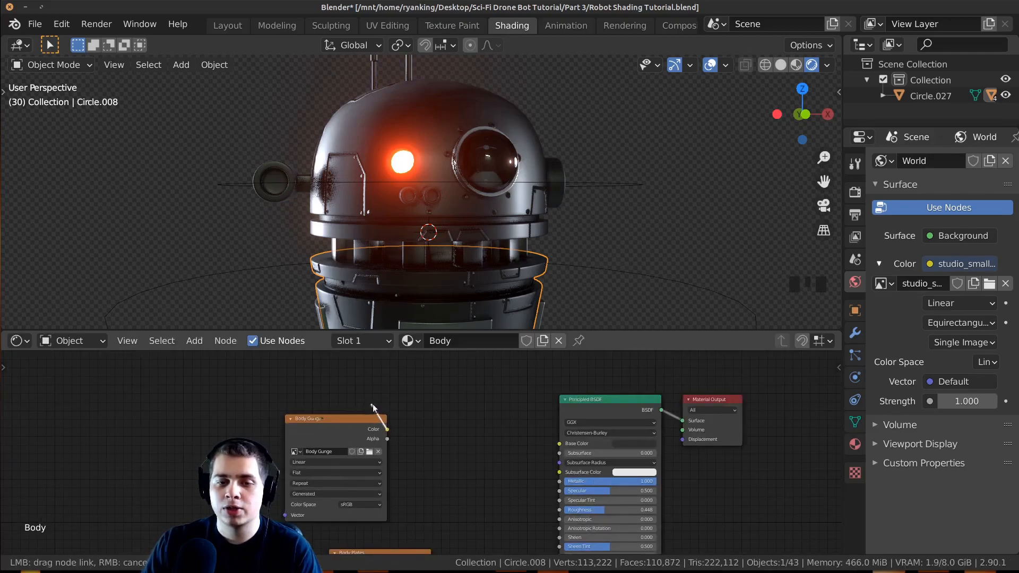
pyautogui.moveTo(387, 430); pyautogui.dragTo(560, 444)
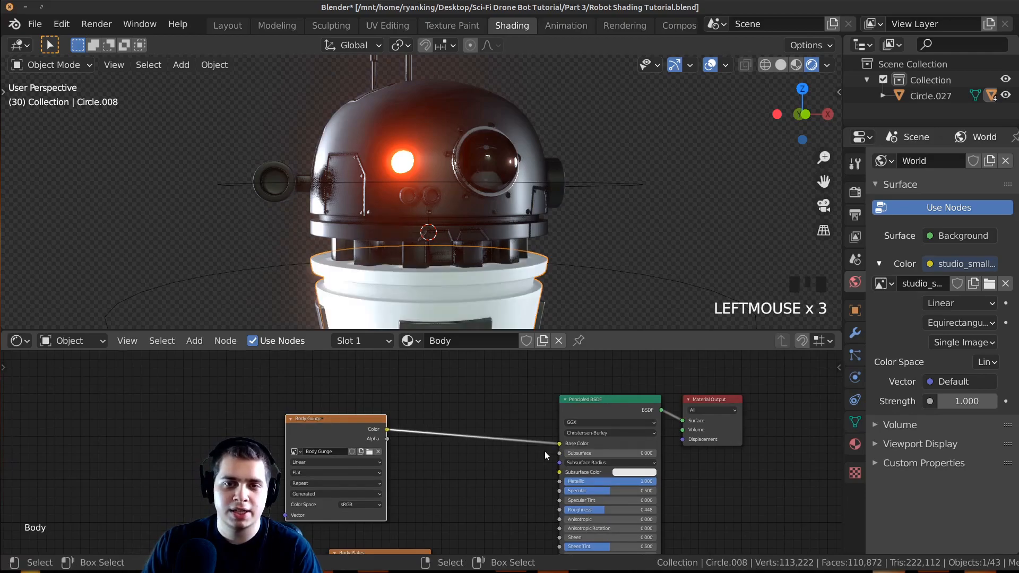
pyautogui.moveTo(318, 418); pyautogui.dragTo(347, 421)
# Step: Open the Texture Paint workspace and widen the 3D viewport to get a large view of the robot's body
pyautogui.moveTo(507, 231); pyautogui.dragTo(525, 203, button='middle')
pyautogui.scroll(1, 525, 204)
pyautogui.scroll(3, 550, 466)
pyautogui.keyDown('shift'); pyautogui.moveTo(455, 221); pyautogui.dragTo(512, 155, button='middle'); pyautogui.keyUp('shift')
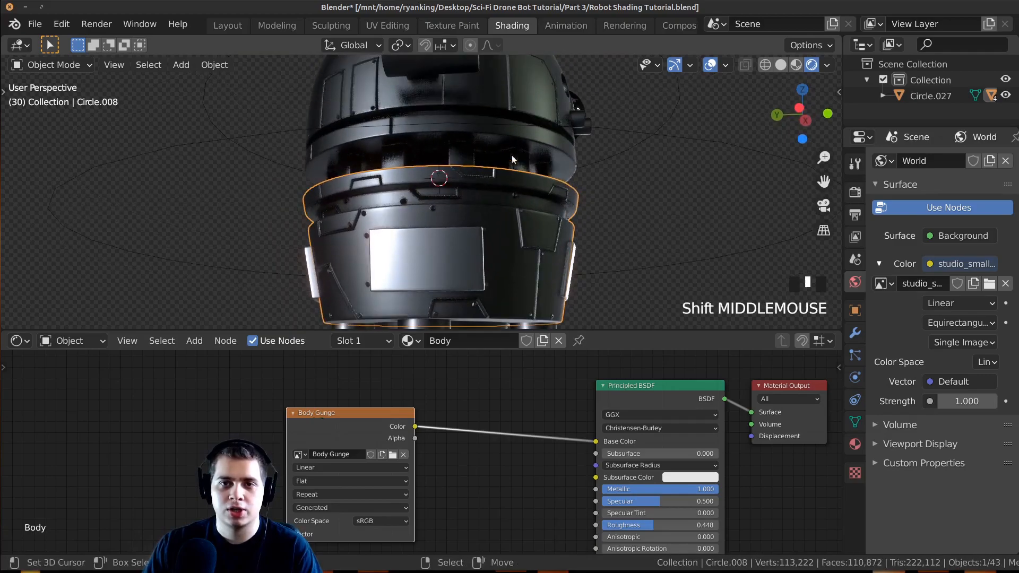
pyautogui.click(451, 25)
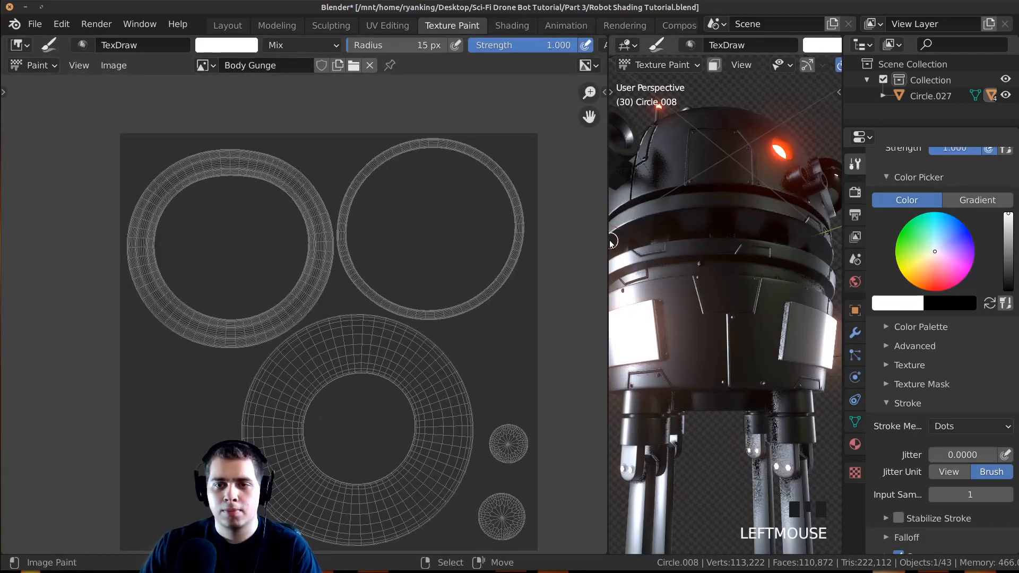
pyautogui.moveTo(608, 242); pyautogui.dragTo(141, 235)
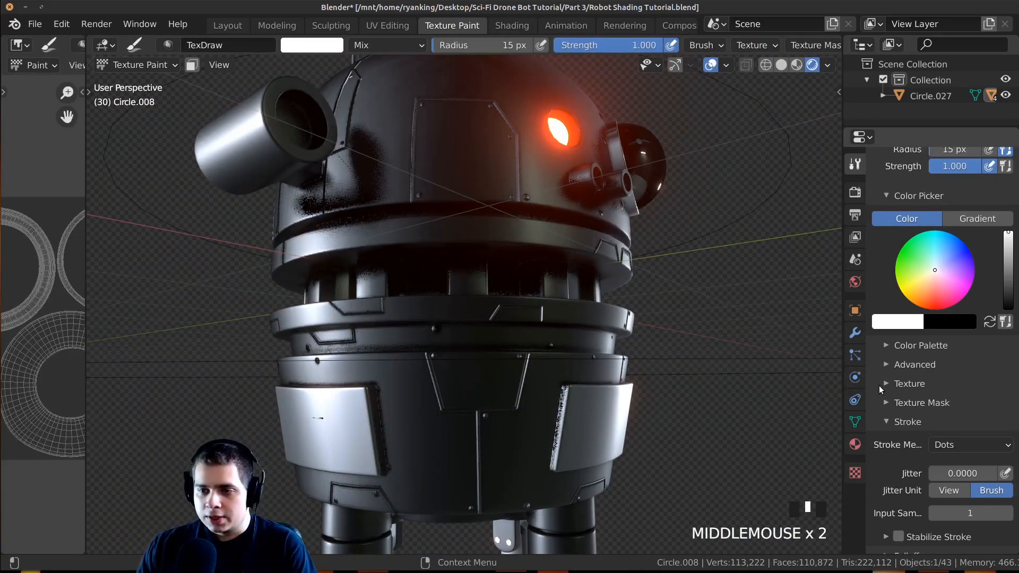
# Step: Add a new texture to the TexDraw brush
pyautogui.click(886, 383)
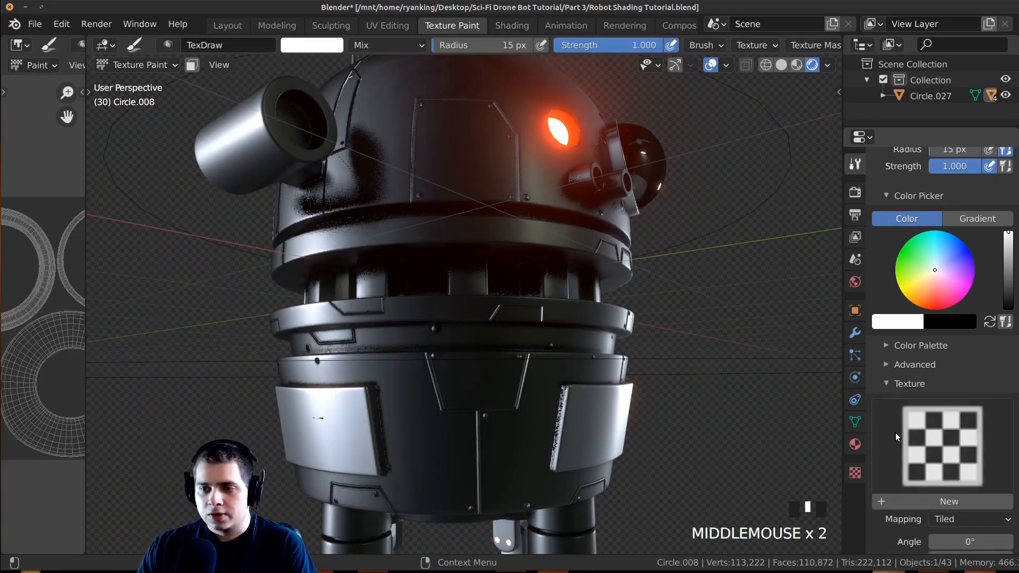
pyautogui.scroll(-5, 908, 359)
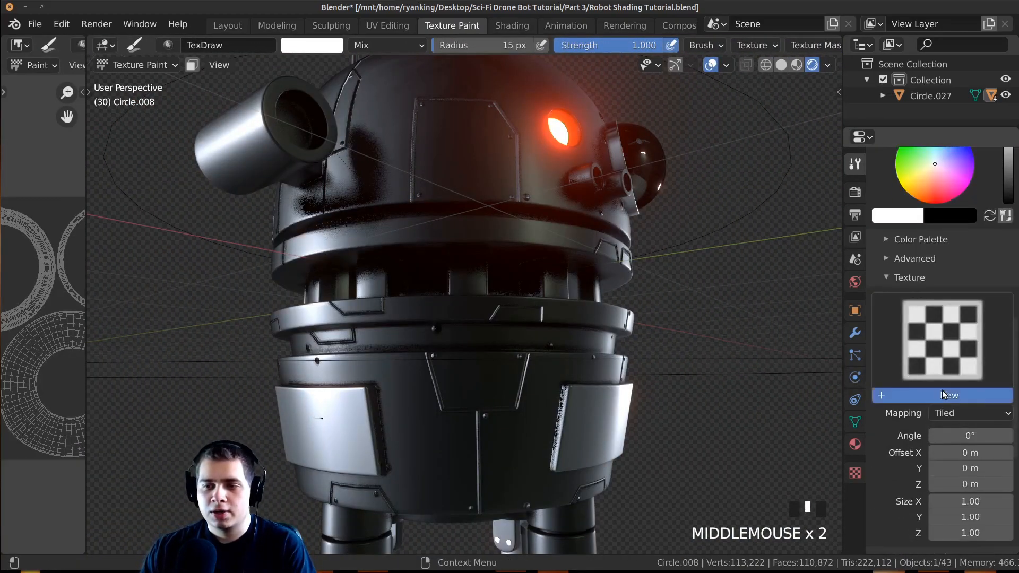
pyautogui.click(943, 394)
pyautogui.scroll(-3, 945, 389)
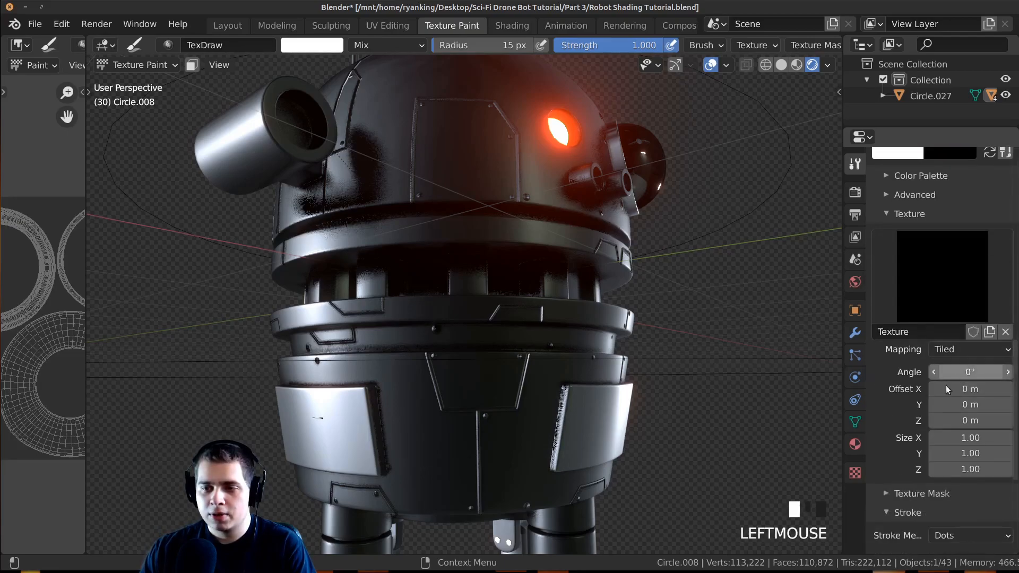
# Step: Load Grunge Map.jpg from the Grunge Textures folder as the brush texture's image
pyautogui.click(856, 473)
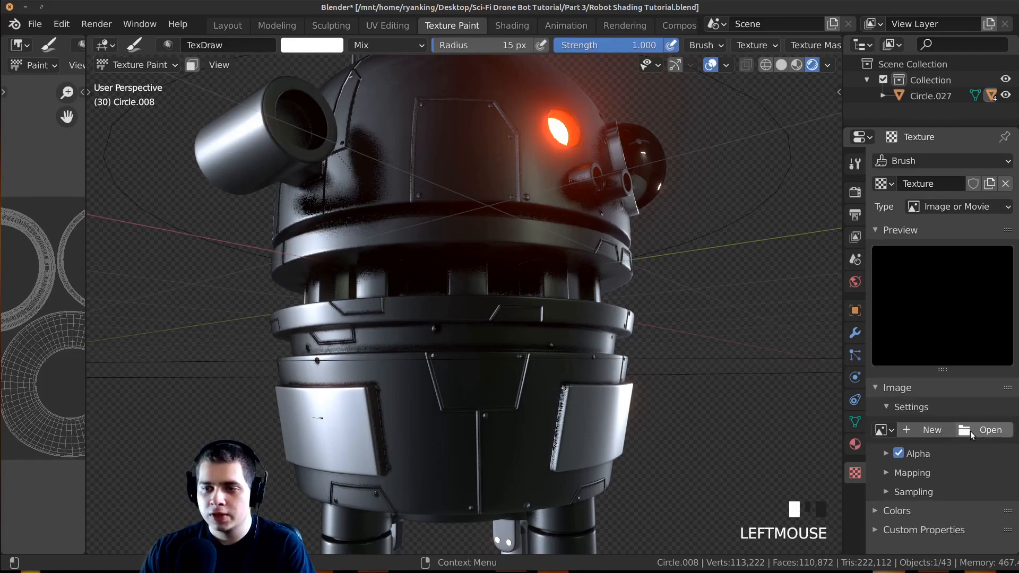
pyautogui.click(989, 431)
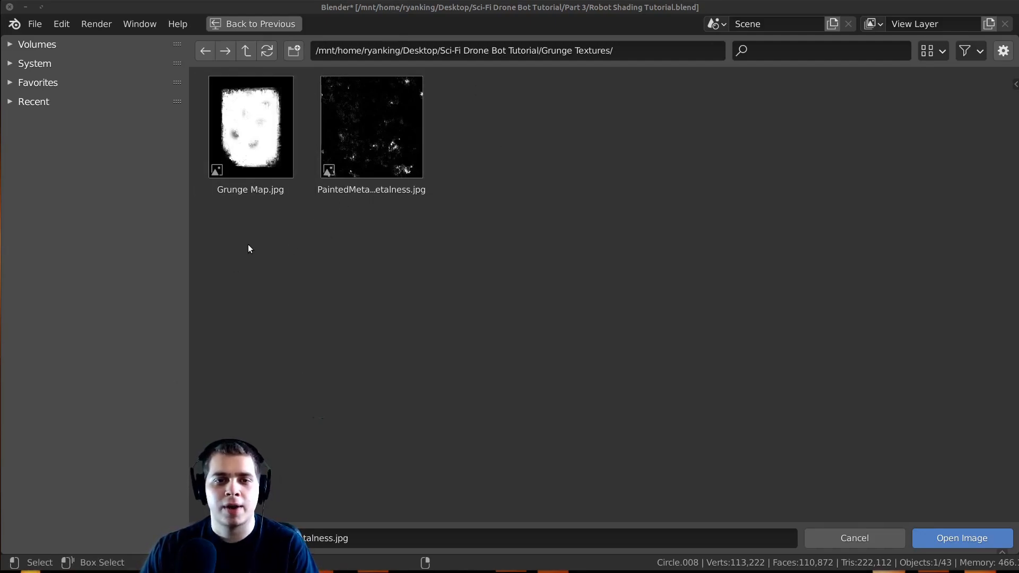
pyautogui.click(259, 129)
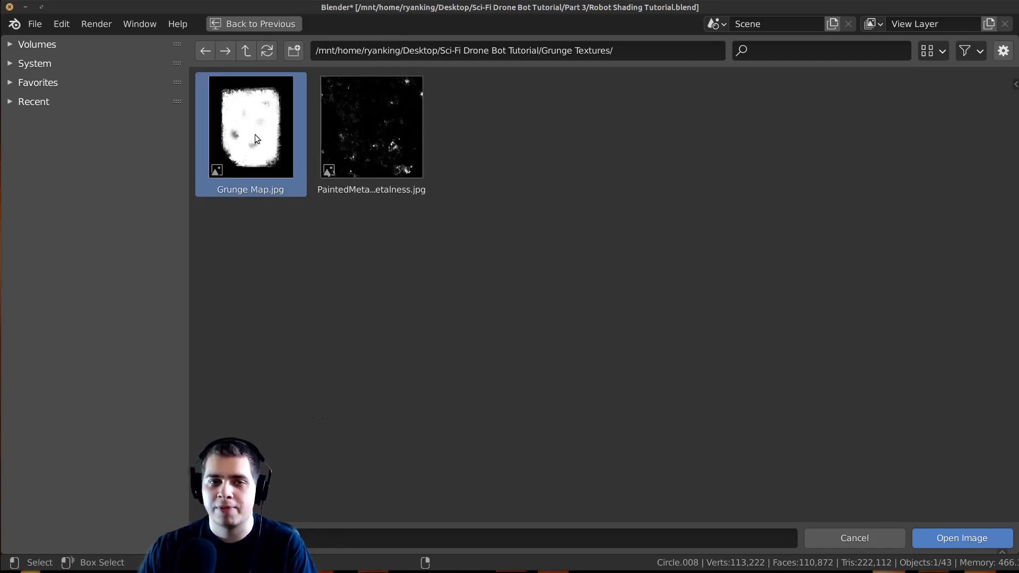
pyautogui.click(929, 539)
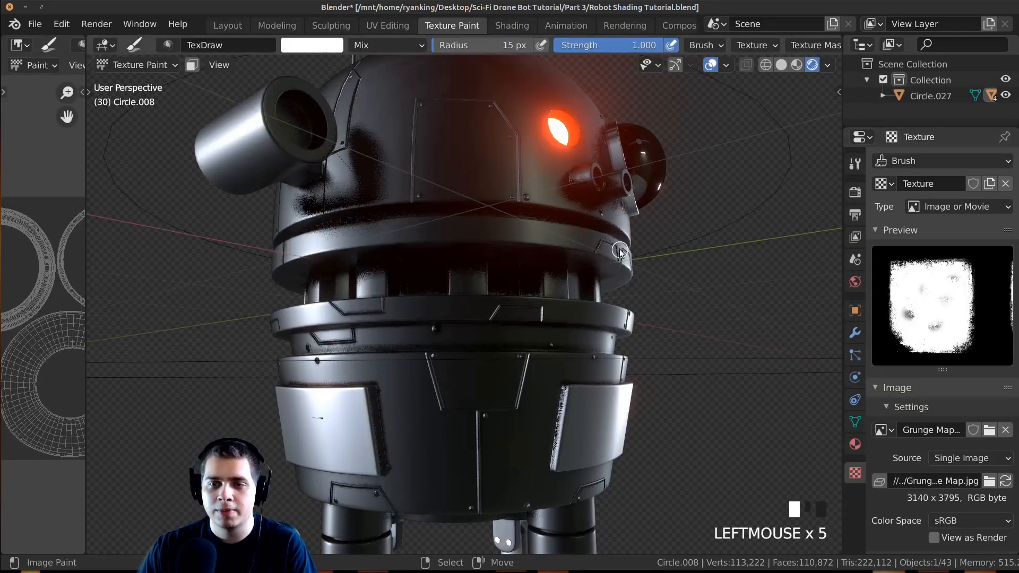
# Step: Set the TexDraw brush texture's mapping to Stencil
pyautogui.scroll(-5, 941, 386)
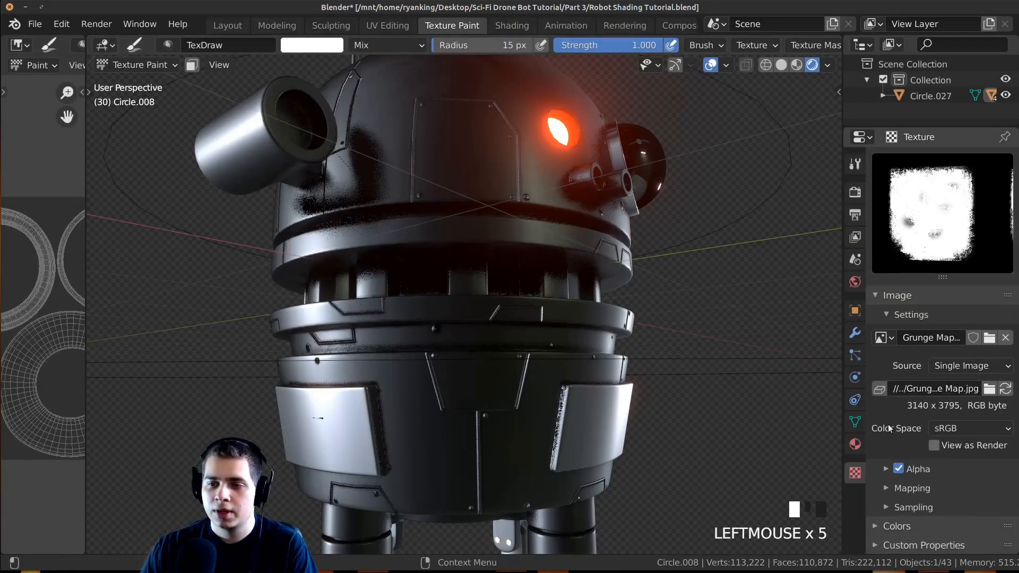
pyautogui.scroll(5, 887, 293)
pyautogui.click(849, 164)
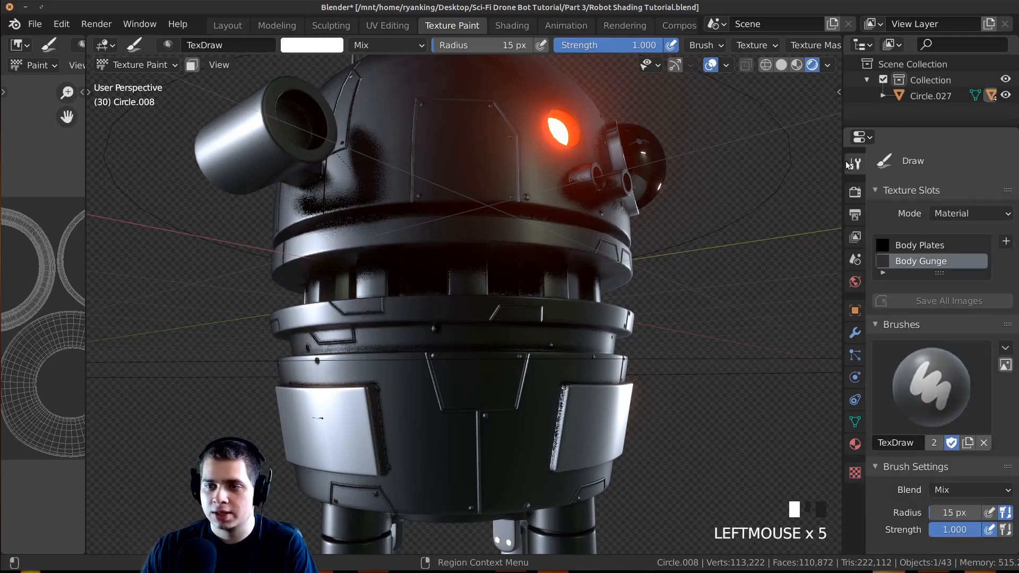
pyautogui.scroll(-10, 966, 383)
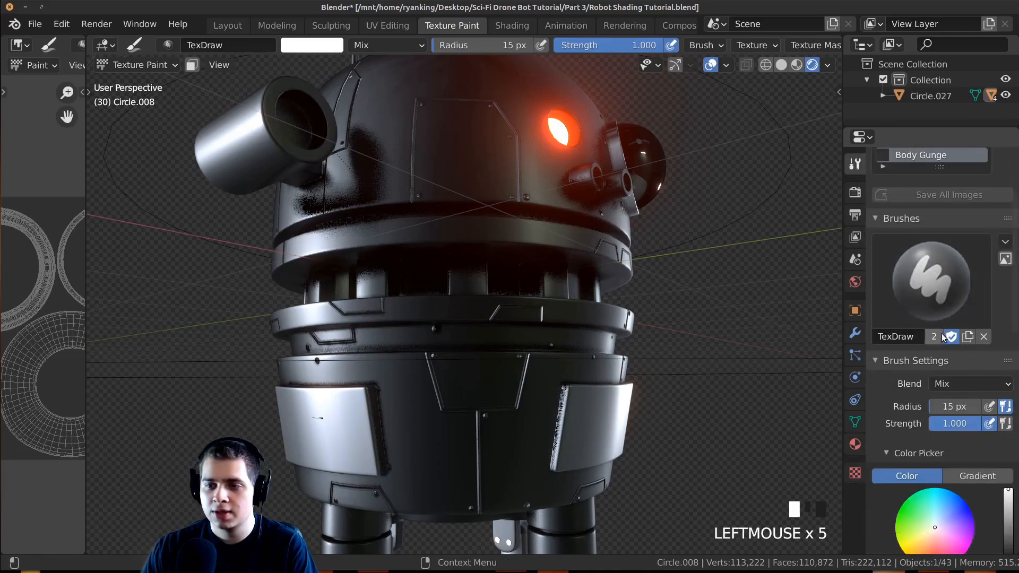
pyautogui.scroll(-6, 927, 351)
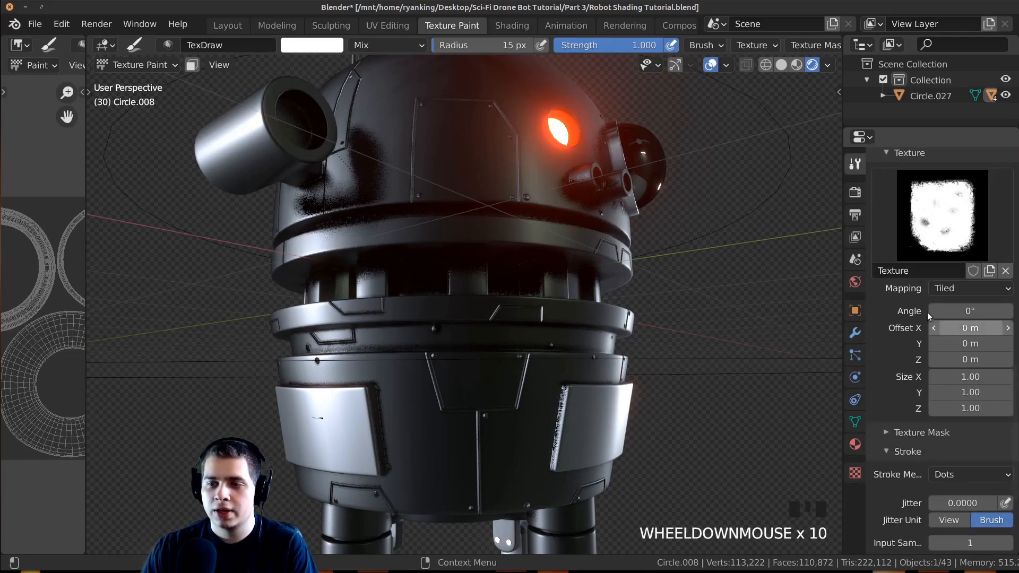
pyautogui.click(951, 290)
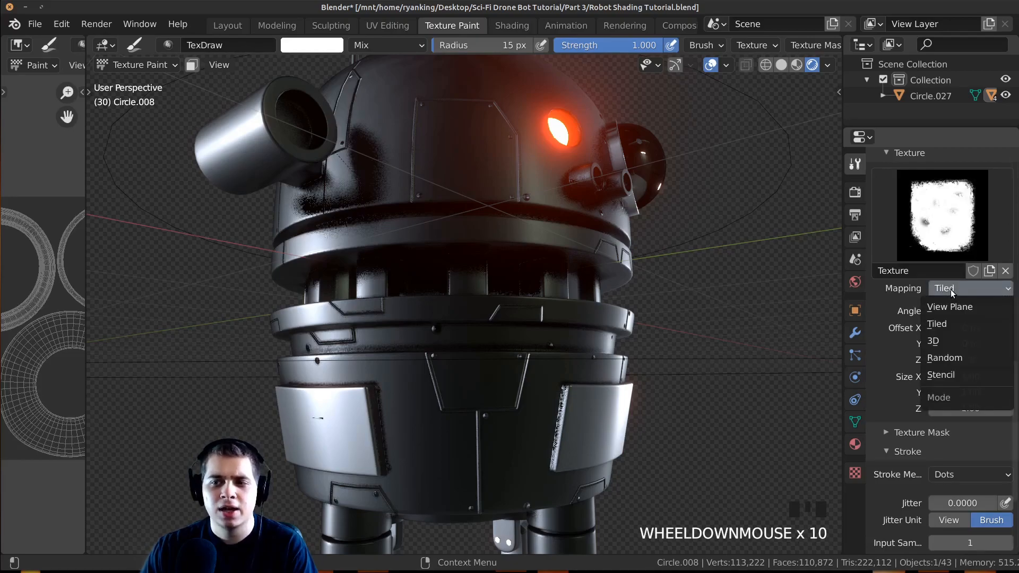
pyautogui.click(955, 375)
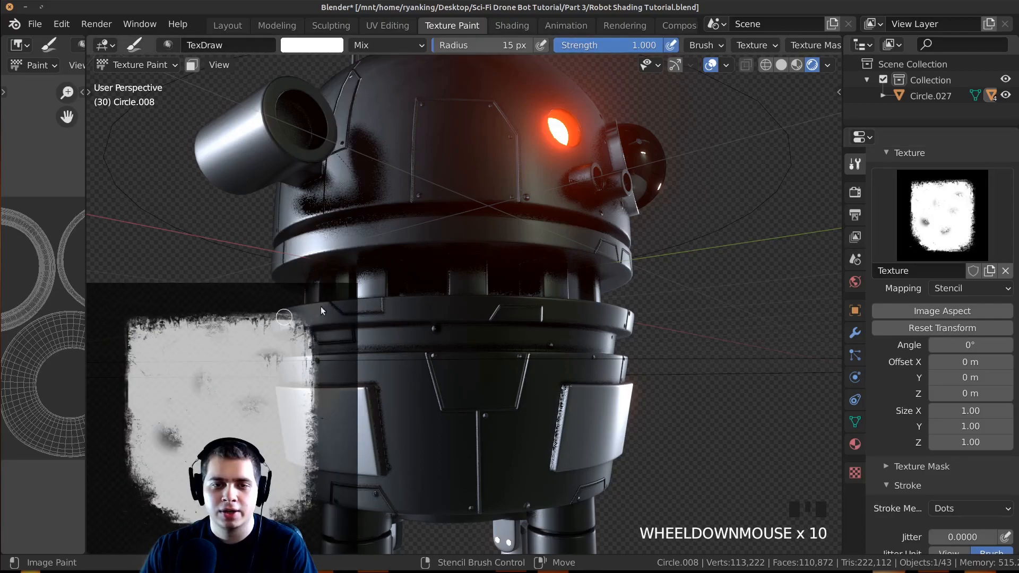
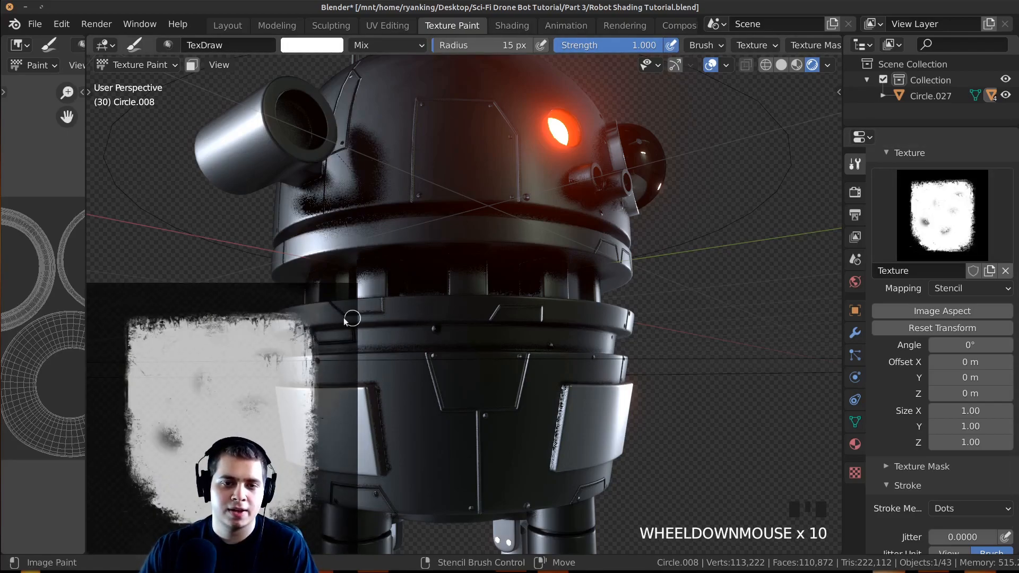
# Step: Enlarge the grunge stencil, place it over the robot's body and rotate it to 270°
pyautogui.moveTo(349, 321); pyautogui.dragTo(501, 325, button='middle')
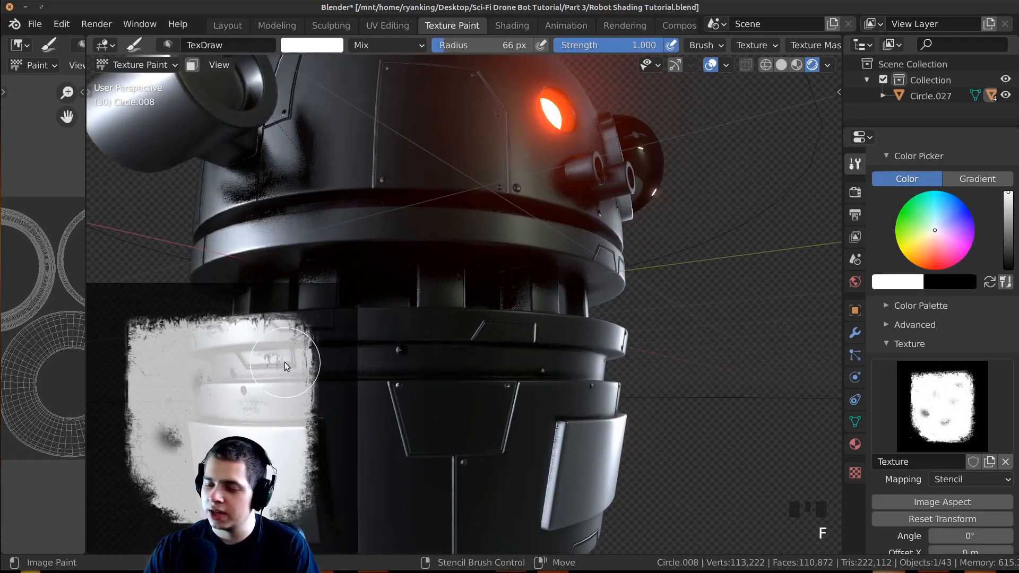
pyautogui.moveTo(221, 377)
pyautogui.mouseDown(button='right')
pyautogui.moveTo(455, 296)
pyautogui.moveTo(454, 275)
pyautogui.moveTo(424, 262)
pyautogui.moveTo(431, 257)
pyautogui.moveTo(533, 260)
pyautogui.moveTo(521, 263)
pyautogui.moveTo(543, 225)
pyautogui.moveTo(478, 386)
pyautogui.moveTo(521, 335)
pyautogui.moveTo(504, 254)
pyautogui.moveTo(595, 253)
pyautogui.moveTo(642, 283)
pyautogui.mouseUp(button='right')
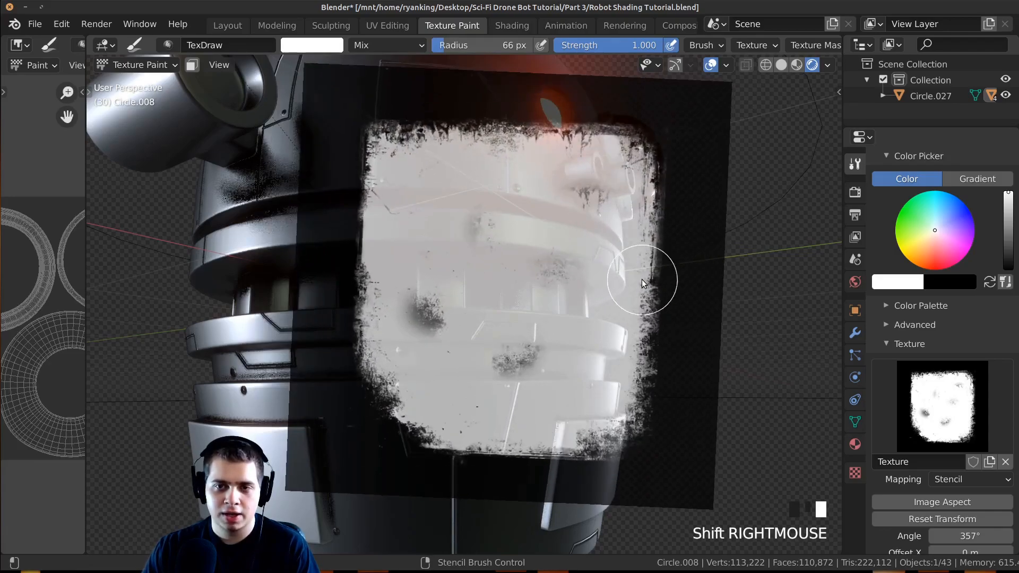
pyautogui.keyDown('ctrl'); pyautogui.moveTo(610, 242); pyautogui.dragTo(581, 233, button='right'); pyautogui.keyUp('ctrl')
pyautogui.keyDown('ctrl'); pyautogui.moveTo(518, 153); pyautogui.dragTo(528, 262, button='right'); pyautogui.keyUp('ctrl')
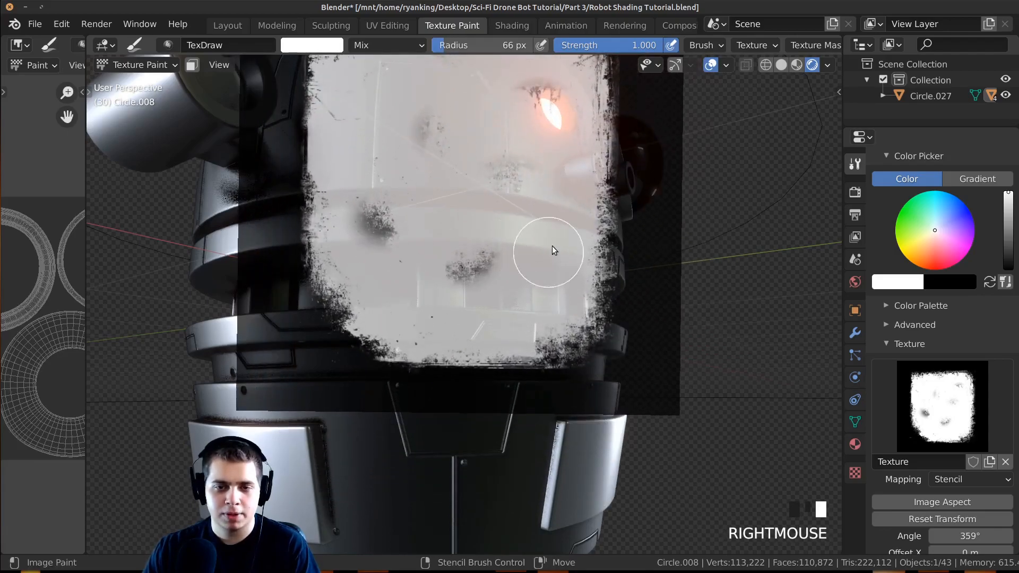
pyautogui.keyDown('ctrl'); pyautogui.moveTo(603, 205); pyautogui.dragTo(444, 364, button='right'); pyautogui.keyUp('ctrl')
pyautogui.keyDown('ctrl'); pyautogui.moveTo(536, 365); pyautogui.dragTo(548, 375, button='right'); pyautogui.keyUp('ctrl')
pyautogui.keyDown('shift'); pyautogui.moveTo(549, 375); pyautogui.dragTo(602, 350, button='middle'); pyautogui.keyUp('shift')
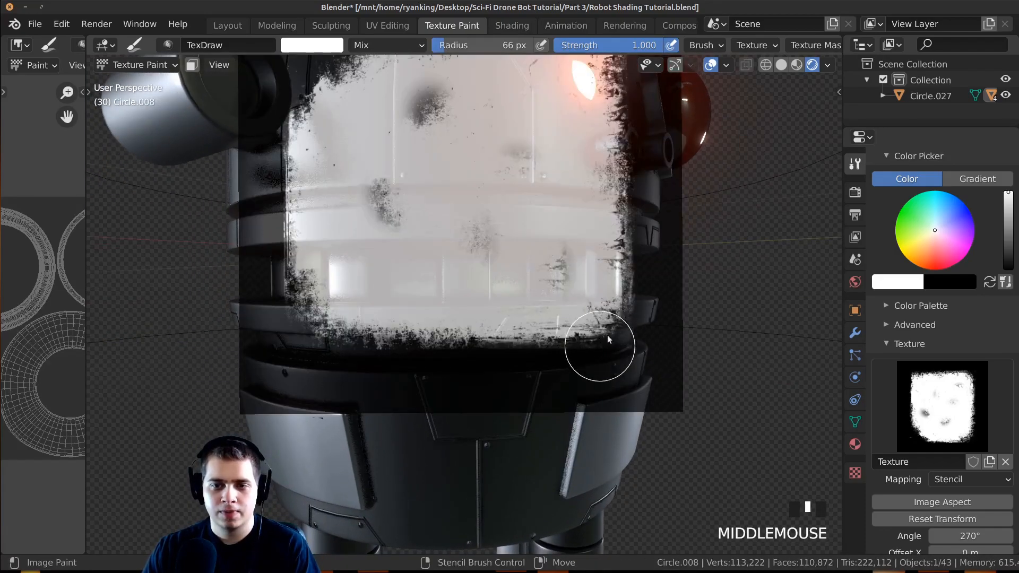
# Step: Try a grunge stroke on the upper band of the lower body and undo it
pyautogui.moveTo(578, 338)
pyautogui.mouseDown()
pyautogui.moveTo(403, 345)
pyautogui.moveTo(500, 347)
pyautogui.mouseUp()
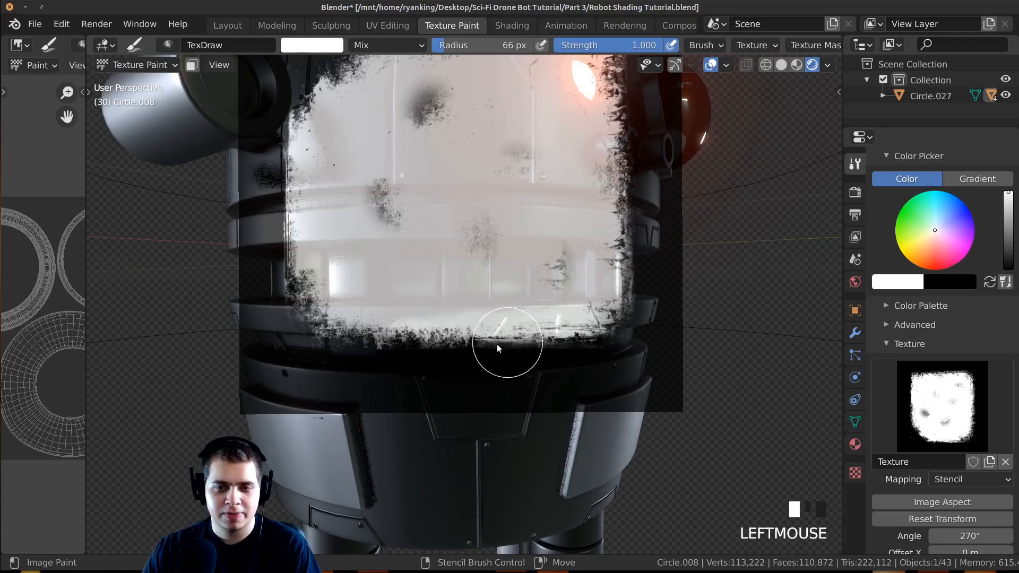
pyautogui.scroll(2, 651, 339)
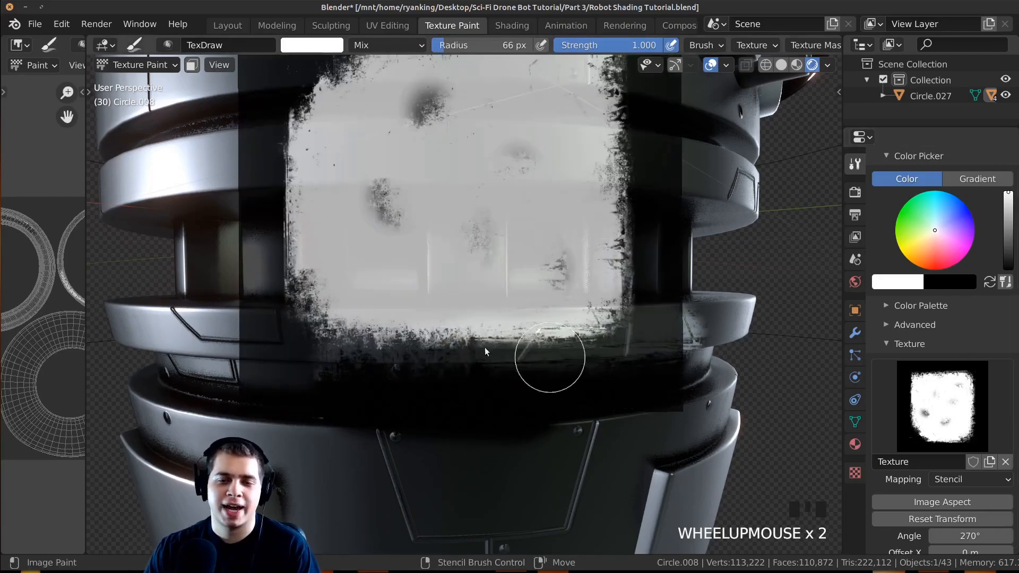
pyautogui.hotkey('ctrl', 'z')
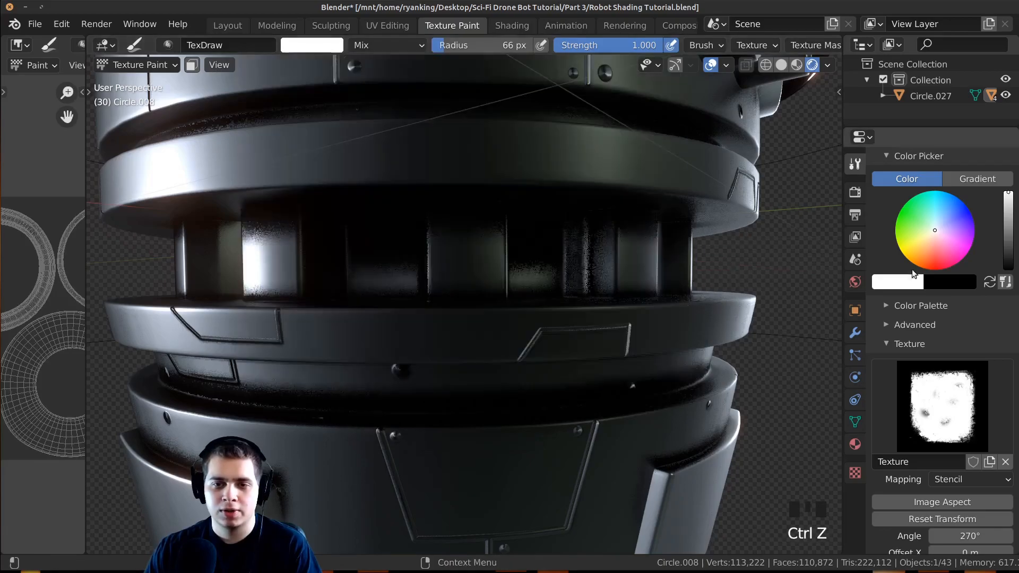
# Step: Set the TexDraw brush's blending mode to Darken
pyautogui.scroll(8, 926, 330)
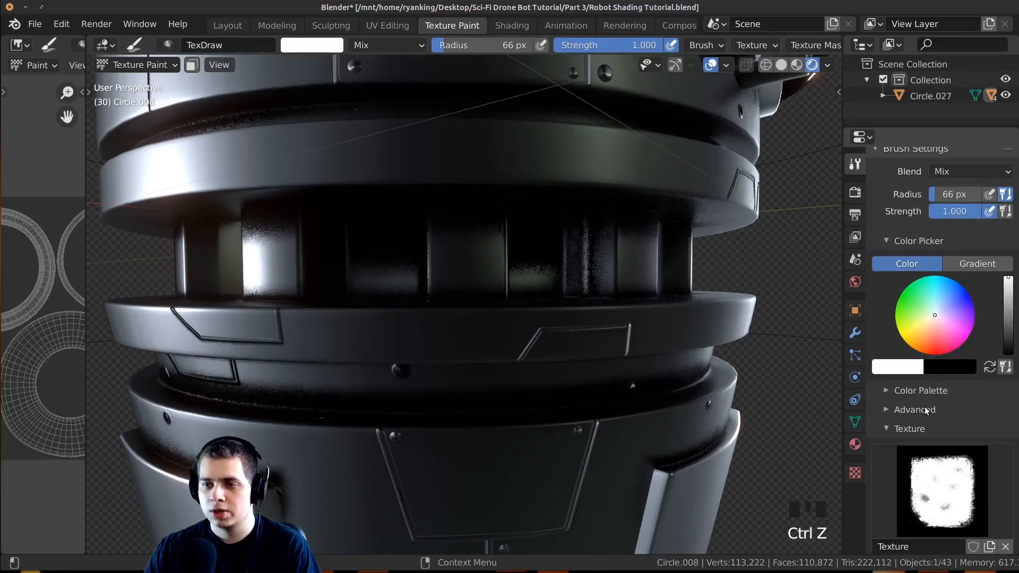
pyautogui.scroll(1, 897, 310)
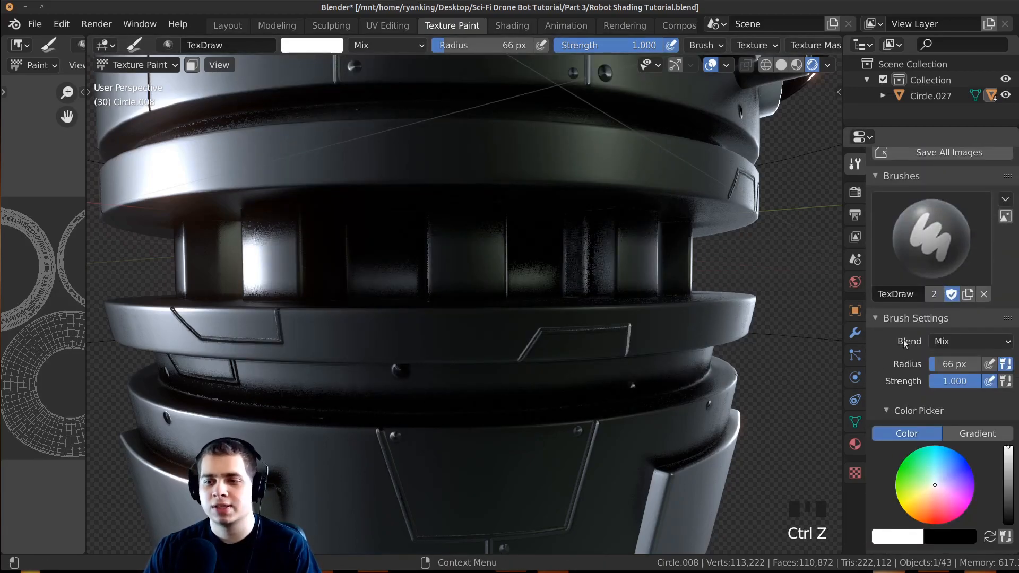
pyautogui.click(950, 342)
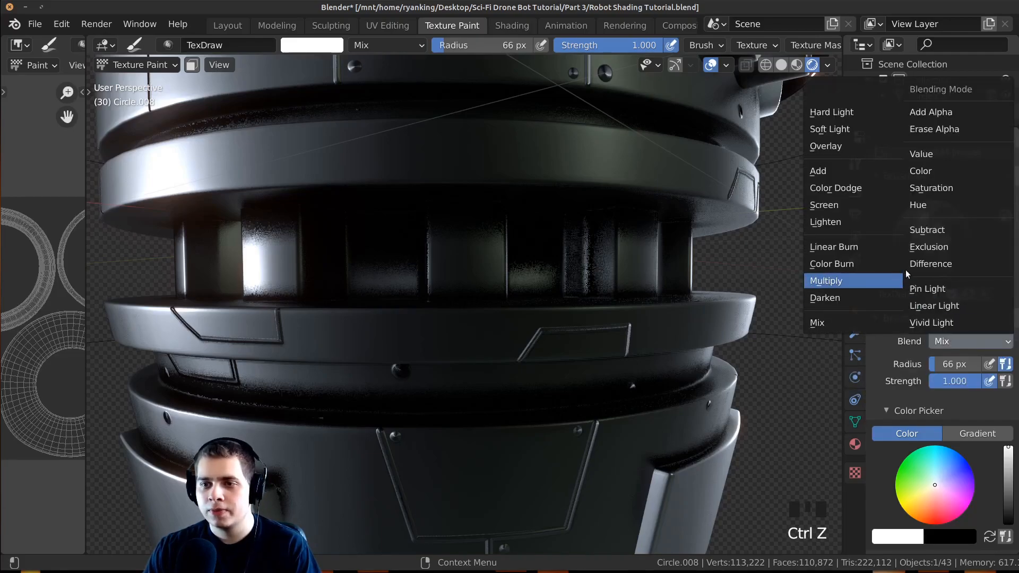
pyautogui.click(832, 299)
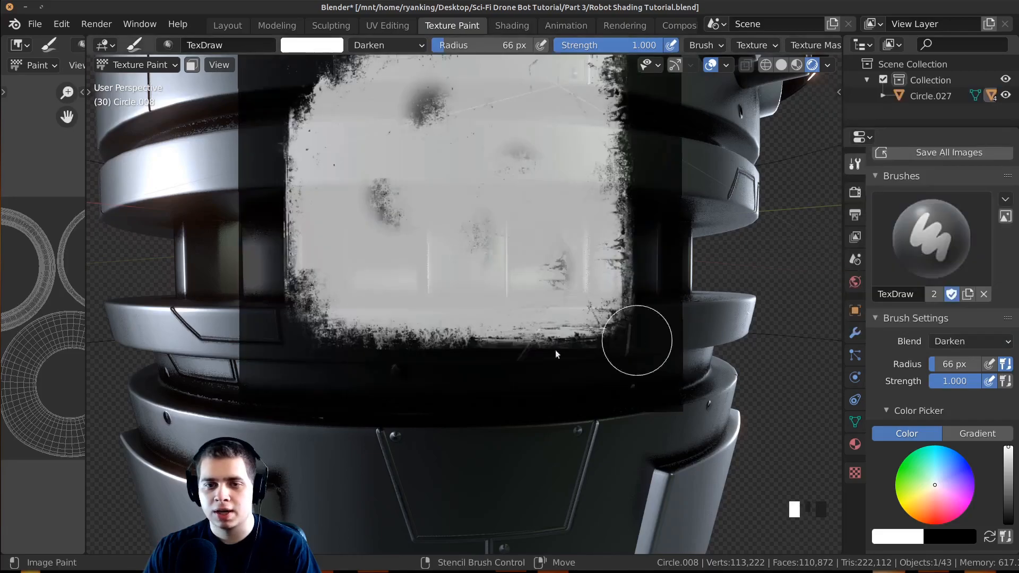
# Step: Set the brush radius to 86 px and paint dark grunge along the upper band of the lower body
pyautogui.press('f')
pyautogui.click(374, 361)
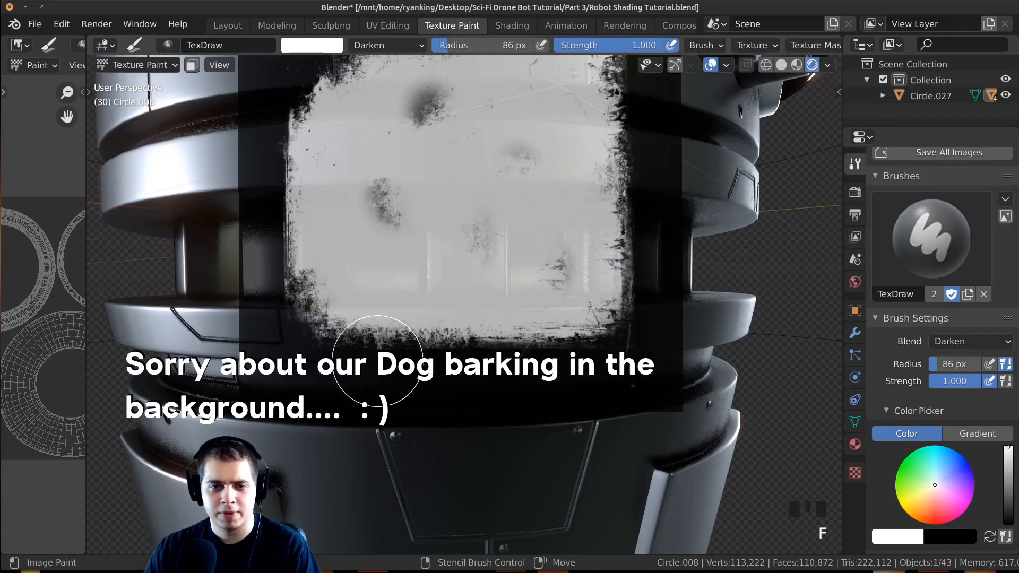
pyautogui.moveTo(340, 334); pyautogui.dragTo(807, 325)
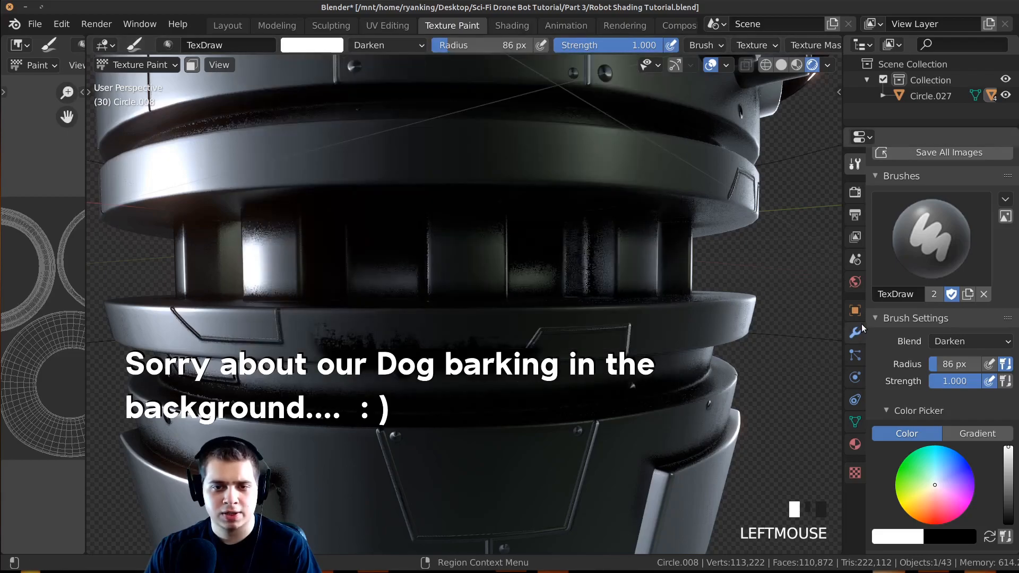
# Step: Widen the 3D viewport against the image editor to give the robot's lower body more room
pyautogui.moveTo(581, 331)
pyautogui.mouseDown(button='middle')
pyautogui.moveTo(563, 292)
pyautogui.moveTo(589, 355)
pyautogui.moveTo(472, 339)
pyautogui.moveTo(240, 349)
pyautogui.mouseUp(button='middle')
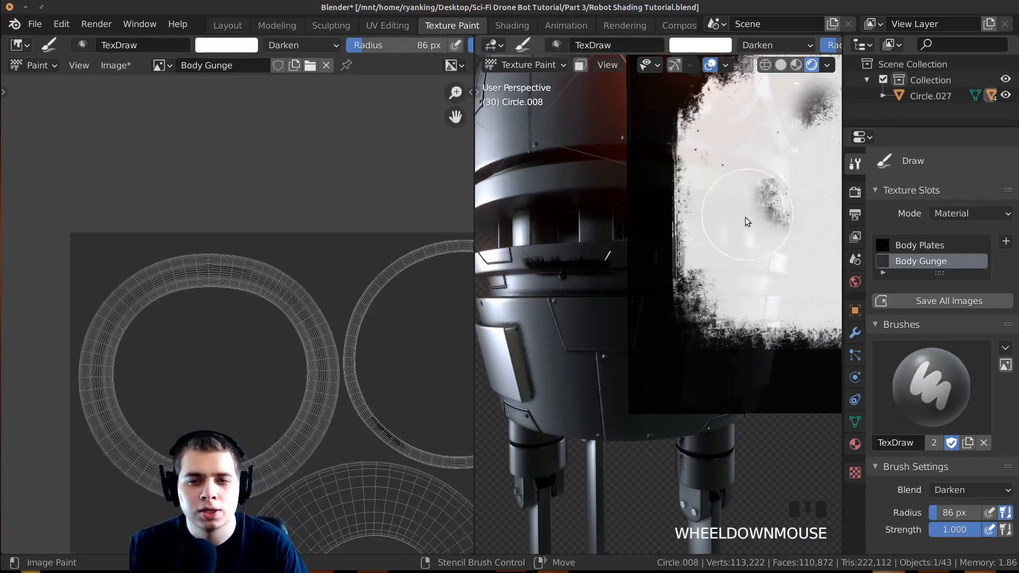
pyautogui.scroll(-4, 517, 269)
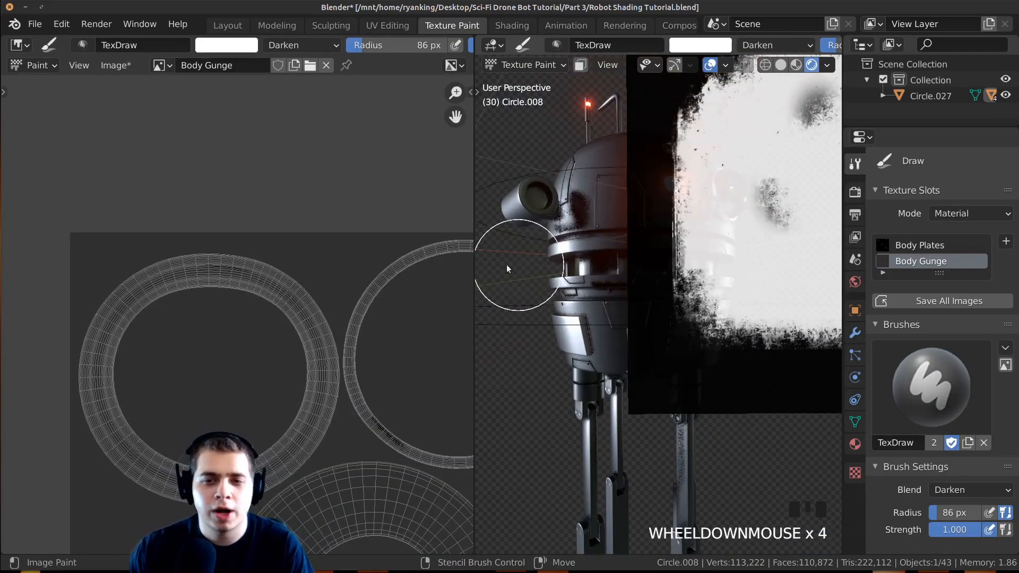
pyautogui.moveTo(472, 250); pyautogui.dragTo(204, 251)
pyautogui.scroll(3, 524, 323)
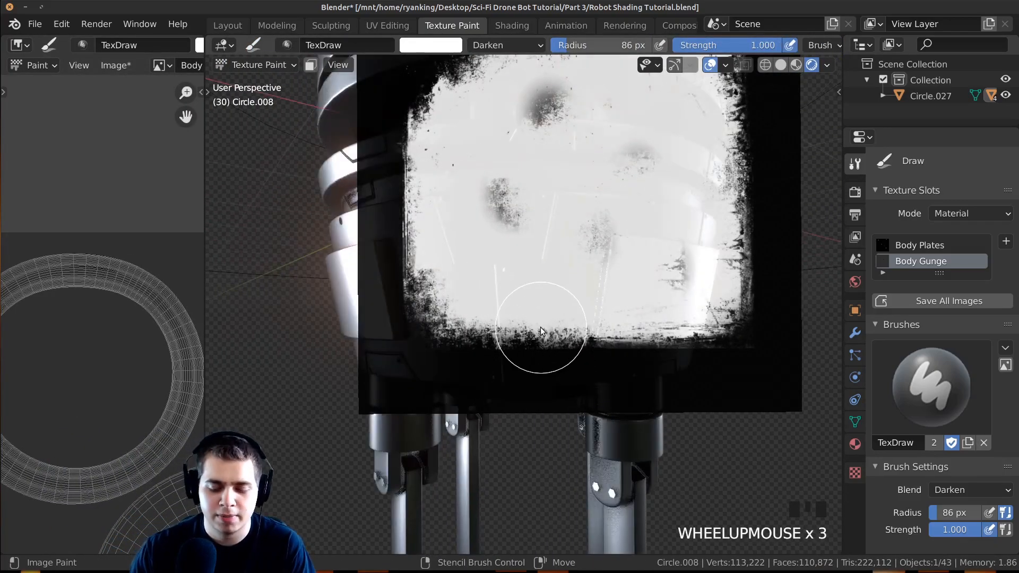
# Step: Reduce the brush radius to 57 px and paint grunge along the bottom edge of the lower body
pyautogui.press('f')
pyautogui.click(577, 332)
pyautogui.moveTo(579, 352)
pyautogui.mouseDown(button='middle')
pyautogui.moveTo(552, 331)
pyautogui.moveTo(594, 316)
pyautogui.moveTo(603, 323)
pyautogui.moveTo(593, 339)
pyautogui.mouseUp(button='middle')
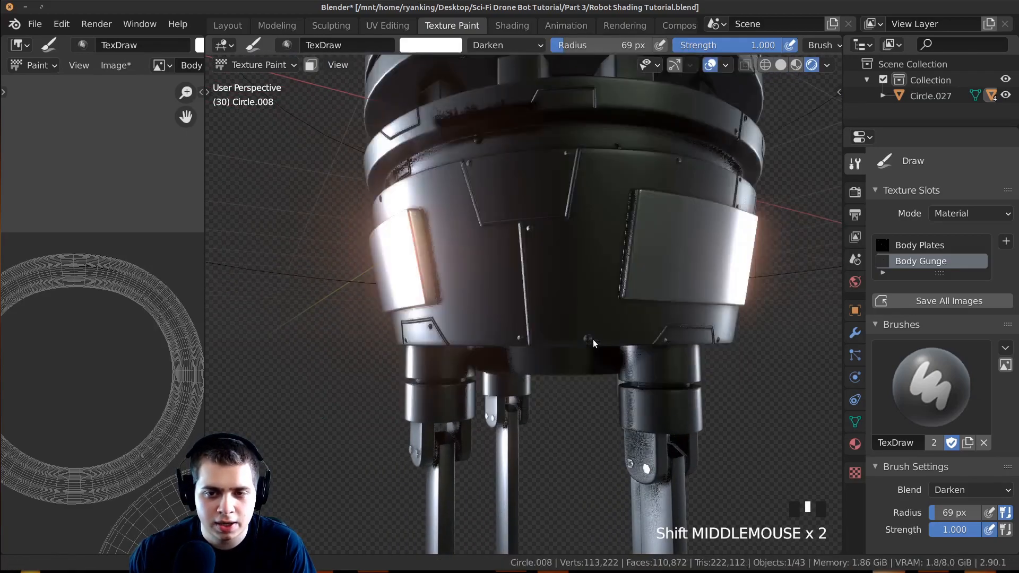
pyautogui.press('f')
pyautogui.click(556, 332)
pyautogui.moveTo(556, 333); pyautogui.dragTo(621, 333)
pyautogui.moveTo(640, 334)
pyautogui.mouseDown()
pyautogui.moveTo(695, 352)
pyautogui.moveTo(476, 384)
pyautogui.mouseUp()
pyautogui.moveTo(499, 486); pyautogui.dragTo(504, 521)
# Step: Continue the grunge strokes around the body's bottom edge toward the side beneath the next raised plate
pyautogui.moveTo(433, 337); pyautogui.dragTo(481, 331, button='middle')
pyautogui.moveTo(480, 331); pyautogui.dragTo(504, 335)
pyautogui.moveTo(501, 336); pyautogui.dragTo(540, 336, button='middle')
pyautogui.click(539, 336)
pyautogui.moveTo(536, 337); pyautogui.dragTo(447, 344)
pyautogui.moveTo(478, 340); pyautogui.dragTo(579, 337, button='middle')
pyautogui.moveTo(555, 340); pyautogui.dragTo(515, 341)
pyautogui.moveTo(507, 341); pyautogui.dragTo(471, 342)
pyautogui.moveTo(499, 336); pyautogui.dragTo(573, 327, button='middle')
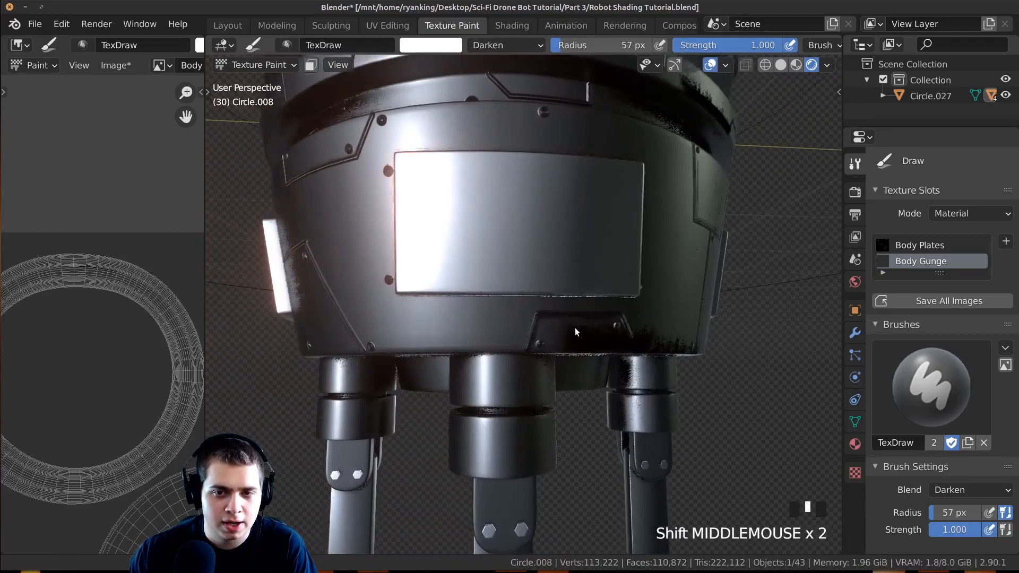
pyautogui.moveTo(536, 340); pyautogui.dragTo(523, 342)
pyautogui.keyDown('shift'); pyautogui.moveTo(524, 341); pyautogui.dragTo(534, 336, button='middle'); pyautogui.keyUp('shift')
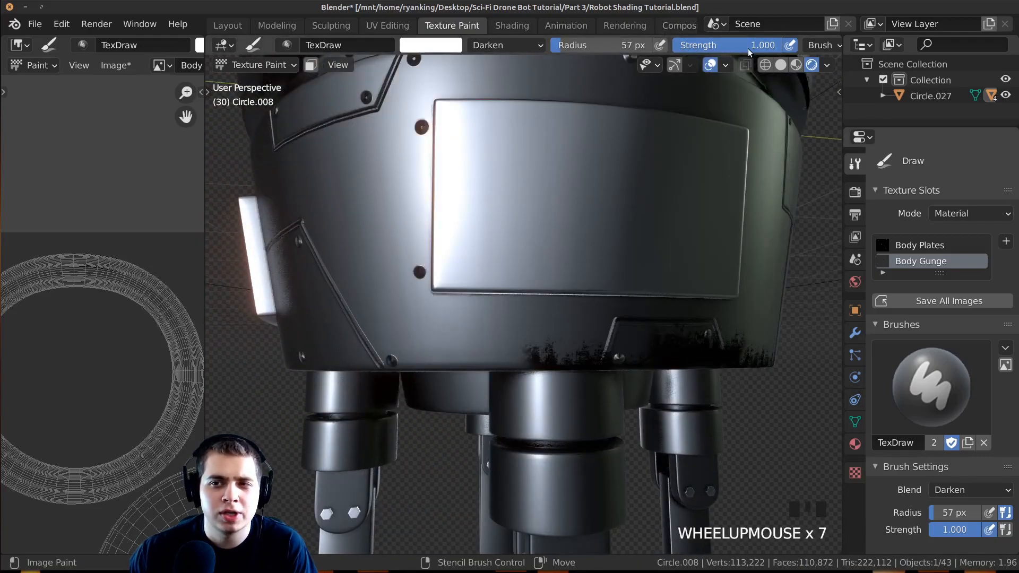
# Step: Lower the brush strength to 0.529
pyautogui.moveTo(752, 45); pyautogui.dragTo(751, 45)
pyautogui.keyDown('shift'); pyautogui.moveTo(540, 340); pyautogui.dragTo(593, 329, button='middle'); pyautogui.keyUp('shift')
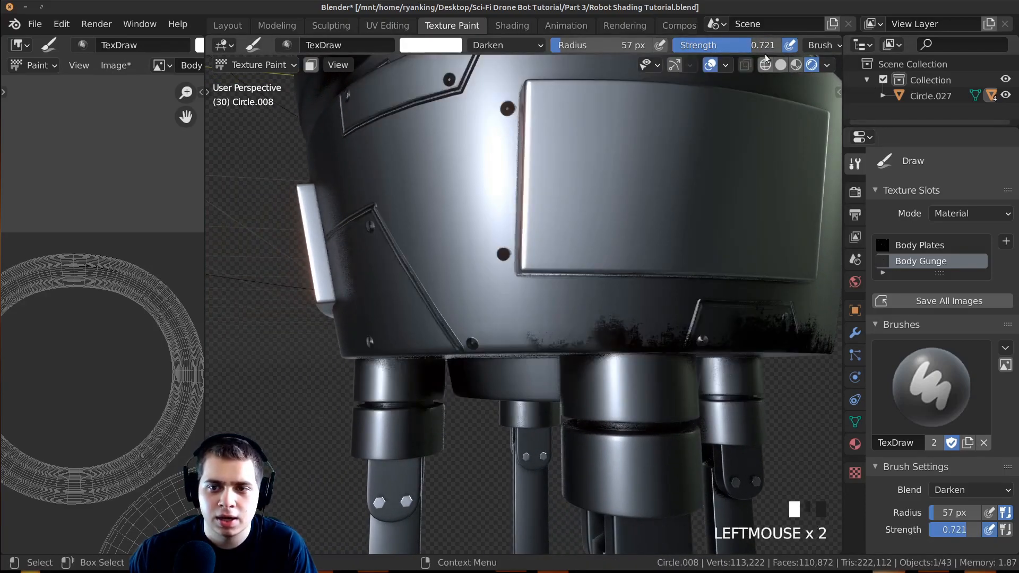
pyautogui.moveTo(752, 45); pyautogui.dragTo(743, 45)
# Step: Paint softer grunge around the remaining sides of the body's bottom edge with the weaker brush
pyautogui.moveTo(569, 339)
pyautogui.keyDown('shift'); pyautogui.mouseDown(button='middle')
pyautogui.moveTo(590, 337)
pyautogui.moveTo(540, 337)
pyautogui.moveTo(582, 328)
pyautogui.mouseUp(button='middle'); pyautogui.keyUp('shift')
pyautogui.click(574, 331)
pyautogui.keyDown('shift'); pyautogui.moveTo(582, 327); pyautogui.dragTo(589, 323, button='middle'); pyautogui.keyUp('shift')
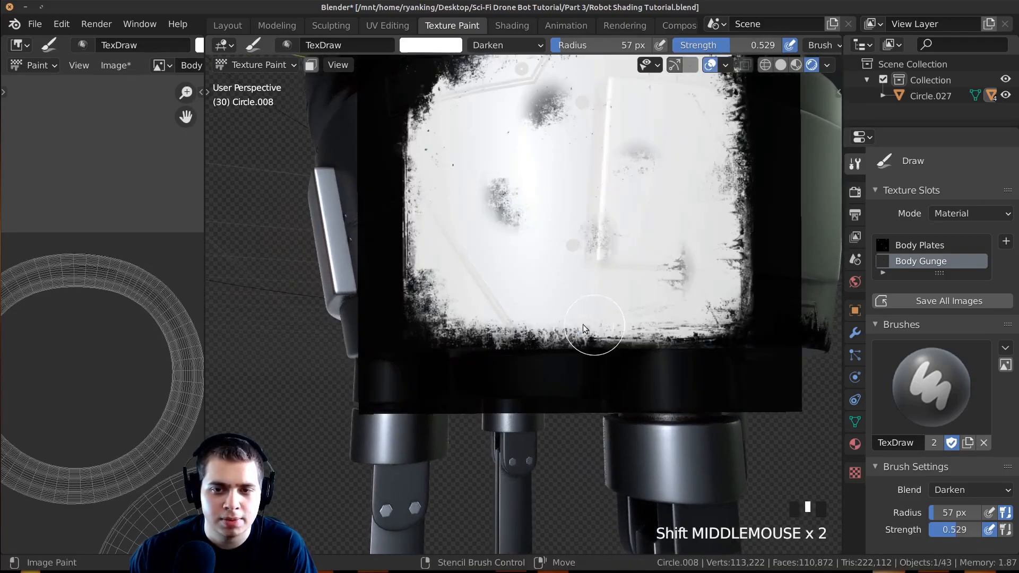
pyautogui.moveTo(534, 343); pyautogui.dragTo(548, 335)
pyautogui.moveTo(548, 334)
pyautogui.mouseDown(button='middle')
pyautogui.moveTo(594, 340)
pyautogui.moveTo(539, 319)
pyautogui.moveTo(518, 322)
pyautogui.moveTo(529, 323)
pyautogui.moveTo(526, 333)
pyautogui.moveTo(604, 326)
pyautogui.moveTo(543, 329)
pyautogui.mouseUp(button='middle')
pyautogui.click(598, 339)
pyautogui.moveTo(626, 342)
pyautogui.mouseDown(button='middle')
pyautogui.moveTo(576, 350)
pyautogui.moveTo(597, 336)
pyautogui.mouseUp(button='middle')
pyautogui.moveTo(605, 336); pyautogui.dragTo(649, 333)
pyautogui.click(668, 337)
pyautogui.moveTo(649, 333)
pyautogui.mouseDown(button='middle')
pyautogui.moveTo(664, 336)
pyautogui.moveTo(622, 338)
pyautogui.mouseUp(button='middle')
pyautogui.keyDown('shift'); pyautogui.moveTo(621, 337); pyautogui.dragTo(581, 338, button='middle'); pyautogui.keyUp('shift')
pyautogui.moveTo(546, 341); pyautogui.dragTo(532, 342)
pyautogui.moveTo(532, 342)
pyautogui.mouseDown(button='middle')
pyautogui.moveTo(657, 349)
pyautogui.moveTo(597, 339)
pyautogui.moveTo(622, 329)
pyautogui.mouseUp(button='middle')
pyautogui.moveTo(622, 329)
pyautogui.keyDown('shift'); pyautogui.mouseDown(button='middle')
pyautogui.moveTo(631, 378)
pyautogui.moveTo(786, 380)
pyautogui.mouseUp(button='middle'); pyautogui.keyUp('shift')
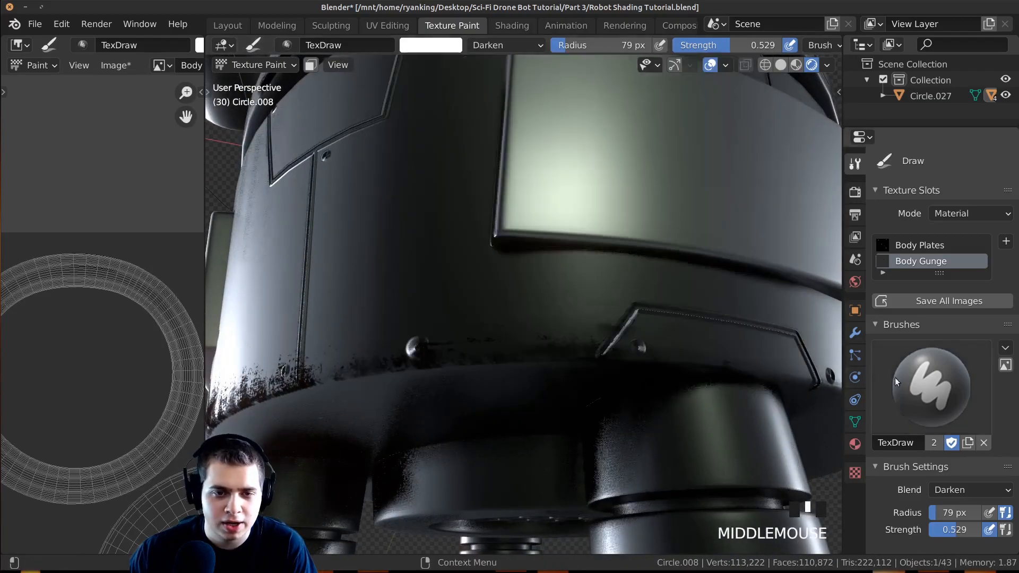
# Step: Examine the grunge around the body's bottom edge and underside from several angles
pyautogui.moveTo(690, 393)
pyautogui.mouseDown(button='middle')
pyautogui.moveTo(667, 410)
pyautogui.moveTo(685, 412)
pyautogui.mouseUp(button='middle')
pyautogui.keyDown('shift'); pyautogui.moveTo(685, 412); pyautogui.dragTo(619, 428, button='middle'); pyautogui.keyUp('shift')
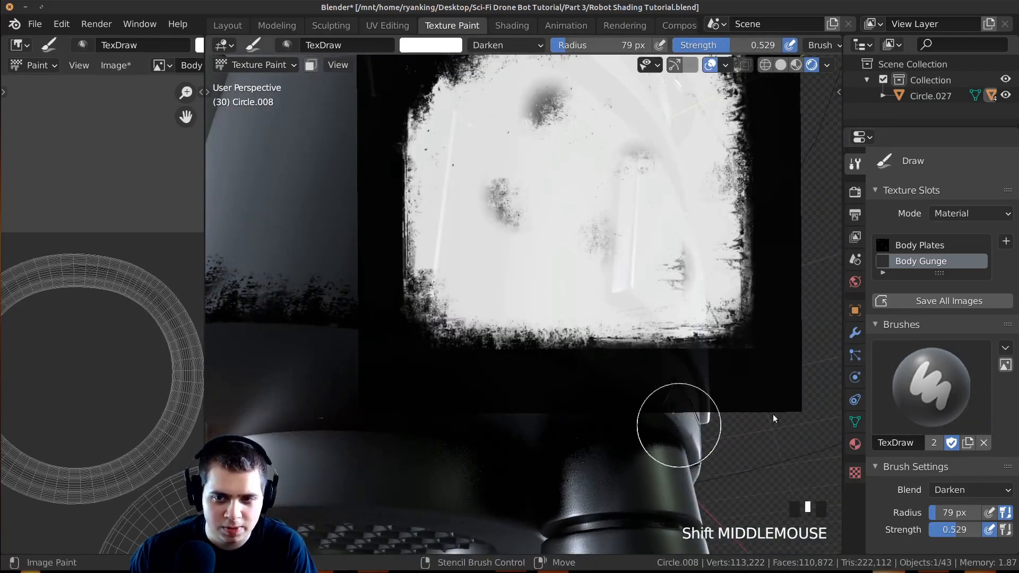
pyautogui.press('z')
pyautogui.click(785, 404)
pyautogui.moveTo(664, 297); pyautogui.dragTo(534, 341, button='middle')
pyautogui.moveTo(476, 309); pyautogui.dragTo(550, 321, button='middle')
pyautogui.press('z')
pyautogui.press('z')
pyautogui.moveTo(694, 298)
pyautogui.mouseDown(button='middle')
pyautogui.moveTo(660, 314)
pyautogui.moveTo(536, 325)
pyautogui.mouseUp(button='middle')
pyautogui.moveTo(536, 325)
pyautogui.keyDown('shift'); pyautogui.mouseDown(button='middle')
pyautogui.moveTo(559, 333)
pyautogui.moveTo(635, 322)
pyautogui.moveTo(623, 340)
pyautogui.mouseUp(button='middle'); pyautogui.keyUp('shift')
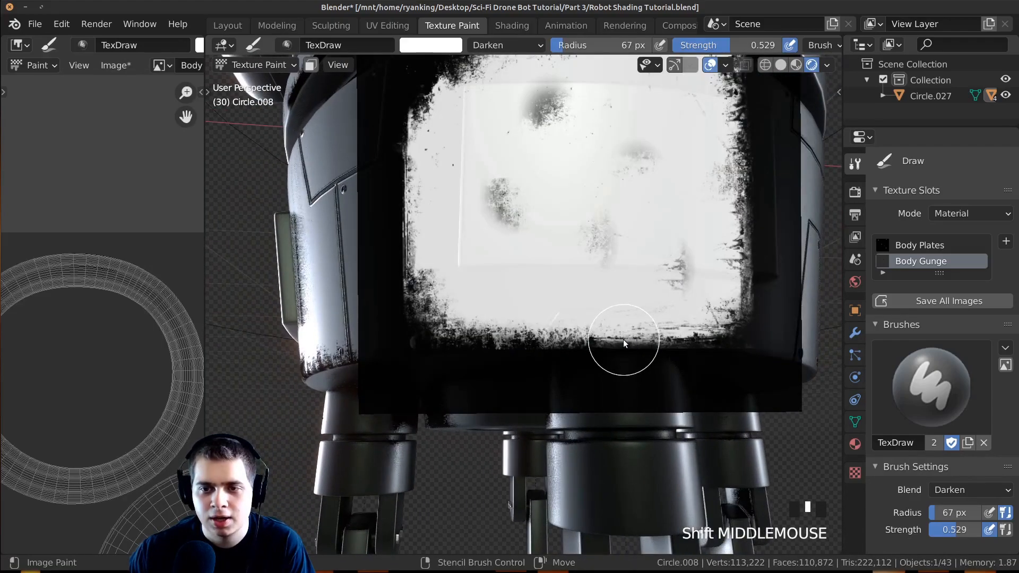
# Step: Rotate the stencil to a different grunge edge and paint along the body's bottom edge with a 60 px brush radius
pyautogui.keyDown('shift'); pyautogui.moveTo(738, 249); pyautogui.dragTo(527, 386, button='right'); pyautogui.keyUp('shift')
pyautogui.moveTo(517, 384)
pyautogui.mouseDown(button='middle')
pyautogui.moveTo(592, 372)
pyautogui.moveTo(613, 323)
pyautogui.moveTo(607, 345)
pyautogui.moveTo(609, 329)
pyautogui.moveTo(603, 338)
pyautogui.mouseUp(button='middle')
pyautogui.press('f')
pyautogui.click(614, 373)
pyautogui.scroll(-1, 613, 324)
pyautogui.scroll(1, 607, 342)
pyautogui.moveTo(563, 337); pyautogui.dragTo(602, 325)
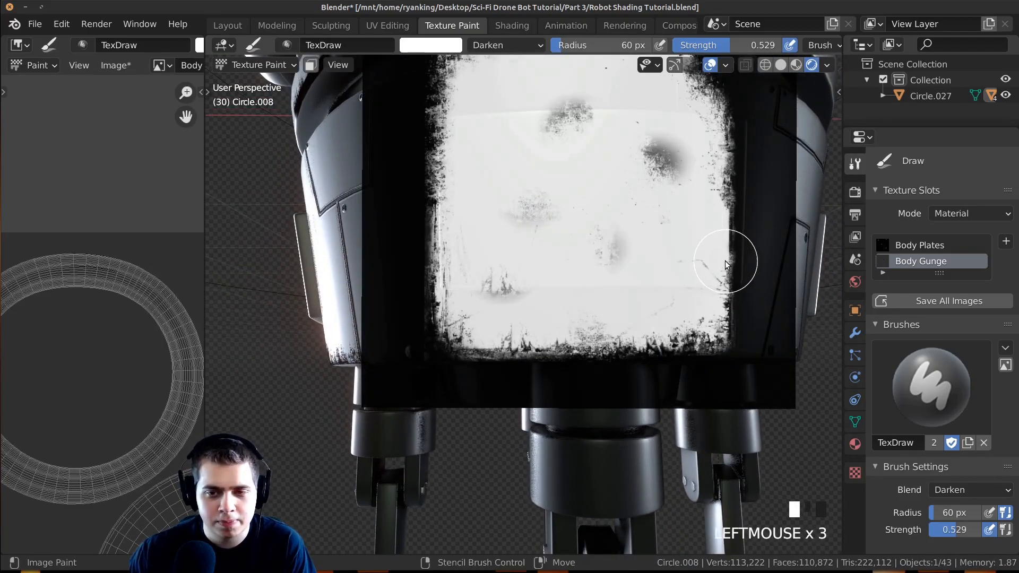
pyautogui.moveTo(719, 244)
pyautogui.keyDown('ctrl'); pyautogui.mouseDown(button='right')
pyautogui.moveTo(693, 315)
pyautogui.moveTo(680, 300)
pyautogui.moveTo(715, 238)
pyautogui.mouseUp(button='right'); pyautogui.keyUp('ctrl')
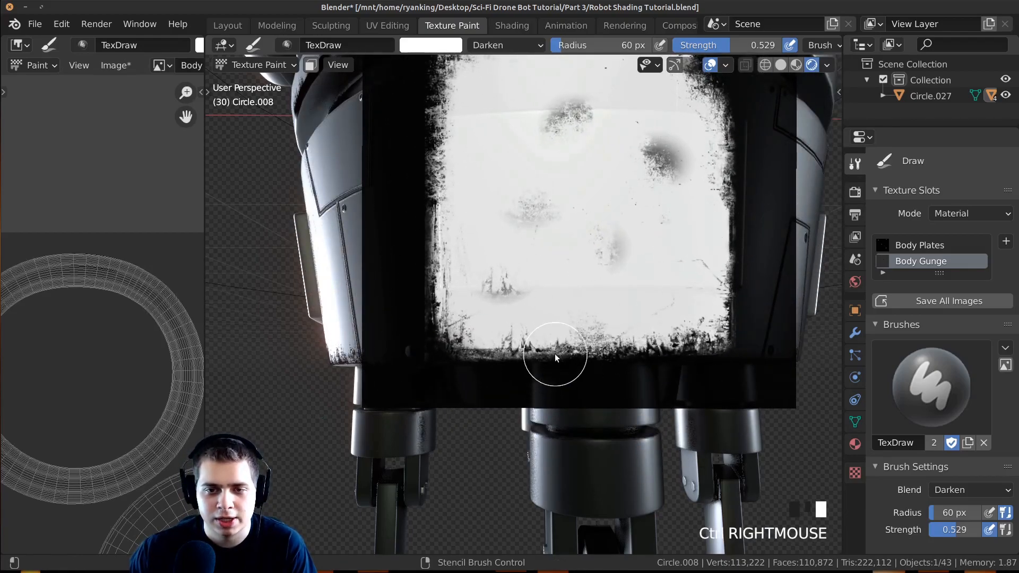
pyautogui.keyDown('shift'); pyautogui.moveTo(537, 350); pyautogui.dragTo(627, 338, button='middle'); pyautogui.keyUp('shift')
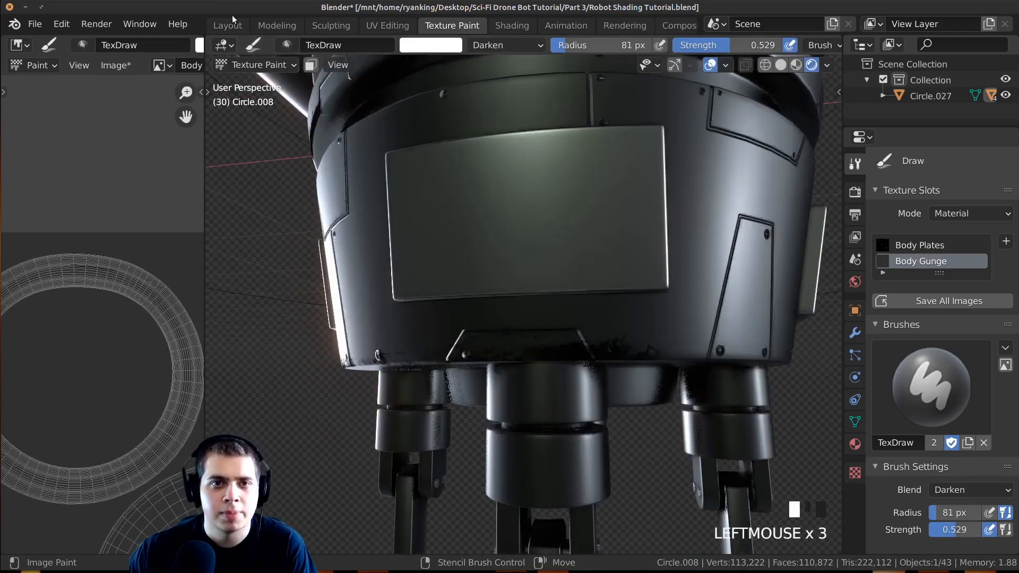
# Step: Switch to the Layout workspace and examine the painted grunge around the robot's lower body from different angles
pyautogui.click(231, 30)
pyautogui.moveTo(409, 278); pyautogui.dragTo(460, 285, button='middle')
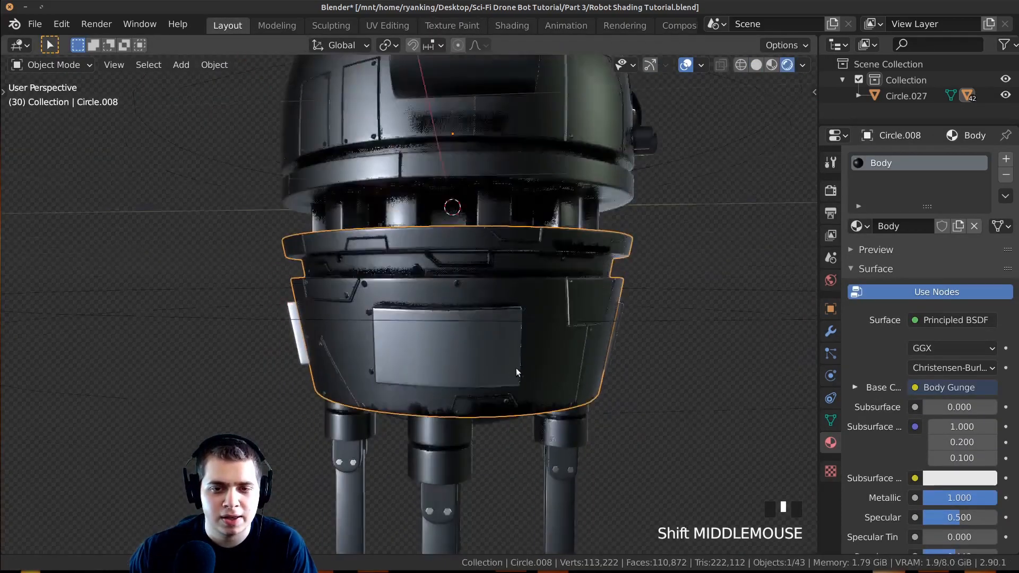
pyautogui.keyDown('shift'); pyautogui.moveTo(516, 368); pyautogui.dragTo(523, 314, button='middle'); pyautogui.keyUp('shift')
pyautogui.moveTo(523, 313); pyautogui.dragTo(319, 337, button='middle')
pyautogui.scroll(2, 562, 329)
pyautogui.keyDown('shift'); pyautogui.moveTo(318, 337); pyautogui.dragTo(611, 332, button='middle'); pyautogui.keyUp('shift')
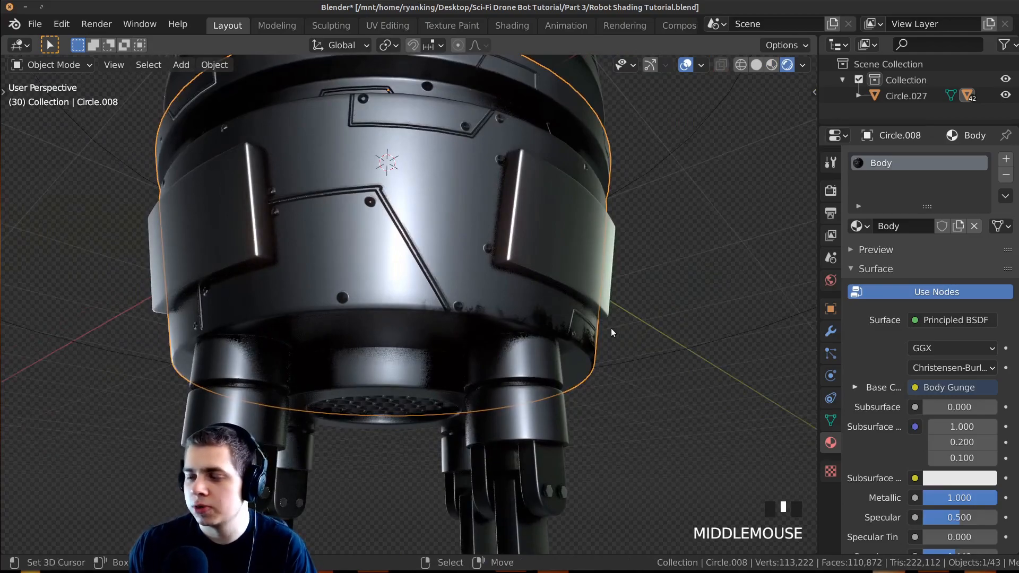
pyautogui.moveTo(596, 328); pyautogui.dragTo(412, 375, button='middle')
pyautogui.scroll(2, 499, 330)
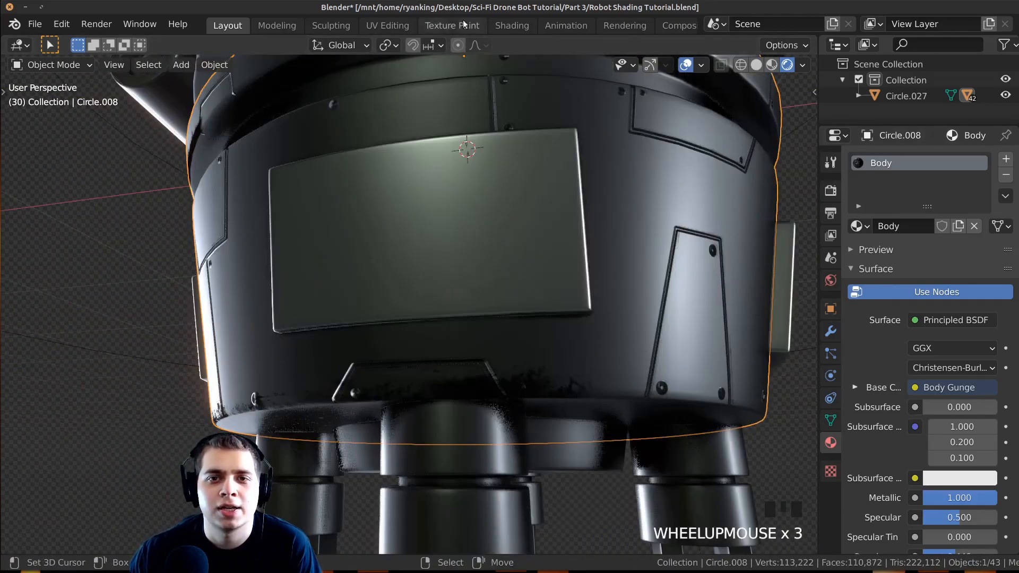
# Step: Return to the Texture Paint workspace and rotate the stencil to align another grunge edge with the body's bottom edge
pyautogui.click(463, 25)
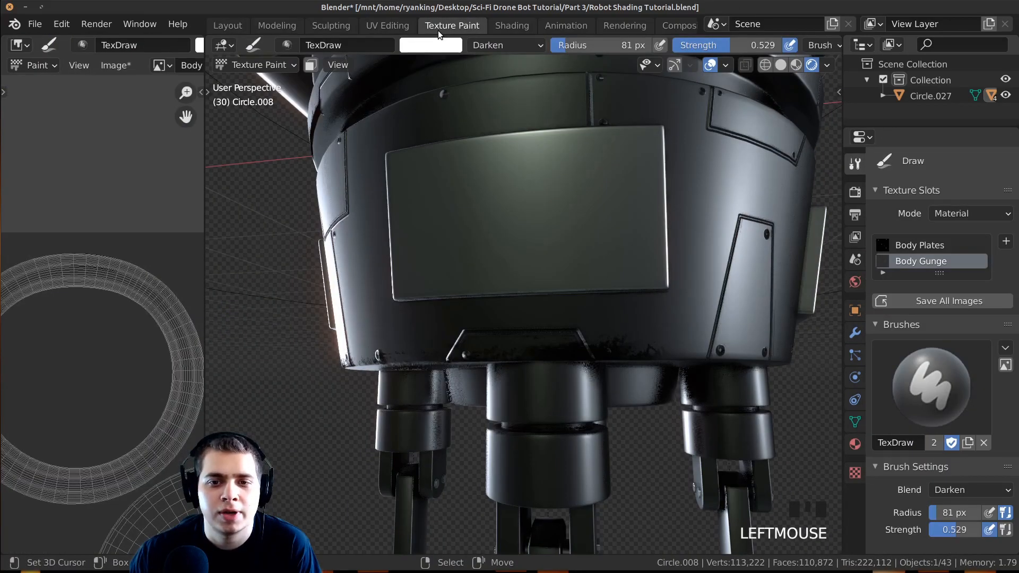
pyautogui.moveTo(640, 332)
pyautogui.keyDown('shift'); pyautogui.mouseDown(button='middle')
pyautogui.moveTo(605, 334)
pyautogui.moveTo(696, 259)
pyautogui.mouseUp(button='middle'); pyautogui.keyUp('shift')
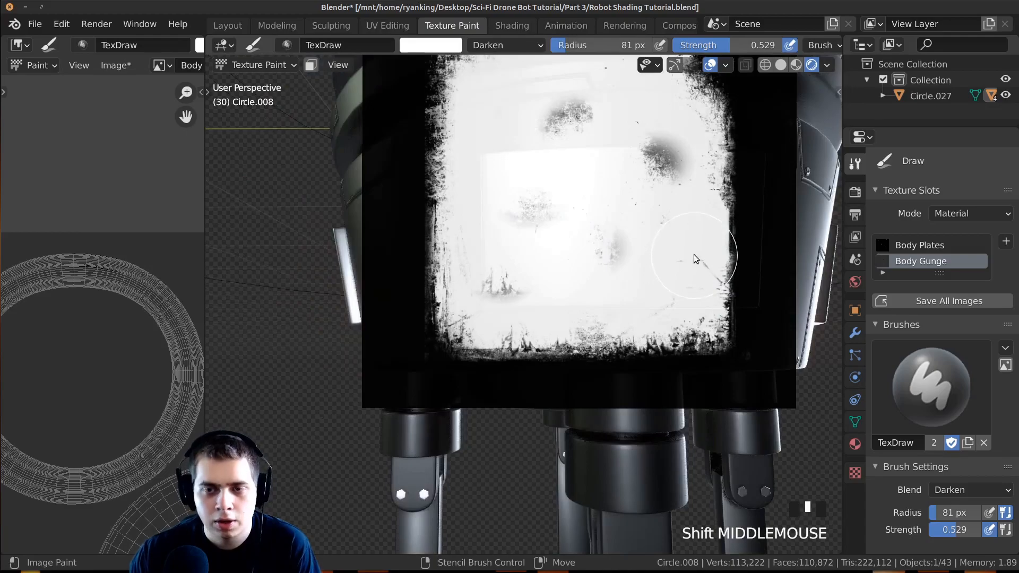
pyautogui.keyDown('ctrl'); pyautogui.moveTo(706, 209); pyautogui.dragTo(474, 196, button='right'); pyautogui.keyUp('ctrl')
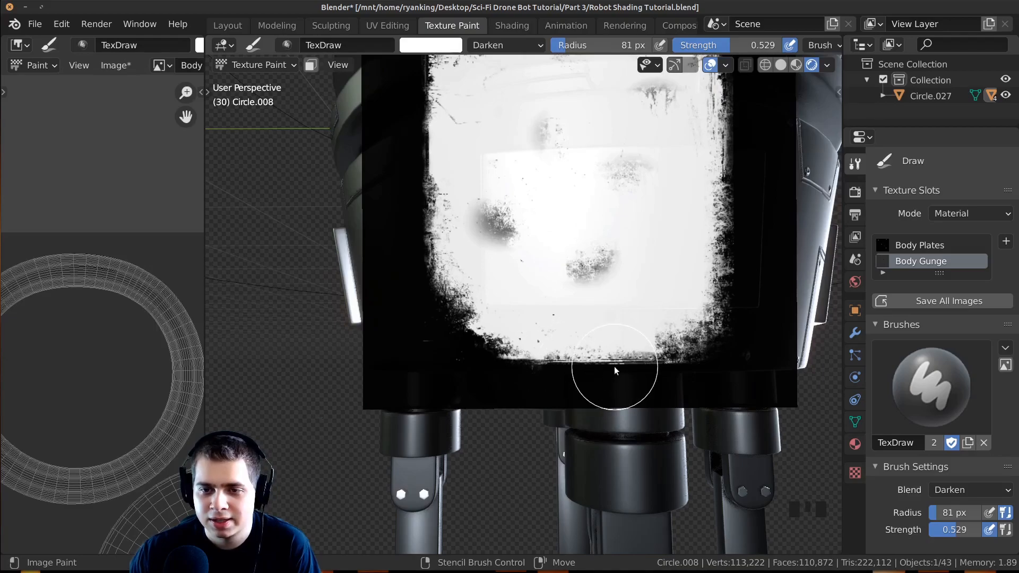
# Step: Set the brush radius to 78 px and paint more dark grunge along the body's bottom edge
pyautogui.press('f')
pyautogui.click(595, 364)
pyautogui.keyDown('shift'); pyautogui.moveTo(602, 364); pyautogui.dragTo(555, 355, button='middle'); pyautogui.keyUp('shift')
pyautogui.scroll(-1, 560, 354)
pyautogui.keyDown('shift'); pyautogui.moveTo(555, 355); pyautogui.dragTo(559, 361, button='middle'); pyautogui.keyUp('shift')
pyautogui.click(537, 352)
pyautogui.click(589, 354)
pyautogui.click(663, 356)
pyautogui.keyDown('shift'); pyautogui.moveTo(656, 347); pyautogui.dragTo(657, 347, button='middle'); pyautogui.keyUp('shift')
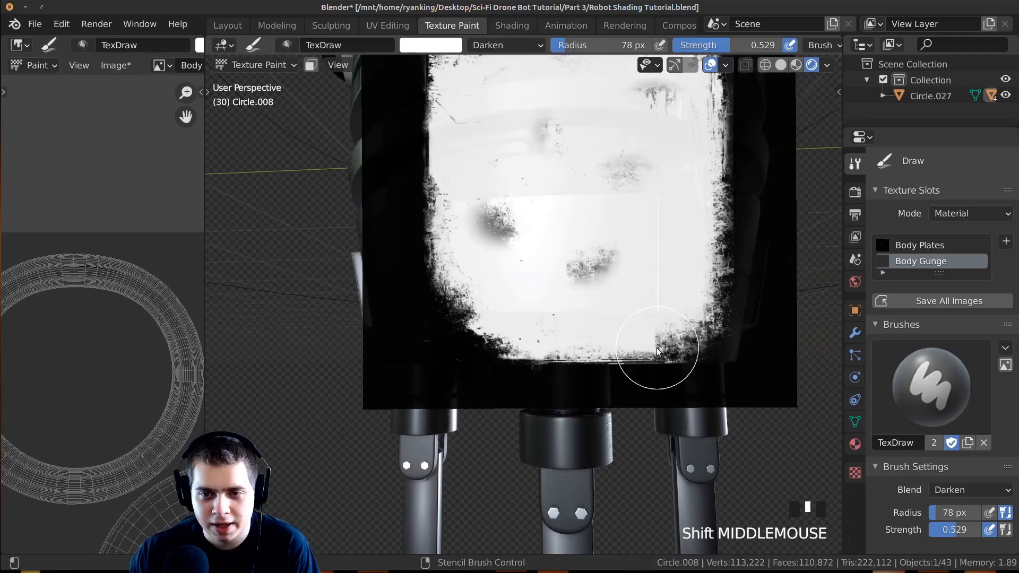
# Step: Rotate the stencil to other grunge edges and paint along further sections of the body's bottom edge with a brush radius of about 65 to 74 px
pyautogui.moveTo(494, 350)
pyautogui.keyDown('ctrl'); pyautogui.mouseDown(button='right')
pyautogui.moveTo(740, 230)
pyautogui.moveTo(633, 395)
pyautogui.moveTo(584, 400)
pyautogui.moveTo(420, 265)
pyautogui.moveTo(451, 276)
pyautogui.moveTo(573, 98)
pyautogui.moveTo(585, 101)
pyautogui.moveTo(565, 109)
pyautogui.moveTo(585, 110)
pyautogui.mouseUp(button='right'); pyautogui.keyUp('ctrl')
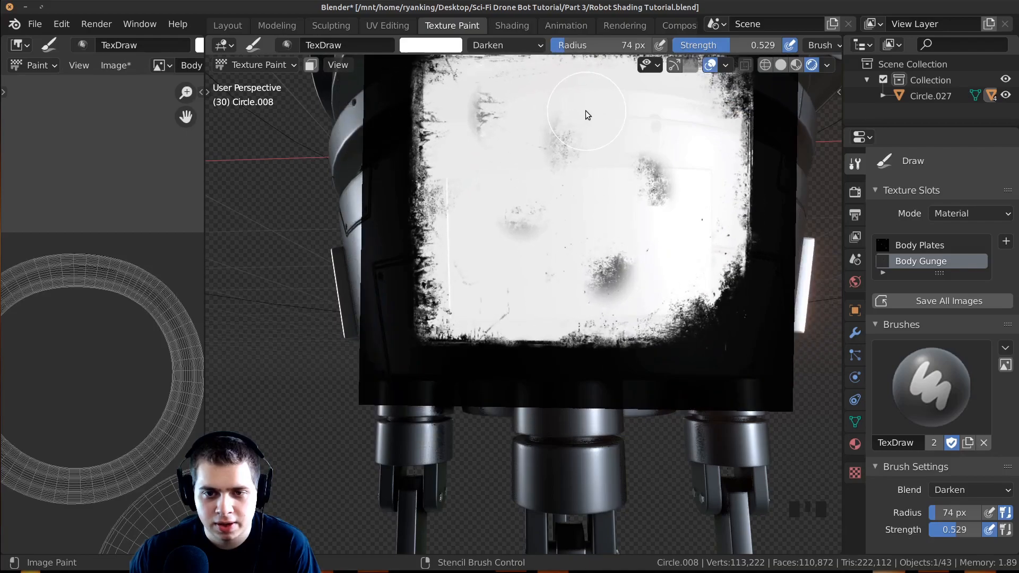
pyautogui.moveTo(584, 110); pyautogui.dragTo(651, 284, button='middle')
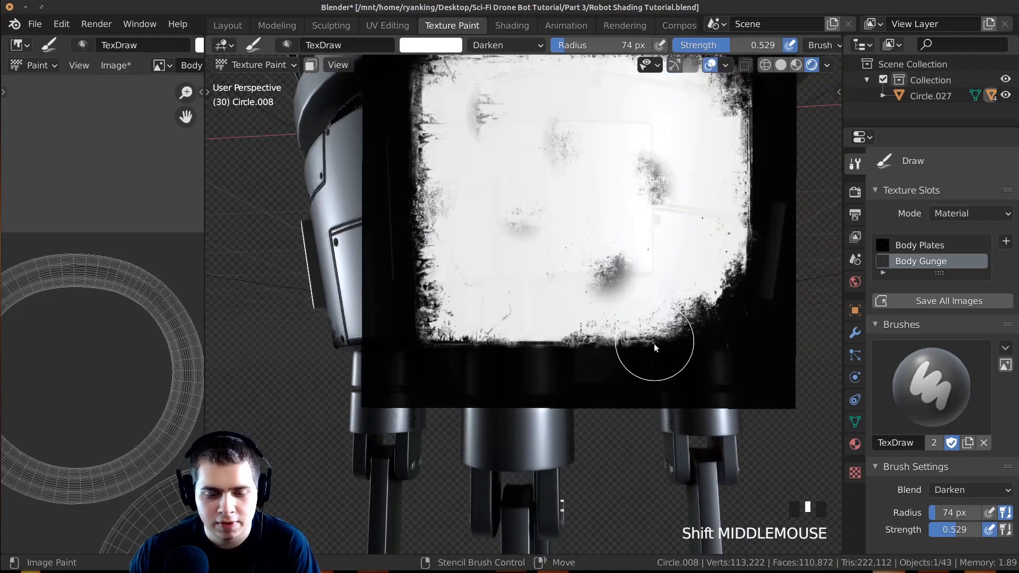
pyautogui.moveTo(639, 345); pyautogui.dragTo(638, 343, button='middle')
pyautogui.doubleClick(567, 328)
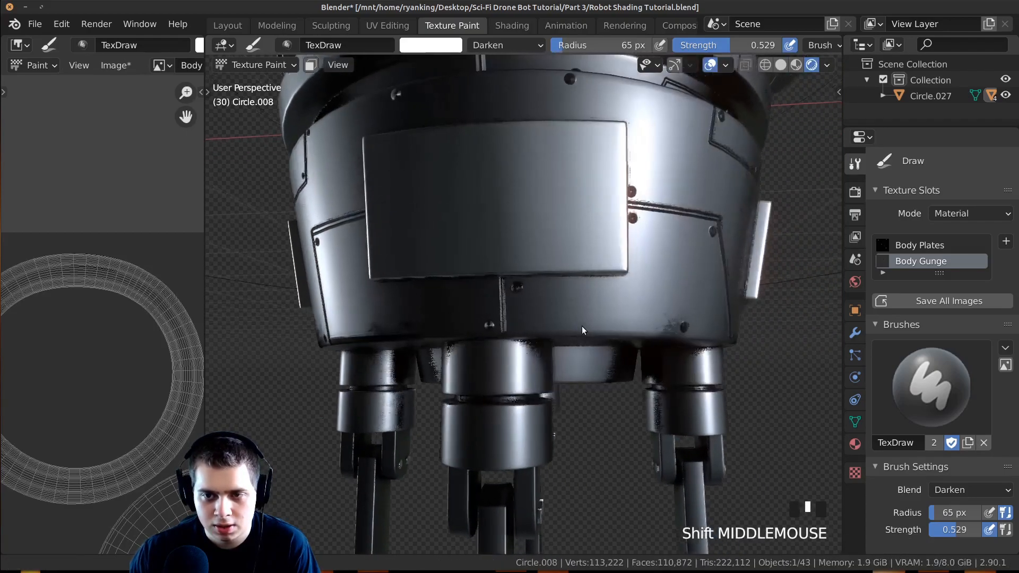
pyautogui.keyDown('shift'); pyautogui.moveTo(582, 326); pyautogui.dragTo(590, 327, button='middle'); pyautogui.keyUp('shift')
pyautogui.moveTo(632, 332)
pyautogui.mouseDown(button='middle')
pyautogui.moveTo(617, 331)
pyautogui.moveTo(631, 344)
pyautogui.mouseUp(button='middle')
pyautogui.keyDown('shift'); pyautogui.moveTo(525, 336); pyautogui.dragTo(630, 353, button='middle'); pyautogui.keyUp('shift')
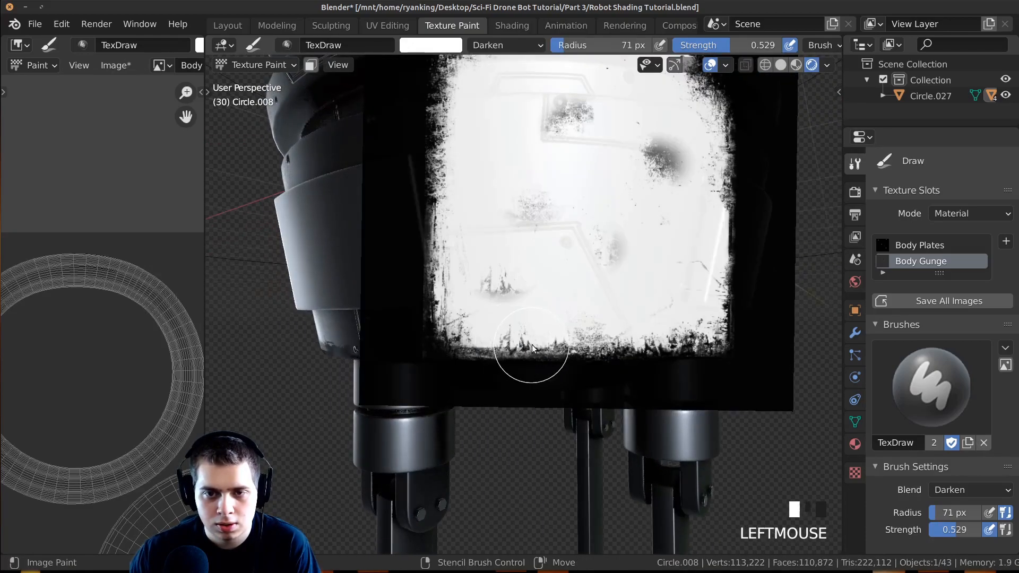
# Step: Move the stencil down and align its top grunge edge with the ring above the lower body
pyautogui.moveTo(532, 345); pyautogui.dragTo(499, 322, button='middle')
pyautogui.keyDown('shift'); pyautogui.moveTo(543, 314); pyautogui.dragTo(564, 350, button='middle'); pyautogui.keyUp('shift')
pyautogui.moveTo(572, 313); pyautogui.dragTo(619, 301, button='middle')
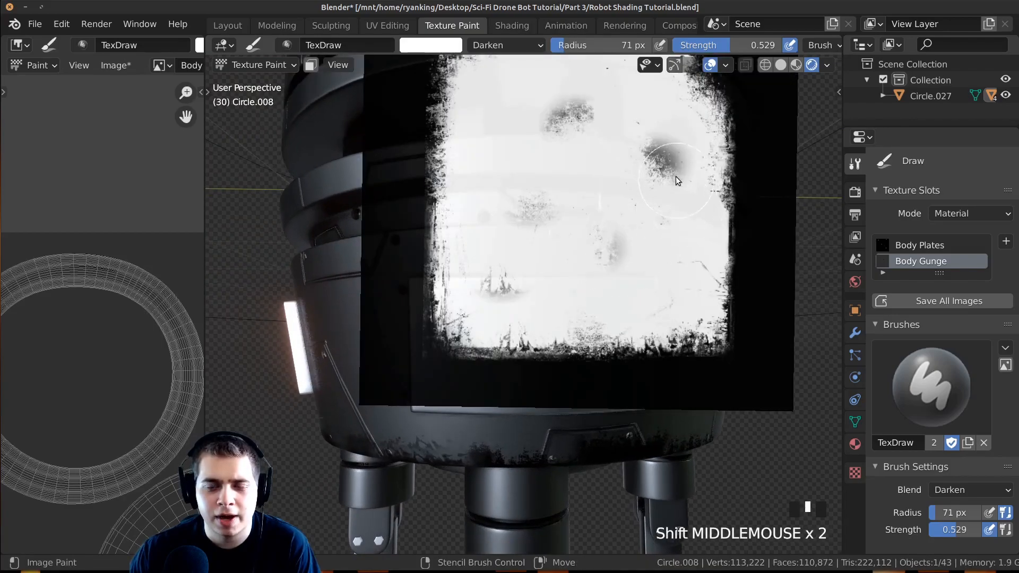
pyautogui.keyDown('shift'); pyautogui.moveTo(676, 179); pyautogui.dragTo(671, 176, button='middle'); pyautogui.keyUp('shift')
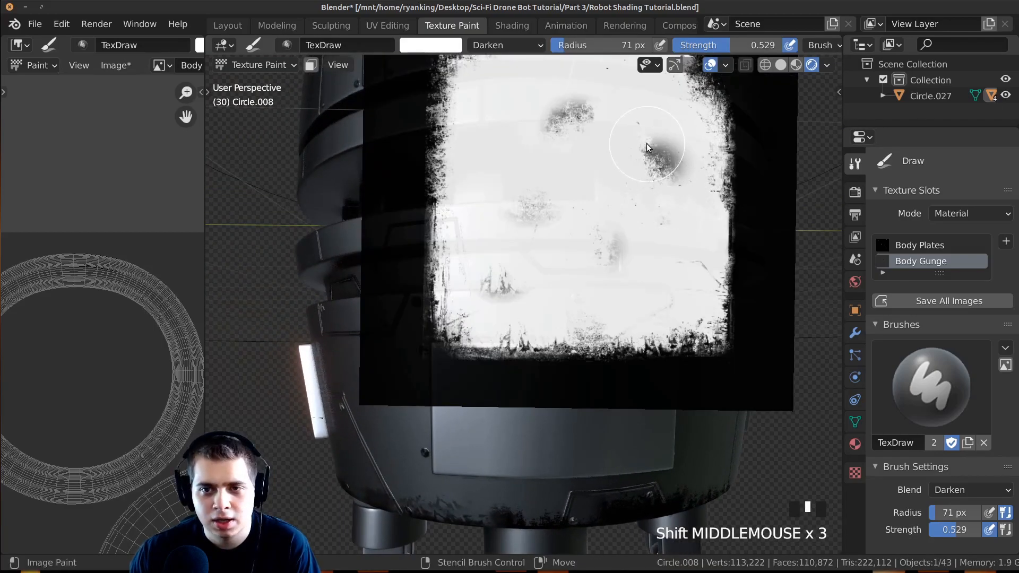
pyautogui.moveTo(651, 144); pyautogui.dragTo(640, 296, button='right')
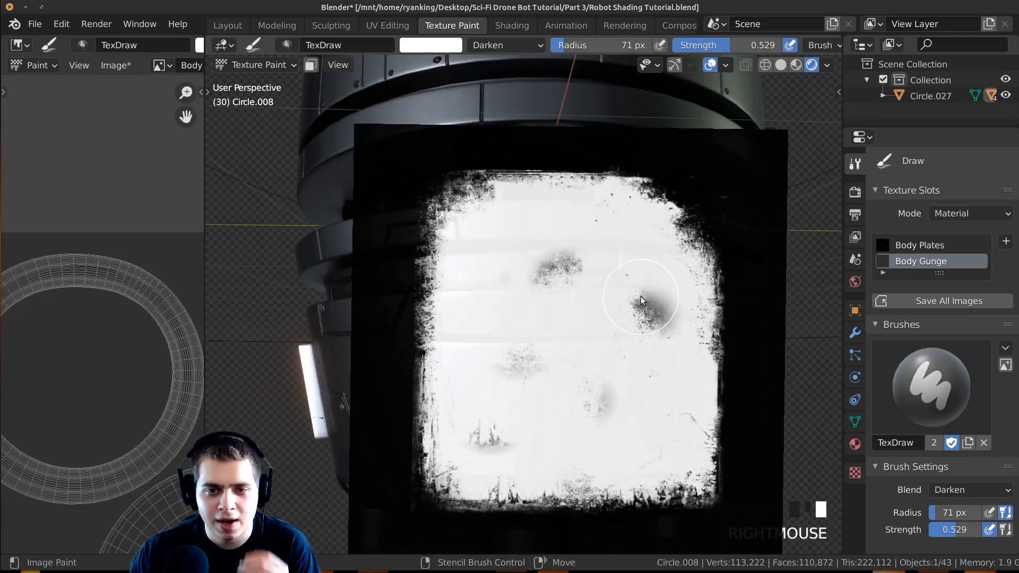
pyautogui.keyDown('ctrl'); pyautogui.moveTo(681, 266); pyautogui.dragTo(601, 384, button='right'); pyautogui.keyUp('ctrl')
# Step: Set the brush radius to 91 px and paint dark grunge around the ring above the lower body
pyautogui.keyDown('shift'); pyautogui.moveTo(601, 384); pyautogui.dragTo(582, 232, button='middle'); pyautogui.keyUp('shift')
pyautogui.moveTo(583, 232)
pyautogui.keyDown('shift'); pyautogui.mouseDown(button='middle')
pyautogui.moveTo(579, 274)
pyautogui.moveTo(571, 227)
pyautogui.moveTo(579, 210)
pyautogui.mouseUp(button='middle'); pyautogui.keyUp('shift')
pyautogui.press('f')
pyautogui.click(595, 225)
pyautogui.press('f')
pyautogui.click(581, 218)
pyautogui.moveTo(581, 207)
pyautogui.mouseDown()
pyautogui.moveTo(600, 206)
pyautogui.moveTo(616, 226)
pyautogui.mouseUp()
pyautogui.moveTo(622, 236); pyautogui.dragTo(613, 237, button='middle')
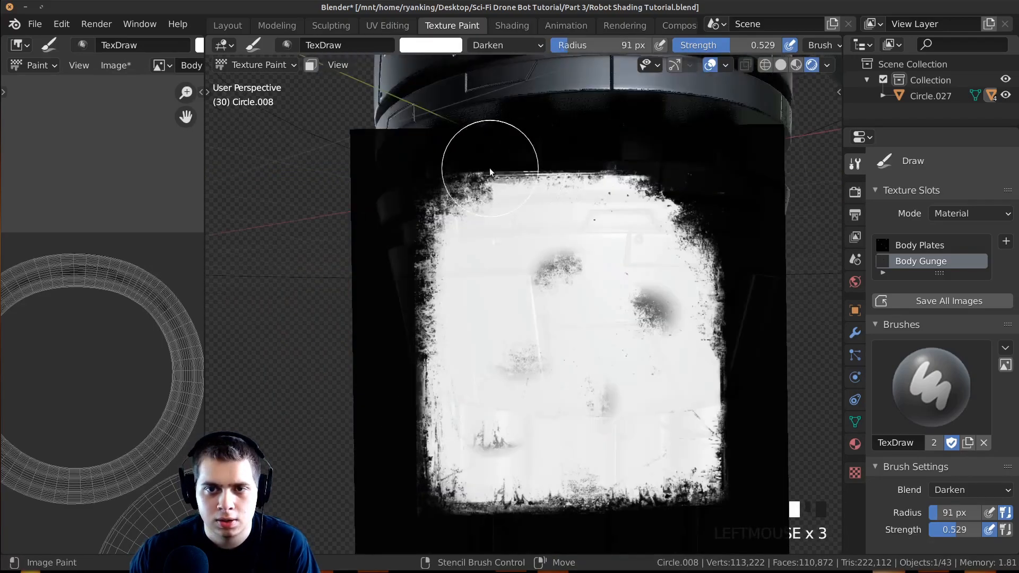
pyautogui.moveTo(489, 176)
pyautogui.mouseDown(button='middle')
pyautogui.moveTo(558, 180)
pyautogui.moveTo(538, 189)
pyautogui.moveTo(599, 188)
pyautogui.mouseUp(button='middle')
pyautogui.keyDown('shift'); pyautogui.moveTo(598, 188); pyautogui.dragTo(576, 174, button='middle'); pyautogui.keyUp('shift')
pyautogui.moveTo(563, 174); pyautogui.dragTo(497, 175)
pyautogui.moveTo(499, 177); pyautogui.dragTo(574, 190, button='middle')
pyautogui.keyDown('shift'); pyautogui.moveTo(575, 190); pyautogui.dragTo(575, 187, button='middle'); pyautogui.keyUp('shift')
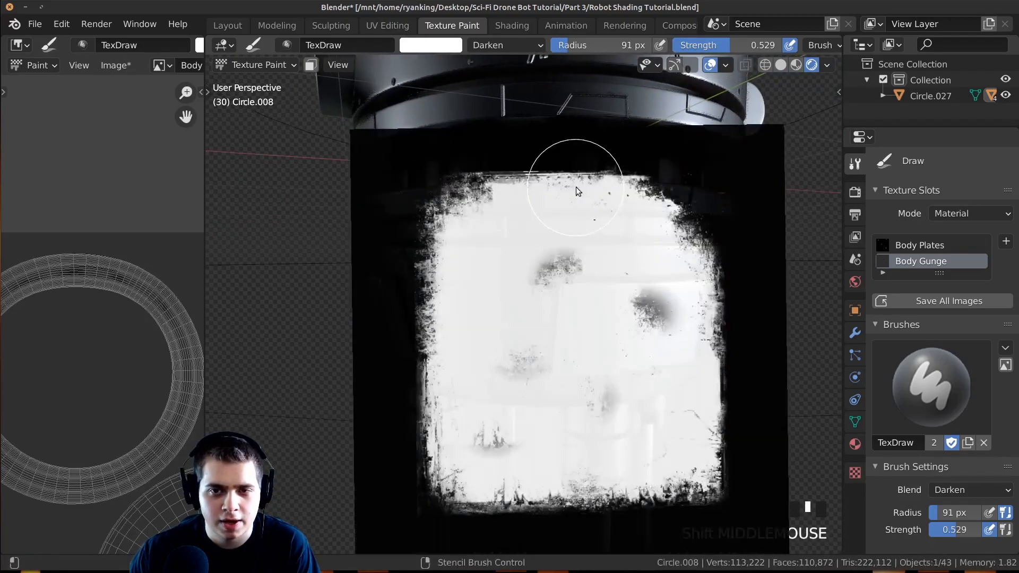
# Step: Rotate and resize the stencil to use its grunge corner, and paint around the ring with an 82 px brush radius
pyautogui.moveTo(644, 207)
pyautogui.keyDown('shift'); pyautogui.mouseDown(button='right')
pyautogui.moveTo(678, 234)
pyautogui.moveTo(685, 291)
pyautogui.mouseUp(button='right'); pyautogui.keyUp('shift')
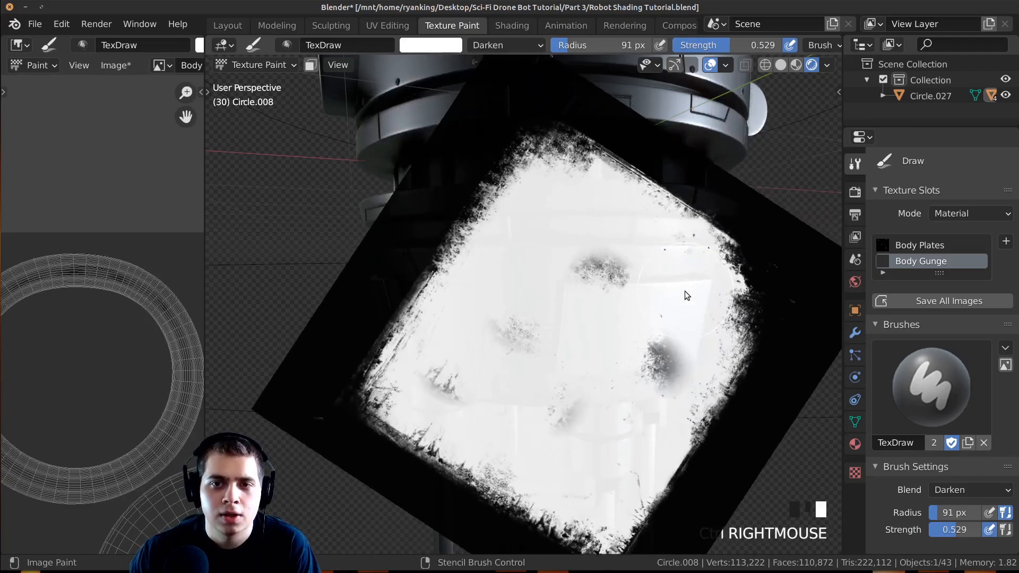
pyautogui.keyDown('shift'); pyautogui.moveTo(590, 186); pyautogui.dragTo(585, 213, button='right'); pyautogui.keyUp('shift')
pyautogui.click(552, 172)
pyautogui.scroll(-1, 555, 185)
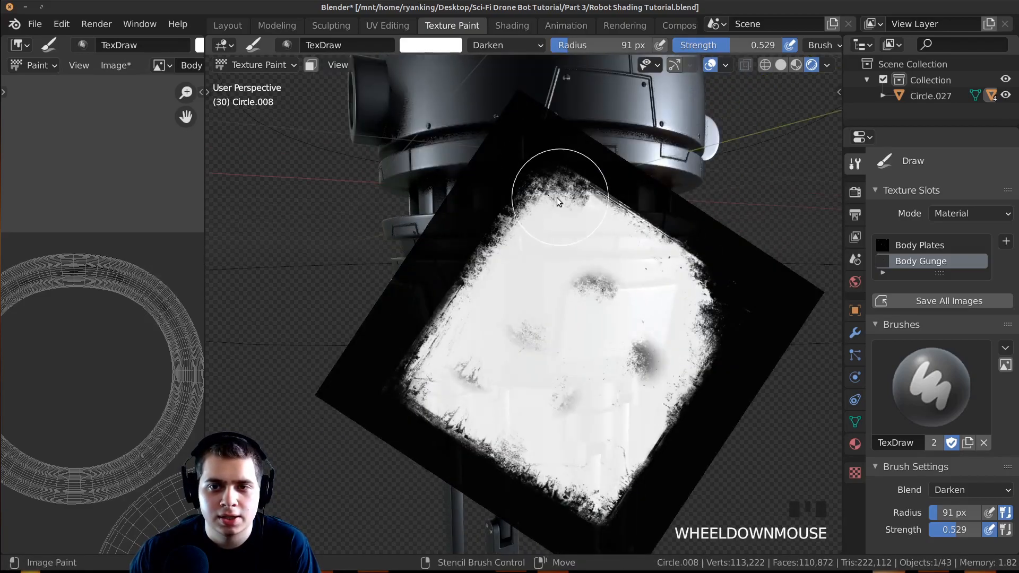
pyautogui.keyDown('shift'); pyautogui.scroll(1, 637, 212); pyautogui.keyUp('shift')
pyautogui.keyDown('ctrl'); pyautogui.moveTo(648, 214); pyautogui.dragTo(677, 200, button='middle'); pyautogui.keyUp('ctrl')
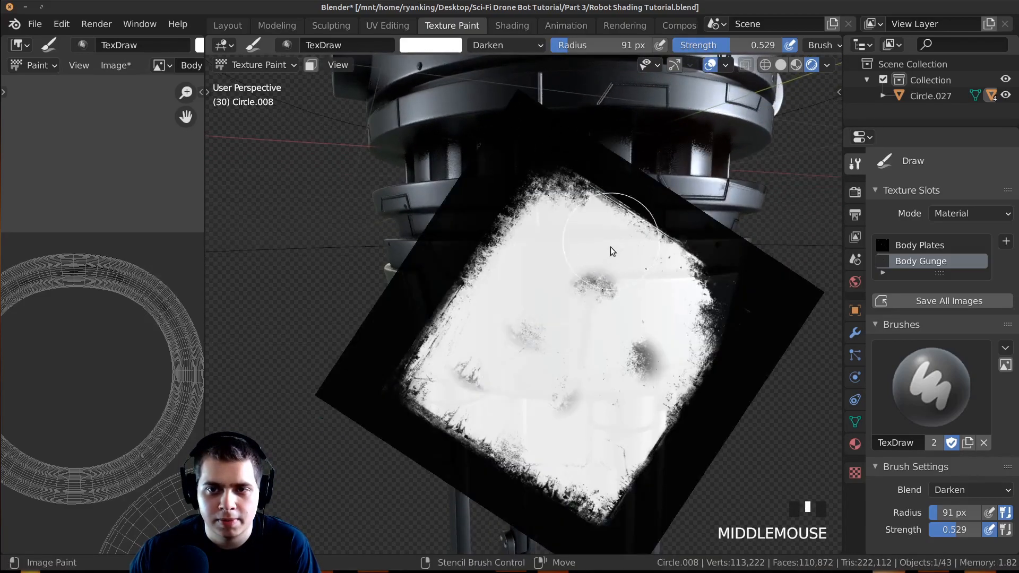
pyautogui.keyDown('shift'); pyautogui.moveTo(629, 260); pyautogui.dragTo(607, 219, button='right'); pyautogui.keyUp('shift')
pyautogui.moveTo(606, 207); pyautogui.dragTo(596, 168, button='middle')
pyautogui.keyDown('shift'); pyautogui.moveTo(596, 169); pyautogui.dragTo(573, 173, button='middle'); pyautogui.keyUp('shift')
pyautogui.moveTo(562, 173)
pyautogui.mouseDown()
pyautogui.moveTo(541, 175)
pyautogui.moveTo(586, 171)
pyautogui.mouseUp()
pyautogui.keyDown('shift'); pyautogui.moveTo(586, 171); pyautogui.dragTo(523, 165, button='middle'); pyautogui.keyUp('shift')
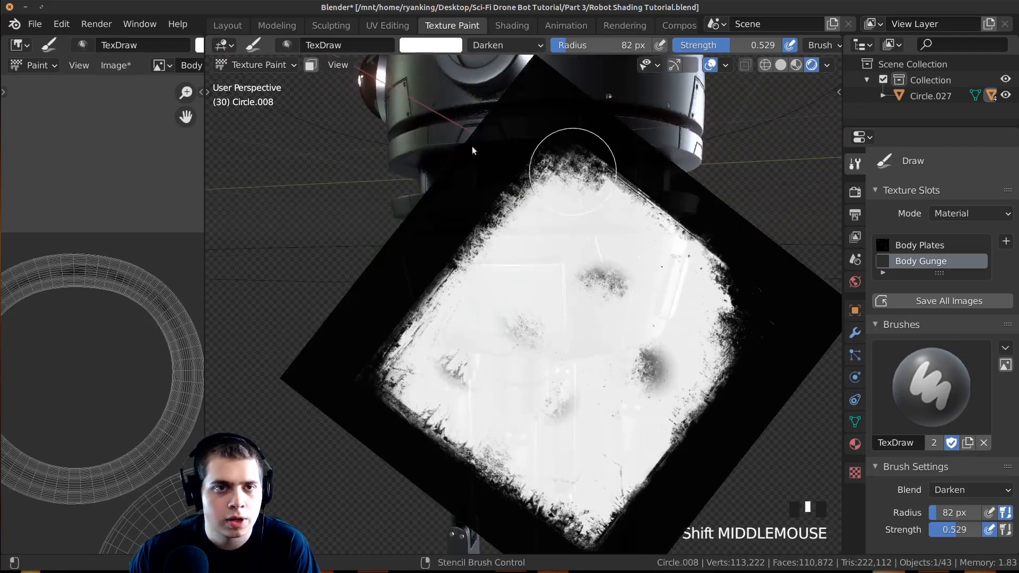
# Step: Switch to the Layout workspace and examine the painted grunge on the ring and lower body
pyautogui.click(228, 26)
pyautogui.keyDown('shift'); pyautogui.moveTo(517, 215); pyautogui.dragTo(254, 228, button='middle'); pyautogui.keyUp('shift')
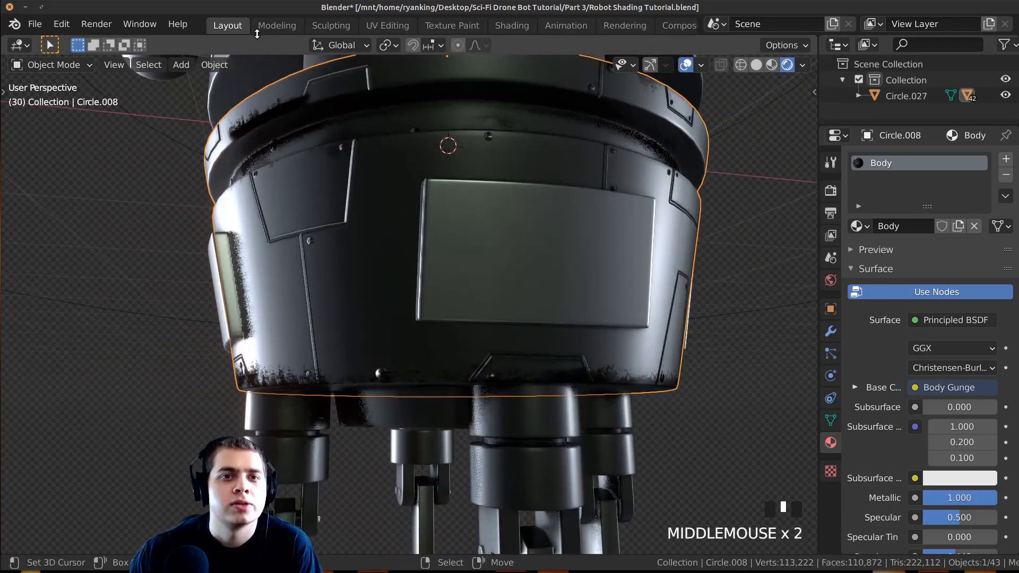
pyautogui.keyDown('shift'); pyautogui.moveTo(499, 327); pyautogui.dragTo(490, 331, button='middle'); pyautogui.keyUp('shift')
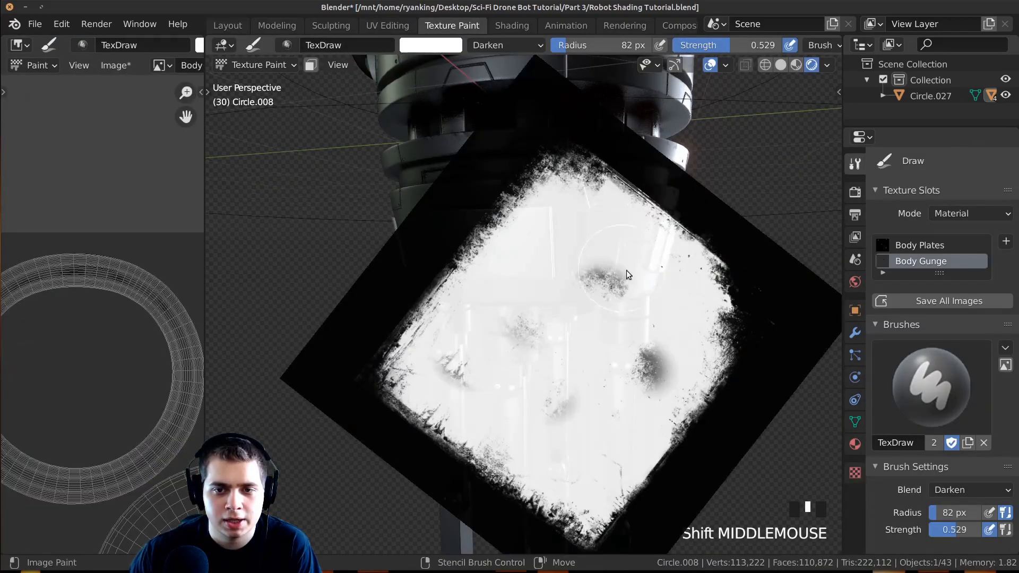
# Step: Rotate the stencil upright over the robot's body and set the brush radius to 101 px
pyautogui.moveTo(626, 270)
pyautogui.keyDown('ctrl'); pyautogui.mouseDown(button='right')
pyautogui.moveTo(675, 361)
pyautogui.moveTo(670, 384)
pyautogui.moveTo(451, 454)
pyautogui.moveTo(591, 228)
pyautogui.moveTo(535, 211)
pyautogui.mouseUp(button='right'); pyautogui.keyUp('ctrl')
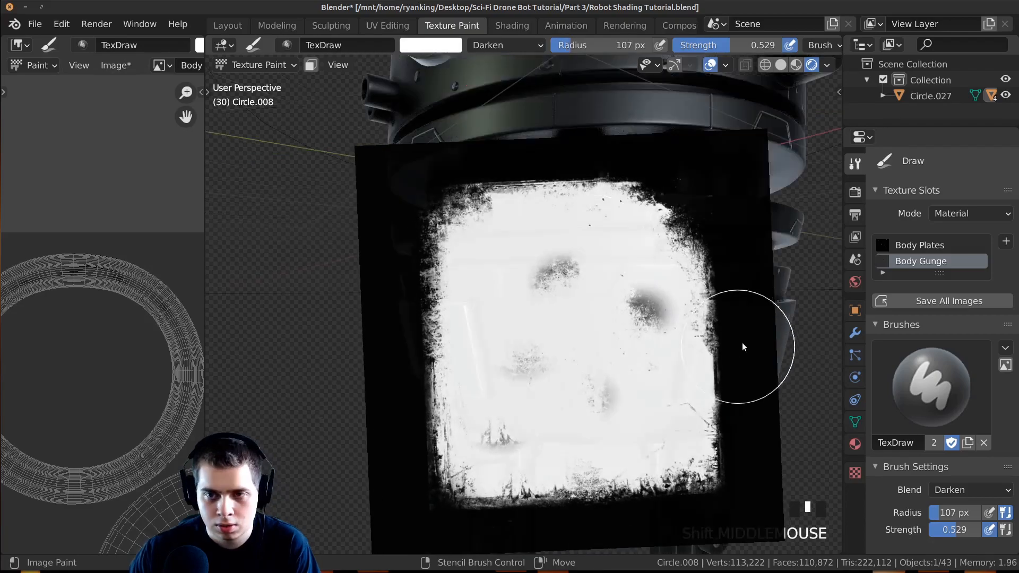
pyautogui.moveTo(747, 334)
pyautogui.keyDown('ctrl'); pyautogui.mouseDown(button='middle')
pyautogui.moveTo(741, 372)
pyautogui.moveTo(745, 341)
pyautogui.mouseUp(button='middle'); pyautogui.keyUp('ctrl')
pyautogui.moveTo(741, 341)
pyautogui.keyDown('ctrl'); pyautogui.mouseDown(button='right')
pyautogui.moveTo(731, 345)
pyautogui.moveTo(747, 346)
pyautogui.mouseUp(button='right'); pyautogui.keyUp('ctrl')
pyautogui.moveTo(747, 345); pyautogui.dragTo(749, 327, button='middle')
pyautogui.moveTo(747, 327)
pyautogui.keyDown('shift'); pyautogui.mouseDown(button='middle')
pyautogui.moveTo(762, 324)
pyautogui.moveTo(738, 307)
pyautogui.moveTo(733, 327)
pyautogui.moveTo(747, 292)
pyautogui.mouseUp(button='middle'); pyautogui.keyUp('shift')
pyautogui.press('f')
pyautogui.click(751, 323)
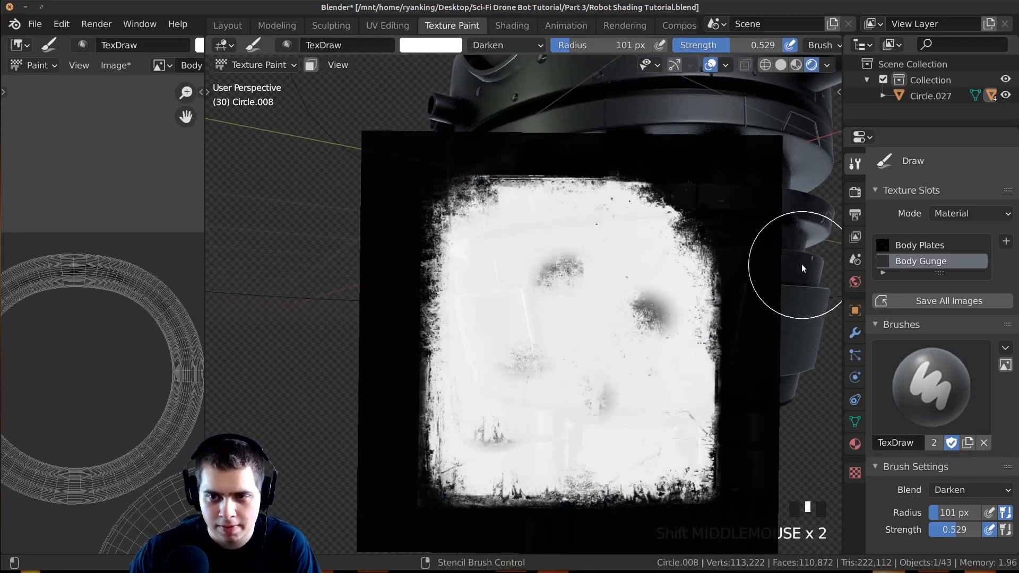
# Step: Paint dark grunge on the body with the stencil's side edge, reducing the brush radius to 92 px
pyautogui.press('f')
pyautogui.click(721, 325)
pyautogui.moveTo(722, 326)
pyautogui.keyDown('shift'); pyautogui.mouseDown(button='middle')
pyautogui.moveTo(734, 318)
pyautogui.moveTo(719, 328)
pyautogui.mouseUp(button='middle'); pyautogui.keyUp('shift')
pyautogui.moveTo(719, 328); pyautogui.dragTo(664, 352)
pyautogui.press('f')
pyautogui.click(708, 336)
pyautogui.moveTo(664, 353)
pyautogui.keyDown('shift'); pyautogui.mouseDown(button='middle')
pyautogui.moveTo(670, 336)
pyautogui.moveTo(645, 346)
pyautogui.moveTo(709, 350)
pyautogui.moveTo(651, 337)
pyautogui.mouseUp(button='middle'); pyautogui.keyUp('shift')
pyautogui.scroll(3, 651, 337)
pyautogui.keyDown('shift'); pyautogui.moveTo(690, 297); pyautogui.dragTo(509, 361, button='middle'); pyautogui.keyUp('shift')
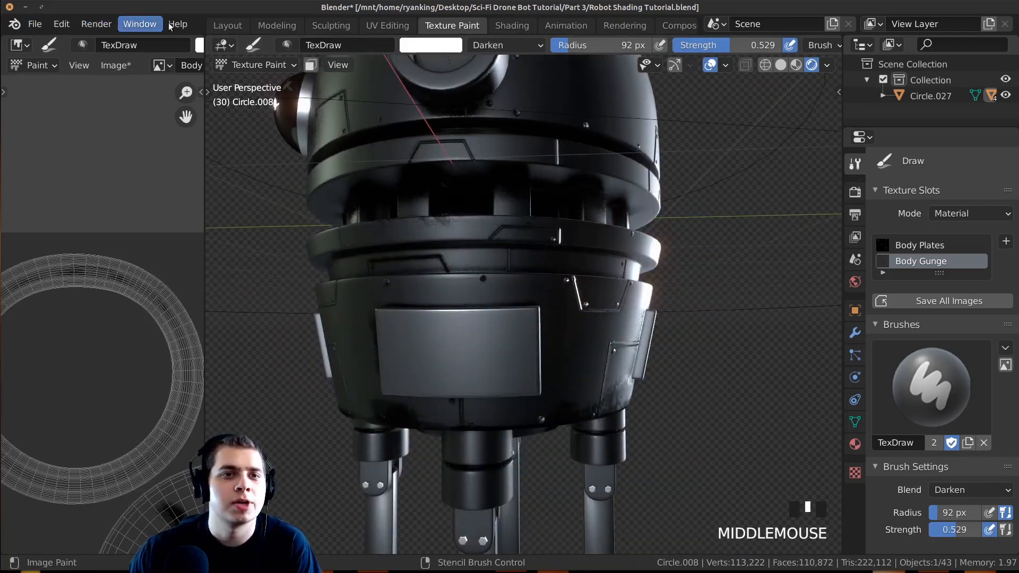
# Step: Switch to the Layout workspace and examine the painted grunge around the robot's whole body
pyautogui.click(228, 25)
pyautogui.scroll(-1, 342, 228)
pyautogui.moveTo(342, 228)
pyautogui.mouseDown(button='middle')
pyautogui.moveTo(467, 247)
pyautogui.moveTo(391, 278)
pyautogui.moveTo(546, 286)
pyautogui.moveTo(403, 297)
pyautogui.moveTo(523, 351)
pyautogui.moveTo(375, 366)
pyautogui.moveTo(346, 356)
pyautogui.moveTo(357, 358)
pyautogui.moveTo(333, 323)
pyautogui.mouseUp(button='middle')
pyautogui.scroll(-1, 347, 361)
pyautogui.scroll(1, 395, 300)
pyautogui.keyDown('shift'); pyautogui.moveTo(396, 301); pyautogui.dragTo(518, 276, button='middle'); pyautogui.keyUp('shift')
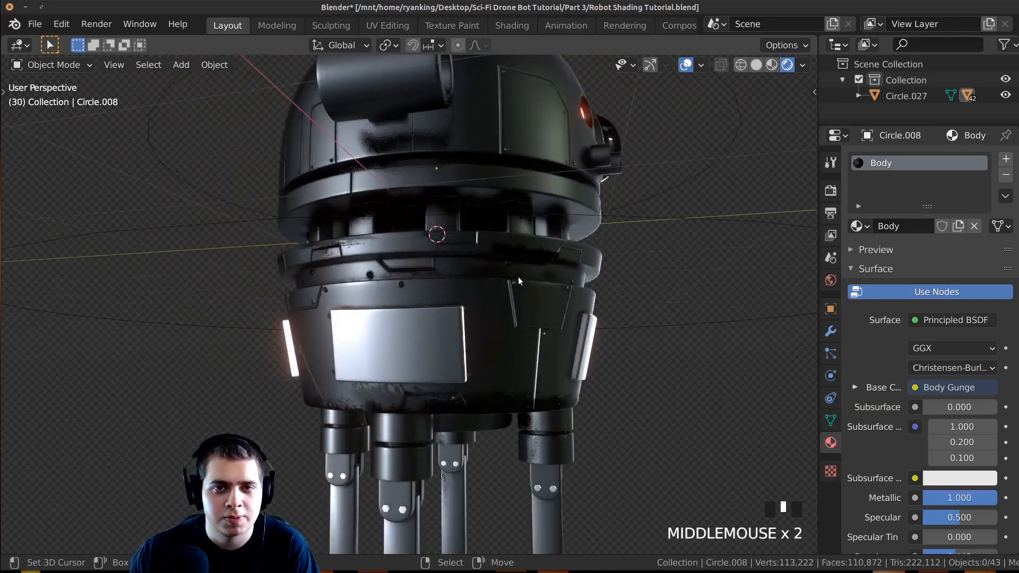
# Step: Return to the Texture Paint workspace and replace the brush's grunge texture with a new empty texture
pyautogui.click(444, 25)
pyautogui.keyDown('shift'); pyautogui.moveTo(428, 240); pyautogui.dragTo(473, 265, button='middle'); pyautogui.keyUp('shift')
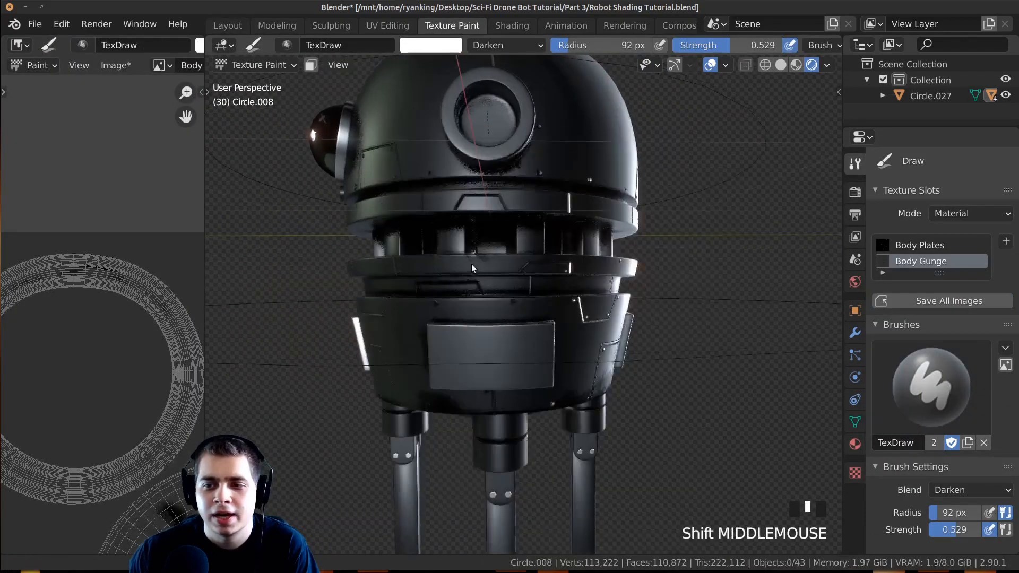
pyautogui.scroll(2, 475, 250)
pyautogui.scroll(-8, 954, 330)
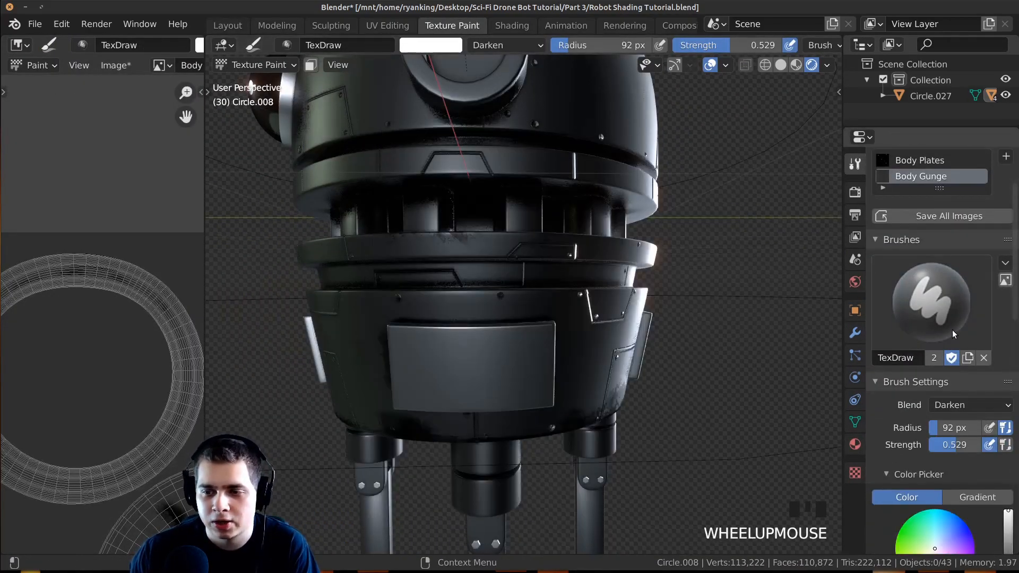
pyautogui.scroll(-5, 949, 346)
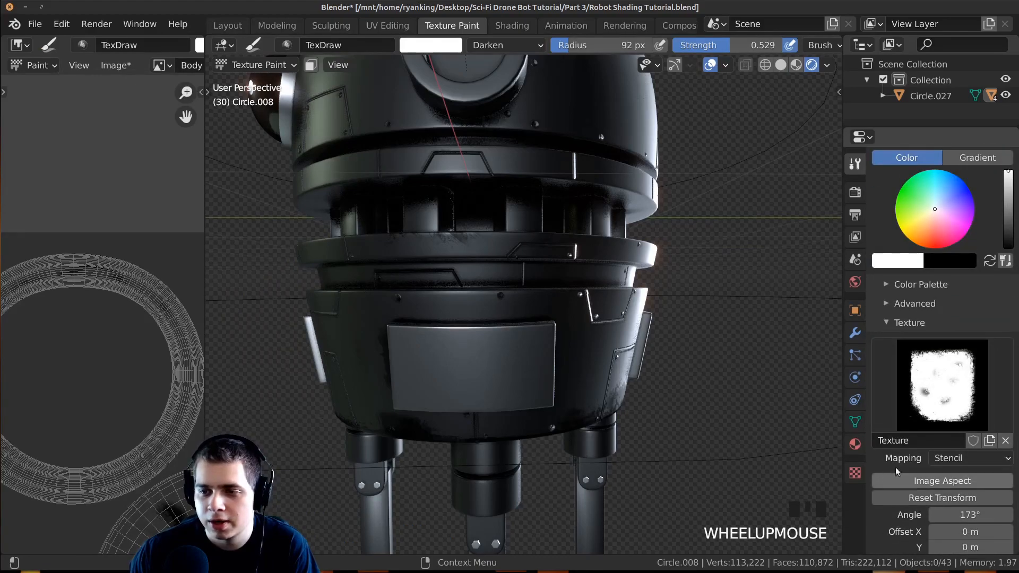
pyautogui.click(1007, 442)
pyautogui.click(1007, 441)
pyautogui.scroll(-7, 934, 457)
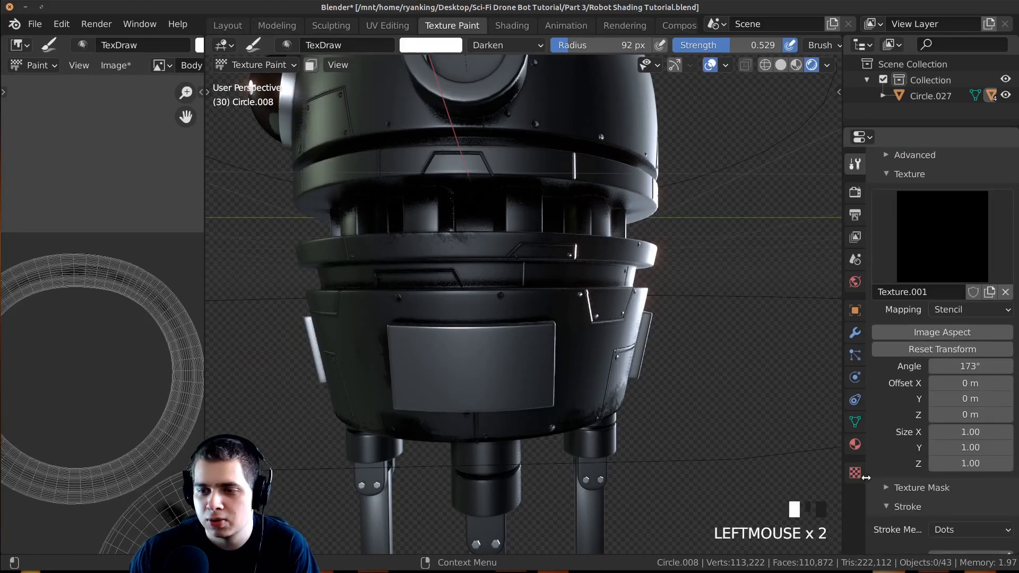
# Step: Load the painted metal metalness JPG from the Grunge Textures folder into the new brush texture
pyautogui.click(855, 472)
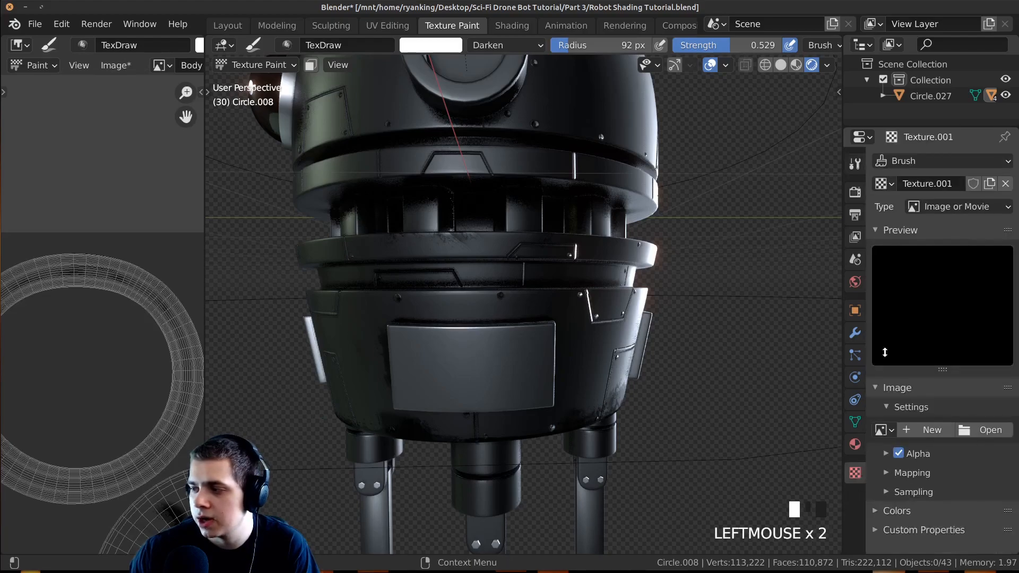
pyautogui.click(977, 435)
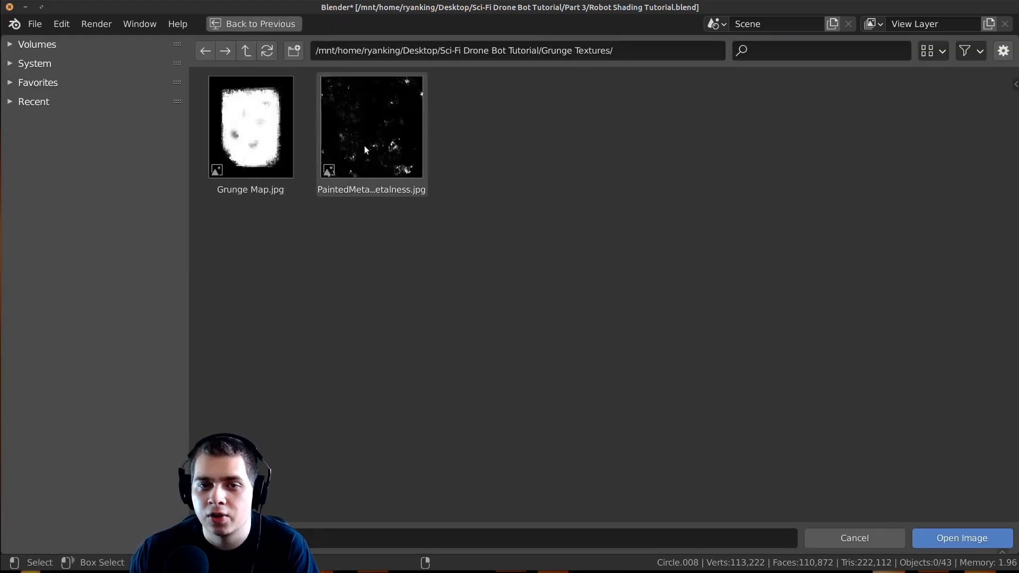
pyautogui.doubleClick(391, 135)
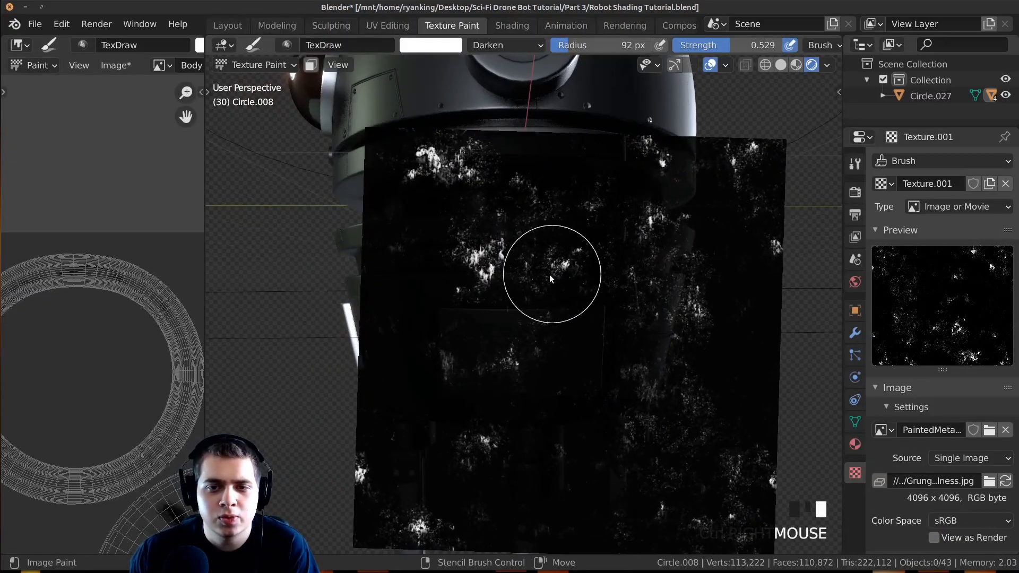
# Step: Try the spotted metal stencil on the lower body with the Darken blend mode
pyautogui.moveTo(549, 275); pyautogui.dragTo(628, 258, button='middle')
pyautogui.scroll(1, 609, 269)
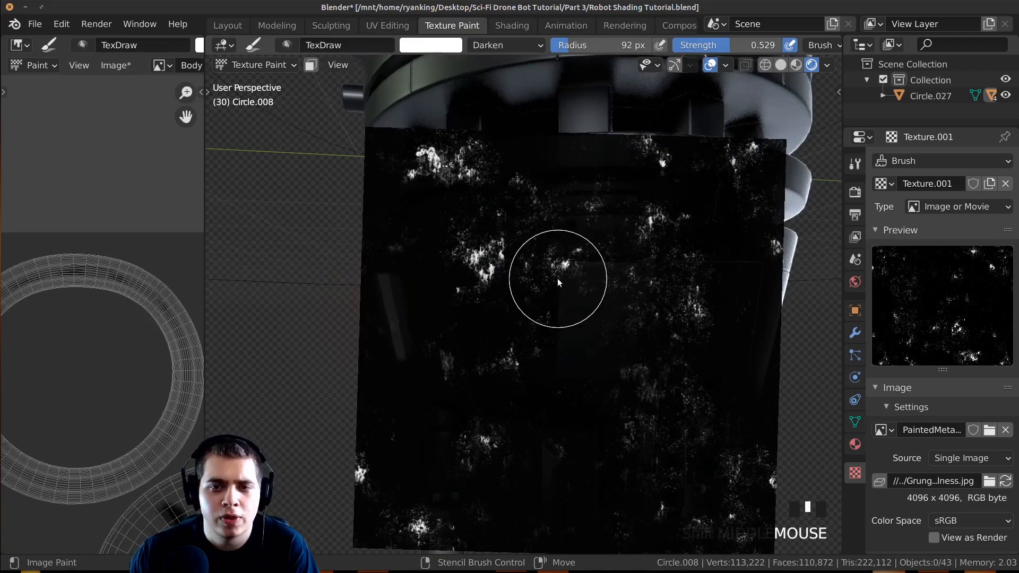
pyautogui.scroll(-2, 557, 277)
pyautogui.moveTo(556, 274); pyautogui.dragTo(598, 282, button='middle')
pyautogui.scroll(2, 589, 278)
pyautogui.moveTo(483, 273)
pyautogui.mouseDown(button='middle')
pyautogui.moveTo(589, 270)
pyautogui.moveTo(598, 260)
pyautogui.moveTo(589, 292)
pyautogui.mouseUp(button='middle')
pyautogui.hotkey('ctrl', 'z')
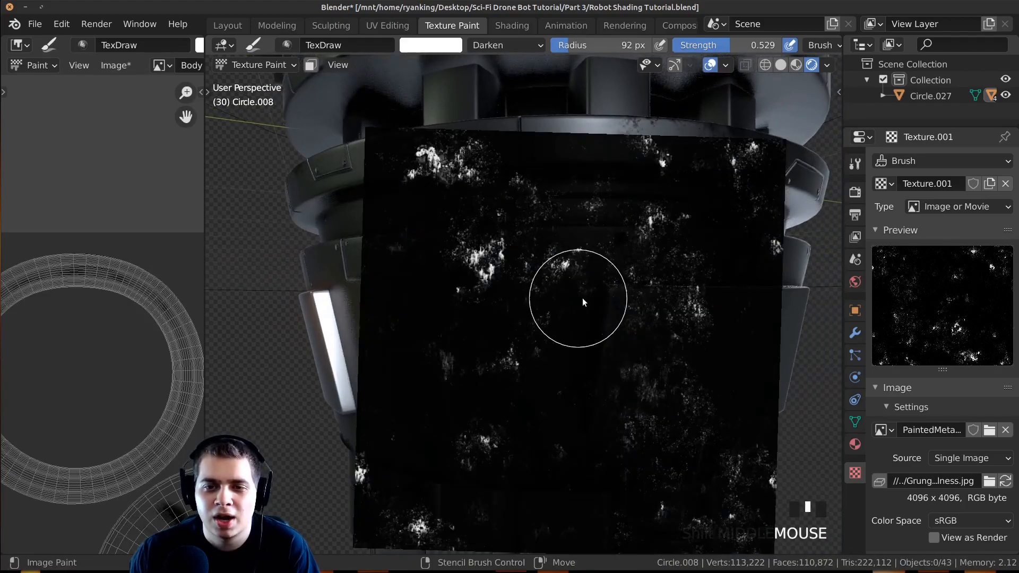
# Step: Set the brush's blend mode to Lighten
pyautogui.keyDown('shift'); pyautogui.moveTo(580, 303); pyautogui.dragTo(932, 333, button='middle'); pyautogui.keyUp('shift')
pyautogui.scroll(-3, 932, 333)
pyautogui.scroll(3, 928, 346)
pyautogui.click(855, 163)
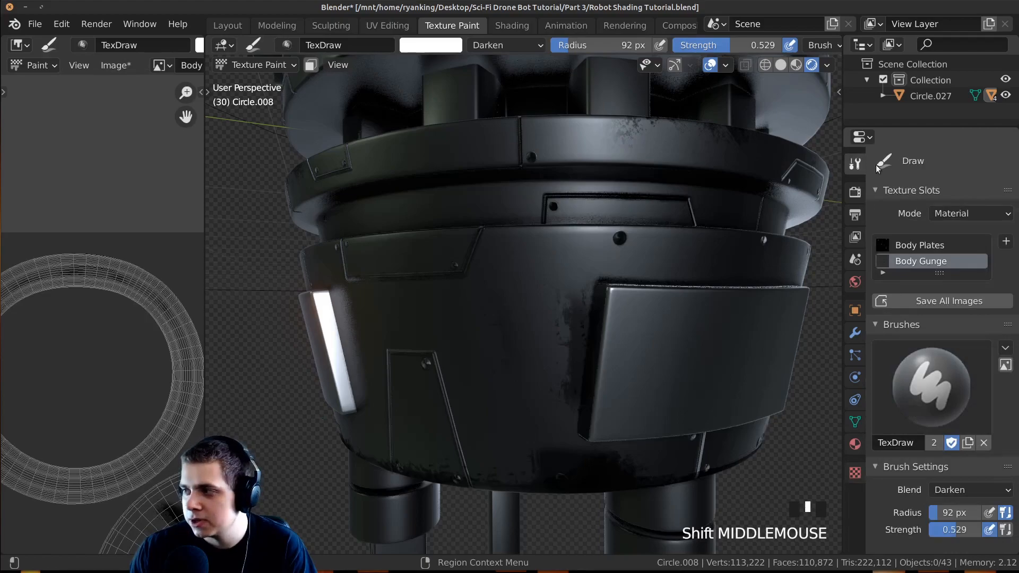
pyautogui.scroll(-2, 934, 318)
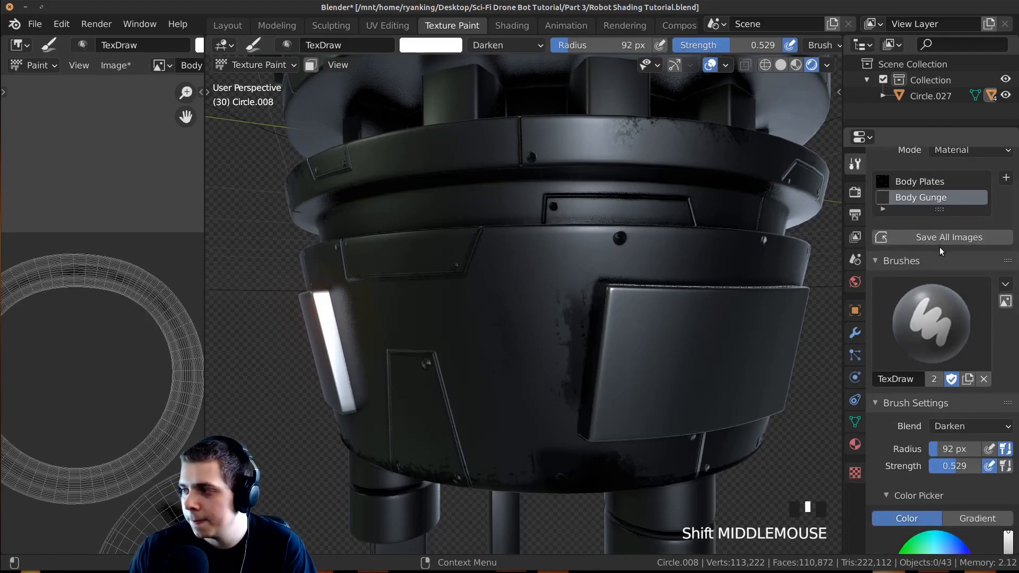
pyautogui.click(942, 427)
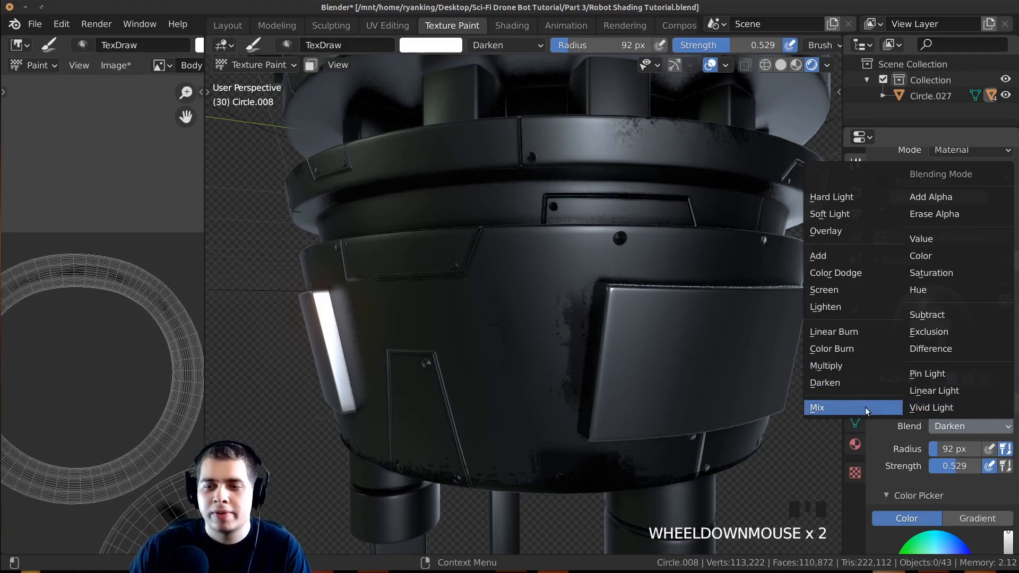
pyautogui.click(839, 310)
# Step: Set the brush radius to 106 px and paint light worn spots on the lower body between the side panels
pyautogui.keyDown('shift'); pyautogui.moveTo(474, 316); pyautogui.dragTo(509, 281, button='middle'); pyautogui.keyUp('shift')
pyautogui.press('f')
pyautogui.click(509, 268)
pyautogui.moveTo(470, 265); pyautogui.dragTo(509, 273)
pyautogui.moveTo(532, 280)
pyautogui.mouseDown(button='middle')
pyautogui.moveTo(542, 282)
pyautogui.moveTo(523, 274)
pyautogui.mouseUp(button='middle')
pyautogui.moveTo(503, 249); pyautogui.dragTo(476, 240)
pyautogui.moveTo(476, 240)
pyautogui.mouseDown(button='middle')
pyautogui.moveTo(527, 241)
pyautogui.moveTo(585, 308)
pyautogui.moveTo(565, 298)
pyautogui.moveTo(576, 287)
pyautogui.mouseUp(button='middle')
pyautogui.scroll(-3, 567, 307)
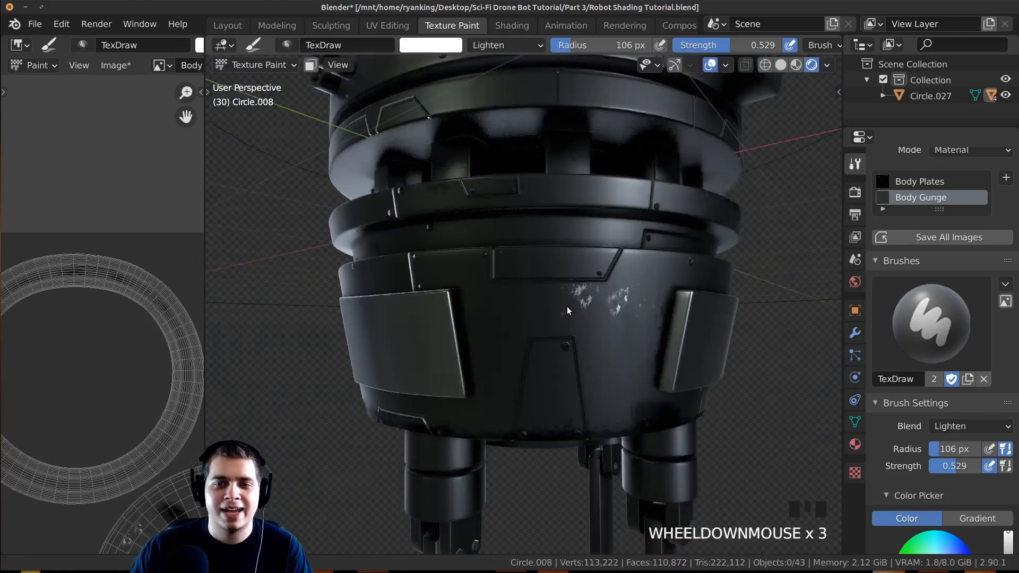
# Step: Reposition and rotate the stencil, set the brush radius to 167 px, and paint light worn spots on another area of the body
pyautogui.scroll(2, 623, 266)
pyautogui.moveTo(645, 263); pyautogui.dragTo(546, 339, button='right')
pyautogui.moveTo(546, 340)
pyautogui.keyDown('shift'); pyautogui.mouseDown(button='middle')
pyautogui.moveTo(559, 291)
pyautogui.moveTo(542, 301)
pyautogui.moveTo(594, 293)
pyautogui.mouseUp(button='middle'); pyautogui.keyUp('shift')
pyautogui.scroll(1, 542, 301)
pyautogui.press('f')
pyautogui.click(539, 304)
pyautogui.moveTo(533, 121); pyautogui.dragTo(597, 191)
pyautogui.press('f')
pyautogui.moveTo(601, 196)
pyautogui.mouseDown(button='middle')
pyautogui.moveTo(627, 212)
pyautogui.moveTo(651, 254)
pyautogui.mouseUp(button='middle')
pyautogui.click(649, 223)
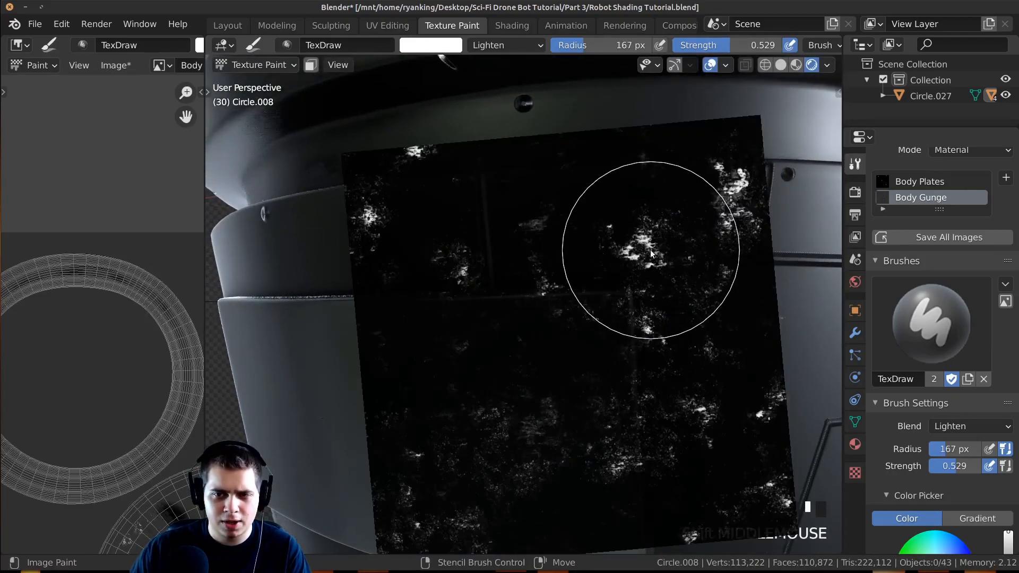
# Step: Paint more light worn spots across the lower part of the body with the spotted stencil
pyautogui.moveTo(490, 271); pyautogui.dragTo(461, 249, button='middle')
pyautogui.moveTo(470, 287)
pyautogui.keyDown('shift'); pyautogui.mouseDown(button='middle')
pyautogui.moveTo(560, 325)
pyautogui.moveTo(690, 322)
pyautogui.moveTo(620, 336)
pyautogui.moveTo(623, 429)
pyautogui.moveTo(642, 400)
pyautogui.moveTo(617, 414)
pyautogui.moveTo(541, 424)
pyautogui.moveTo(585, 387)
pyautogui.moveTo(600, 425)
pyautogui.moveTo(645, 433)
pyautogui.moveTo(636, 394)
pyautogui.moveTo(667, 432)
pyautogui.moveTo(627, 452)
pyautogui.moveTo(633, 353)
pyautogui.moveTo(628, 381)
pyautogui.moveTo(589, 421)
pyautogui.moveTo(593, 393)
pyautogui.moveTo(598, 399)
pyautogui.moveTo(546, 438)
pyautogui.moveTo(608, 399)
pyautogui.moveTo(600, 414)
pyautogui.mouseUp(button='middle'); pyautogui.keyUp('shift')
pyautogui.click(502, 436)
pyautogui.keyDown('shift'); pyautogui.moveTo(600, 414); pyautogui.dragTo(593, 407, button='middle'); pyautogui.keyUp('shift')
pyautogui.moveTo(661, 451); pyautogui.dragTo(463, 392)
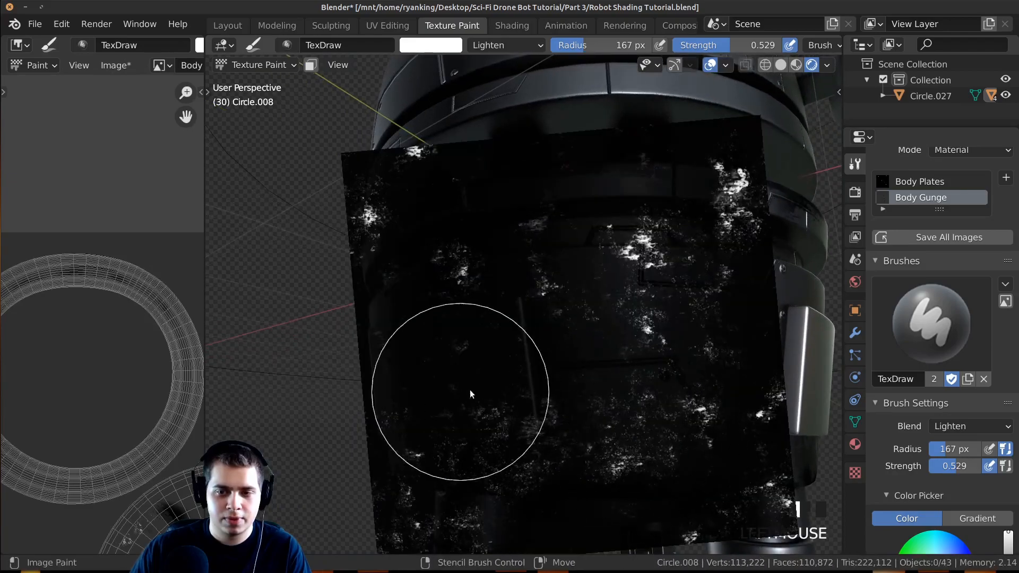
# Step: Reposition and rescale the spotted stencil over another side of the robot's lower body
pyautogui.moveTo(463, 392); pyautogui.dragTo(603, 412, button='middle')
pyautogui.moveTo(702, 363); pyautogui.dragTo(665, 412, button='right')
pyautogui.keyDown('shift'); pyautogui.moveTo(675, 326); pyautogui.dragTo(604, 552, button='right'); pyautogui.keyUp('shift')
pyautogui.moveTo(604, 552); pyautogui.dragTo(581, 285, button='middle')
pyautogui.moveTo(607, 330); pyautogui.dragTo(375, 342, button='middle')
# Step: Check the body in the Layout workspace, return to Texture Paint and add light worn spots with a 143 px brush
pyautogui.click(228, 25)
pyautogui.moveTo(278, 177); pyautogui.dragTo(314, 328, button='middle')
pyautogui.scroll(-2, 501, 301)
pyautogui.moveTo(502, 301); pyautogui.dragTo(317, 317, button='middle')
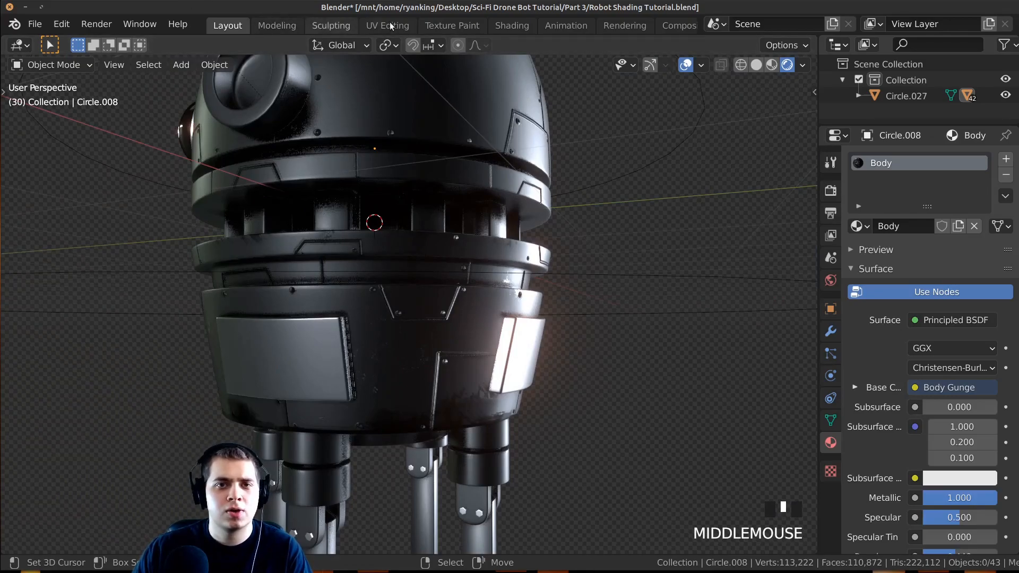
pyautogui.click(435, 25)
pyautogui.moveTo(384, 306)
pyautogui.keyDown('shift'); pyautogui.mouseDown(button='middle')
pyautogui.moveTo(572, 390)
pyautogui.moveTo(634, 380)
pyautogui.mouseUp(button='middle'); pyautogui.keyUp('shift')
pyautogui.click(466, 380)
pyautogui.moveTo(466, 380)
pyautogui.keyDown('shift'); pyautogui.mouseDown(button='middle')
pyautogui.moveTo(521, 370)
pyautogui.moveTo(498, 359)
pyautogui.mouseUp(button='middle'); pyautogui.keyUp('shift')
pyautogui.moveTo(498, 359)
pyautogui.mouseDown(button='middle')
pyautogui.moveTo(475, 369)
pyautogui.moveTo(457, 357)
pyautogui.moveTo(357, 348)
pyautogui.mouseUp(button='middle')
pyautogui.click(516, 362)
pyautogui.moveTo(357, 348); pyautogui.dragTo(301, 334, button='right')
pyautogui.moveTo(415, 392); pyautogui.dragTo(435, 340, button='middle')
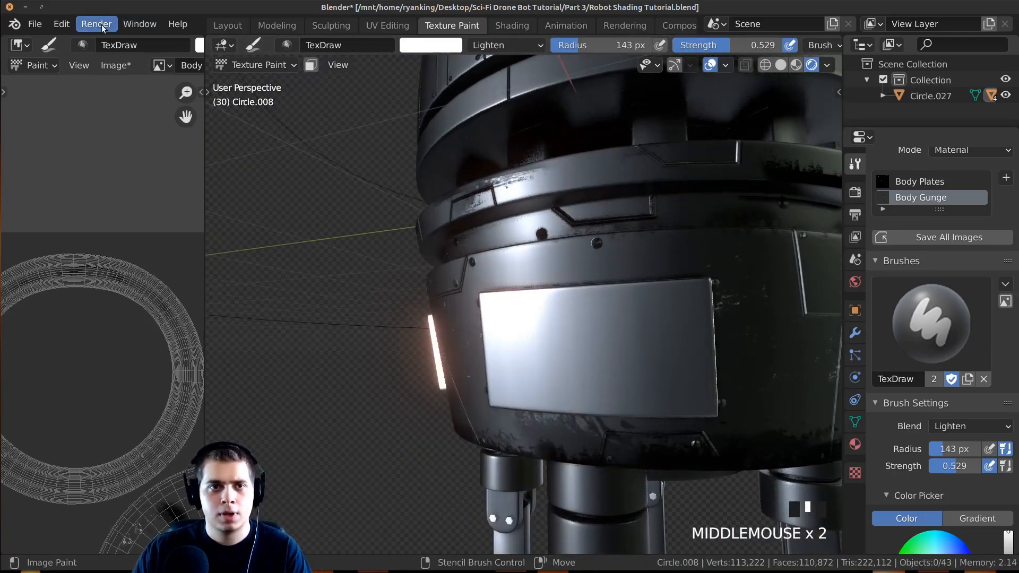
# Step: Examine the painted grunge and worn spots on the body up close in the Layout workspace
pyautogui.click(229, 28)
pyautogui.moveTo(531, 329); pyautogui.dragTo(452, 351, button='middle')
pyautogui.press('a')
pyautogui.scroll(3, 505, 348)
pyautogui.hotkey('alt', 'a')
pyautogui.scroll(2, 582, 397)
pyautogui.scroll(2, 394, 285)
pyautogui.moveTo(393, 285)
pyautogui.mouseDown(button='middle')
pyautogui.moveTo(444, 294)
pyautogui.moveTo(393, 293)
pyautogui.mouseUp(button='middle')
pyautogui.scroll(-2, 392, 293)
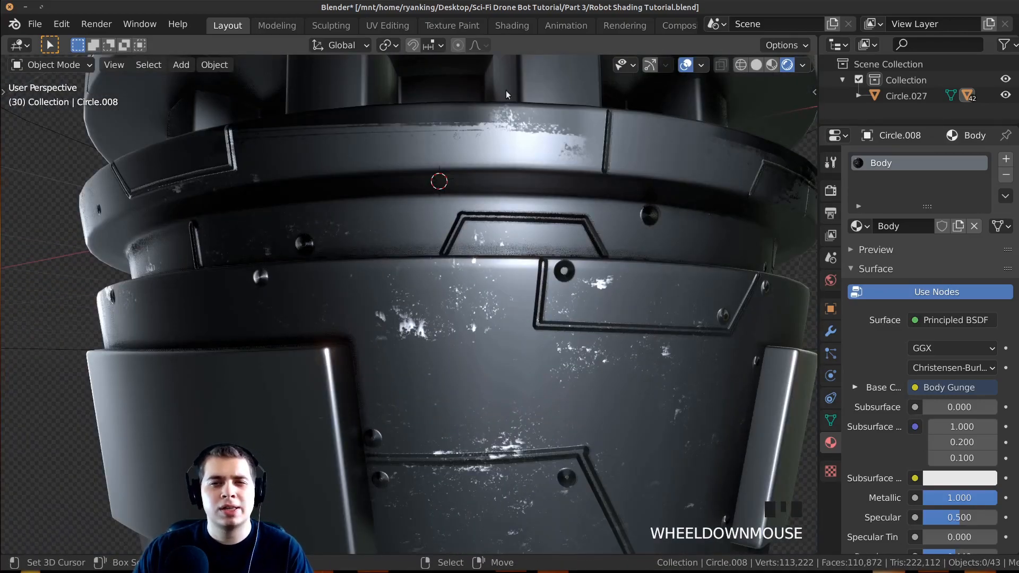
# Step: In the Shading workspace, rearrange the Body material's nodes to make room around the Bump node
pyautogui.click(512, 25)
pyautogui.scroll(-2, 175, 247)
pyautogui.moveTo(381, 455); pyautogui.dragTo(387, 392)
pyautogui.moveTo(413, 330); pyautogui.dragTo(413, 305)
pyautogui.moveTo(581, 379); pyautogui.dragTo(586, 363)
pyautogui.moveTo(493, 467); pyautogui.dragTo(530, 437, button='middle')
pyautogui.moveTo(452, 486); pyautogui.dragTo(372, 487)
pyautogui.moveTo(534, 503); pyautogui.dragTo(492, 504)
pyautogui.moveTo(488, 467); pyautogui.dragTo(487, 396, button='middle')
pyautogui.scroll(2, 514, 415)
pyautogui.moveTo(484, 441); pyautogui.dragTo(465, 457, button='middle')
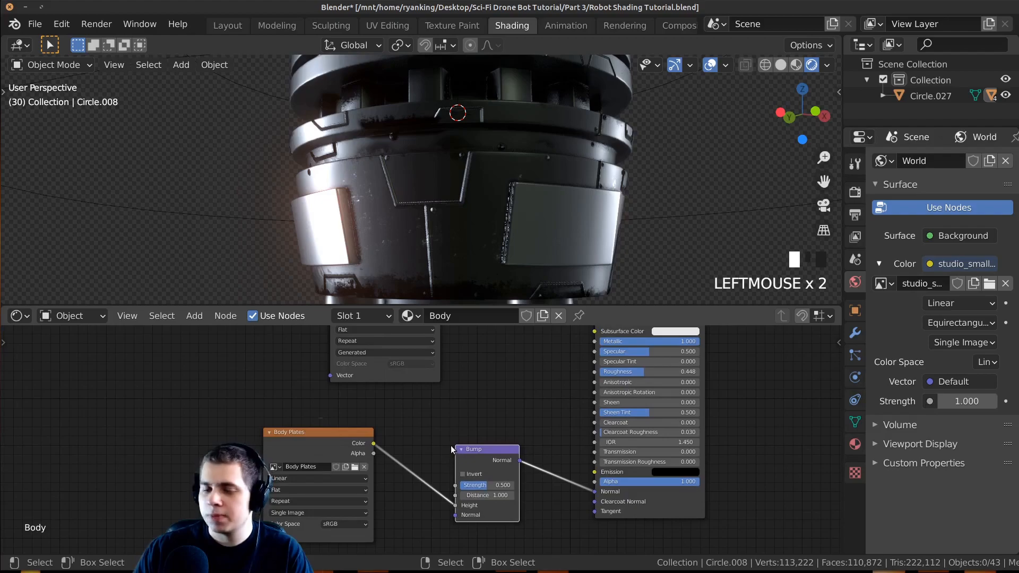
# Step: Duplicate the Bump node and insert the copy between the first Bump's Normal output and the Principled BSDF
pyautogui.hotkey('shift', 'd')
pyautogui.click(578, 454)
pyautogui.moveTo(577, 451); pyautogui.dragTo(597, 452)
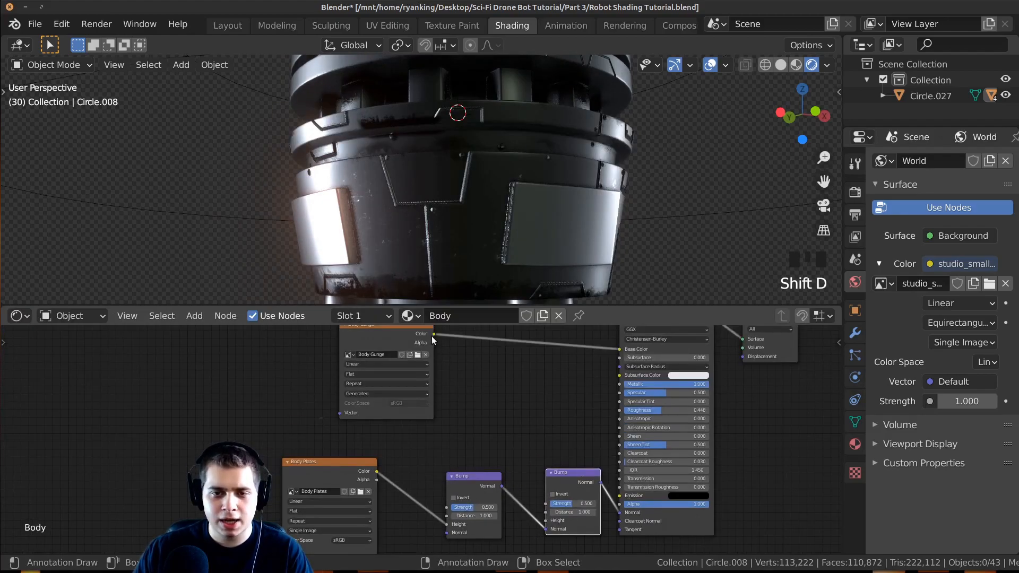
# Step: Connect the Body Gunge texture's Color to the second Bump node's Height and tidy the node layout
pyautogui.moveTo(432, 340); pyautogui.dragTo(398, 373)
pyautogui.moveTo(398, 334); pyautogui.dragTo(546, 521)
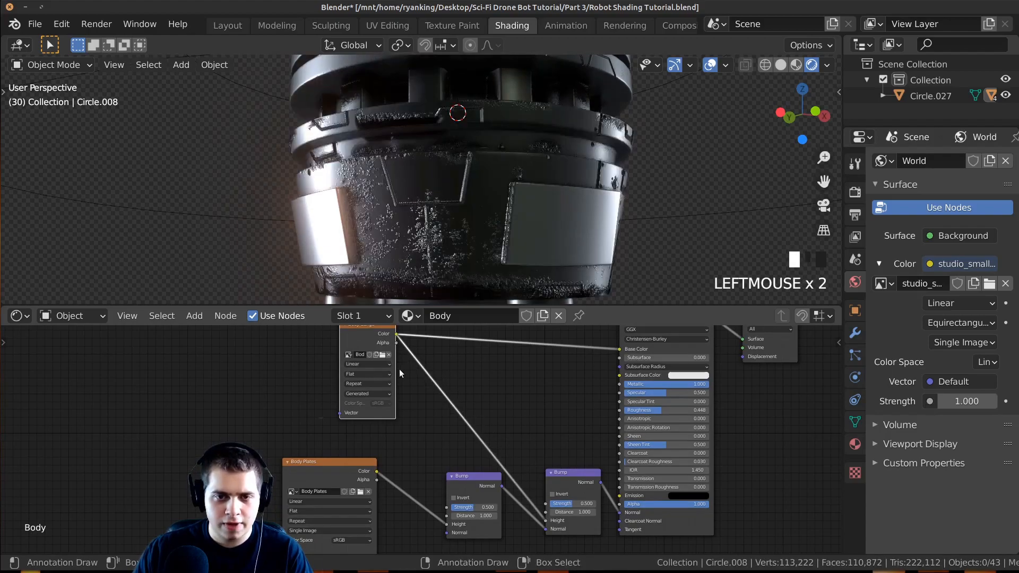
pyautogui.moveTo(395, 367); pyautogui.dragTo(431, 383)
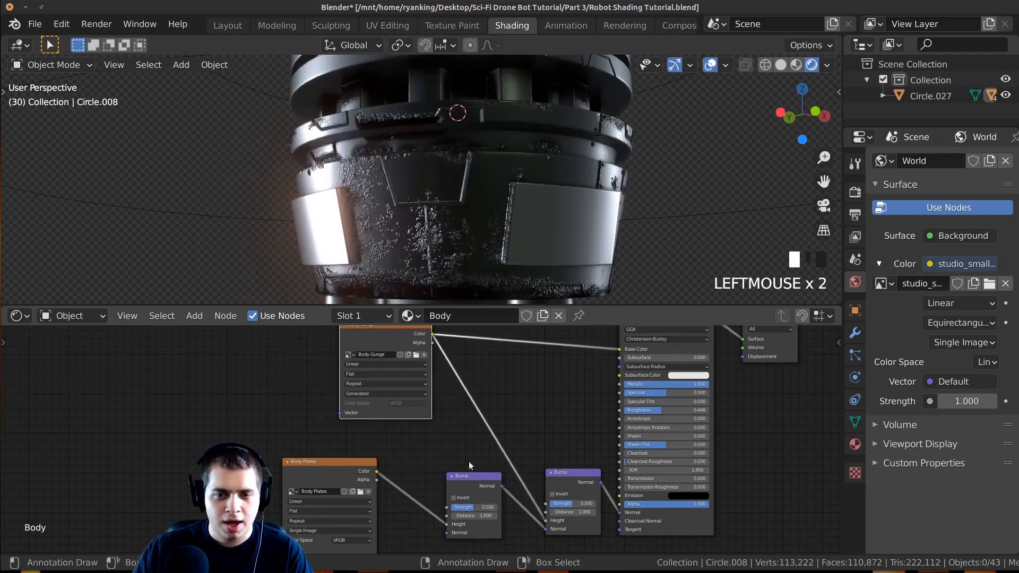
pyautogui.moveTo(468, 489); pyautogui.dragTo(437, 442, button='middle')
pyautogui.scroll(4, 438, 441)
pyautogui.moveTo(438, 442); pyautogui.dragTo(421, 444)
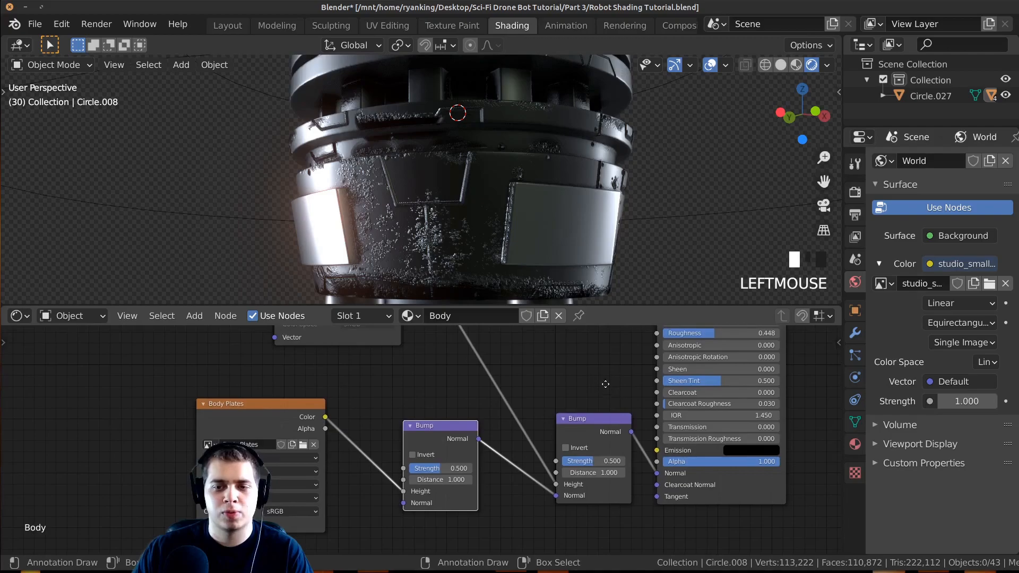
# Step: Try lower strengths of 0.000 and 0.146 on the second Bump node while inspecting the body surface
pyautogui.scroll(2, 586, 207)
pyautogui.moveTo(583, 197); pyautogui.dragTo(550, 180, button='middle')
pyautogui.hotkey('ctrl', 'space')
pyautogui.moveTo(622, 306)
pyautogui.mouseDown(button='middle')
pyautogui.moveTo(614, 289)
pyautogui.moveTo(662, 310)
pyautogui.moveTo(630, 323)
pyautogui.mouseUp(button='middle')
pyautogui.scroll(-3, 629, 318)
pyautogui.hotkey('ctrl', 'space')
pyautogui.scroll(3, 626, 406)
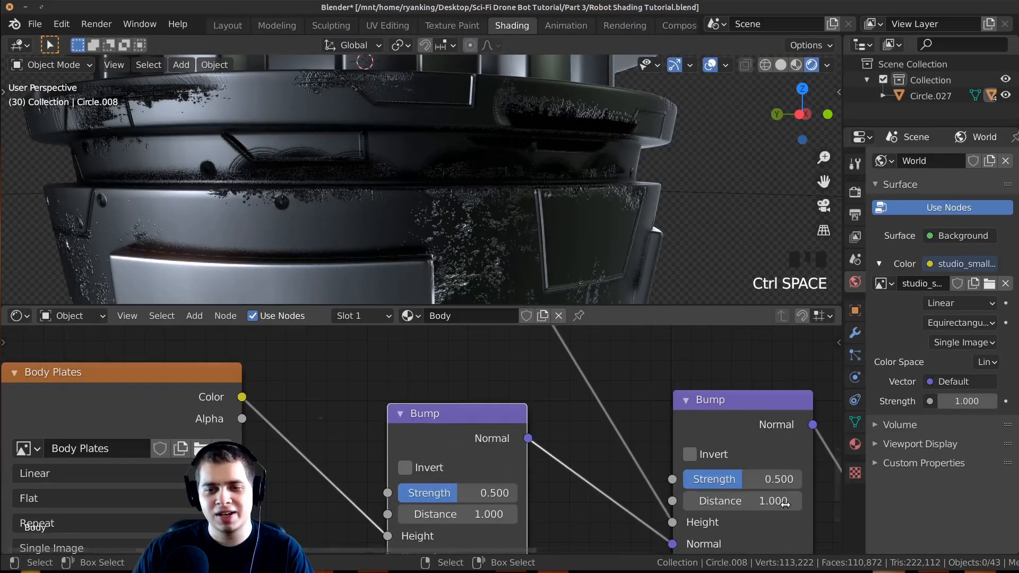
pyautogui.moveTo(743, 479); pyautogui.dragTo(684, 480)
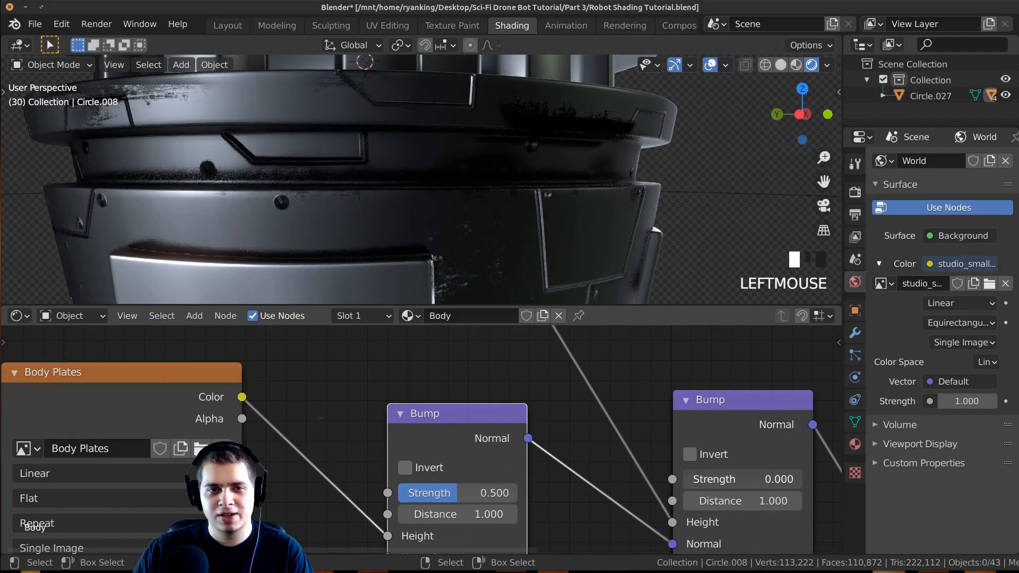
pyautogui.moveTo(562, 175); pyautogui.dragTo(314, 183, button='middle')
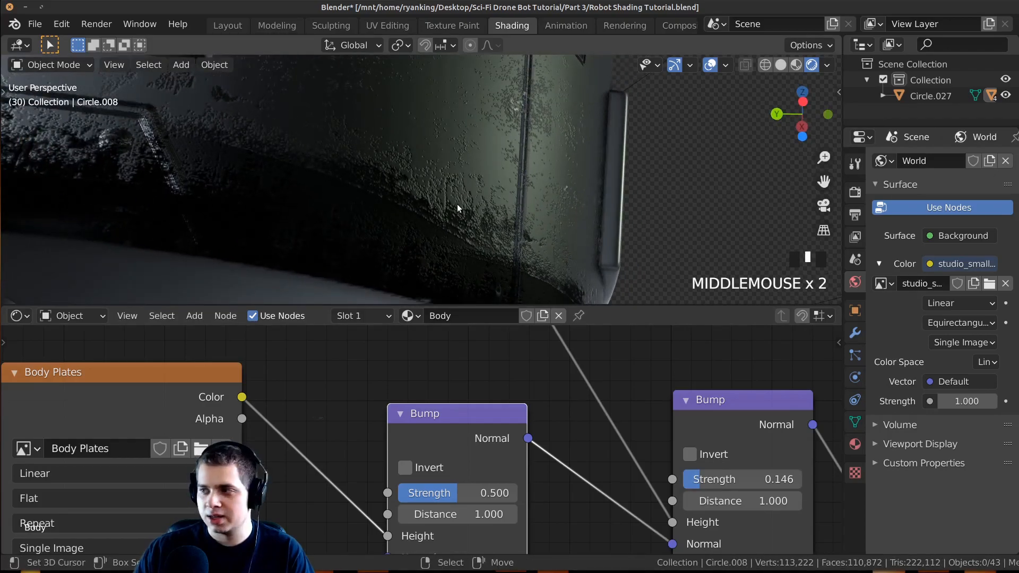
# Step: Try inverting the second Bump node's direction and compare the grunge relief with Invert on and off
pyautogui.hotkey('ctrl', 'space')
pyautogui.scroll(2, 531, 273)
pyautogui.hotkey('ctrl', 'space')
pyautogui.click(725, 453)
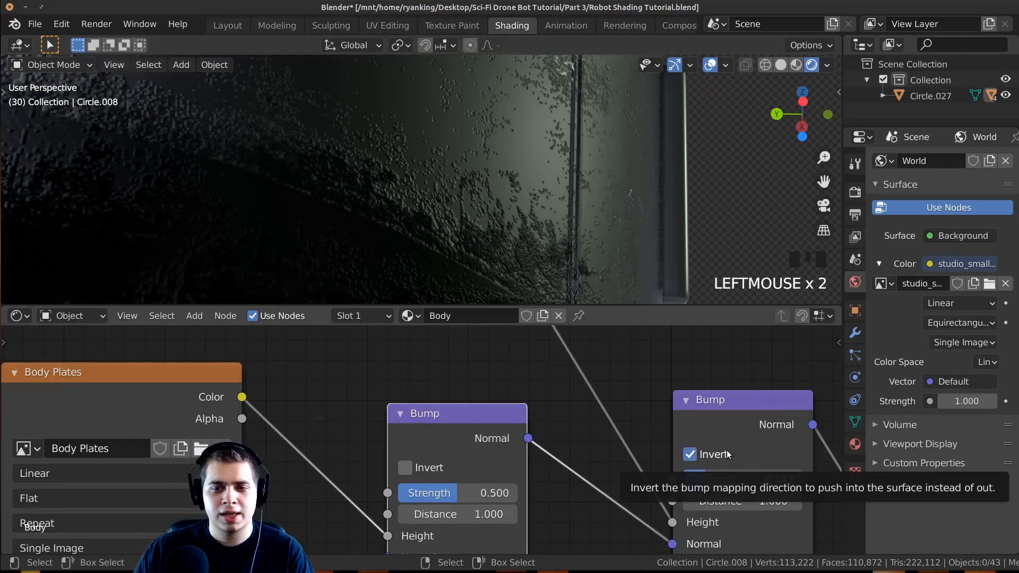
pyautogui.moveTo(568, 290); pyautogui.dragTo(584, 254, button='middle')
pyautogui.scroll(2, 488, 157)
pyautogui.click(691, 455)
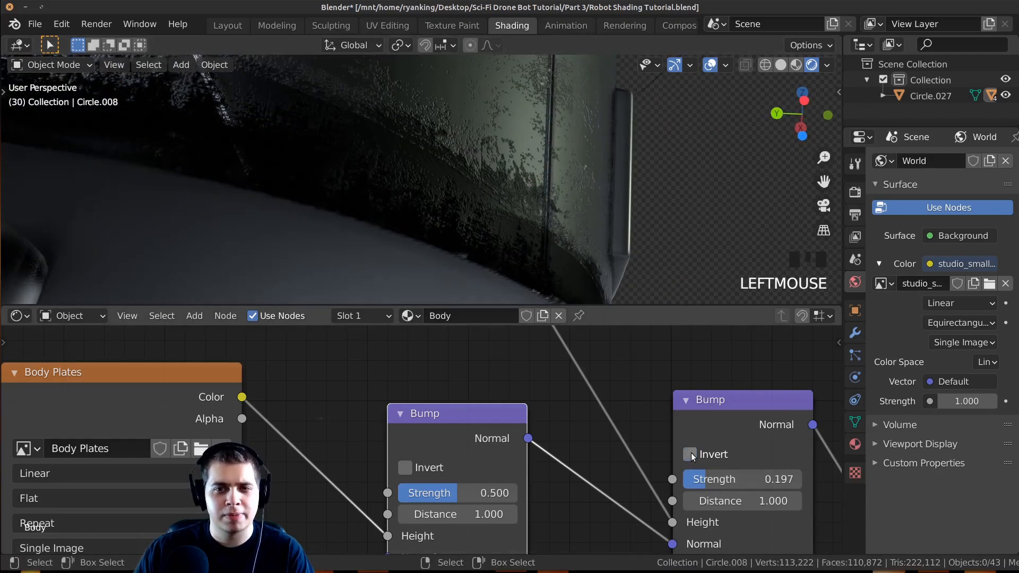
pyautogui.click(691, 455)
pyautogui.click(691, 455)
# Step: Set the second Bump node's strength to 0.100
pyautogui.moveTo(372, 239); pyautogui.dragTo(618, 164, button='middle')
pyautogui.moveTo(737, 472); pyautogui.dragTo(737, 475)
pyautogui.doubleClick(734, 481)
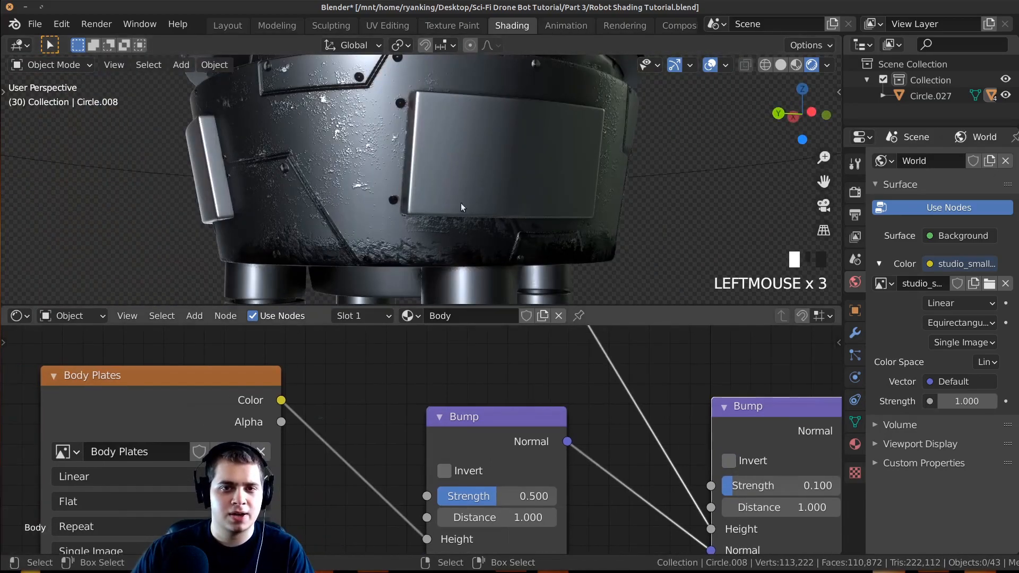
# Step: Examine the robot's head and weathered body in a maximized viewport
pyautogui.scroll(4, 546, 181)
pyautogui.keyDown('shift'); pyautogui.moveTo(544, 137); pyautogui.dragTo(562, 393, button='middle'); pyautogui.keyUp('shift')
pyautogui.hotkey('ctrl', 'space')
pyautogui.scroll(3, 446, 444)
pyautogui.rightClick(609, 227)
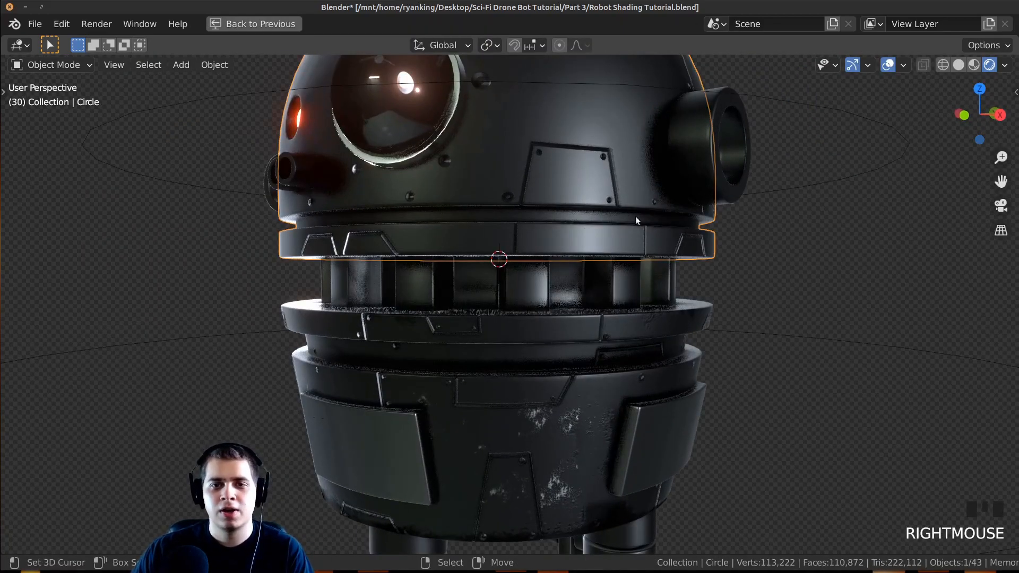
pyautogui.press('g')
pyautogui.rightClick(610, 225)
pyautogui.moveTo(610, 225); pyautogui.dragTo(625, 262, button='middle')
pyautogui.moveTo(391, 82)
pyautogui.keyDown('shift'); pyautogui.mouseDown(button='middle')
pyautogui.moveTo(458, 119)
pyautogui.moveTo(425, 106)
pyautogui.mouseUp(button='middle'); pyautogui.keyUp('shift')
pyautogui.click(253, 29)
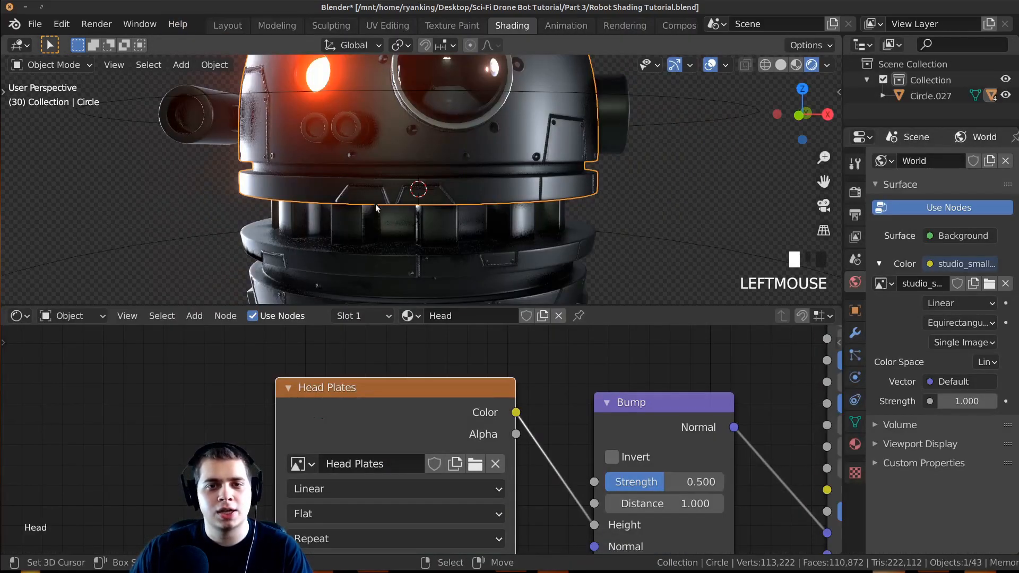
pyautogui.scroll(-3, 391, 255)
# Step: Select the robot's body and display the Body Gunge image in the UV Editing workspace
pyautogui.rightClick(381, 250)
pyautogui.moveTo(149, 383); pyautogui.dragTo(272, 387, button='middle')
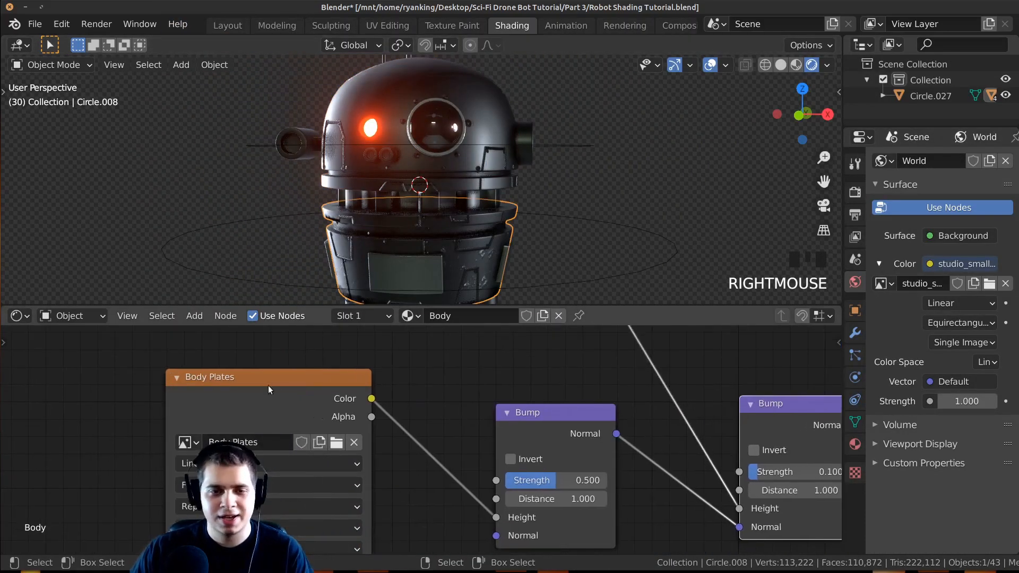
pyautogui.click(365, 27)
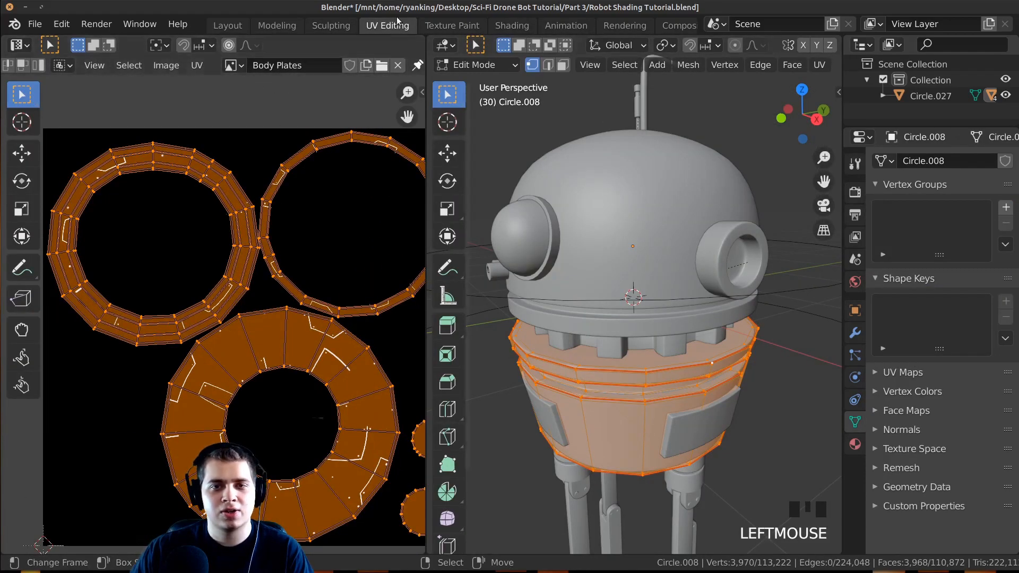
pyautogui.click(235, 66)
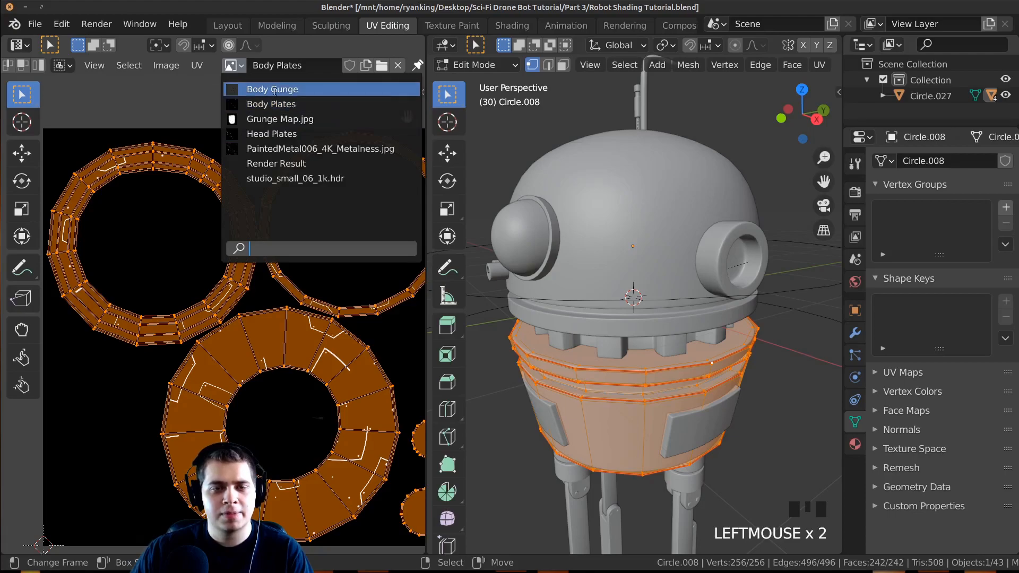
pyautogui.click(301, 88)
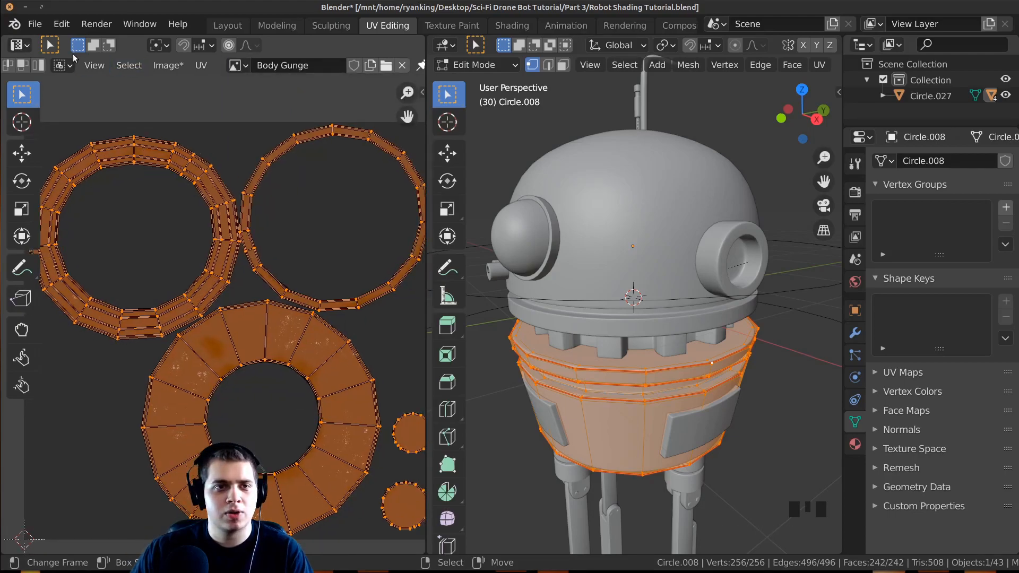
# Step: Save the Body Gunge image as a PNG in the Part 3 folder and save the Blender file
pyautogui.click(168, 66)
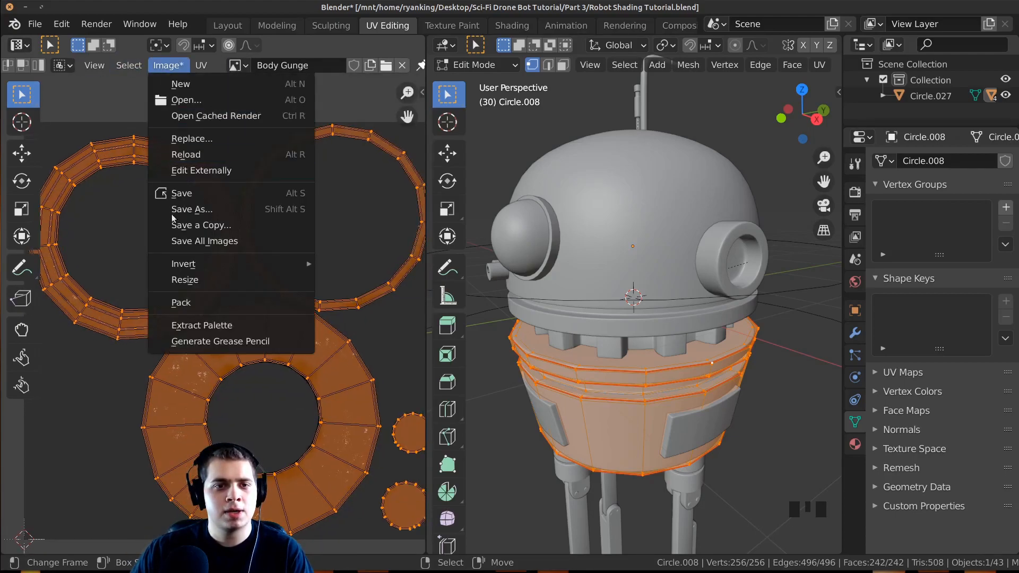
pyautogui.click(224, 211)
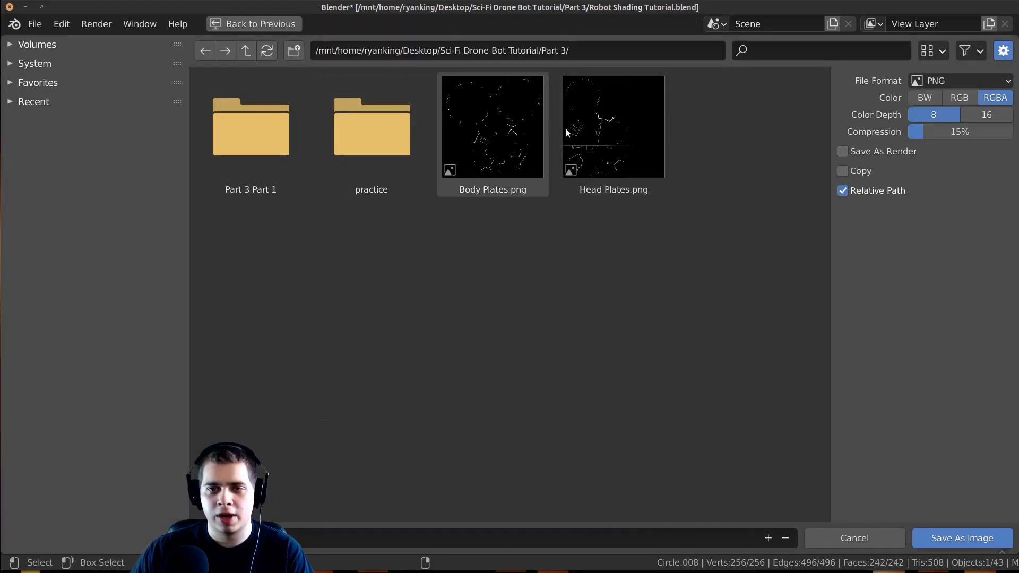
pyautogui.click(946, 540)
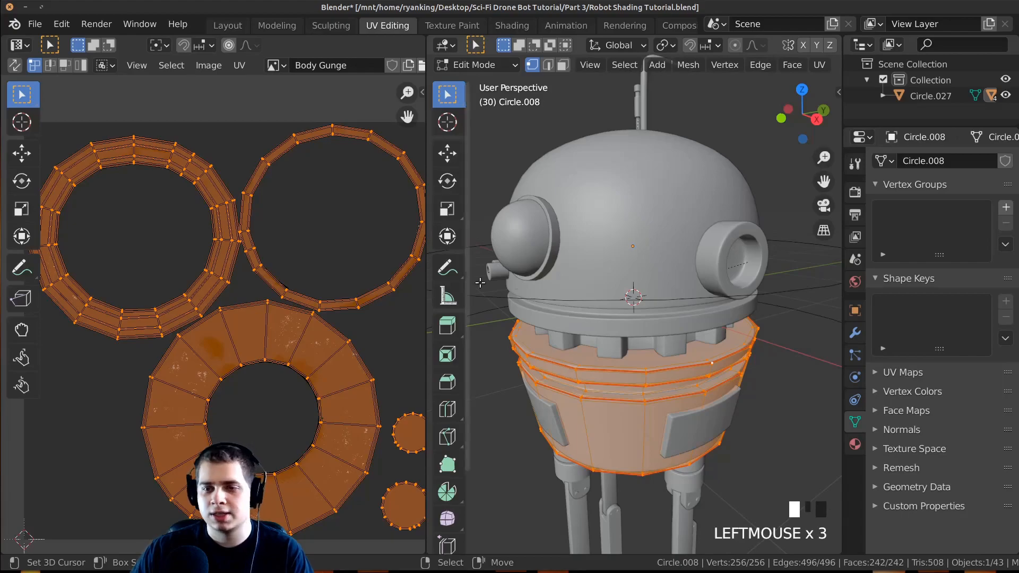
pyautogui.moveTo(264, 285); pyautogui.dragTo(250, 288, button='middle')
pyautogui.hotkey('ctrl', 's')
# Step: Leave Edit Mode on the body and select the robot's head dome
pyautogui.moveTo(552, 304); pyautogui.dragTo(555, 302, button='middle')
pyautogui.scroll(1, 668, 209)
pyautogui.moveTo(670, 209); pyautogui.dragTo(668, 209, button='middle')
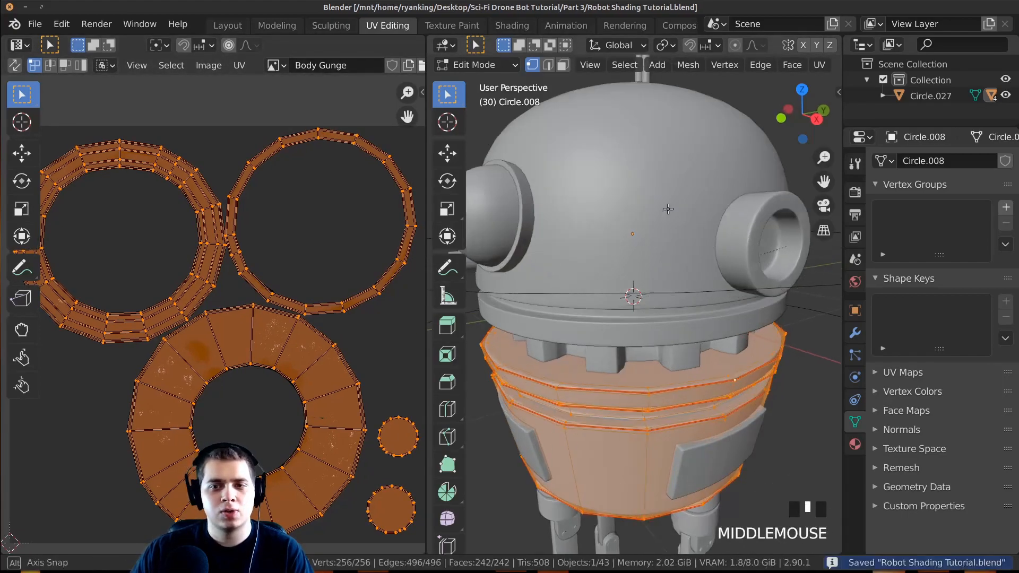
pyautogui.press('Tab')
pyautogui.rightClick(656, 171)
pyautogui.keyDown('shift'); pyautogui.moveTo(656, 170); pyautogui.dragTo(633, 213, button='middle'); pyautogui.keyUp('shift')
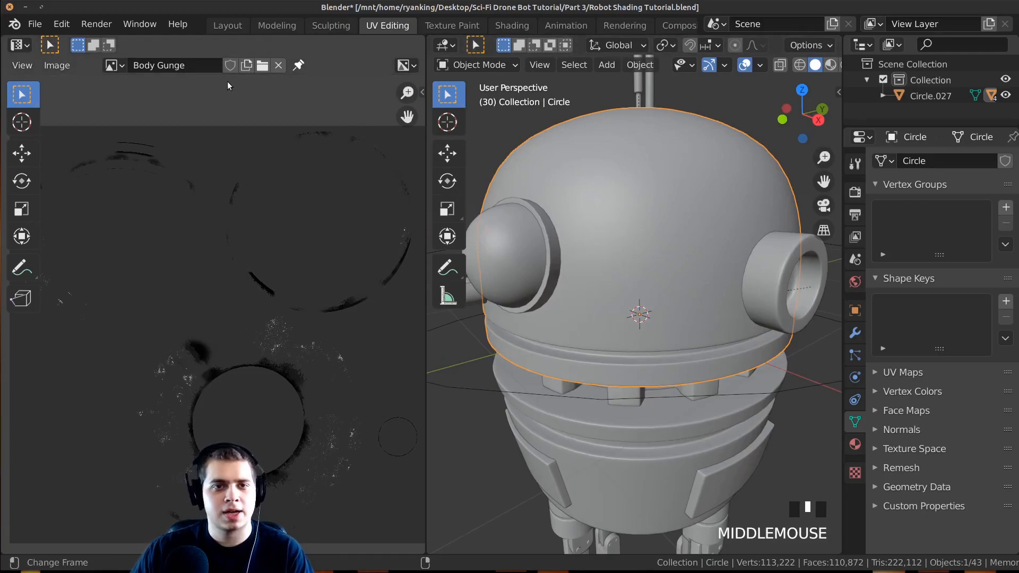
pyautogui.scroll(-2, 644, 245)
pyautogui.press('g')
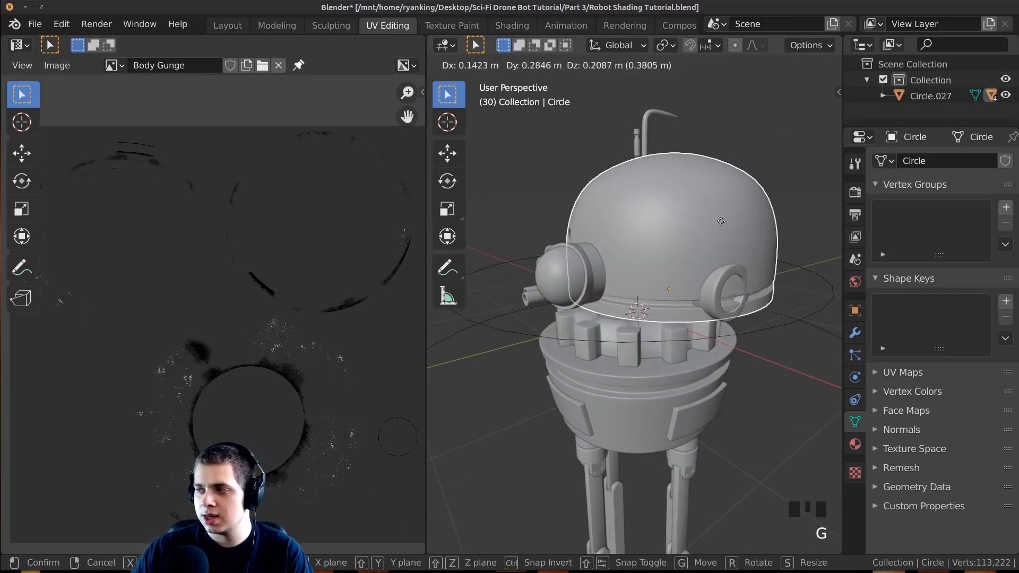
pyautogui.rightClick(721, 220)
pyautogui.moveTo(721, 221); pyautogui.dragTo(732, 230, button='middle')
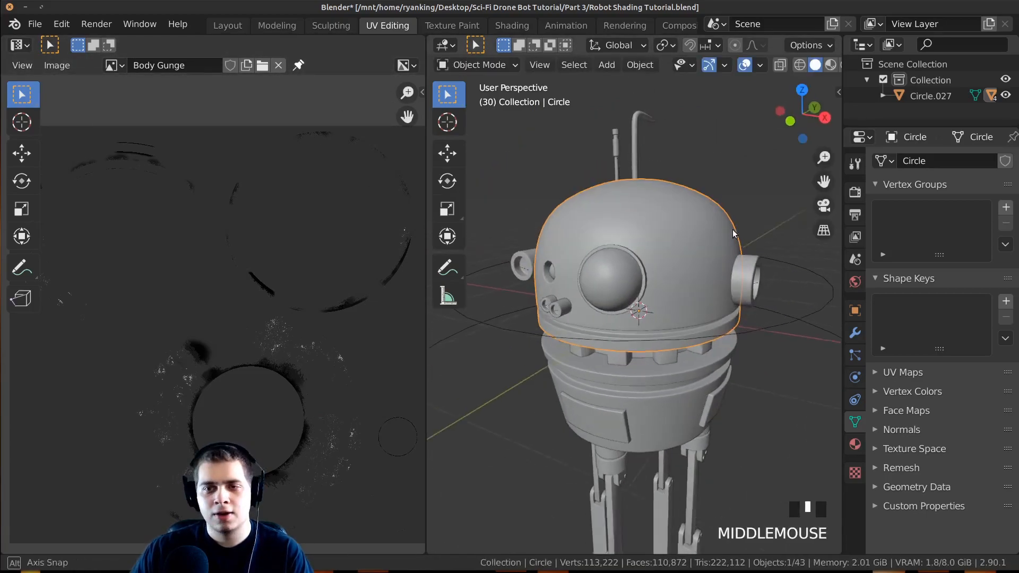
# Step: Unlink the Body Gunge image from the editor and create a blank 5000 × 5000 px image named Head Grunge
pyautogui.click(278, 66)
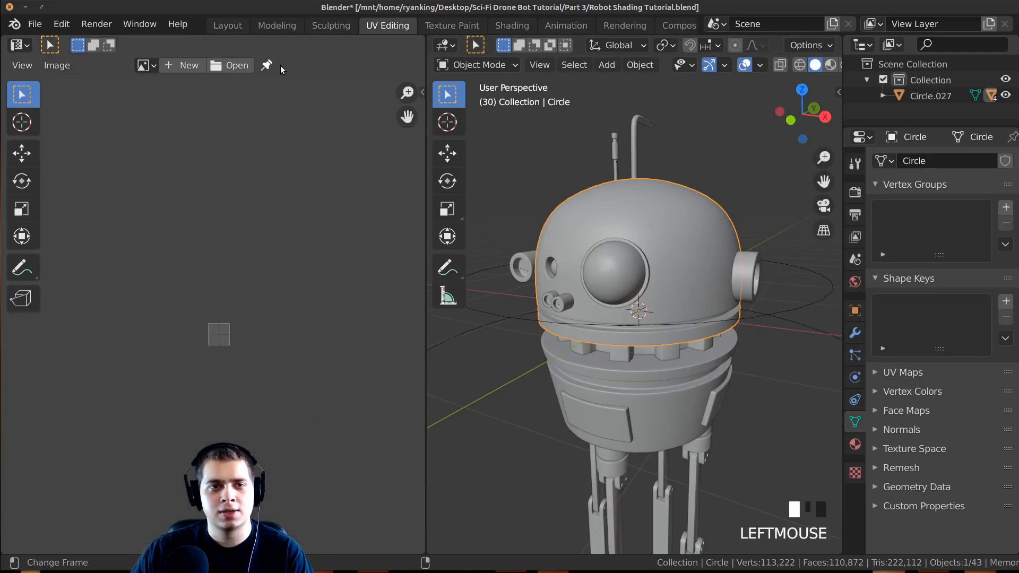
pyautogui.click(190, 67)
pyautogui.click(207, 148)
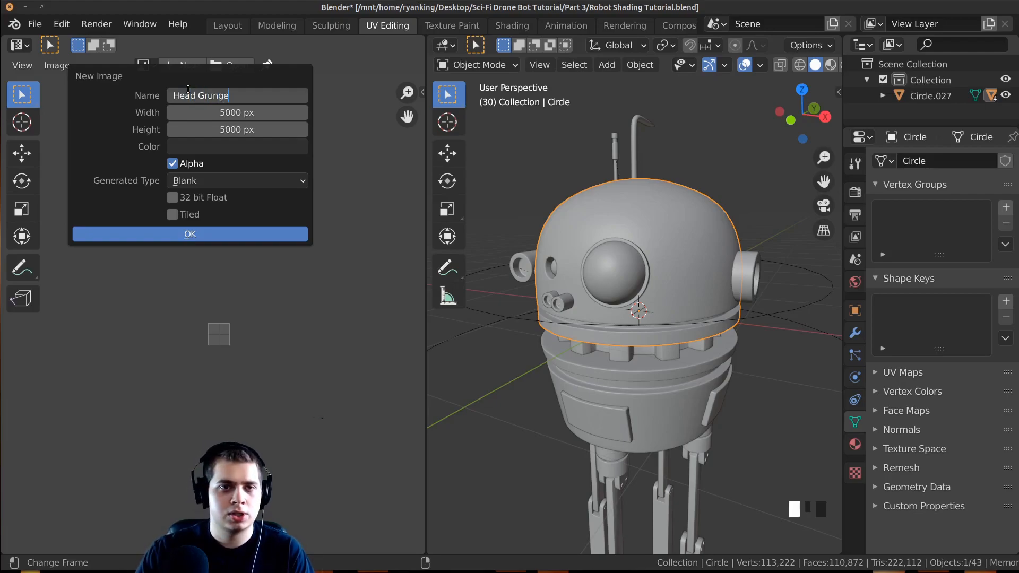
pyautogui.click(219, 236)
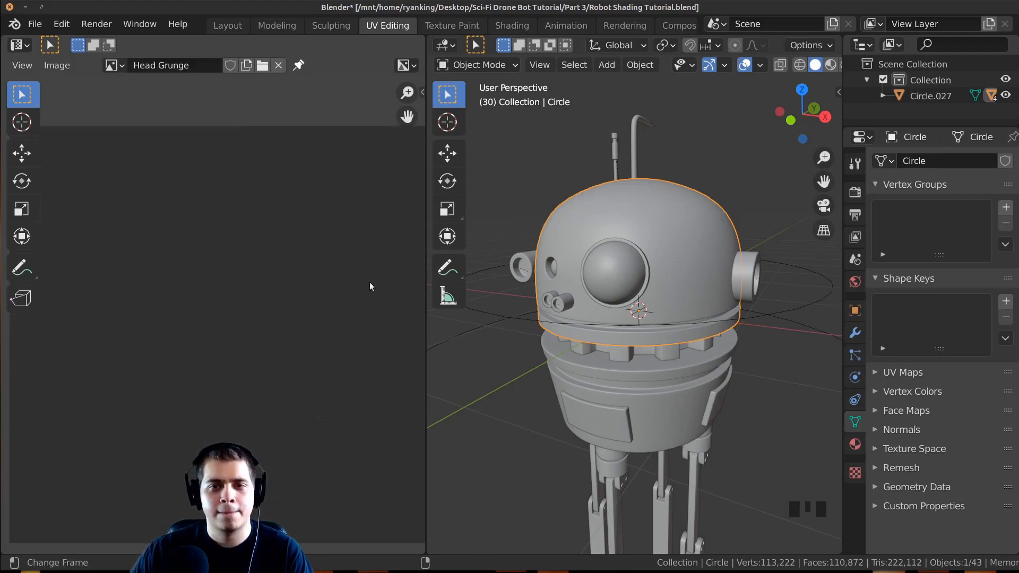
# Step: Select all of the head's geometry in Edit Mode and return to Object Mode
pyautogui.press('Tab')
pyautogui.press('a')
pyautogui.press('a')
pyautogui.press('a')
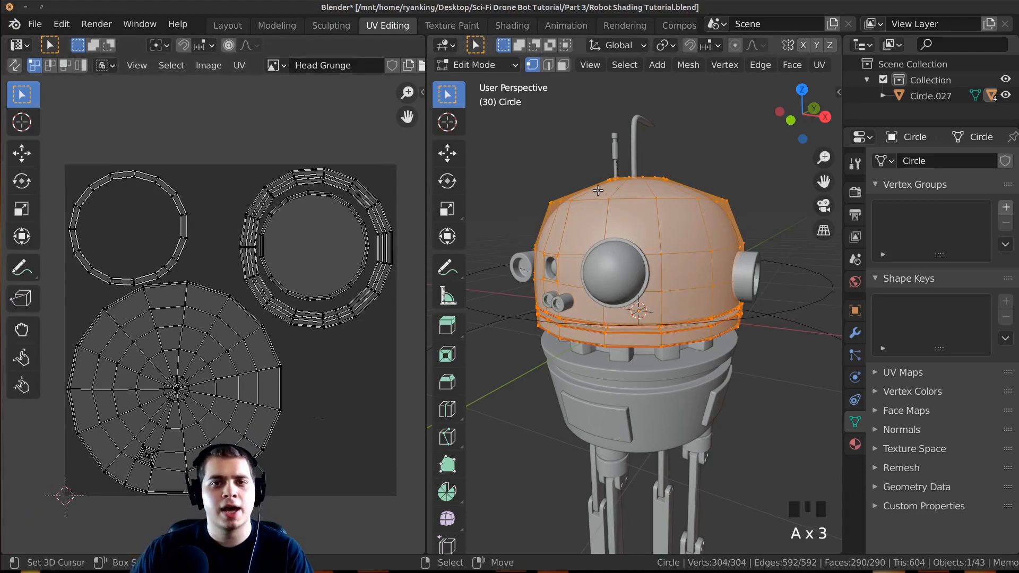
pyautogui.press('Tab')
# Step: In the Shading workspace, duplicate the Head material's Head Plates texture node and place the copy above the original
pyautogui.click(515, 27)
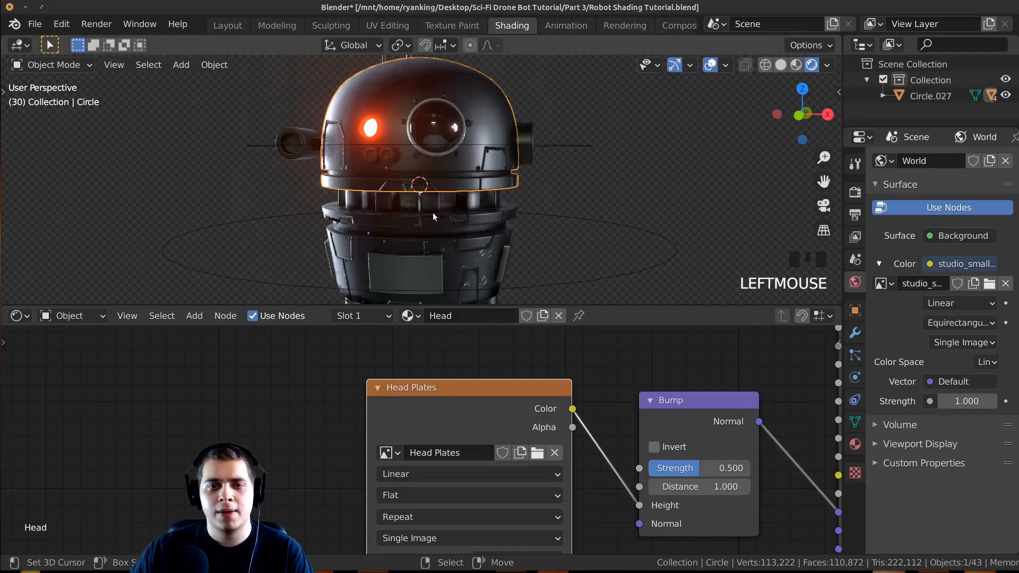
pyautogui.press('g')
pyautogui.rightClick(532, 154)
pyautogui.scroll(-4, 408, 430)
pyautogui.moveTo(408, 430); pyautogui.dragTo(363, 481, button='middle')
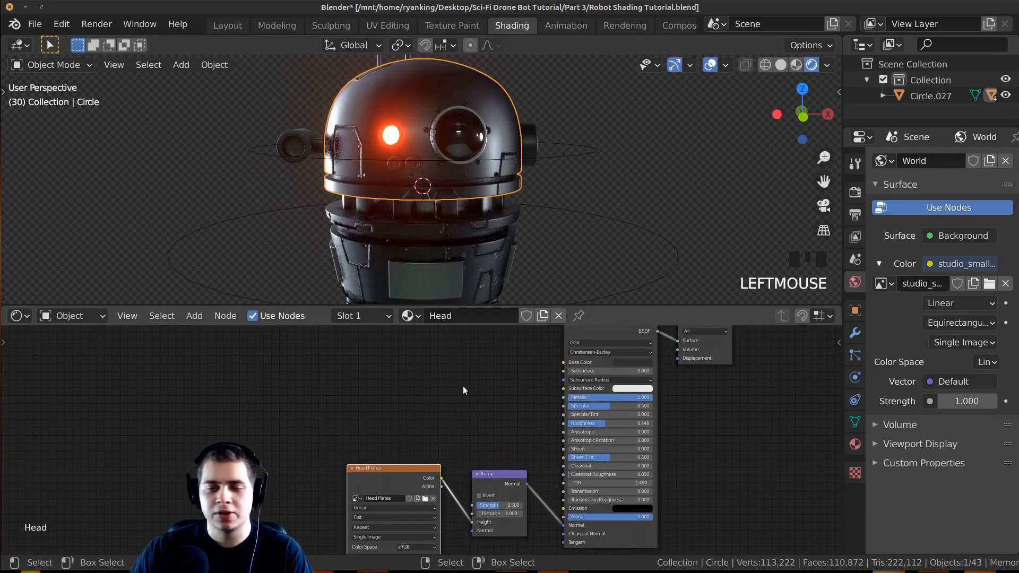
pyautogui.rightClick(411, 466)
pyautogui.hotkey('shift', 'd')
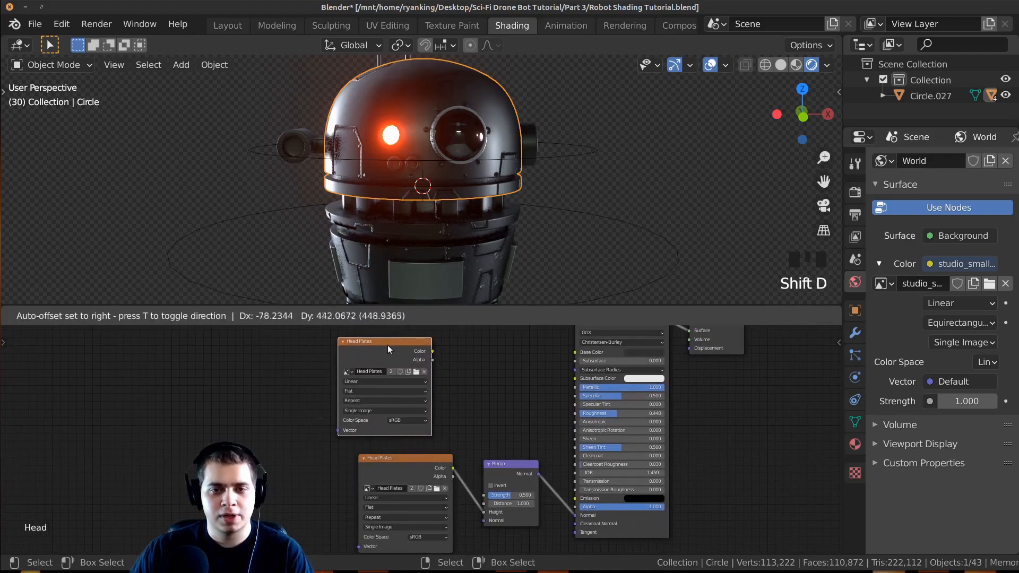
pyautogui.click(372, 380)
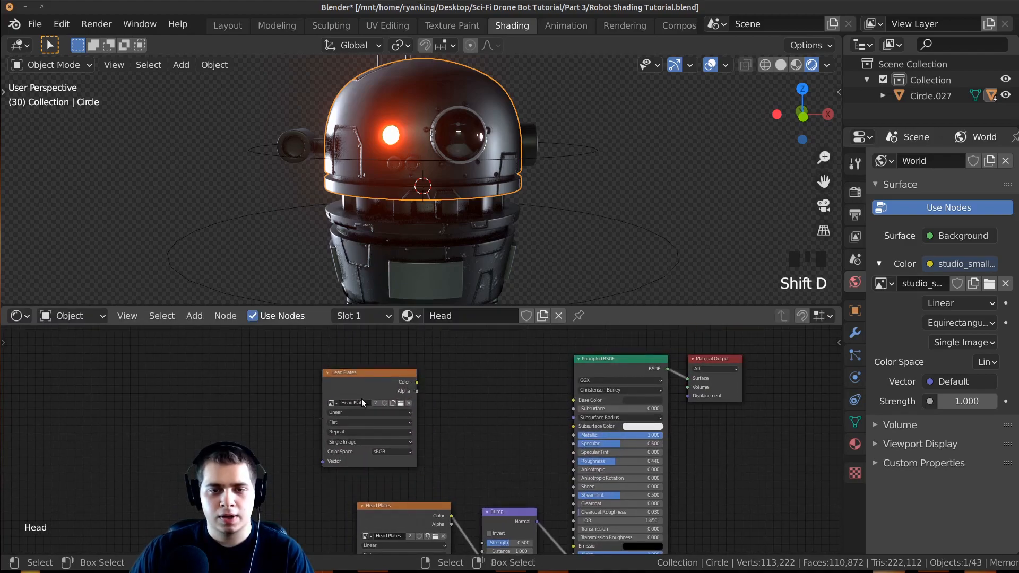
# Step: Assign the Head Grunge image to the duplicated texture node and connect its Color output to the Principled BSDF's Base Color
pyautogui.scroll(3, 363, 404)
pyautogui.click(340, 422)
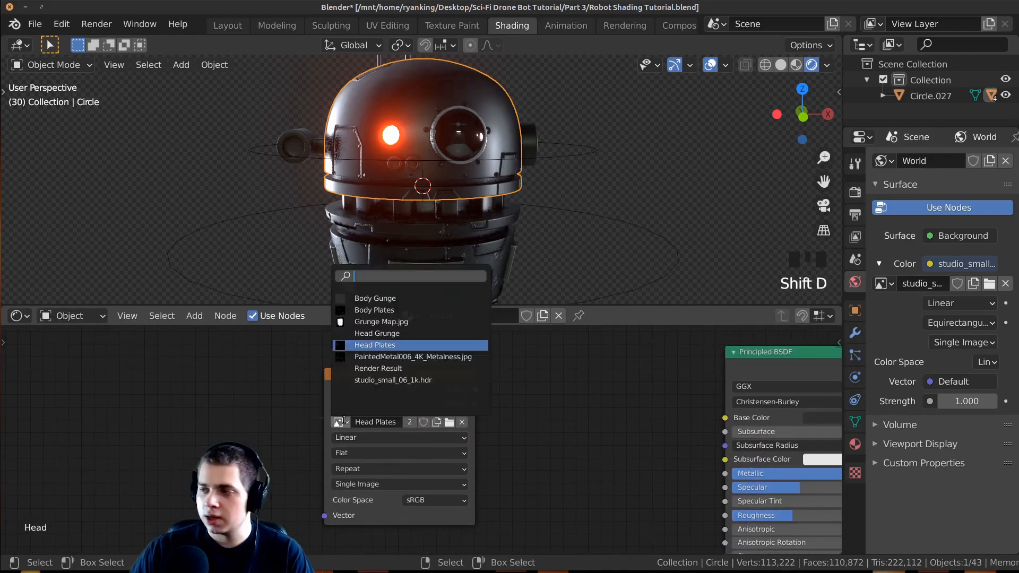
pyautogui.click(385, 335)
pyautogui.scroll(-1, 234, 340)
pyautogui.moveTo(440, 383); pyautogui.dragTo(520, 401)
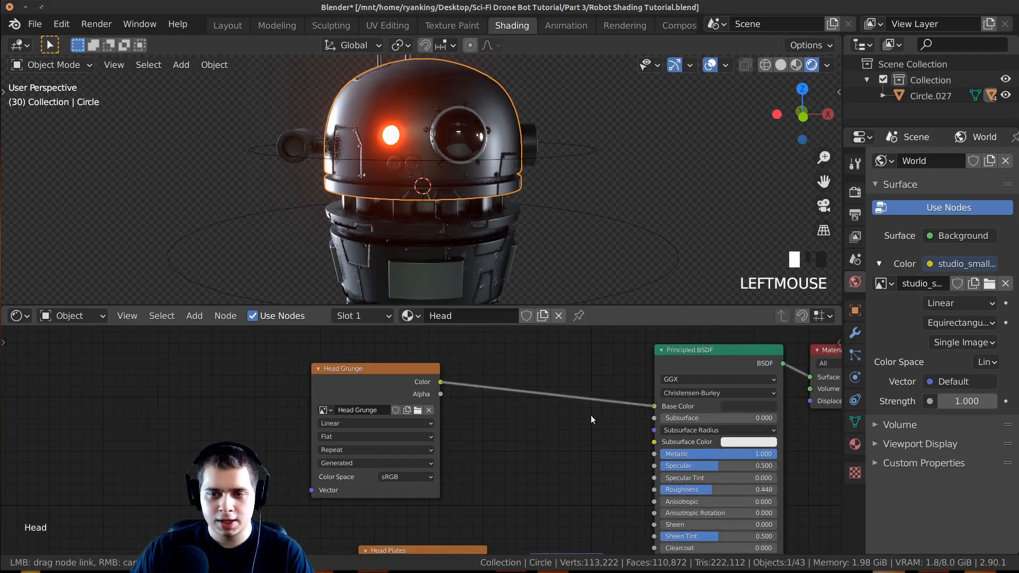
# Step: Duplicate the Bump node, insert the copy between the first Bump and Principled BSDF, and connect Head Grunge Color to its Height
pyautogui.moveTo(599, 419); pyautogui.dragTo(547, 470, button='middle')
pyautogui.scroll(-2, 510, 469)
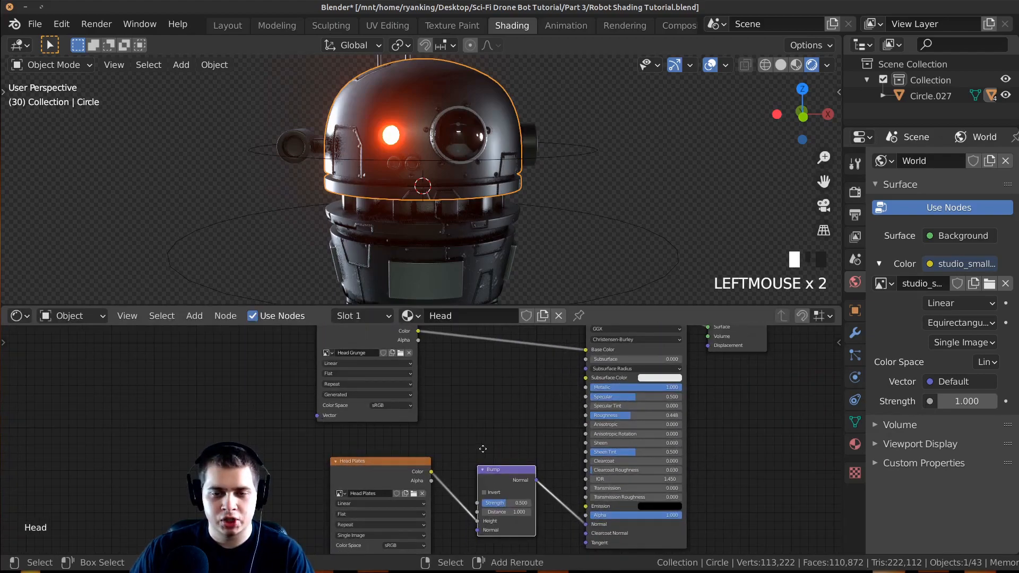
pyautogui.click(539, 452)
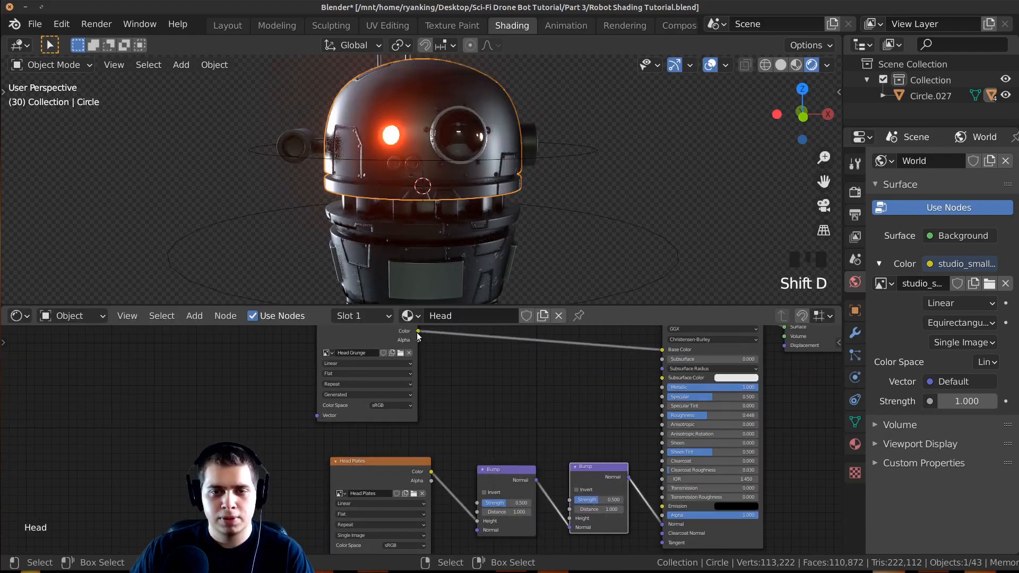
pyautogui.moveTo(561, 426); pyautogui.dragTo(572, 516)
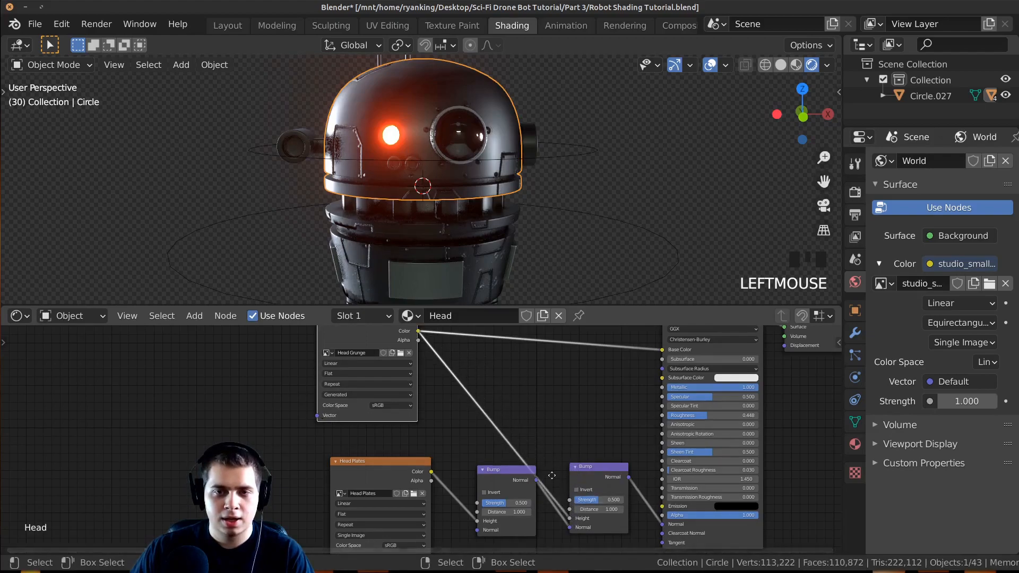
# Step: Set the second Bump node's strength to 0.1
pyautogui.scroll(3, 563, 486)
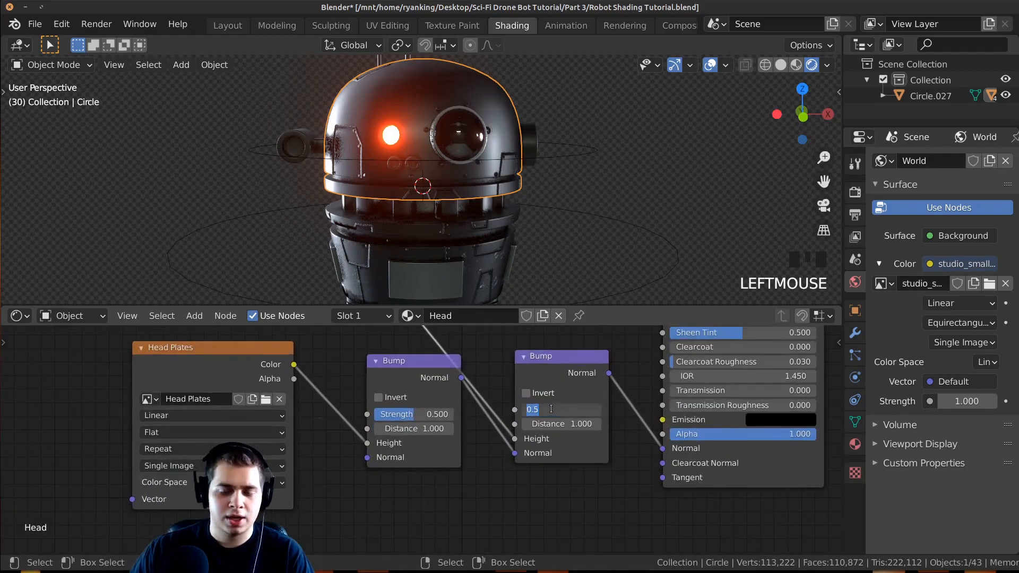
pyautogui.moveTo(552, 413); pyautogui.dragTo(604, 525, button='middle')
pyautogui.scroll(4, 458, 196)
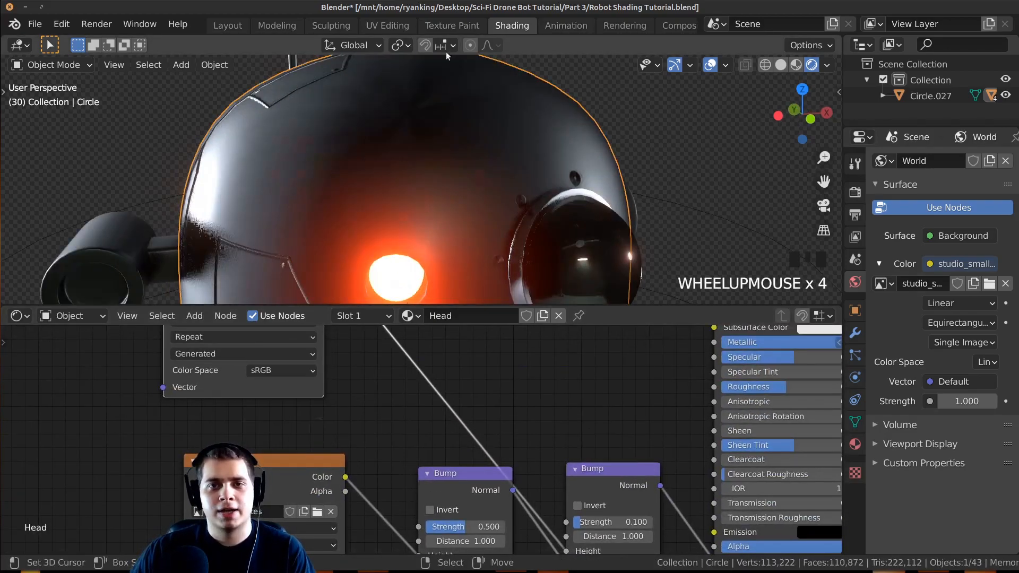
pyautogui.scroll(-5, 336, 350)
pyautogui.moveTo(336, 351); pyautogui.dragTo(347, 426, button='middle')
pyautogui.scroll(1, 347, 412)
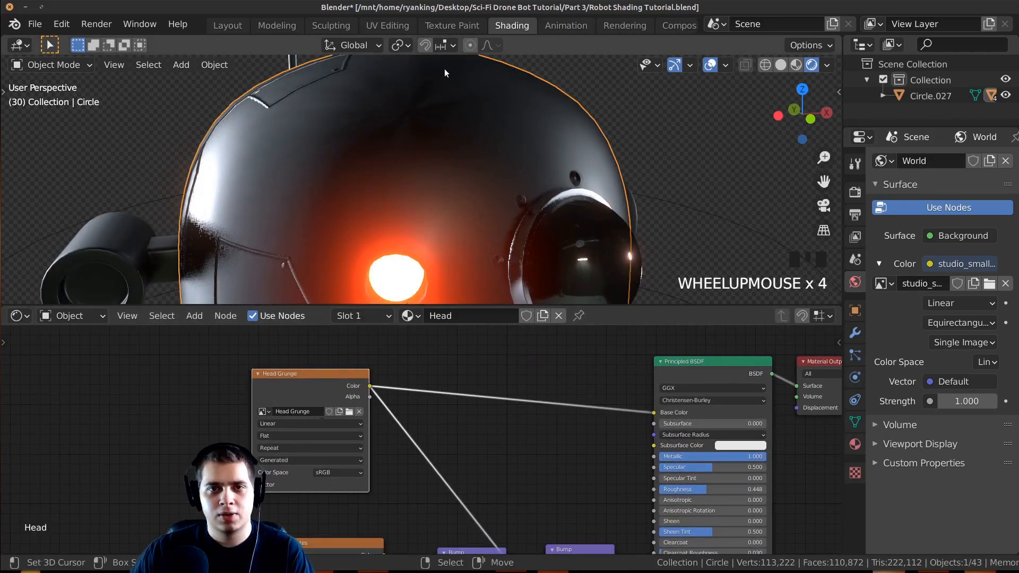
# Step: Switch to the Texture Paint workspace and narrow the image editor to enlarge the 3D viewport
pyautogui.doubleClick(457, 21)
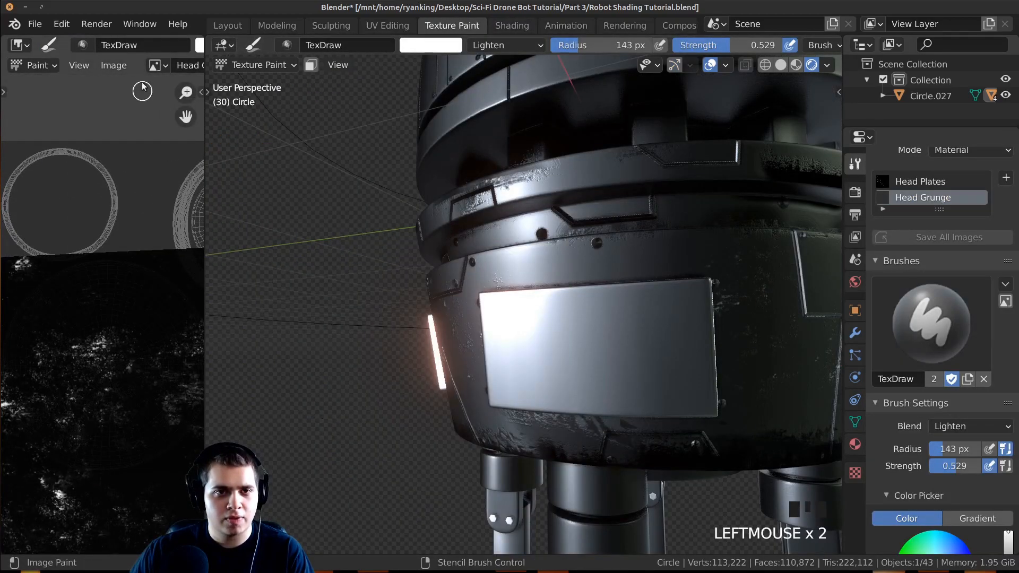
pyautogui.scroll(-3, 119, 66)
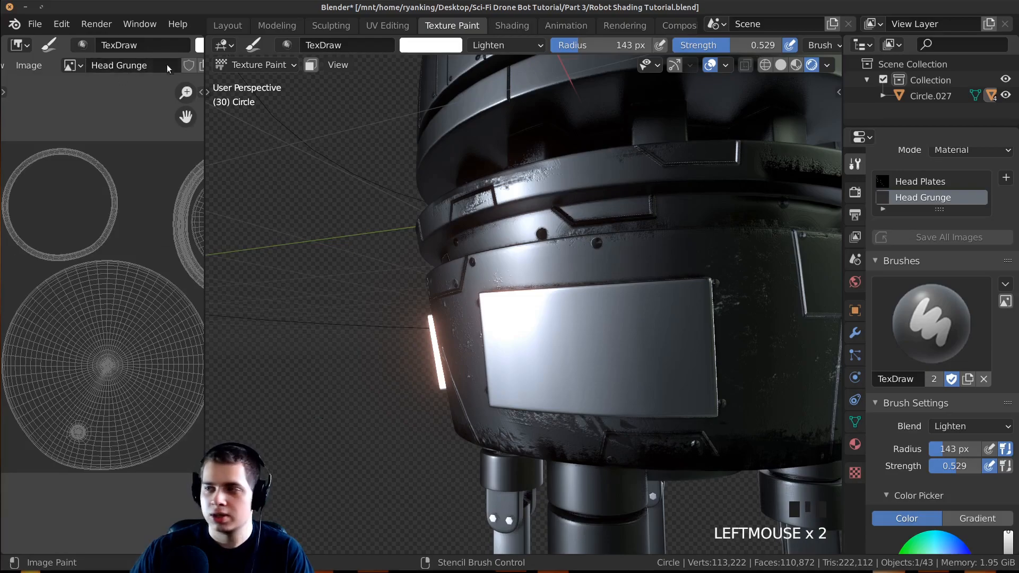
pyautogui.moveTo(202, 253); pyautogui.dragTo(113, 253)
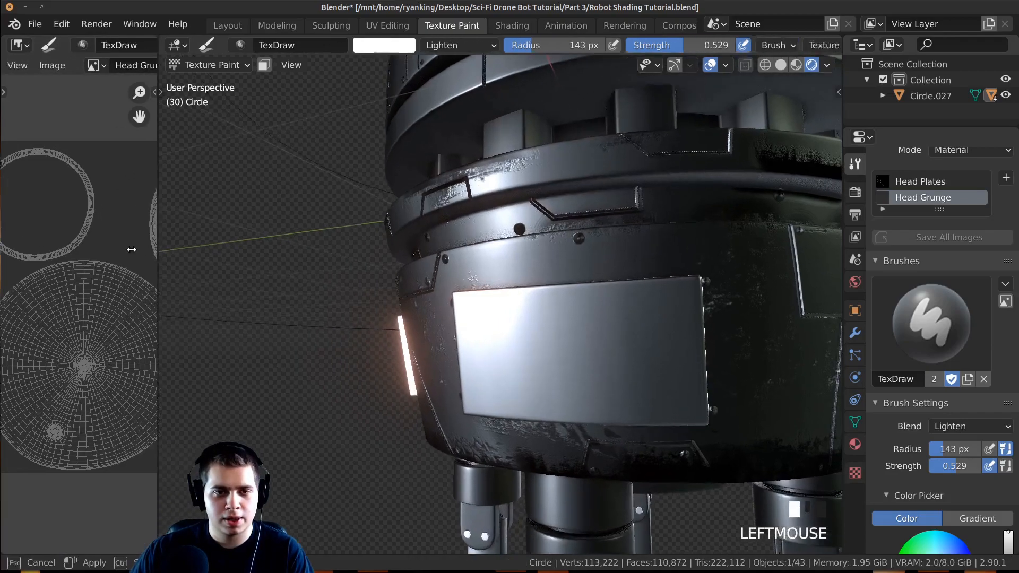
# Step: Move, scale and rotate the scratch stencil over the head and paint white wear on the dome around the two small rectangular plates
pyautogui.moveTo(512, 396); pyautogui.dragTo(458, 395, button='middle')
pyautogui.keyDown('shift'); pyautogui.moveTo(371, 431); pyautogui.dragTo(480, 322, button='right'); pyautogui.keyUp('shift')
pyautogui.keyDown('ctrl'); pyautogui.moveTo(479, 322); pyautogui.dragTo(481, 333, button='right'); pyautogui.keyUp('ctrl')
pyautogui.keyDown('shift'); pyautogui.moveTo(481, 333); pyautogui.dragTo(473, 322, button='right'); pyautogui.keyUp('shift')
pyautogui.moveTo(472, 301); pyautogui.dragTo(534, 289, button='middle')
pyautogui.moveTo(533, 289)
pyautogui.keyDown('shift'); pyautogui.mouseDown(button='middle')
pyautogui.moveTo(458, 301)
pyautogui.moveTo(393, 387)
pyautogui.mouseUp(button='middle'); pyautogui.keyUp('shift')
pyautogui.moveTo(392, 386); pyautogui.dragTo(301, 381)
pyautogui.moveTo(300, 381)
pyautogui.mouseDown(button='middle')
pyautogui.moveTo(380, 301)
pyautogui.moveTo(430, 282)
pyautogui.moveTo(299, 366)
pyautogui.mouseUp(button='middle')
pyautogui.moveTo(298, 365); pyautogui.dragTo(353, 346)
pyautogui.moveTo(352, 345)
pyautogui.keyDown('shift'); pyautogui.mouseDown(button='middle')
pyautogui.moveTo(498, 257)
pyautogui.moveTo(478, 273)
pyautogui.mouseUp(button='middle'); pyautogui.keyUp('shift')
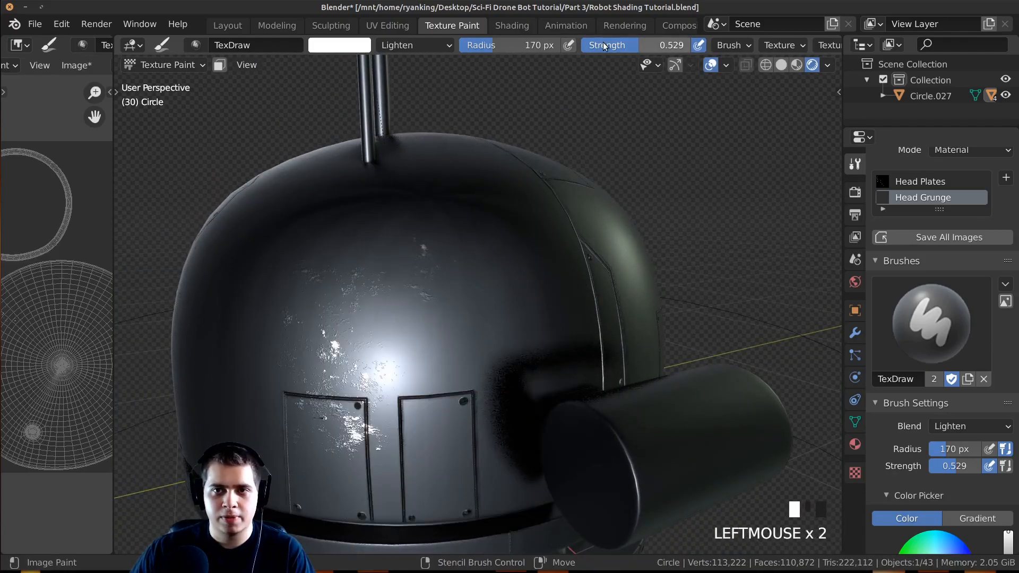
# Step: Reduce the brush strength to 0.404 and paint fainter scratches over more of the dome, resizing the brush as needed
pyautogui.moveTo(626, 45); pyautogui.dragTo(625, 45)
pyautogui.press('f')
pyautogui.click(452, 266)
pyautogui.moveTo(452, 265); pyautogui.dragTo(504, 269, button='middle')
pyautogui.press('f')
pyautogui.click(388, 236)
pyautogui.moveTo(388, 236); pyautogui.dragTo(455, 227, button='middle')
pyautogui.moveTo(476, 406); pyautogui.dragTo(503, 406, button='middle')
pyautogui.keyDown('shift'); pyautogui.moveTo(503, 406); pyautogui.dragTo(458, 411, button='middle'); pyautogui.keyUp('shift')
pyautogui.moveTo(343, 412); pyautogui.dragTo(484, 343, button='middle')
# Step: Rotate the scratch stencil and paint more wear around the head, varying the brush size between strokes
pyautogui.keyDown('ctrl'); pyautogui.moveTo(513, 344); pyautogui.dragTo(428, 473, button='right'); pyautogui.keyUp('ctrl')
pyautogui.moveTo(428, 473)
pyautogui.keyDown('shift'); pyautogui.mouseDown(button='middle')
pyautogui.moveTo(431, 403)
pyautogui.moveTo(395, 385)
pyautogui.moveTo(375, 401)
pyautogui.mouseUp(button='middle'); pyautogui.keyUp('shift')
pyautogui.press('f')
pyautogui.click(403, 339)
pyautogui.moveTo(404, 333); pyautogui.dragTo(370, 346, button='middle')
pyautogui.press('f')
pyautogui.click(402, 316)
pyautogui.moveTo(403, 315)
pyautogui.mouseDown(button='middle')
pyautogui.moveTo(390, 330)
pyautogui.moveTo(406, 298)
pyautogui.moveTo(360, 273)
pyautogui.mouseUp(button='middle')
pyautogui.press('f')
pyautogui.click(405, 299)
pyautogui.moveTo(378, 314)
pyautogui.mouseDown(button='middle')
pyautogui.moveTo(361, 252)
pyautogui.moveTo(343, 286)
pyautogui.moveTo(406, 255)
pyautogui.moveTo(441, 284)
pyautogui.moveTo(457, 282)
pyautogui.mouseUp(button='middle')
pyautogui.scroll(-2, 367, 272)
# Step: Set the brush radius to 145 px and paint scratches on the head between the large eye and the side cylinder
pyautogui.press('f')
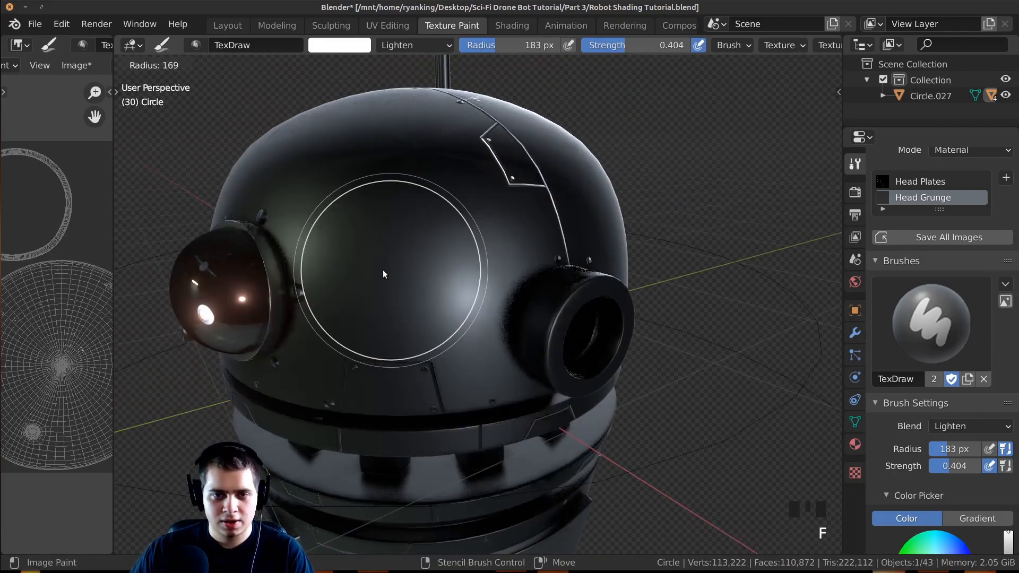
pyautogui.click(370, 270)
pyautogui.moveTo(370, 271); pyautogui.dragTo(482, 290, button='middle')
pyautogui.moveTo(481, 290); pyautogui.dragTo(485, 297)
pyautogui.moveTo(485, 289)
pyautogui.keyDown('shift'); pyautogui.mouseDown(button='middle')
pyautogui.moveTo(502, 302)
pyautogui.moveTo(494, 244)
pyautogui.mouseUp(button='middle'); pyautogui.keyUp('shift')
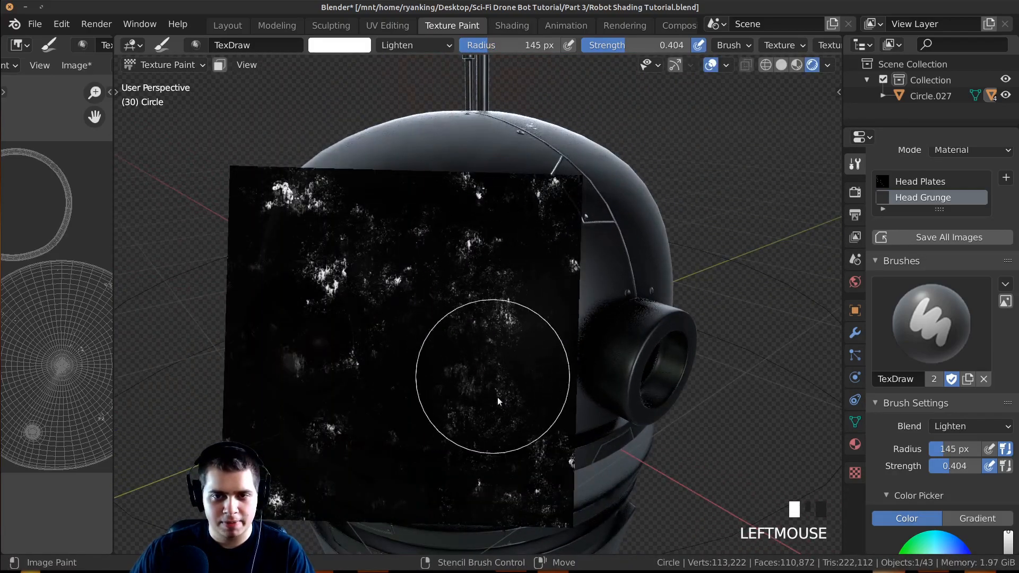
# Step: Move the stencil to the head's opposite side and paint grunge between the side cylinder and the glowing orange light
pyautogui.moveTo(594, 272); pyautogui.dragTo(415, 304, button='middle')
pyautogui.scroll(2, 585, 248)
pyautogui.moveTo(422, 303); pyautogui.dragTo(487, 334, button='right')
pyautogui.moveTo(518, 390)
pyautogui.keyDown('shift'); pyautogui.mouseDown(button='middle')
pyautogui.moveTo(508, 319)
pyautogui.moveTo(522, 309)
pyautogui.mouseUp(button='middle'); pyautogui.keyUp('shift')
pyautogui.moveTo(504, 310); pyautogui.dragTo(491, 309)
pyautogui.keyDown('shift'); pyautogui.moveTo(540, 337); pyautogui.dragTo(542, 302, button='middle'); pyautogui.keyUp('shift')
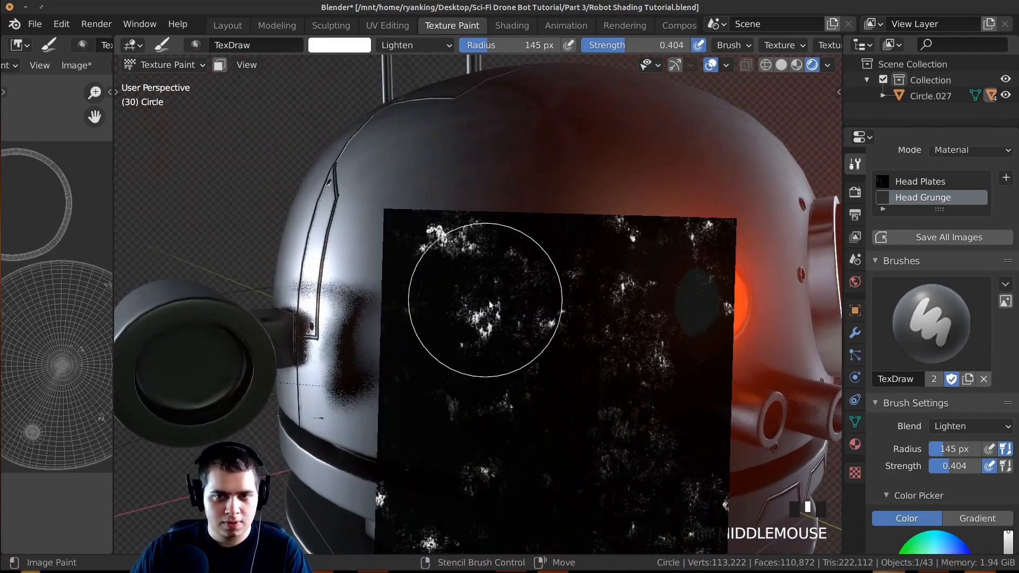
# Step: Enlarge the brush radius to 218 px, rotate the stencil, and paint grunge over the upper dome
pyautogui.press('f')
pyautogui.click(525, 317)
pyautogui.moveTo(552, 332); pyautogui.dragTo(576, 333, button='middle')
pyautogui.keyDown('shift'); pyautogui.moveTo(547, 338); pyautogui.dragTo(550, 312, button='middle'); pyautogui.keyUp('shift')
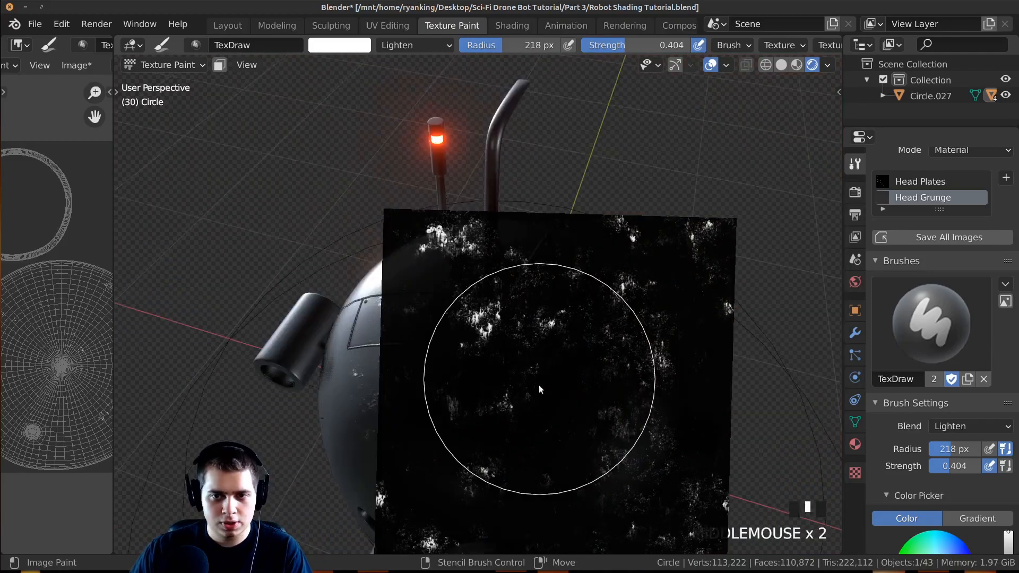
pyautogui.moveTo(541, 386)
pyautogui.keyDown('shift'); pyautogui.mouseDown(button='middle')
pyautogui.moveTo(543, 331)
pyautogui.moveTo(577, 330)
pyautogui.mouseUp(button='middle'); pyautogui.keyUp('shift')
pyautogui.keyDown('ctrl'); pyautogui.moveTo(612, 304); pyautogui.dragTo(552, 474, button='right'); pyautogui.keyUp('ctrl')
pyautogui.keyDown('shift'); pyautogui.moveTo(577, 404); pyautogui.dragTo(518, 309, button='middle'); pyautogui.keyUp('shift')
pyautogui.scroll(-1, 531, 400)
pyautogui.moveTo(530, 403); pyautogui.dragTo(650, 421, button='middle')
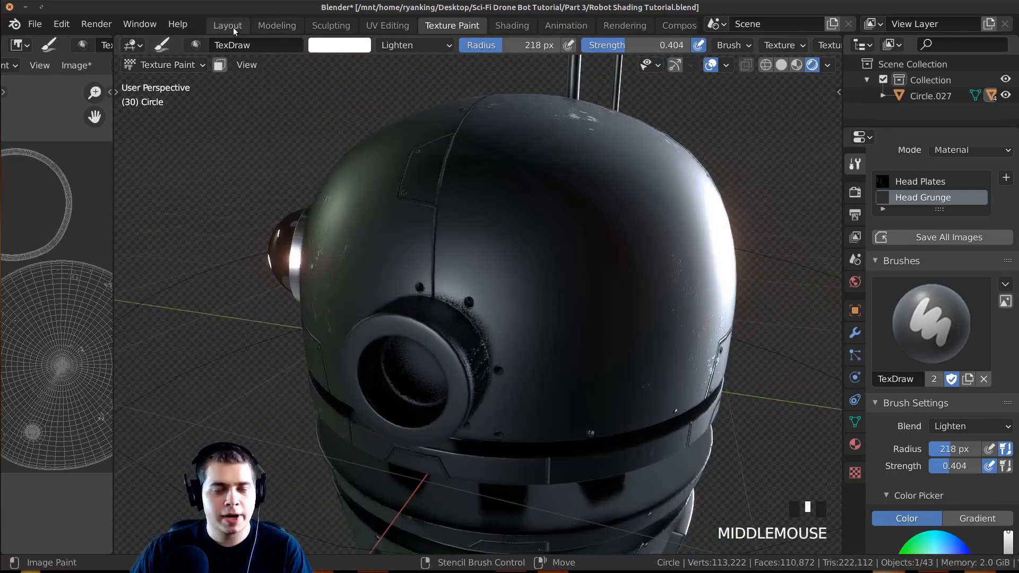
# Step: Center the view on the head in the Layout workspace and return to Texture Paint
pyautogui.click(227, 26)
pyautogui.moveTo(468, 306)
pyautogui.mouseDown(button='middle')
pyautogui.moveTo(480, 233)
pyautogui.moveTo(215, 376)
pyautogui.moveTo(254, 247)
pyautogui.moveTo(231, 260)
pyautogui.moveTo(355, 253)
pyautogui.moveTo(391, 280)
pyautogui.moveTo(454, 278)
pyautogui.moveTo(425, 260)
pyautogui.moveTo(278, 271)
pyautogui.moveTo(426, 33)
pyautogui.mouseUp(button='middle')
pyautogui.press('KP_Decimal')
pyautogui.scroll(3, 479, 240)
pyautogui.click(428, 29)
# Step: Resize the brush and paint stencilled grunge onto the dome above and behind the side cylinder
pyautogui.moveTo(508, 225); pyautogui.dragTo(512, 272, button='middle')
pyautogui.press('f')
pyautogui.click(562, 246)
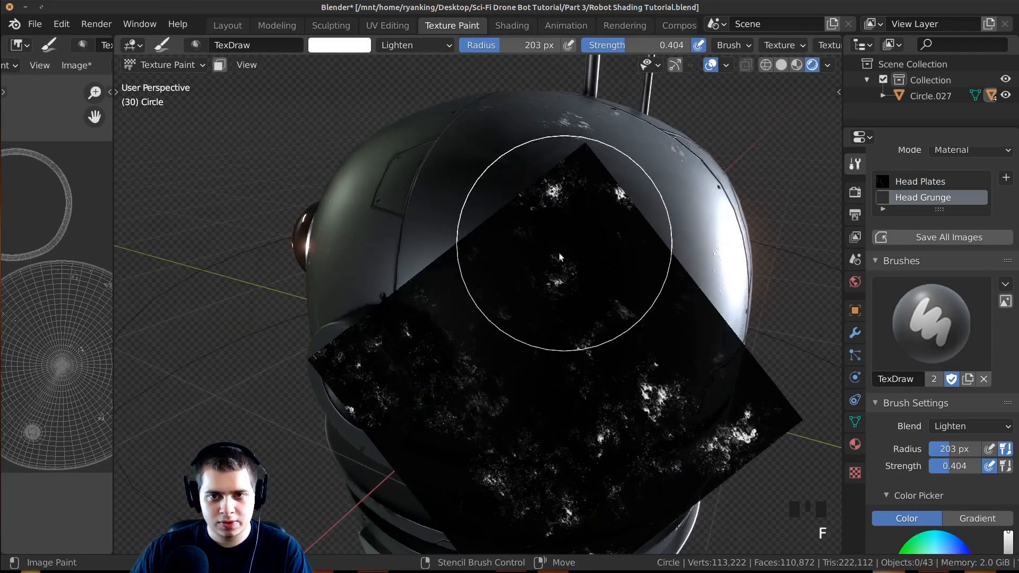
pyautogui.moveTo(563, 247); pyautogui.dragTo(554, 298, button='middle')
pyautogui.keyDown('shift'); pyautogui.moveTo(555, 298); pyautogui.dragTo(550, 329, button='middle'); pyautogui.keyUp('shift')
pyautogui.press('f')
pyautogui.click(614, 382)
pyautogui.moveTo(559, 308); pyautogui.dragTo(611, 371)
# Step: Add further scratch patches to the bare rear areas of the dome, adjusting the brush size between strokes
pyautogui.press('f')
pyautogui.click(528, 396)
pyautogui.keyDown('shift'); pyautogui.moveTo(533, 344); pyautogui.dragTo(525, 382, button='middle'); pyautogui.keyUp('shift')
pyautogui.click(462, 370)
pyautogui.moveTo(487, 356); pyautogui.dragTo(544, 444)
pyautogui.press('f')
pyautogui.click(465, 452)
pyautogui.moveTo(424, 329)
pyautogui.keyDown('shift'); pyautogui.mouseDown(button='middle')
pyautogui.moveTo(475, 372)
pyautogui.moveTo(412, 390)
pyautogui.moveTo(558, 345)
pyautogui.mouseUp(button='middle'); pyautogui.keyUp('shift')
# Step: Set the brush radius to 124 px and paint scratches on the back of the dome below the antennas
pyautogui.press('f')
pyautogui.click(544, 374)
pyautogui.moveTo(502, 323)
pyautogui.mouseDown(button='middle')
pyautogui.moveTo(638, 380)
pyautogui.moveTo(624, 431)
pyautogui.mouseUp(button='middle')
pyautogui.click(548, 344)
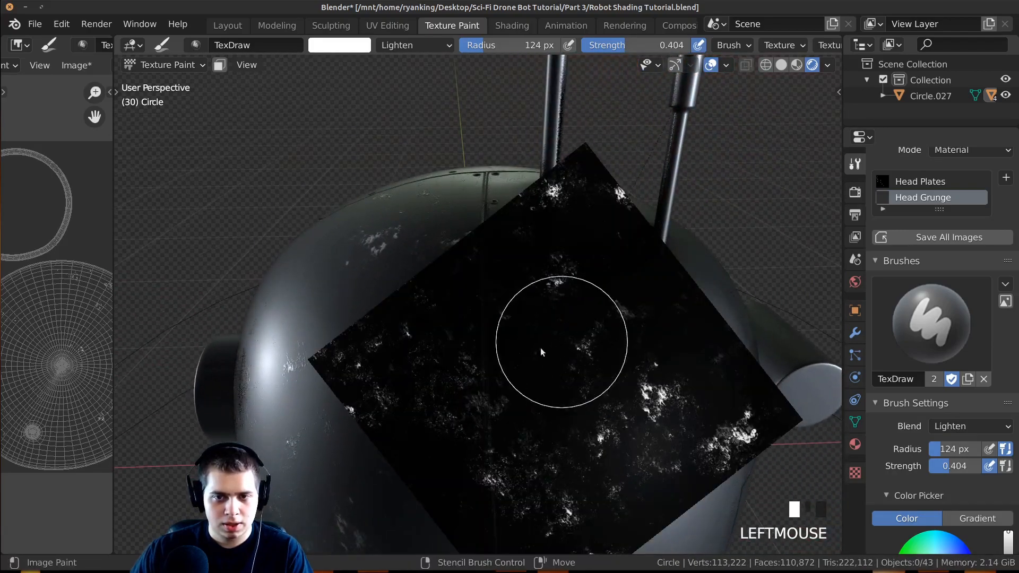
pyautogui.moveTo(592, 348); pyautogui.dragTo(514, 365, button='middle')
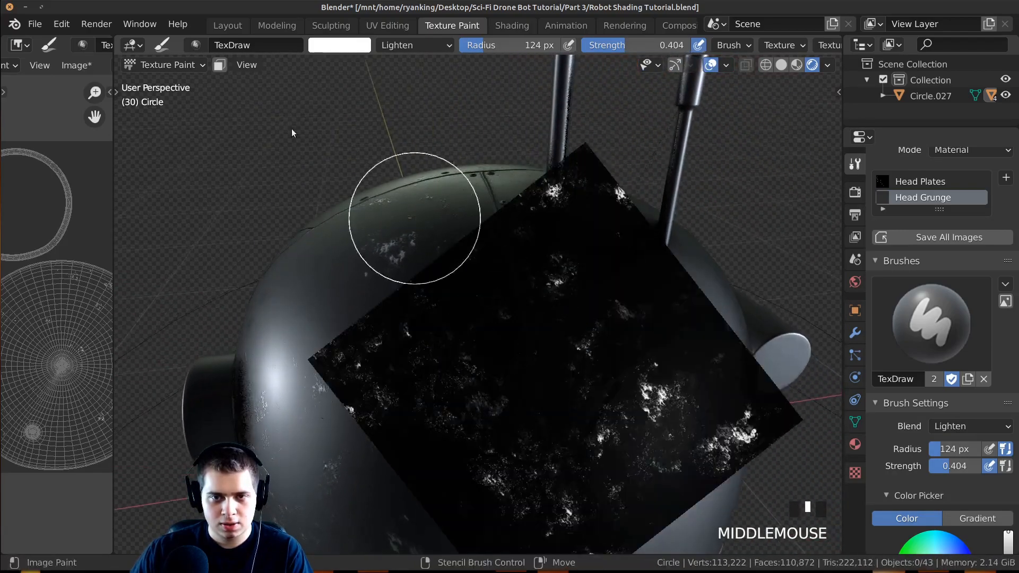
# Step: Examine the painted wear on the head up close from several sides in the Layout workspace
pyautogui.click(233, 27)
pyautogui.scroll(-5, 457, 318)
pyautogui.moveTo(456, 319)
pyautogui.keyDown('shift'); pyautogui.mouseDown(button='middle')
pyautogui.moveTo(468, 335)
pyautogui.moveTo(448, 318)
pyautogui.moveTo(475, 308)
pyautogui.moveTo(461, 260)
pyautogui.mouseUp(button='middle'); pyautogui.keyUp('shift')
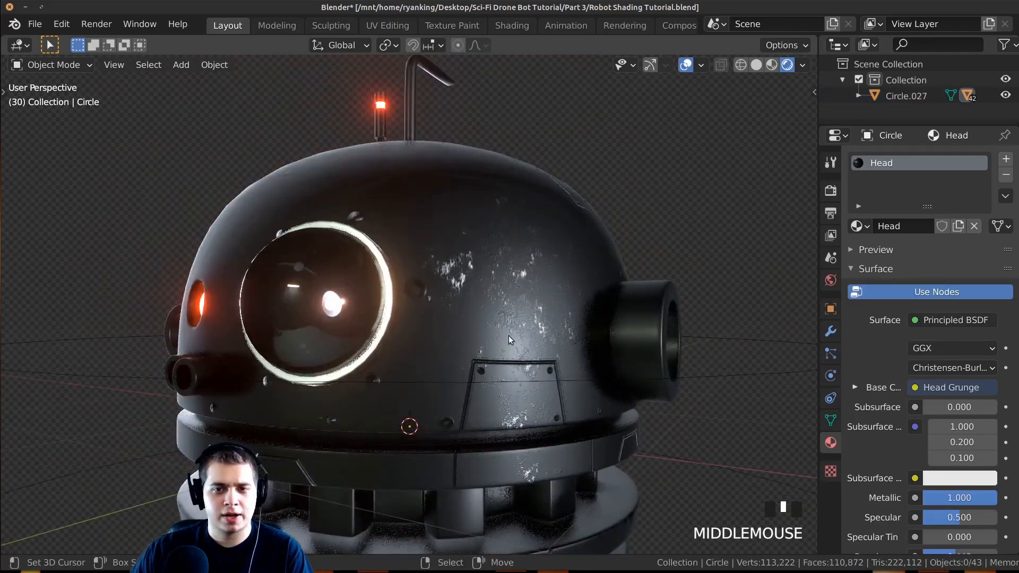
pyautogui.scroll(4, 461, 255)
pyautogui.keyDown('shift'); pyautogui.moveTo(497, 439); pyautogui.dragTo(524, 414, button='middle'); pyautogui.keyUp('shift')
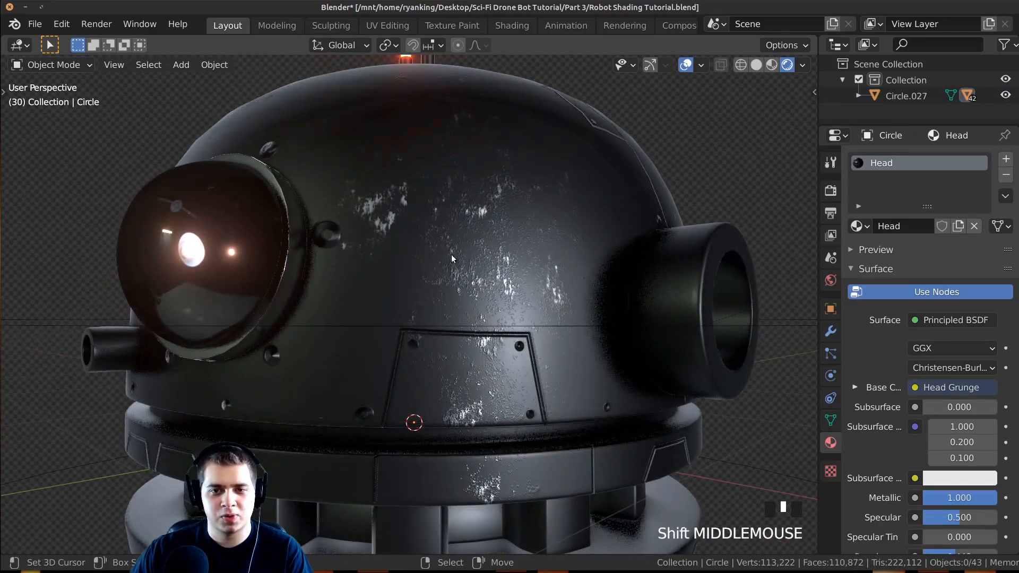
pyautogui.scroll(3, 510, 302)
pyautogui.moveTo(493, 309); pyautogui.dragTo(419, 372, button='middle')
pyautogui.scroll(3, 419, 371)
pyautogui.keyDown('shift'); pyautogui.moveTo(494, 530); pyautogui.dragTo(465, 259, button='middle'); pyautogui.keyUp('shift')
pyautogui.scroll(2, 464, 374)
pyautogui.keyDown('shift'); pyautogui.moveTo(497, 171); pyautogui.dragTo(424, 47, button='middle'); pyautogui.keyUp('shift')
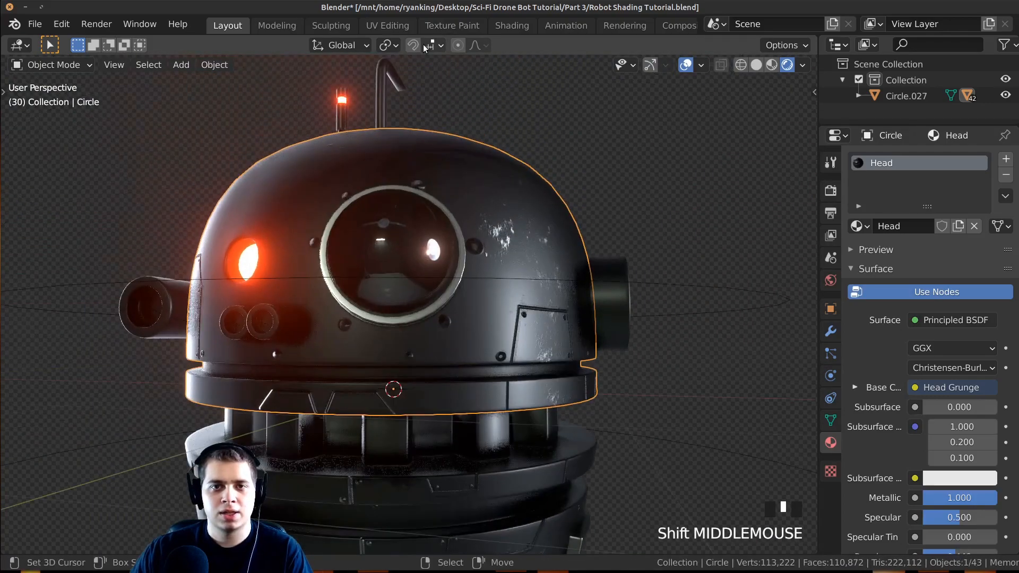
# Step: Return to Texture Paint and replace the brush's Texture.001 with the existing white grunge patch named Texture
pyautogui.click(435, 30)
pyautogui.moveTo(411, 218)
pyautogui.mouseDown(button='middle')
pyautogui.moveTo(435, 246)
pyautogui.moveTo(469, 247)
pyautogui.mouseUp(button='middle')
pyautogui.scroll(-10, 999, 404)
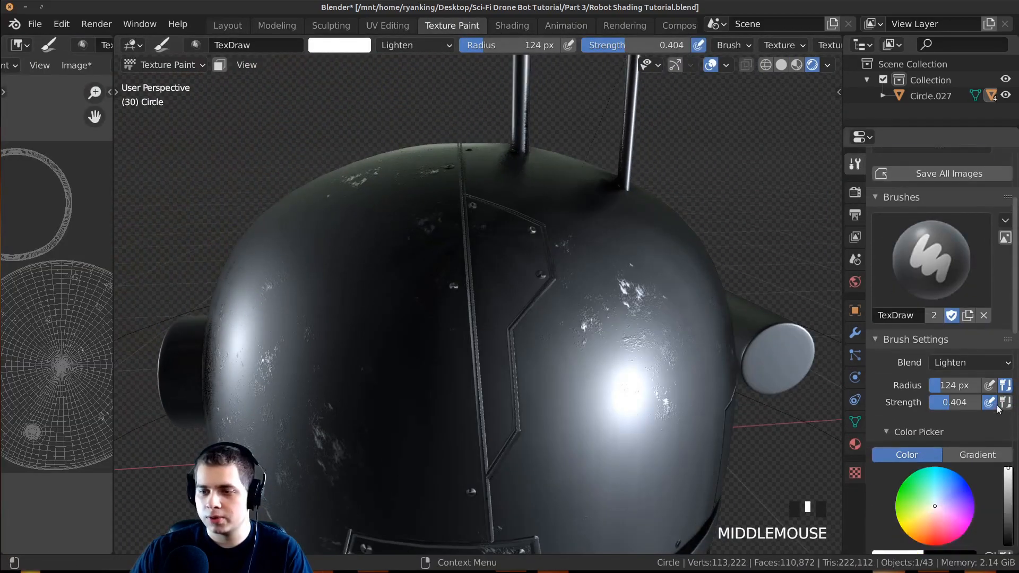
pyautogui.scroll(-2, 977, 409)
pyautogui.scroll(-2, 669, 415)
pyautogui.moveTo(657, 419); pyautogui.dragTo(647, 402, button='middle')
pyautogui.scroll(-5, 944, 444)
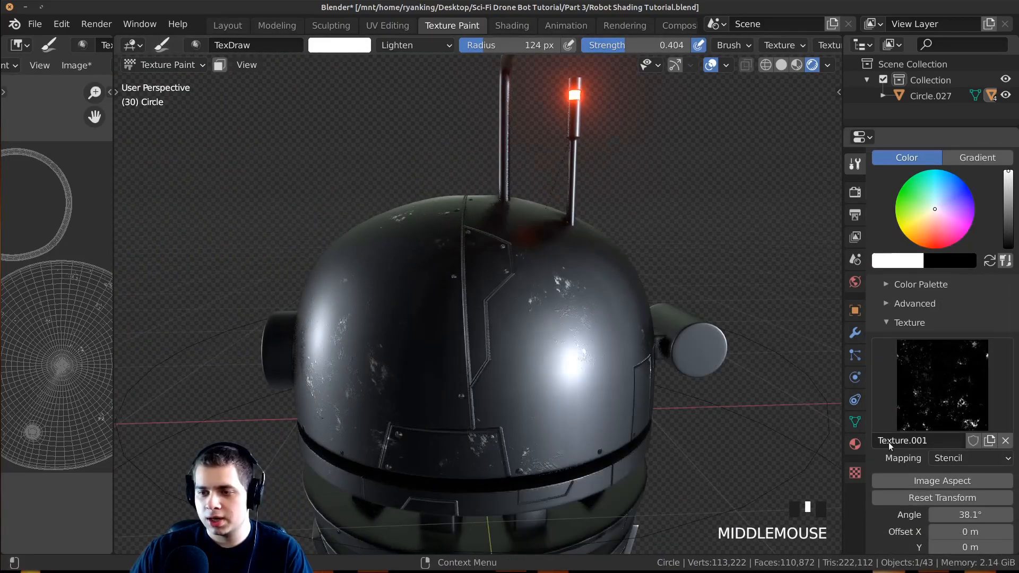
pyautogui.click(1005, 444)
pyautogui.click(944, 328)
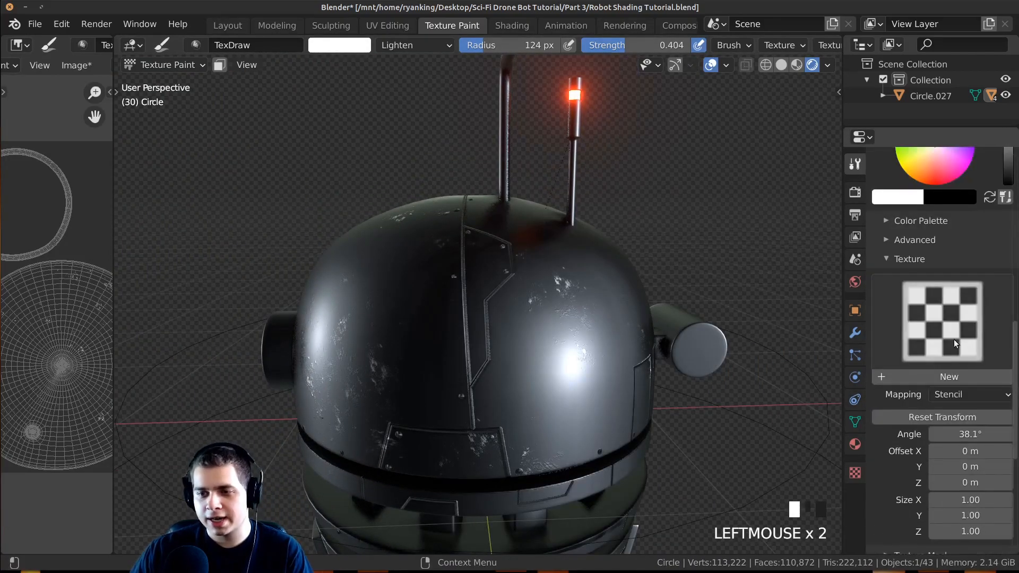
pyautogui.click(931, 377)
pyautogui.click(926, 325)
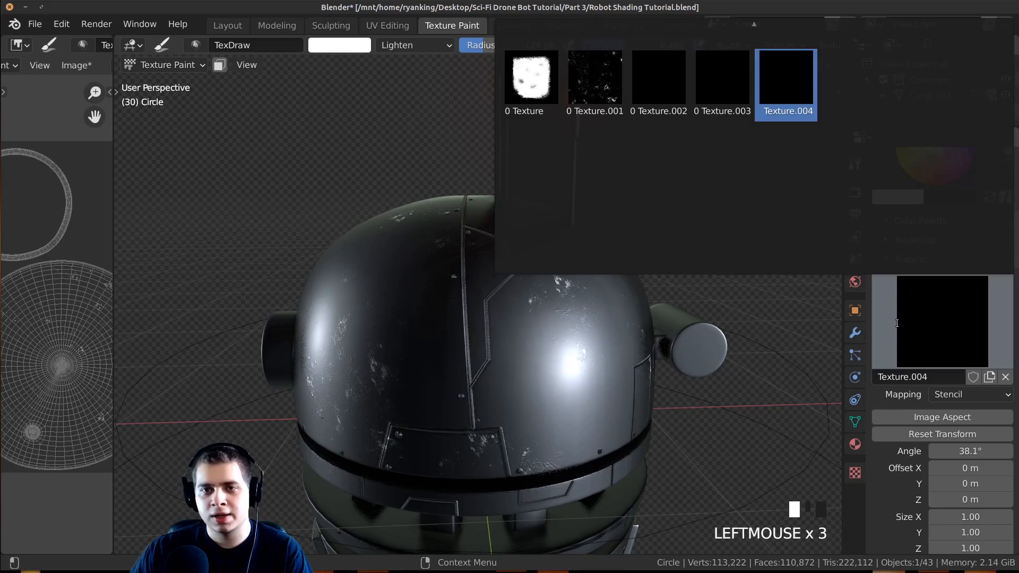
pyautogui.click(534, 82)
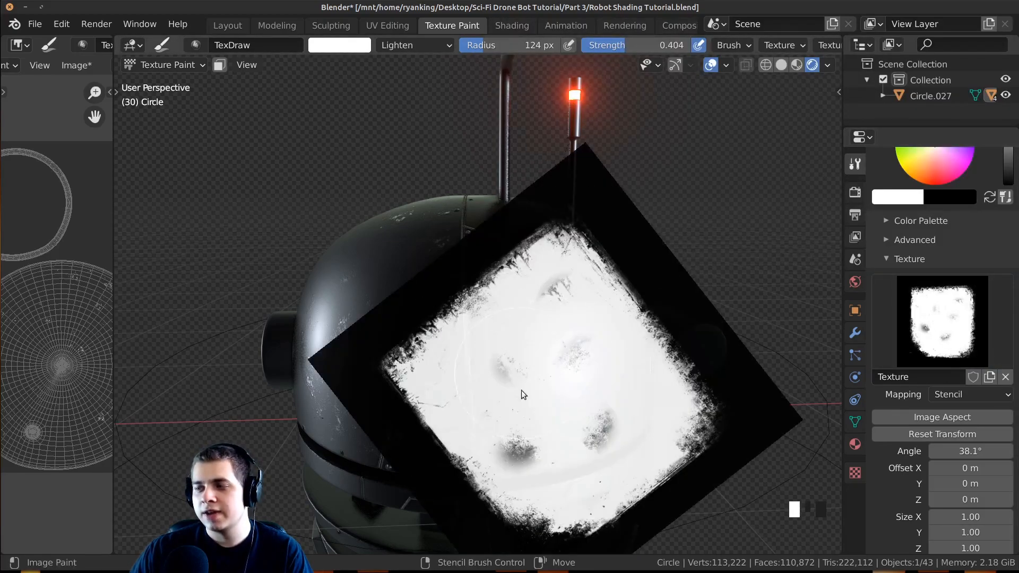
# Step: Inspect the Grunge Map.jpg image settings of the brush texture and reselect the texture named Texture for the brush
pyautogui.scroll(-10, 876, 478)
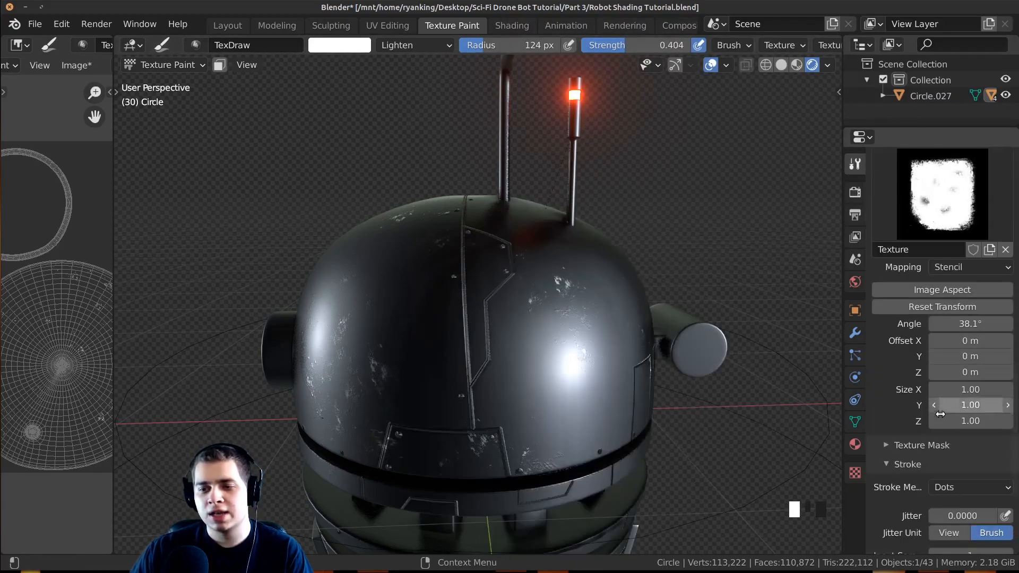
pyautogui.click(855, 472)
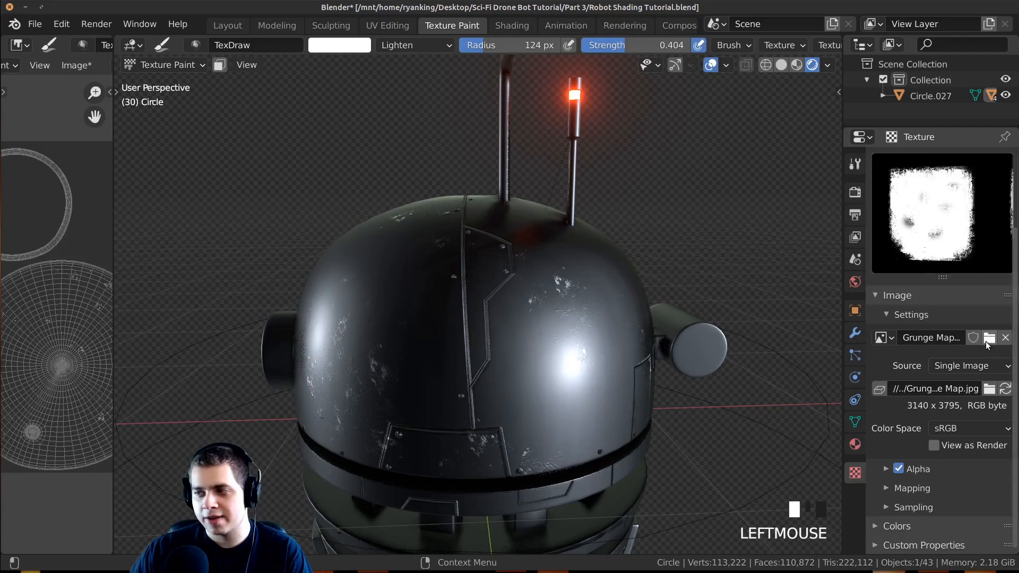
pyautogui.click(854, 164)
pyautogui.scroll(-6, 944, 527)
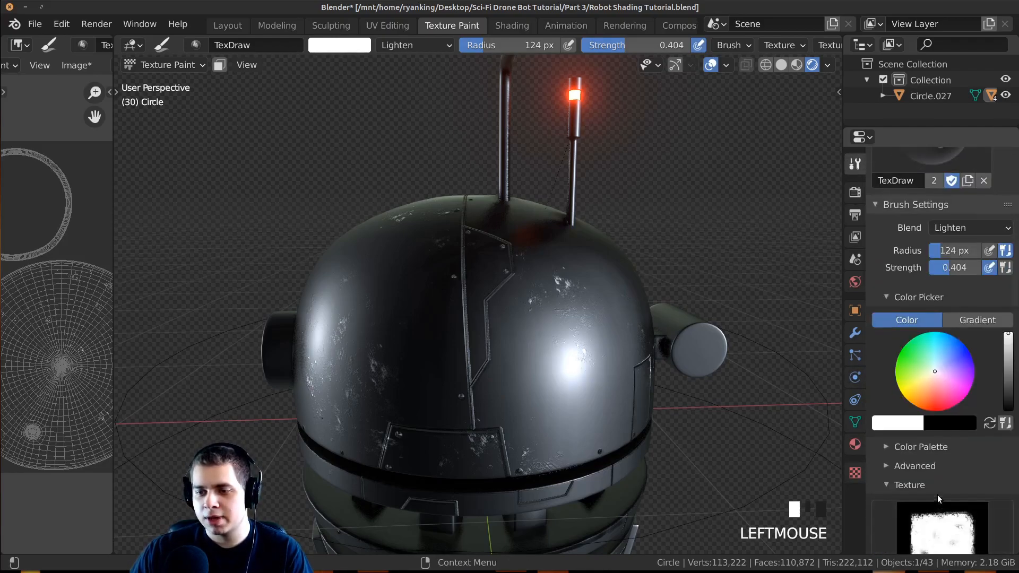
pyautogui.click(937, 492)
pyautogui.click(547, 250)
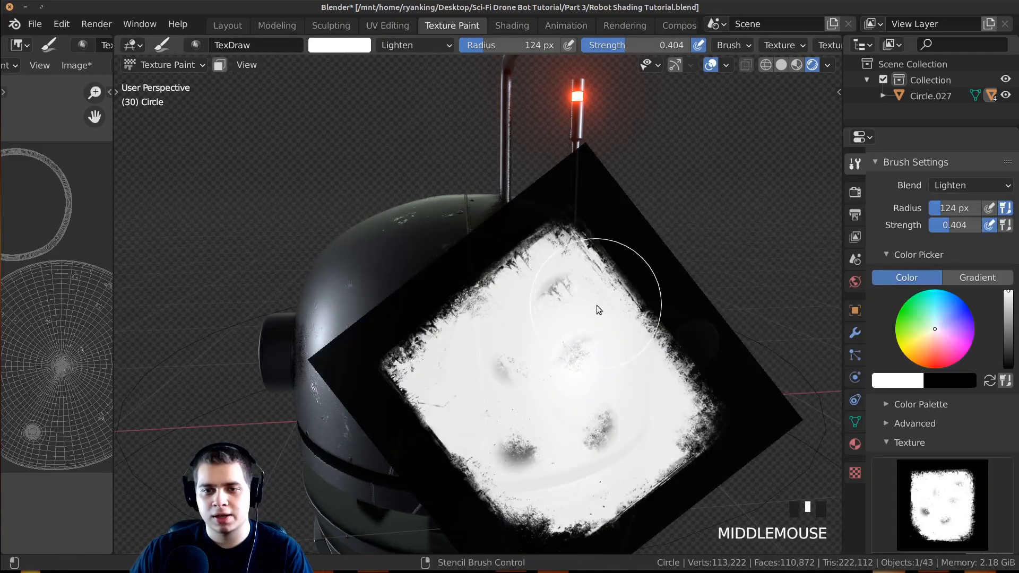
# Step: Switch the paint brush's blending mode from Lighten to Darken
pyautogui.moveTo(597, 309); pyautogui.dragTo(615, 305, button='middle')
pyautogui.scroll(5, 947, 356)
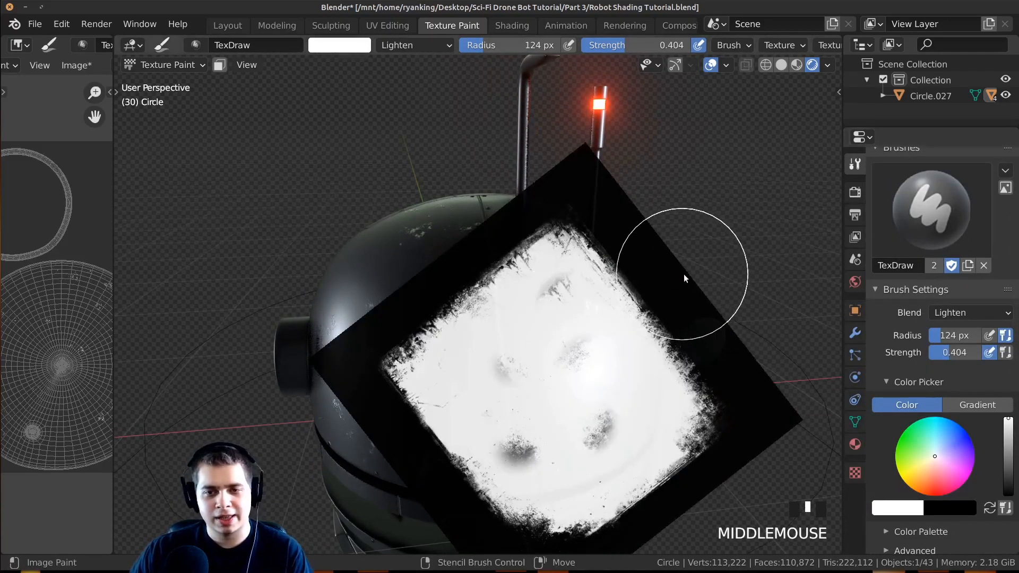
pyautogui.click(950, 312)
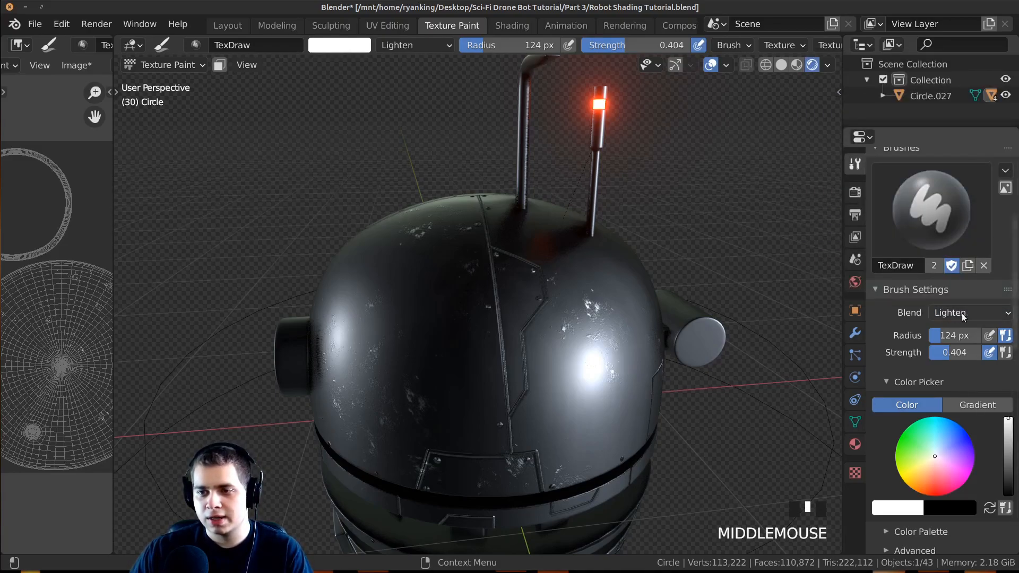
pyautogui.click(960, 313)
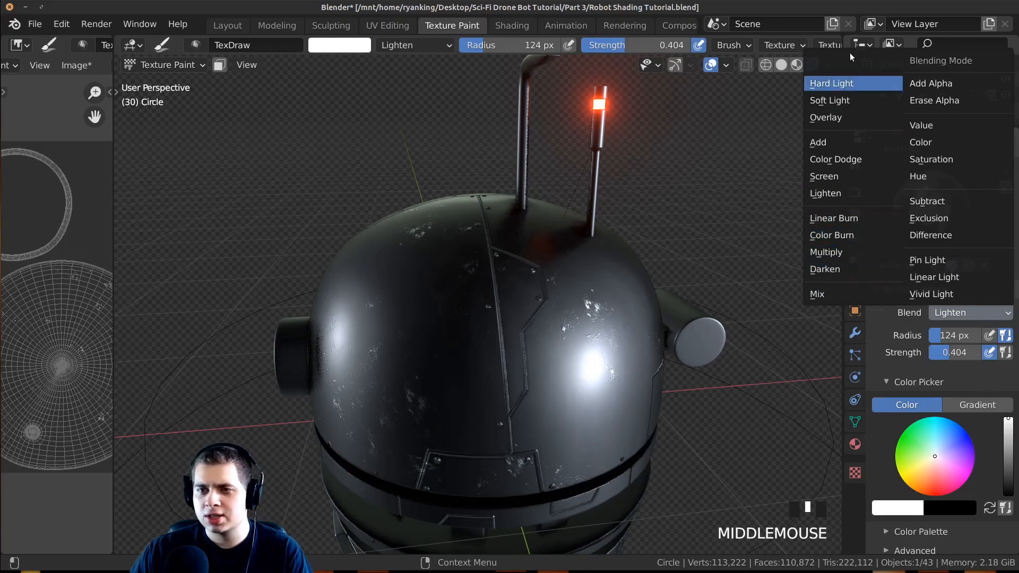
pyautogui.click(837, 269)
# Step: Rotate the grunge stencil over the head and adjust the brush radius
pyautogui.keyDown('shift'); pyautogui.moveTo(617, 325); pyautogui.dragTo(689, 309, button='middle'); pyautogui.keyUp('shift')
pyautogui.keyDown('ctrl'); pyautogui.moveTo(691, 326); pyautogui.dragTo(519, 486, button='right'); pyautogui.keyUp('ctrl')
pyautogui.moveTo(520, 486)
pyautogui.mouseDown(button='middle')
pyautogui.moveTo(600, 350)
pyautogui.moveTo(594, 414)
pyautogui.mouseUp(button='middle')
pyautogui.press('f')
pyautogui.click(487, 491)
# Step: Set the brush radius to 59 px and dab darkening grunge on the lower part of the head
pyautogui.moveTo(567, 473)
pyautogui.mouseDown(button='middle')
pyautogui.moveTo(517, 491)
pyautogui.moveTo(498, 352)
pyautogui.mouseUp(button='middle')
pyautogui.scroll(2, 563, 328)
pyautogui.moveTo(562, 345)
pyautogui.mouseDown(button='middle')
pyautogui.moveTo(578, 321)
pyautogui.moveTo(537, 321)
pyautogui.moveTo(600, 326)
pyautogui.moveTo(464, 250)
pyautogui.moveTo(527, 285)
pyautogui.mouseUp(button='middle')
pyautogui.scroll(-2, 519, 412)
pyautogui.keyDown('shift'); pyautogui.moveTo(519, 412); pyautogui.dragTo(560, 500, button='middle'); pyautogui.keyUp('shift')
pyautogui.press('f')
pyautogui.click(540, 467)
pyautogui.moveTo(475, 474)
pyautogui.keyDown('shift'); pyautogui.mouseDown(button='middle')
pyautogui.moveTo(561, 460)
pyautogui.moveTo(495, 490)
pyautogui.mouseUp(button='middle'); pyautogui.keyUp('shift')
pyautogui.click(505, 502)
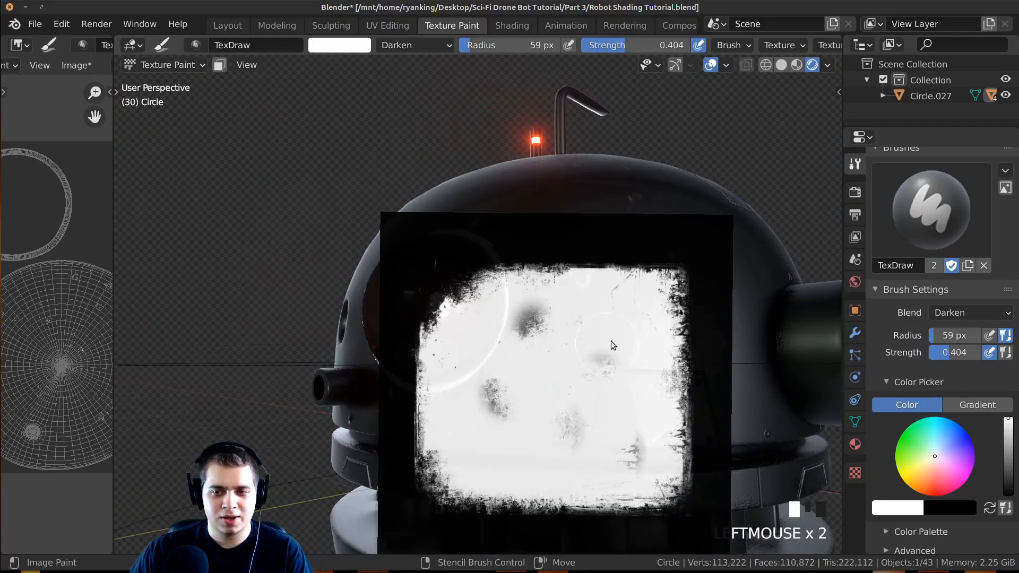
# Step: Rotate the grunge stencil upright and dab darkening wear around the rim below the head's panels
pyautogui.keyDown('ctrl'); pyautogui.moveTo(632, 338); pyautogui.dragTo(596, 466, button='right'); pyautogui.keyUp('ctrl')
pyautogui.moveTo(523, 419)
pyautogui.mouseDown(button='middle')
pyautogui.moveTo(569, 409)
pyautogui.moveTo(582, 433)
pyautogui.mouseUp(button='middle')
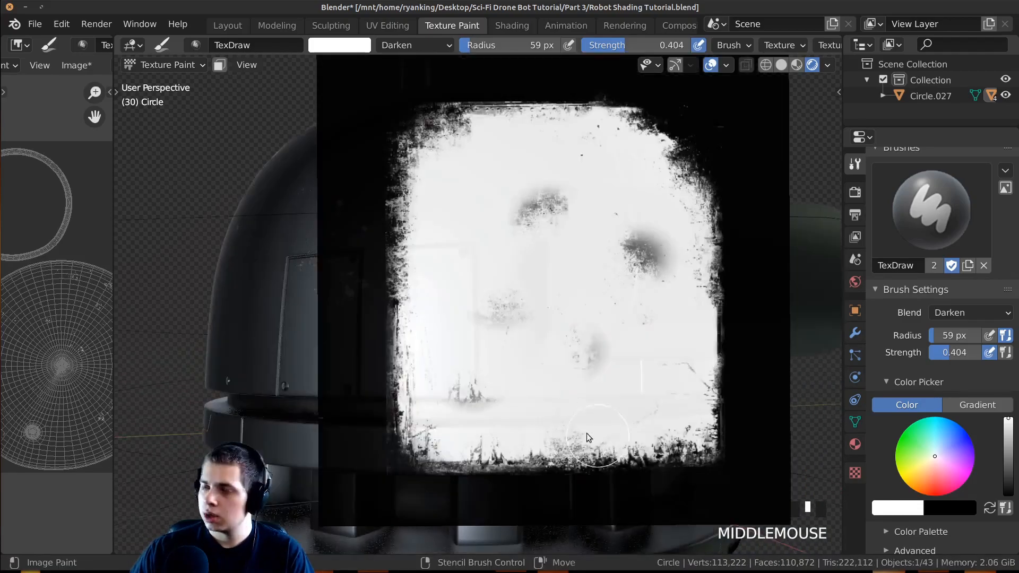
pyautogui.moveTo(587, 434); pyautogui.dragTo(435, 415, button='middle')
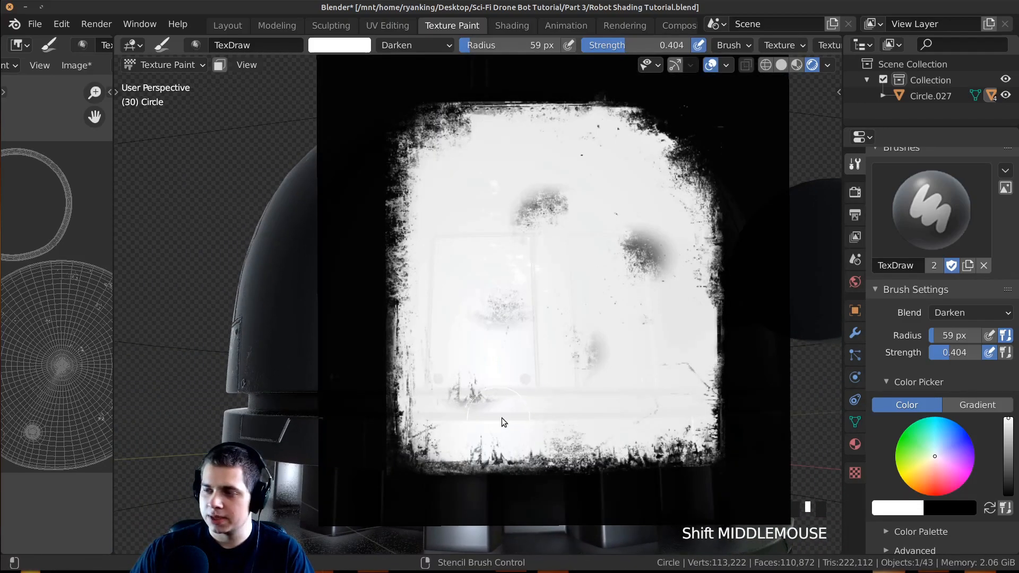
pyautogui.moveTo(502, 420)
pyautogui.keyDown('shift'); pyautogui.mouseDown(button='middle')
pyautogui.moveTo(528, 445)
pyautogui.moveTo(512, 431)
pyautogui.mouseUp(button='middle'); pyautogui.keyUp('shift')
pyautogui.keyDown('shift'); pyautogui.moveTo(536, 435); pyautogui.dragTo(629, 461, button='middle'); pyautogui.keyUp('shift')
pyautogui.moveTo(712, 462)
pyautogui.keyDown('shift'); pyautogui.mouseDown(button='middle')
pyautogui.moveTo(635, 438)
pyautogui.moveTo(609, 442)
pyautogui.mouseUp(button='middle'); pyautogui.keyUp('shift')
pyautogui.click(595, 456)
pyautogui.click(588, 461)
# Step: Paint darkening grunge along another stretch of the head's lower rim with a 79 px brush radius
pyautogui.moveTo(545, 445); pyautogui.dragTo(563, 459, button='middle')
pyautogui.scroll(-4, 399, 447)
pyautogui.moveTo(399, 447)
pyautogui.mouseDown(button='middle')
pyautogui.moveTo(357, 426)
pyautogui.moveTo(617, 454)
pyautogui.moveTo(635, 422)
pyautogui.moveTo(631, 396)
pyautogui.moveTo(577, 404)
pyautogui.moveTo(612, 387)
pyautogui.moveTo(579, 386)
pyautogui.moveTo(611, 436)
pyautogui.mouseUp(button='middle')
pyautogui.scroll(2, 620, 440)
pyautogui.scroll(-2, 615, 386)
pyautogui.middleClick(599, 461)
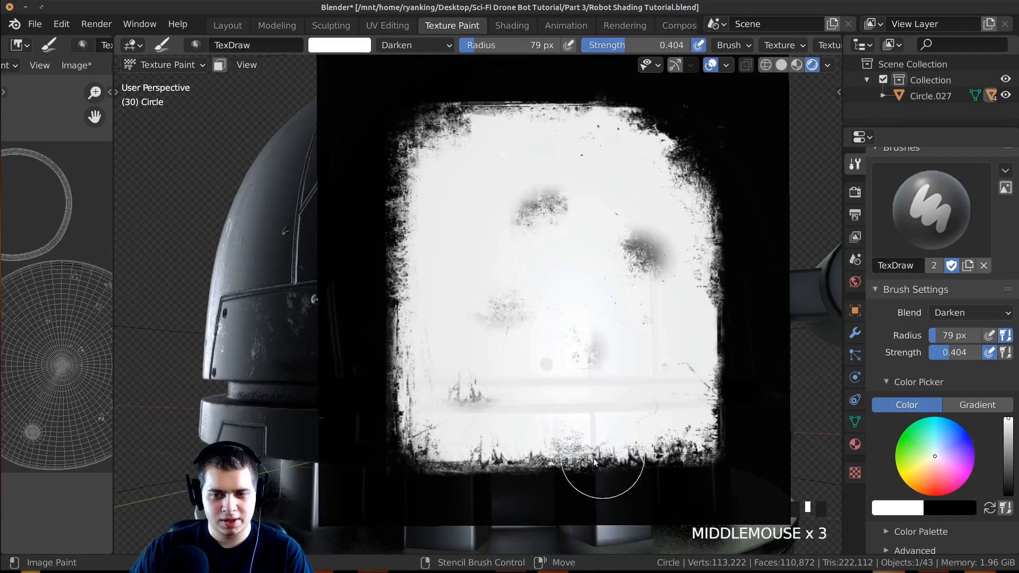
pyautogui.moveTo(533, 446); pyautogui.dragTo(569, 462, button='middle')
pyautogui.click(576, 464)
pyautogui.click(569, 462)
pyautogui.moveTo(569, 462); pyautogui.dragTo(516, 459)
# Step: Stroke more darkening grunge back and forth along the next section of the lower rim
pyautogui.keyDown('shift'); pyautogui.moveTo(600, 449); pyautogui.dragTo(607, 447, button='middle'); pyautogui.keyUp('shift')
pyautogui.moveTo(620, 446); pyautogui.dragTo(688, 445)
pyautogui.moveTo(684, 449); pyautogui.dragTo(627, 457, button='middle')
pyautogui.moveTo(635, 456); pyautogui.dragTo(597, 453, button='middle')
pyautogui.moveTo(597, 453); pyautogui.dragTo(628, 453)
pyautogui.moveTo(629, 453); pyautogui.dragTo(599, 453)
# Step: Rotate the grunge stencil and stroke darkening wear further around the base of the head
pyautogui.moveTo(599, 452); pyautogui.dragTo(632, 441, button='middle')
pyautogui.scroll(-3, 621, 440)
pyautogui.moveTo(616, 438)
pyautogui.keyDown('shift'); pyautogui.mouseDown(button='middle')
pyautogui.moveTo(610, 418)
pyautogui.moveTo(612, 437)
pyautogui.mouseUp(button='middle'); pyautogui.keyUp('shift')
pyautogui.keyDown('ctrl'); pyautogui.moveTo(672, 183); pyautogui.dragTo(680, 412, button='right'); pyautogui.keyUp('ctrl')
pyautogui.keyDown('shift'); pyautogui.moveTo(681, 414); pyautogui.dragTo(666, 424, button='middle'); pyautogui.keyUp('shift')
pyautogui.moveTo(658, 428); pyautogui.dragTo(600, 441)
pyautogui.moveTo(590, 442); pyautogui.dragTo(534, 446)
# Step: Turn the stencil diagonally and dab darkening grunge on the front of the head near the glowing eye
pyautogui.moveTo(533, 445); pyautogui.dragTo(414, 425, button='middle')
pyautogui.moveTo(440, 213)
pyautogui.keyDown('ctrl'); pyautogui.mouseDown(button='right')
pyautogui.moveTo(631, 465)
pyautogui.moveTo(581, 417)
pyautogui.mouseUp(button='right'); pyautogui.keyUp('ctrl')
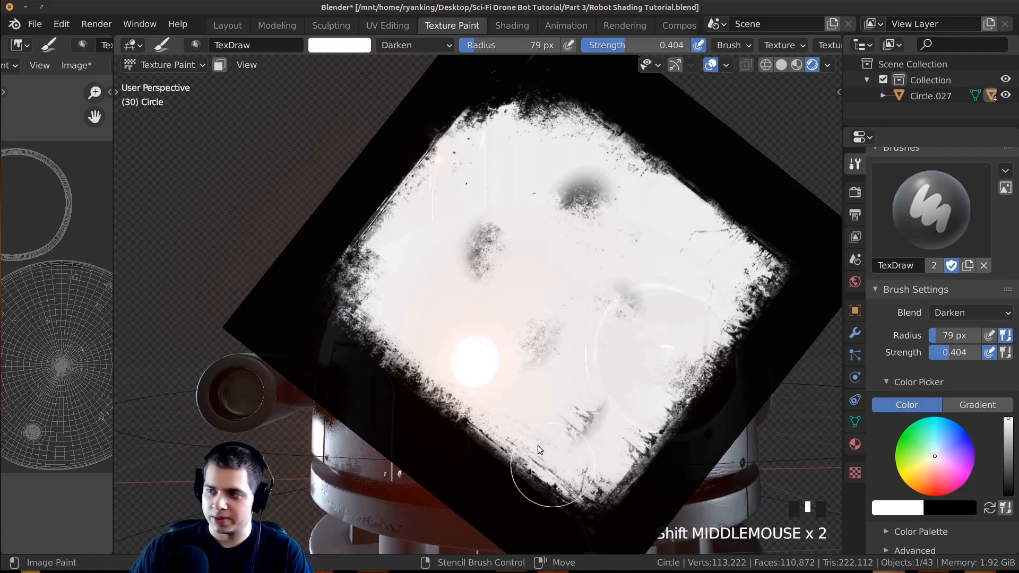
pyautogui.keyDown('shift'); pyautogui.moveTo(550, 413); pyautogui.dragTo(529, 449, button='middle'); pyautogui.keyUp('shift')
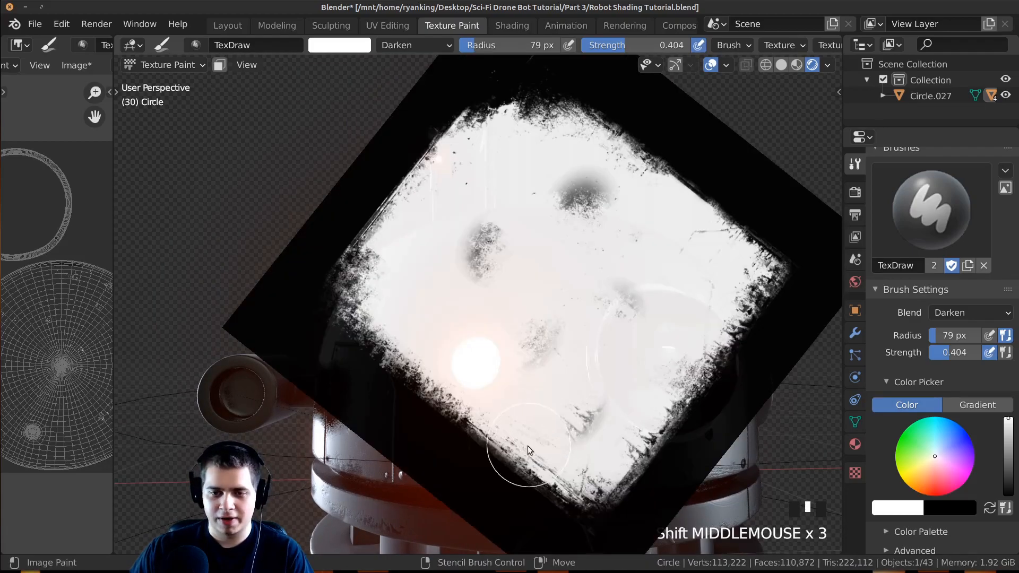
pyautogui.moveTo(555, 410)
pyautogui.mouseDown(button='middle')
pyautogui.moveTo(556, 446)
pyautogui.moveTo(640, 431)
pyautogui.mouseUp(button='middle')
pyautogui.click(563, 445)
# Step: Turn the stencil upright again and darken the side of the head beside the glowing eye
pyautogui.keyDown('ctrl'); pyautogui.moveTo(577, 493); pyautogui.dragTo(580, 416, button='right'); pyautogui.keyUp('ctrl')
pyautogui.keyDown('shift'); pyautogui.moveTo(581, 416); pyautogui.dragTo(537, 364, button='middle'); pyautogui.keyUp('shift')
pyautogui.keyDown('shift'); pyautogui.moveTo(536, 364); pyautogui.dragTo(521, 340, button='middle'); pyautogui.keyUp('shift')
pyautogui.keyDown('shift'); pyautogui.moveTo(447, 329); pyautogui.dragTo(496, 346, button='middle'); pyautogui.keyUp('shift')
pyautogui.keyDown('shift'); pyautogui.moveTo(434, 374); pyautogui.dragTo(396, 370, button='middle'); pyautogui.keyUp('shift')
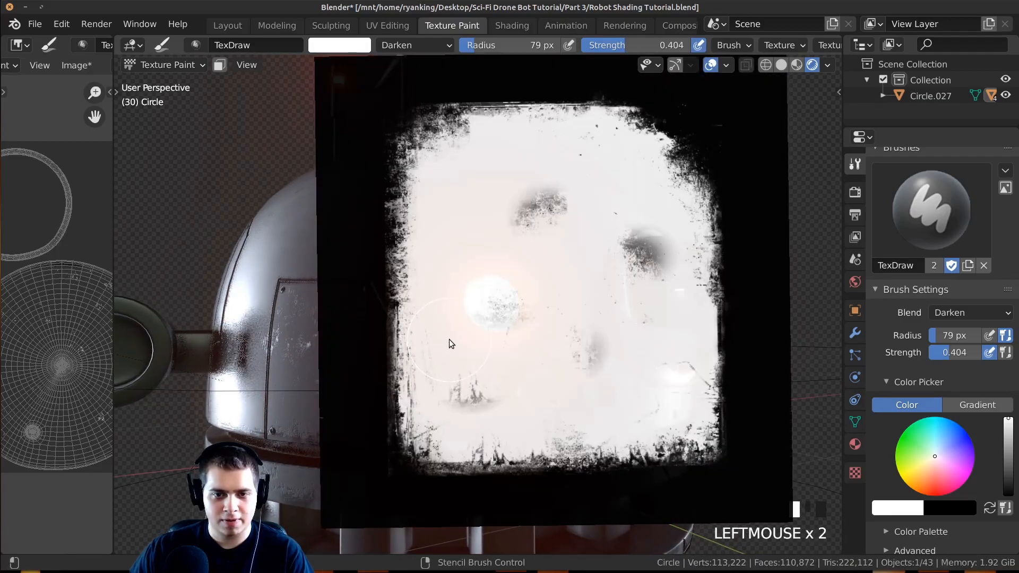
pyautogui.keyDown('shift'); pyautogui.moveTo(449, 344); pyautogui.dragTo(443, 340, button='middle'); pyautogui.keyUp('shift')
pyautogui.click(422, 380)
pyautogui.moveTo(422, 380); pyautogui.dragTo(547, 366, button='middle')
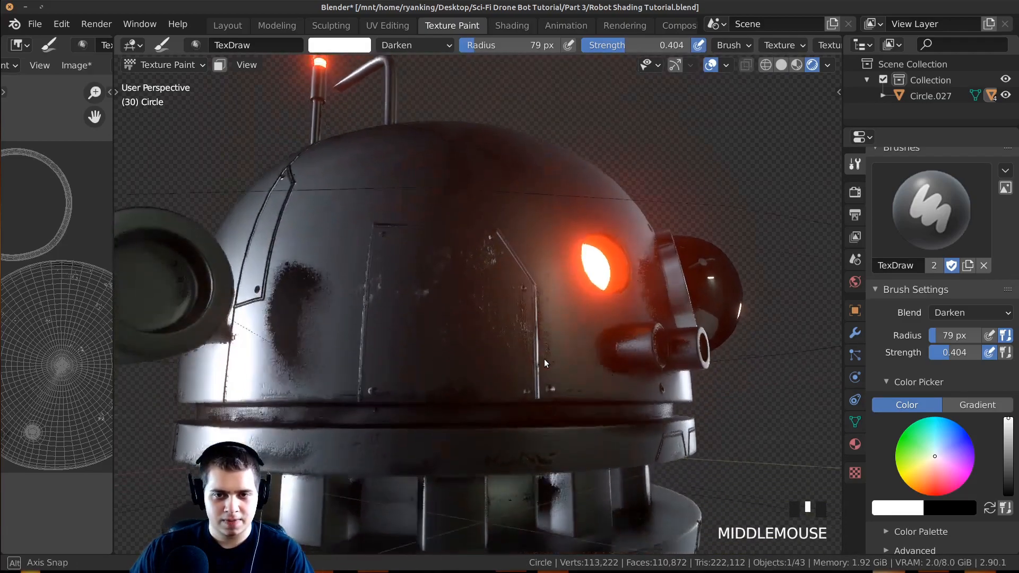
# Step: Save the blend file from the Layout workspace and examine the darkened wear around the head's side panel
pyautogui.moveTo(358, 141); pyautogui.dragTo(232, 36, button='middle')
pyautogui.click(228, 26)
pyautogui.moveTo(424, 358)
pyautogui.mouseDown(button='middle')
pyautogui.moveTo(521, 314)
pyautogui.moveTo(634, 302)
pyautogui.moveTo(562, 327)
pyautogui.moveTo(406, 290)
pyautogui.moveTo(491, 298)
pyautogui.moveTo(419, 338)
pyautogui.moveTo(507, 344)
pyautogui.moveTo(404, 272)
pyautogui.moveTo(426, 385)
pyautogui.moveTo(454, 315)
pyautogui.moveTo(469, 373)
pyautogui.moveTo(562, 377)
pyautogui.moveTo(532, 307)
pyautogui.mouseUp(button='middle')
pyautogui.scroll(-2, 469, 373)
pyautogui.hotkey('ctrl', 's')
pyautogui.scroll(2, 563, 377)
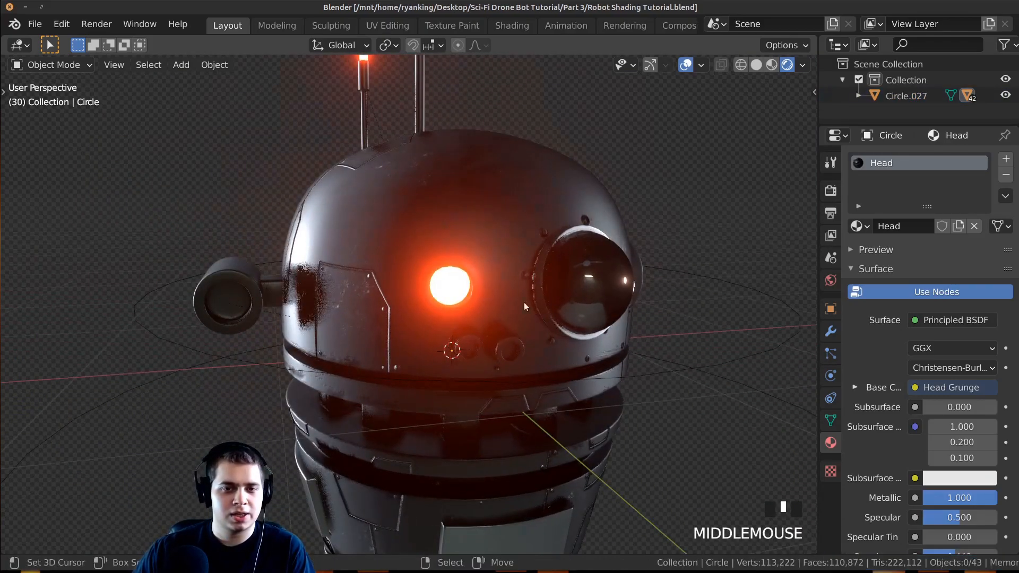
pyautogui.scroll(3, 566, 235)
pyautogui.moveTo(565, 235); pyautogui.dragTo(406, 111, button='middle')
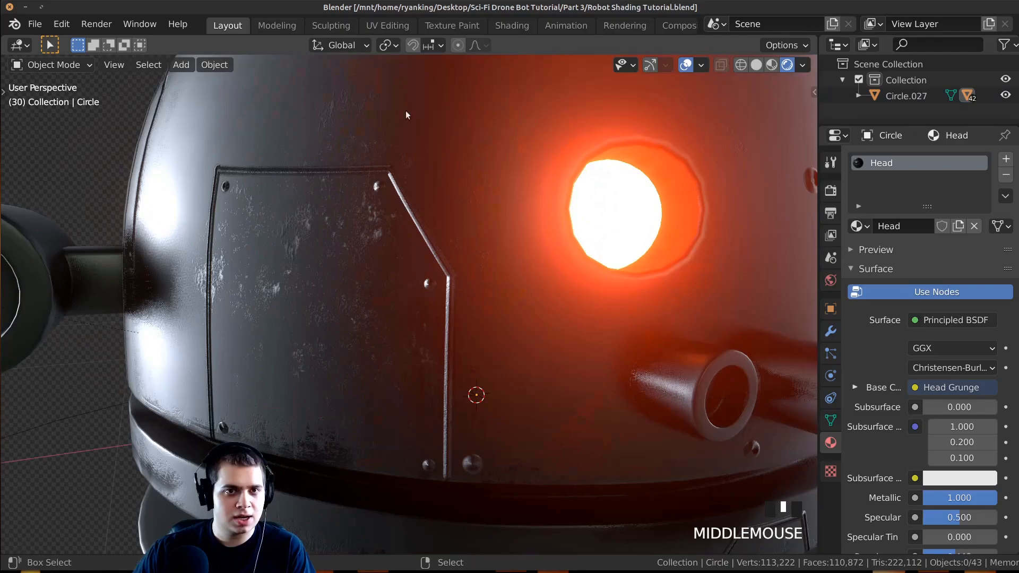
# Step: Return to Texture Paint, widen the image editor and save the Head Grunge image
pyautogui.click(387, 26)
pyautogui.click(460, 26)
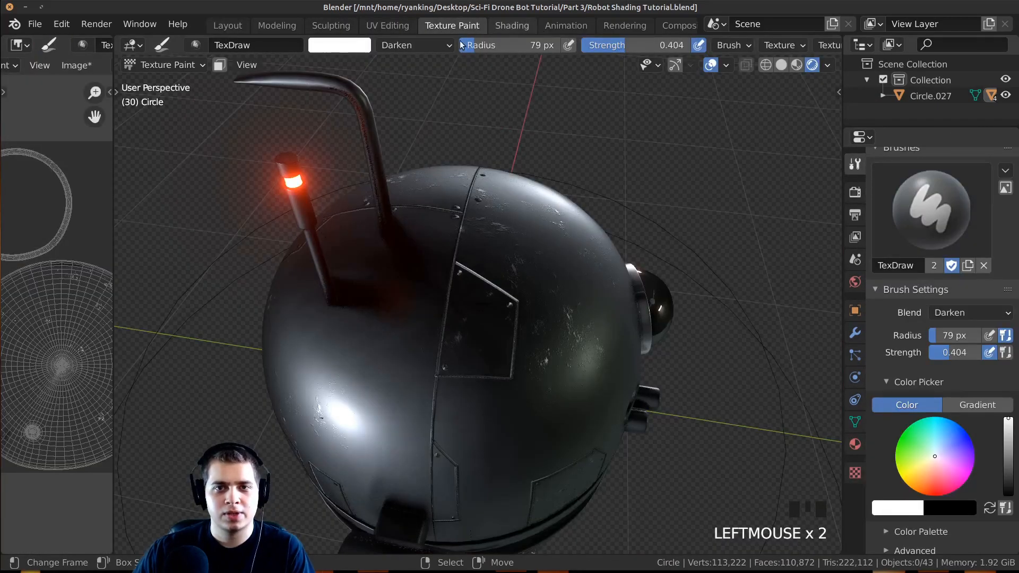
pyautogui.scroll(-3, 136, 154)
pyautogui.moveTo(112, 144); pyautogui.dragTo(553, 144)
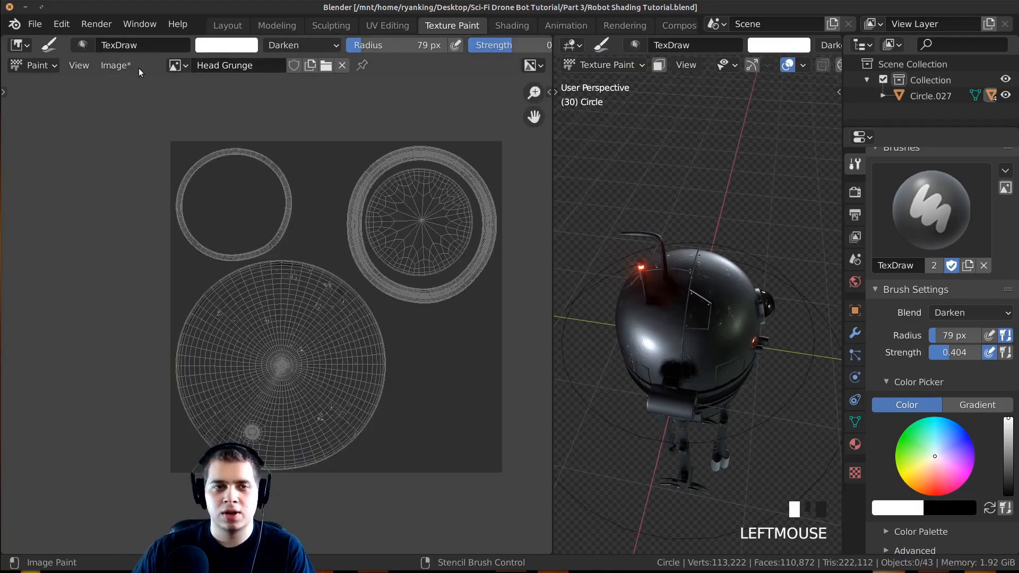
pyautogui.click(120, 67)
pyautogui.click(139, 210)
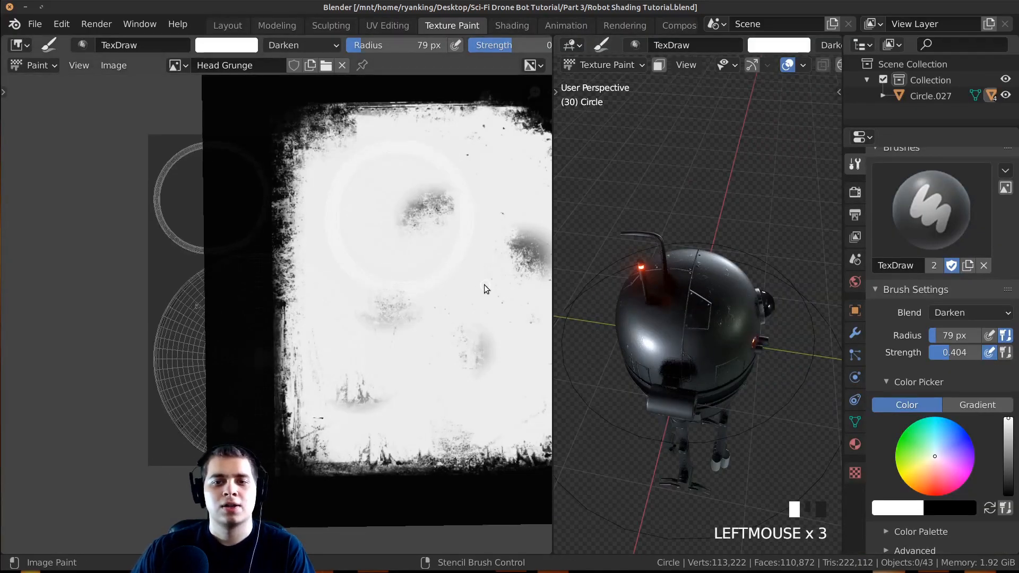
# Step: Save the blend file in the Layout workspace and show the robot in a maximized viewport without overlays
pyautogui.click(227, 26)
pyautogui.moveTo(652, 408); pyautogui.dragTo(535, 329, button='middle')
pyautogui.scroll(-5, 579, 374)
pyautogui.hotkey('ctrl', 's')
pyautogui.press('a')
pyautogui.hotkey('ctrl', 'space')
pyautogui.keyDown('shift'); pyautogui.moveTo(620, 357); pyautogui.dragTo(564, 352, button='middle'); pyautogui.keyUp('shift')
pyautogui.press('a')
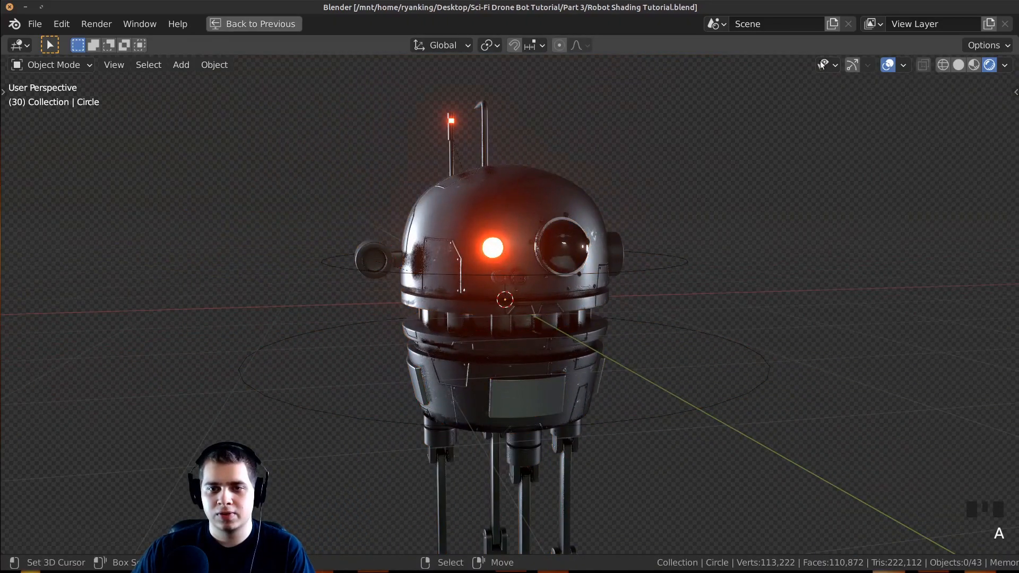
pyautogui.click(895, 67)
# Step: Switch the viewport to solid shading and add an area light
pyautogui.moveTo(784, 239); pyautogui.dragTo(637, 168, button='middle')
pyautogui.scroll(-2, 645, 179)
pyautogui.scroll(2, 647, 223)
pyautogui.moveTo(595, 207); pyautogui.dragTo(622, 223, button='middle')
pyautogui.keyDown('shift'); pyautogui.moveTo(622, 222); pyautogui.dragTo(628, 222, button='middle'); pyautogui.keyUp('shift')
pyautogui.press('z')
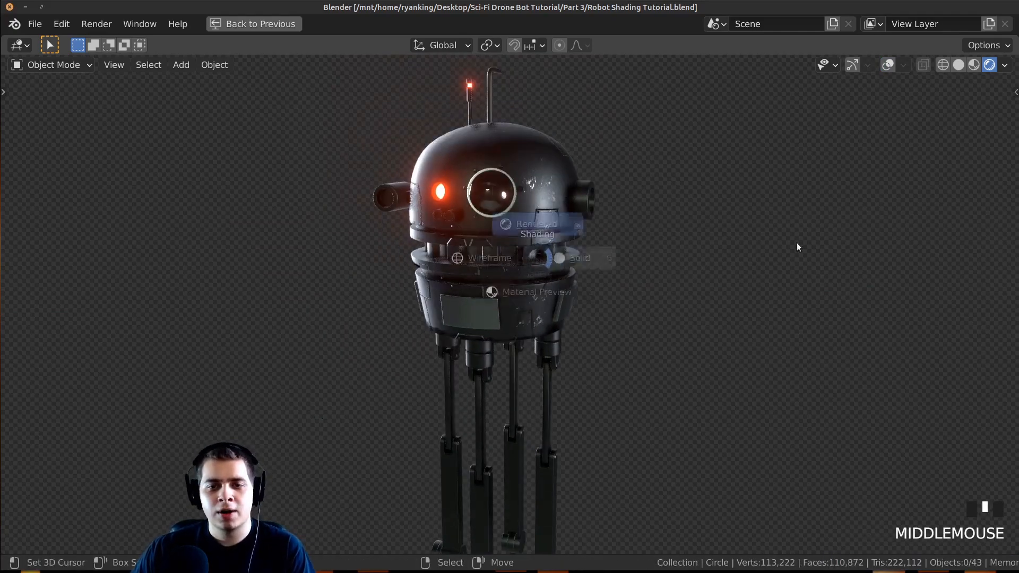
pyautogui.moveTo(470, 137); pyautogui.dragTo(450, 127, button='middle')
pyautogui.hotkey('shift', 'a')
pyautogui.moveTo(428, 117)
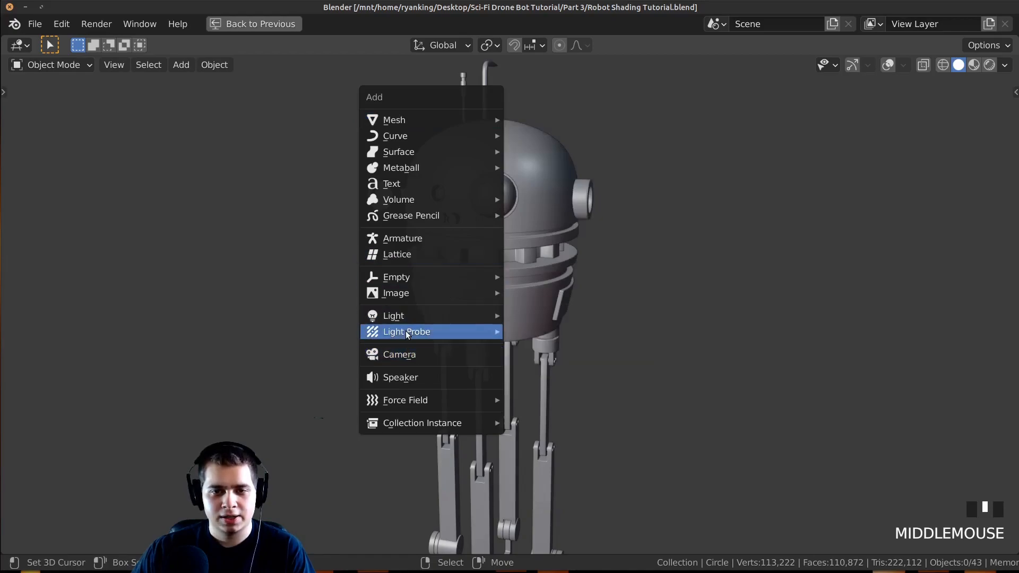
pyautogui.moveTo(402, 316)
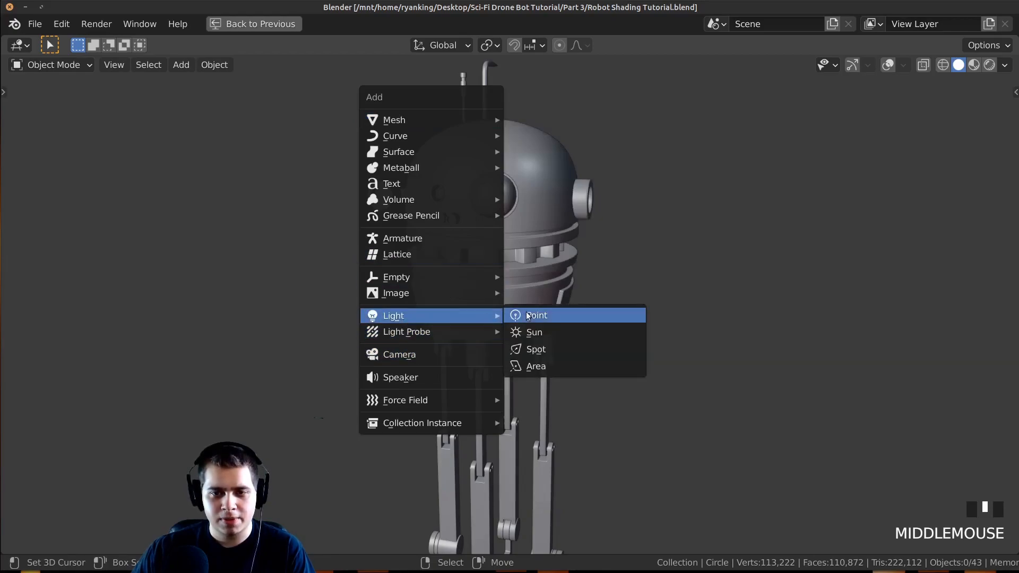
pyautogui.click(542, 372)
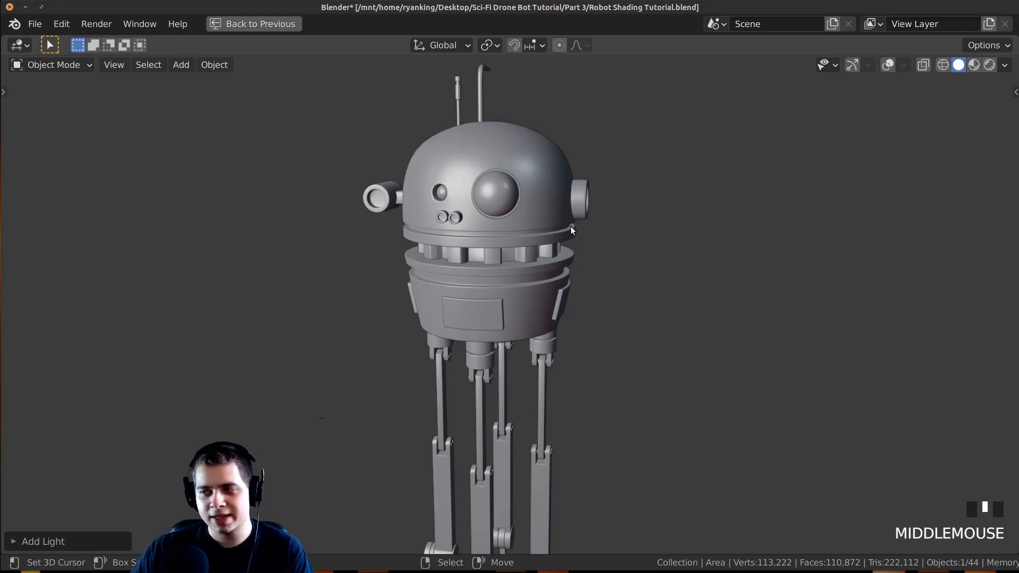
# Step: Move the area light up beside the antennas and enlarge it with the viewport overlays turned back on
pyautogui.press('g')
pyautogui.click(584, 101)
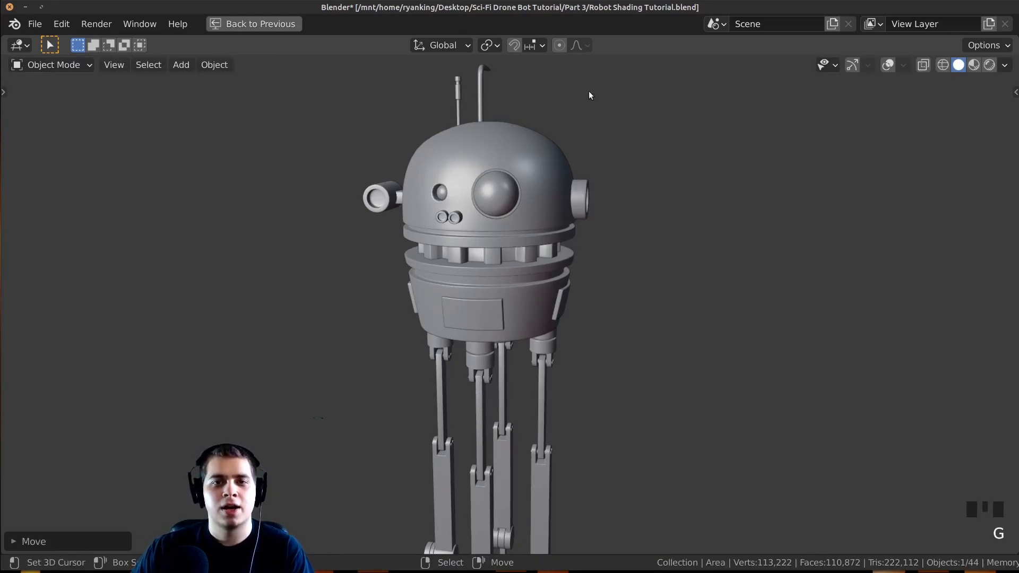
pyautogui.click(886, 66)
pyautogui.scroll(-2, 561, 184)
pyautogui.press('s')
pyautogui.click(600, 234)
# Step: Rotate the area light, shift it to the side of the robot and rescale it
pyautogui.press('r')
pyautogui.click(501, 142)
pyautogui.press('g')
pyautogui.click(275, 135)
pyautogui.press('r')
pyautogui.click(608, 181)
pyautogui.press('g')
pyautogui.click(595, 185)
pyautogui.press('s')
pyautogui.click(683, 323)
# Step: Adjust the area light's rotation and reposition it around the robot as seen from above
pyautogui.moveTo(552, 318); pyautogui.dragTo(597, 425, button='middle')
pyautogui.scroll(-2, 597, 424)
pyautogui.press('r')
pyautogui.click(626, 309)
pyautogui.press('g')
pyautogui.click(801, 353)
pyautogui.press('g')
pyautogui.click(679, 333)
# Step: Aim the area light at the robot with free rotation, reposition it and restore the full Layout view
pyautogui.moveTo(679, 333); pyautogui.dragTo(598, 254, button='middle')
pyautogui.press('r')
pyautogui.click(701, 272)
pyautogui.press('r')
pyautogui.press('r')
pyautogui.click(685, 265)
pyautogui.keyDown('shift'); pyautogui.moveTo(598, 253); pyautogui.dragTo(464, 282, button='middle'); pyautogui.keyUp('shift')
pyautogui.press('g')
pyautogui.click(590, 257)
pyautogui.scroll(-2, 526, 310)
pyautogui.press('s')
pyautogui.press('Escape')
pyautogui.click(254, 24)
pyautogui.keyDown('shift'); pyautogui.moveTo(374, 196); pyautogui.dragTo(384, 179, button='middle'); pyautogui.keyUp('shift')
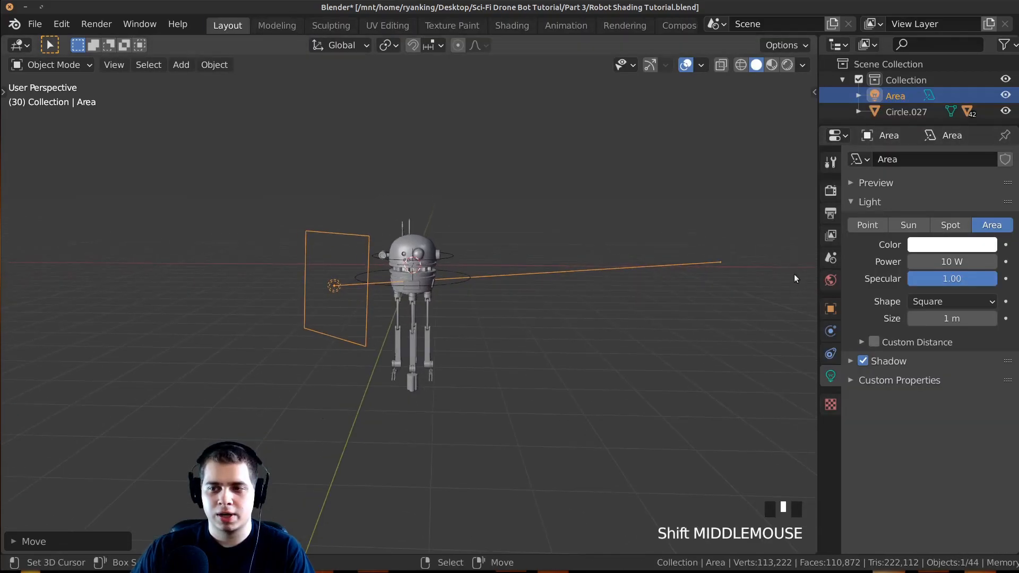
# Step: Raise the area light's power to 312.5 W with the viewport in rendered shading
pyautogui.moveTo(953, 262); pyautogui.dragTo(979, 262)
pyautogui.press('z')
pyautogui.click(719, 204)
pyautogui.scroll(3, 596, 262)
pyautogui.moveTo(596, 261)
pyautogui.mouseDown(button='middle')
pyautogui.moveTo(533, 298)
pyautogui.moveTo(552, 283)
pyautogui.mouseUp(button='middle')
pyautogui.moveTo(952, 262); pyautogui.dragTo(1004, 261)
# Step: Scale up the area light beside the robot
pyautogui.moveTo(552, 222); pyautogui.dragTo(509, 212, button='middle')
pyautogui.press('s')
pyautogui.click(539, 196)
pyautogui.moveTo(499, 276); pyautogui.dragTo(455, 249, button='middle')
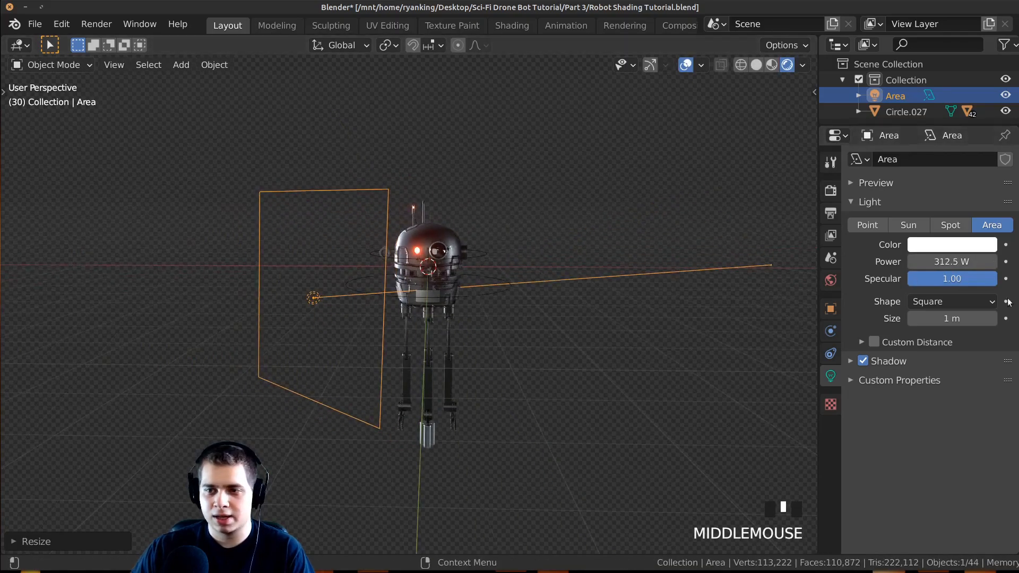
# Step: Change the area light's shape to Rectangle and set its Size X to 2.71 m
pyautogui.click(938, 303)
pyautogui.click(942, 336)
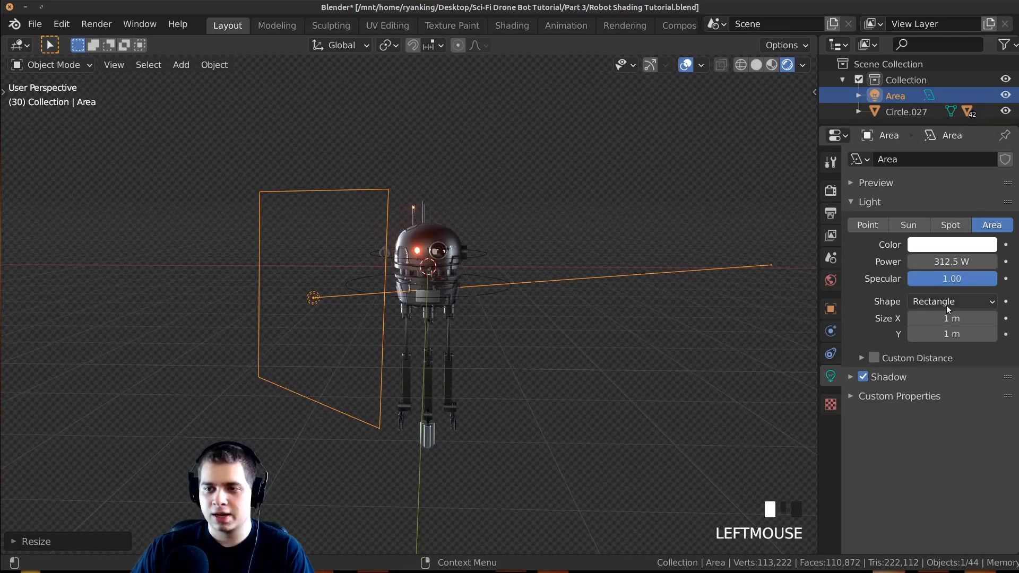
pyautogui.click(951, 298)
pyautogui.click(942, 336)
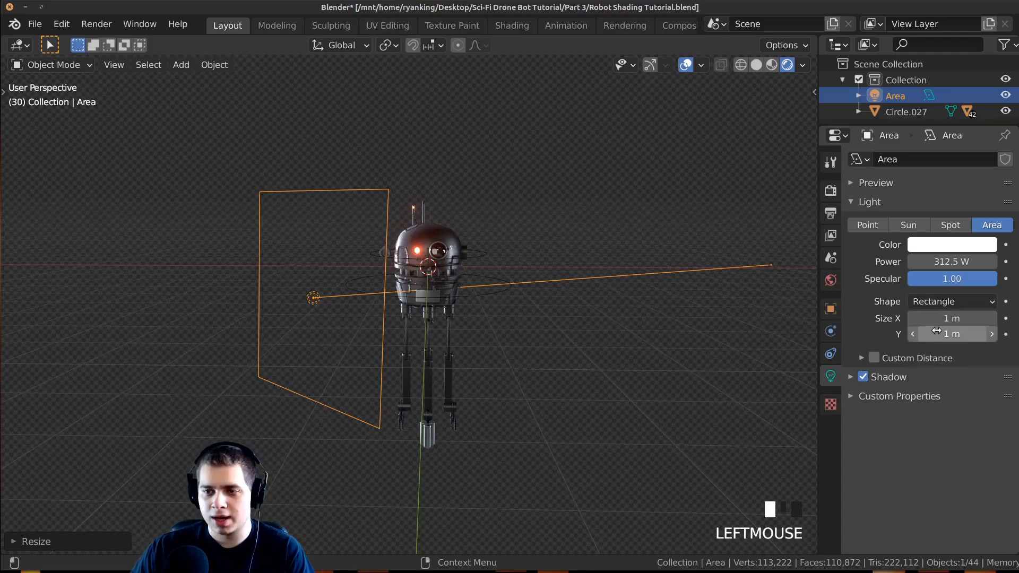
pyautogui.moveTo(950, 318)
pyautogui.mouseDown()
pyautogui.moveTo(972, 319)
pyautogui.moveTo(962, 318)
pyautogui.mouseUp()
pyautogui.scroll(-2, 621, 327)
# Step: Rescale the rectangular area light and rotate it to face the robot from above
pyautogui.moveTo(621, 327); pyautogui.dragTo(674, 321, button='middle')
pyautogui.press('s')
pyautogui.click(749, 319)
pyautogui.moveTo(748, 318); pyautogui.dragTo(604, 469, button='middle')
pyautogui.press('r')
pyautogui.click(828, 355)
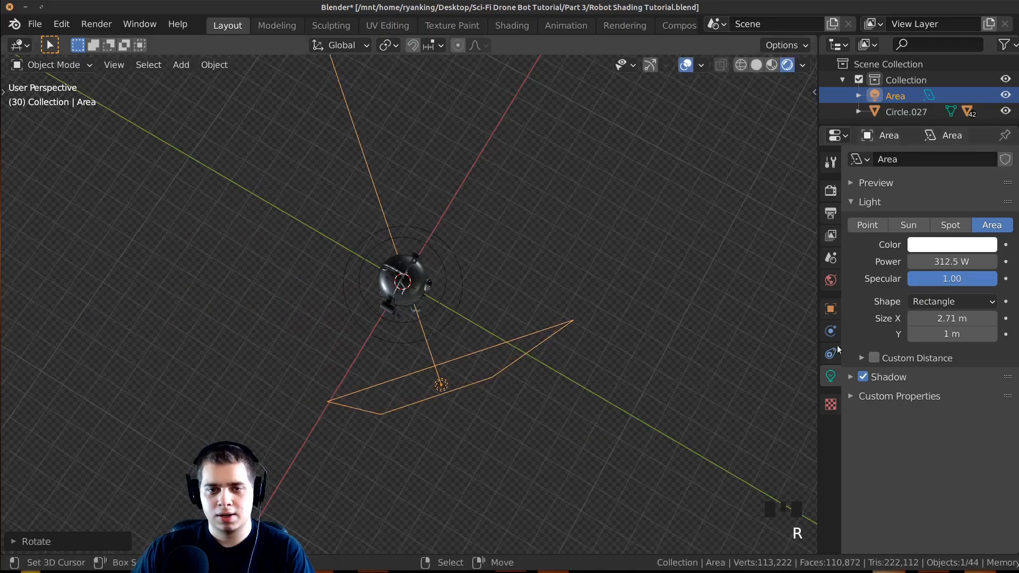
# Step: Increase the area light's power to 473.3 W and check the lighting on the robot
pyautogui.moveTo(933, 263); pyautogui.dragTo(956, 263)
pyautogui.moveTo(414, 382); pyautogui.dragTo(389, 296, button='middle')
pyautogui.scroll(4, 389, 295)
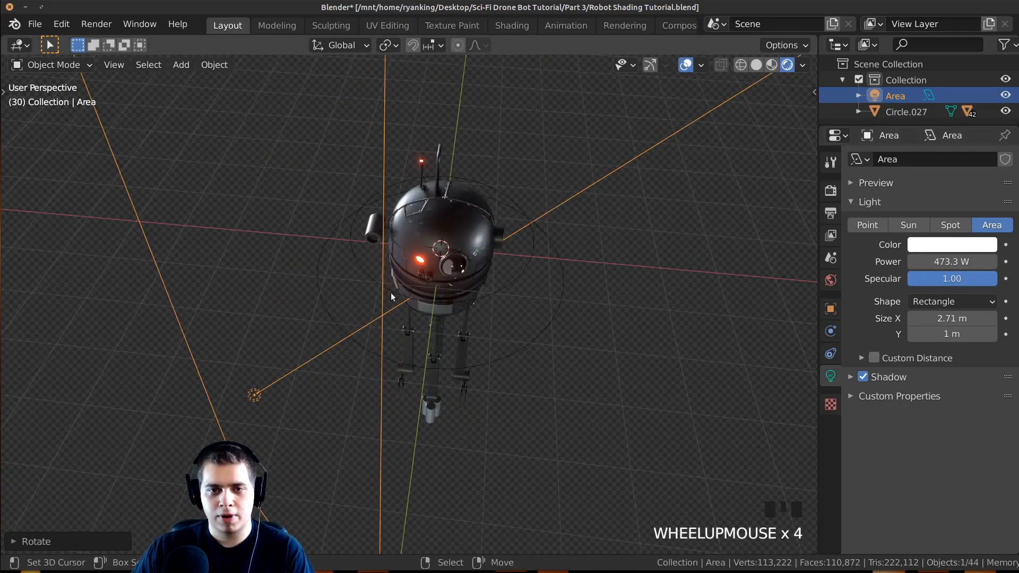
# Step: Try a light blue color (4FD7FF) on the area light and return it to white
pyautogui.scroll(2, 389, 296)
pyautogui.click(953, 245)
pyautogui.click(922, 91)
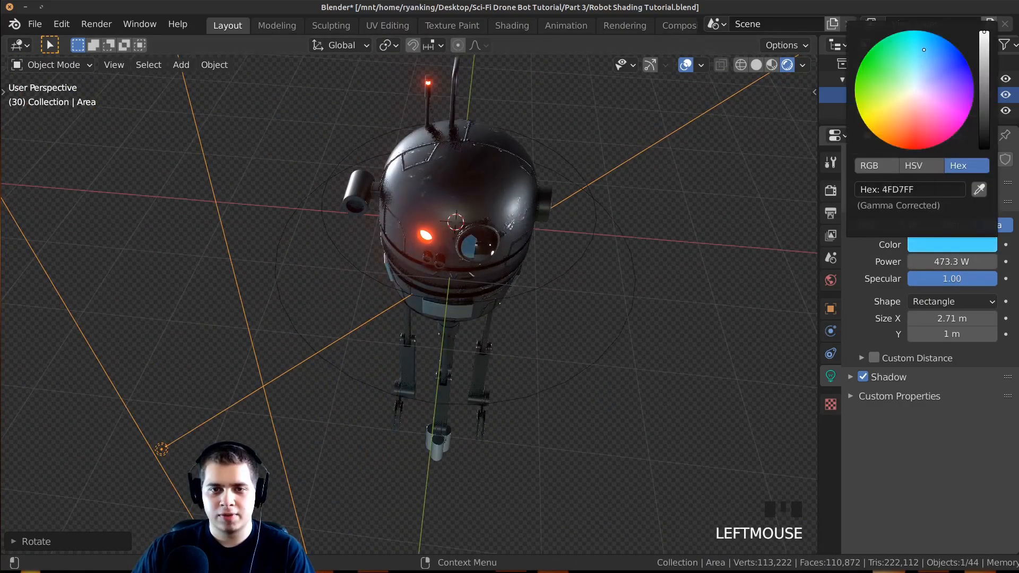
pyautogui.moveTo(856, 96); pyautogui.dragTo(914, 90)
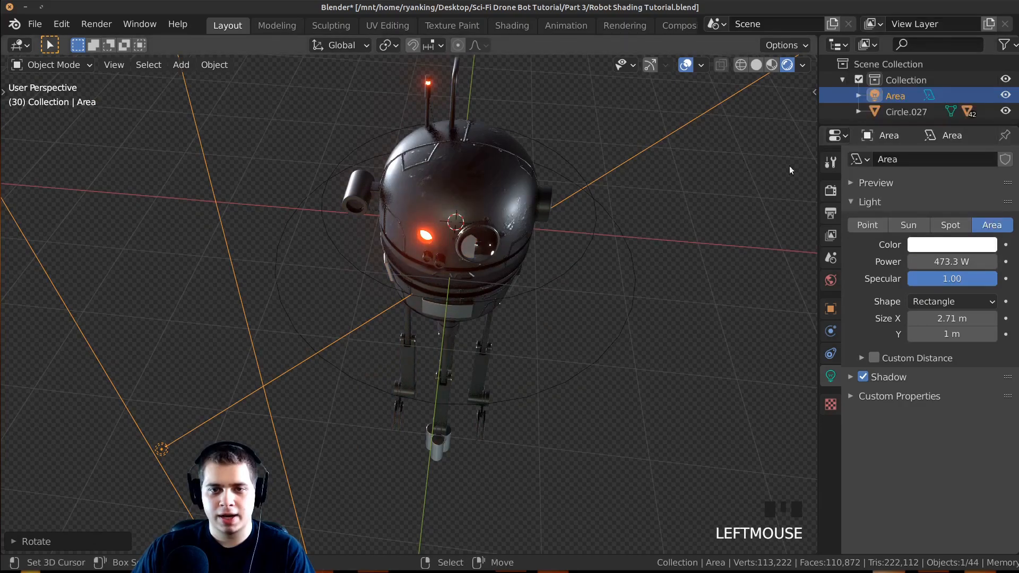
# Step: Increase the area light's power further and reposition the light relative to the robot
pyautogui.click(935, 265)
pyautogui.moveTo(935, 264); pyautogui.dragTo(969, 263)
pyautogui.moveTo(470, 361); pyautogui.dragTo(492, 275, button='middle')
pyautogui.press('g')
pyautogui.click(481, 310)
pyautogui.click(481, 310)
# Step: Check the lighting on the robot up close and save the file
pyautogui.moveTo(481, 310); pyautogui.dragTo(467, 254, button='middle')
pyautogui.scroll(6, 445, 383)
pyautogui.hotkey('ctrl', 's')
# Step: Pose the blaster arm by rotating its segments so the elbow bends and the barrels point outward
pyautogui.moveTo(445, 384); pyautogui.dragTo(479, 372, button='middle')
pyautogui.keyDown('shift'); pyautogui.scroll(1, 479, 372); pyautogui.keyUp('shift')
pyautogui.scroll(2, 527, 201)
pyautogui.moveTo(526, 202); pyautogui.dragTo(457, 361, button='middle')
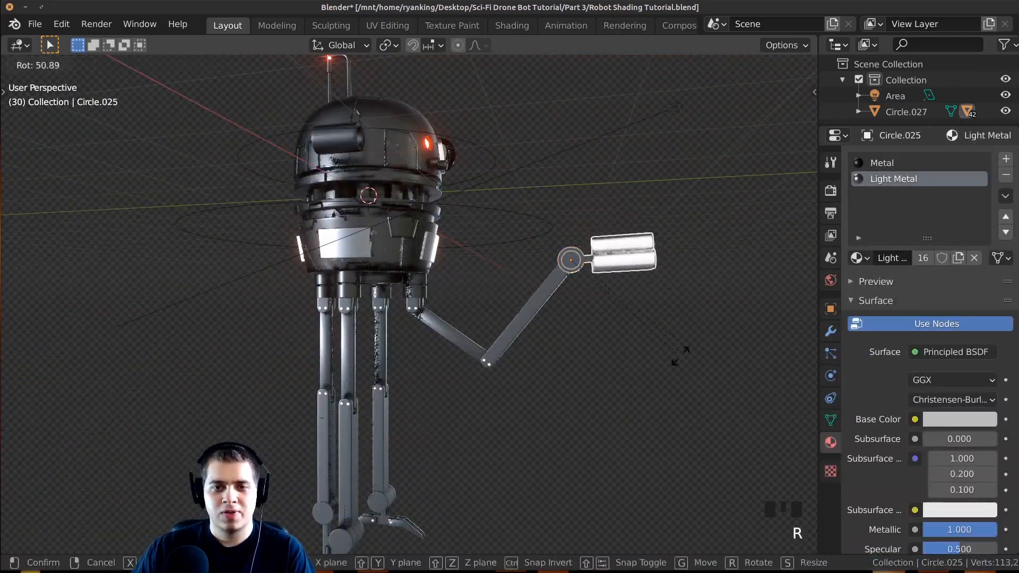
pyautogui.moveTo(573, 340); pyautogui.dragTo(421, 346, button='middle')
# Step: Rotate the upper segment of the arm opposite the blaster so it angles outward from the body
pyautogui.rightClick(446, 353)
pyautogui.moveTo(480, 360); pyautogui.dragTo(562, 464, button='middle')
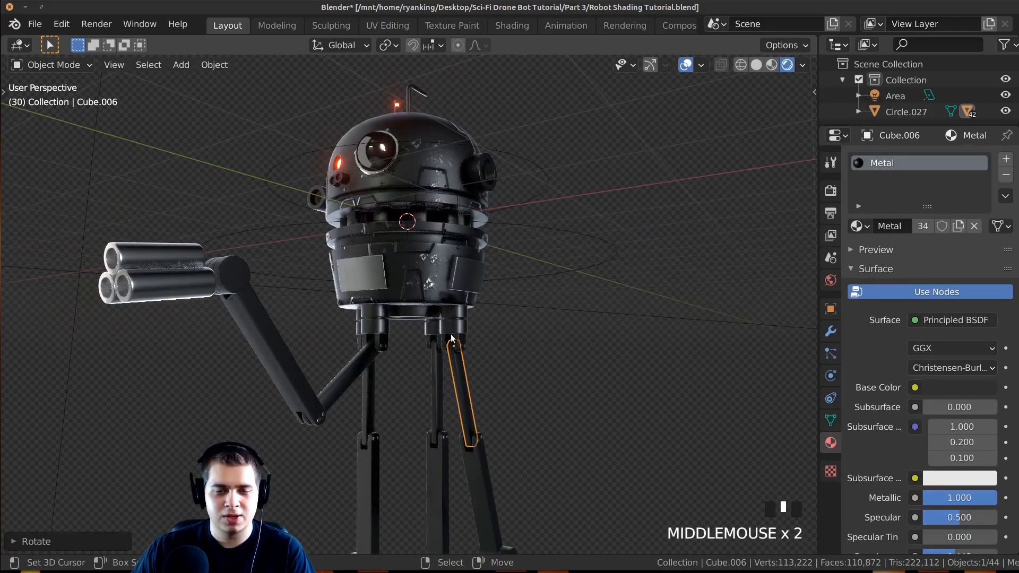
pyautogui.rightClick(457, 322)
pyautogui.moveTo(469, 351); pyautogui.dragTo(475, 313, button='middle')
pyautogui.press('r')
pyautogui.click(496, 390)
pyautogui.moveTo(496, 390); pyautogui.dragTo(498, 355, button='middle')
pyautogui.rightClick(472, 392)
pyautogui.moveTo(504, 390); pyautogui.dragTo(514, 440, button='middle')
pyautogui.press('r')
pyautogui.click(530, 421)
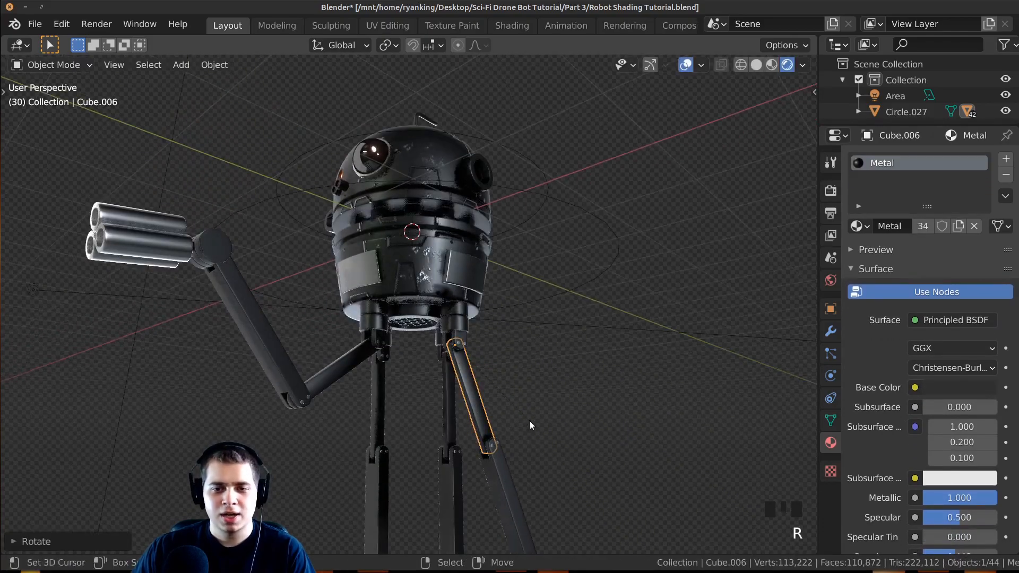
# Step: Rotate that arm's forearm upward at the elbow and turn its claw outward
pyautogui.rightClick(504, 470)
pyautogui.moveTo(587, 460); pyautogui.dragTo(542, 478, button='middle')
pyautogui.press('r')
pyautogui.click(502, 322)
pyautogui.rightClick(544, 331)
pyautogui.press('r')
pyautogui.click(504, 379)
pyautogui.moveTo(504, 379); pyautogui.dragTo(392, 393, button='middle')
# Step: Rotate the blaster arm at its upper segment and check the robot's overall pose
pyautogui.rightClick(382, 396)
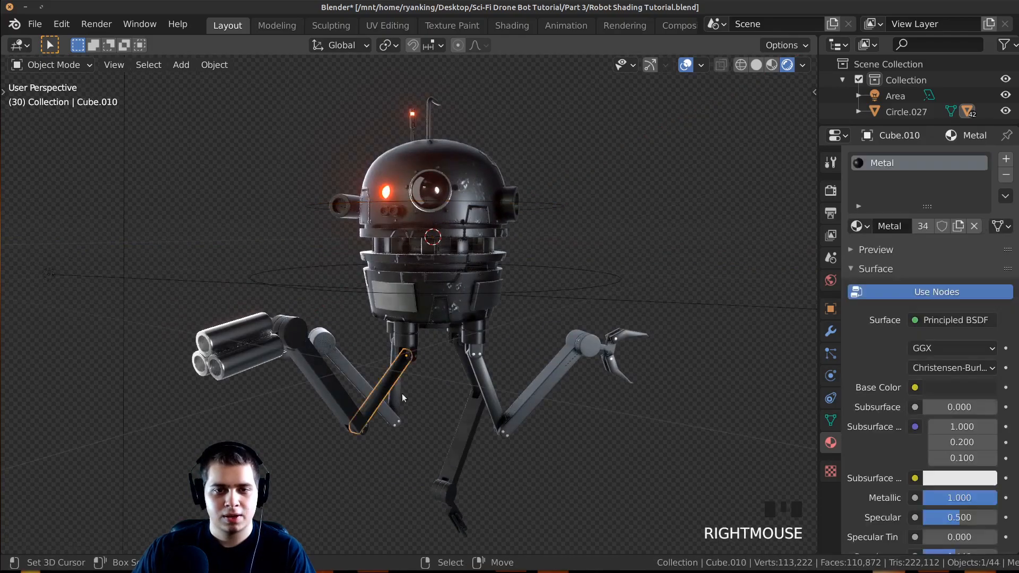
pyautogui.press('r')
pyautogui.click(468, 390)
pyautogui.moveTo(467, 390); pyautogui.dragTo(531, 384, button='middle')
pyautogui.scroll(3, 411, 124)
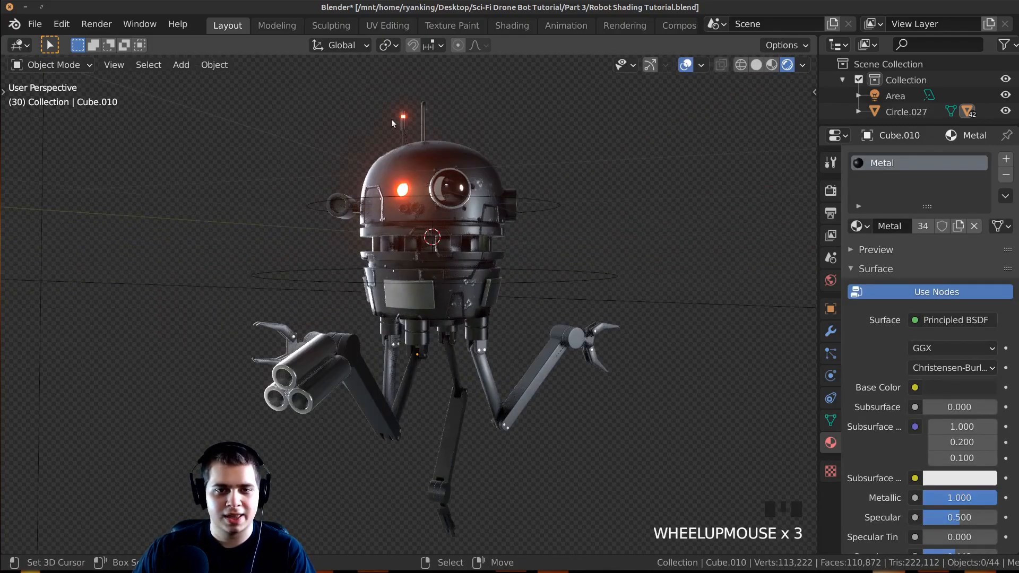
pyautogui.moveTo(449, 246); pyautogui.dragTo(403, 241, button='middle')
pyautogui.scroll(-2, 397, 166)
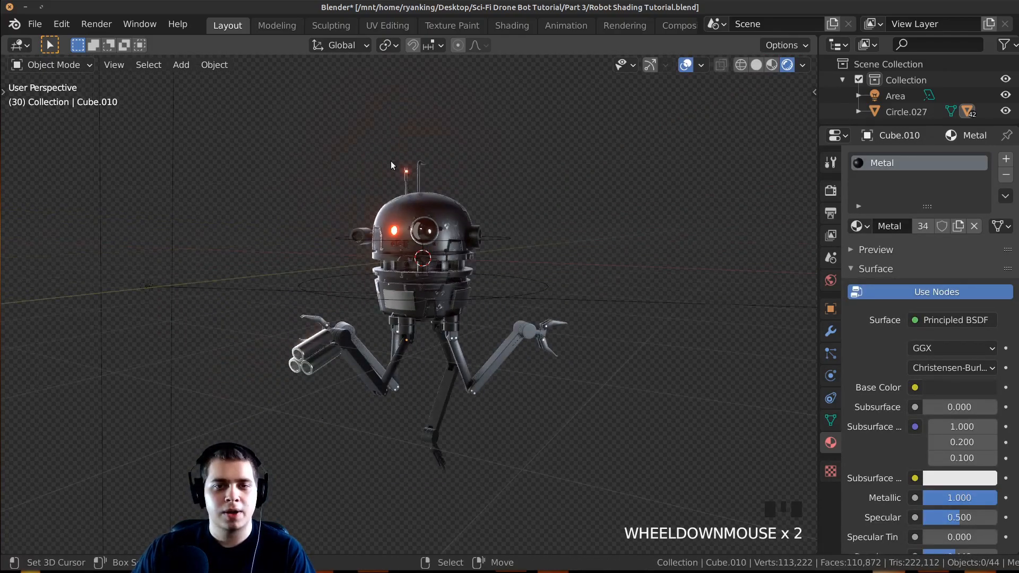
# Step: Add a camera aligned to the current view and move it to center the robot in the frame
pyautogui.hotkey('shift', 'a')
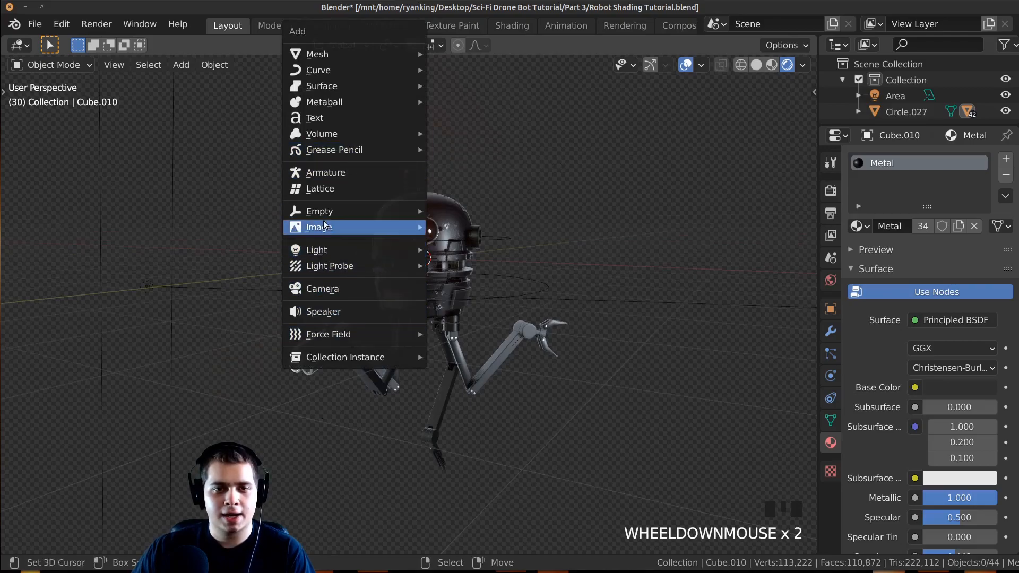
pyautogui.click(367, 288)
pyautogui.keyDown('shift'); pyautogui.moveTo(368, 289); pyautogui.dragTo(445, 264, button='middle'); pyautogui.keyUp('shift')
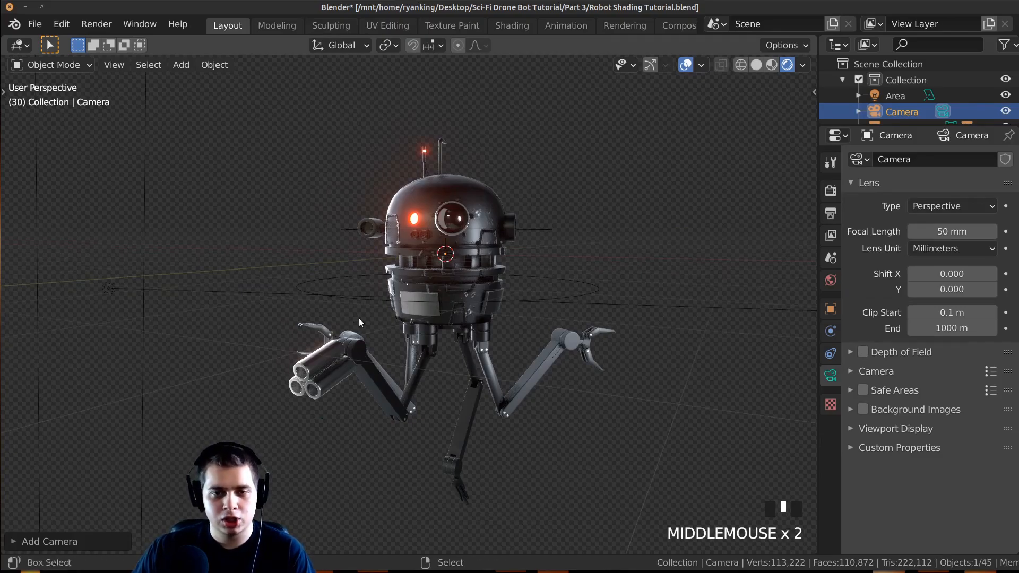
pyautogui.press('ctrl+alt+KP_0')
pyautogui.press('g')
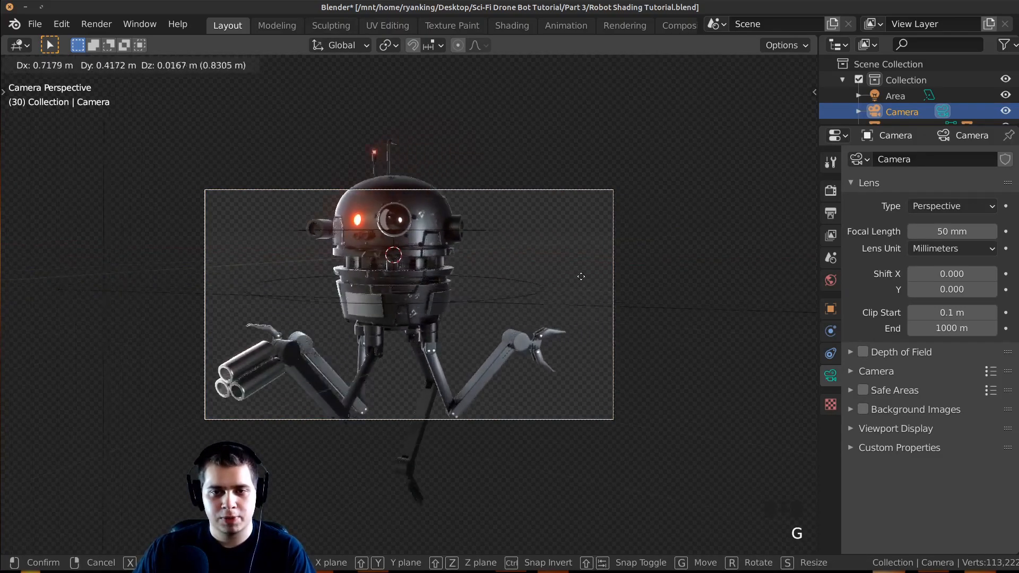
pyautogui.click(567, 280)
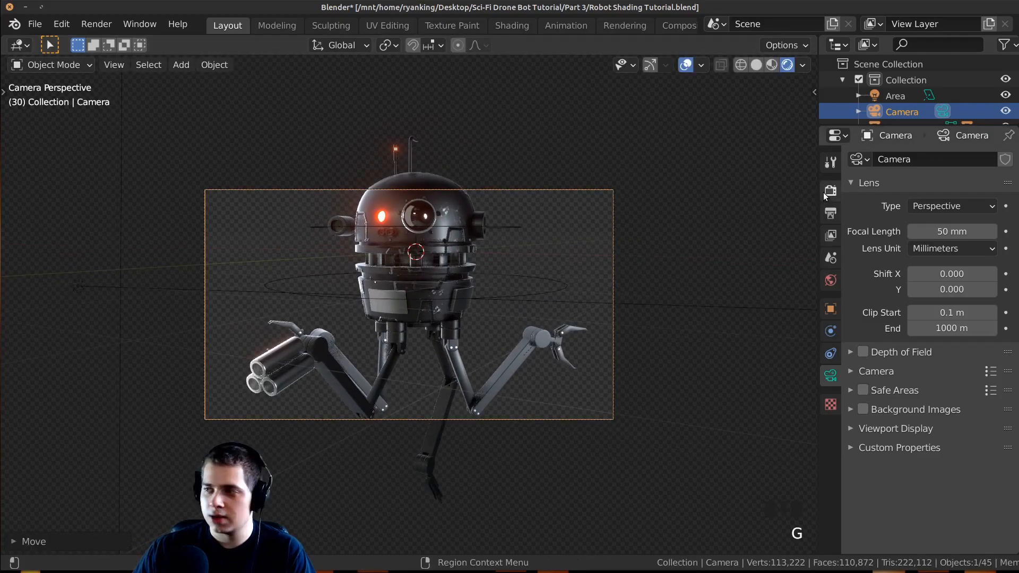
# Step: Set the render resolution's Y value to 1920 px for a square frame
pyautogui.click(830, 192)
pyautogui.click(831, 215)
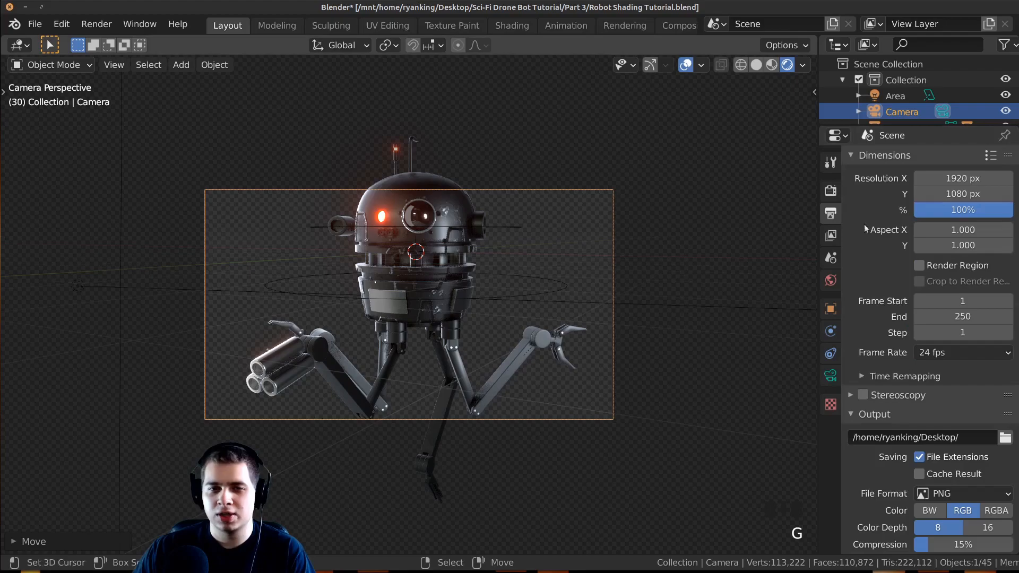
pyautogui.scroll(-2, 528, 292)
pyautogui.scroll(3, 285, 281)
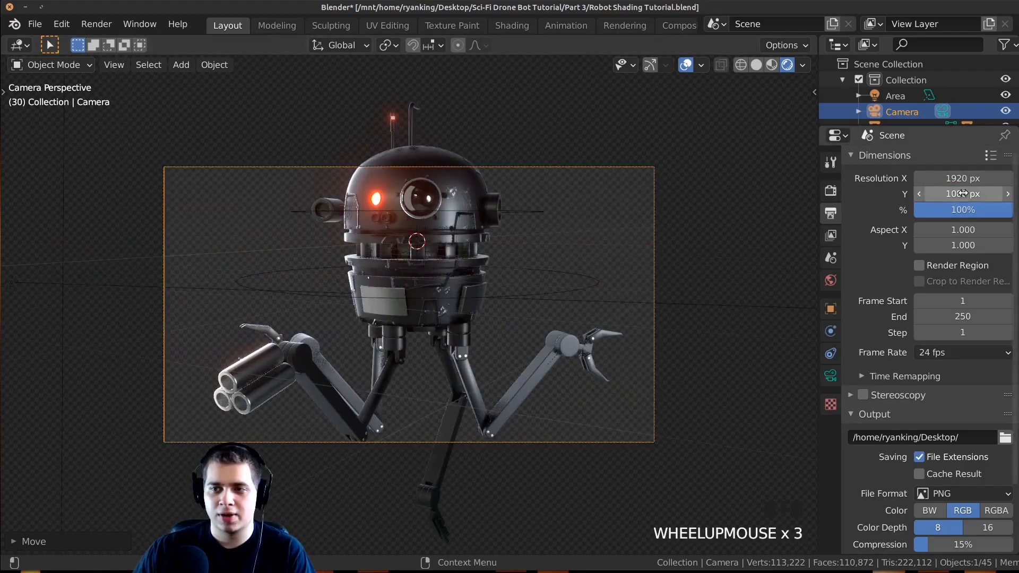
pyautogui.click(925, 194)
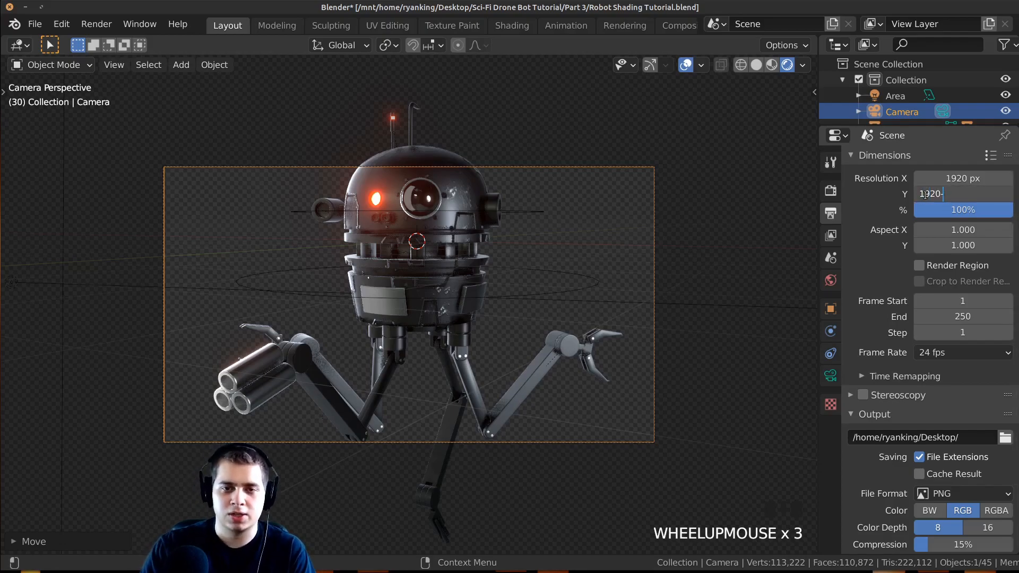
pyautogui.click(447, 326)
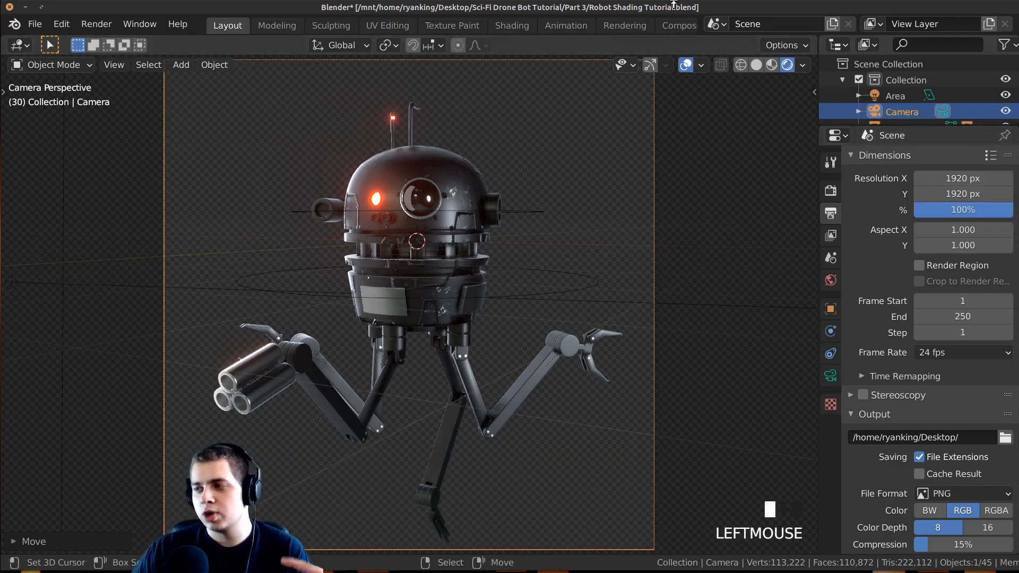
# Step: Adjust the camera's position, including along its local Z axis, so the whole robot fits inside the square frame
pyautogui.keyDown('shift'); pyautogui.moveTo(448, 327); pyautogui.dragTo(503, 331, button='middle'); pyautogui.keyUp('shift')
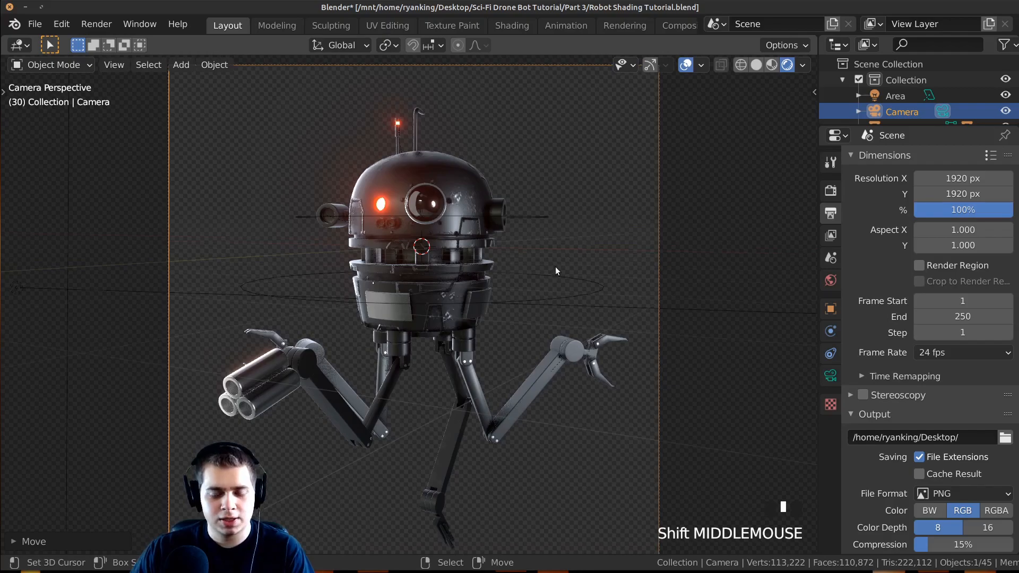
pyautogui.press('g')
pyautogui.click(540, 307)
pyautogui.scroll(-4, 540, 307)
pyautogui.press('g')
pyautogui.press('z')
pyautogui.press('z')
pyautogui.rightClick(551, 310)
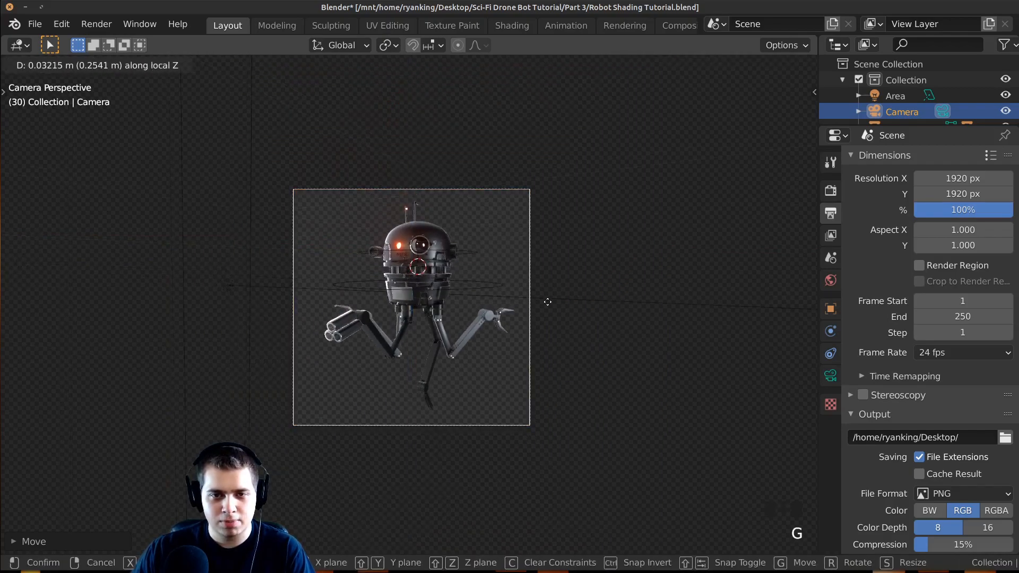
pyautogui.press('g')
pyautogui.press('z')
pyautogui.press('z')
pyautogui.rightClick(556, 323)
pyautogui.press('g')
pyautogui.rightClick(564, 324)
pyautogui.rightClick(565, 324)
# Step: Examine the hand with the pointed tool, the other arms, and the head's antenna light
pyautogui.moveTo(564, 323); pyautogui.dragTo(443, 387, button='middle')
pyautogui.scroll(1, 435, 370)
pyautogui.scroll(3, 463, 359)
pyautogui.scroll(2, 452, 323)
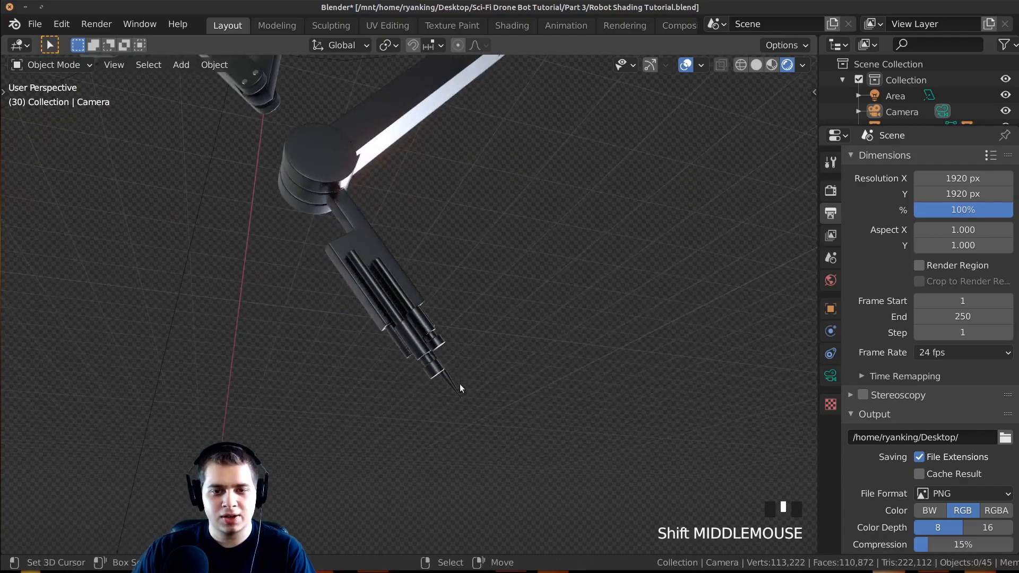
pyautogui.scroll(1, 444, 386)
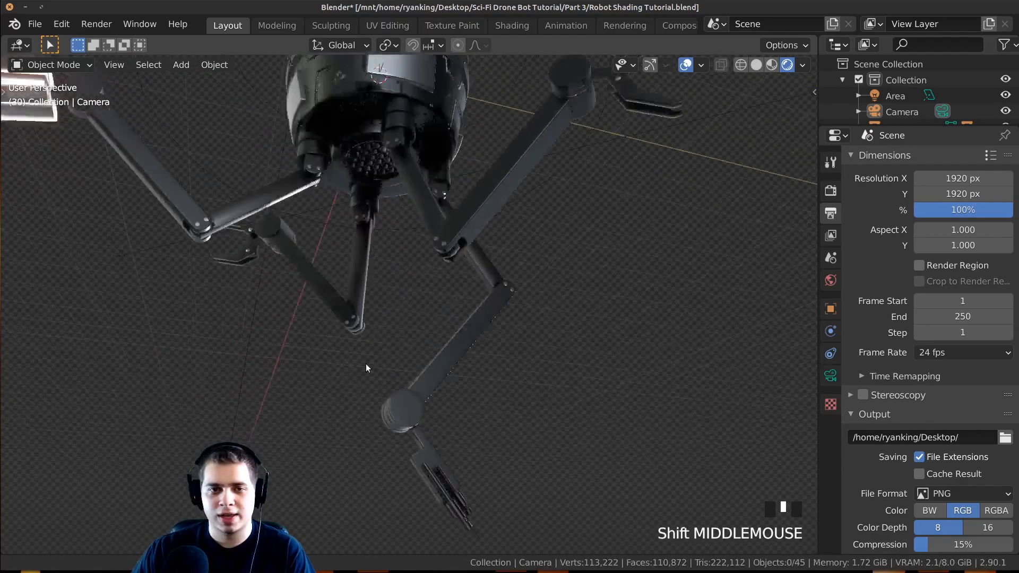
pyautogui.keyDown('shift'); pyautogui.moveTo(365, 364); pyautogui.dragTo(388, 210, button='middle'); pyautogui.keyUp('shift')
pyautogui.scroll(5, 388, 209)
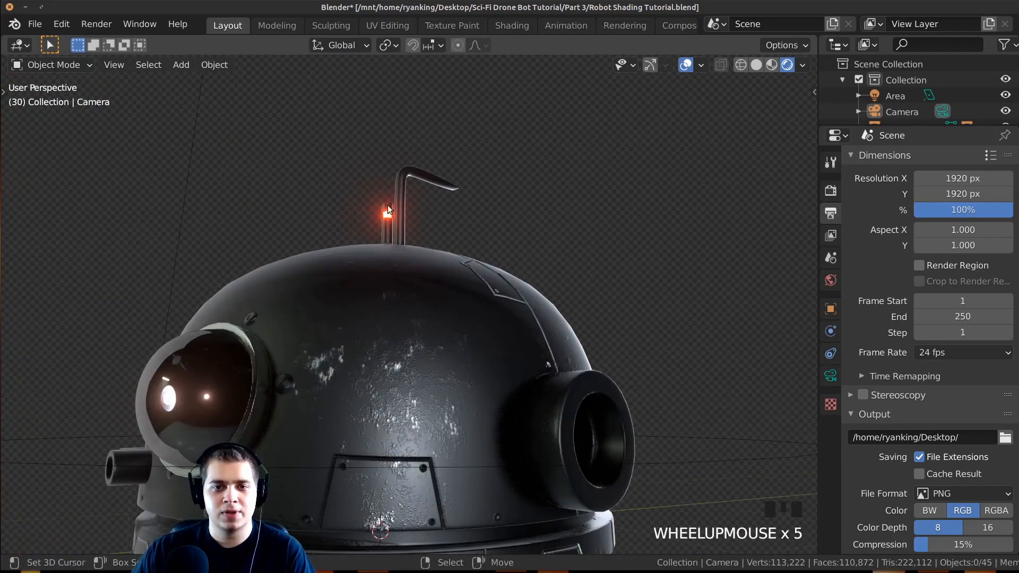
pyautogui.scroll(-8, 389, 209)
# Step: Focus on the pointed-tool hand and open its mesh in Edit Mode with face selection
pyautogui.keyDown('shift'); pyautogui.moveTo(551, 435); pyautogui.dragTo(473, 308, button='middle'); pyautogui.keyUp('shift')
pyautogui.rightClick(512, 292)
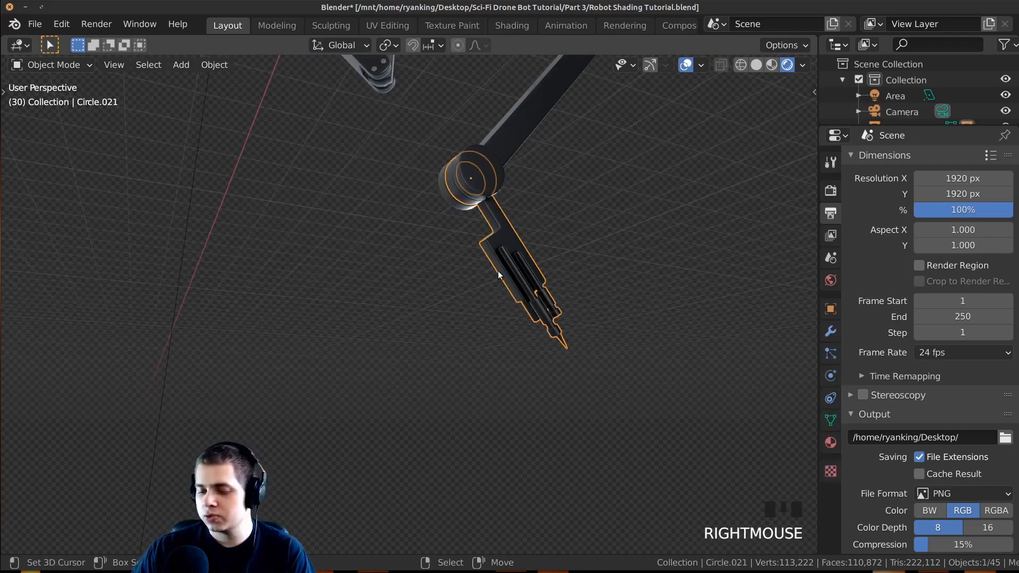
pyautogui.press('KP_Decimal')
pyautogui.press('Tab')
pyautogui.moveTo(429, 280); pyautogui.dragTo(470, 349, button='middle')
pyautogui.scroll(4, 473, 312)
pyautogui.scroll(3, 470, 349)
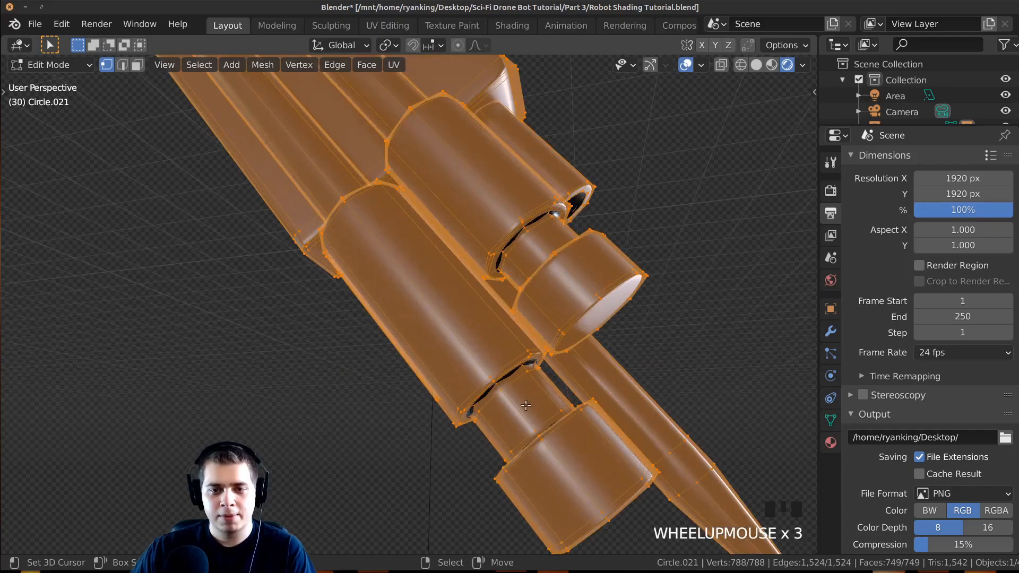
pyautogui.keyDown('shift'); pyautogui.moveTo(521, 401); pyautogui.dragTo(502, 378, button='middle'); pyautogui.keyUp('shift')
pyautogui.press('3')
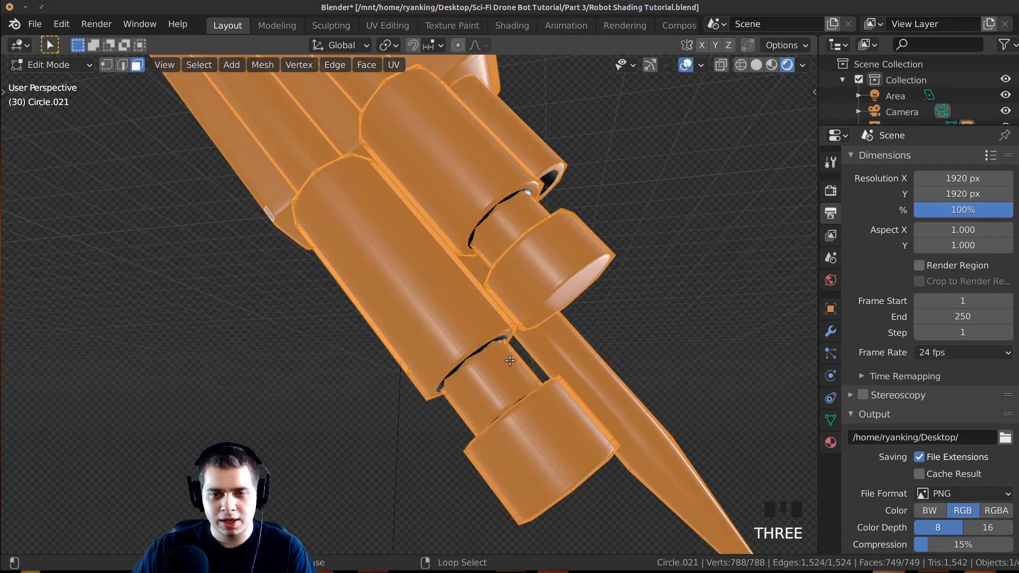
# Step: Select the face loops around the narrow necks of both capped cylinders on the tool hand
pyautogui.keyDown('alt'); pyautogui.rightClick(510, 361); pyautogui.keyUp('alt')
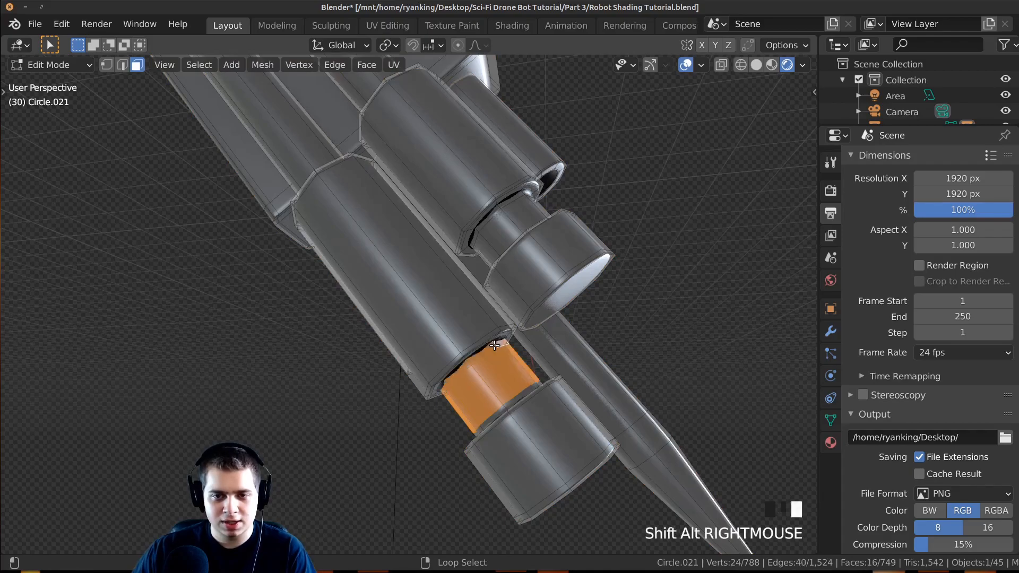
pyautogui.keyDown('alt'); pyautogui.keyDown('shift'); pyautogui.rightClick(495, 345); pyautogui.keyUp('shift'); pyautogui.keyUp('alt')
pyautogui.moveTo(495, 346); pyautogui.dragTo(541, 401, button='middle')
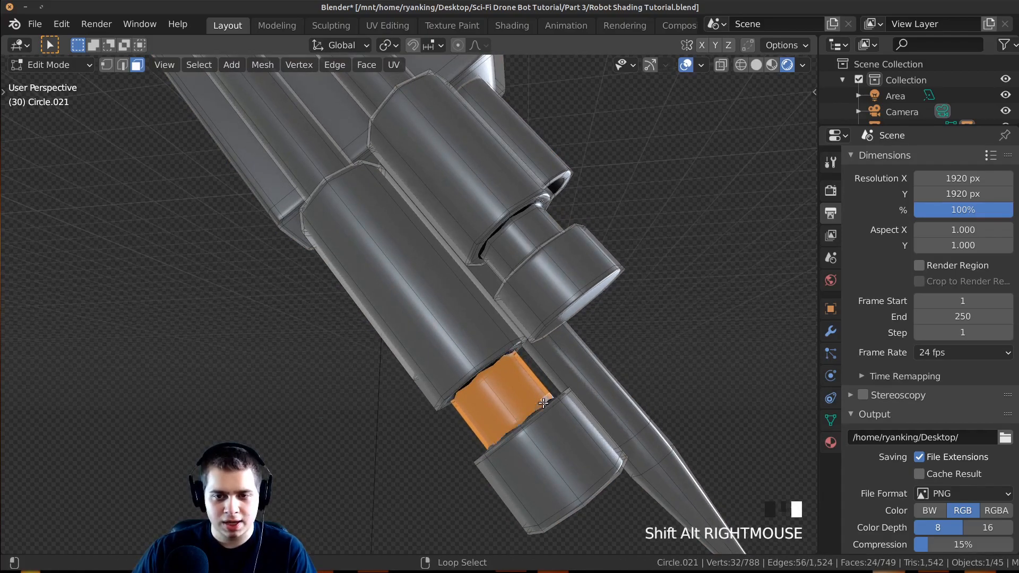
pyautogui.scroll(2, 586, 243)
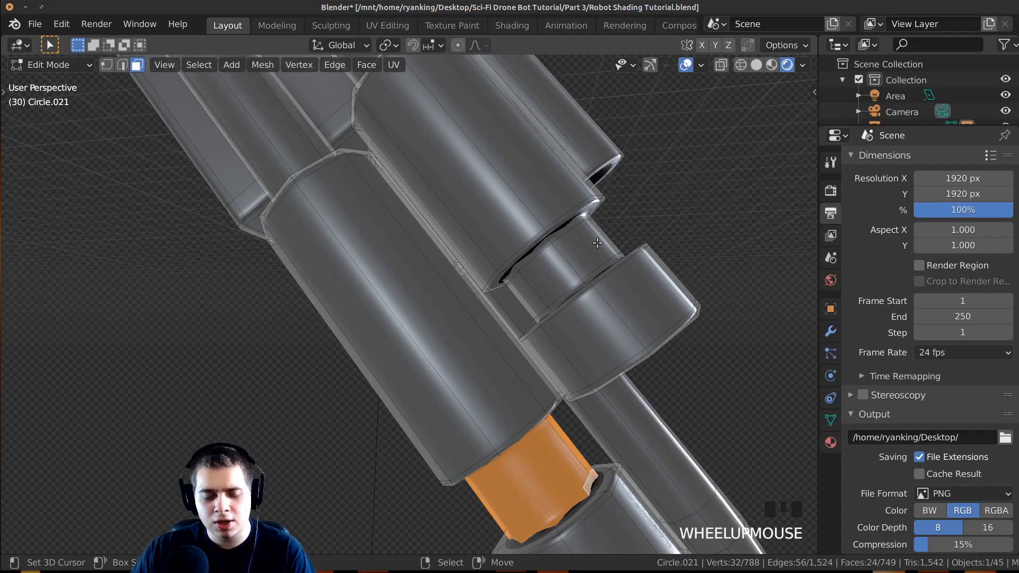
pyautogui.keyDown('alt'); pyautogui.keyDown('shift'); pyautogui.rightClick(603, 240); pyautogui.keyUp('shift'); pyautogui.keyUp('alt')
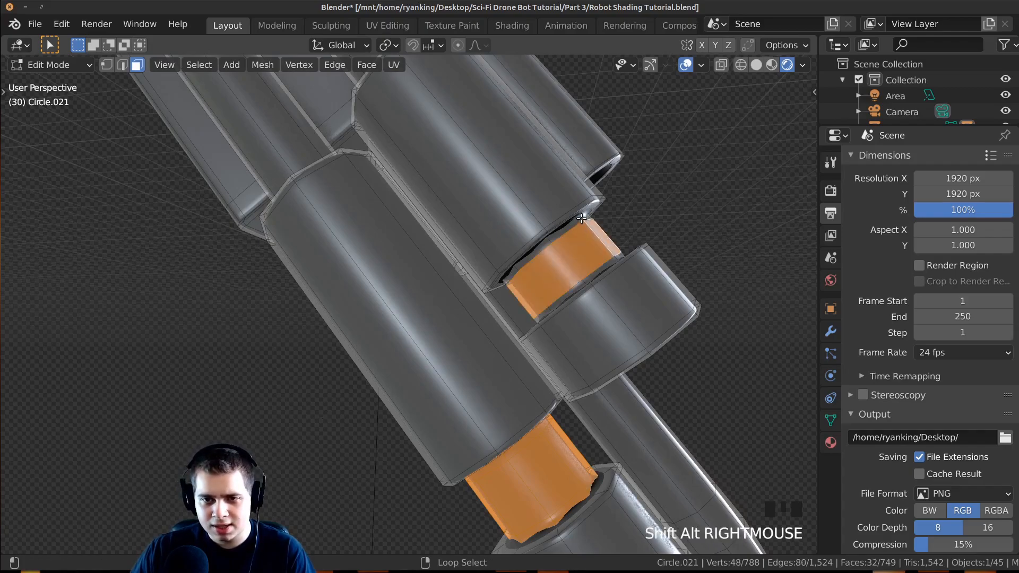
pyautogui.keyDown('alt'); pyautogui.keyDown('shift'); pyautogui.rightClick(584, 221); pyautogui.keyUp('shift'); pyautogui.keyUp('alt')
pyautogui.keyDown('alt'); pyautogui.keyDown('shift'); pyautogui.rightClick(618, 260); pyautogui.keyUp('shift'); pyautogui.keyUp('alt')
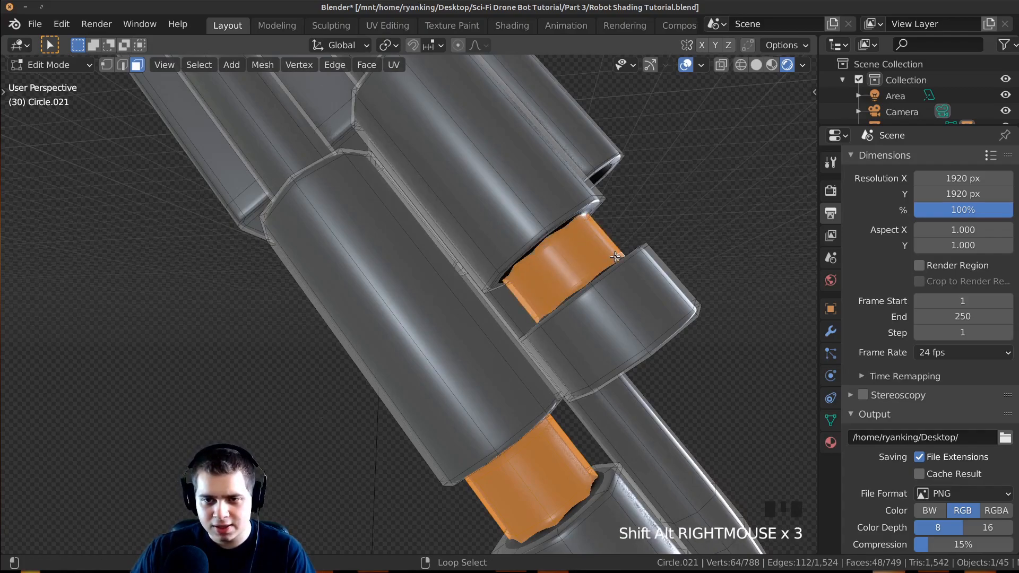
# Step: Add a material slot with the Red Light material, assign it to the selected neck faces, and leave Edit Mode
pyautogui.click(829, 443)
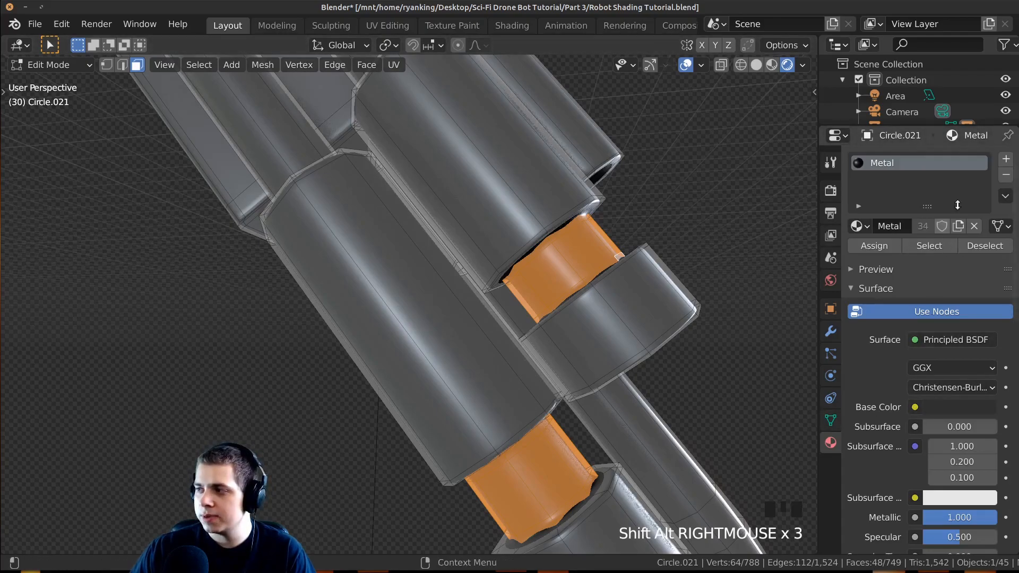
pyautogui.click(1005, 161)
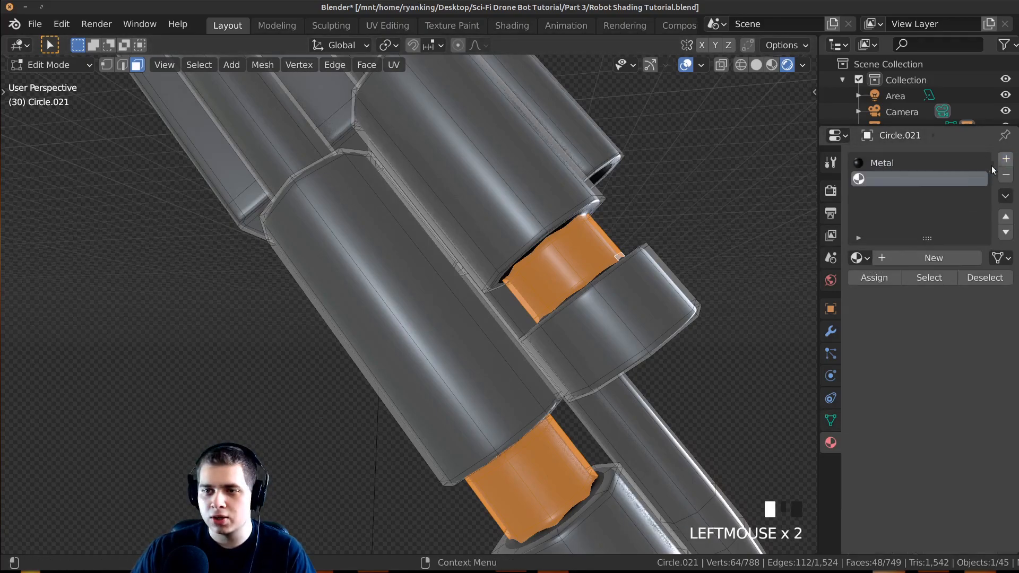
pyautogui.click(867, 261)
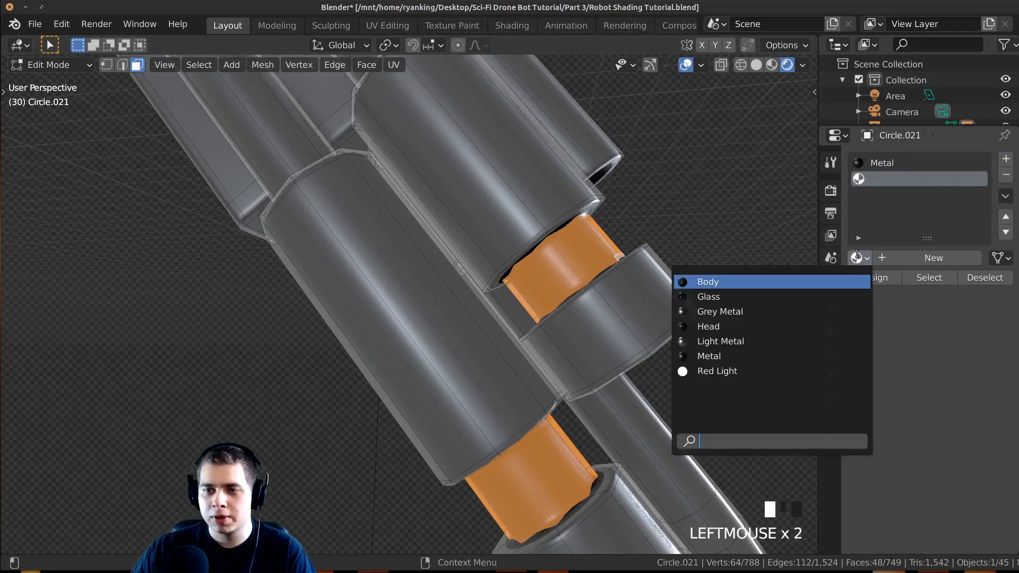
pyautogui.click(710, 372)
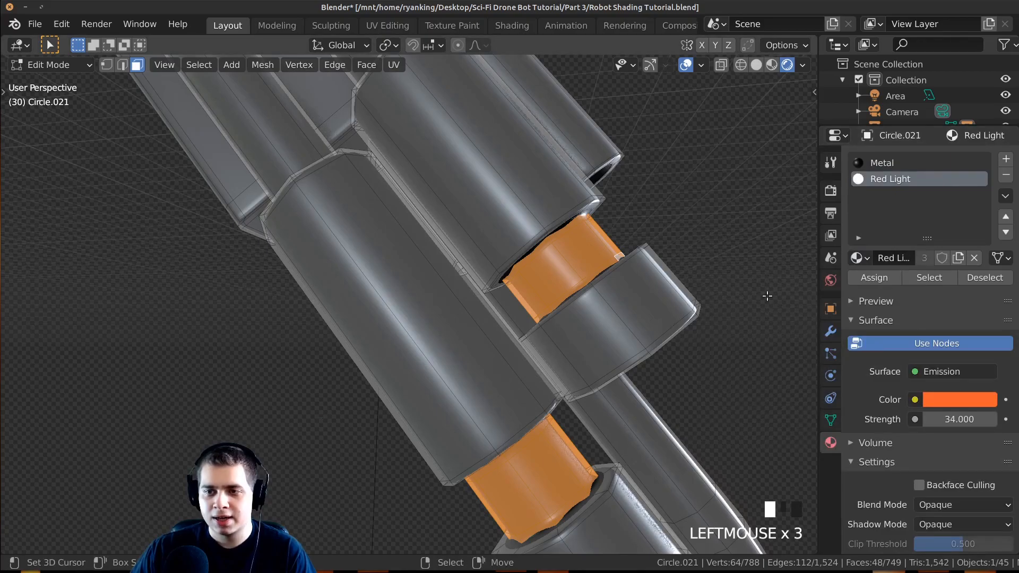
pyautogui.click(867, 277)
pyautogui.moveTo(557, 297); pyautogui.dragTo(528, 319, button='middle')
pyautogui.press('Tab')
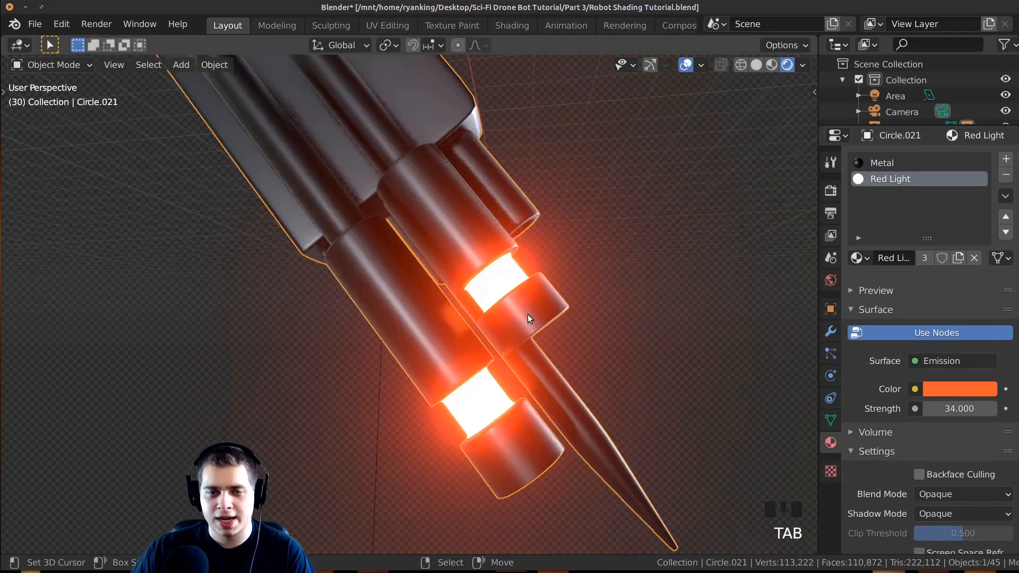
# Step: Inspect the glowing tool hand from several distances and return to the camera view
pyautogui.scroll(-6, 466, 307)
pyautogui.moveTo(466, 307); pyautogui.dragTo(680, 285, button='middle')
pyautogui.scroll(-4, 595, 299)
pyautogui.scroll(7, 441, 310)
pyautogui.scroll(-8, 441, 311)
pyautogui.press('KP_0')
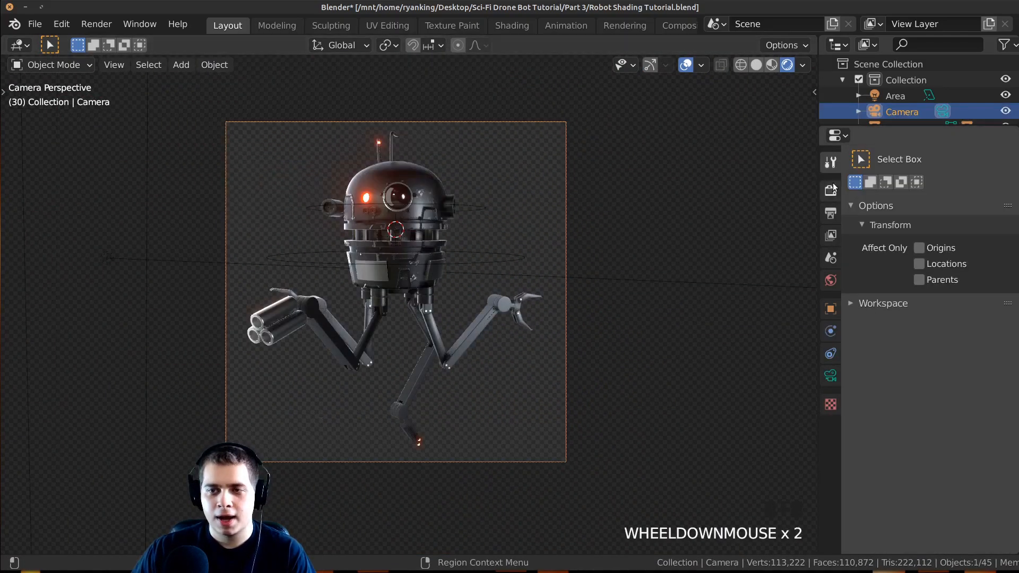
# Step: Set the Eevee bloom threshold to 1.502, radius to 10 and intensity to 0.1 in the render settings
pyautogui.scroll(1, 705, 192)
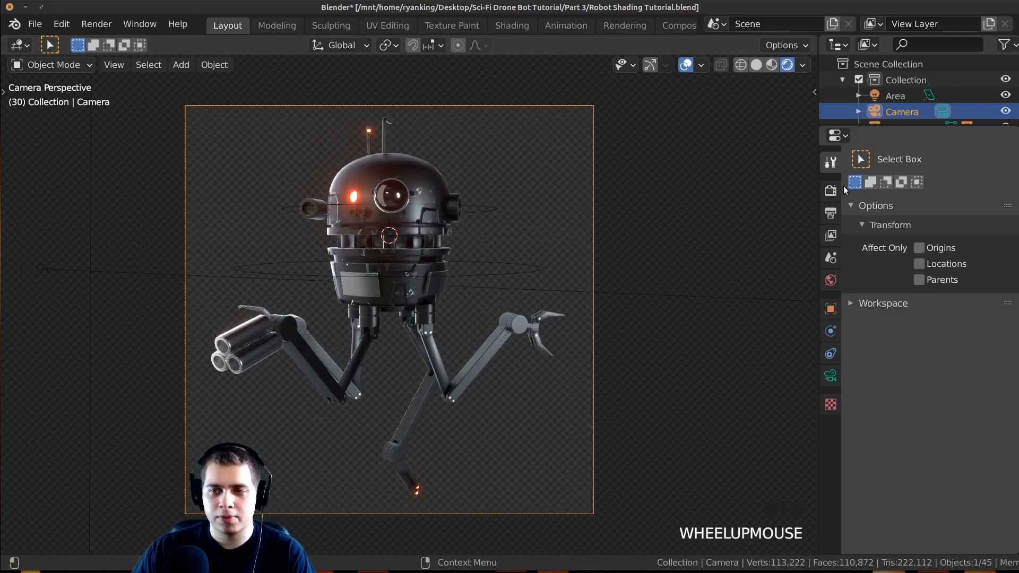
pyautogui.click(831, 192)
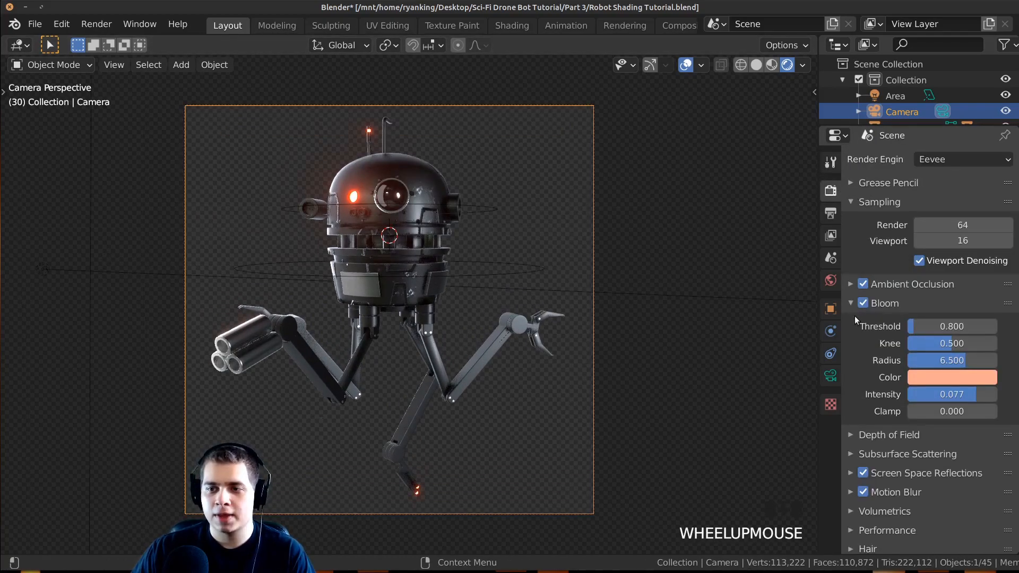
pyautogui.moveTo(944, 326); pyautogui.dragTo(962, 327)
pyautogui.rightClick(962, 326)
pyautogui.moveTo(986, 394); pyautogui.dragTo(985, 394)
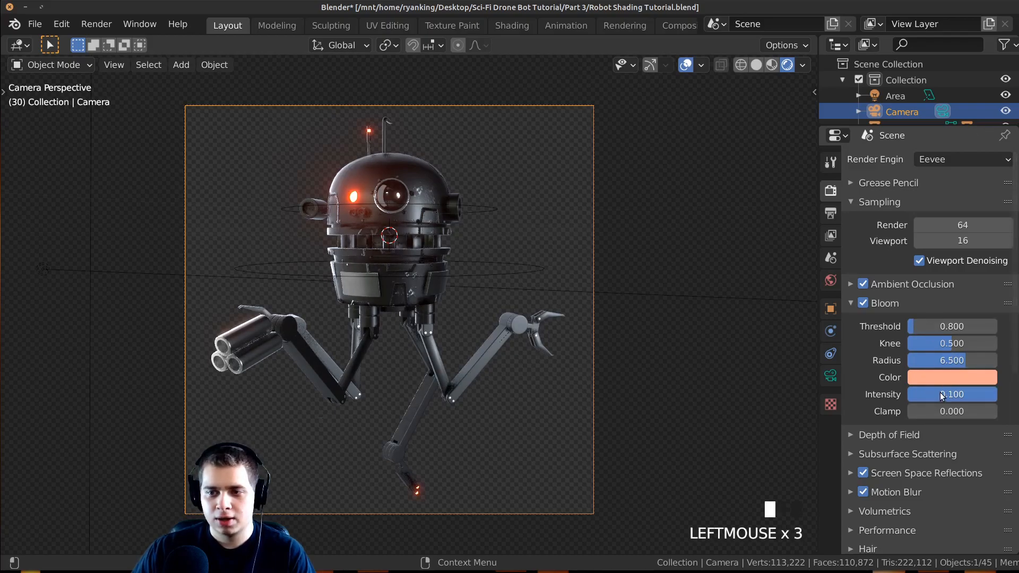
pyautogui.moveTo(967, 360); pyautogui.dragTo(981, 343)
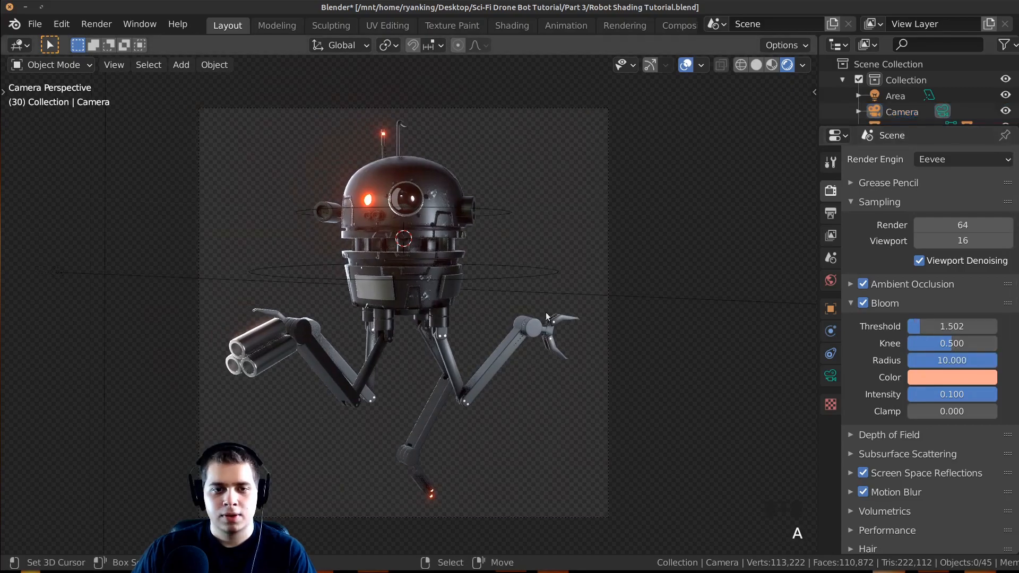
# Step: Render the camera view as a still image, saving the project file before and after the render
pyautogui.hotkey('ctrl', 's')
pyautogui.scroll(-2, 610, 257)
pyautogui.press('F12')
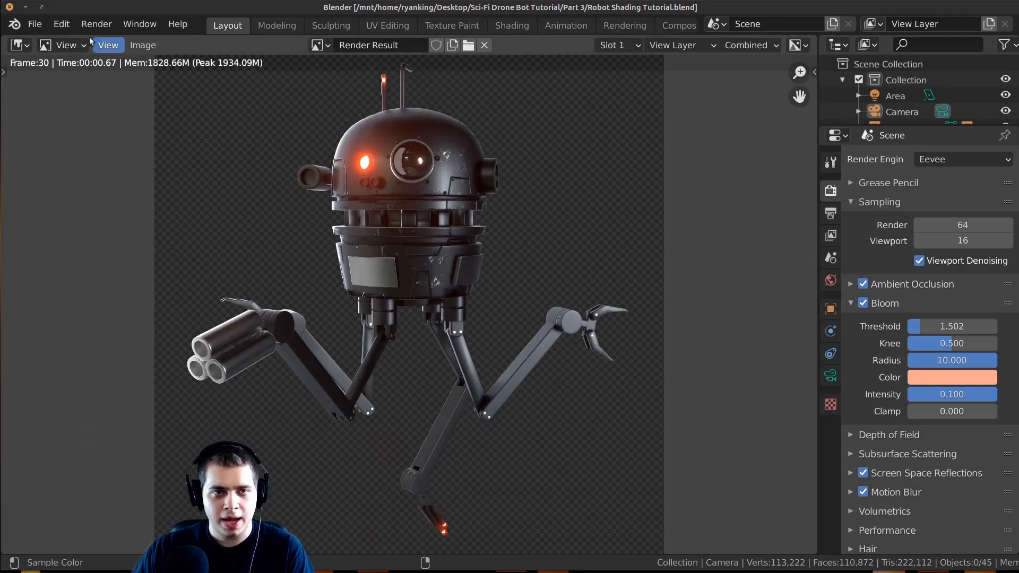
pyautogui.click(35, 24)
pyautogui.click(63, 133)
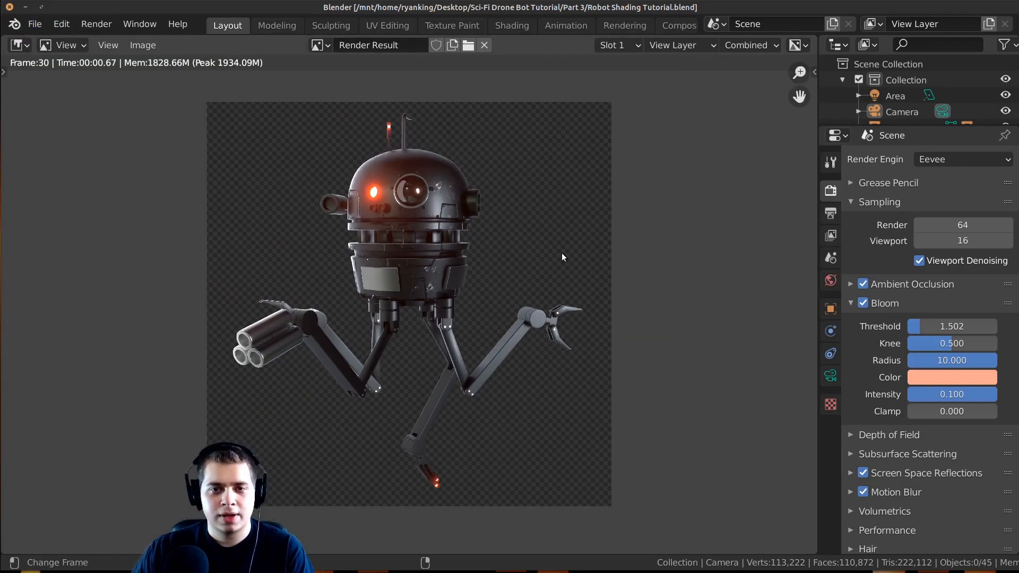
# Step: Maximize the render result and examine the robot's head, body, arms and glowing details at several zoom levels
pyautogui.hotkey('ctrl', 'space')
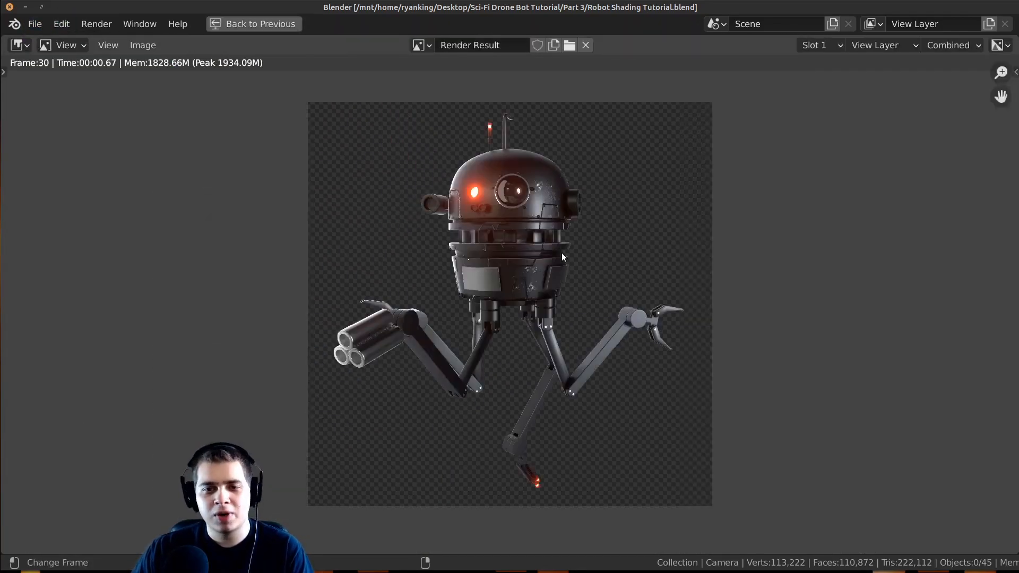
pyautogui.scroll(1, 562, 249)
pyautogui.scroll(2, 581, 237)
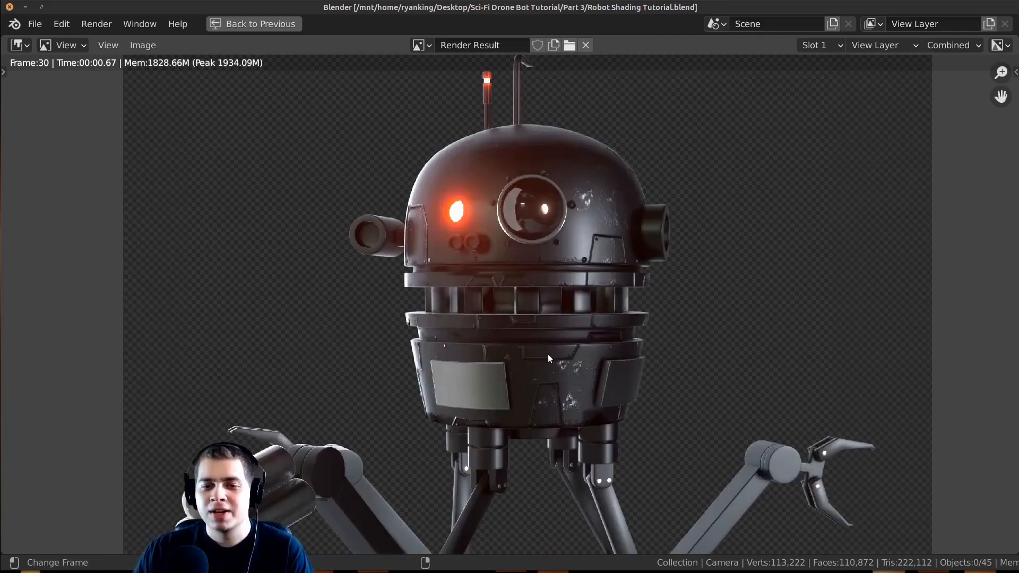
pyautogui.scroll(-2, 548, 358)
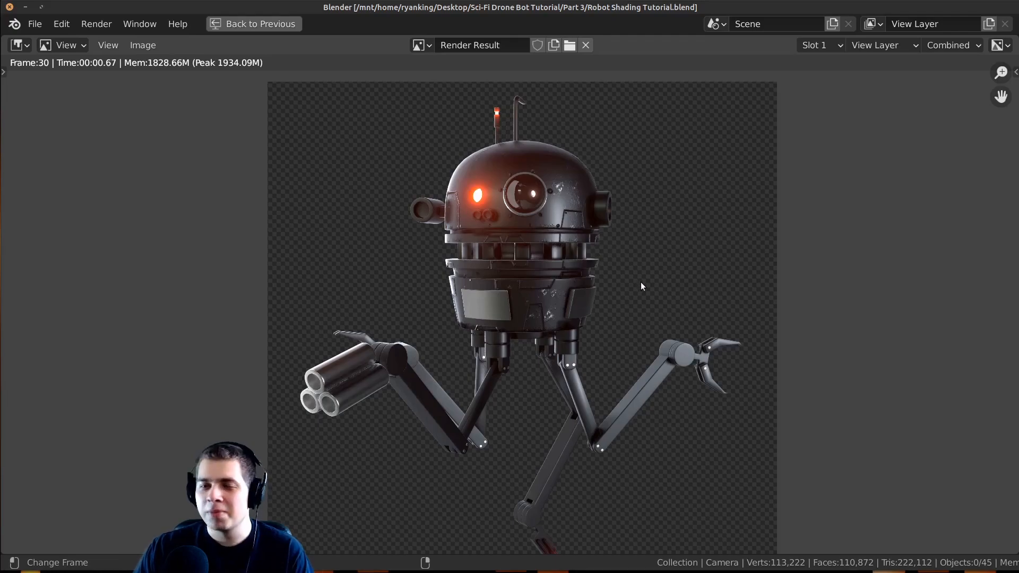
pyautogui.scroll(1, 648, 273)
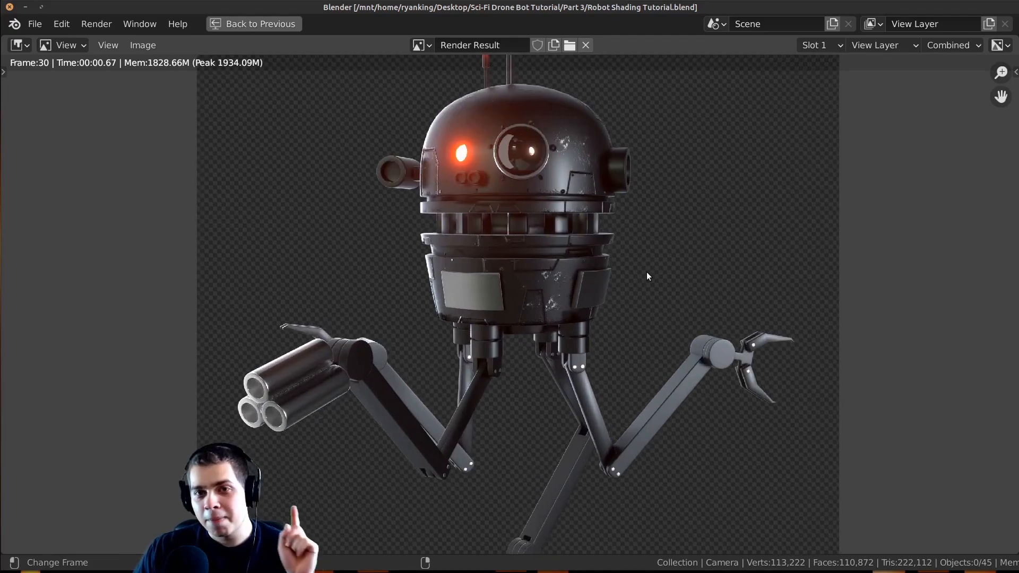
pyautogui.scroll(-1, 645, 290)
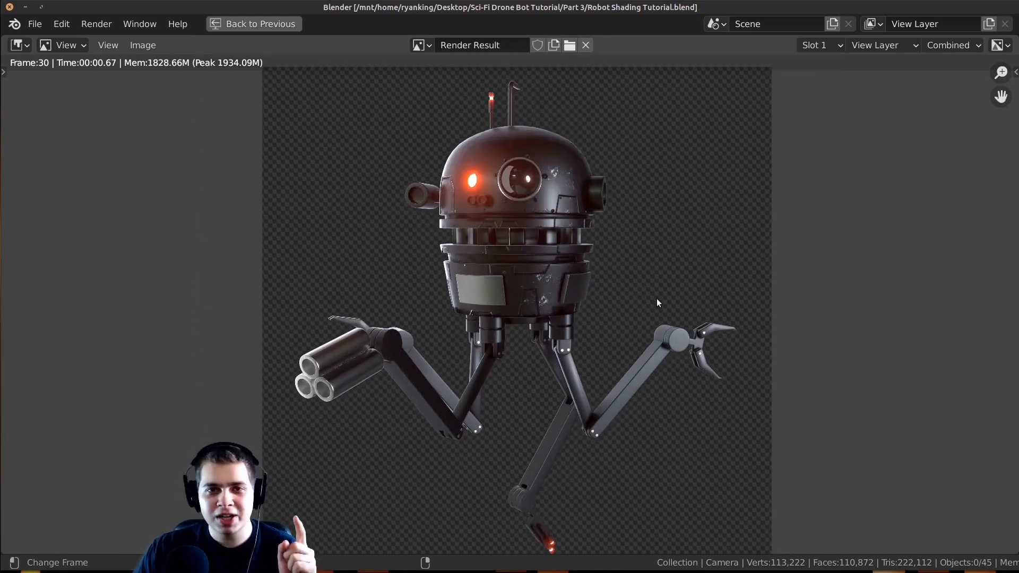
pyautogui.moveTo(658, 299); pyautogui.dragTo(662, 275, button='middle')
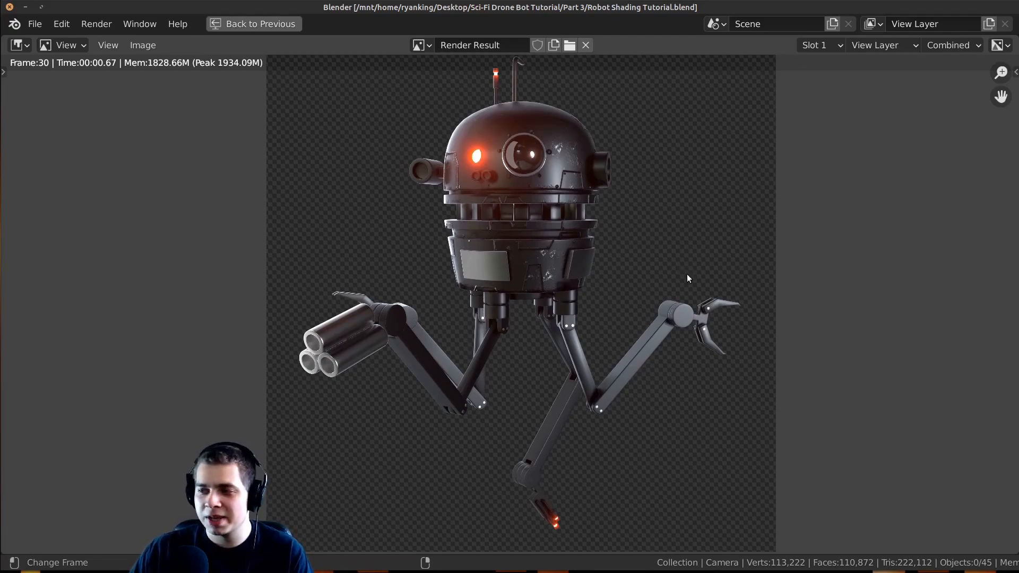